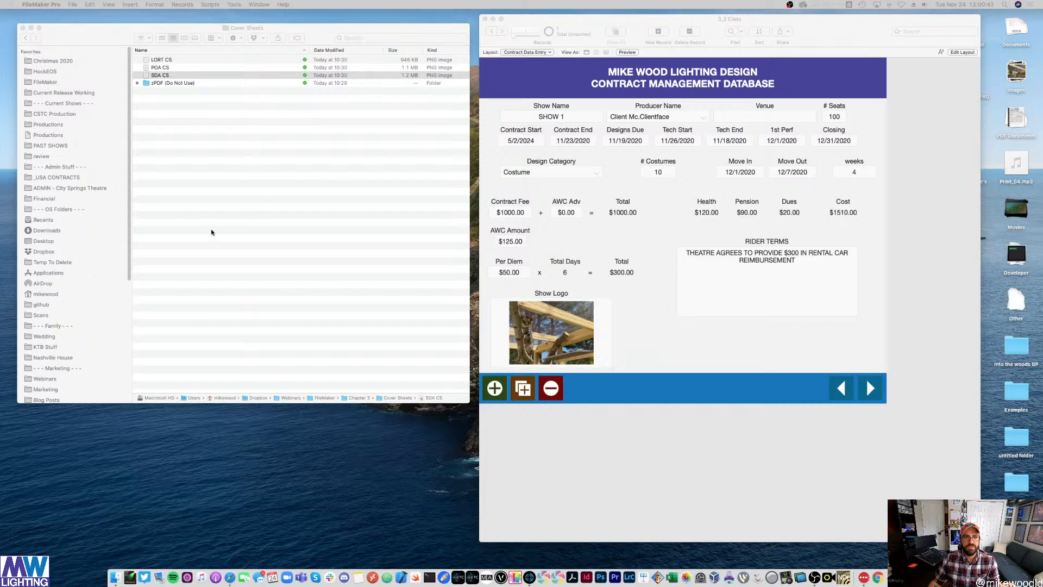
# - Check the PDFs inside the zPDF folder in Finder, then collapse it again
pyautogui.click(227, 117)
pyautogui.click(137, 84)
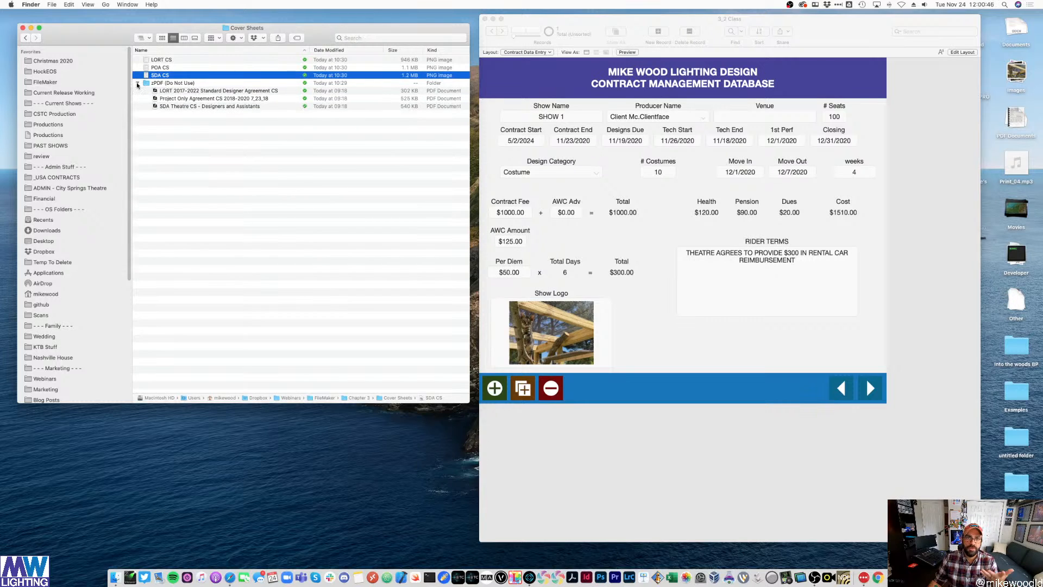
pyautogui.click(137, 84)
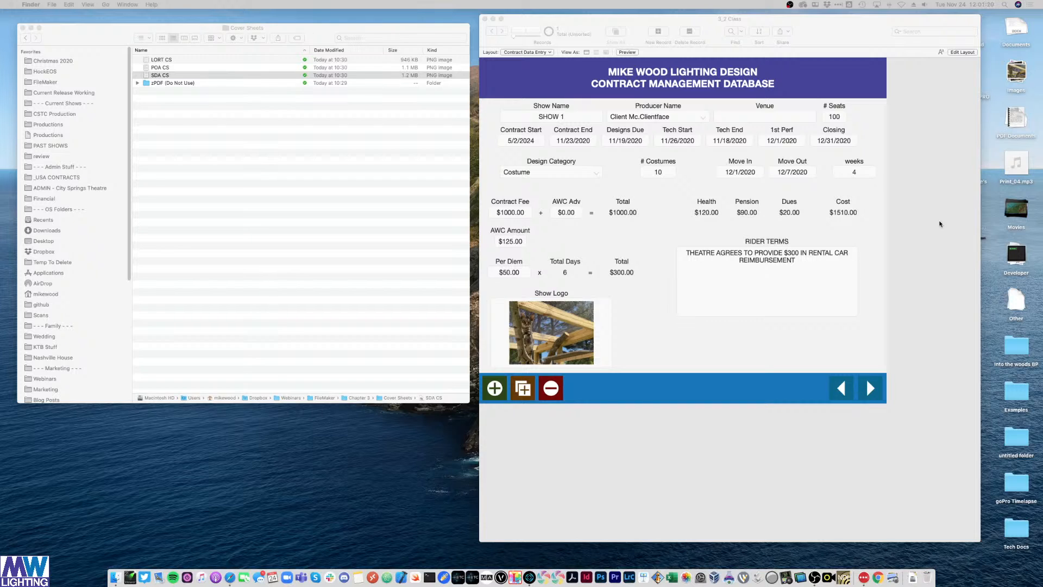
# - Look through the Clients and Contracts layouts, then return to Contract Data Entry
pyautogui.click(946, 194)
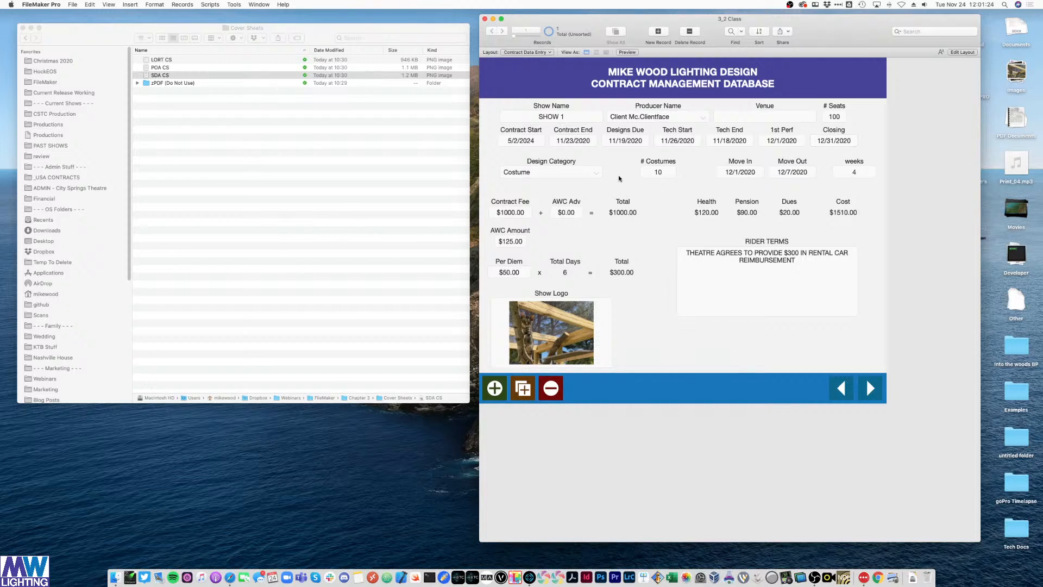
pyautogui.click(522, 51)
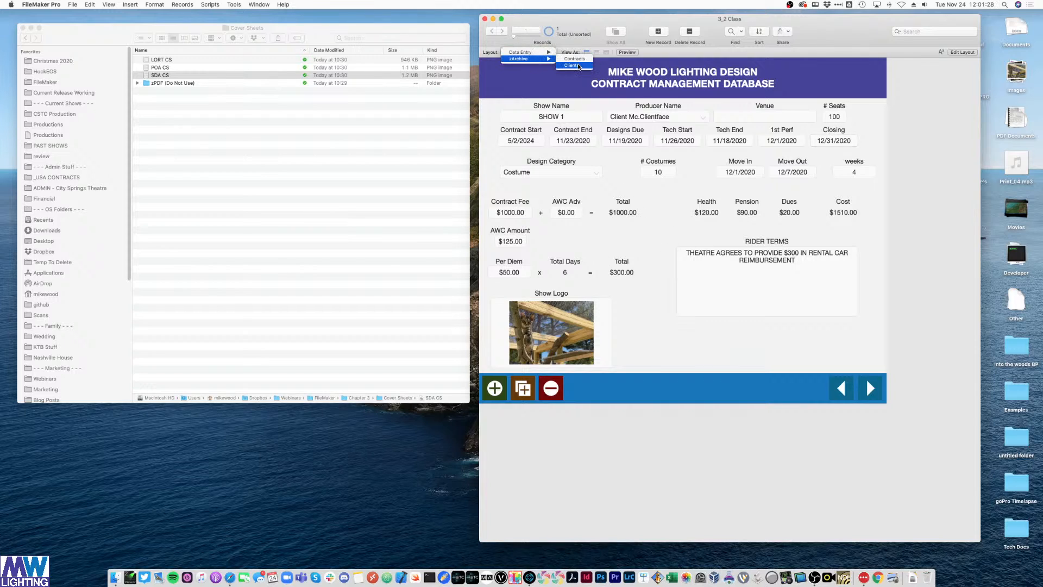
pyautogui.click(808, 262)
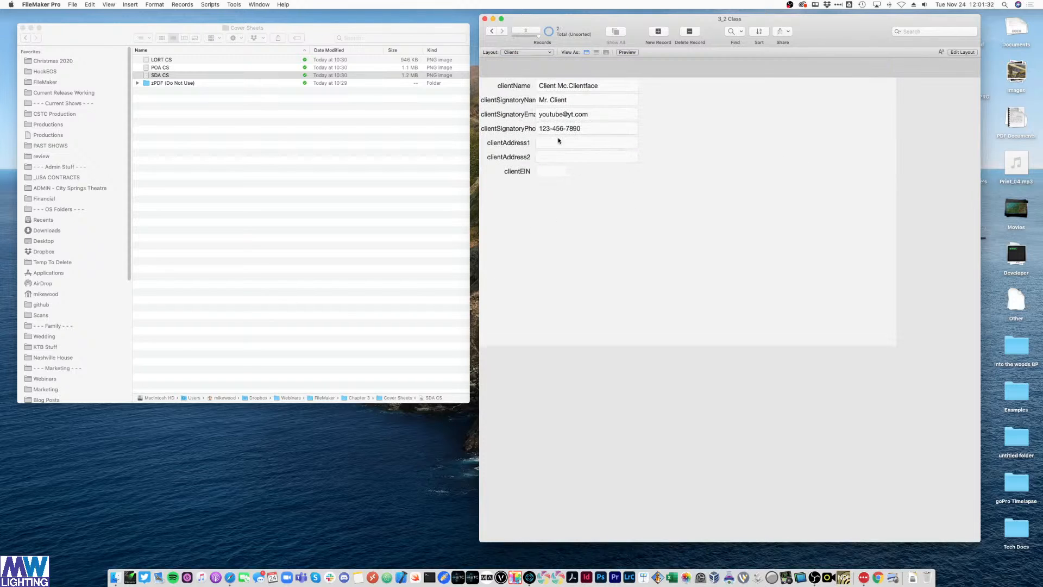
pyautogui.click(522, 52)
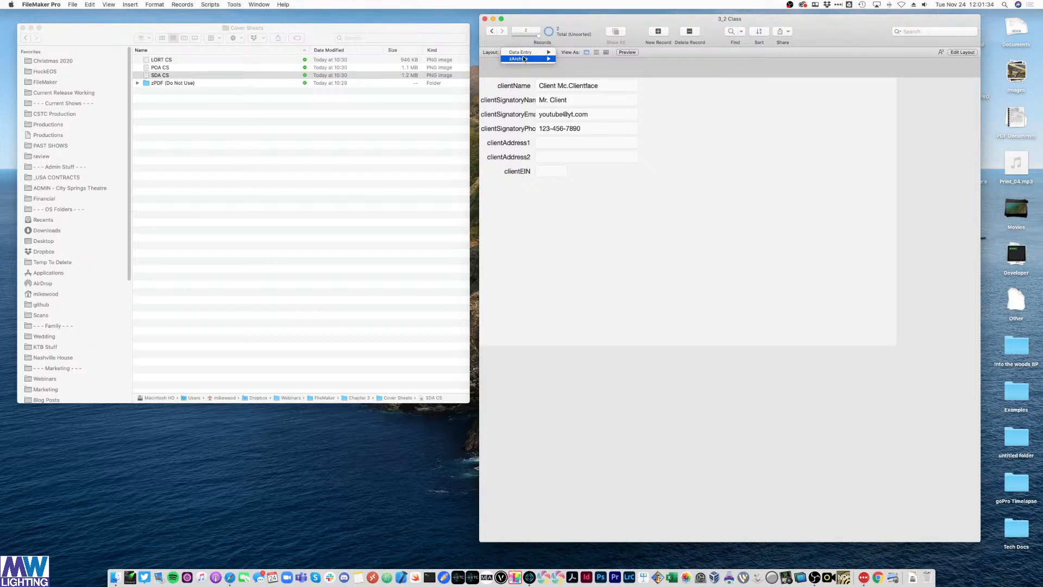
pyautogui.moveTo(525, 59)
pyautogui.click(575, 59)
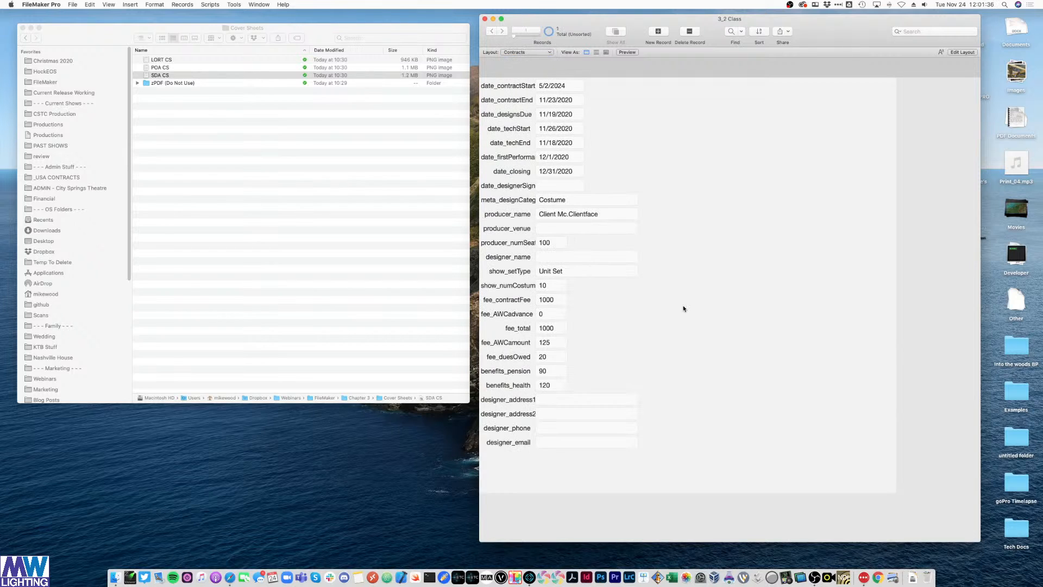
pyautogui.click(512, 52)
pyautogui.moveTo(525, 51)
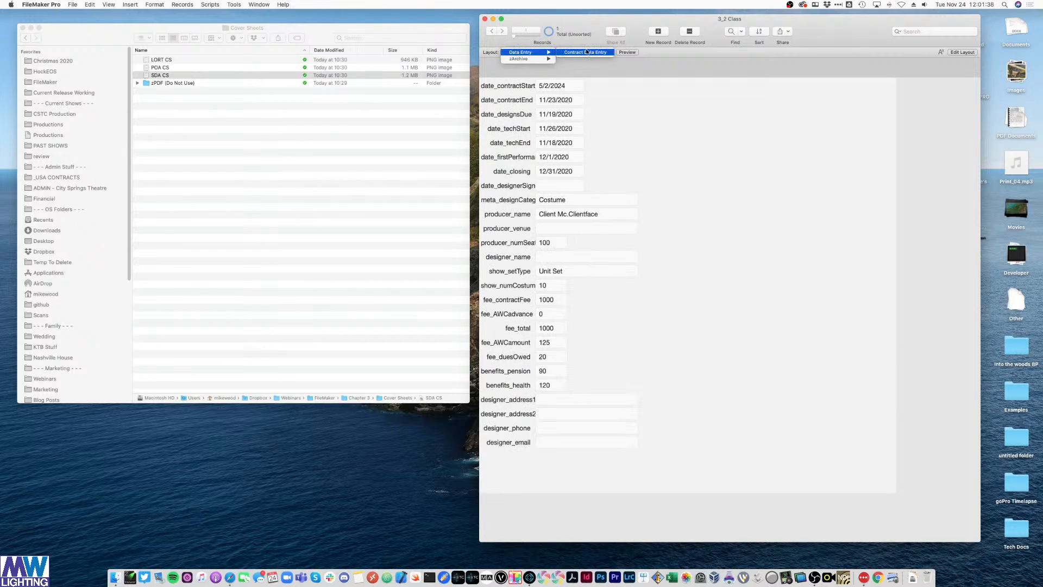
pyautogui.click(584, 51)
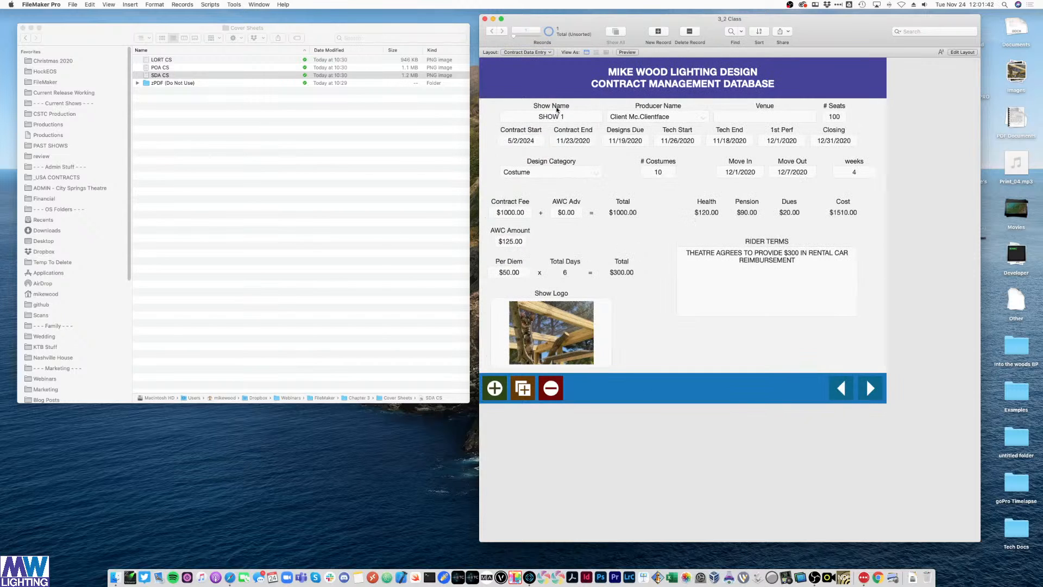
# - Preview the SDA CS form image in Quick Look after undoing an accidental rename
pyautogui.click(212, 230)
pyautogui.click(908, 258)
pyautogui.click(163, 74)
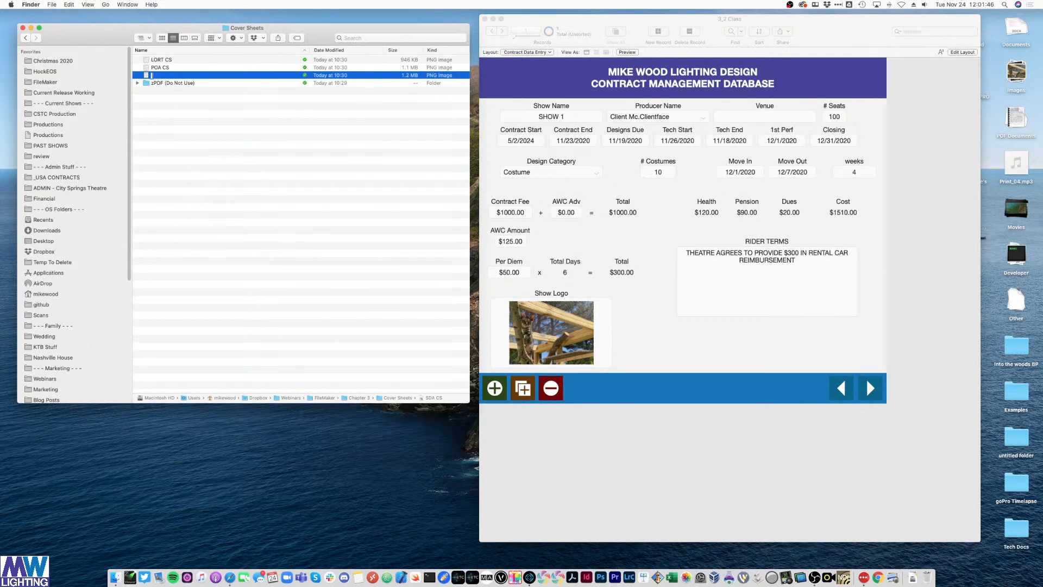
pyautogui.press('Return')
pyautogui.press('super+z')
pyautogui.click(169, 106)
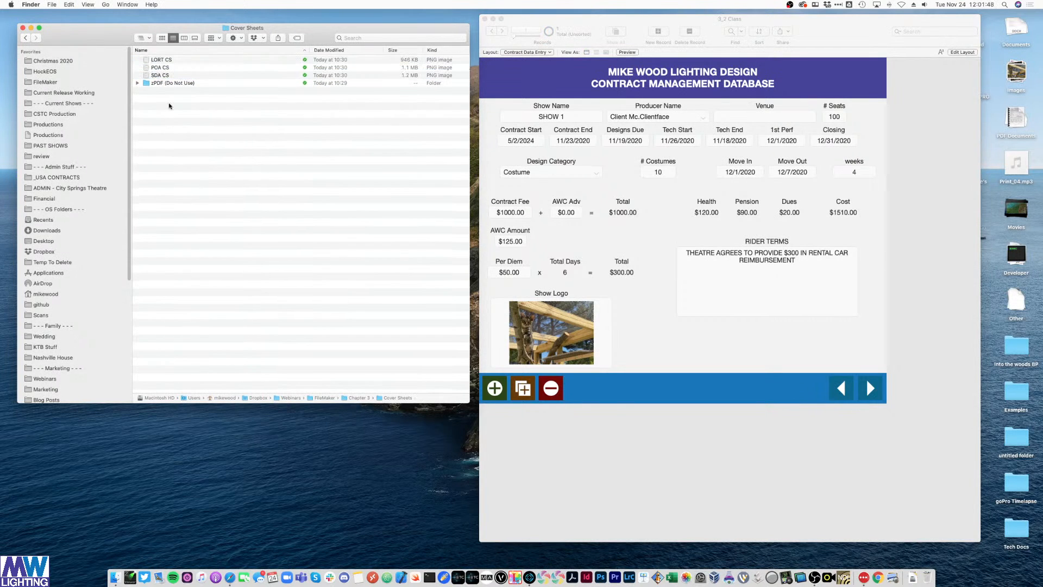
pyautogui.click(162, 78)
pyautogui.press('space')
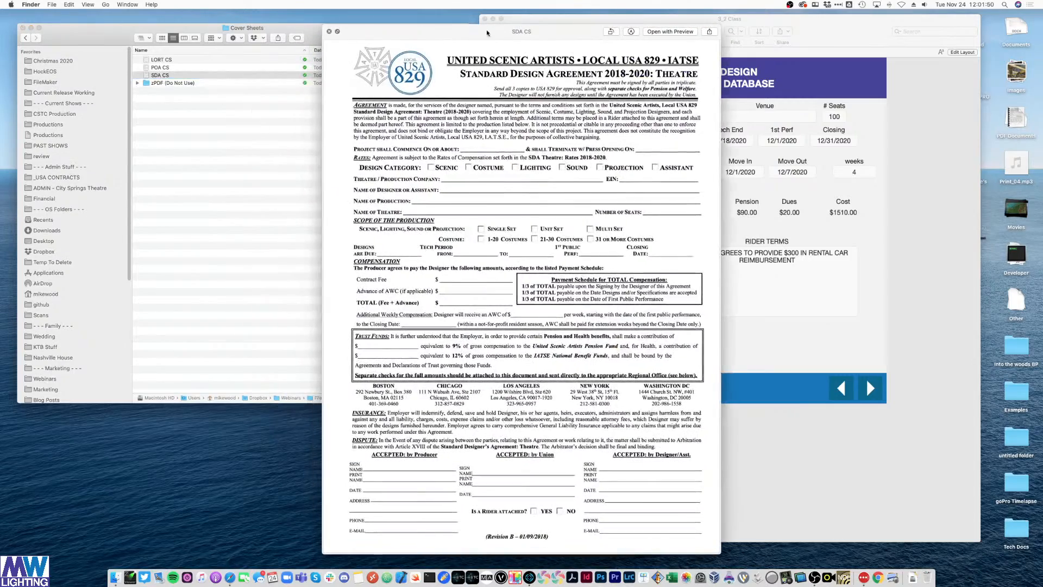
pyautogui.moveTo(487, 32); pyautogui.dragTo(209, 18)
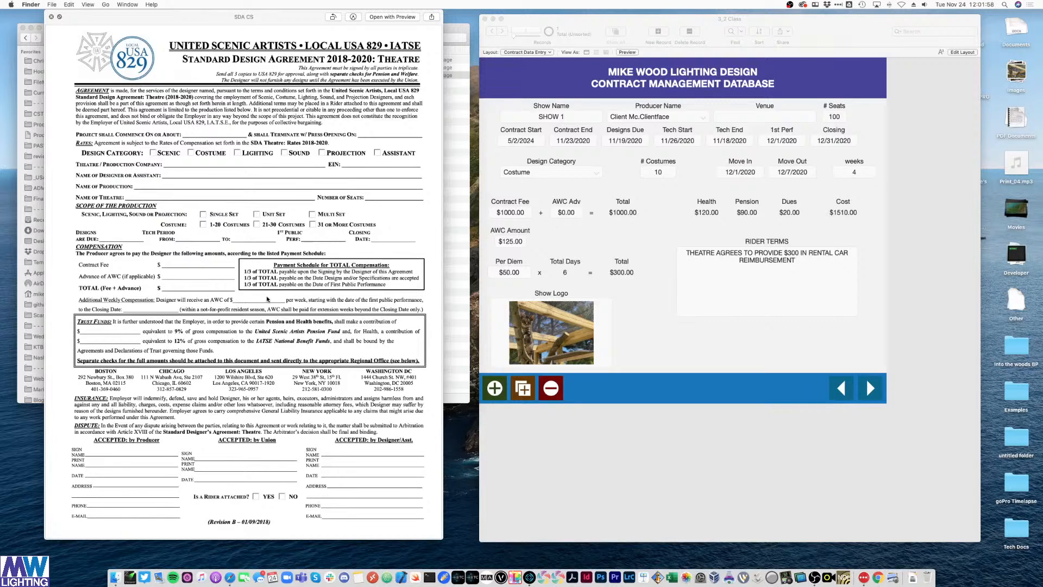
pyautogui.press('space')
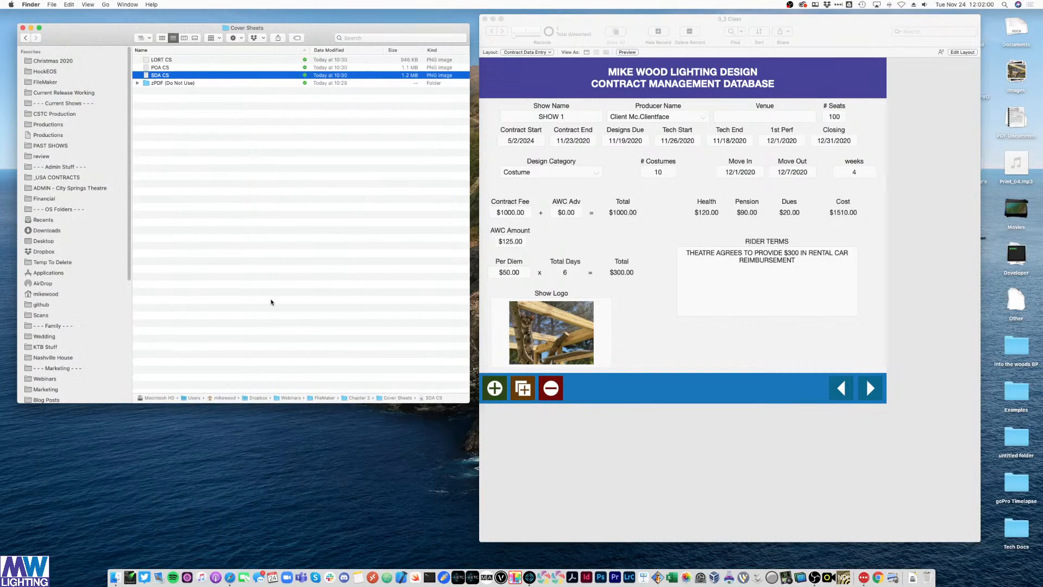
# - Preview the POA CS form image in Quick Look
pyautogui.click(170, 68)
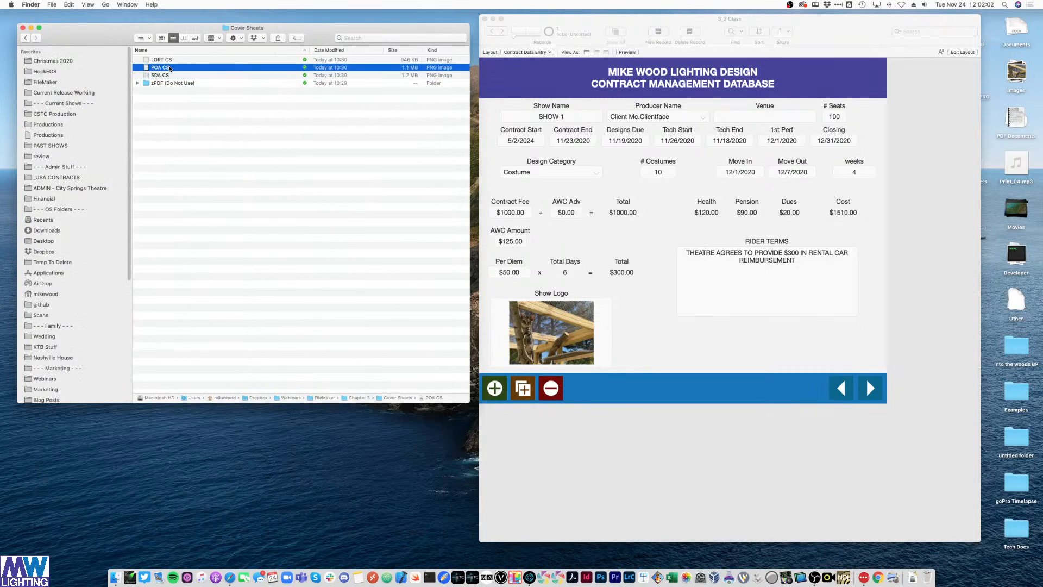
pyautogui.press('space')
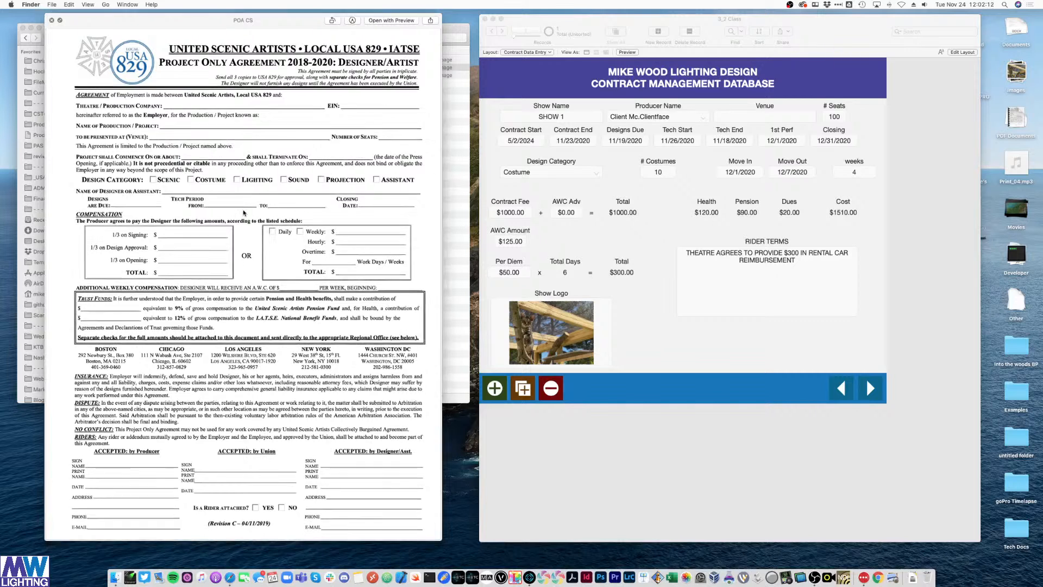
pyautogui.press('space')
# - Open Manage Layouts and inspect the zArchive and Data Entry layout folders
pyautogui.click(662, 349)
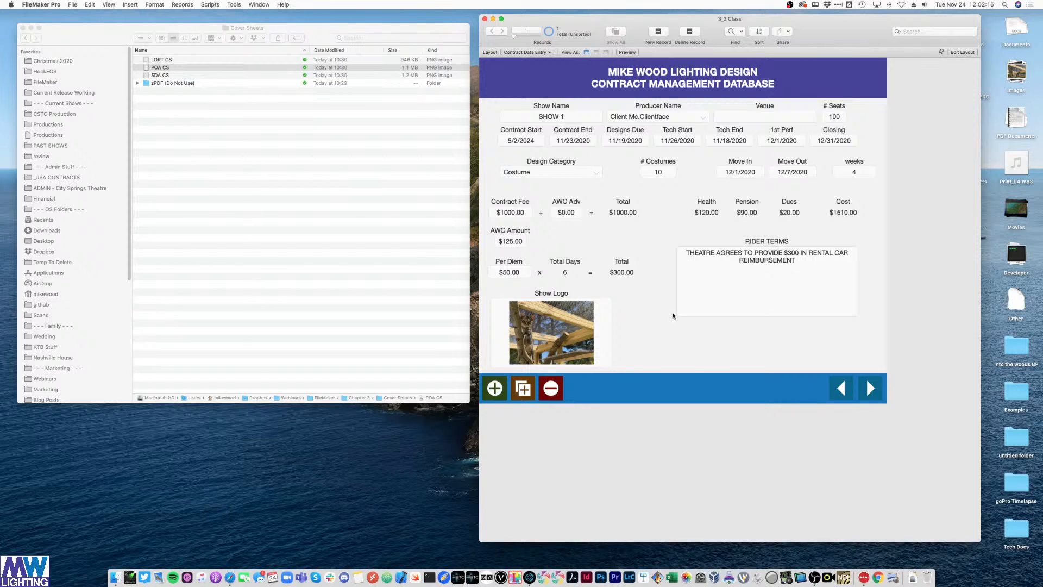
pyautogui.press('super+shift+l')
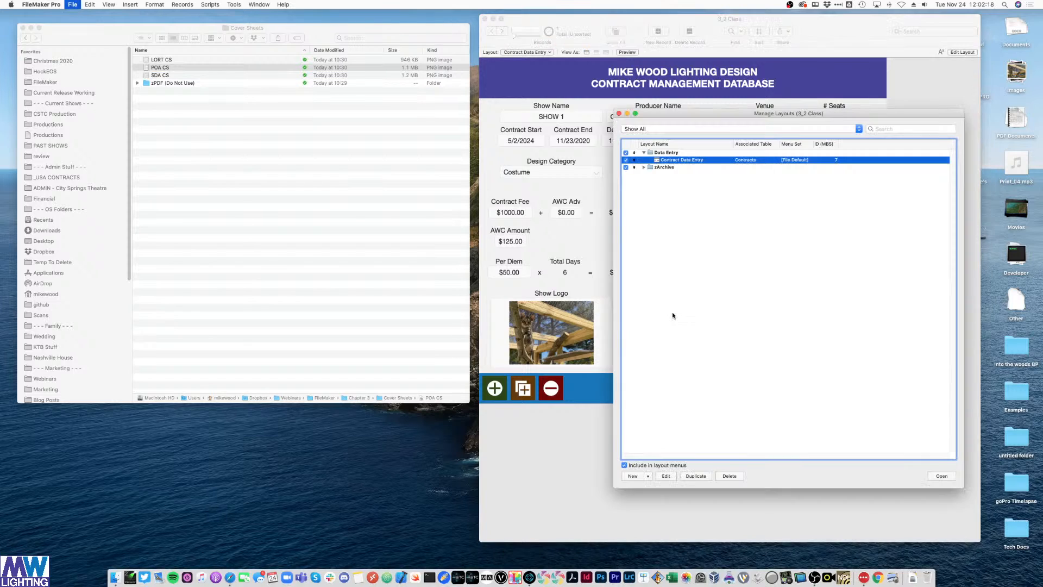
pyautogui.moveTo(777, 113); pyautogui.dragTo(483, 131)
pyautogui.click(73, 4)
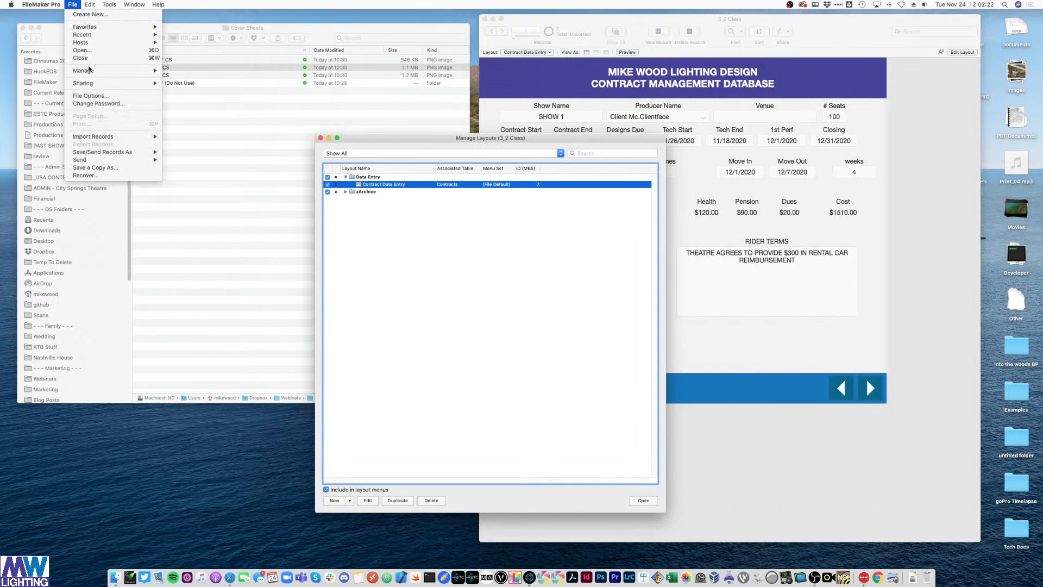
pyautogui.moveTo(109, 71)
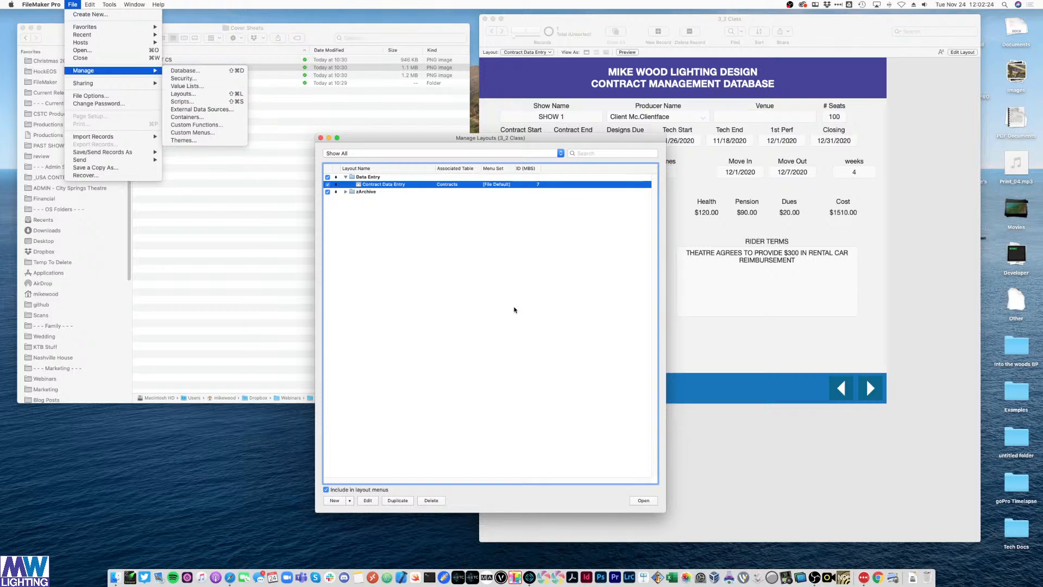
pyautogui.click(496, 323)
pyautogui.click(346, 193)
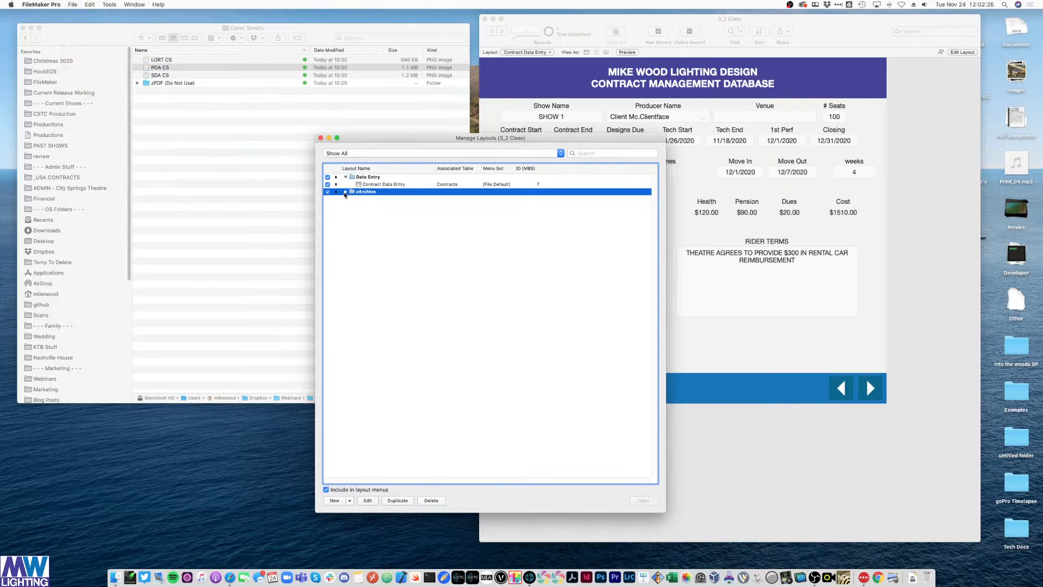
pyautogui.click(345, 192)
pyautogui.click(346, 192)
pyautogui.click(352, 178)
pyautogui.click(353, 194)
# - Create the 'USA Cover sheets' layout folder, keeping zArchive outside it at top level
pyautogui.click(350, 501)
pyautogui.click(363, 525)
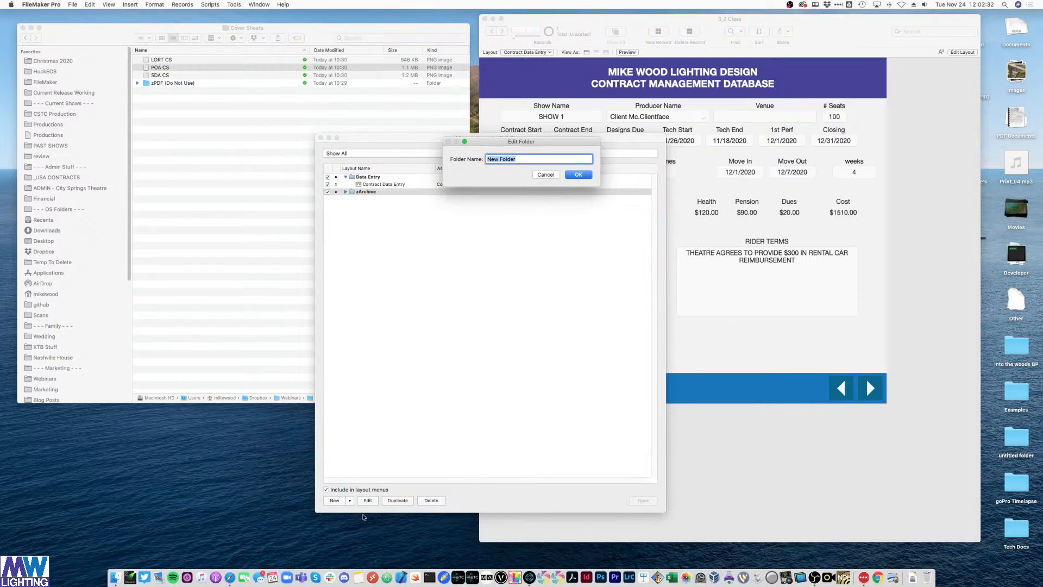
pyautogui.write('USA Cover s')
pyautogui.write('heets')
pyautogui.press('Return')
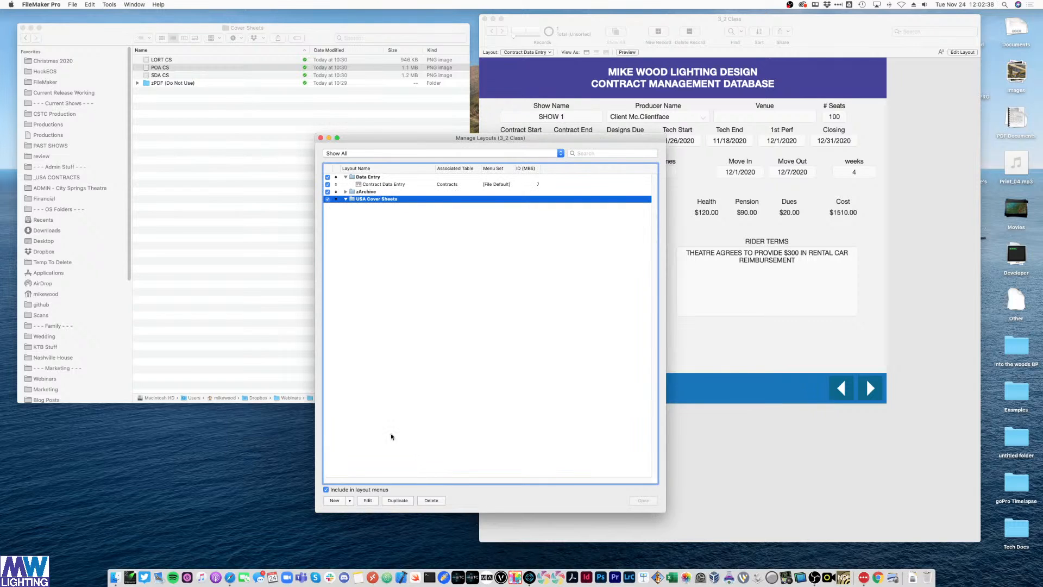
pyautogui.moveTo(367, 192); pyautogui.dragTo(344, 218)
pyautogui.click(368, 192)
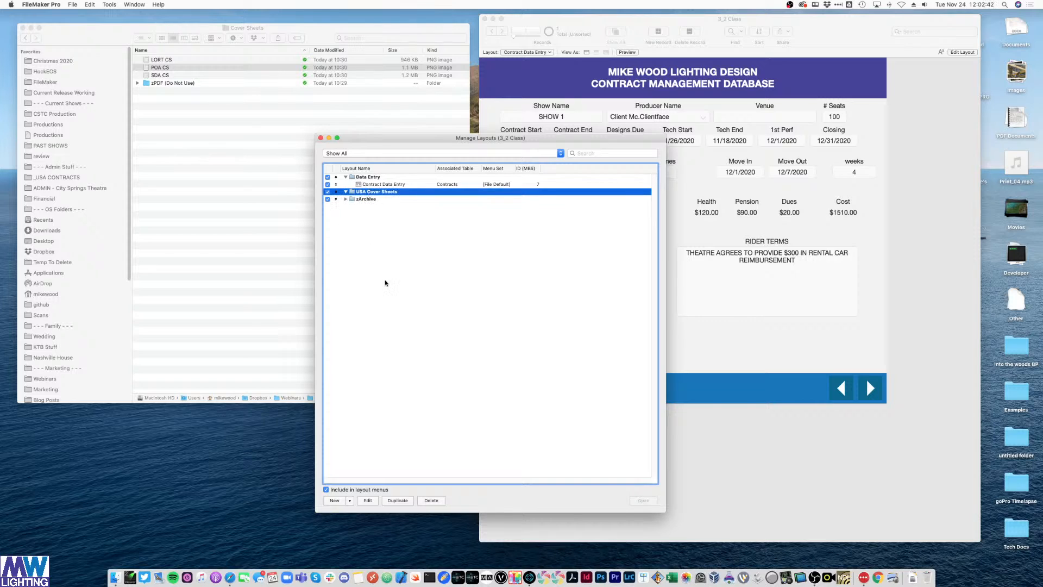
pyautogui.click(350, 502)
# - Start a new report-style printed layout named 'SDA Cover Sheet'
pyautogui.click(369, 509)
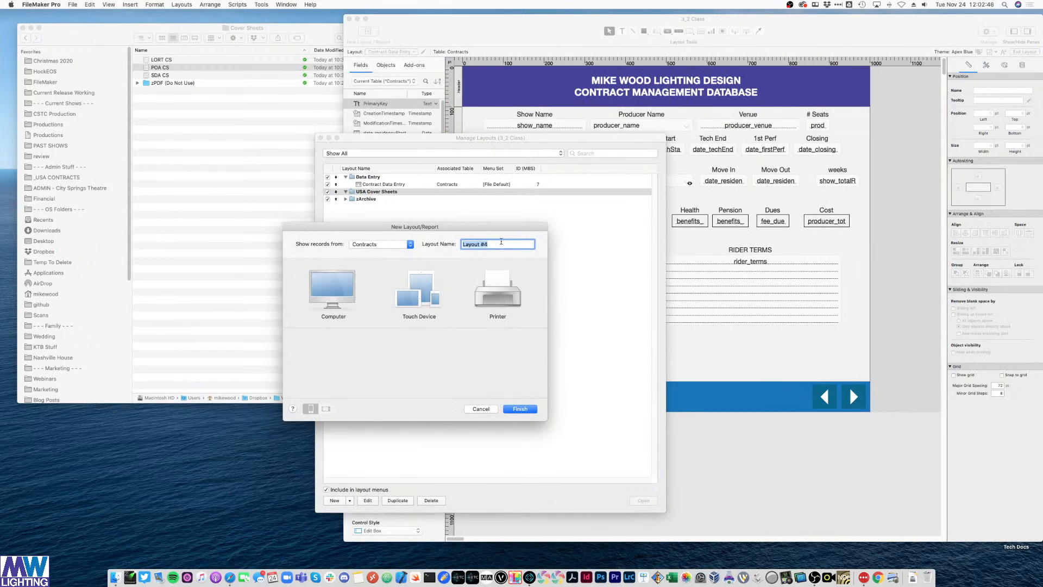
pyautogui.write('SDA Cover Sheet')
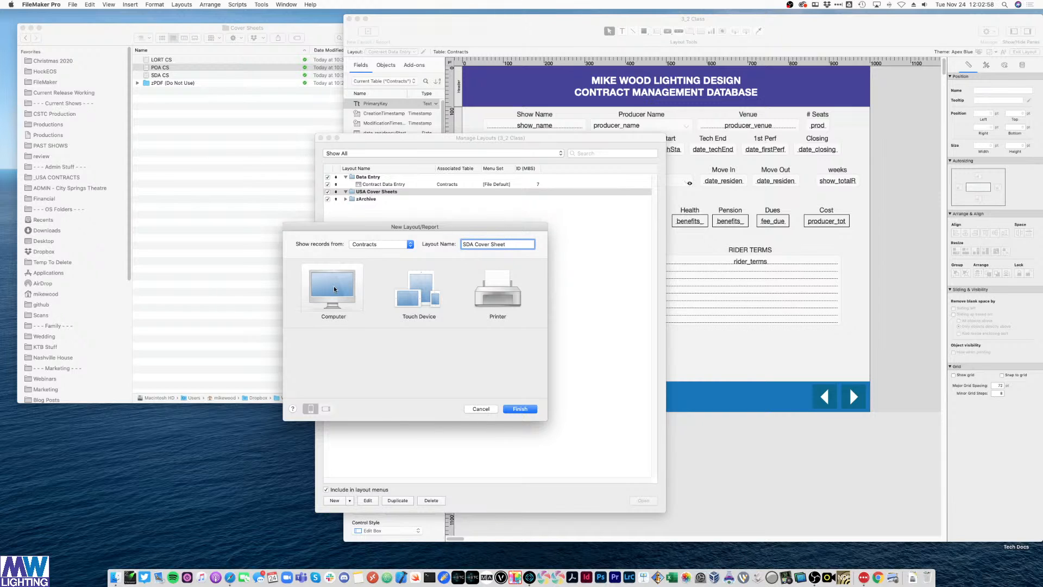
pyautogui.click(493, 287)
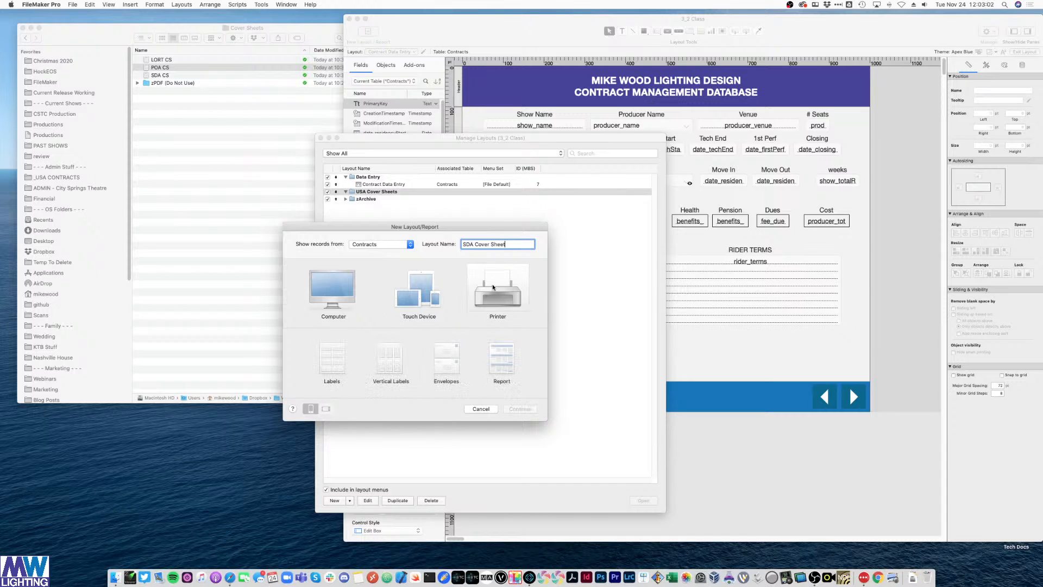
pyautogui.click(497, 366)
pyautogui.click(522, 411)
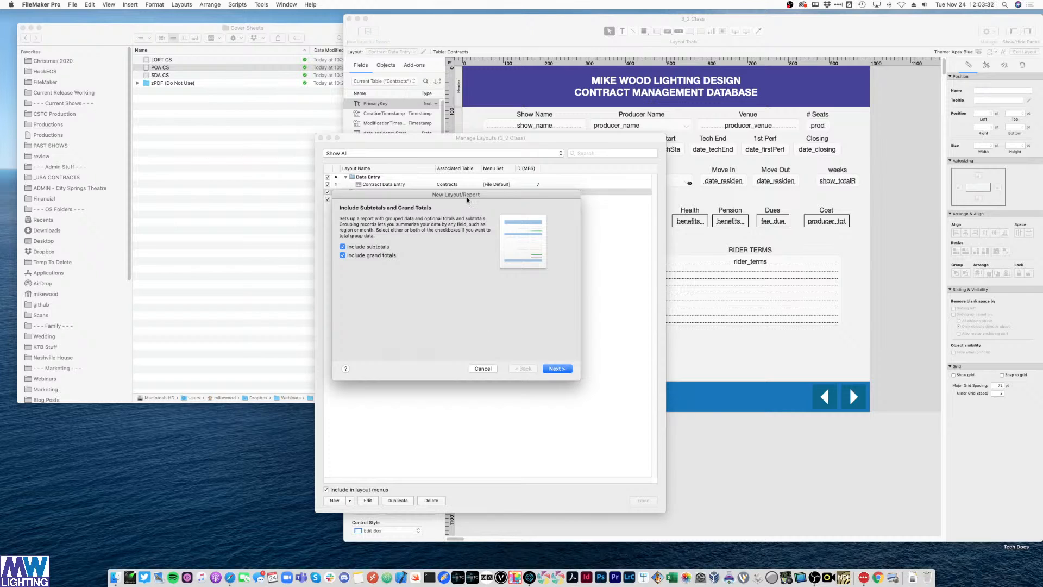
# - Turn off subtotals and grand totals, skip sorting and headers/footers, and finish without a script
pyautogui.click(353, 249)
pyautogui.click(344, 256)
pyautogui.press('Return')
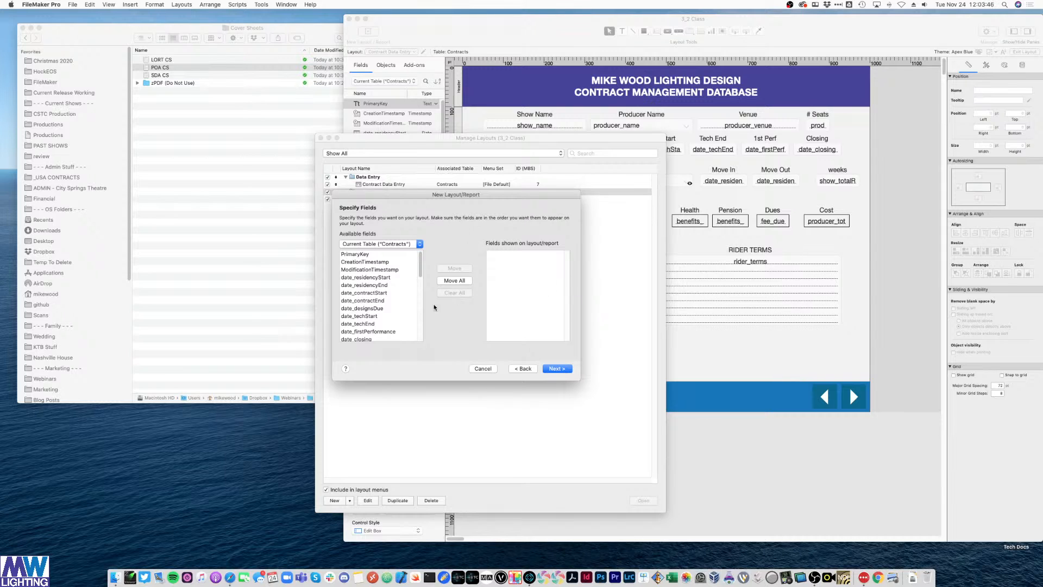
pyautogui.click(567, 372)
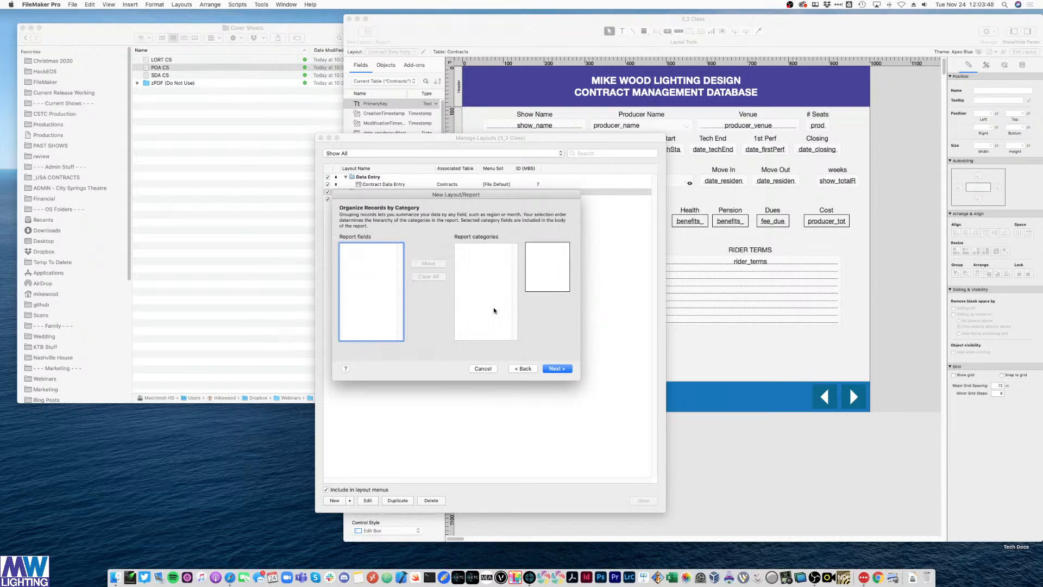
pyautogui.click(567, 371)
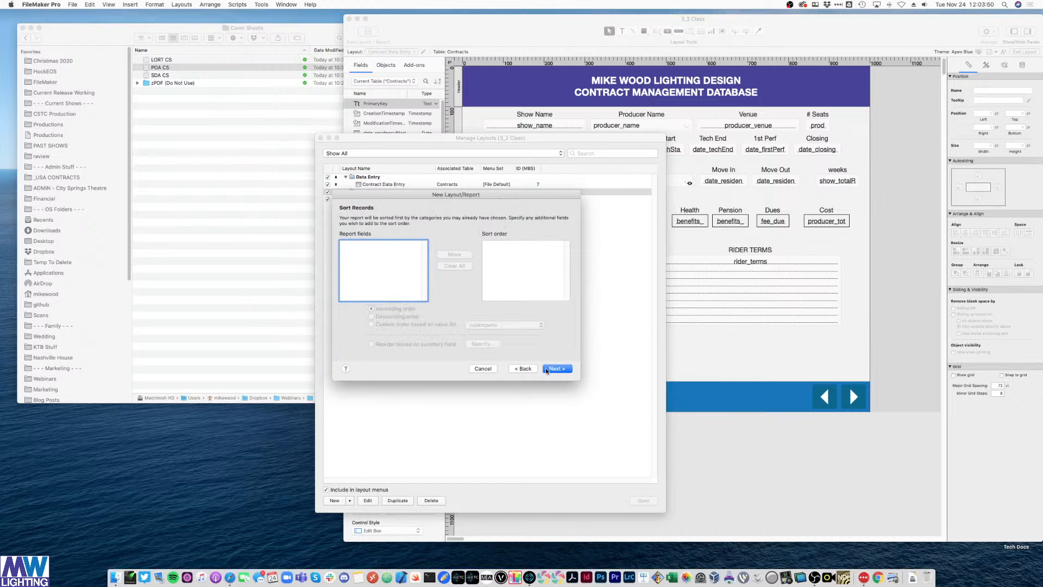
pyautogui.click(547, 371)
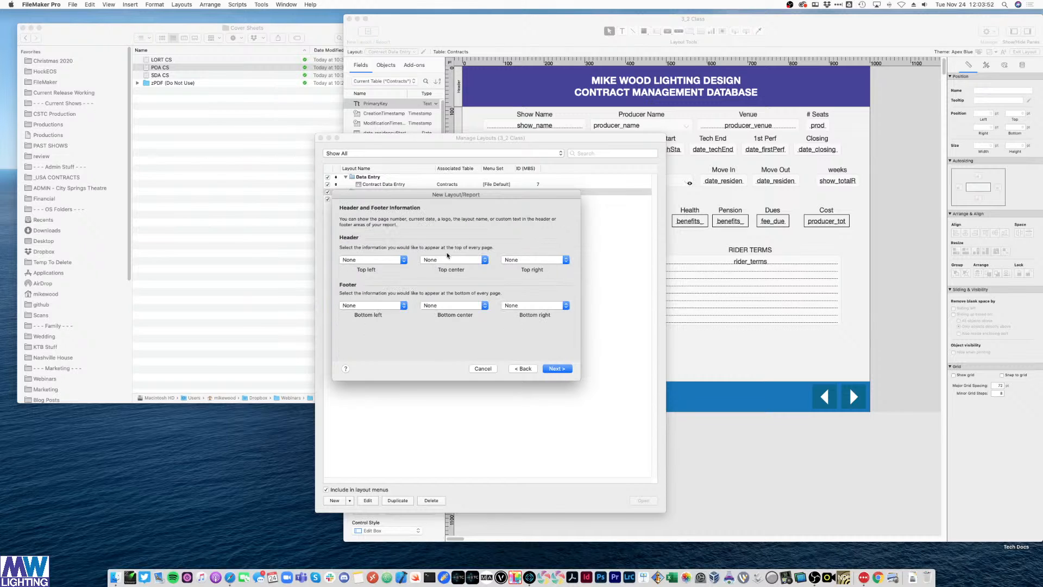
pyautogui.click(559, 370)
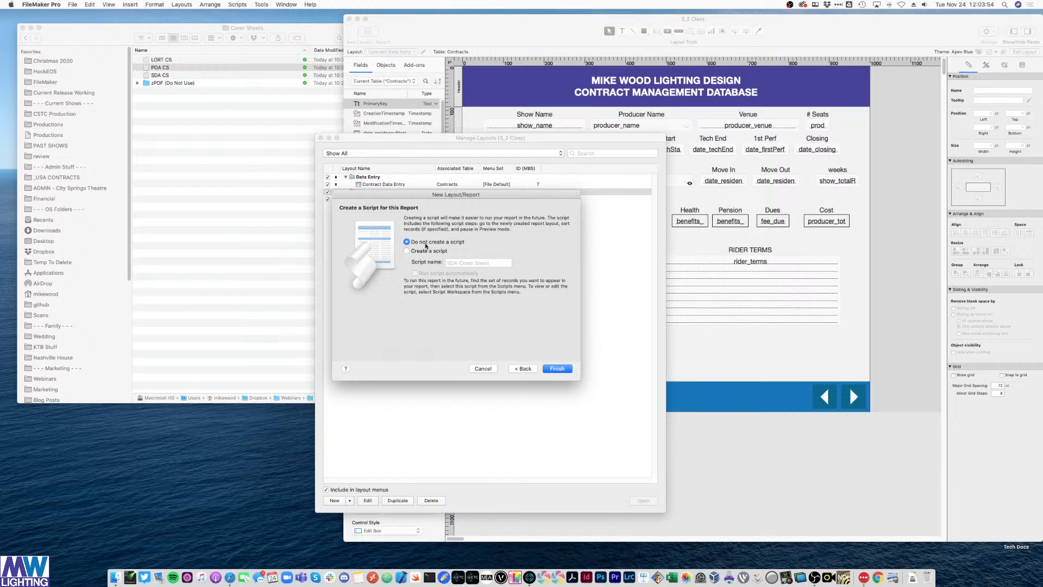
pyautogui.click(558, 369)
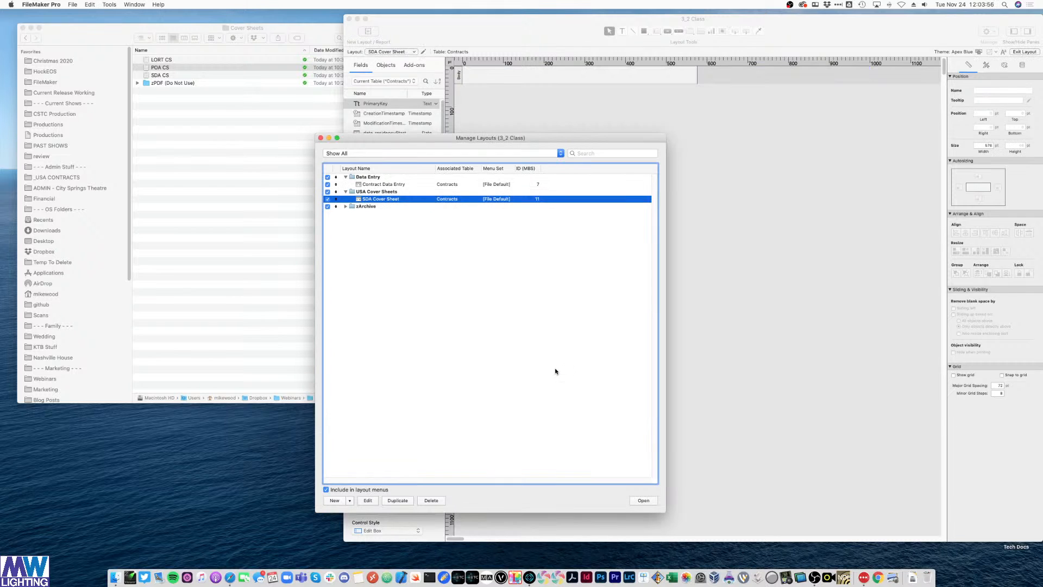
# - Bring the new SDA Cover Sheet layout window in front of Manage Layouts
pyautogui.click(553, 161)
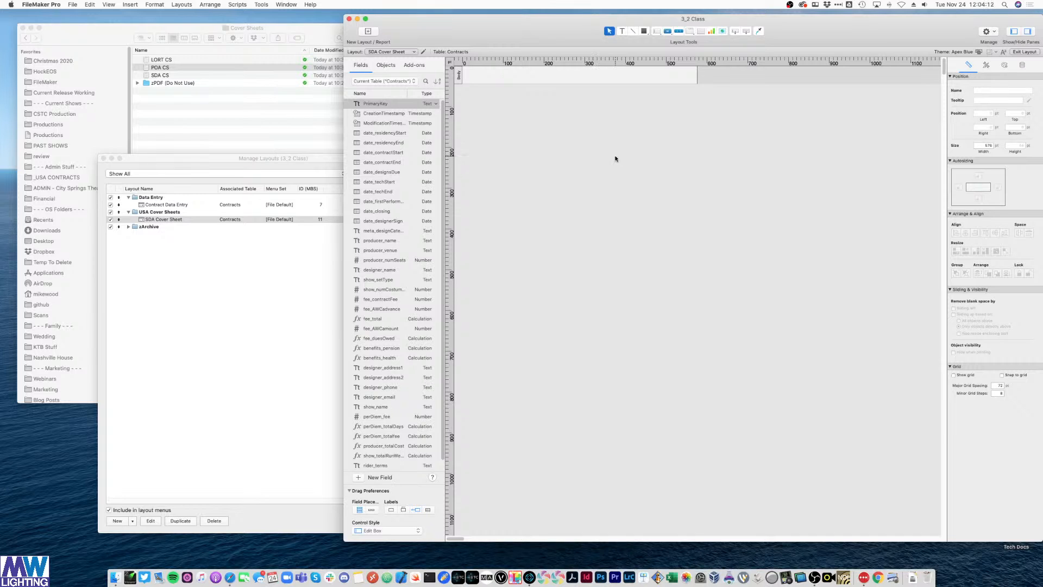
# - Preview the LORT CS cover sheet image in Quick Look
pyautogui.click(195, 145)
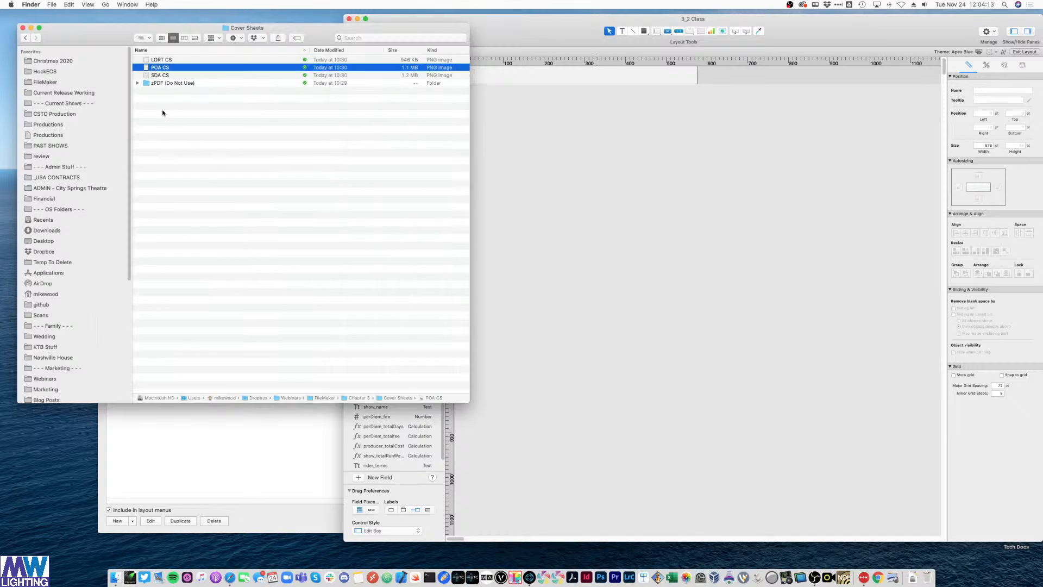
pyautogui.click(168, 60)
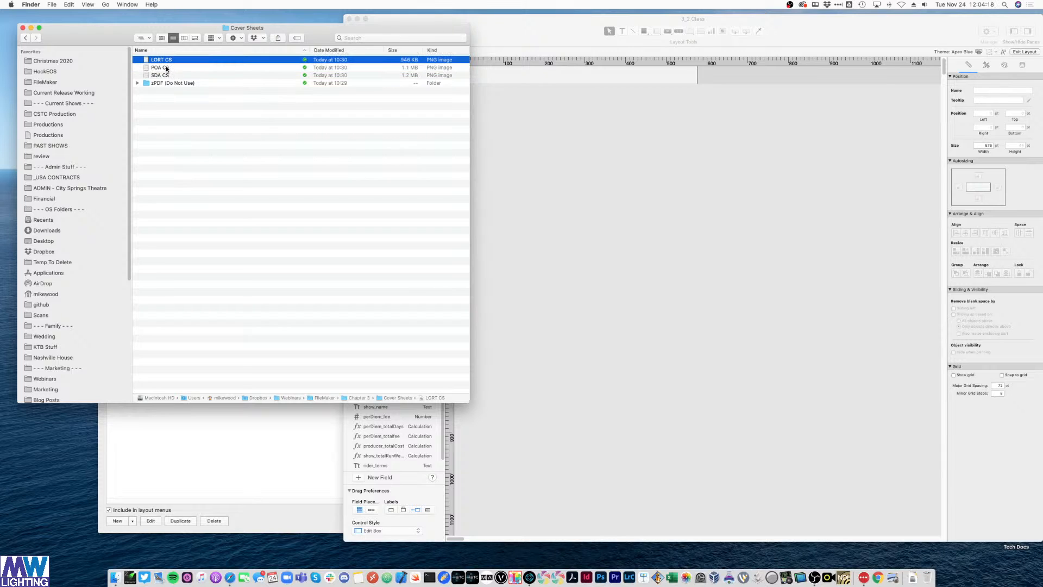
pyautogui.press('space')
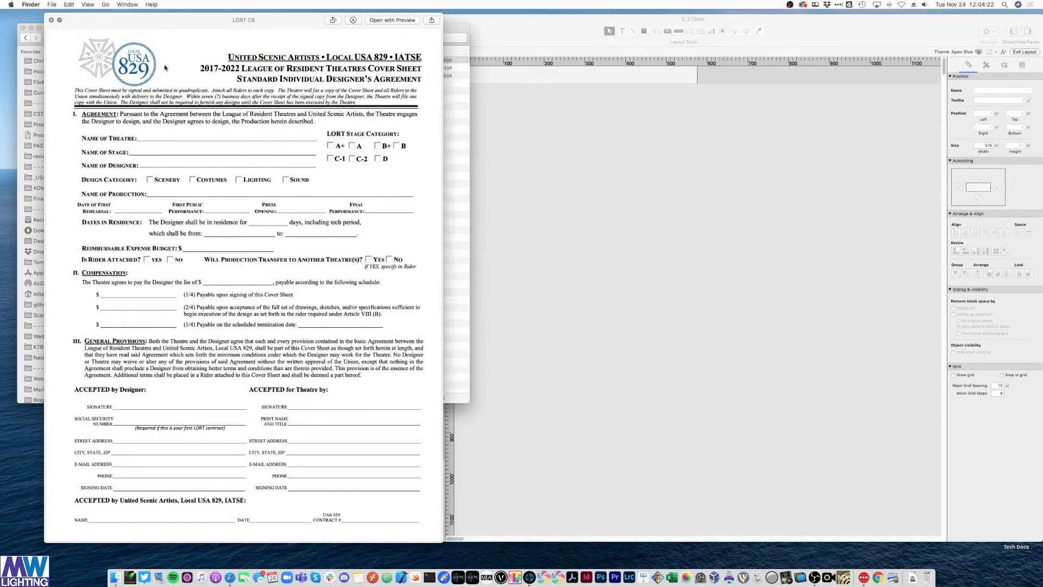
pyautogui.press('space')
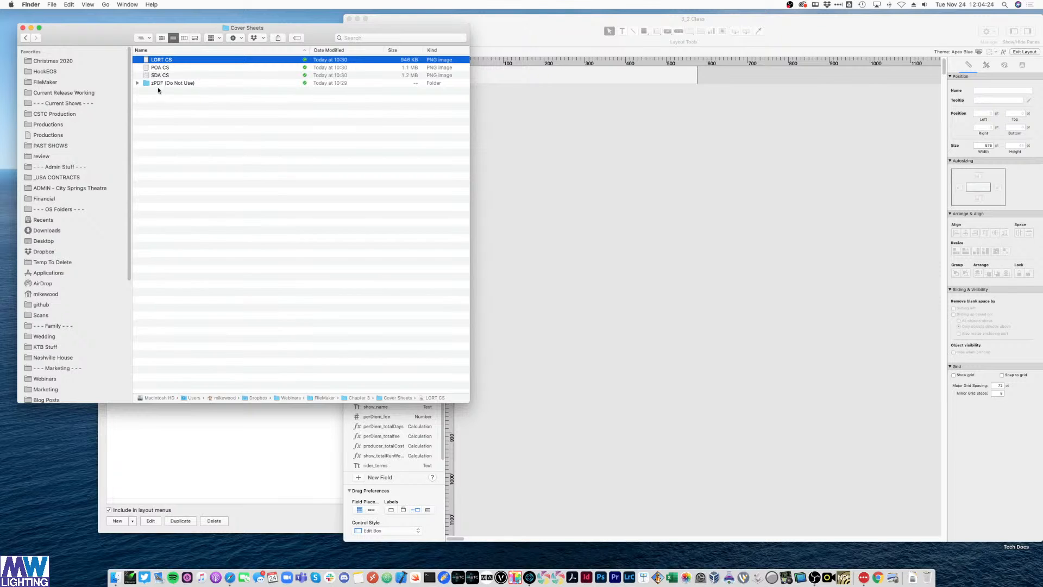
# - Expand the zPDF folder and preview the Project Only Agreement PDF
pyautogui.click(177, 68)
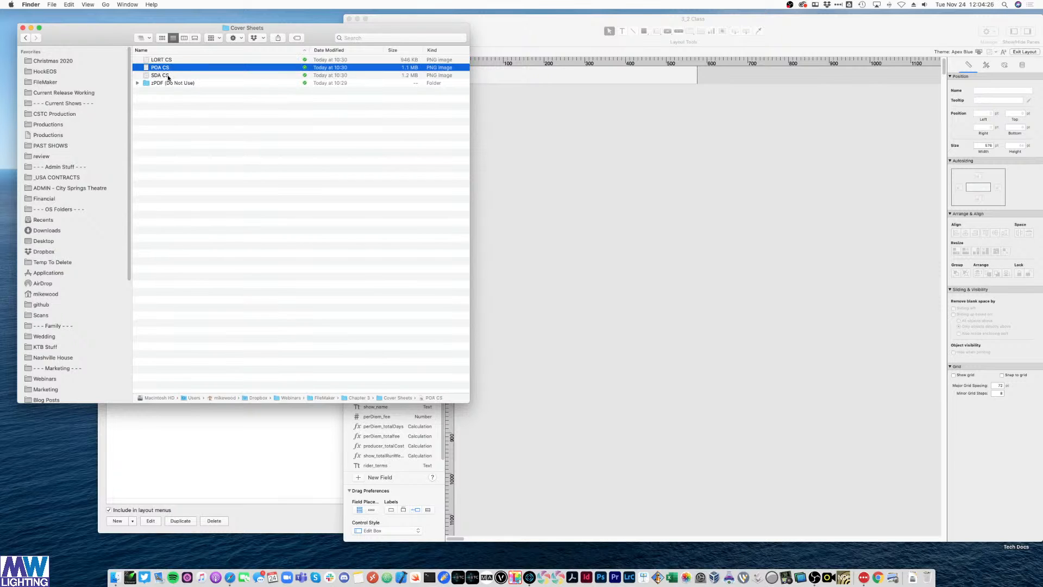
pyautogui.click(167, 76)
pyautogui.click(137, 83)
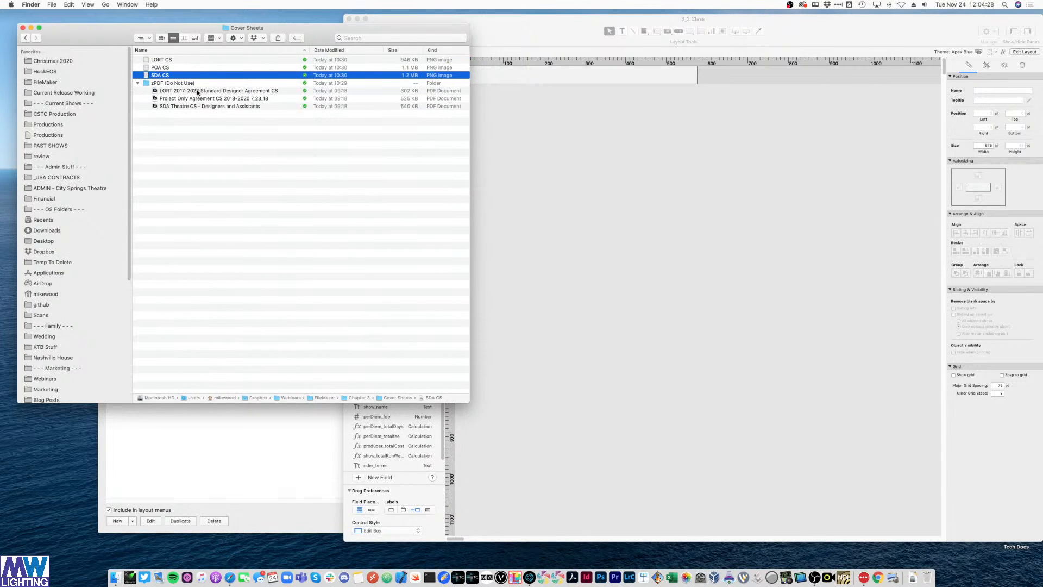
pyautogui.click(196, 97)
pyautogui.press('space')
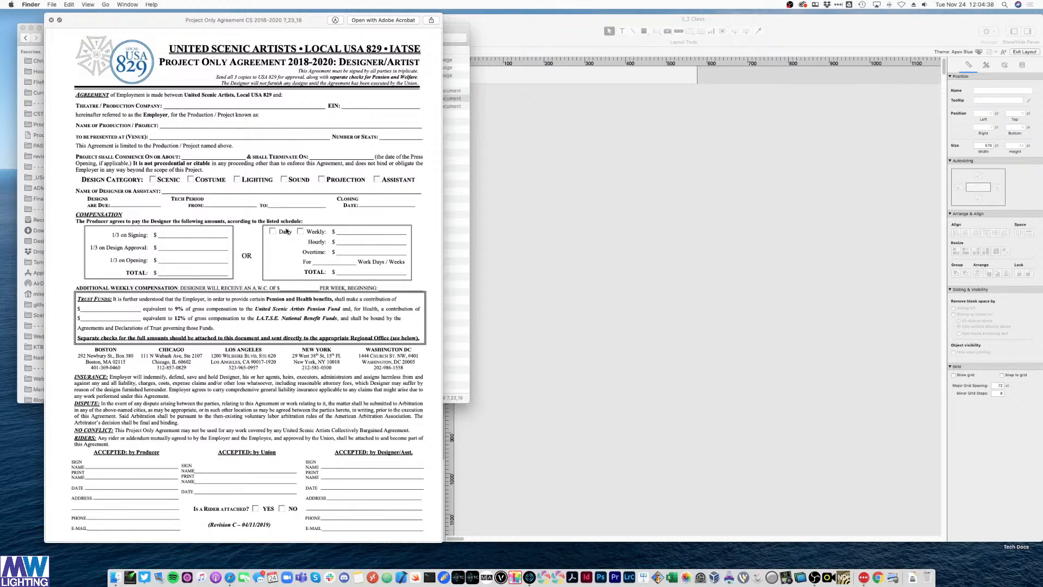
pyautogui.press('space')
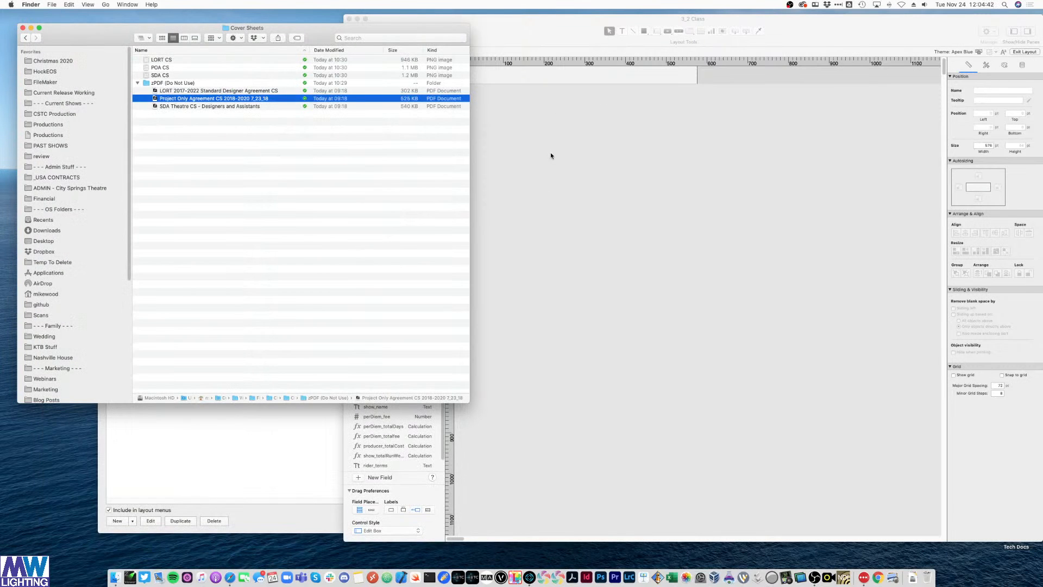
# - Preview the POA CS image, then return to the FileMaker layout
pyautogui.click(237, 142)
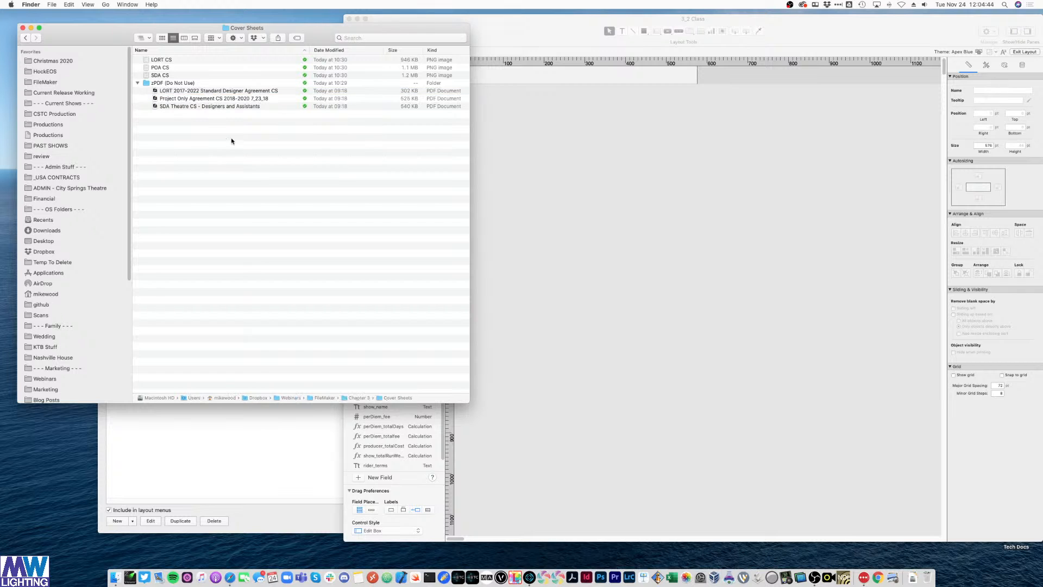
pyautogui.click(169, 67)
pyautogui.press('space')
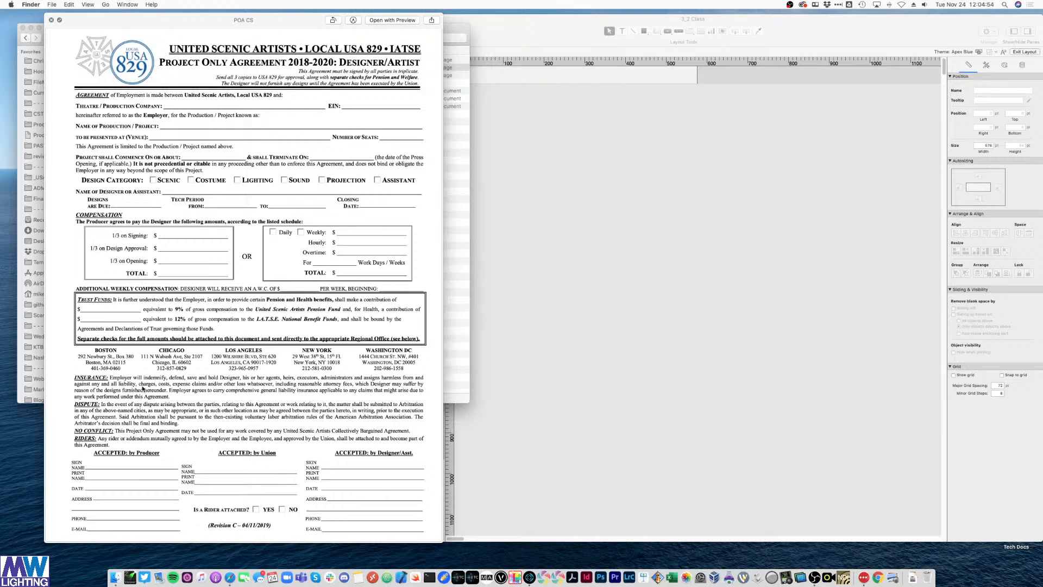
pyautogui.click(509, 233)
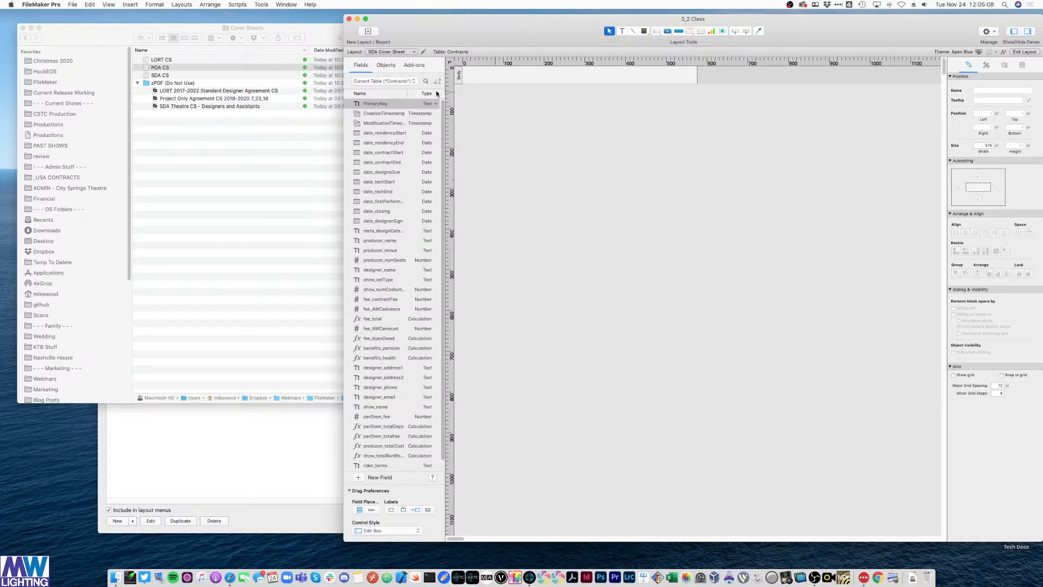
# - Switch the rulers to inches and enlarge the body to about 9.2 in tall, 11.76 in wide
pyautogui.click(110, 4)
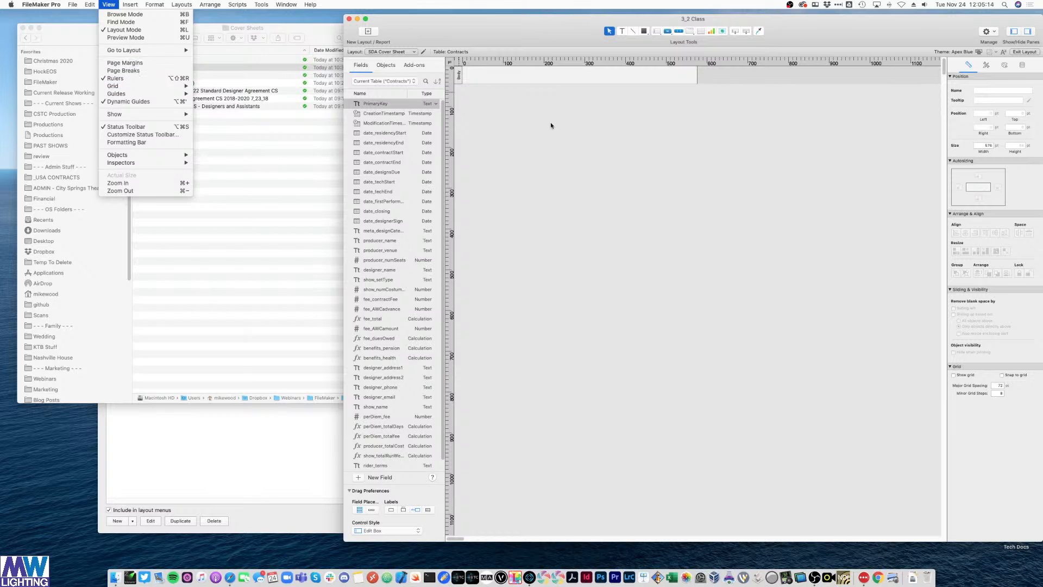
pyautogui.click(673, 146)
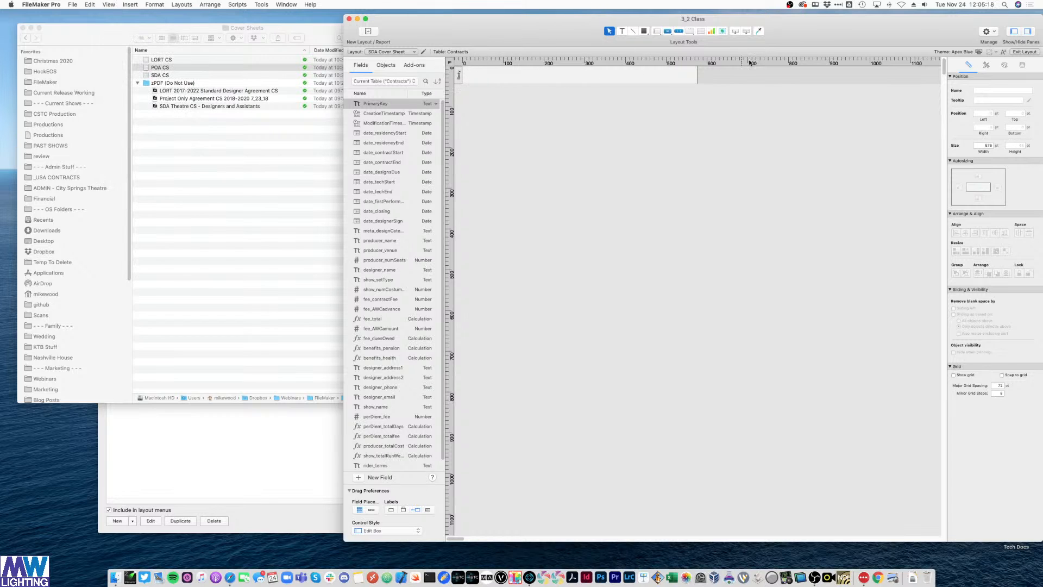
pyautogui.rightClick(475, 65)
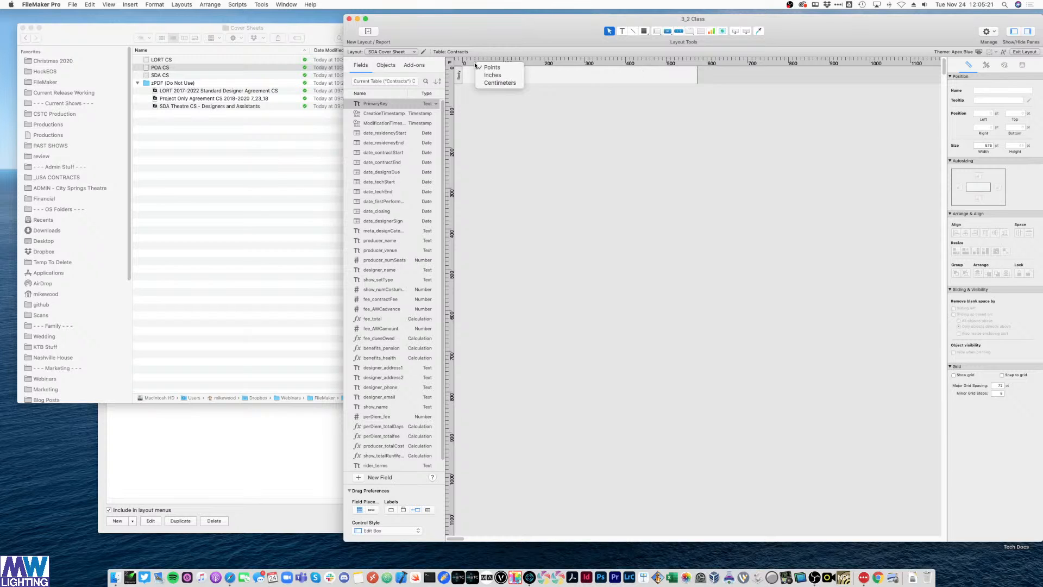
pyautogui.click(503, 74)
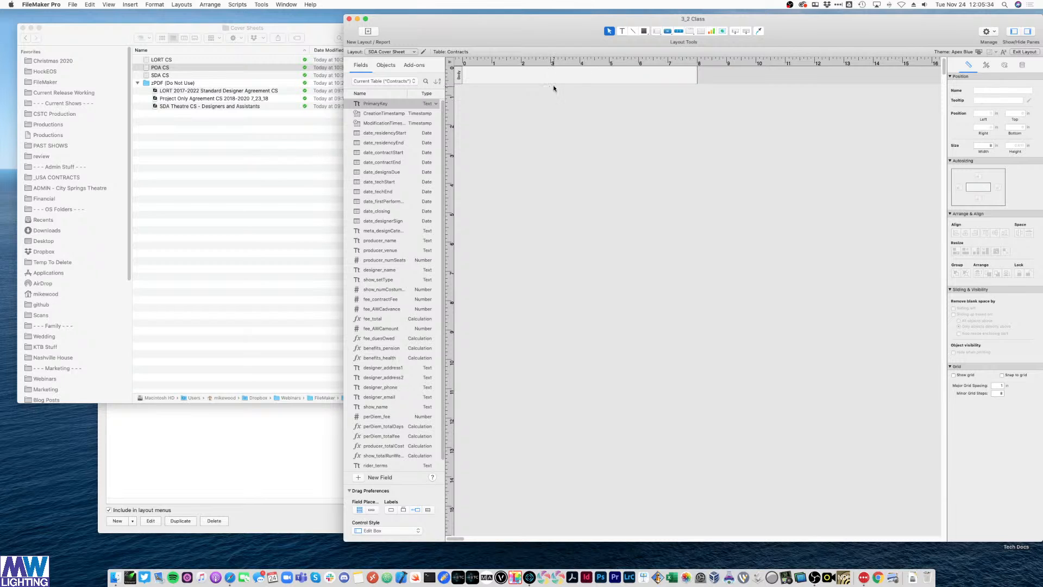
pyautogui.moveTo(553, 84); pyautogui.dragTo(556, 463)
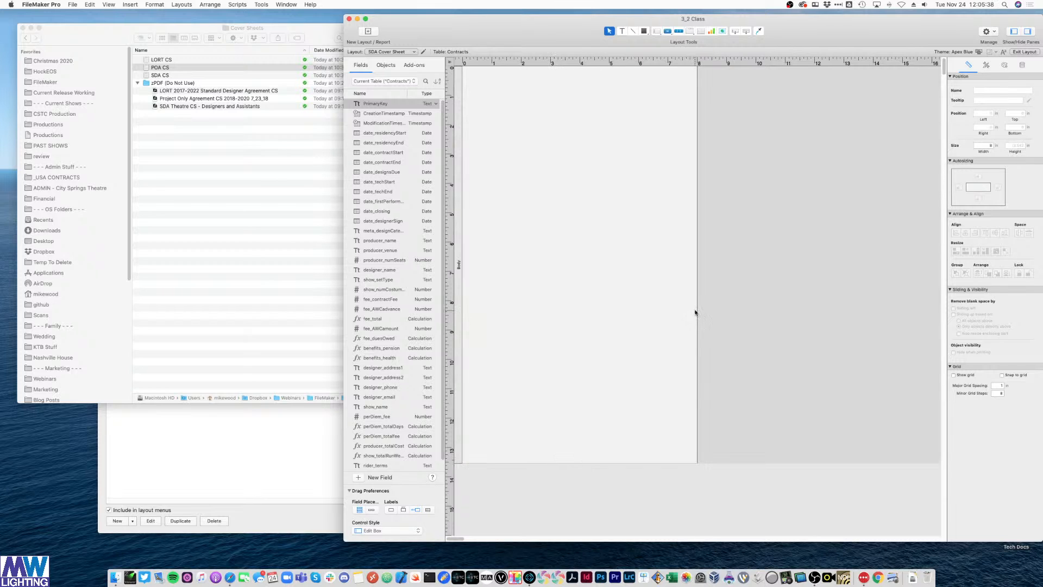
pyautogui.moveTo(697, 310); pyautogui.dragTo(808, 310)
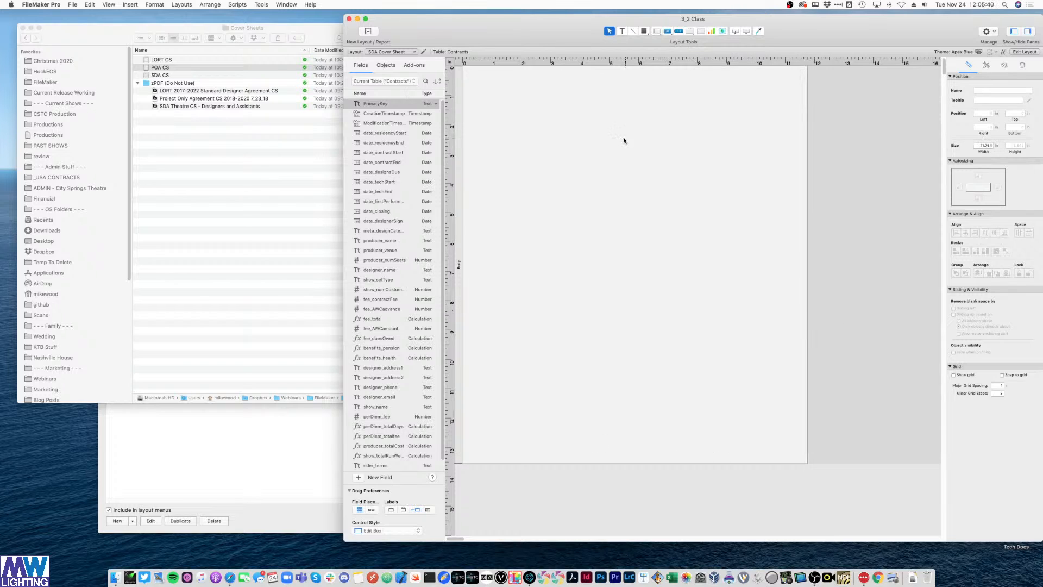
# - Confirm US Letter at 100% in Page Setup and display page margins on the layout
pyautogui.click(72, 4)
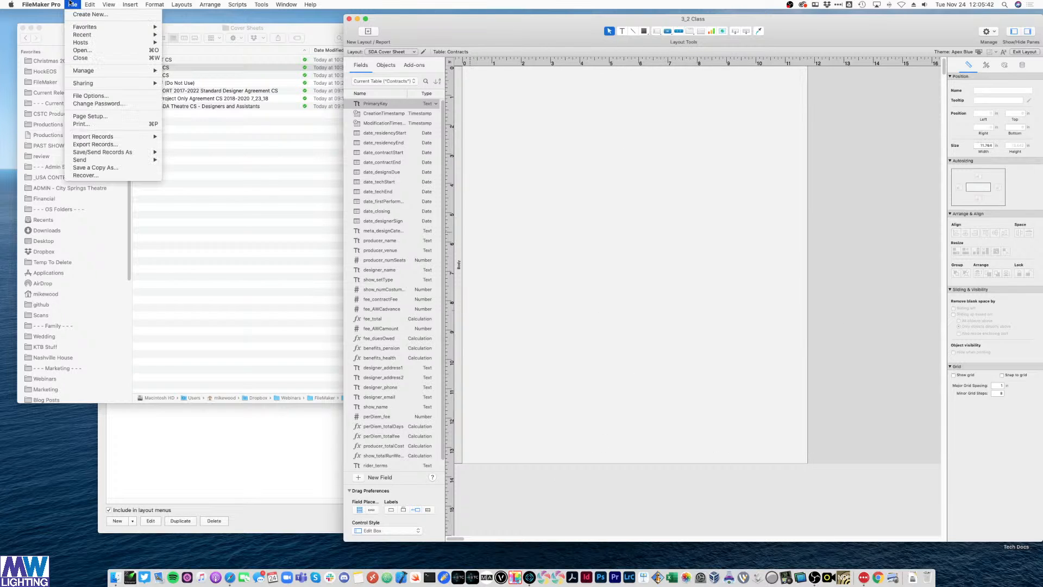
pyautogui.click(90, 116)
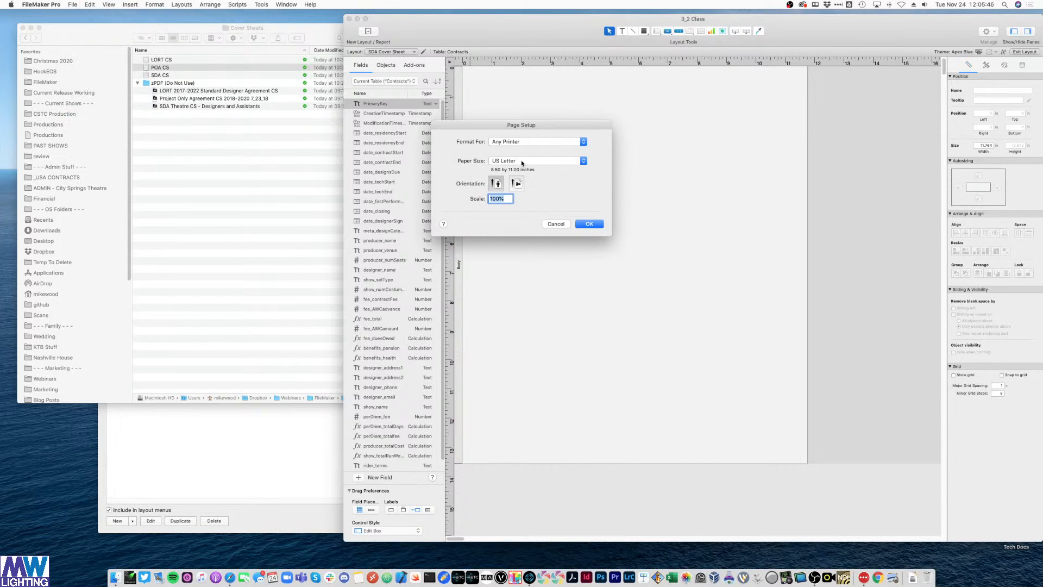
pyautogui.click(589, 224)
pyautogui.click(112, 5)
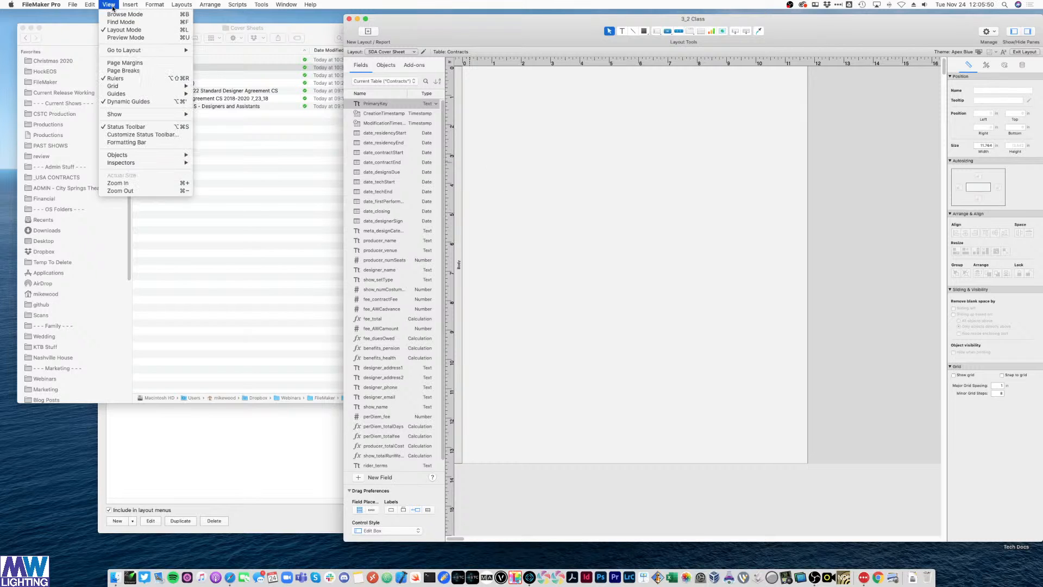
pyautogui.click(124, 63)
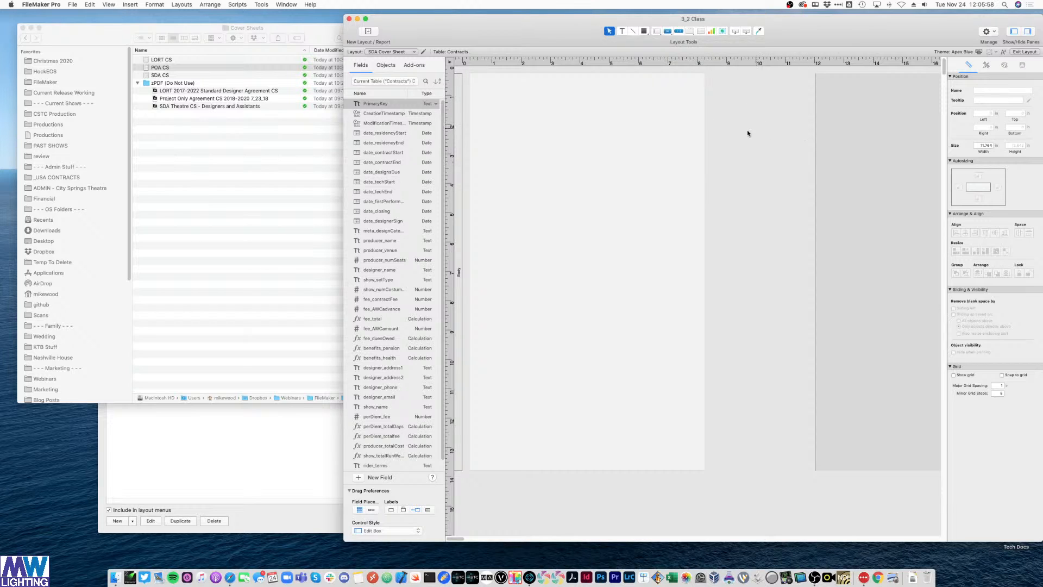
pyautogui.click(108, 4)
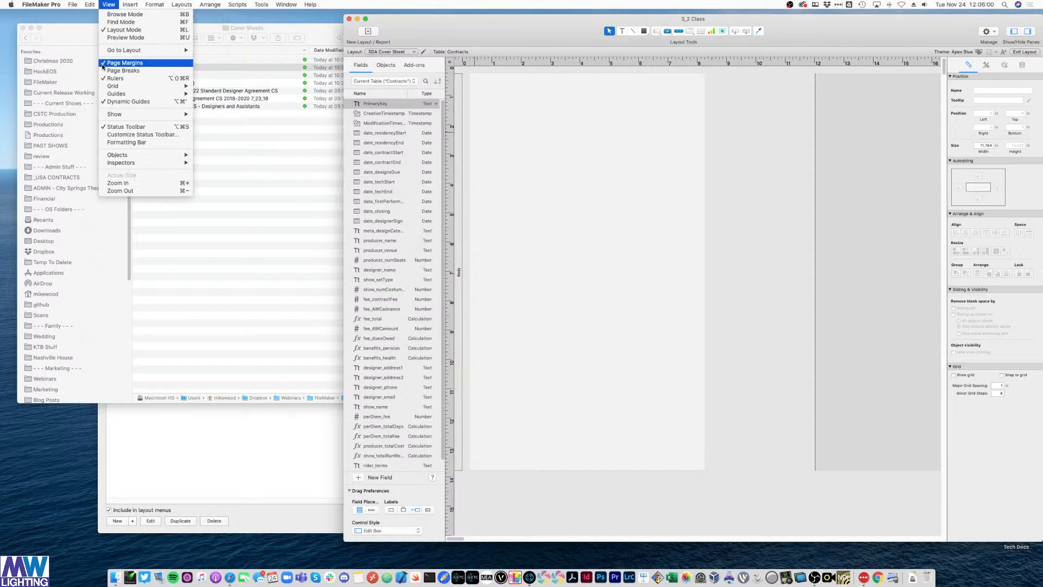
# - Turn on Page Breaks to mark where the first printed page ends
pyautogui.click(115, 71)
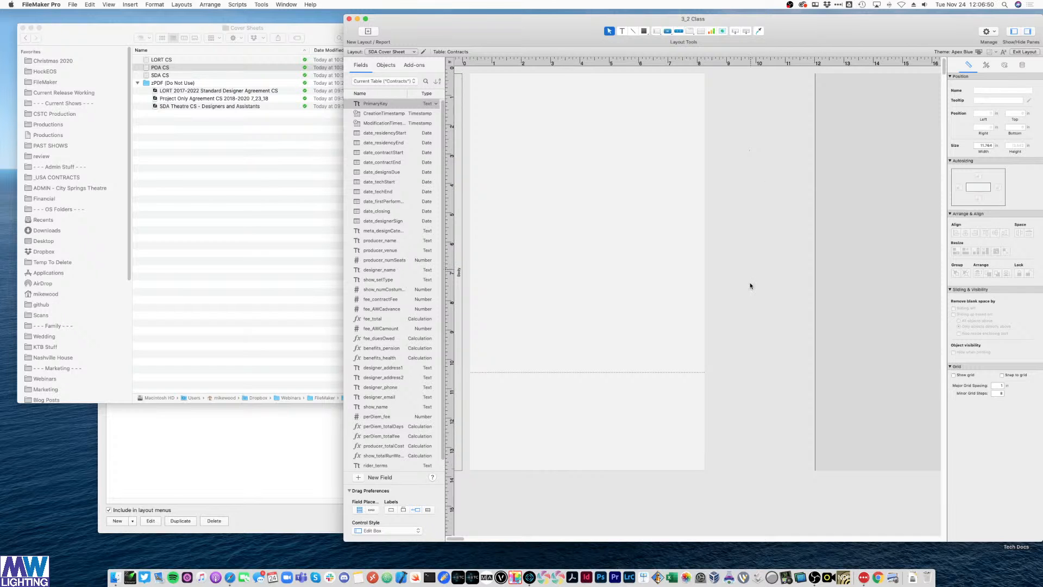
# - Shrink the Cover Sheets Finder window and drop the SDA CS image onto the layout
pyautogui.click(224, 193)
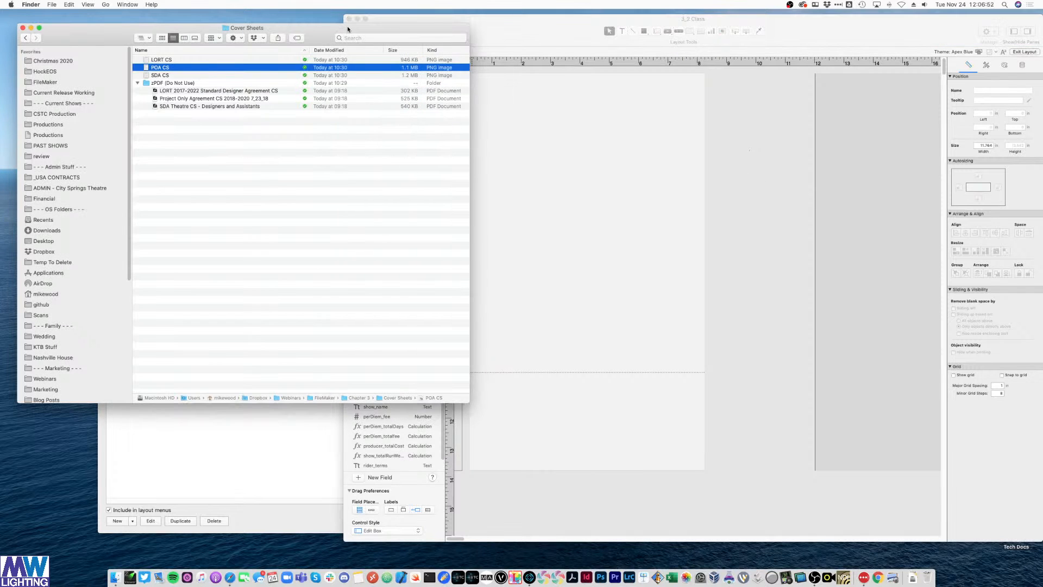
pyautogui.moveTo(321, 31); pyautogui.dragTo(305, 23)
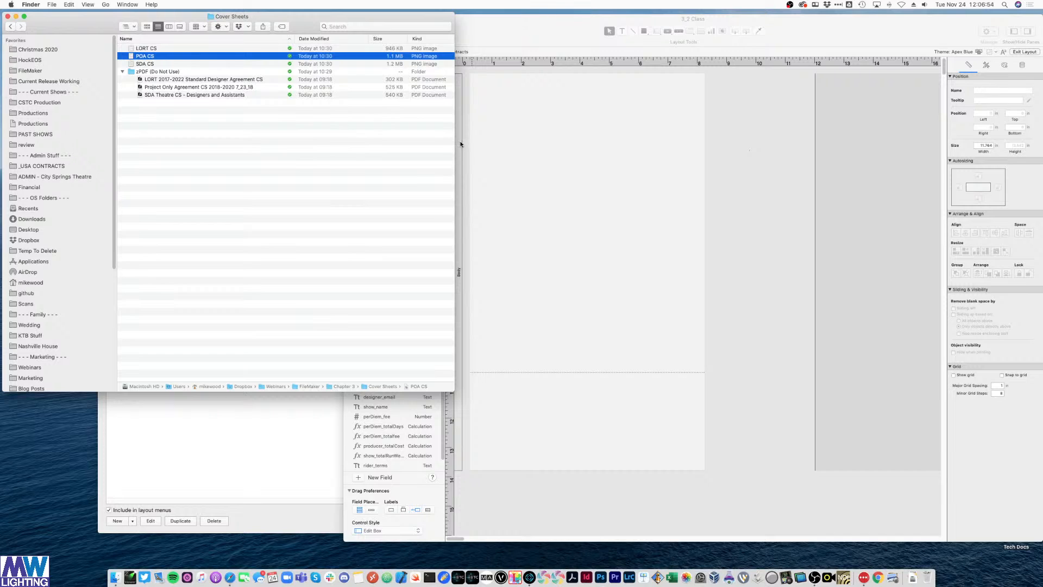
pyautogui.moveTo(456, 144); pyautogui.dragTo(327, 152)
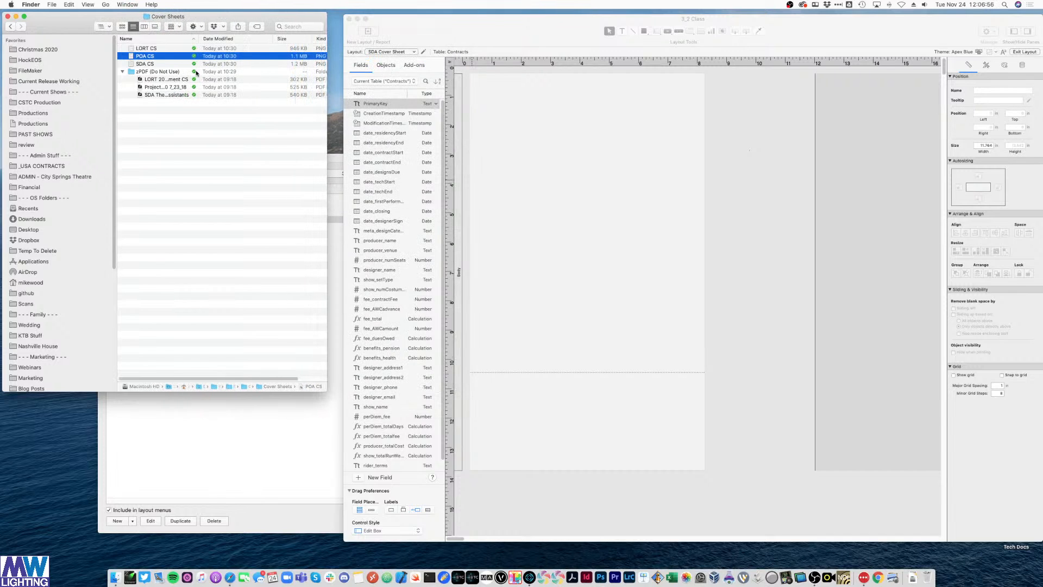
pyautogui.moveTo(155, 64); pyautogui.dragTo(497, 99)
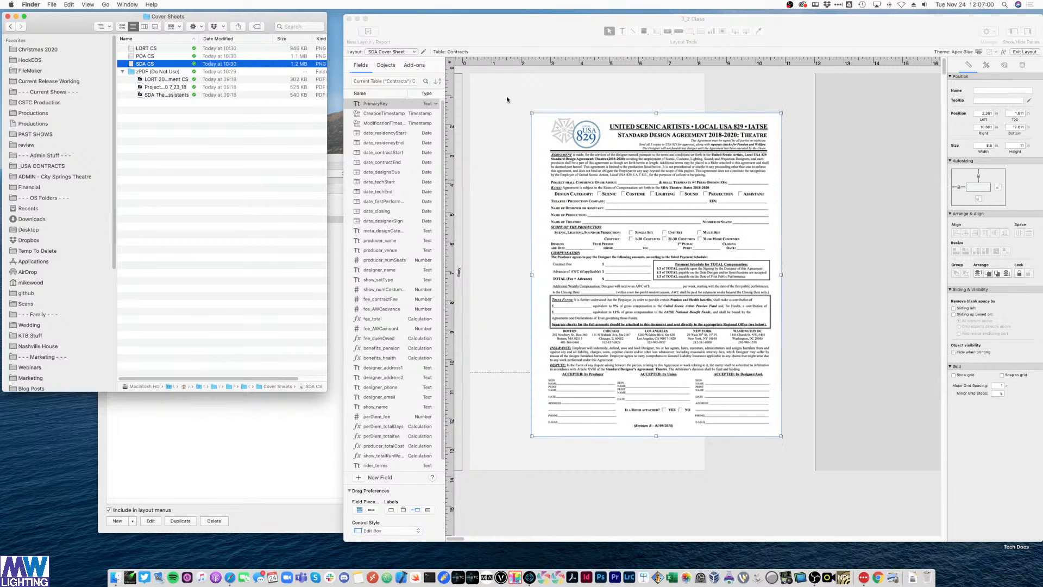
# - Move the image to the page's top-left, resize it to about 7.8 × 10.1 in, then delete it
pyautogui.click(508, 197)
pyautogui.moveTo(615, 309)
pyautogui.mouseDown()
pyautogui.moveTo(564, 271)
pyautogui.moveTo(621, 305)
pyautogui.mouseUp()
pyautogui.moveTo(581, 179); pyautogui.dragTo(523, 146)
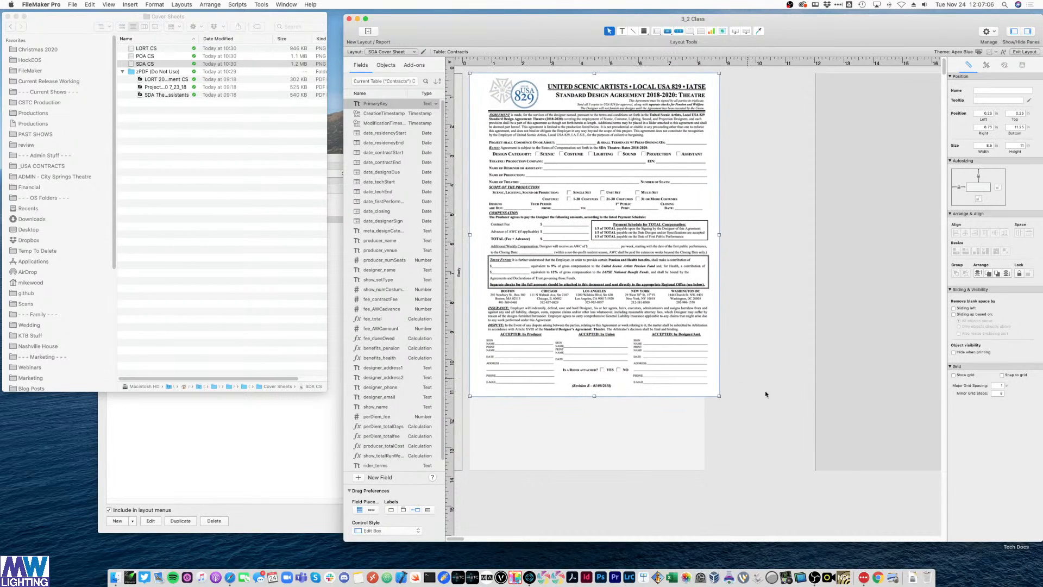
pyautogui.click(780, 403)
pyautogui.click(670, 314)
pyautogui.click(730, 152)
pyautogui.click(668, 323)
pyautogui.moveTo(719, 396); pyautogui.dragTo(700, 376)
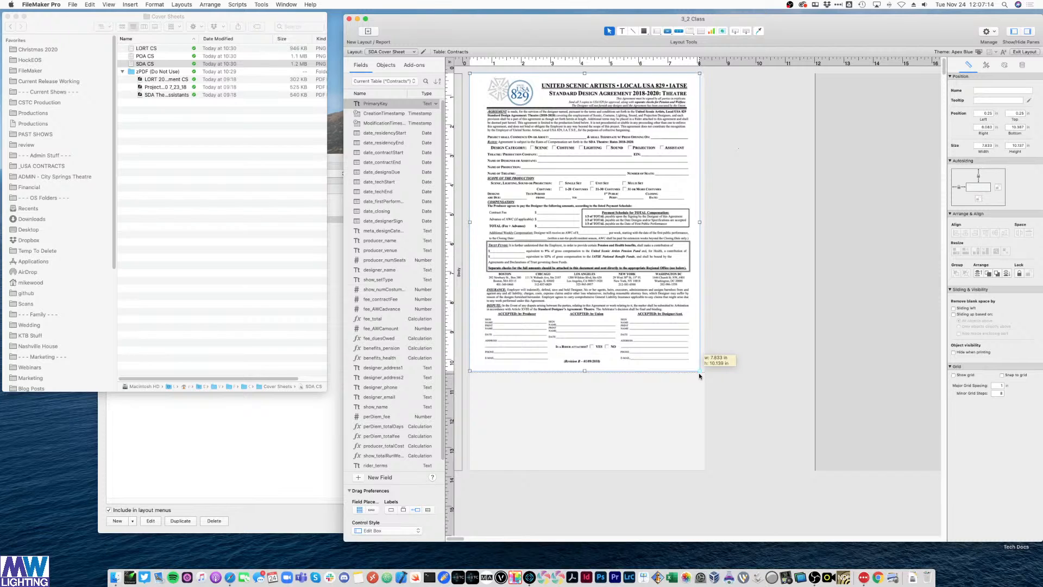
pyautogui.moveTo(700, 376); pyautogui.dragTo(699, 375)
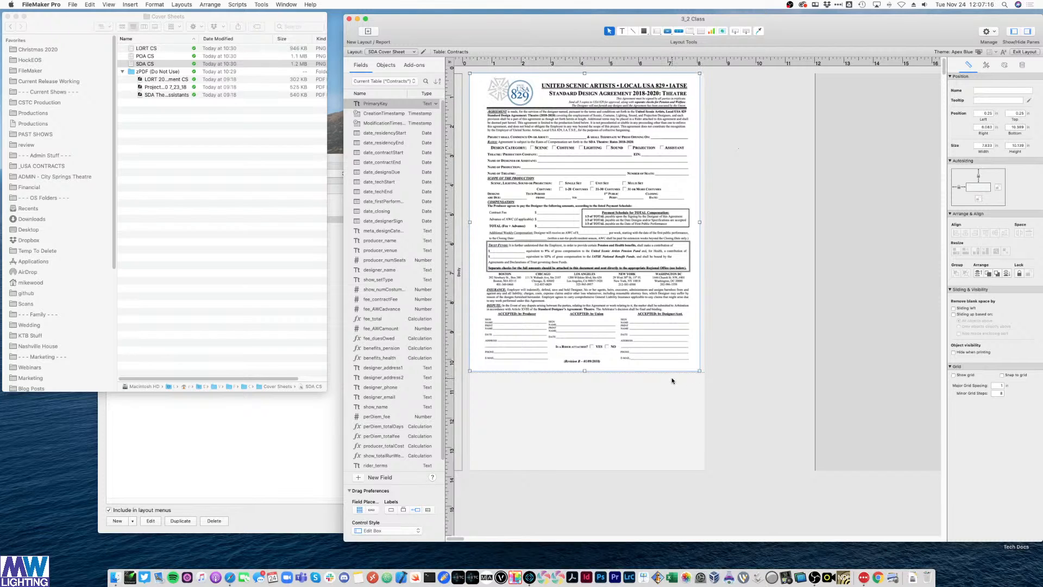
pyautogui.press('Delete')
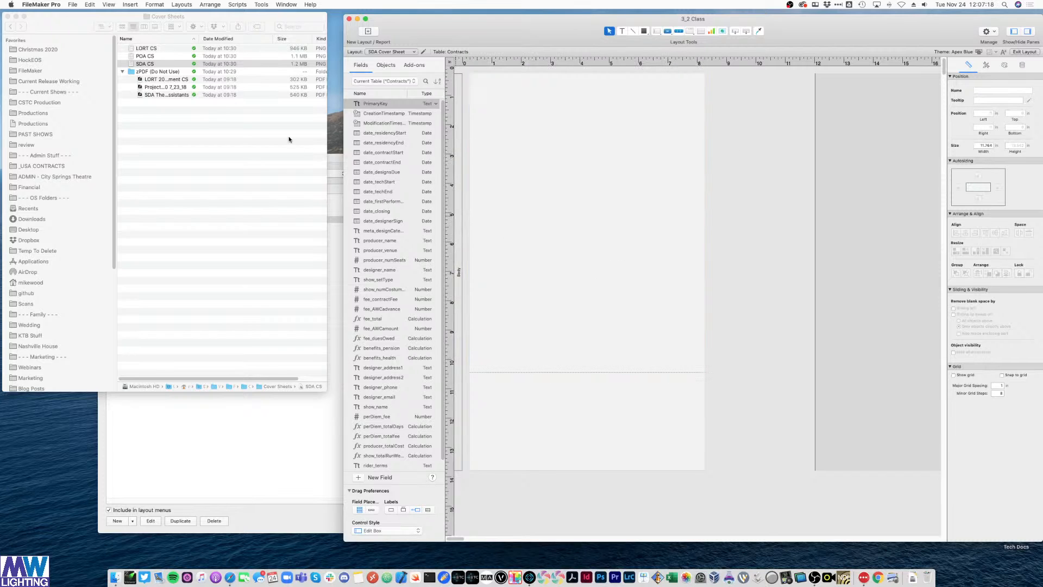
# - Drop the SDA theatre PDF onto the layout and delete it, then drag in the SDA CS image instead
pyautogui.click(146, 96)
pyautogui.click(145, 95)
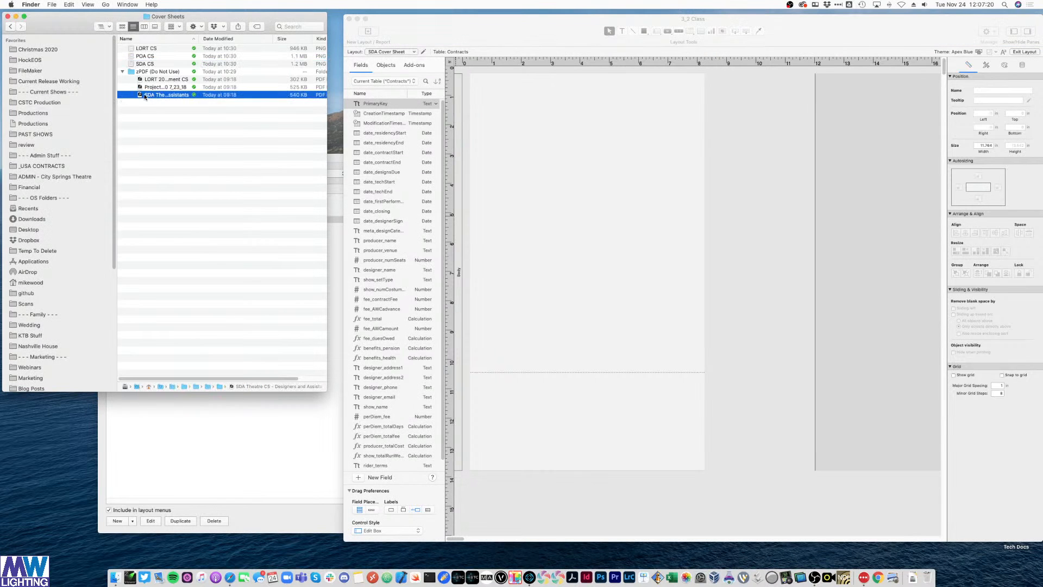
pyautogui.moveTo(146, 95); pyautogui.dragTo(625, 137)
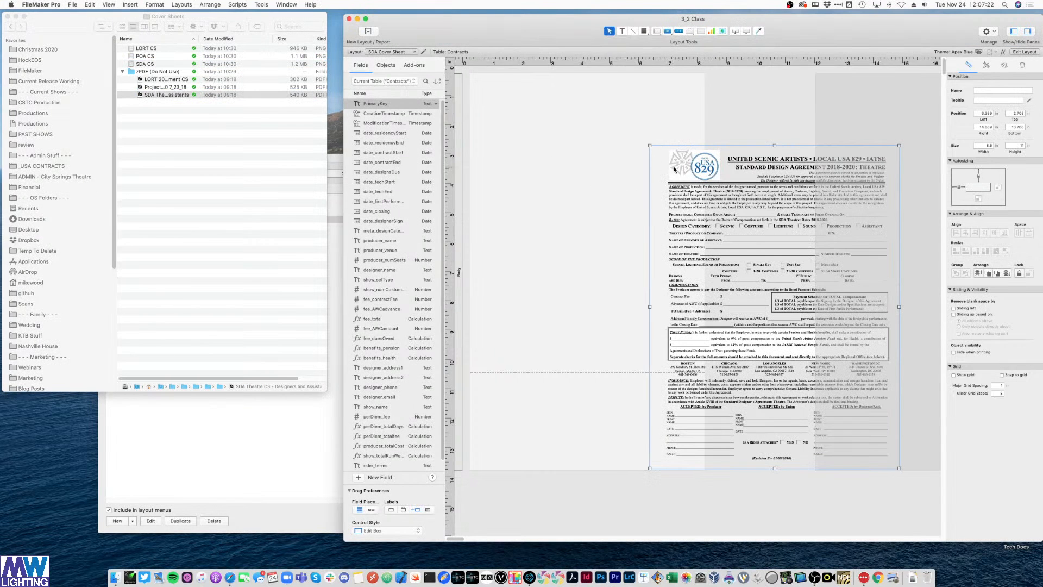
pyautogui.moveTo(674, 170); pyautogui.dragTo(504, 98)
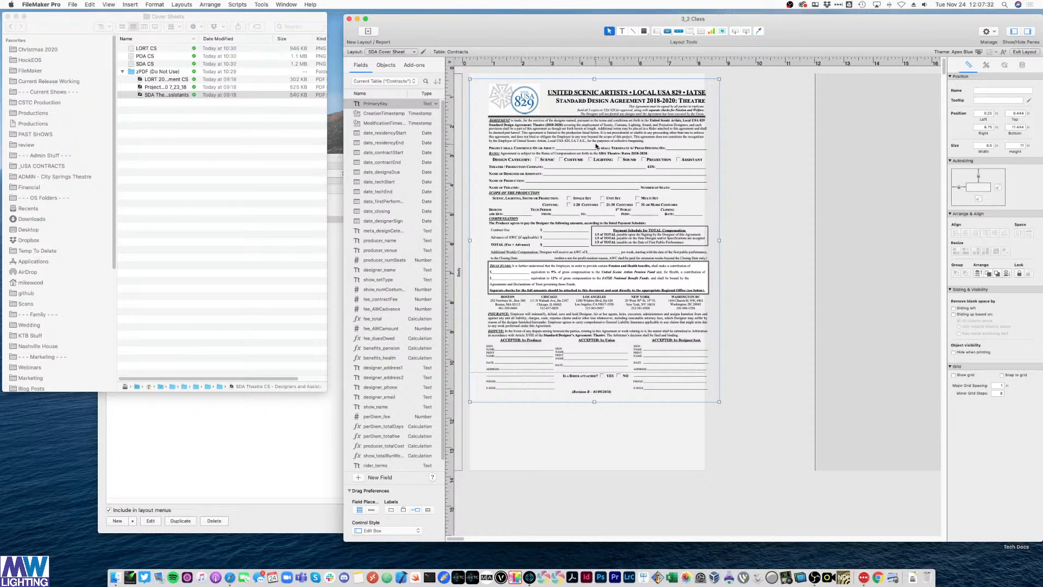
pyautogui.press('Delete')
pyautogui.click(147, 65)
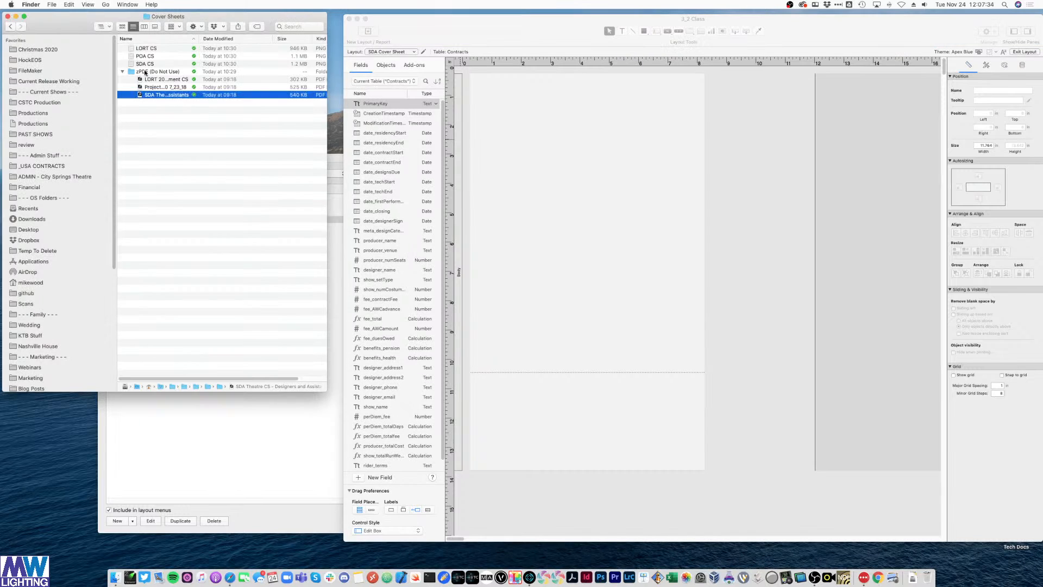
pyautogui.moveTo(148, 68); pyautogui.dragTo(598, 219)
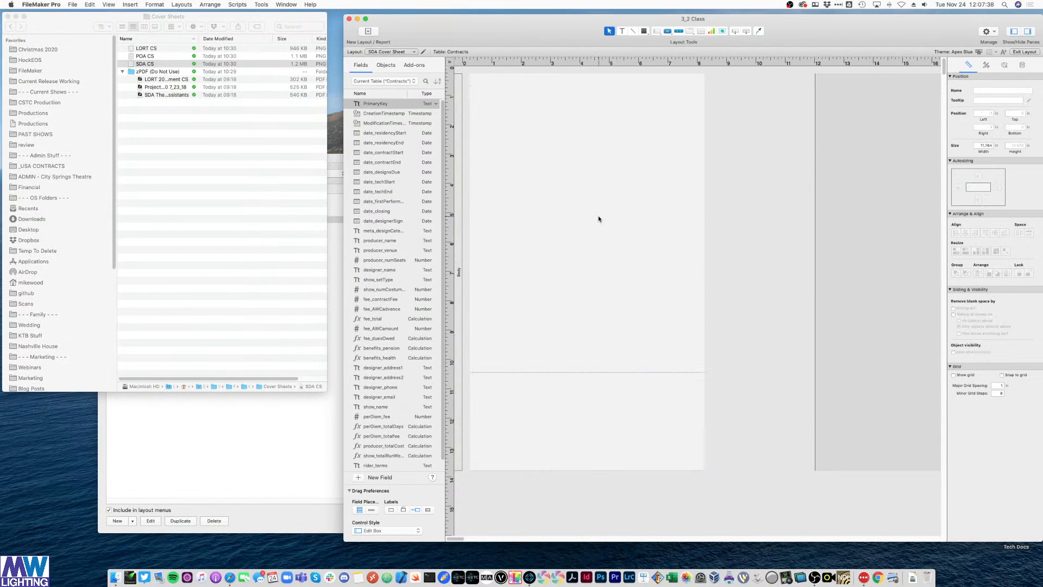
# - Zoom in and pull the layout's right boundary in to 7.875 in at the form's edge
pyautogui.click(660, 404)
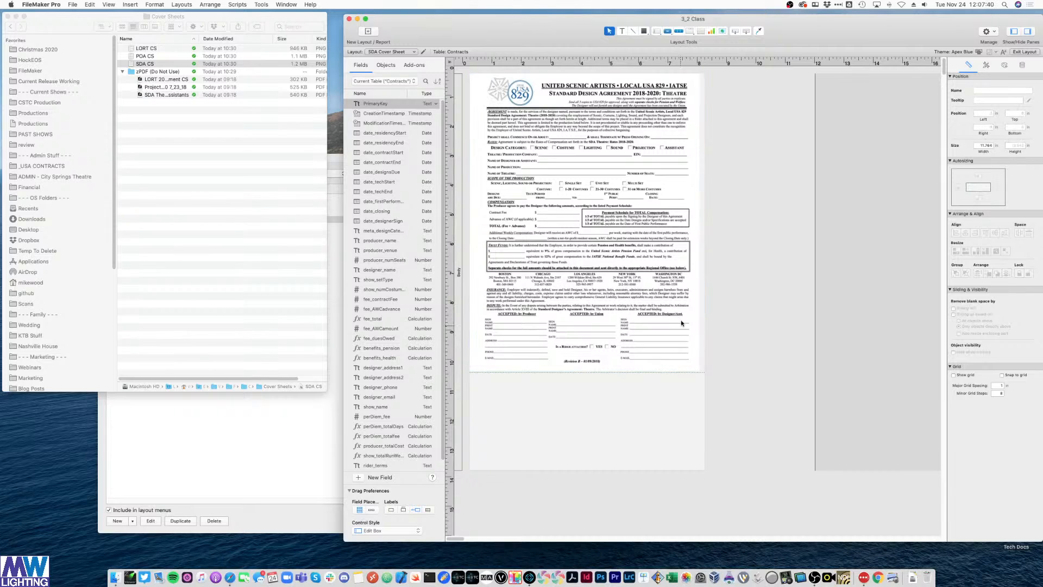
pyautogui.click(505, 113)
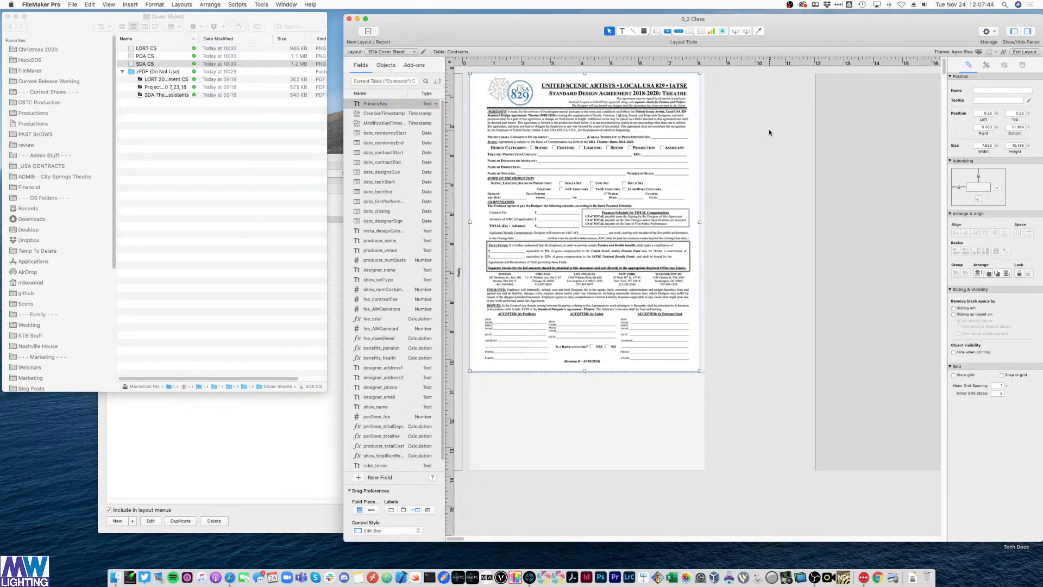
pyautogui.press('super+plus')
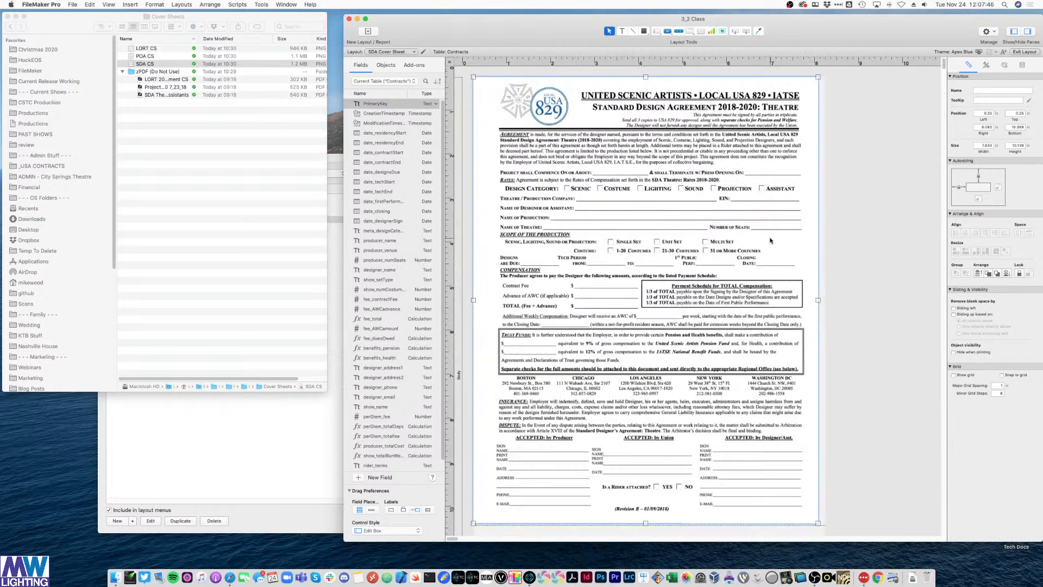
pyautogui.moveTo(345, 40); pyautogui.dragTo(152, 57)
pyautogui.click(762, 196)
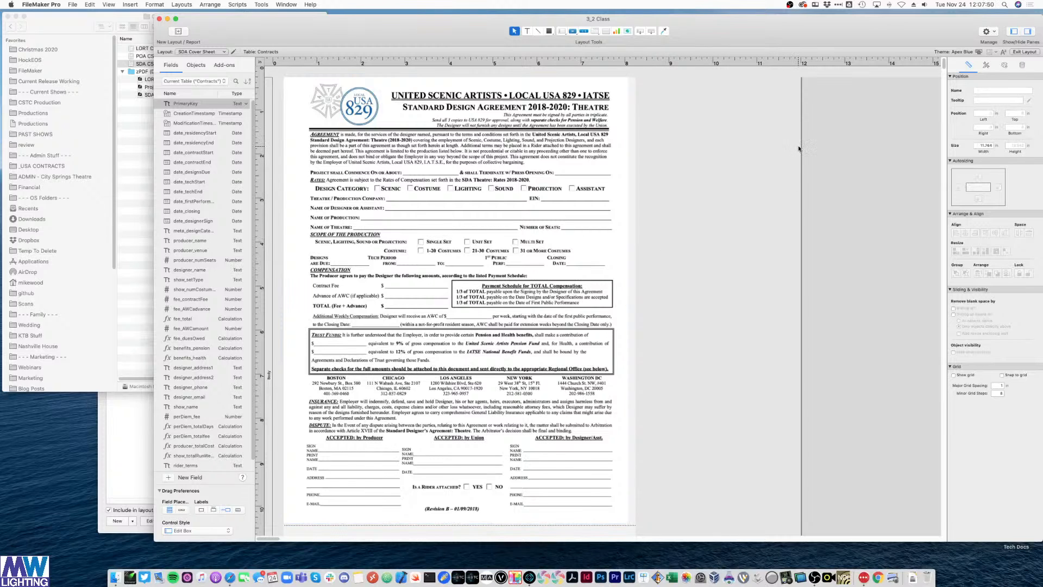
pyautogui.moveTo(802, 146); pyautogui.dragTo(630, 121)
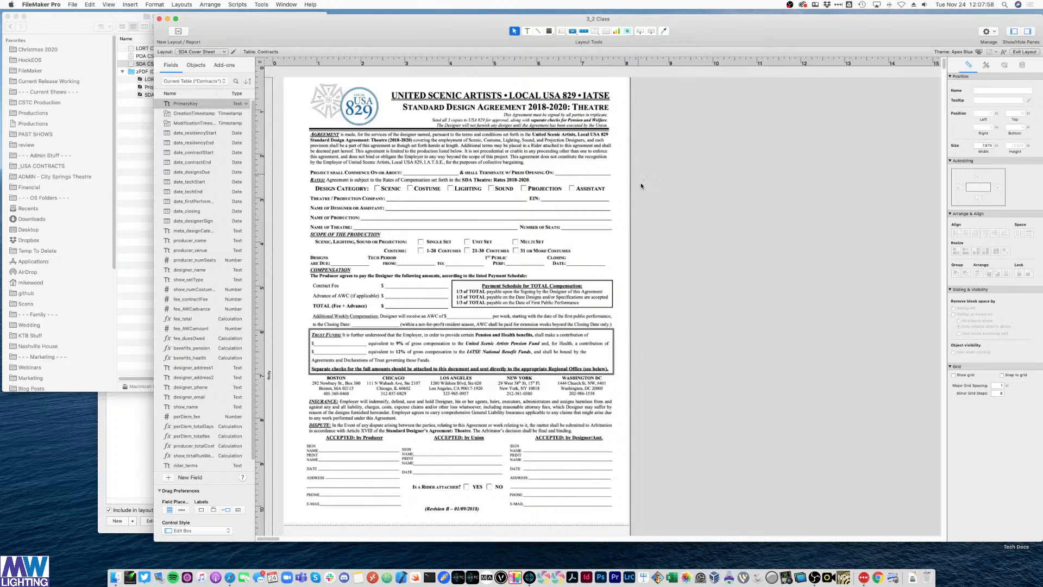
# - Drag the Body part boundary up so the layout ends at the form image's bottom
pyautogui.scroll(-3, 641, 187)
pyautogui.scroll(-7, 642, 188)
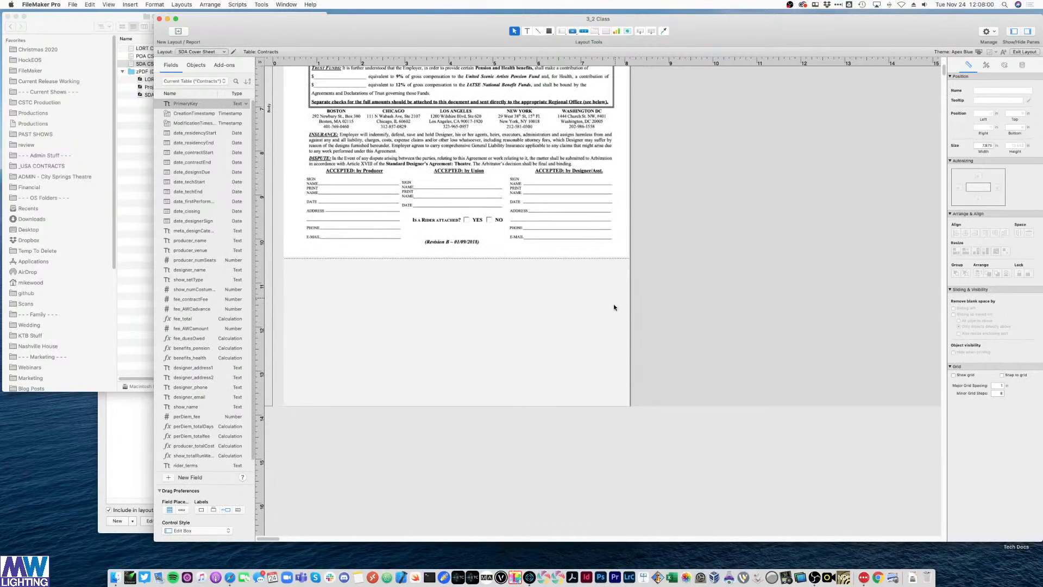
pyautogui.moveTo(629, 405); pyautogui.dragTo(650, 261)
pyautogui.moveTo(588, 407); pyautogui.dragTo(580, 268)
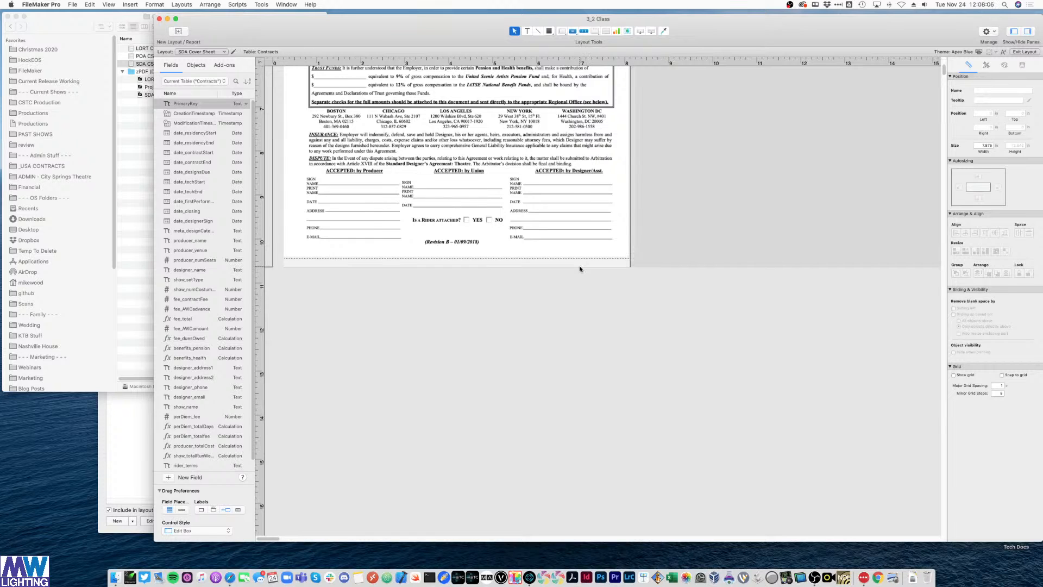
pyautogui.scroll(5, 580, 269)
pyautogui.scroll(-12, 527, 261)
pyautogui.scroll(3, 506, 260)
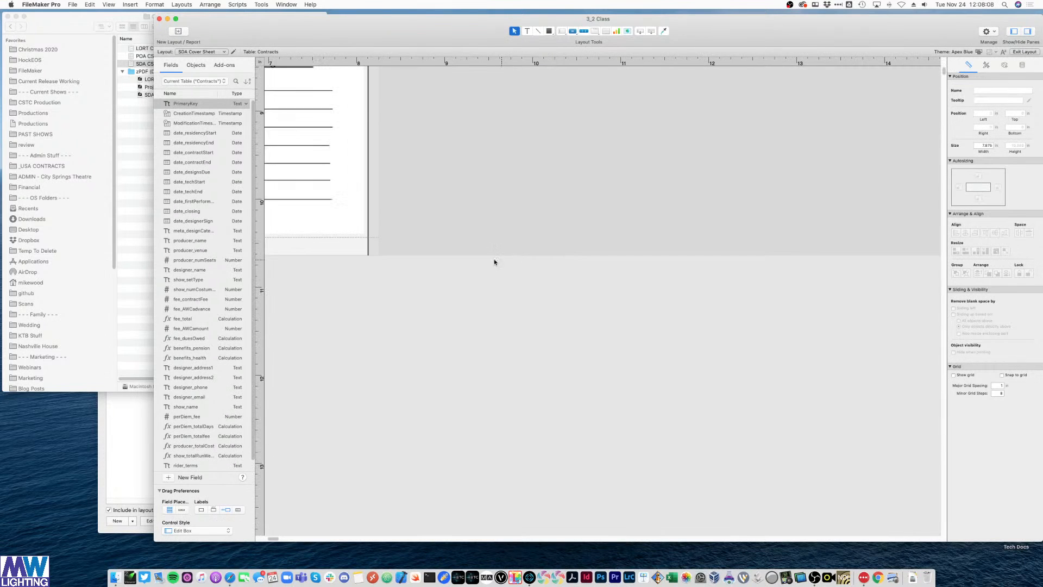
pyautogui.scroll(1, 494, 260)
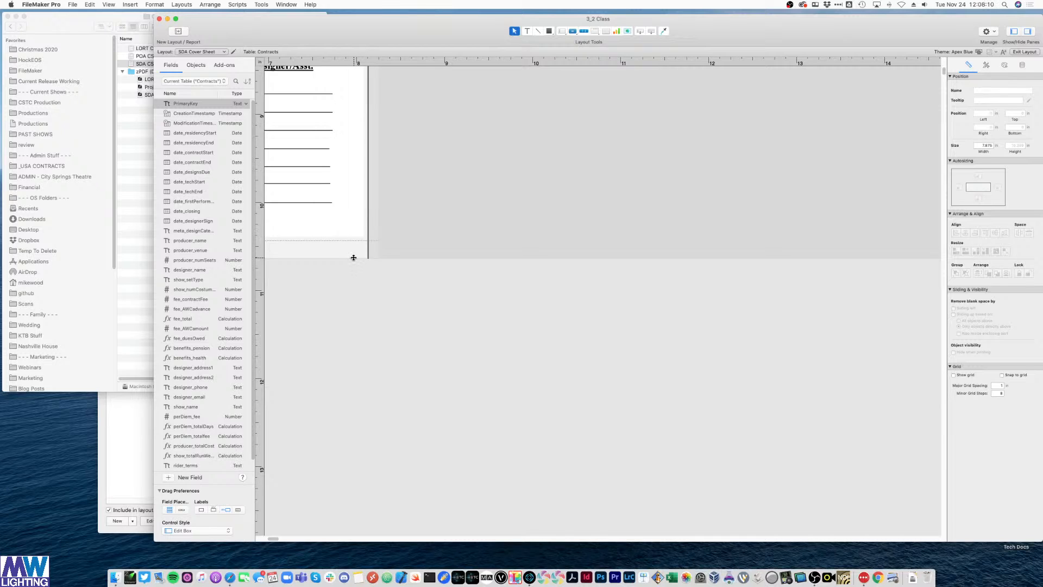
pyautogui.moveTo(354, 255); pyautogui.dragTo(364, 241)
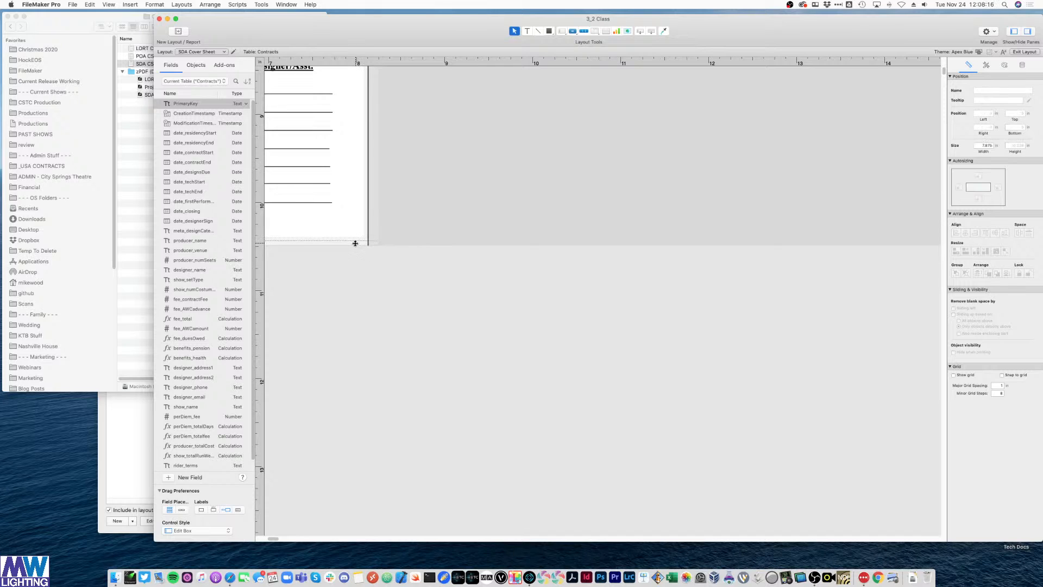
pyautogui.moveTo(347, 241); pyautogui.dragTo(345, 242)
# - Raise the page rectangle's bottom edge slightly and zoom back to 150% to check the fit
pyautogui.click(358, 234)
pyautogui.click(461, 217)
pyautogui.click(362, 241)
pyautogui.moveTo(363, 241); pyautogui.dragTo(376, 235)
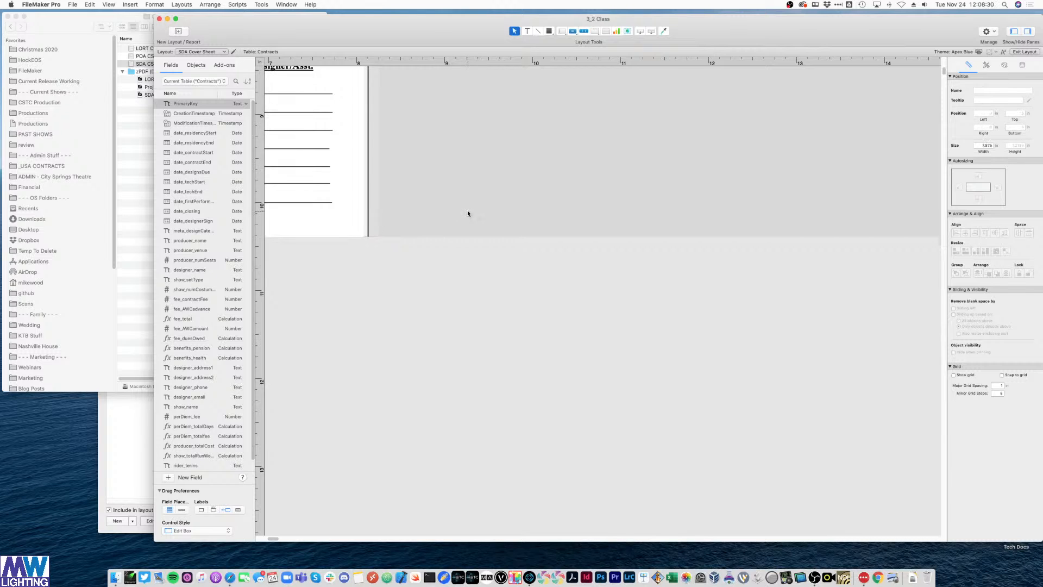
pyautogui.press('super+minus')
pyautogui.press('super+minus')
pyautogui.press('super+minus')
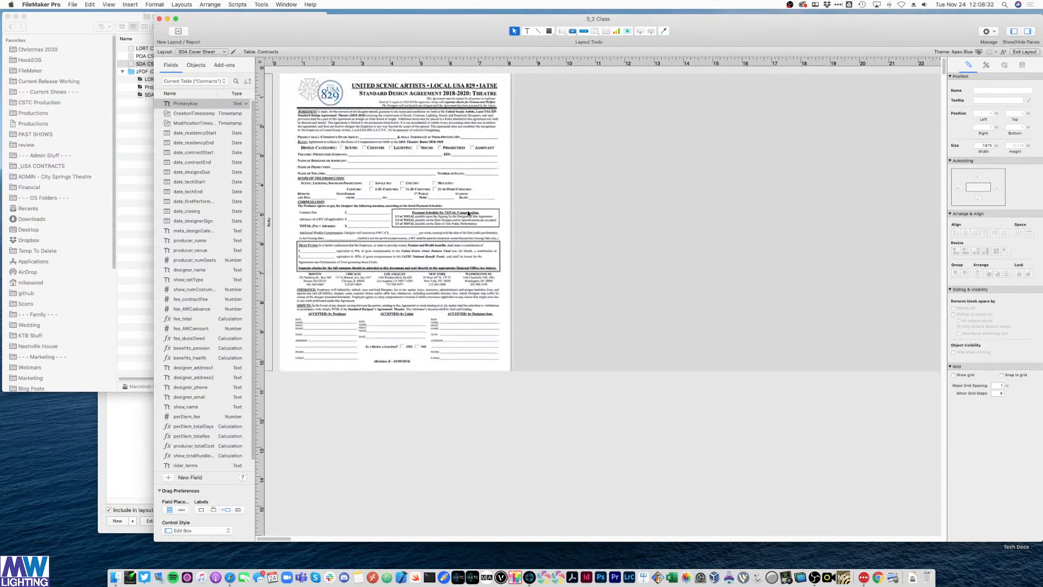
pyautogui.press('super+equal')
pyautogui.scroll(5, 556, 240)
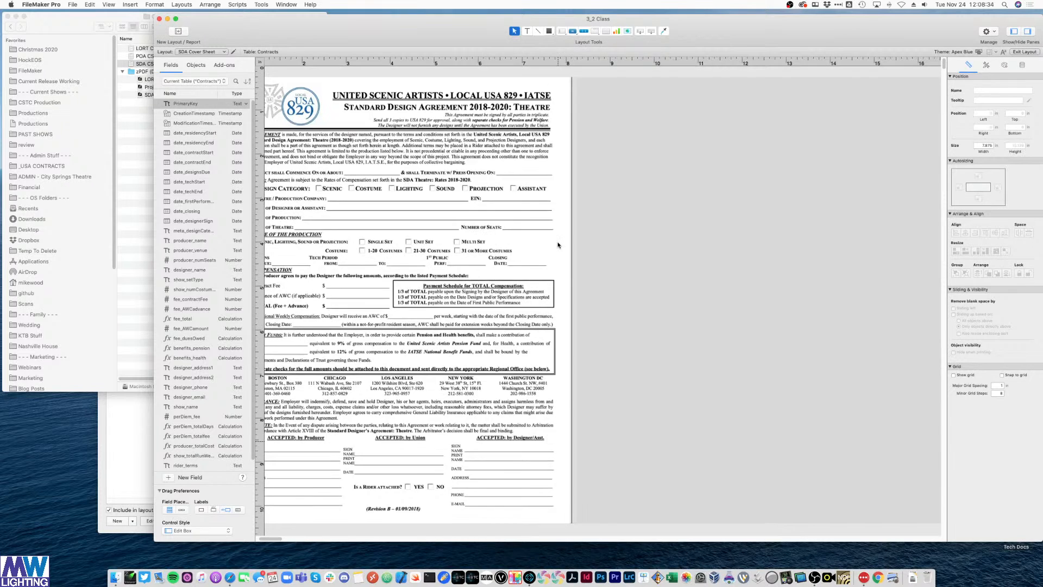
pyautogui.hscroll(-2, 556, 240)
pyautogui.scroll(-2, 558, 242)
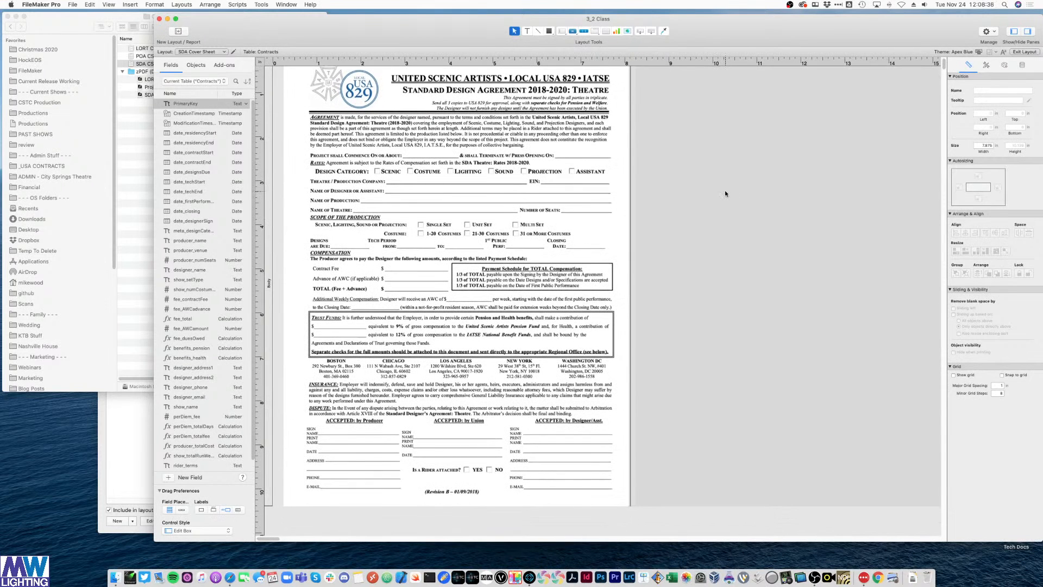
pyautogui.scroll(-10, 616, 157)
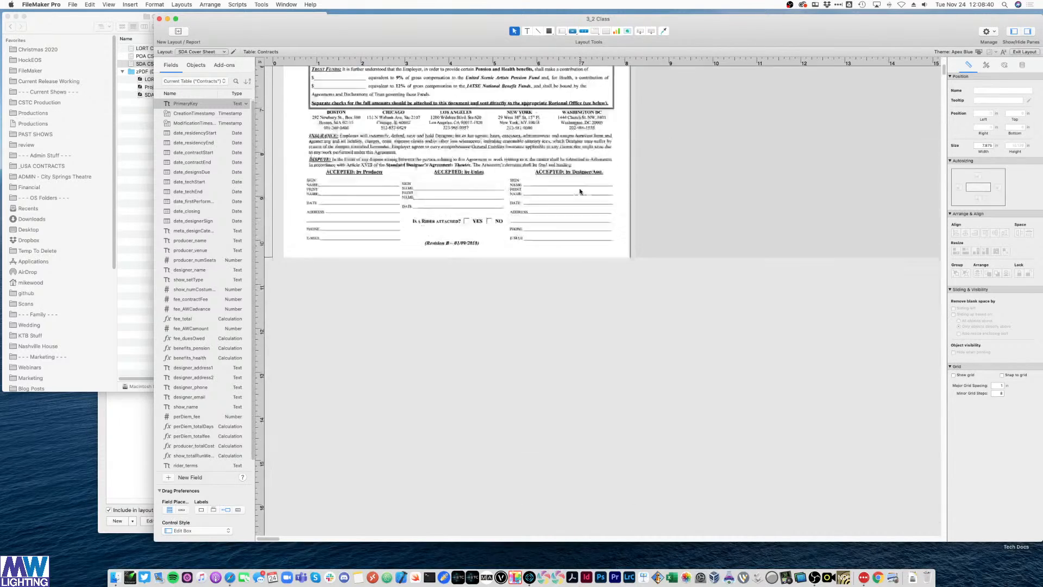
pyautogui.scroll(10, 580, 191)
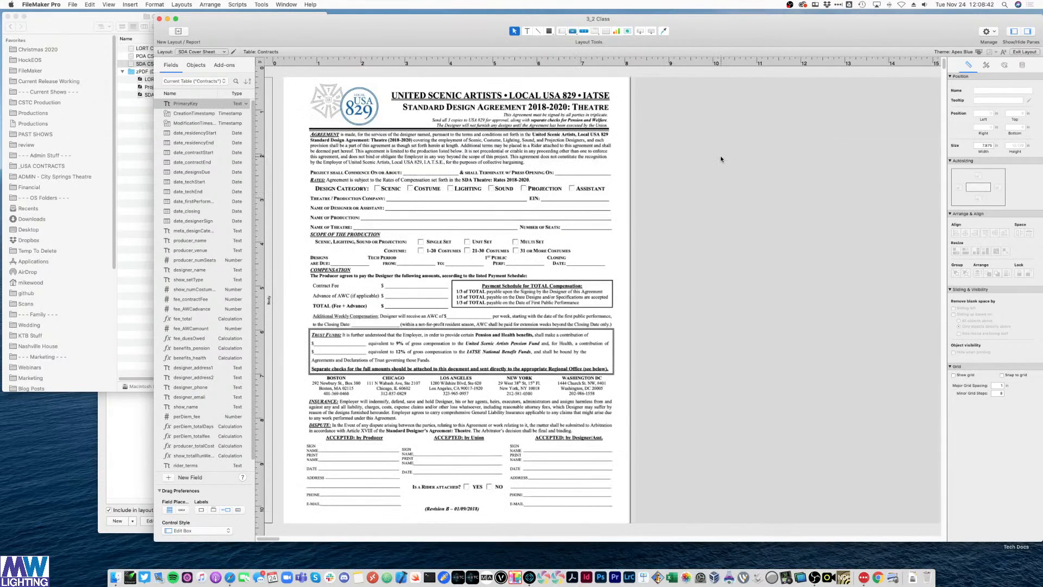
# - Preview the cover sheet and print it to a PDF opened in Preview
pyautogui.press('super+b')
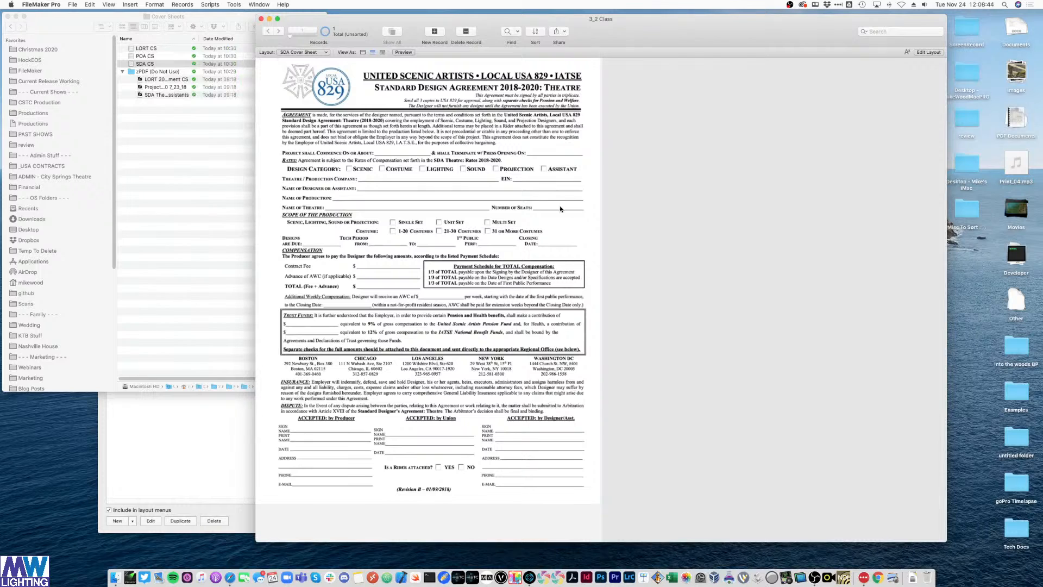
pyautogui.press('super+u')
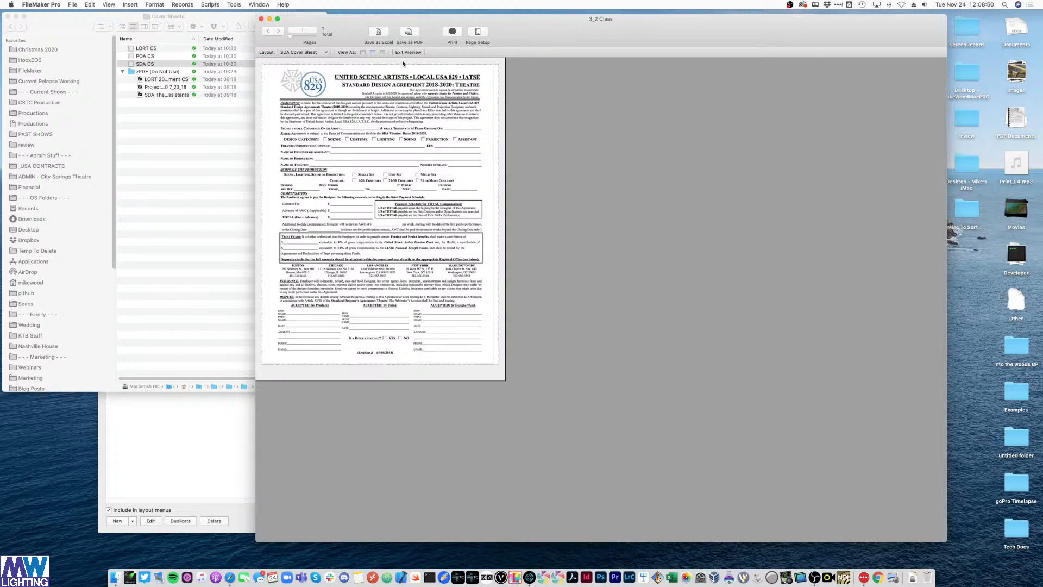
pyautogui.click(445, 32)
pyautogui.click(438, 257)
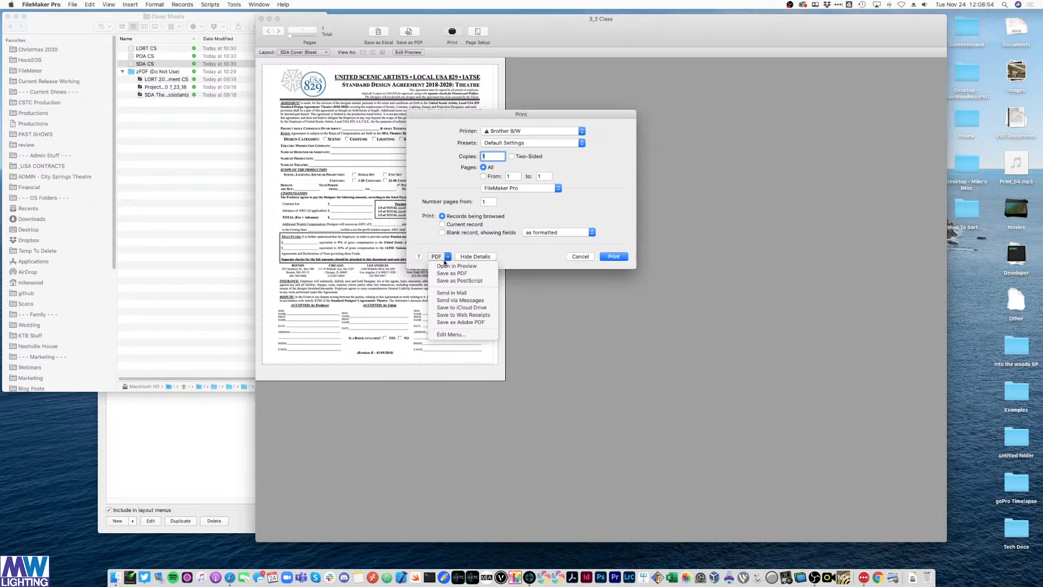
pyautogui.click(452, 267)
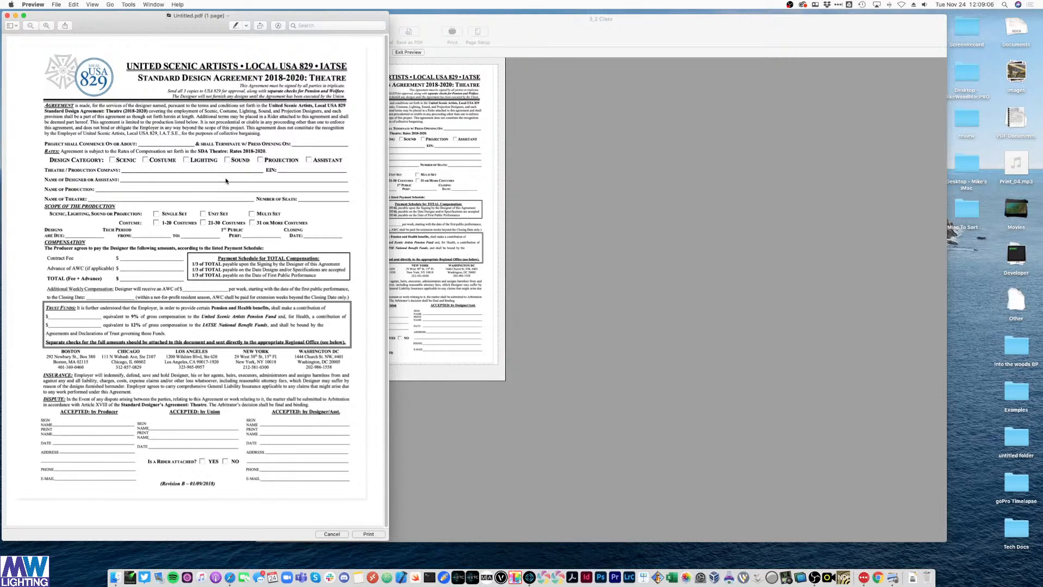
# - Close the cover sheet PDF's Preview window to return to FileMaker Pro
pyautogui.click(7, 15)
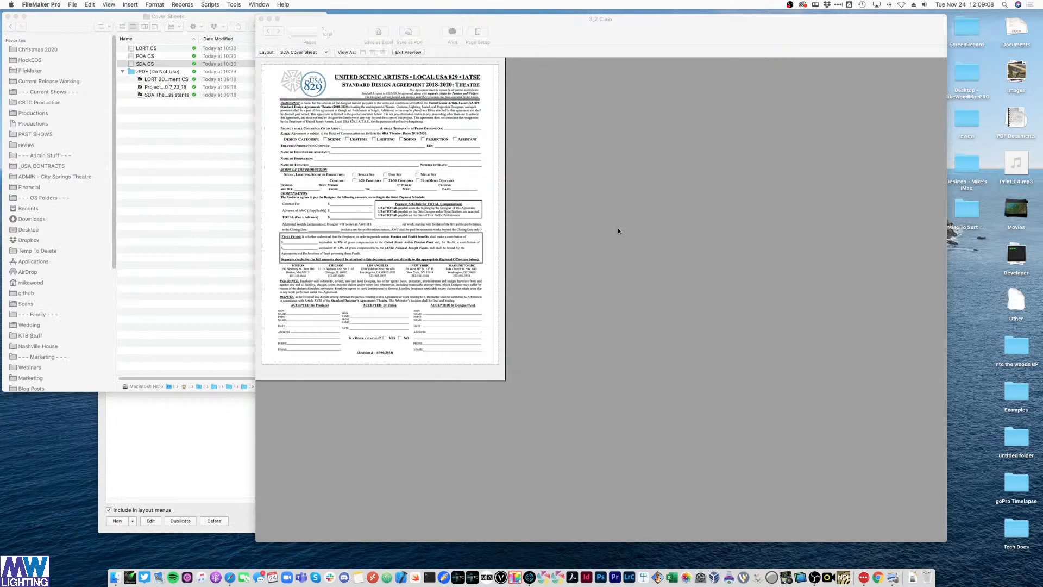
# - Back in Layout mode, set the Body part's fill colour to white in the Inspector's Appearance tab
pyautogui.press('super+l')
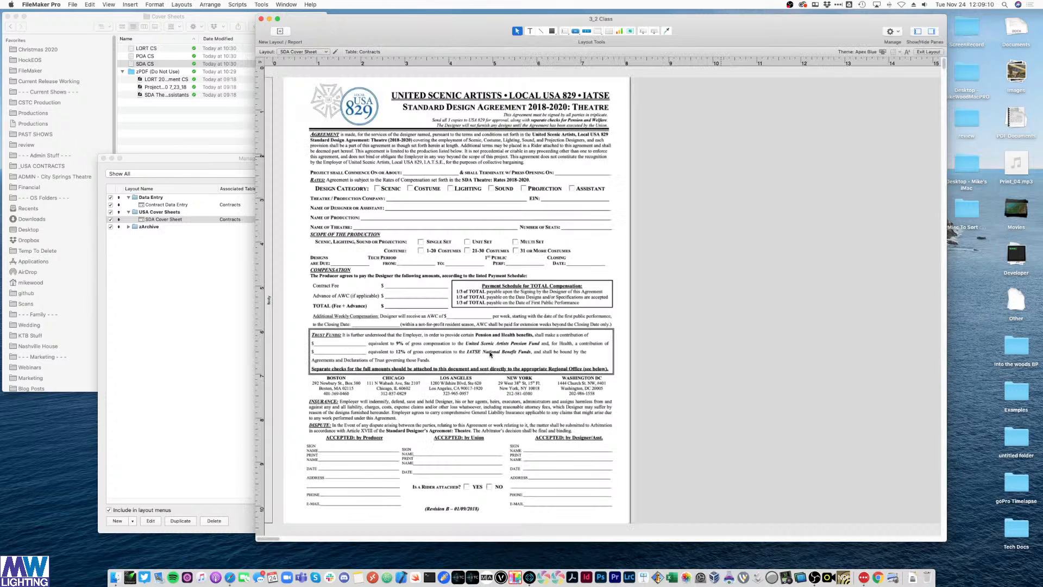
pyautogui.scroll(-3, 717, 216)
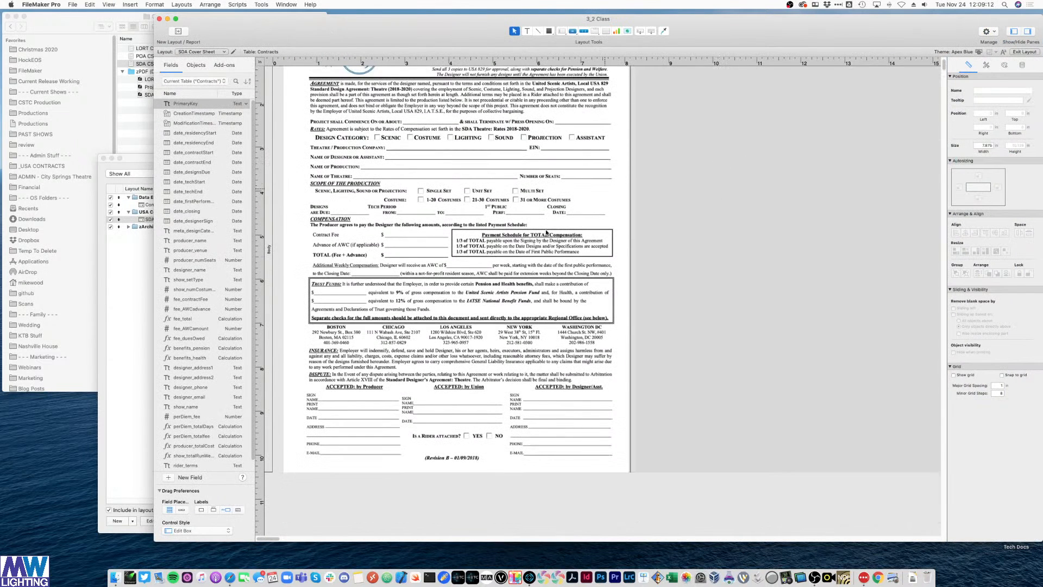
pyautogui.scroll(2, 670, 238)
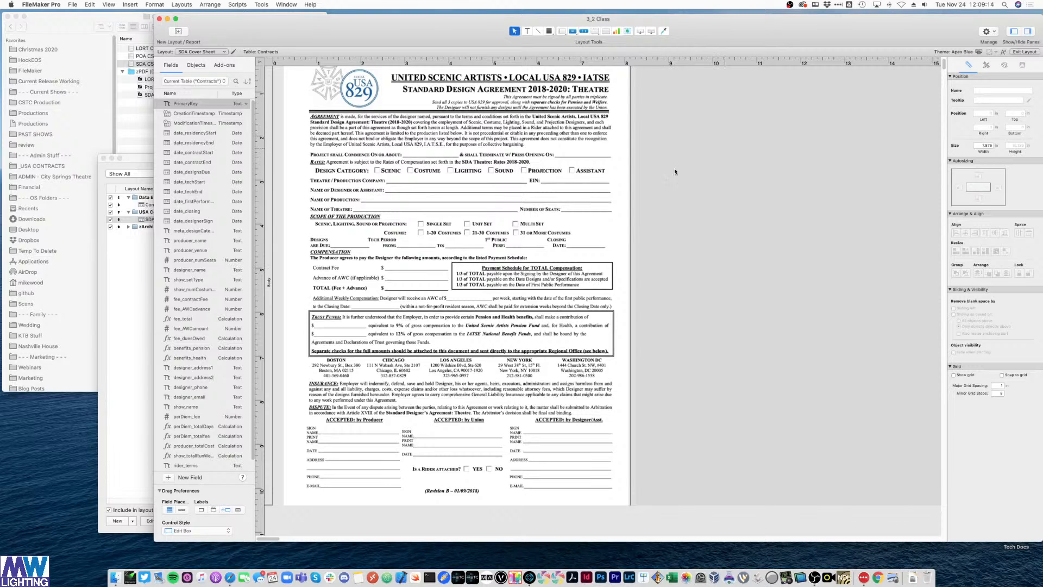
pyautogui.click(268, 181)
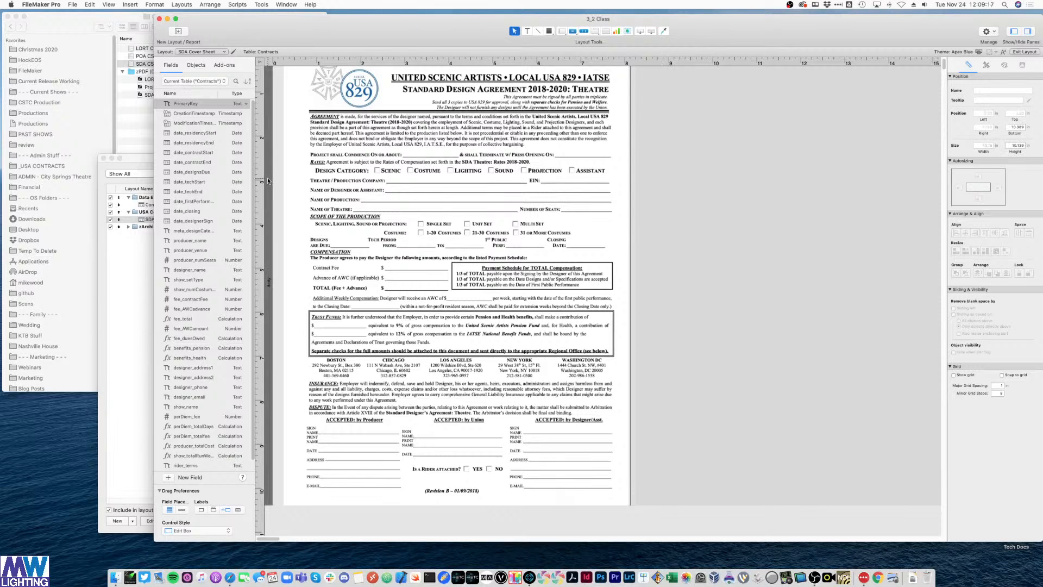
pyautogui.click(1005, 65)
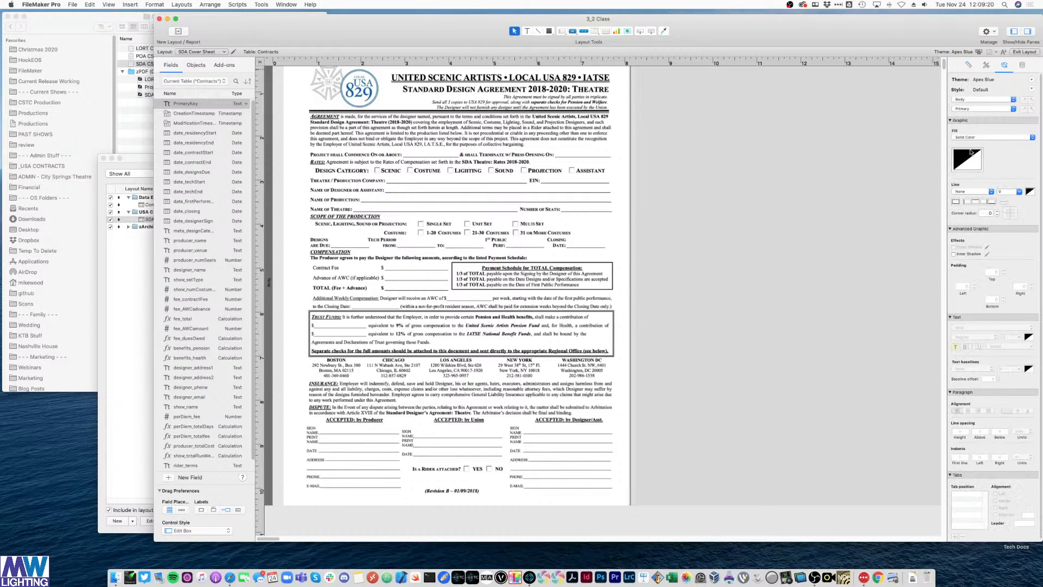
pyautogui.click(967, 164)
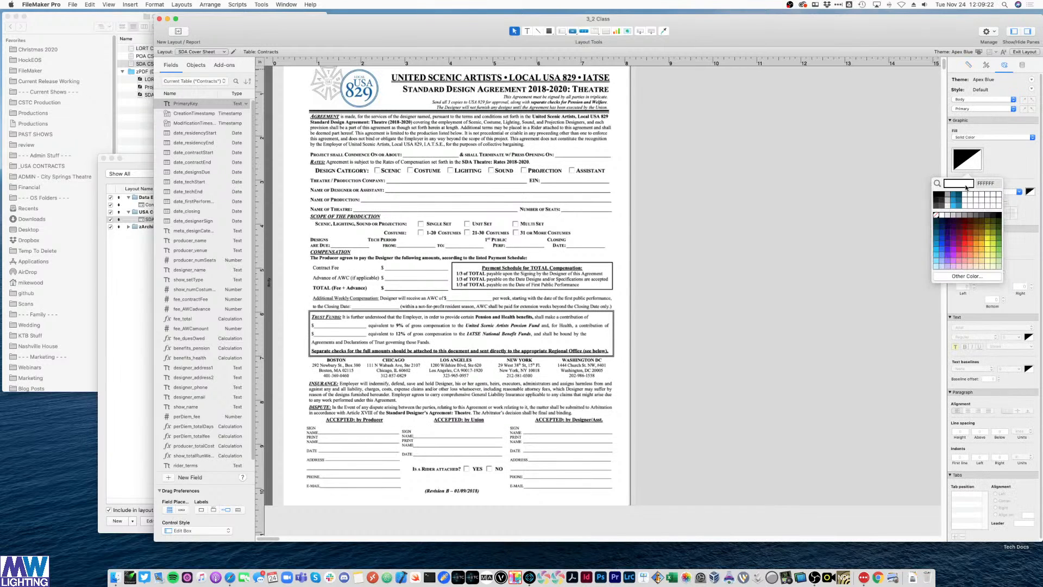
pyautogui.click(975, 200)
pyautogui.click(774, 171)
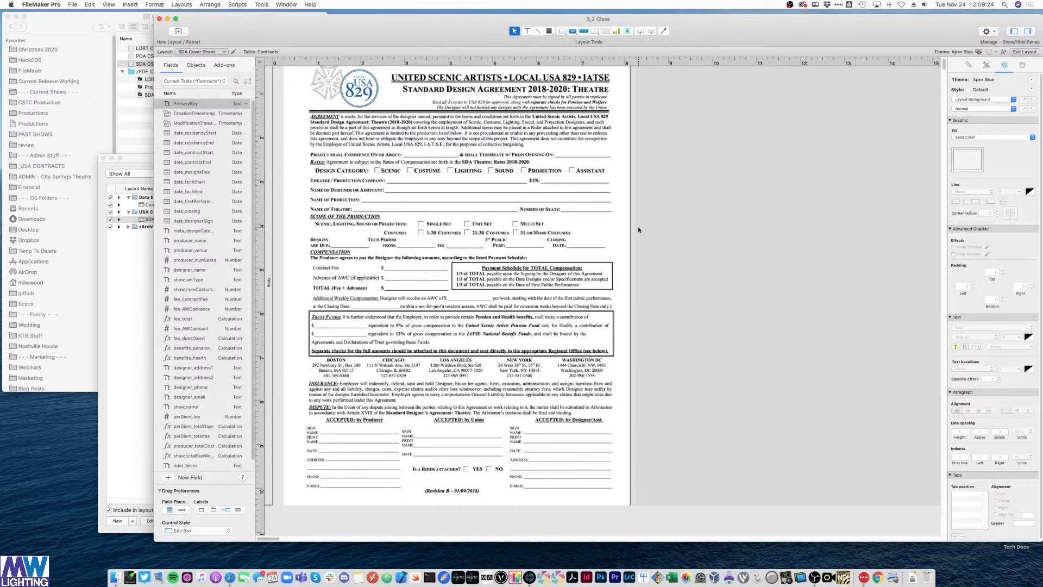
pyautogui.scroll(2, 683, 191)
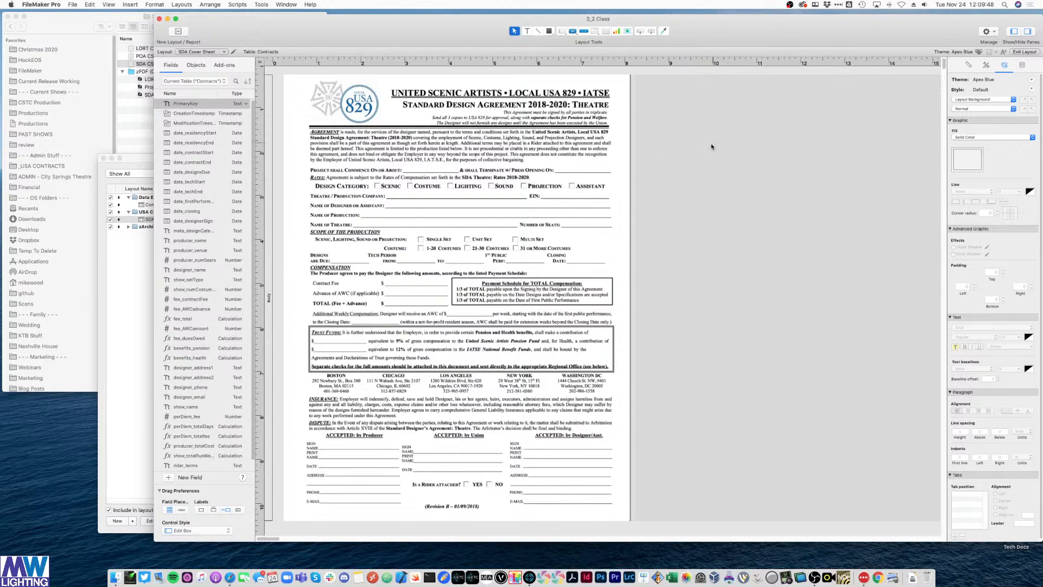
# - Set the Body part's fill to white for both the Alternate and Active row states
pyautogui.click(268, 241)
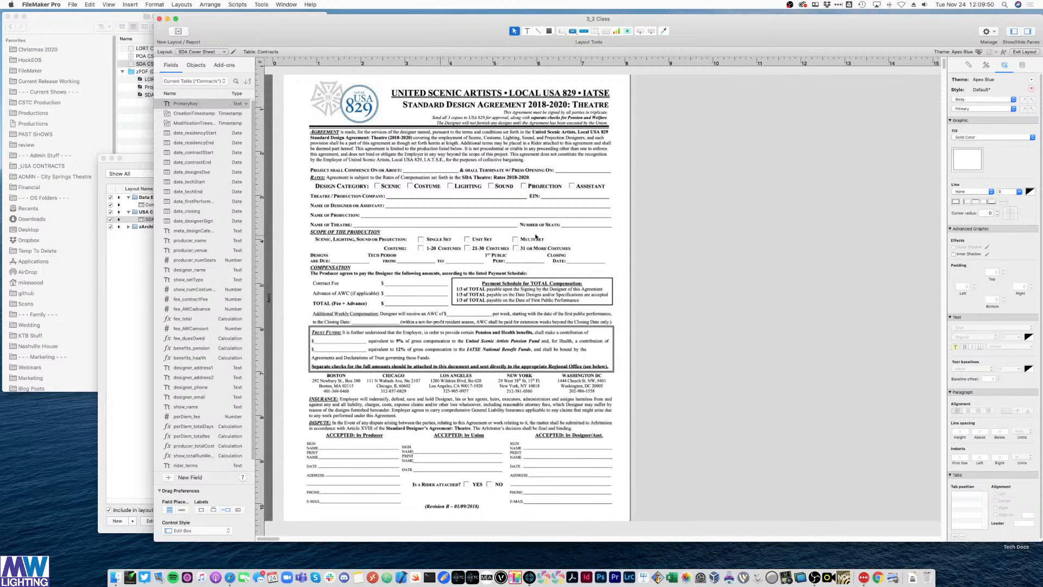
pyautogui.click(970, 110)
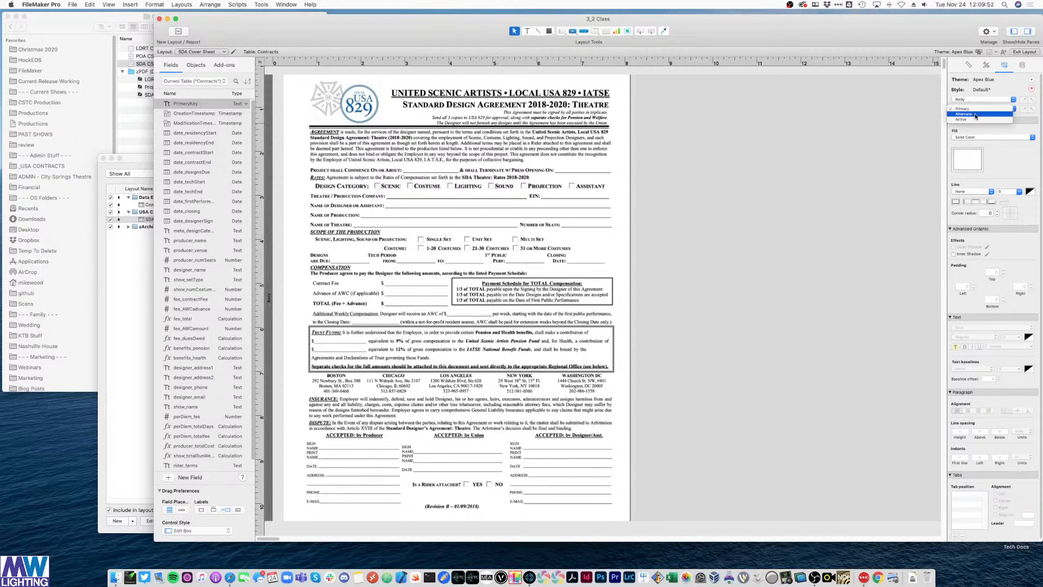
pyautogui.click(977, 114)
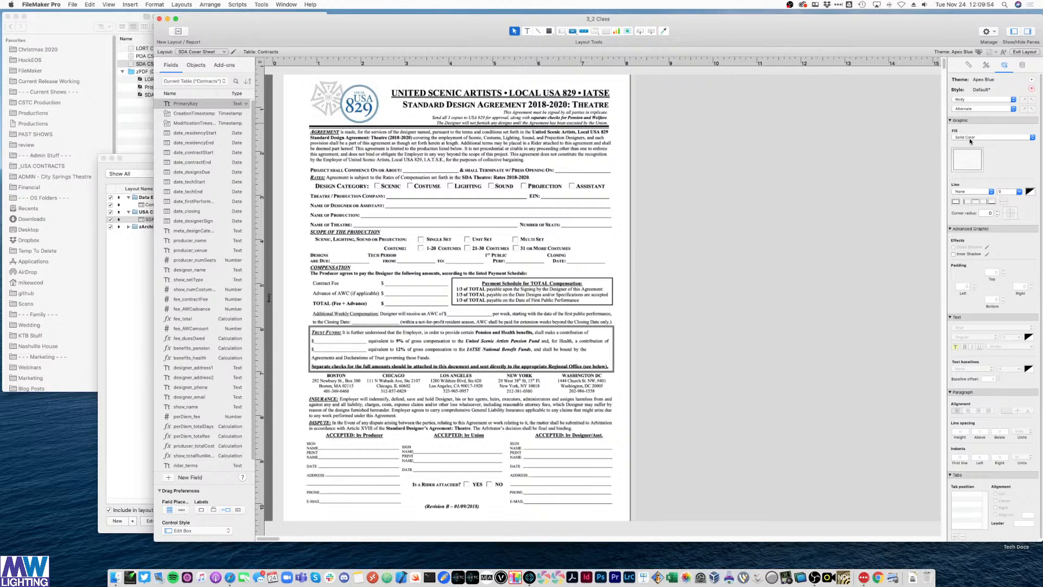
pyautogui.click(970, 138)
pyautogui.click(1025, 175)
pyautogui.click(965, 165)
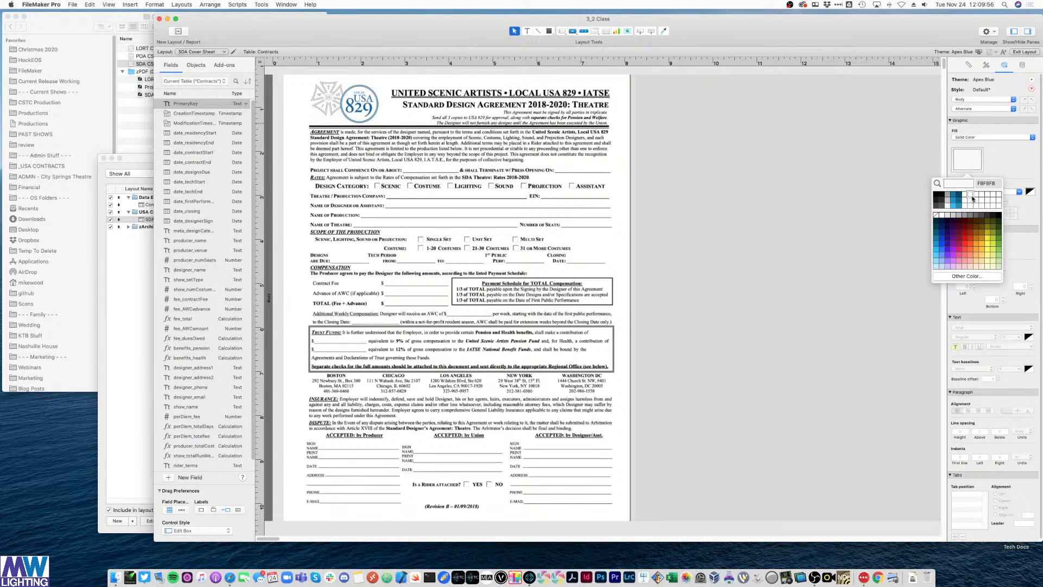
pyautogui.click(971, 197)
pyautogui.click(977, 110)
pyautogui.click(978, 114)
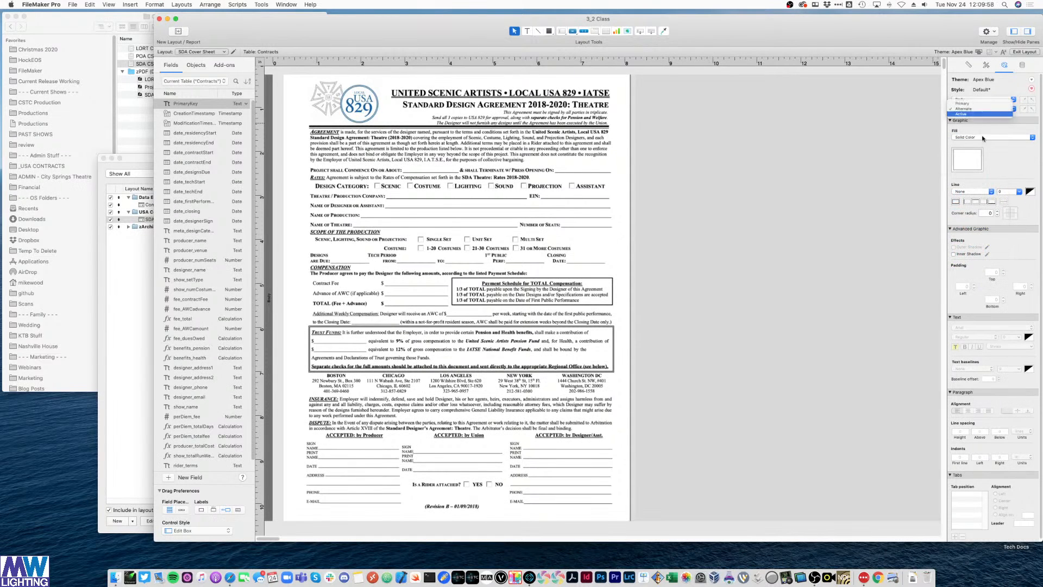
pyautogui.click(968, 166)
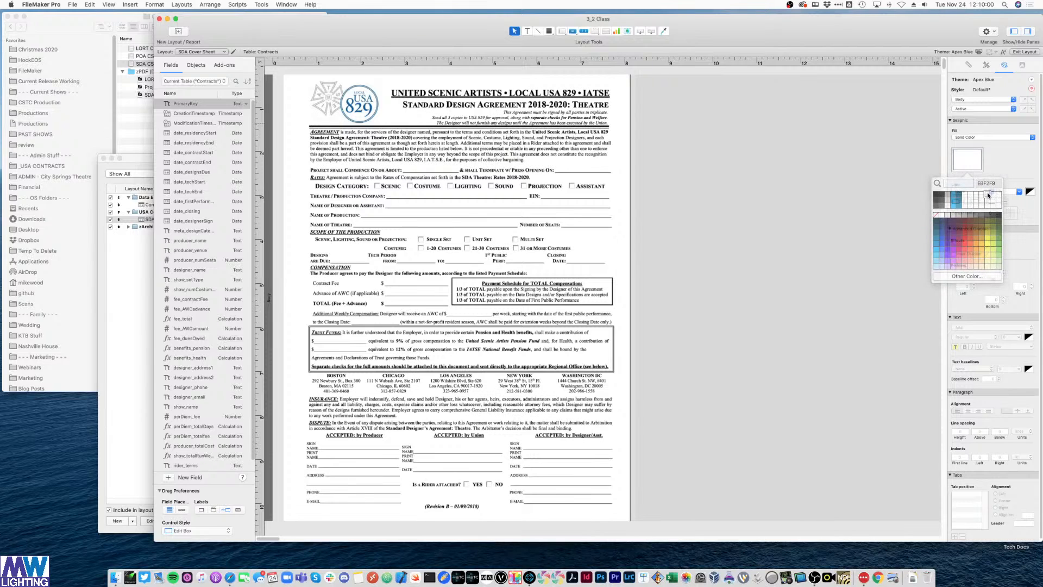
pyautogui.click(985, 207)
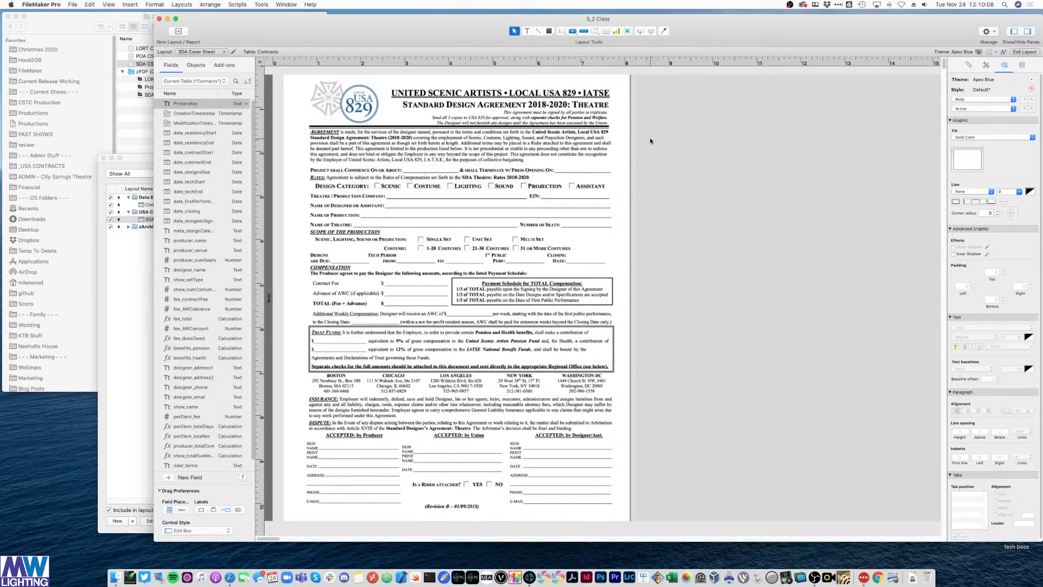
# - Look over the Layout Setup view options and close the dialog unchanged
pyautogui.rightClick(706, 156)
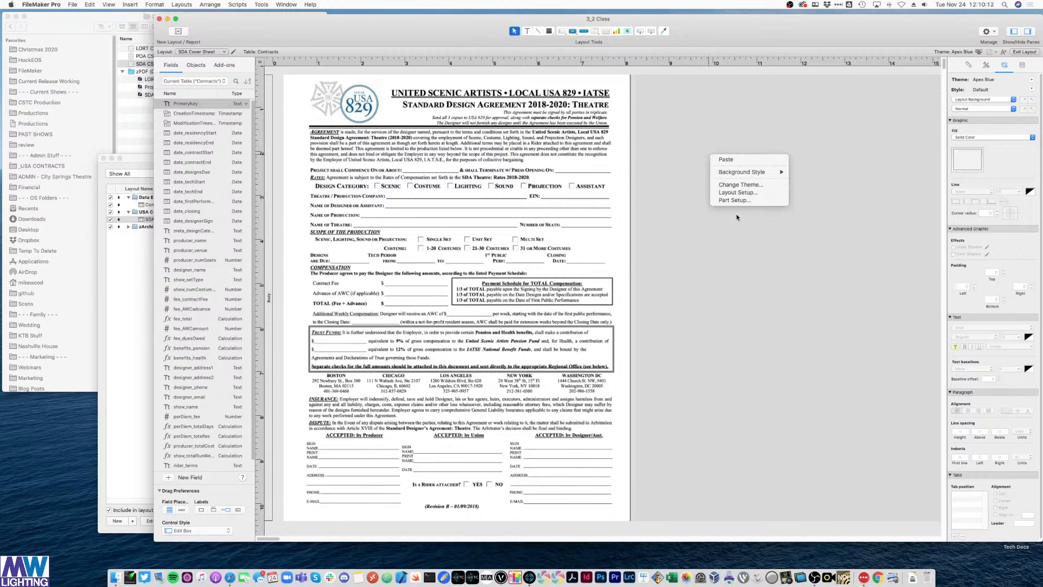
pyautogui.click(748, 192)
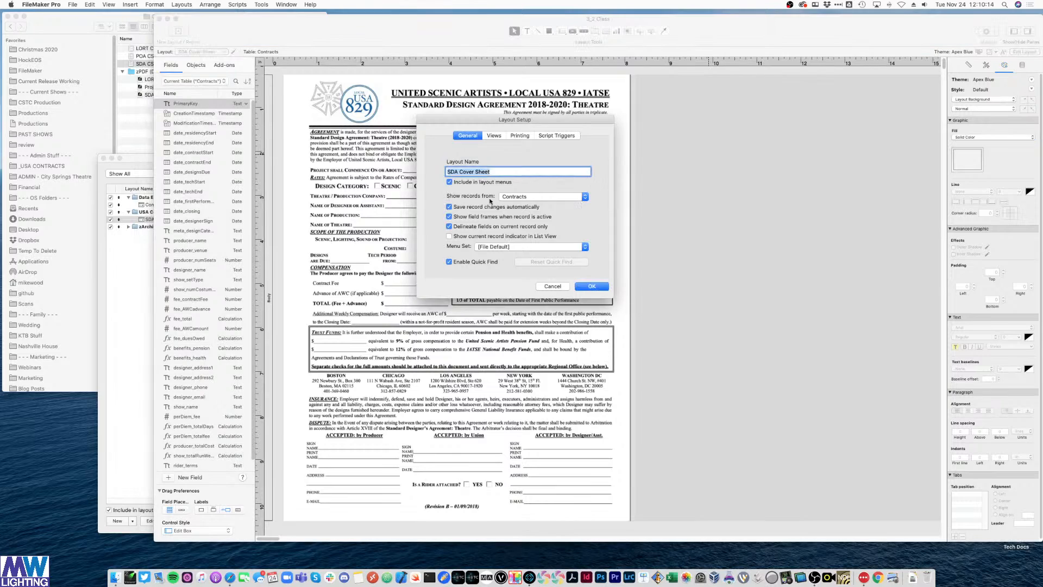
pyautogui.click(494, 135)
pyautogui.click(468, 136)
pyautogui.click(559, 286)
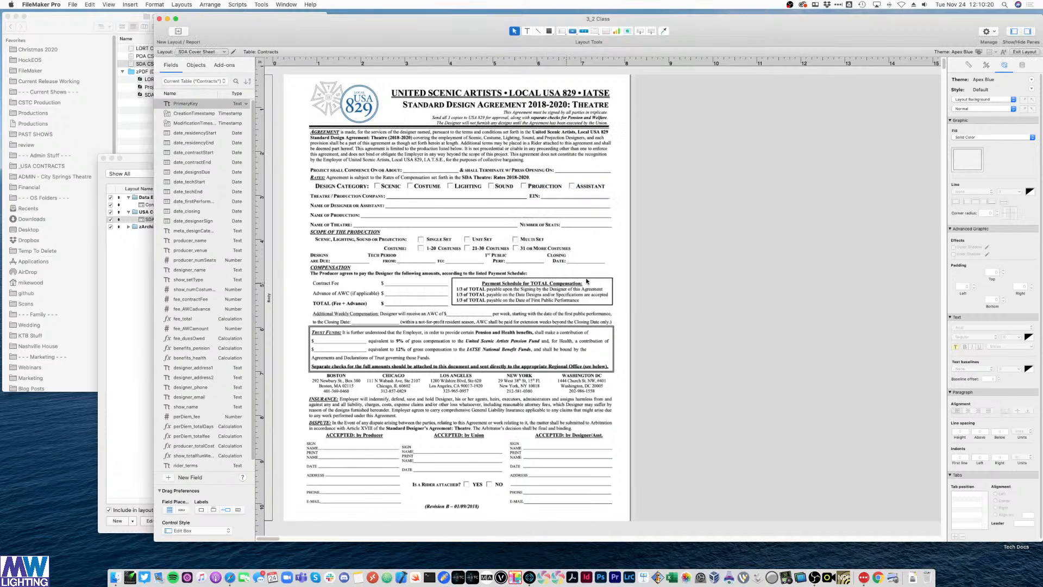
pyautogui.rightClick(655, 249)
pyautogui.click(672, 301)
# - In Part Setup, uncheck the Body's alternate and active row states, then print as PDF
pyautogui.rightClick(670, 265)
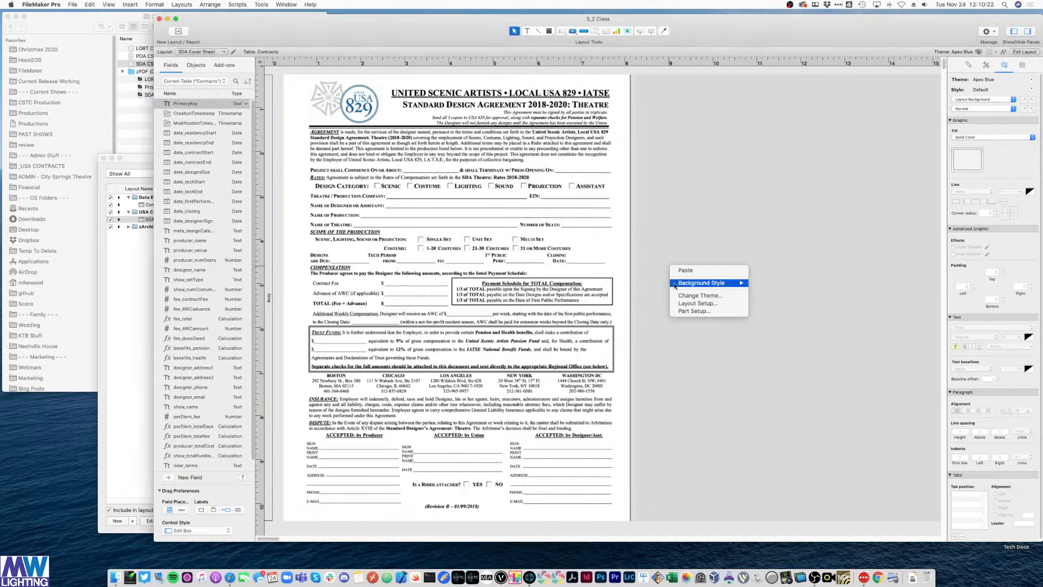
pyautogui.click(679, 311)
pyautogui.doubleClick(456, 144)
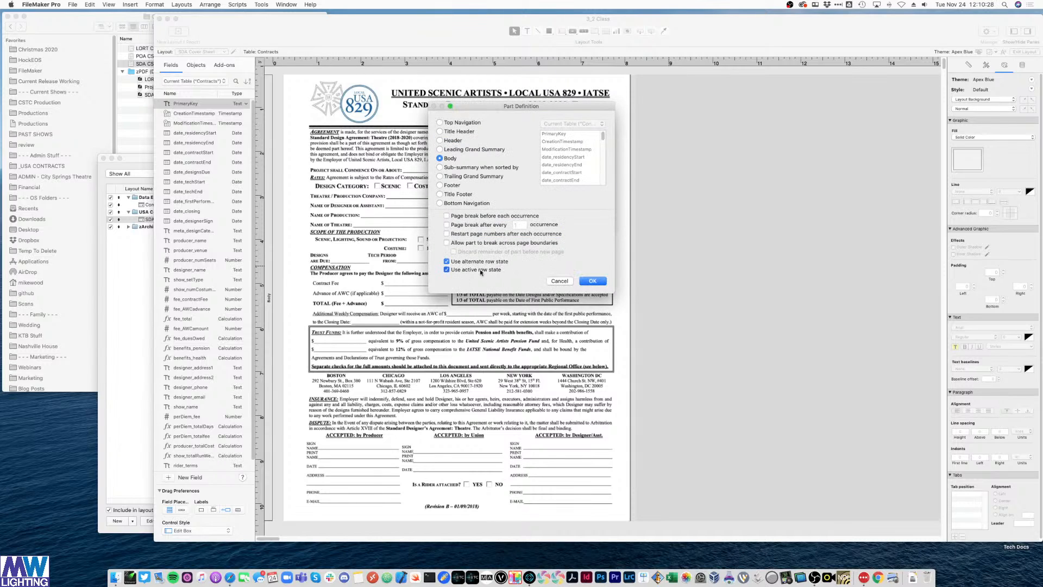
pyautogui.click(480, 270)
pyautogui.click(478, 262)
pyautogui.click(593, 281)
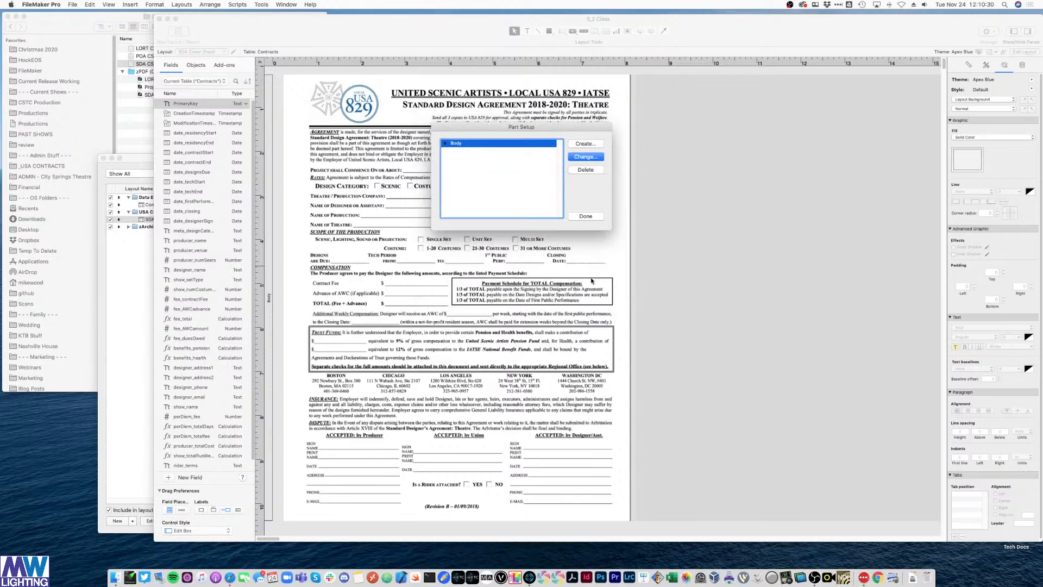
pyautogui.click(586, 216)
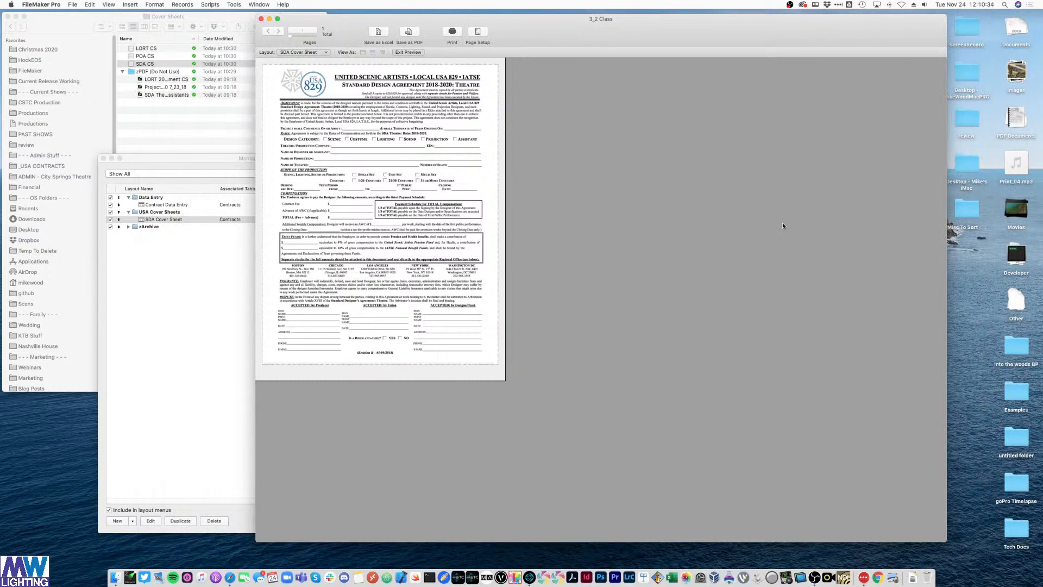
pyautogui.click(451, 33)
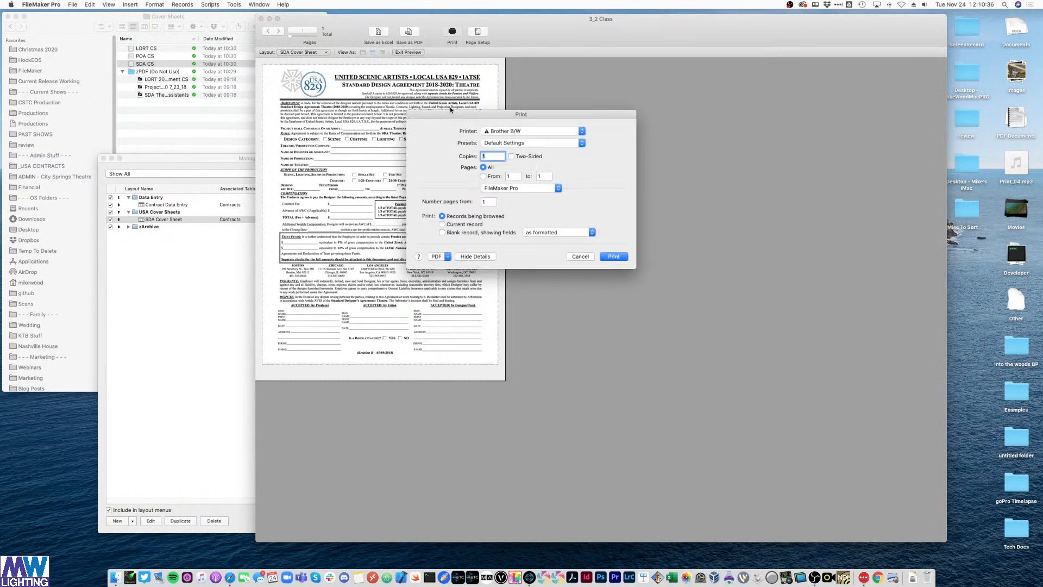
pyautogui.click(443, 257)
# - Open the printout as a PDF in Preview, review it, and close it
pyautogui.click(440, 266)
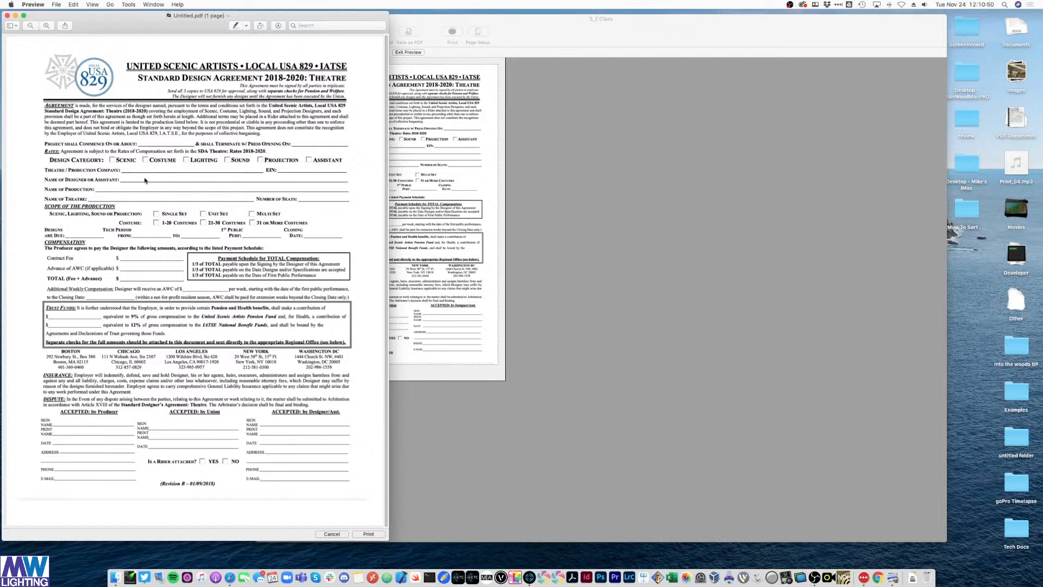
pyautogui.press('super+w')
# - Bring FileMaker Pro to the front and exit the print preview back to Layout mode
pyautogui.click(757, 173)
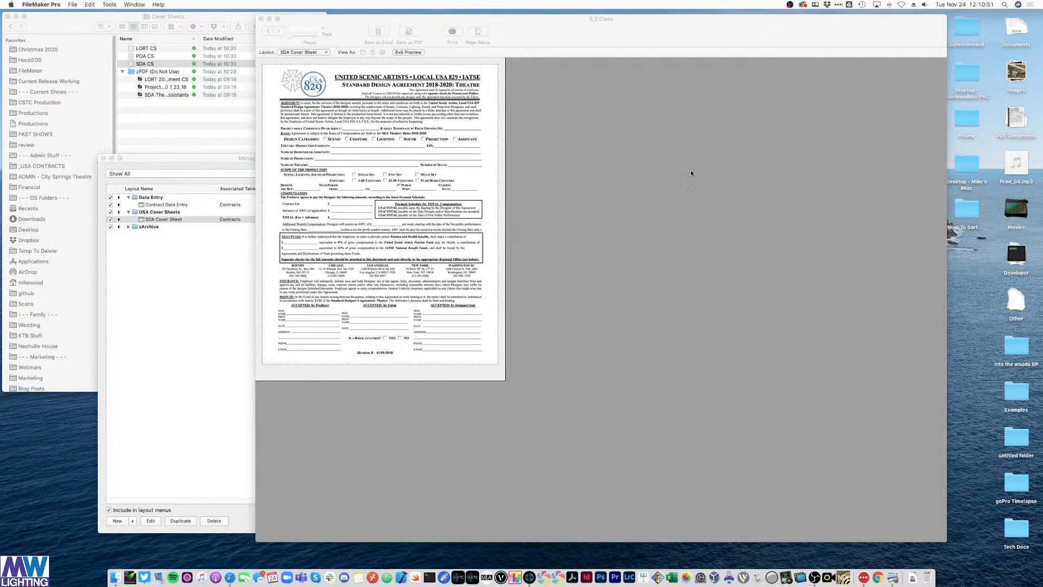
pyautogui.click(415, 52)
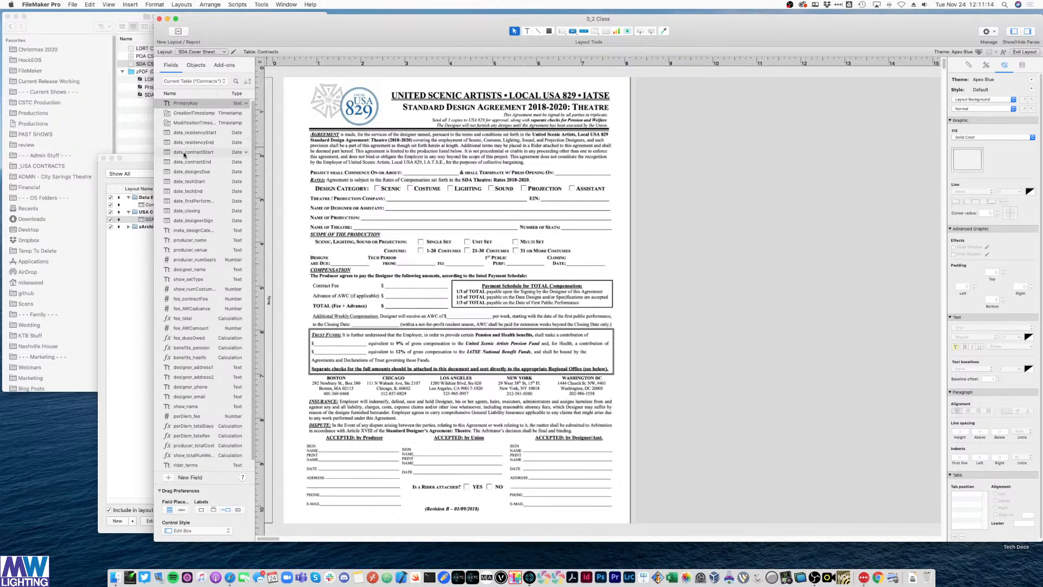
# - Add the date_contractStart field without its label and move it onto the commence-date blank
pyautogui.moveTo(191, 152); pyautogui.dragTo(631, 183)
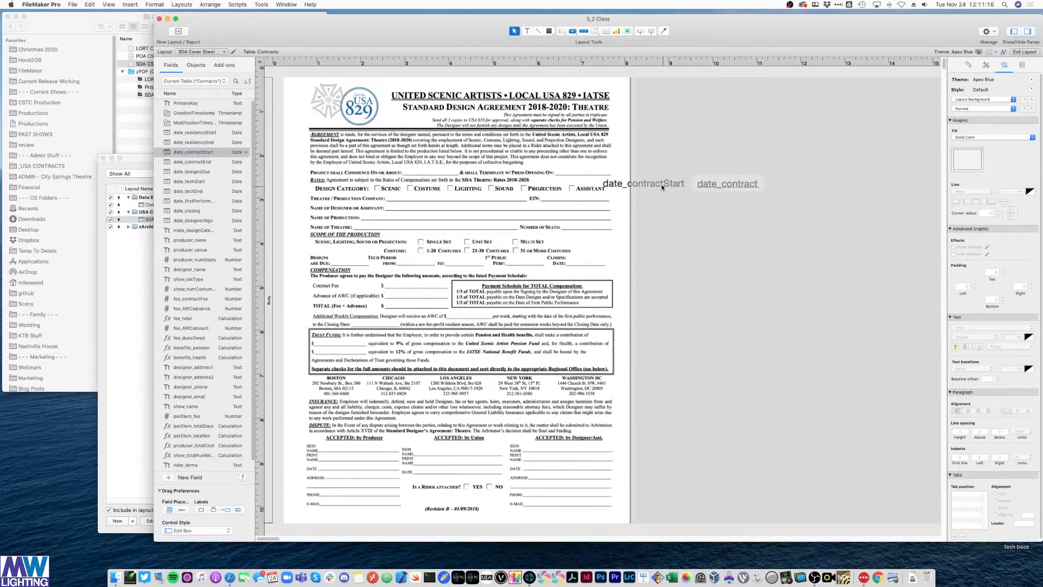
pyautogui.press('Delete')
pyautogui.moveTo(706, 186)
pyautogui.mouseDown()
pyautogui.moveTo(679, 202)
pyautogui.moveTo(696, 192)
pyautogui.mouseUp()
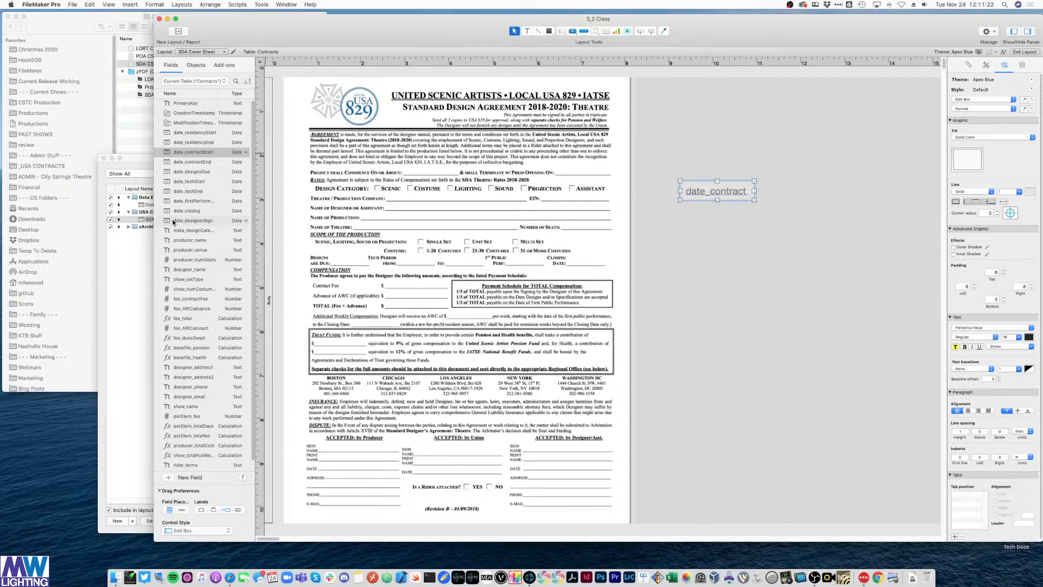
pyautogui.moveTo(701, 193); pyautogui.dragTo(422, 170)
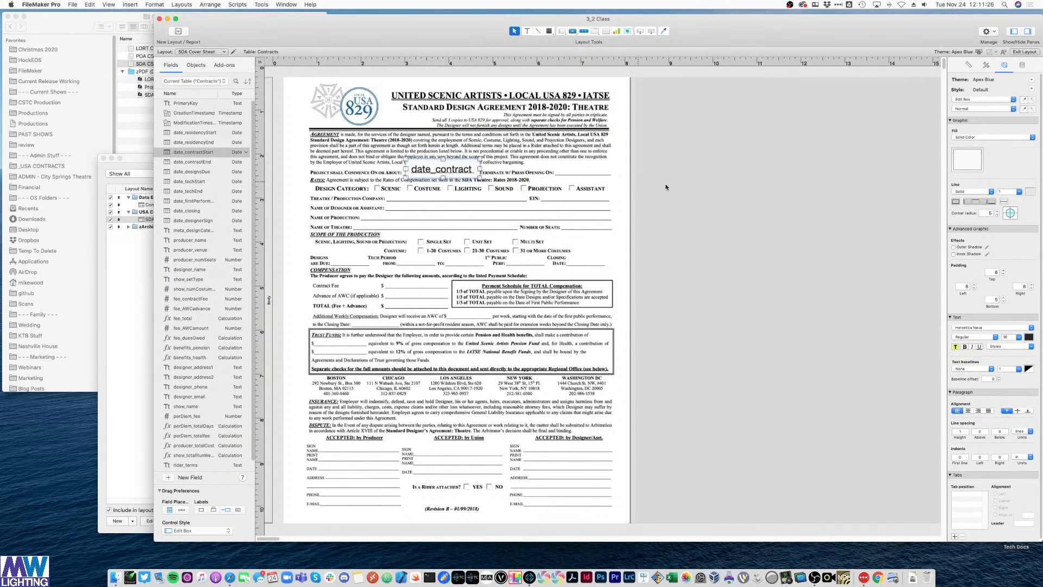
# - Check the field's placement, then reselect it and show the Inspector's Styles list
pyautogui.click(596, 190)
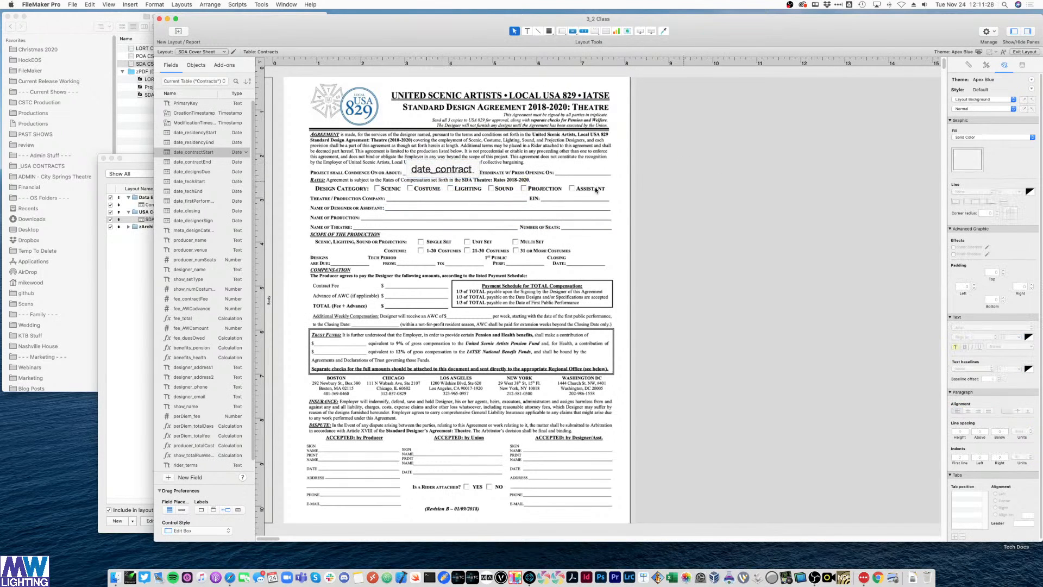
pyautogui.click(465, 170)
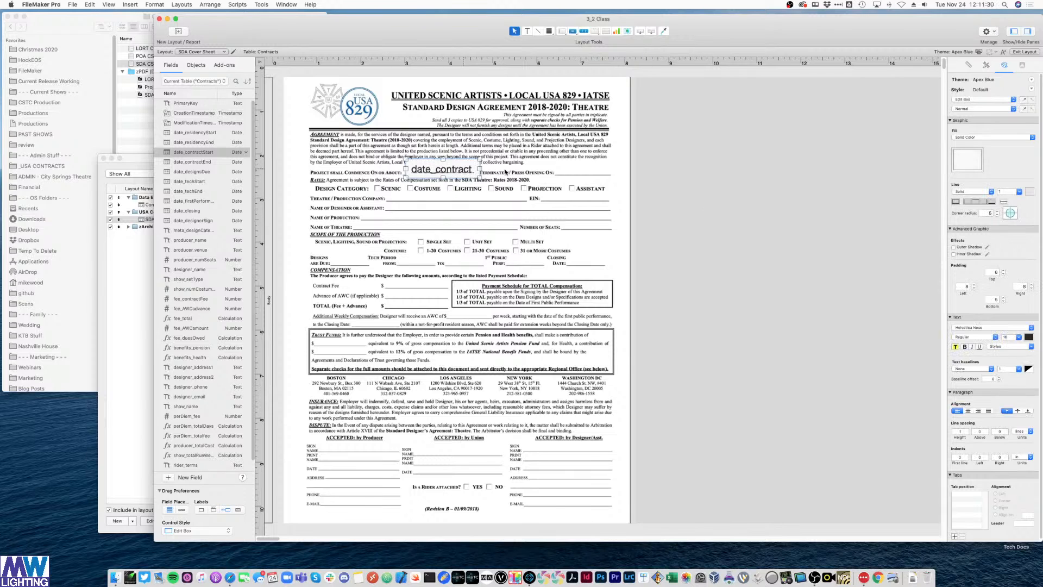
pyautogui.click(740, 183)
pyautogui.click(425, 174)
pyautogui.click(691, 184)
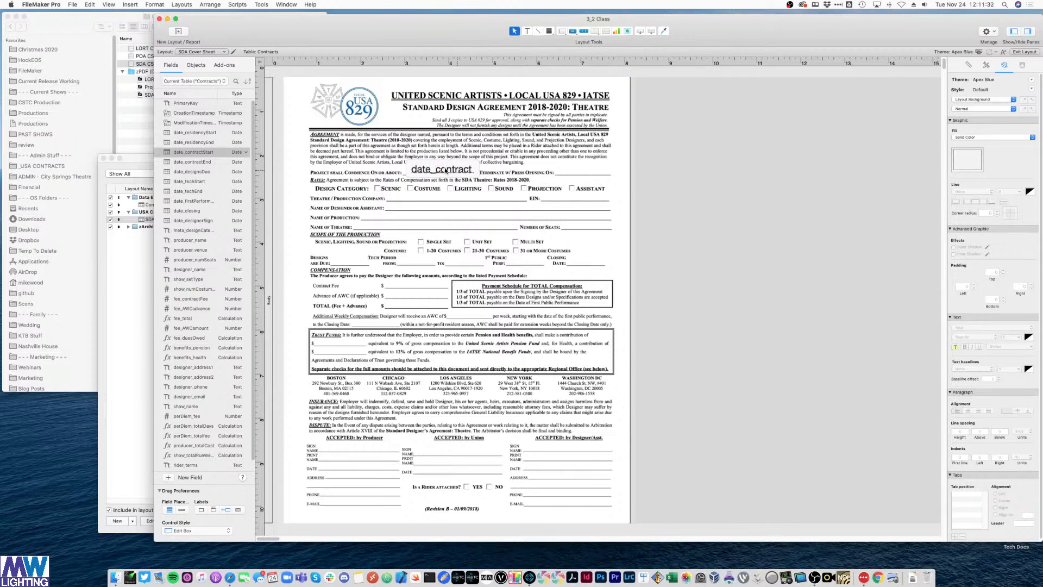
pyautogui.click(970, 64)
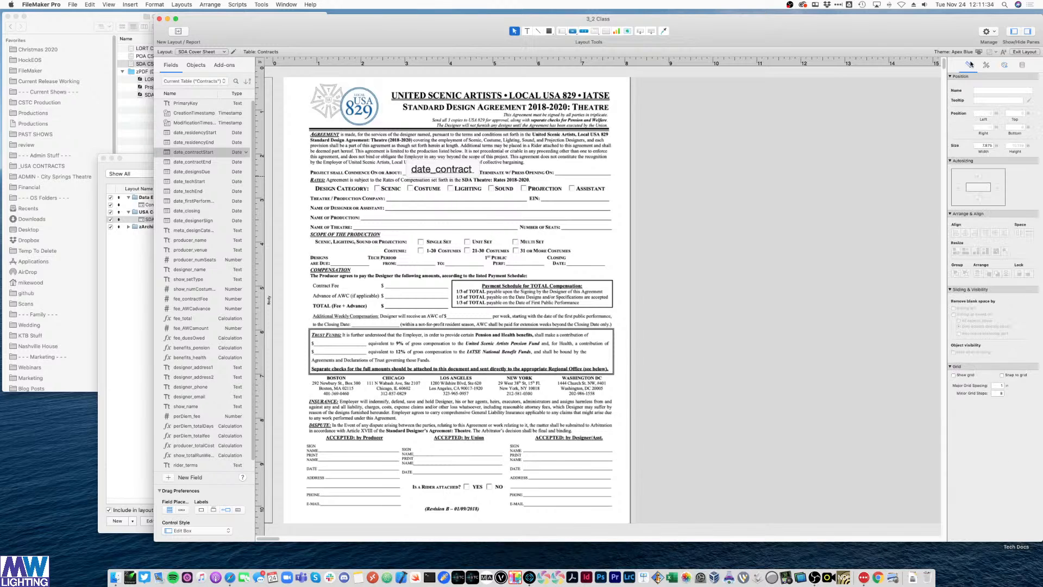
pyautogui.click(442, 169)
pyautogui.click(986, 65)
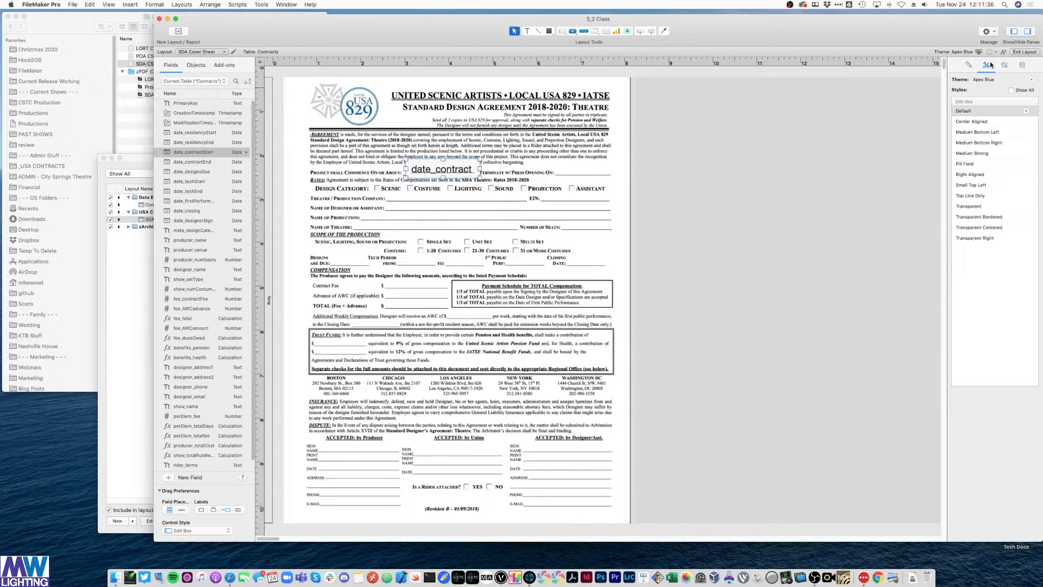
# - Apply the Transparent Centered style to the date_contractStart field
pyautogui.click(969, 207)
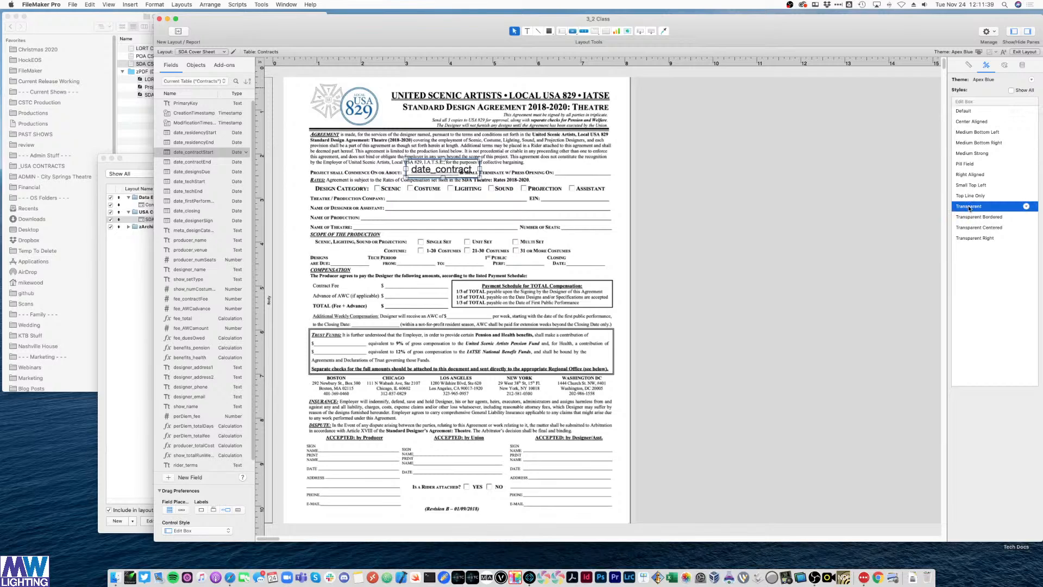
pyautogui.click(992, 231)
pyautogui.click(595, 191)
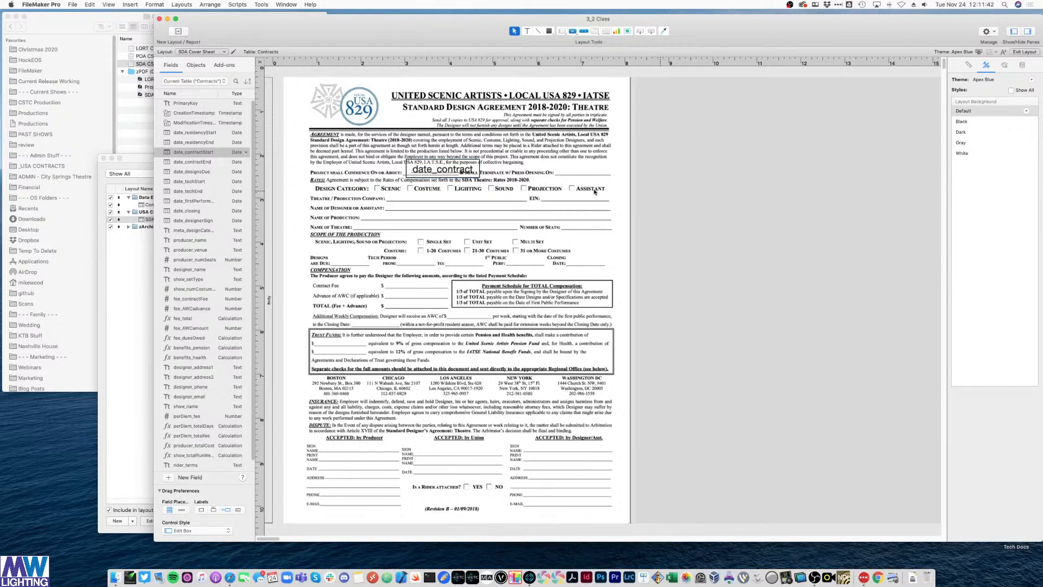
pyautogui.click(420, 174)
# - Set the date field's padding to 0 in the Appearance settings
pyautogui.click(1005, 65)
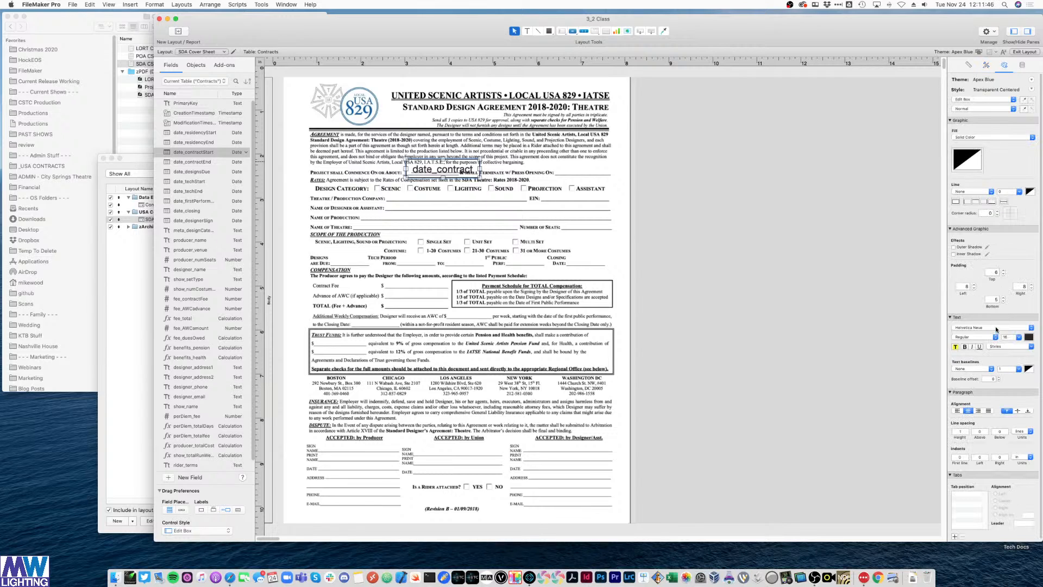
pyautogui.click(963, 287)
pyautogui.write('0')
pyautogui.click(1024, 286)
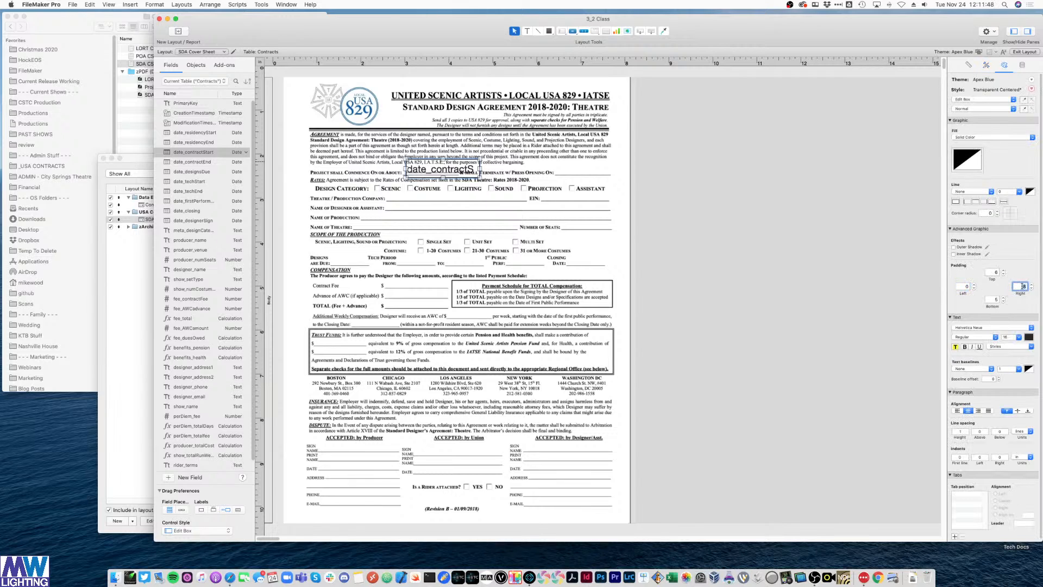
pyautogui.write('0')
pyautogui.click(992, 272)
pyautogui.write('0')
pyautogui.click(991, 299)
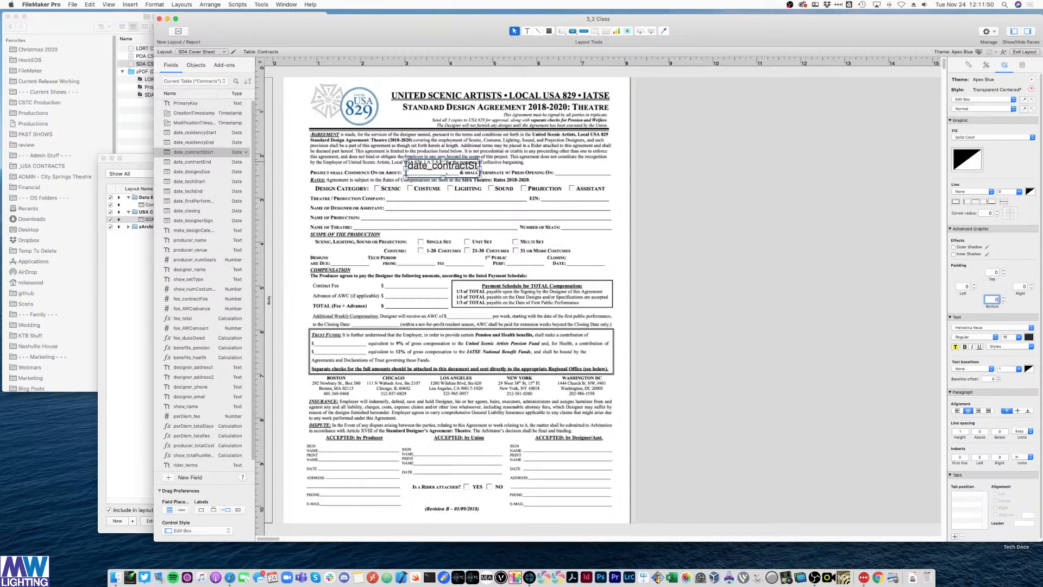
# - Shorten the field, set its font size to 12 point, and centre the text vertically
pyautogui.moveTo(444, 178); pyautogui.dragTo(453, 175)
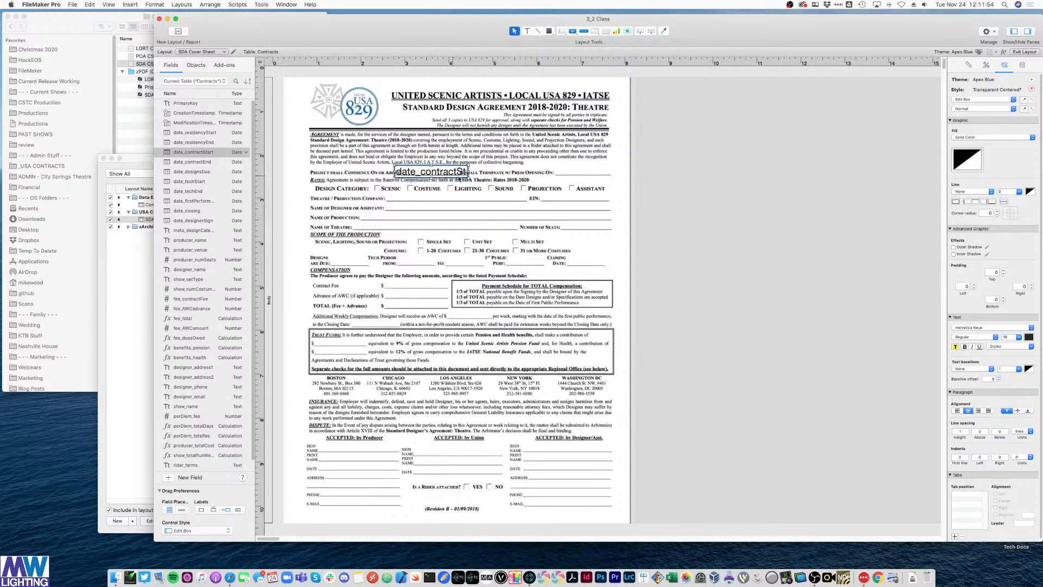
pyautogui.click(1011, 337)
pyautogui.write('12')
pyautogui.press('Return')
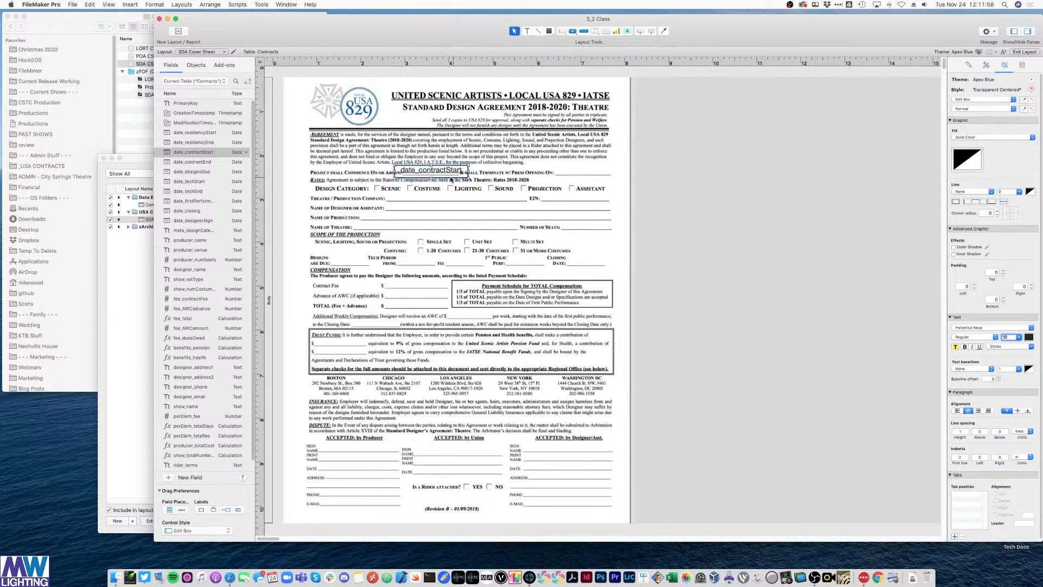
pyautogui.moveTo(443, 174); pyautogui.dragTo(449, 175)
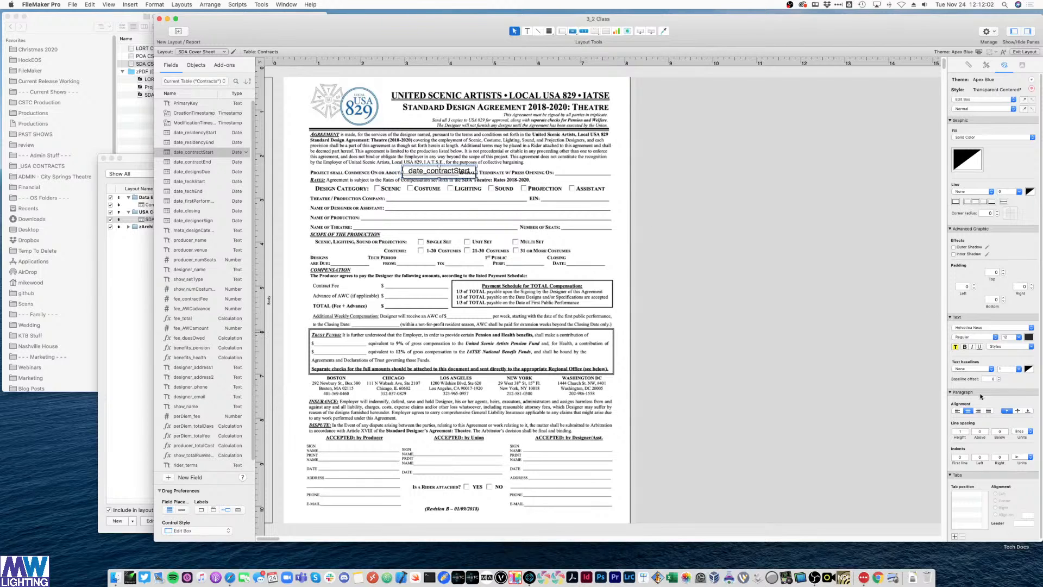
pyautogui.click(1017, 410)
# - Set the start date field's fill to None
pyautogui.click(782, 276)
pyautogui.click(466, 172)
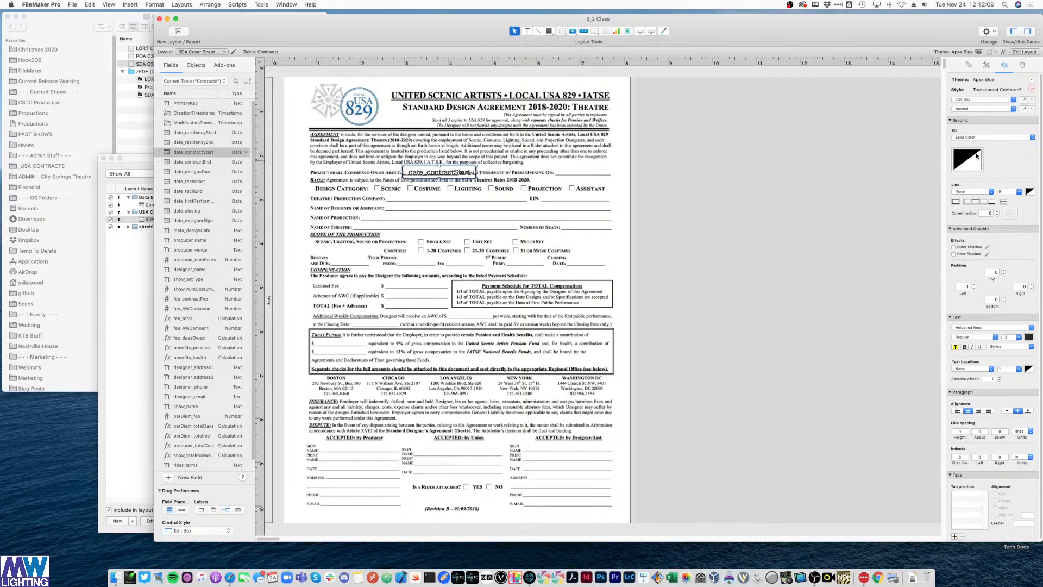
pyautogui.click(983, 137)
pyautogui.click(982, 133)
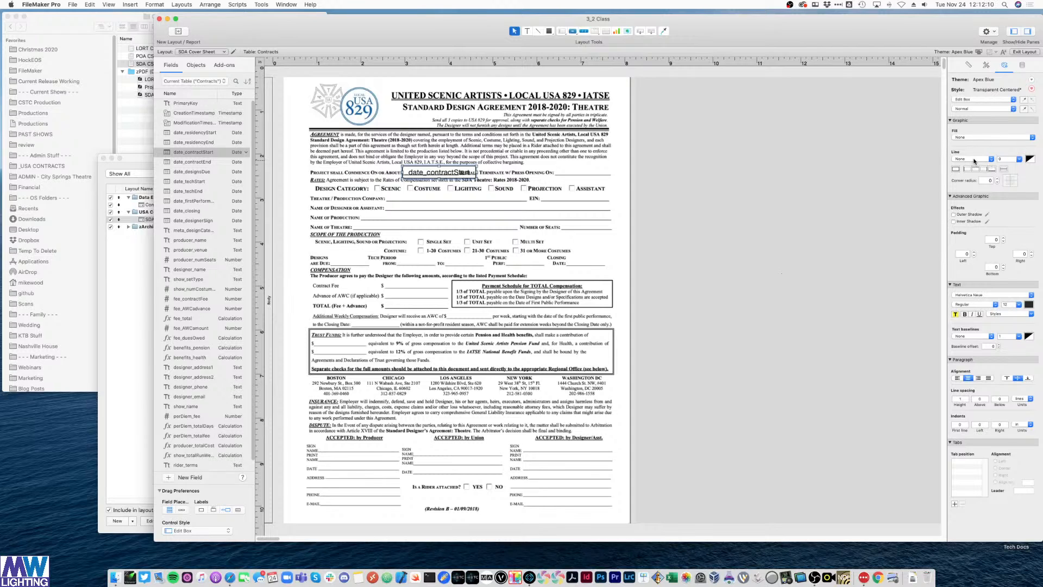
# - Save the date field's modified look as a new style named print_field
pyautogui.click(986, 66)
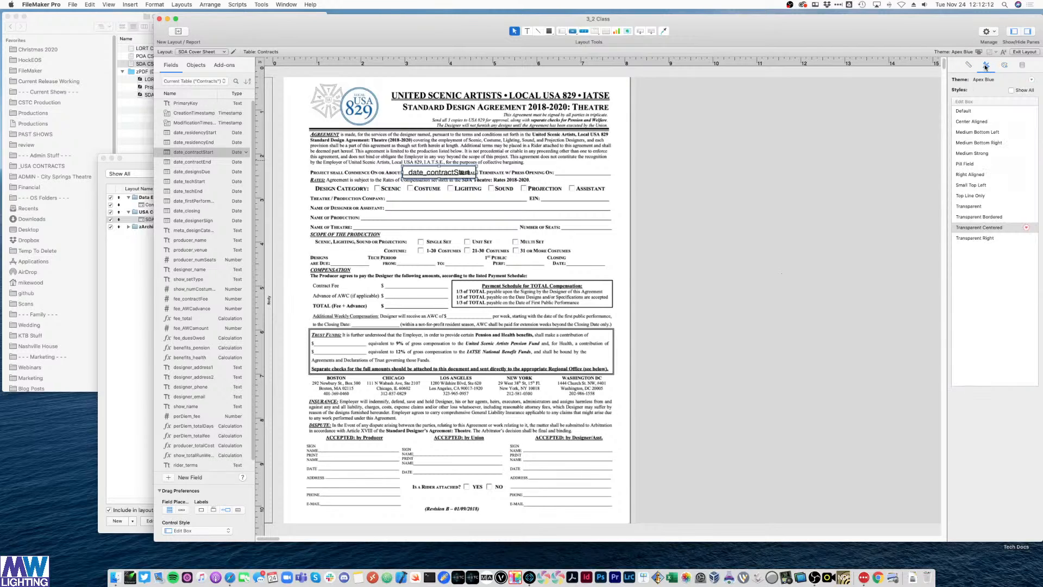
pyautogui.click(1027, 228)
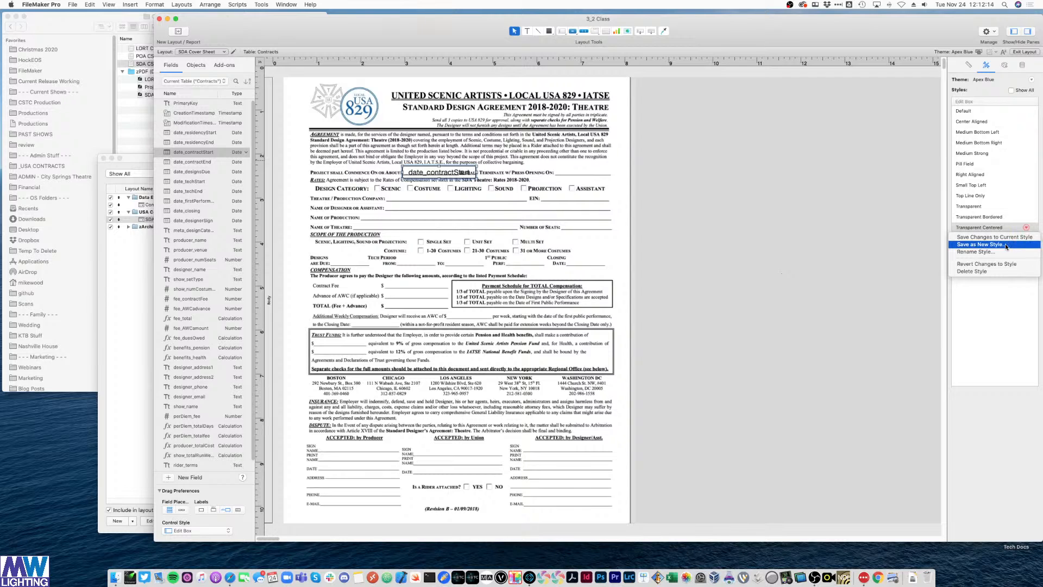
pyautogui.click(1005, 244)
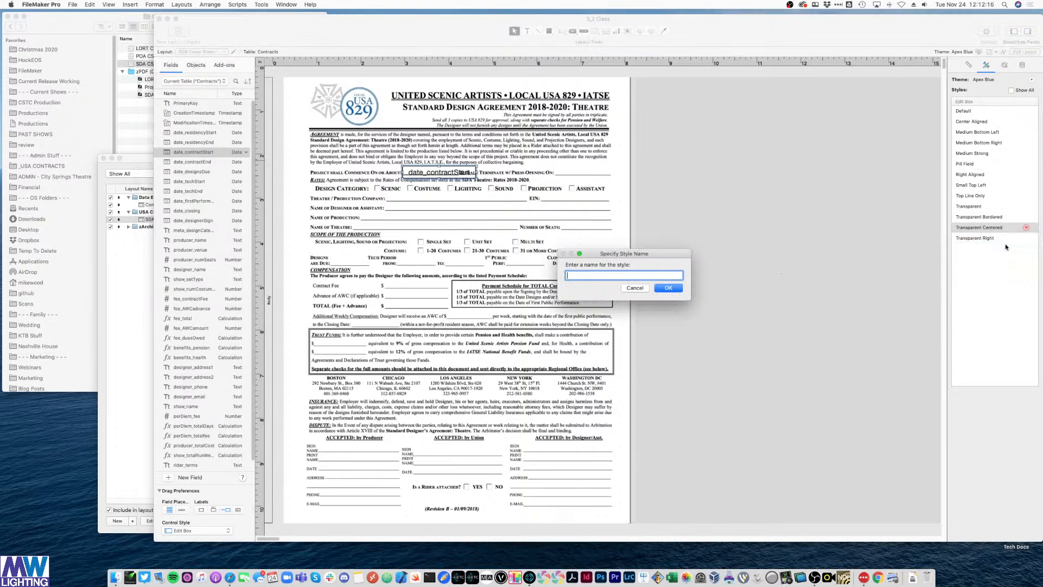
pyautogui.write('print_field')
pyautogui.press('Return')
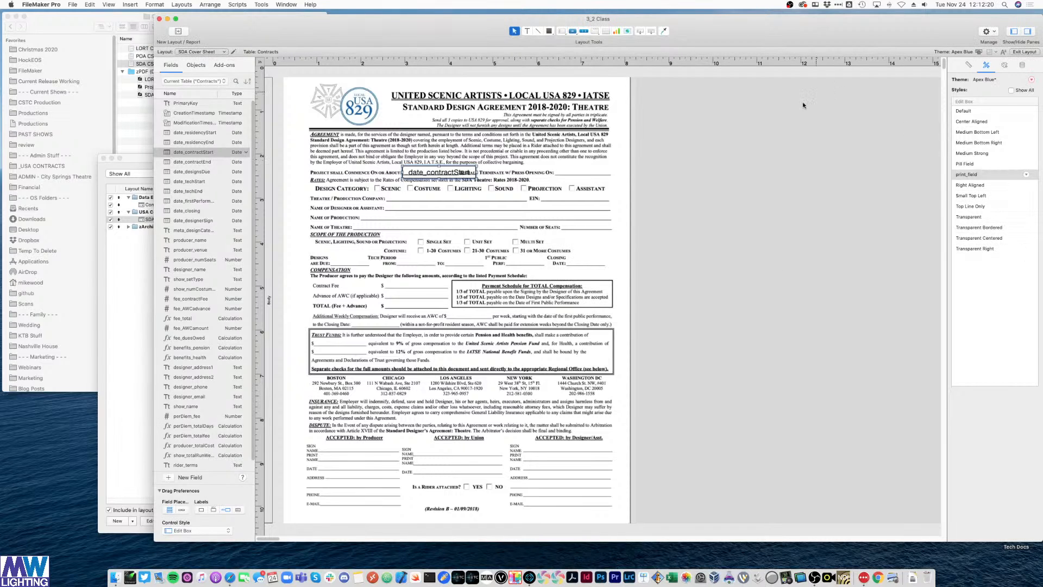
# - Narrow the start date field from its right edge, then preview it with record data
pyautogui.click(753, 186)
pyautogui.click(428, 172)
pyautogui.moveTo(476, 172); pyautogui.dragTo(456, 172)
pyautogui.click(702, 181)
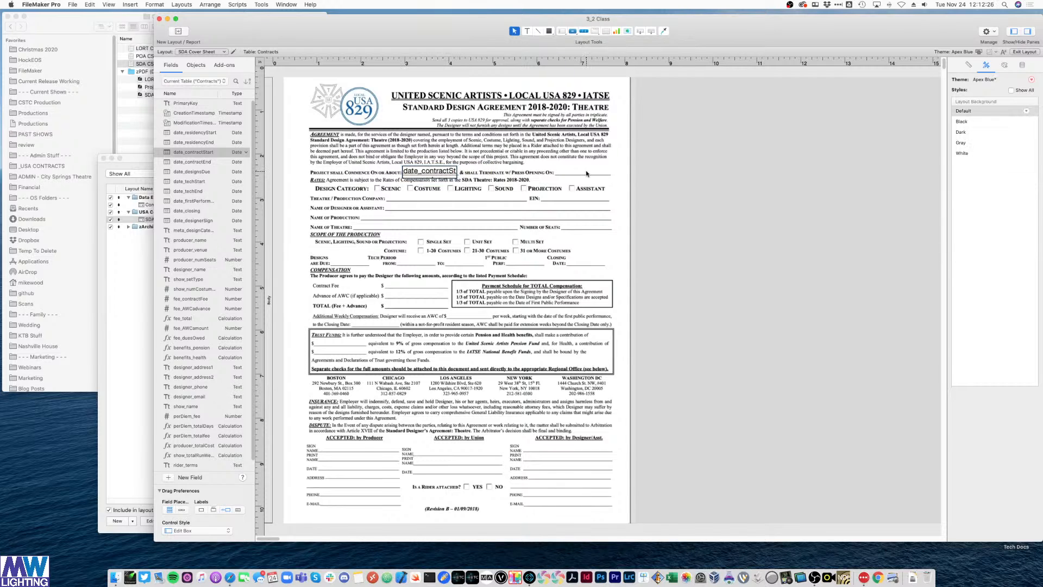
pyautogui.press('super+b')
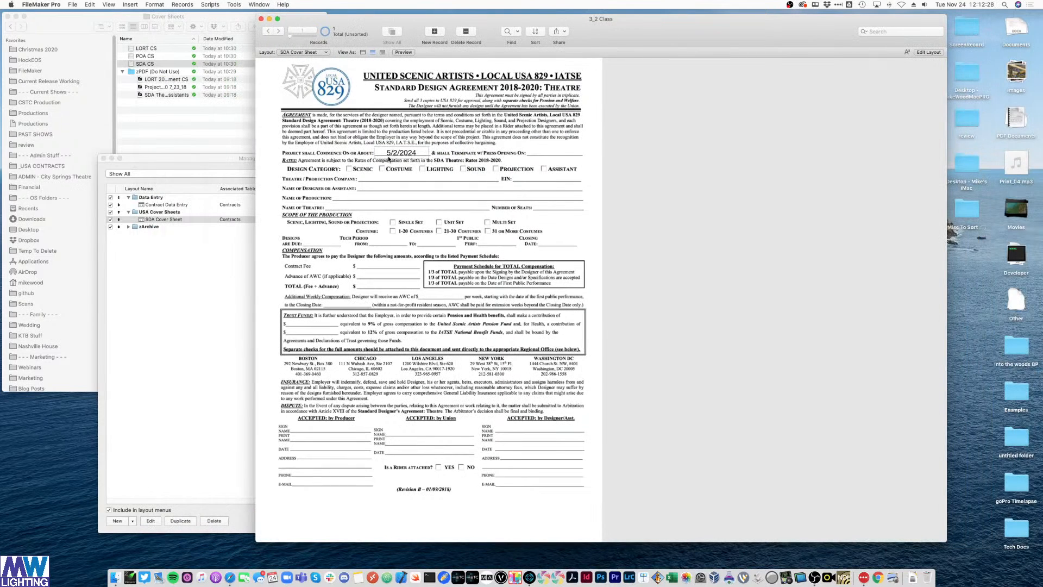
# - Zoom in to check 5/2/2024 in its blank, then nudge date_contractStart slightly lower
pyautogui.press('super+=')
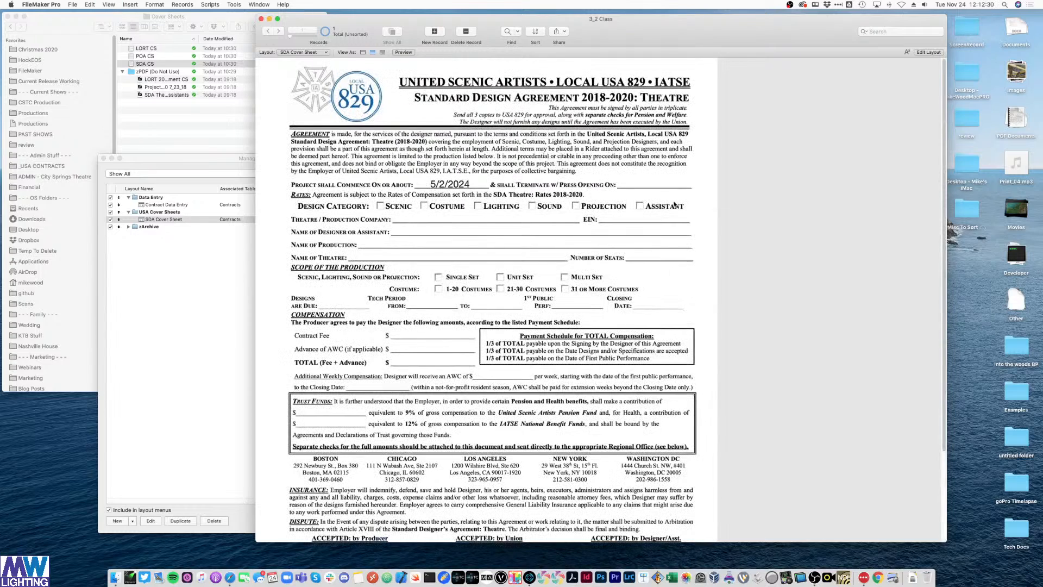
pyautogui.press('super+l')
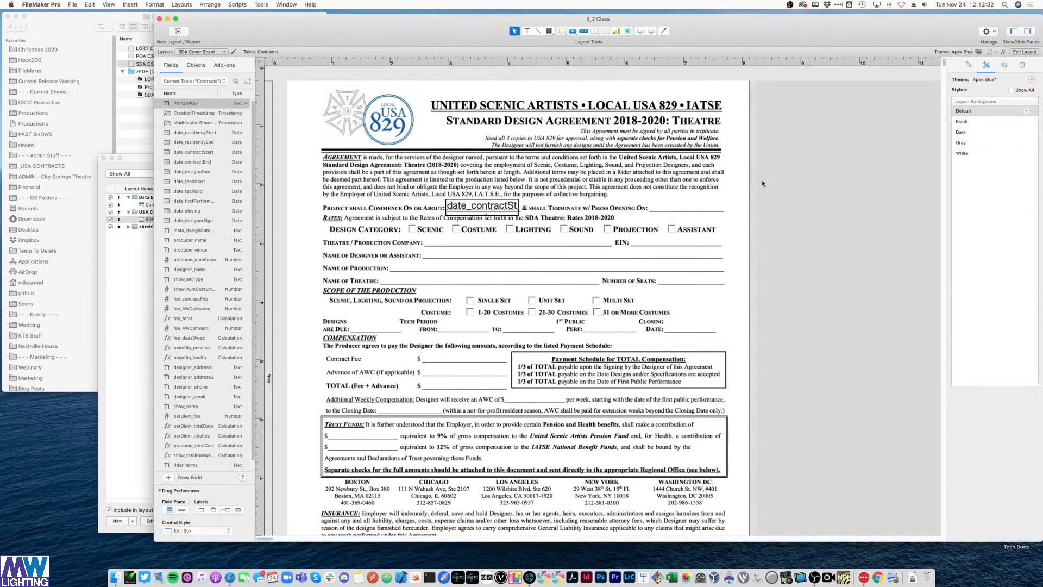
pyautogui.click(476, 212)
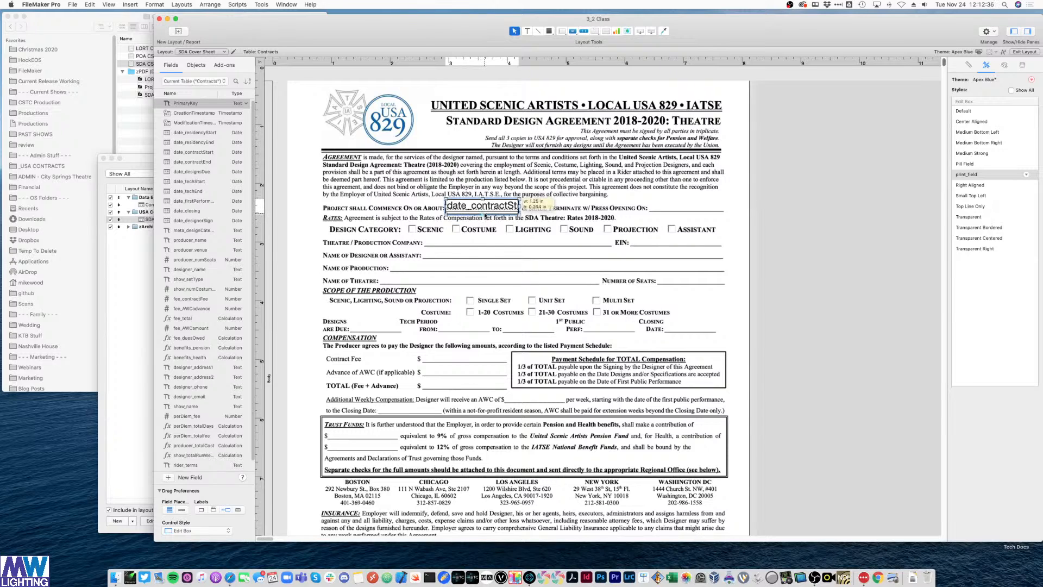
pyautogui.moveTo(485, 213); pyautogui.dragTo(487, 215)
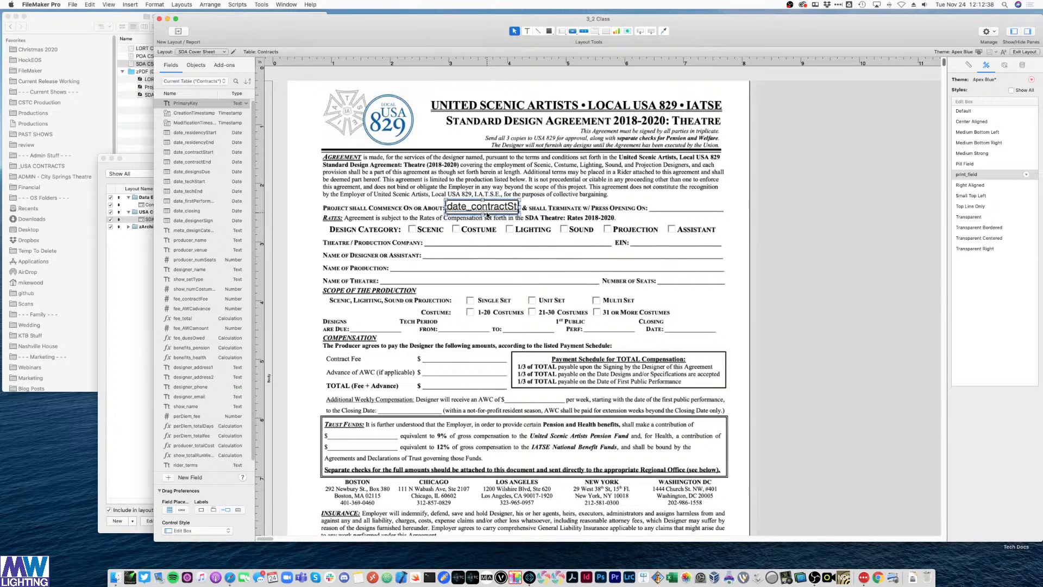
pyautogui.click(879, 210)
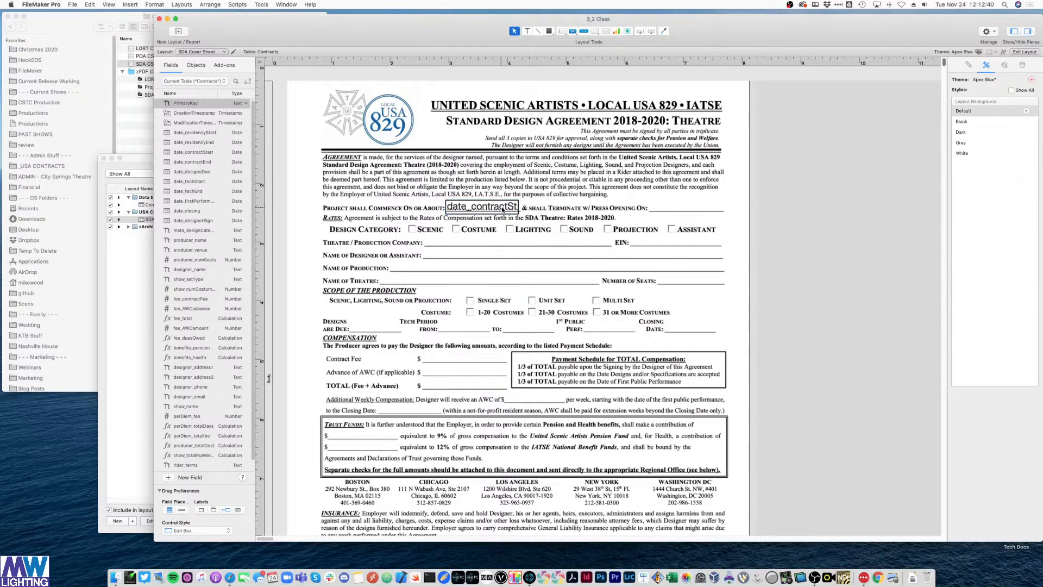
pyautogui.click(516, 210)
pyautogui.click(790, 195)
pyautogui.press('super+b')
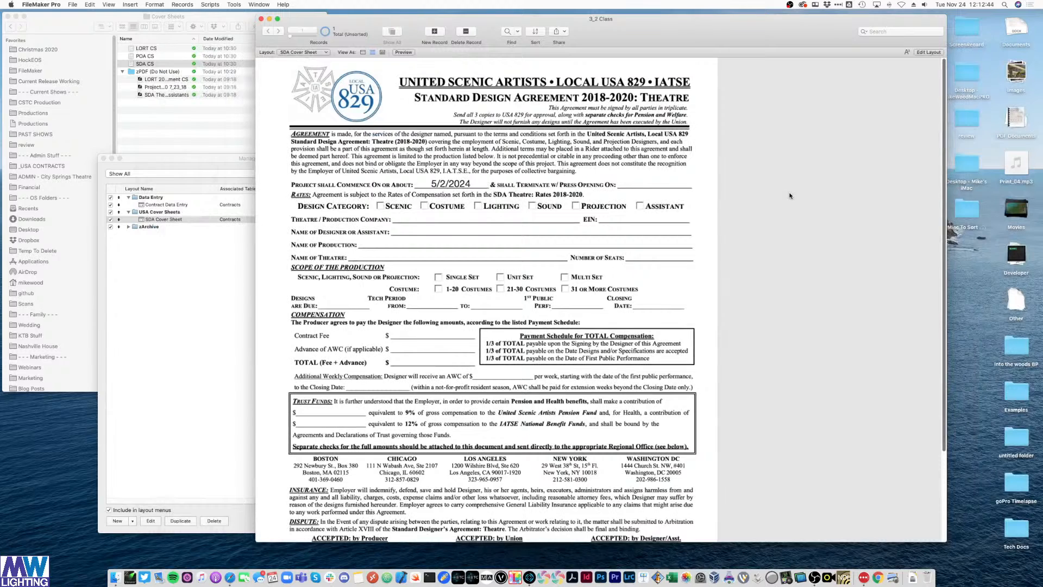
pyautogui.press('super+l')
pyautogui.click(480, 206)
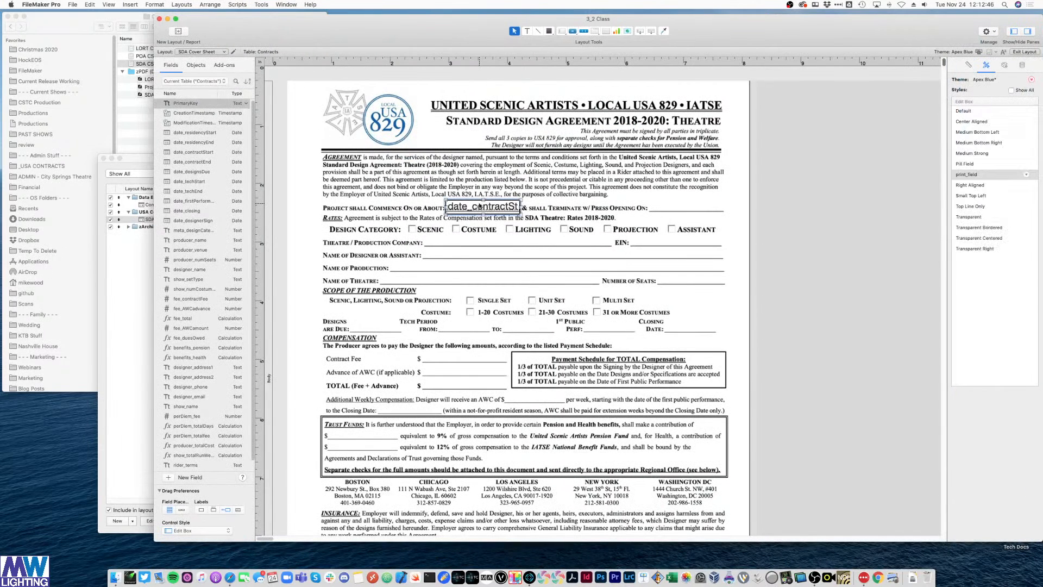
# - Copy the date field onto the next date blank and set it to date_contractEnd
pyautogui.moveTo(480, 206); pyautogui.dragTo(680, 208)
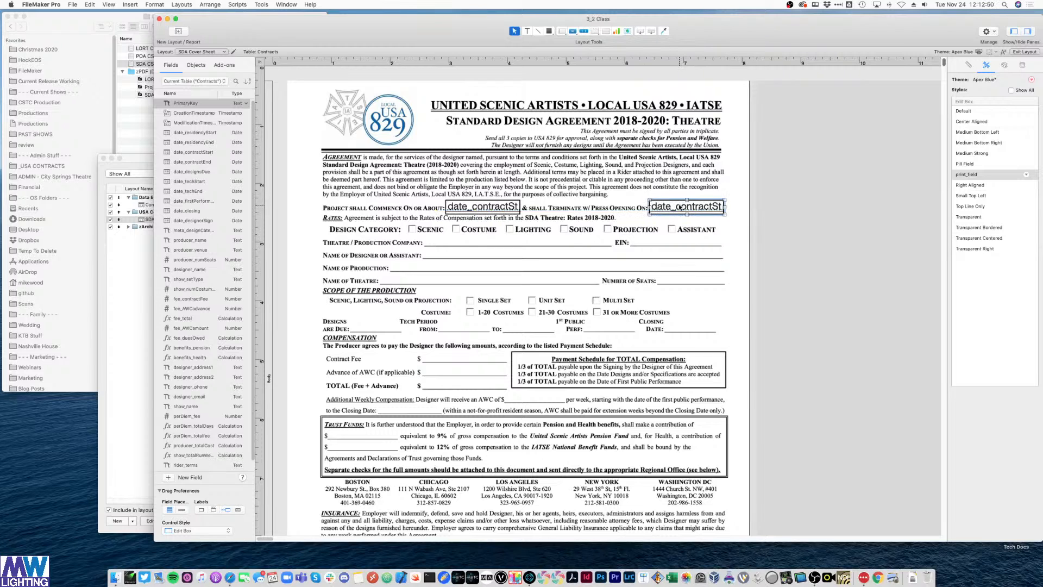
pyautogui.doubleClick(680, 208)
pyautogui.doubleClick(544, 282)
# - Paste another date field copy on the Theatre/Production Company blank showing producer_name
pyautogui.press('super+v')
pyautogui.moveTo(646, 213); pyautogui.dragTo(610, 246)
pyautogui.doubleClick(583, 248)
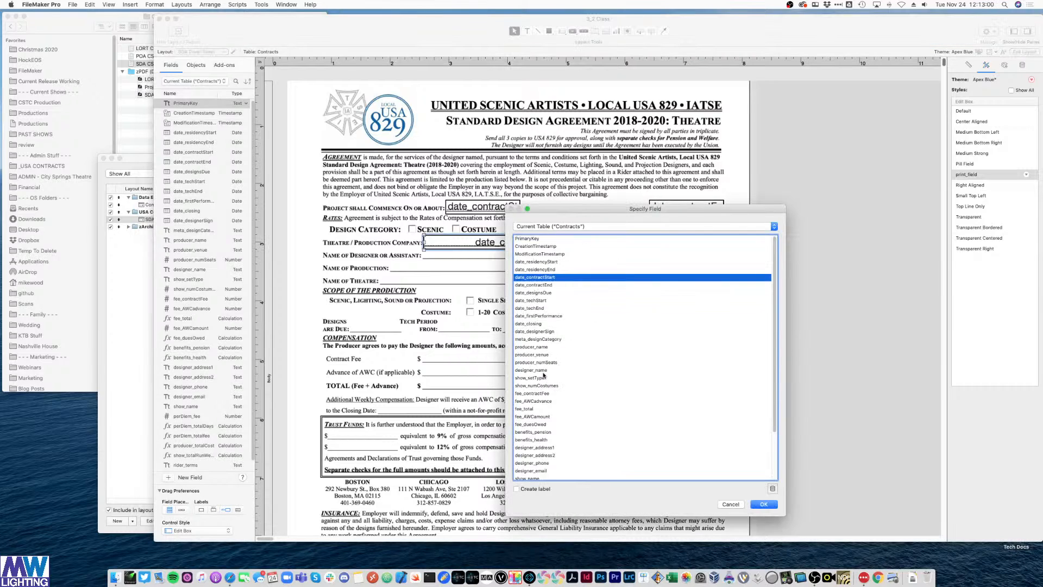
pyautogui.doubleClick(545, 347)
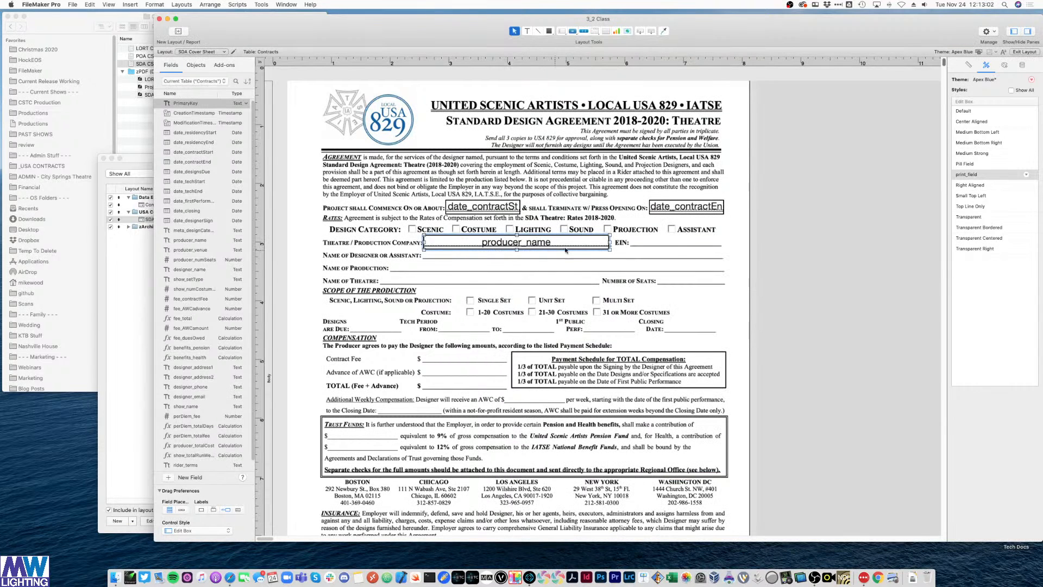
# - Duplicate producer_name onto the Designer line and widen it, then cancel its field choice
pyautogui.click(778, 252)
pyautogui.click(464, 245)
pyautogui.moveTo(464, 245); pyautogui.dragTo(466, 260)
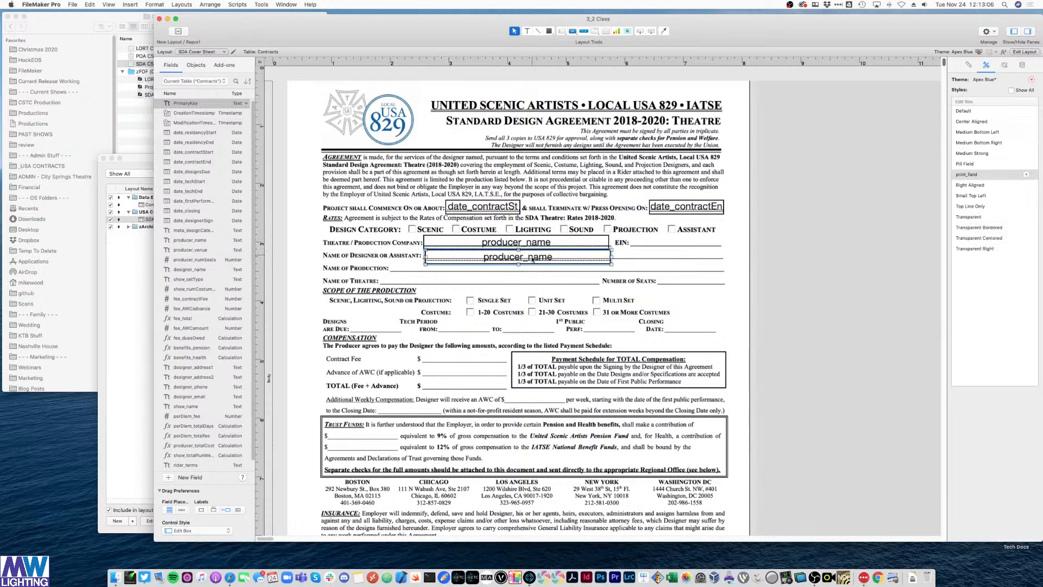
pyautogui.press('Up')
pyautogui.press('Up')
pyautogui.press('Up')
pyautogui.press('Up')
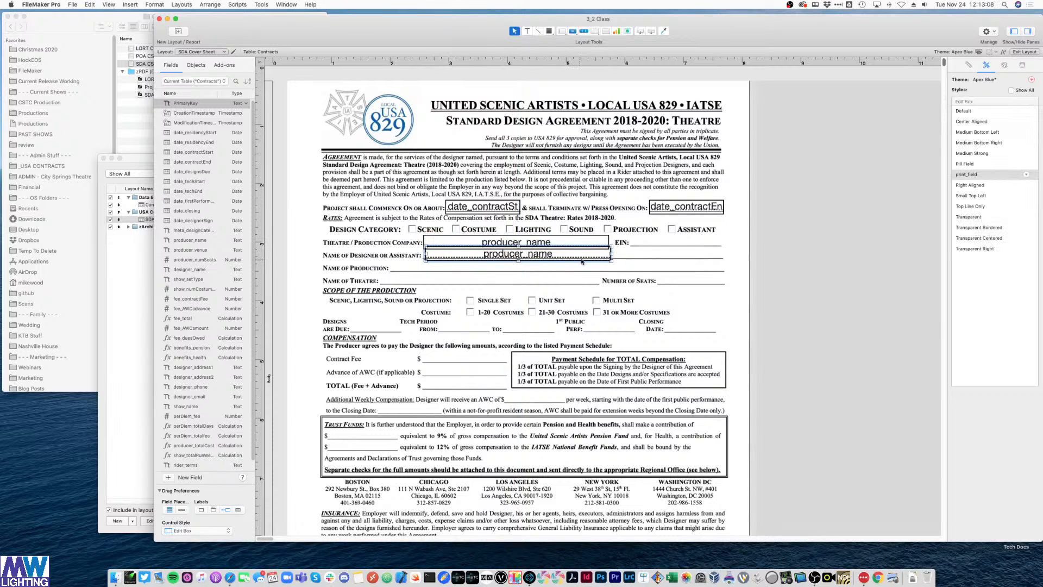
pyautogui.moveTo(612, 254); pyautogui.dragTo(725, 255)
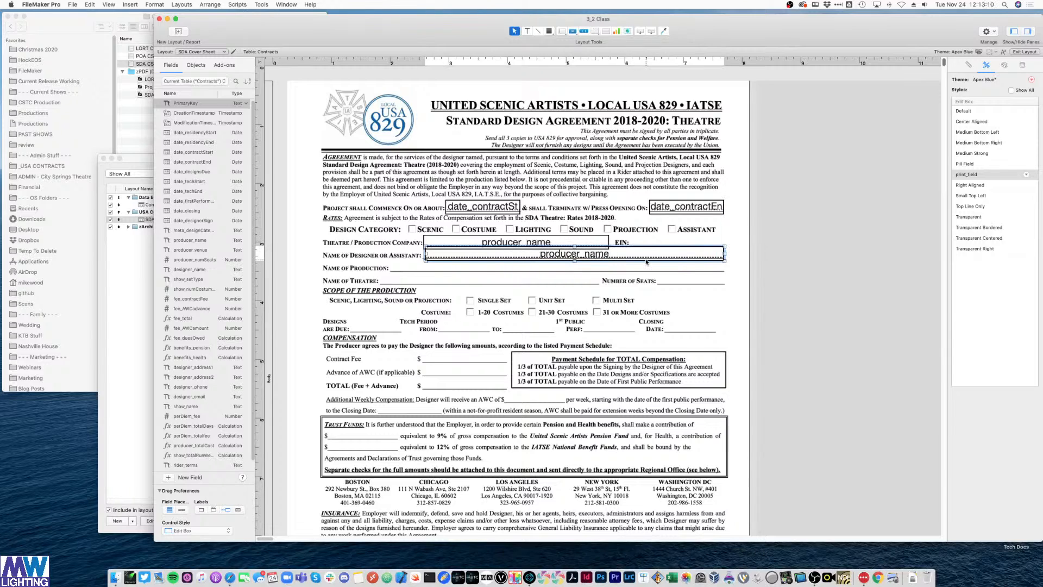
pyautogui.doubleClick(619, 255)
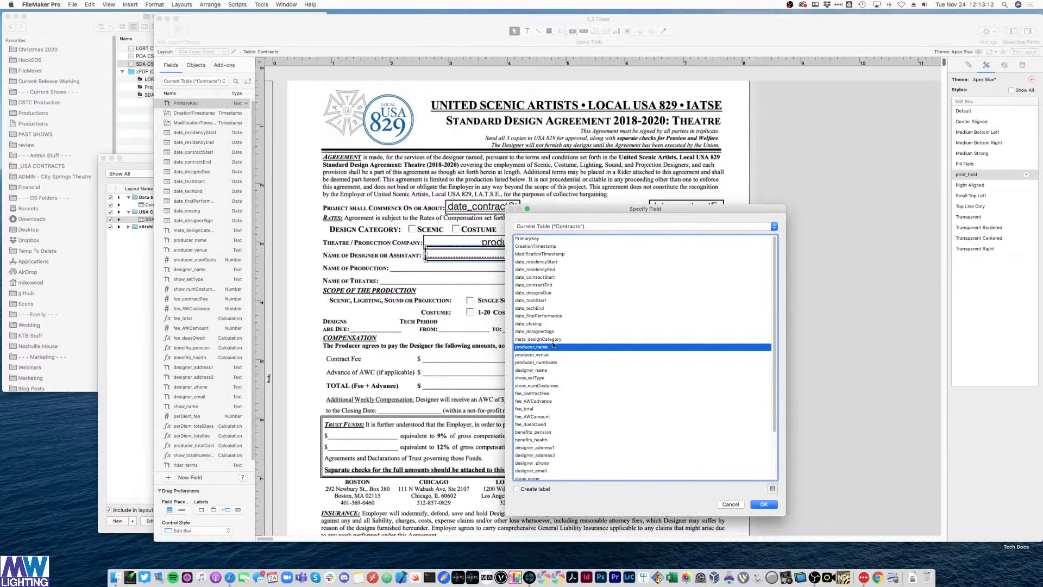
pyautogui.scroll(-1, 548, 375)
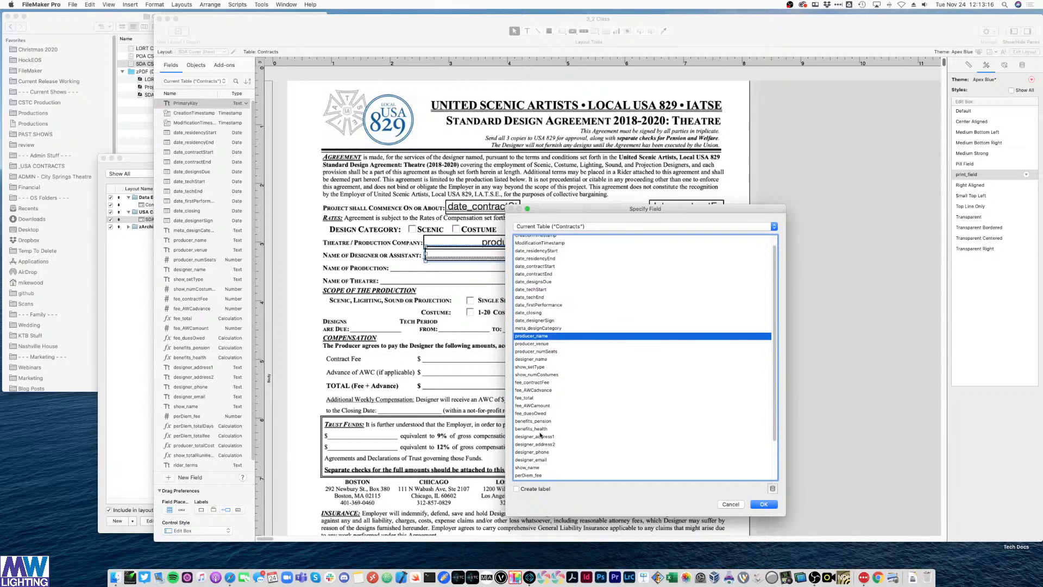
pyautogui.scroll(-3, 546, 466)
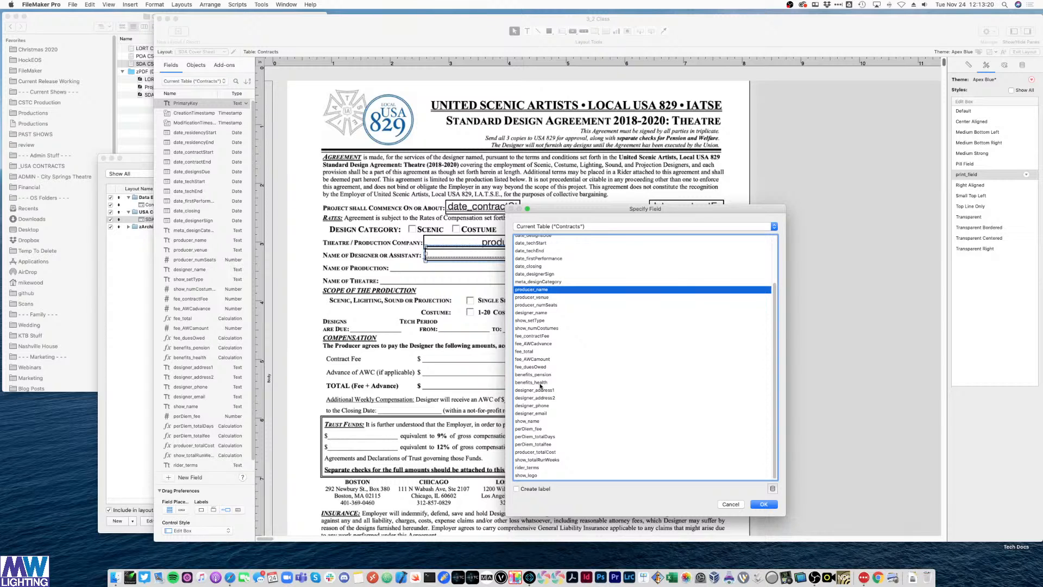
pyautogui.click(730, 505)
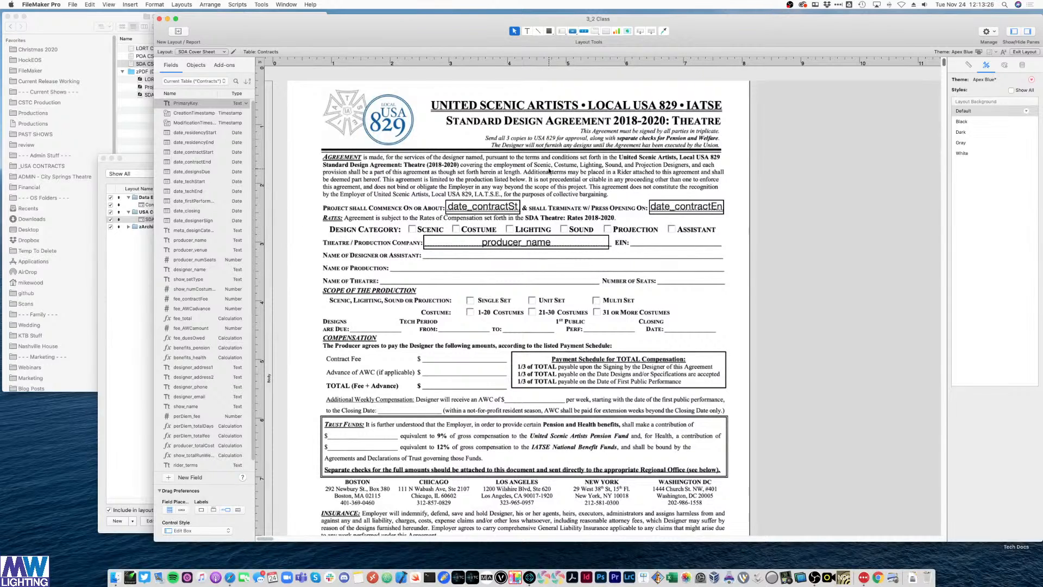
# - Create a text object with the designer's name, then remove it from the layout
pyautogui.click(528, 32)
pyautogui.click(510, 255)
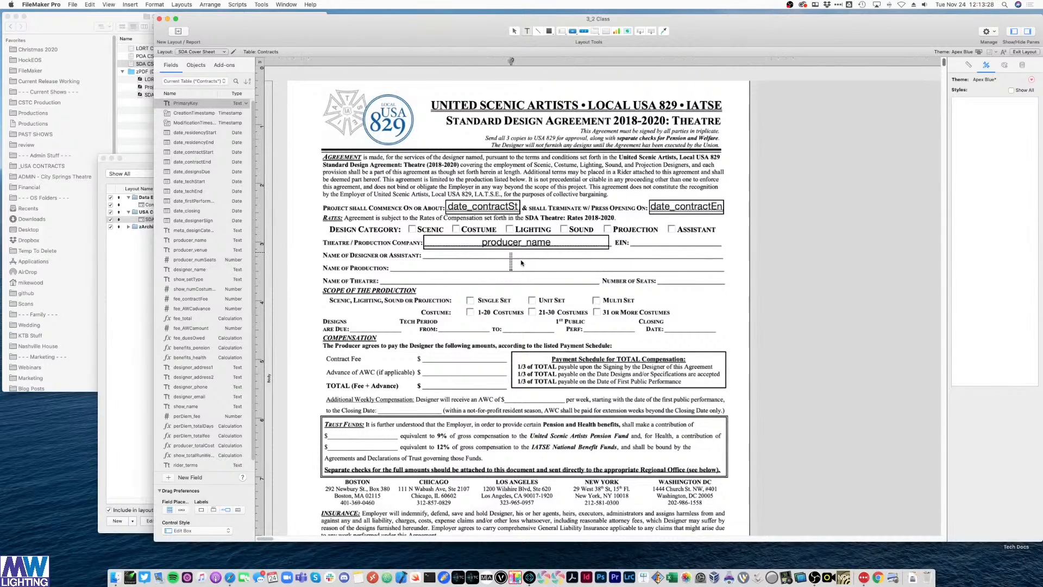
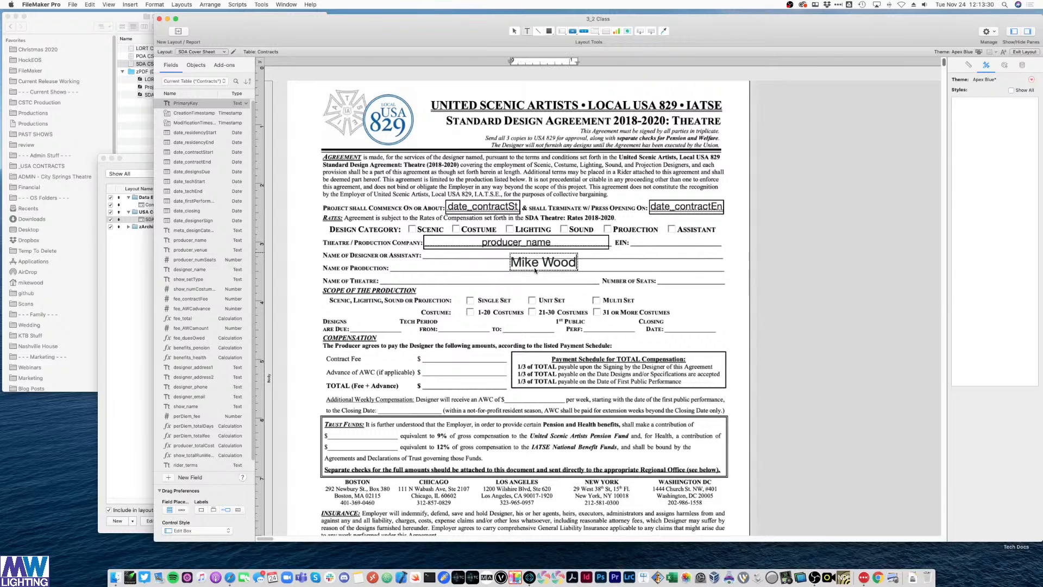
pyautogui.press('Escape')
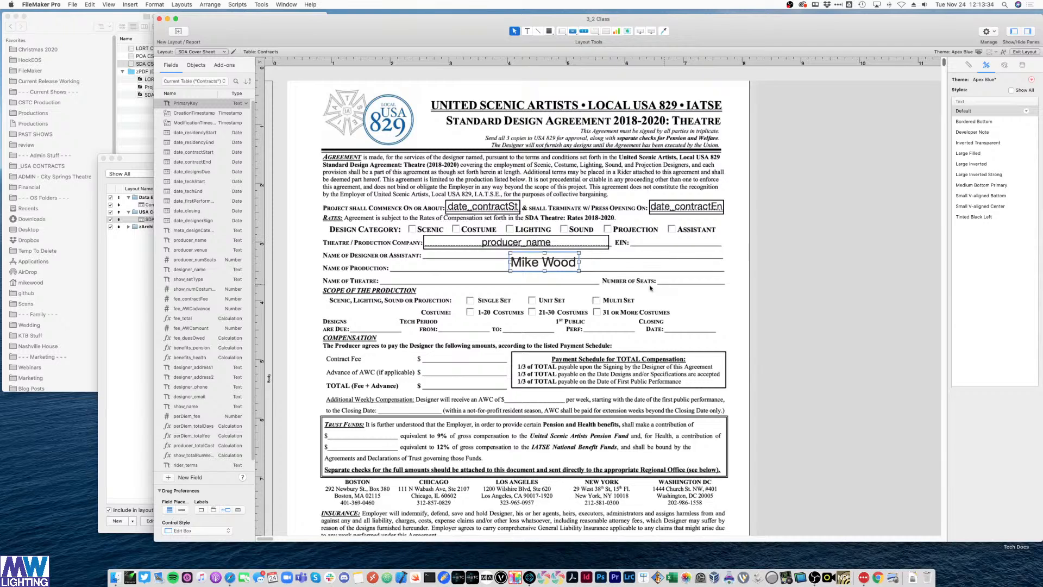
pyautogui.press('Delete')
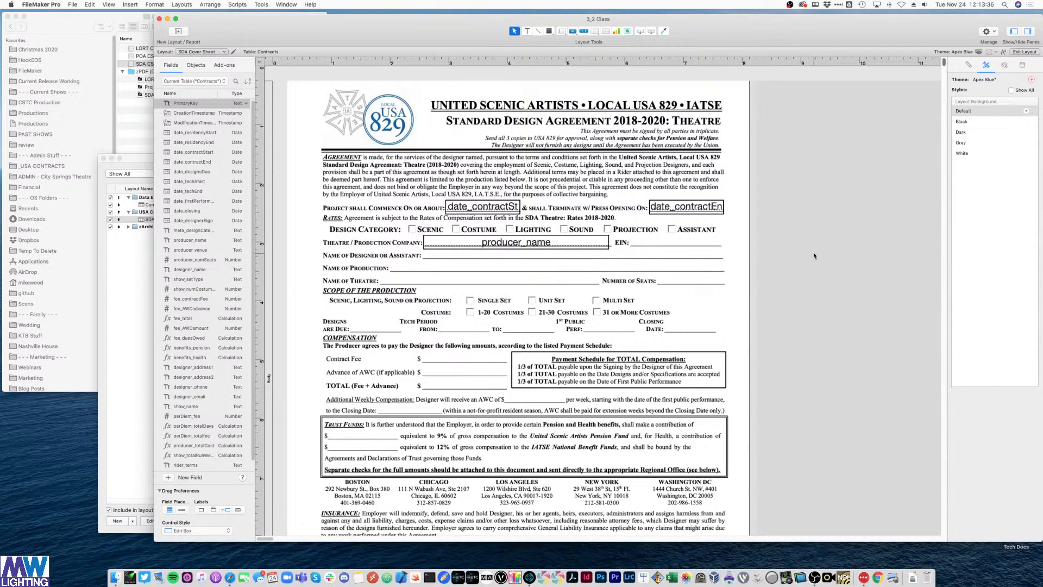
# - Keep producer_name in place and paste the designer's name text back onto the form
pyautogui.click(492, 246)
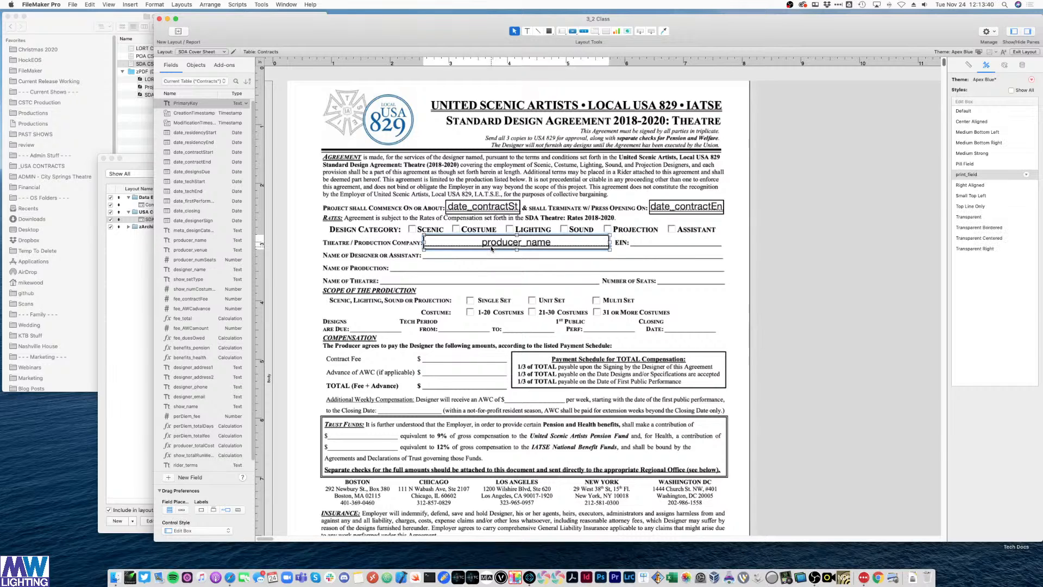
pyautogui.click(792, 261)
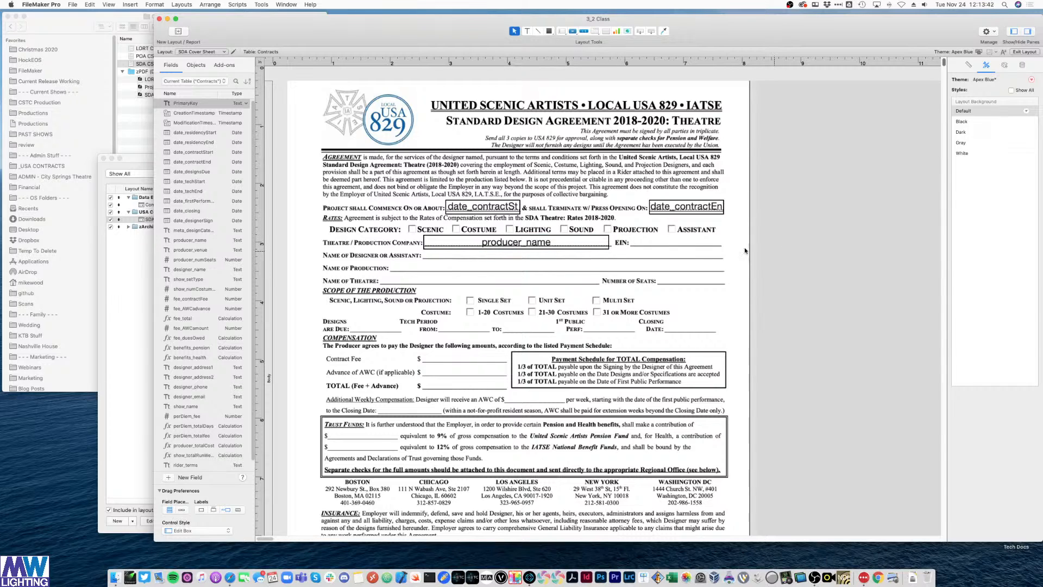
pyautogui.click(500, 240)
pyautogui.press('Up')
pyautogui.press('Down')
pyautogui.click(842, 252)
pyautogui.click(512, 246)
pyautogui.press('super+v')
pyautogui.moveTo(502, 259); pyautogui.dragTo(514, 260)
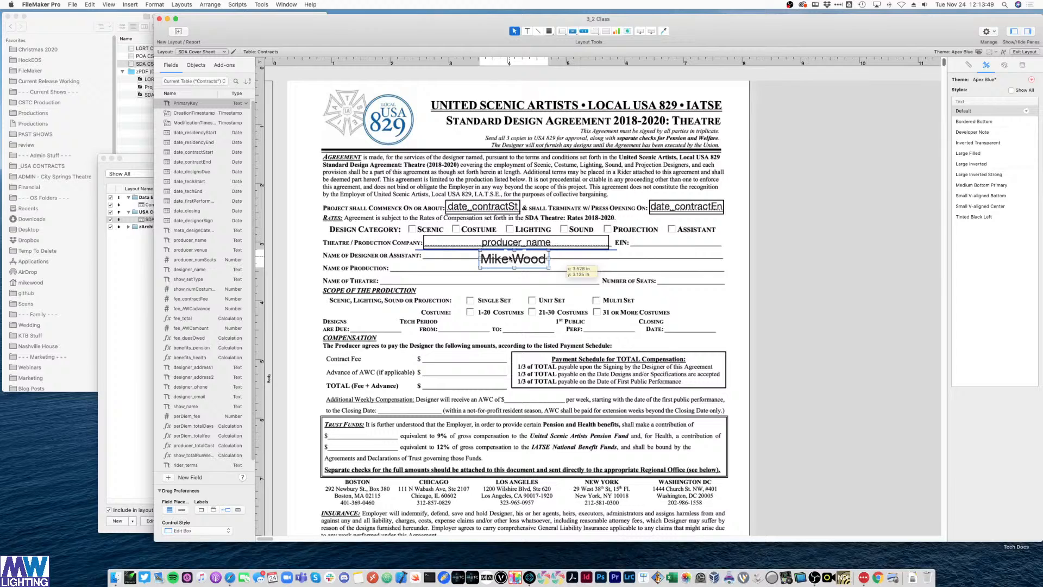
# - Set the name text's font size to 12 points in the Inspector's Appearance settings
pyautogui.click(1023, 66)
pyautogui.click(1005, 65)
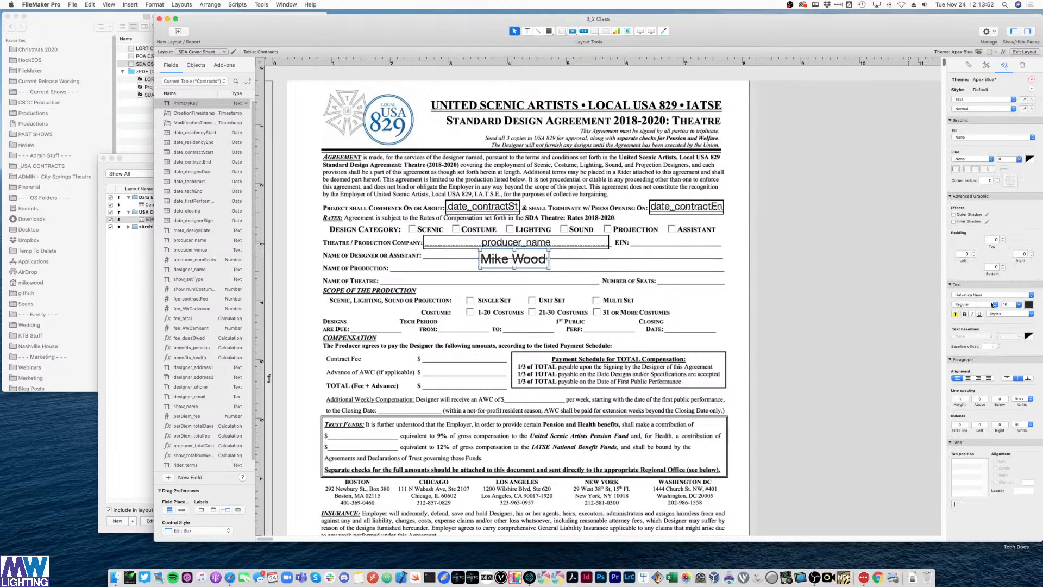
pyautogui.click(1006, 304)
pyautogui.write('12')
pyautogui.press('Return')
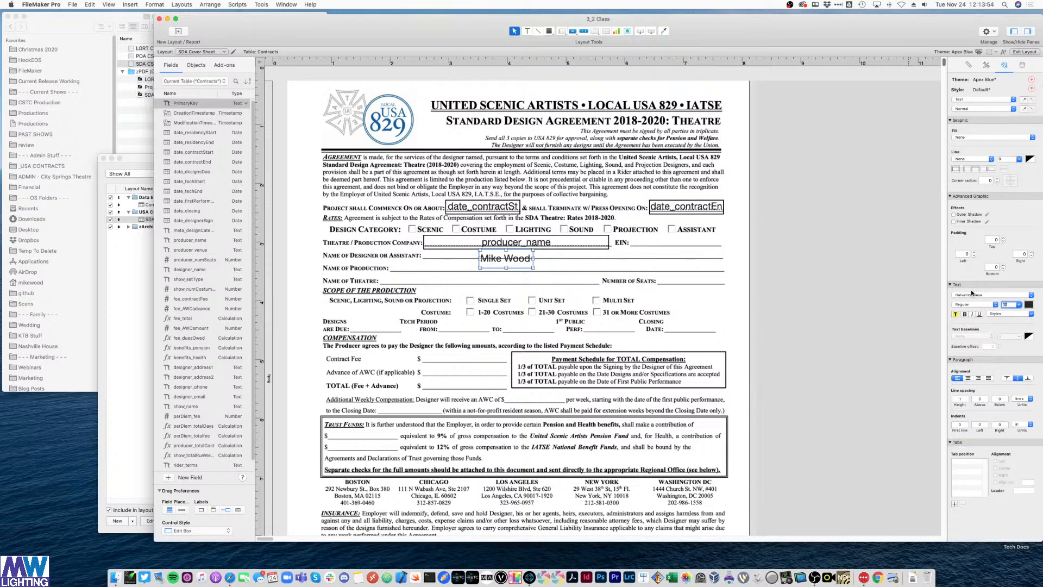
# - Shorten the name text box and move it down onto the Name of Designer line
pyautogui.moveTo(508, 268); pyautogui.dragTo(510, 265)
pyautogui.press('Up')
pyautogui.press('Up')
pyautogui.press('Up')
pyautogui.press('Up')
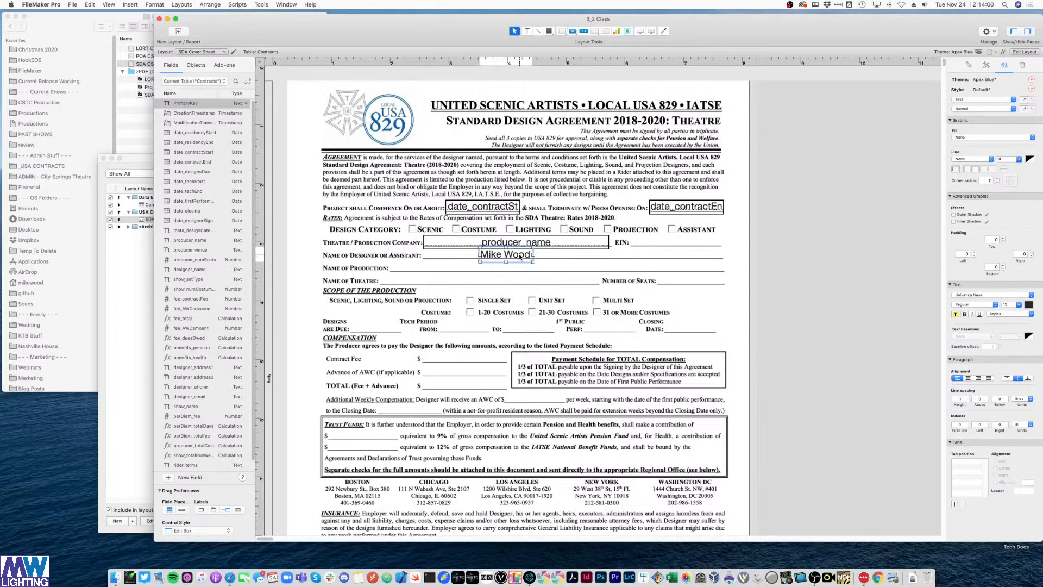
pyautogui.moveTo(520, 258); pyautogui.dragTo(465, 254)
pyautogui.press('Down')
pyautogui.press('Down')
pyautogui.press('Down')
pyautogui.press('Down')
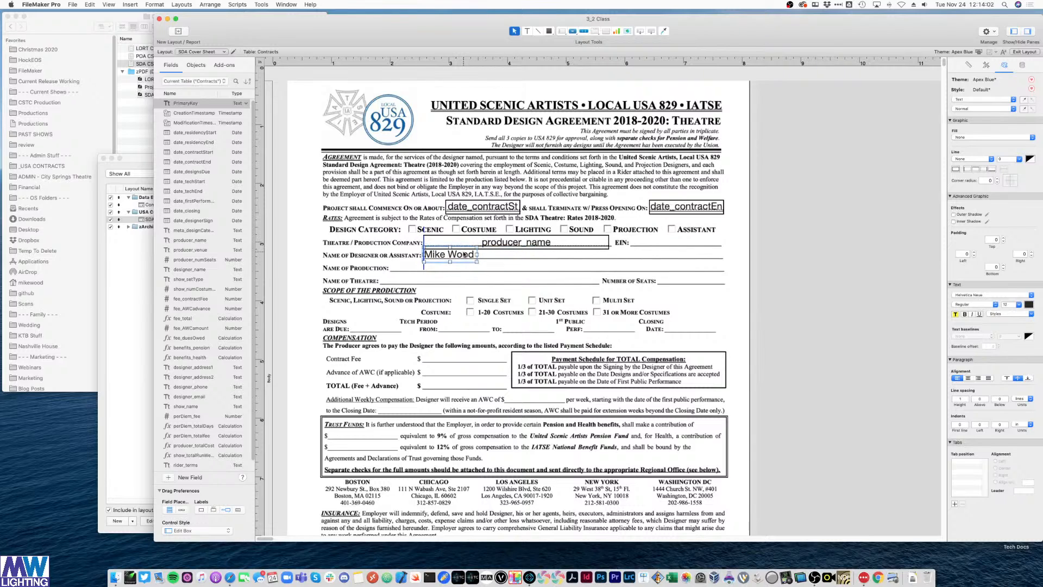
pyautogui.click(870, 239)
pyautogui.click(522, 244)
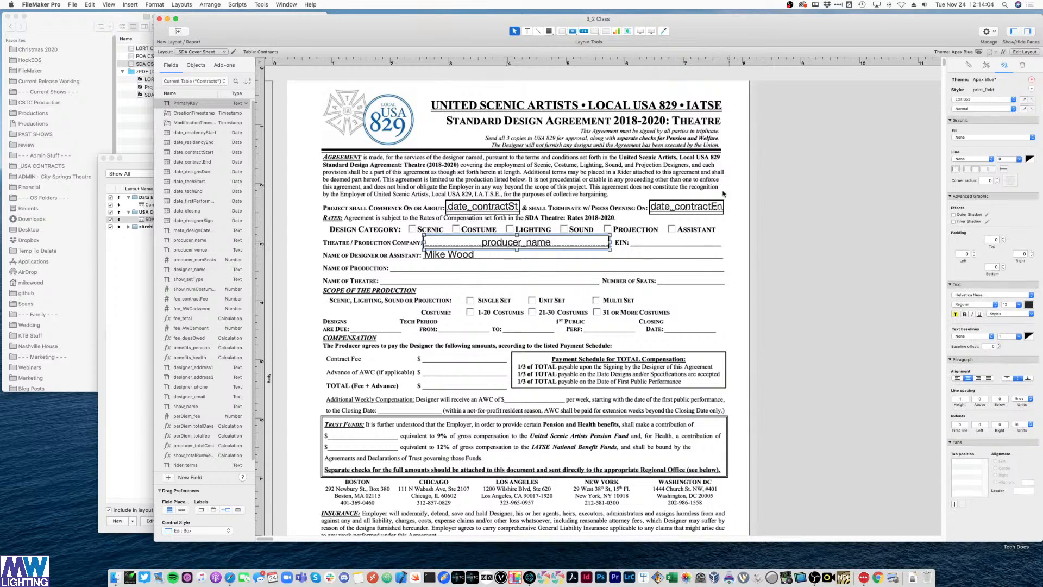
pyautogui.click(833, 220)
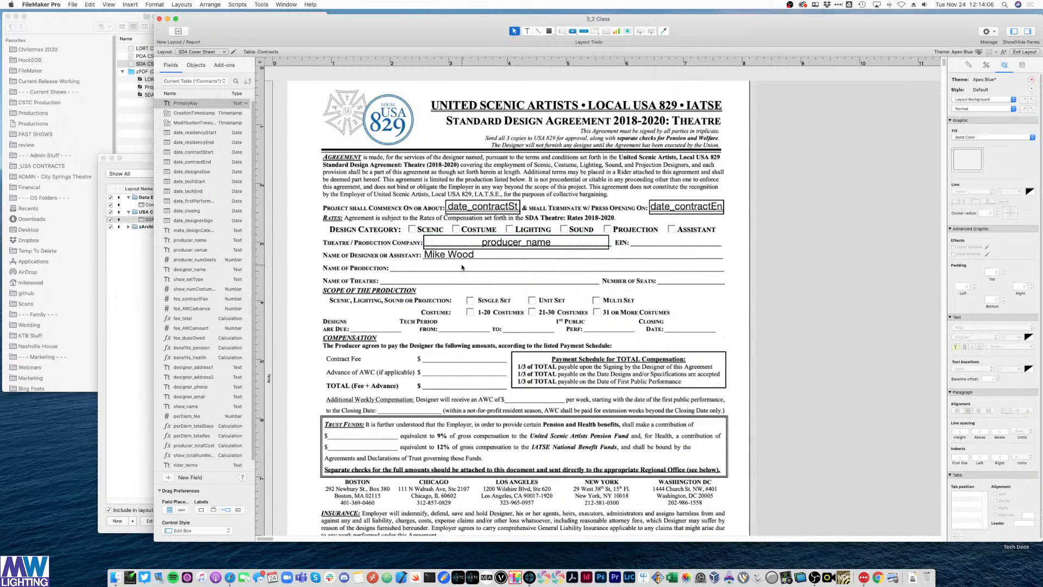
pyautogui.click(514, 246)
# - Copy producer_name onto the Name of Production line as show_name and widen it across the line
pyautogui.moveTo(514, 246); pyautogui.dragTo(483, 267)
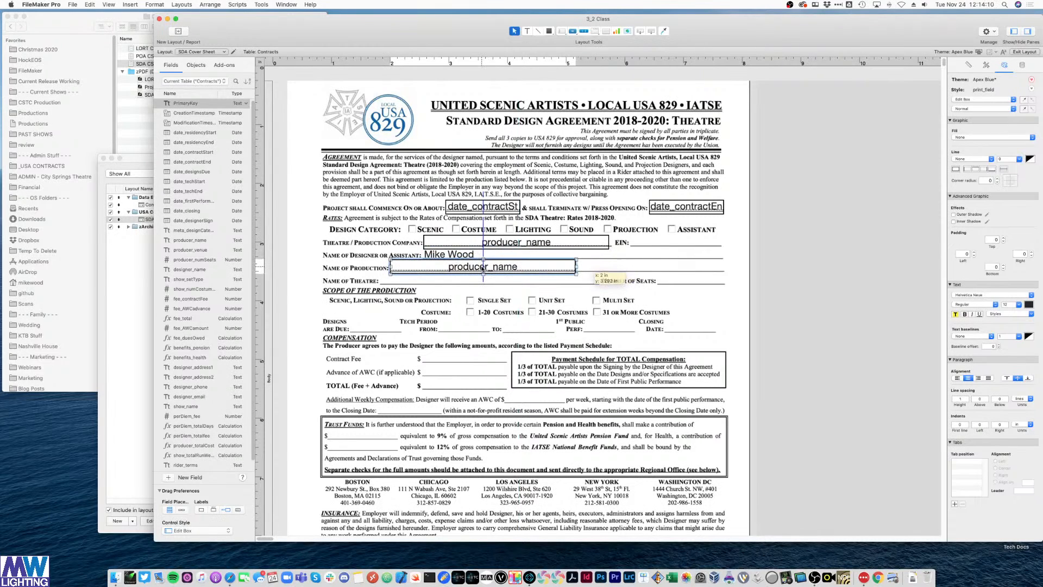
pyautogui.doubleClick(483, 267)
pyautogui.scroll(-3, 565, 356)
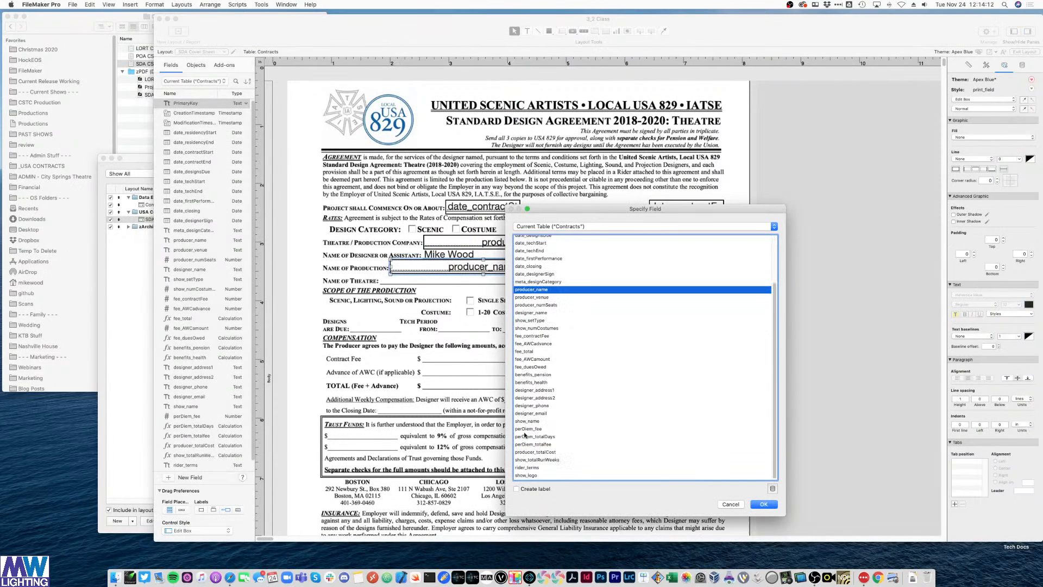
pyautogui.doubleClick(534, 422)
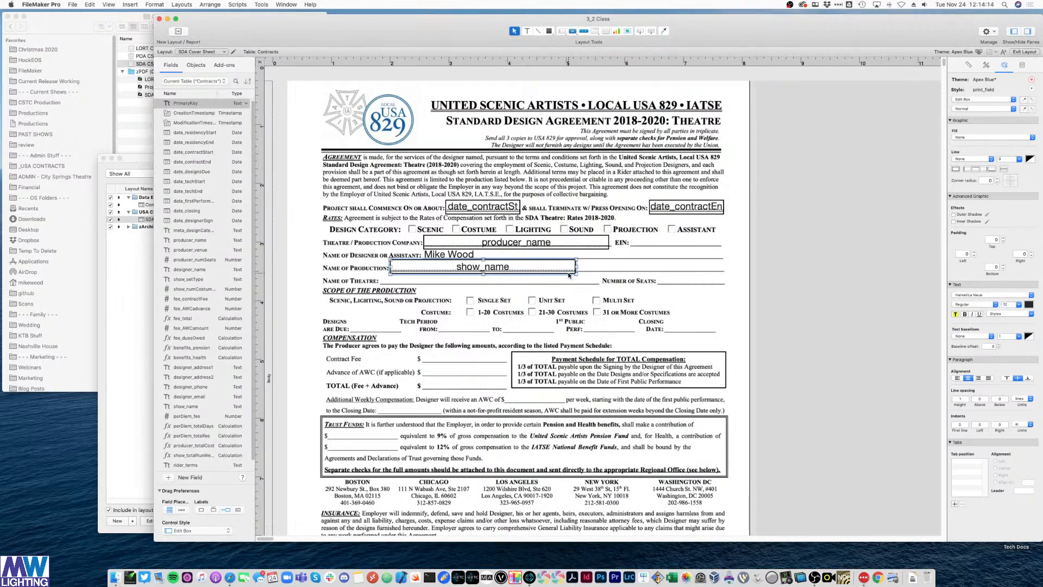
pyautogui.moveTo(575, 266); pyautogui.dragTo(723, 265)
# - Copy the show_name field down onto the Name of Theatre line
pyautogui.click(827, 261)
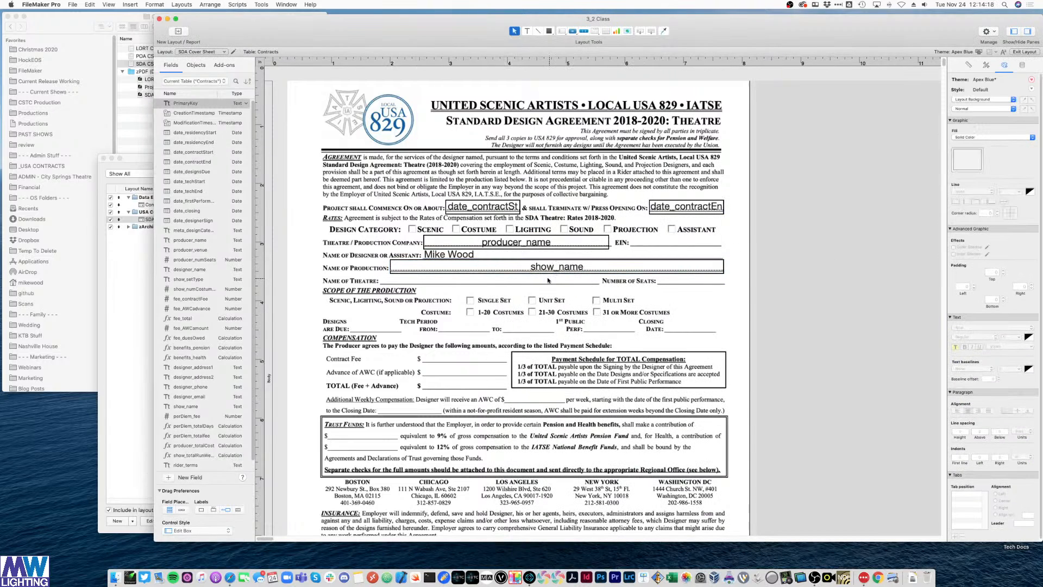
pyautogui.click(557, 268)
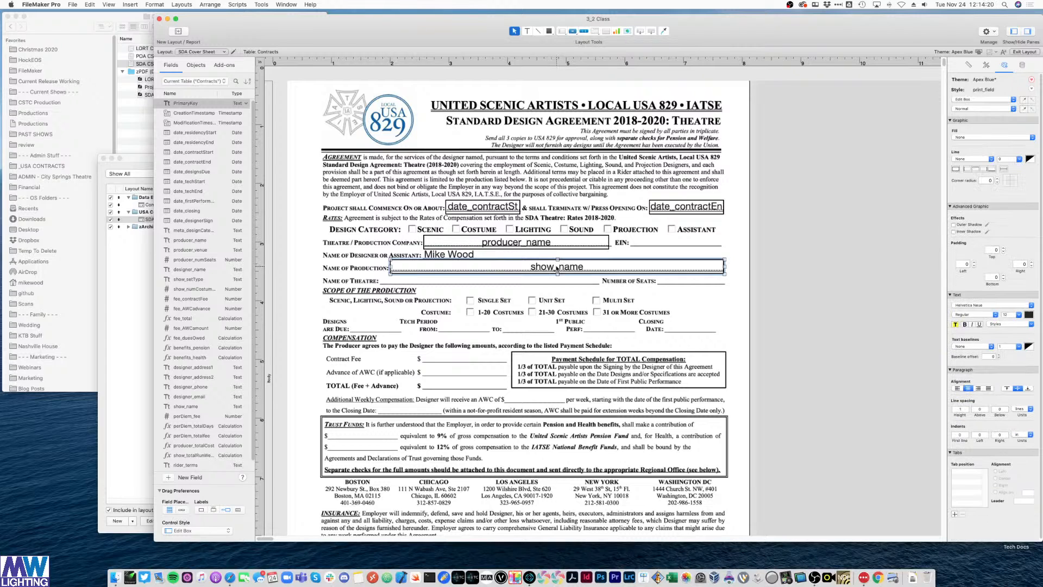
pyautogui.click(841, 256)
pyautogui.click(555, 269)
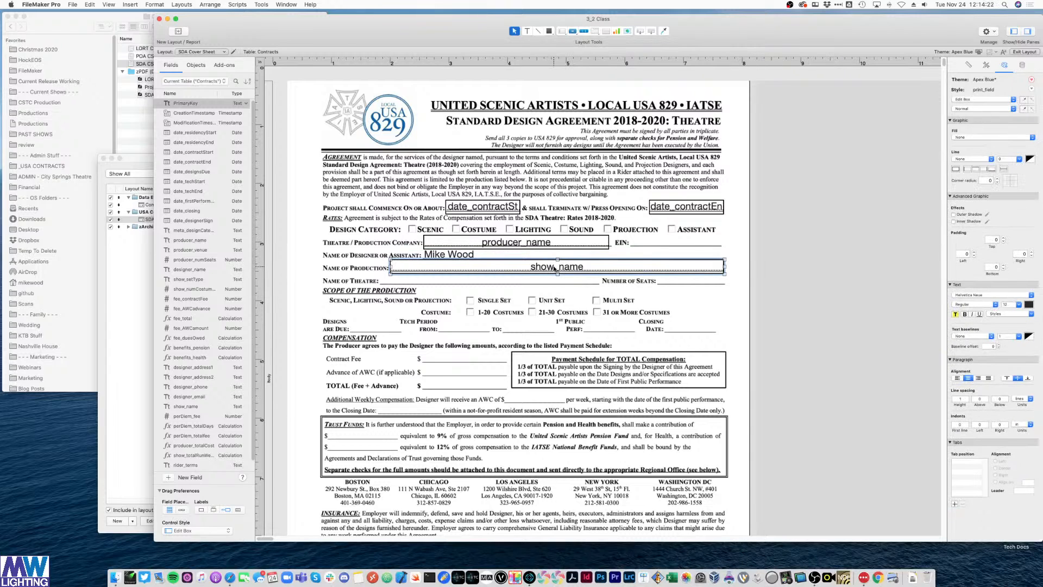
pyautogui.moveTo(555, 268); pyautogui.dragTo(558, 282)
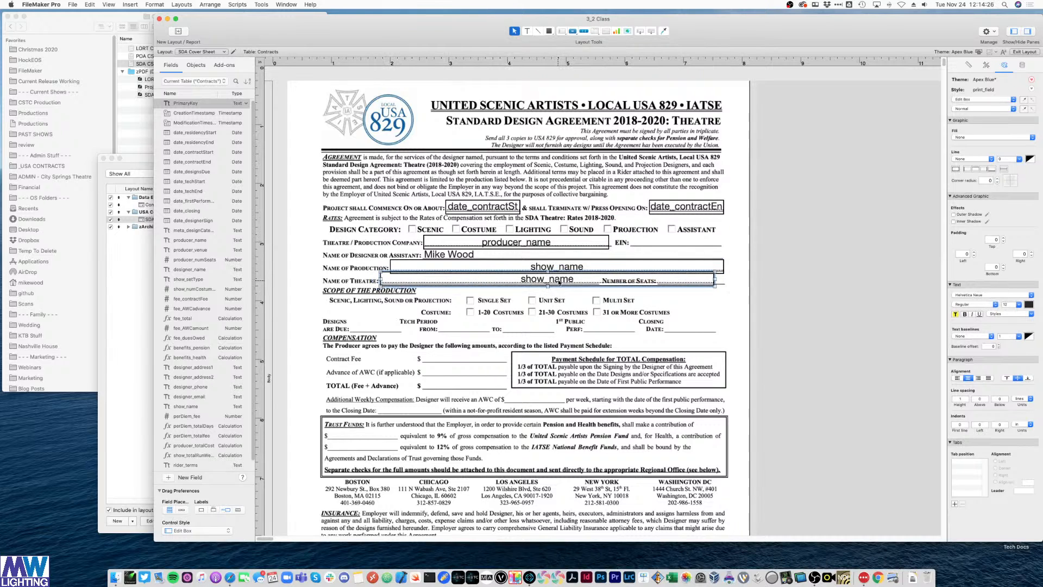
# - Narrow the theatre field to stop before Number of Seats and set it to producer_venue
pyautogui.moveTo(713, 280); pyautogui.dragTo(599, 276)
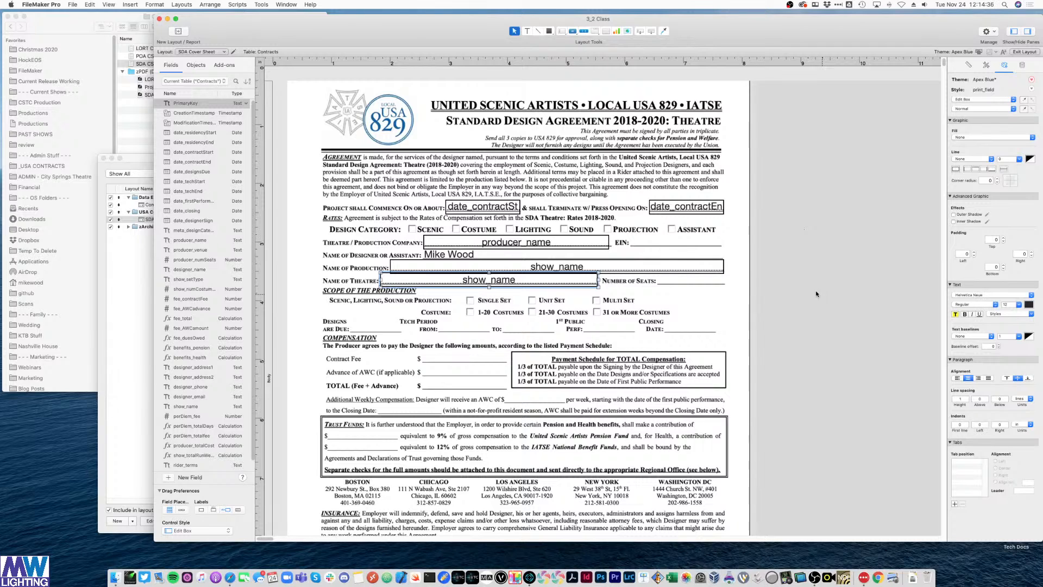
pyautogui.doubleClick(533, 281)
pyautogui.scroll(-5, 609, 338)
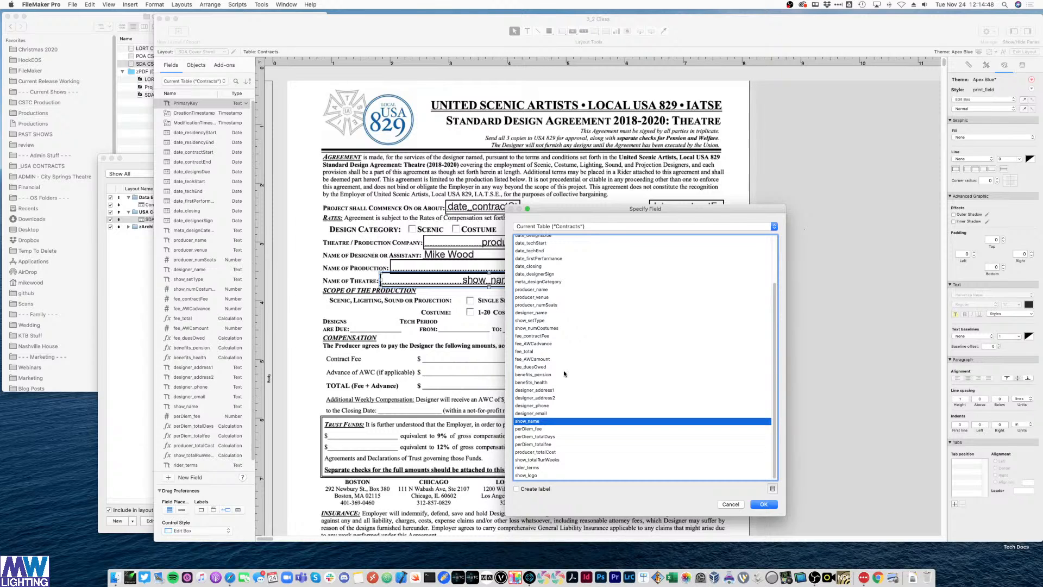
pyautogui.doubleClick(539, 297)
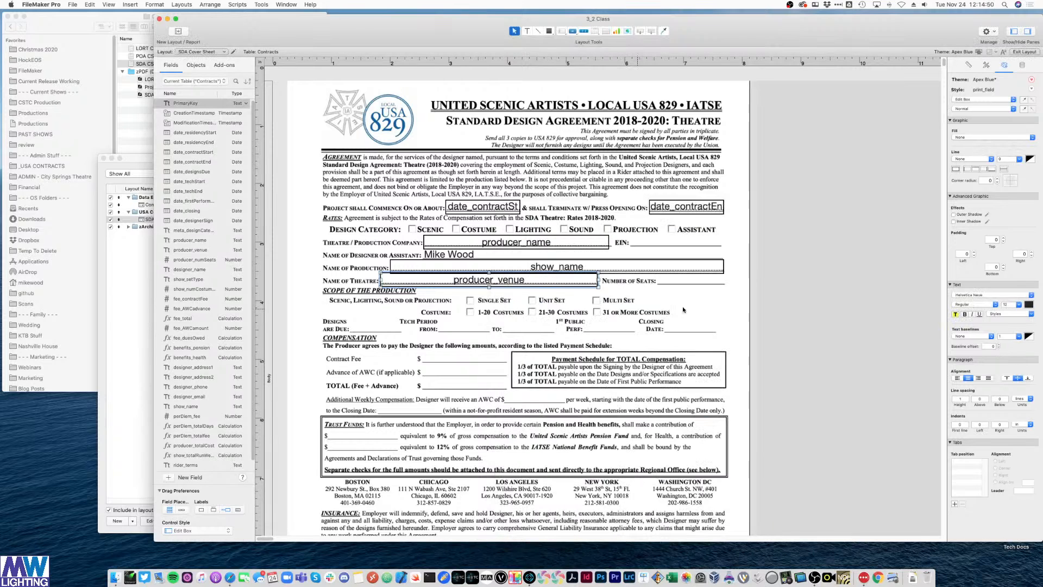
# - Copy it to the Number of Seats blank, shrink it, and set it to producer_numSeats
pyautogui.click(542, 282)
pyautogui.moveTo(543, 282); pyautogui.dragTo(670, 282)
pyautogui.moveTo(509, 282); pyautogui.dragTo(659, 282)
pyautogui.doubleClick(672, 282)
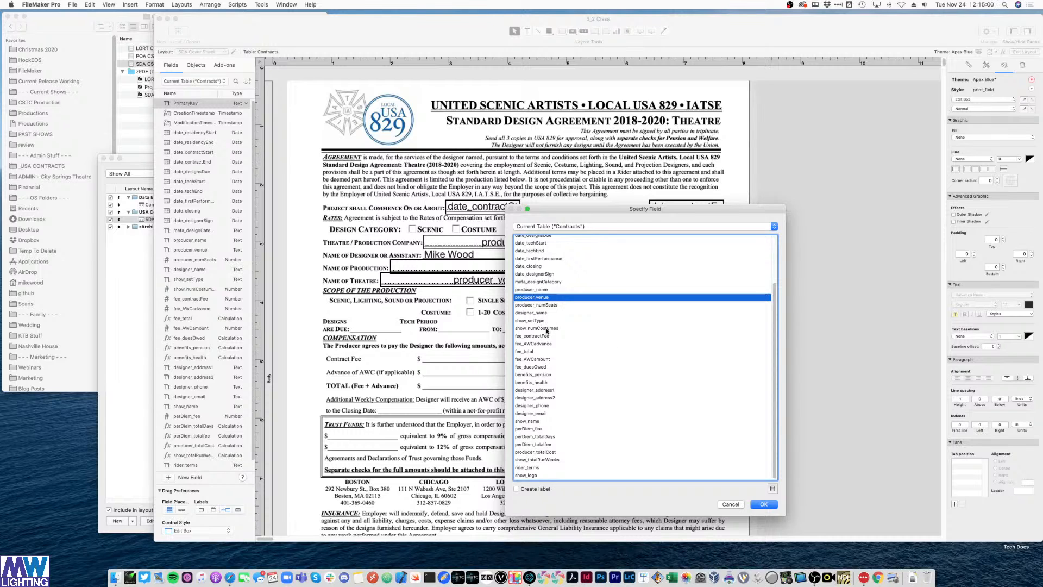
pyautogui.doubleClick(549, 305)
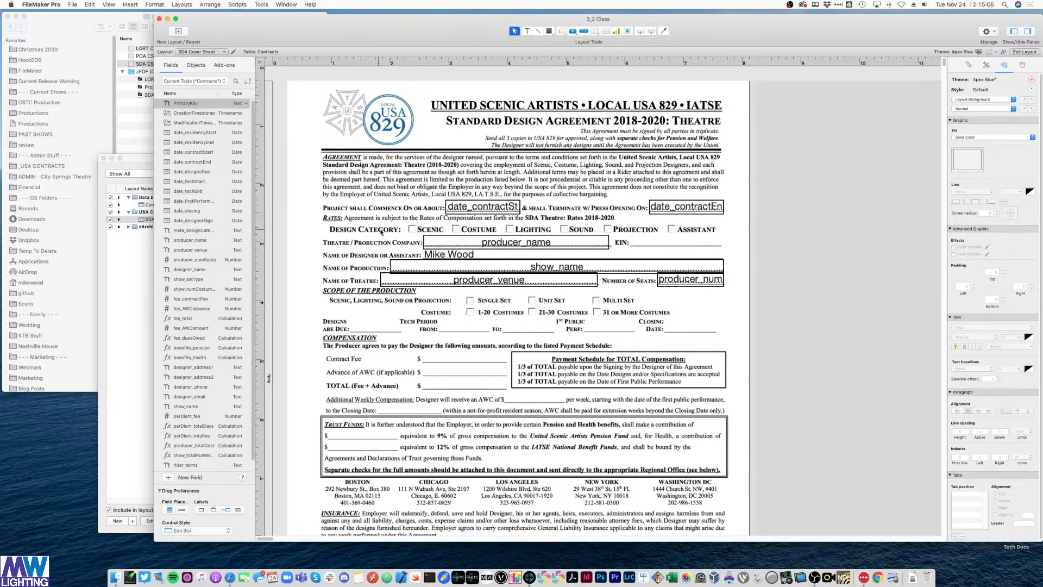
# - Duplicate date_contractStart onto the Designs Are Due line and set it to date_designsDue
pyautogui.click(485, 206)
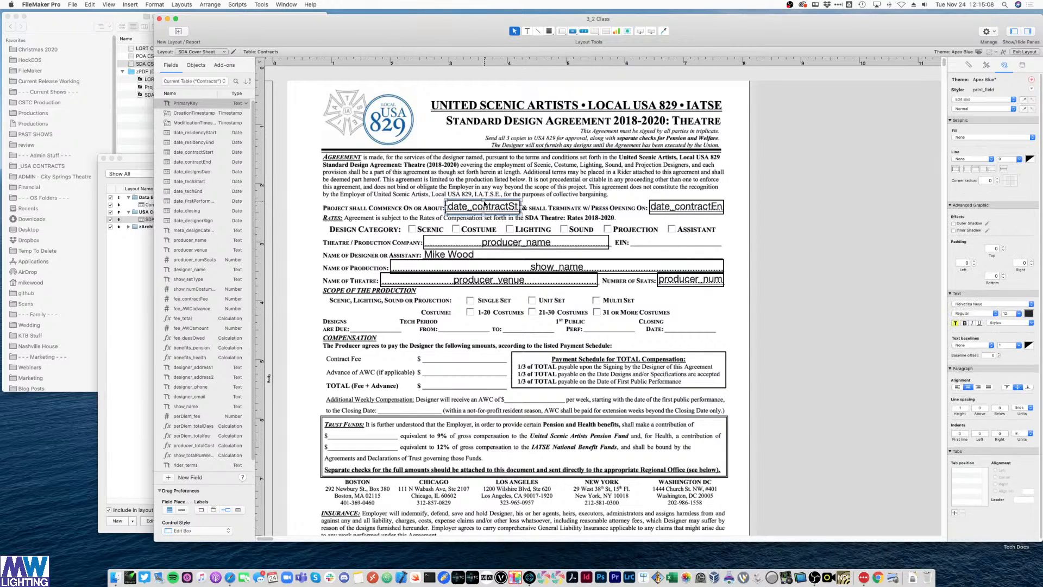
pyautogui.press('super+d')
pyautogui.moveTo(505, 216); pyautogui.dragTo(401, 327)
pyautogui.click(458, 318)
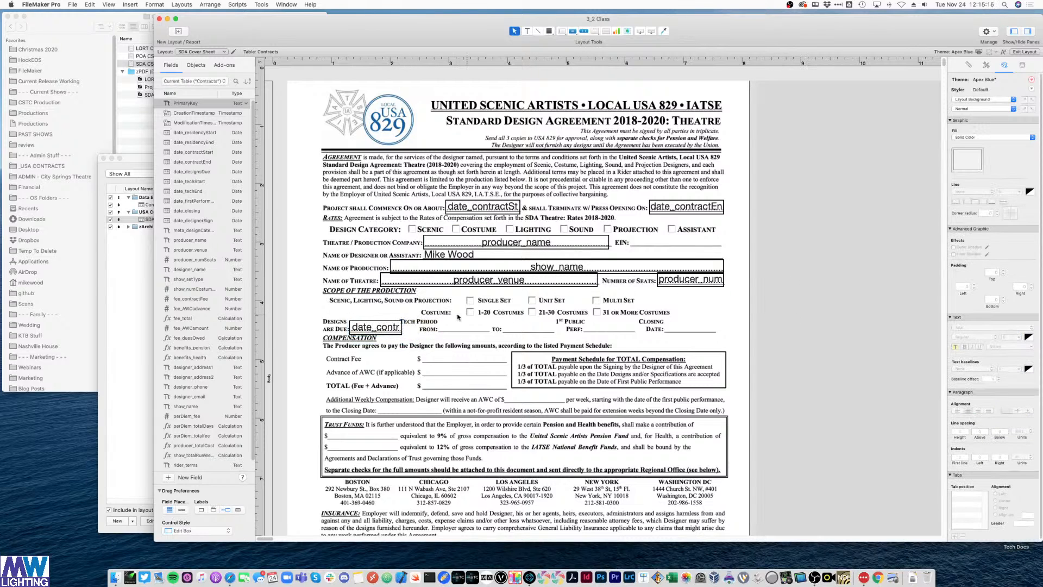
pyautogui.doubleClick(369, 329)
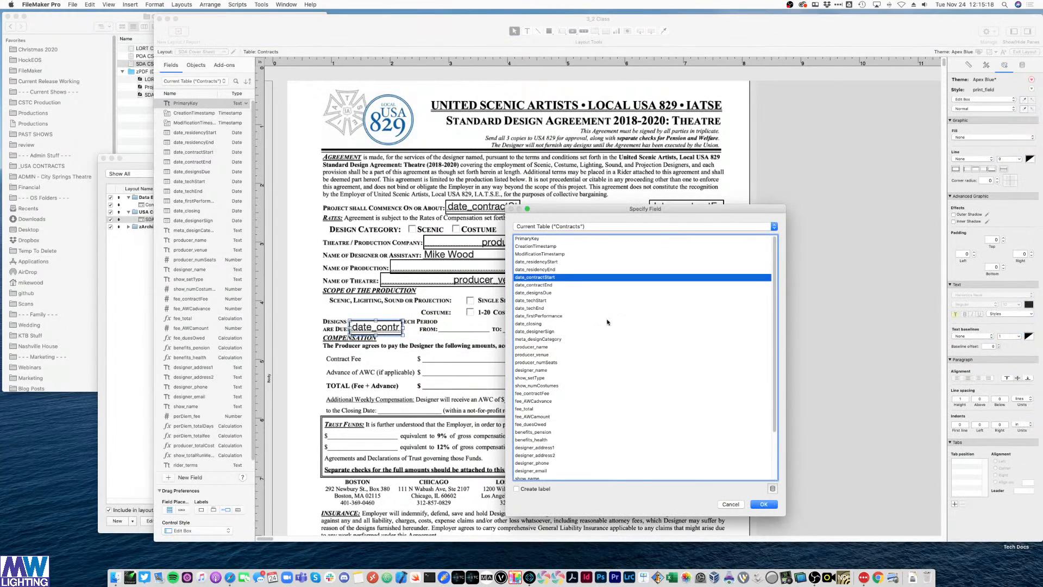
pyautogui.doubleClick(543, 293)
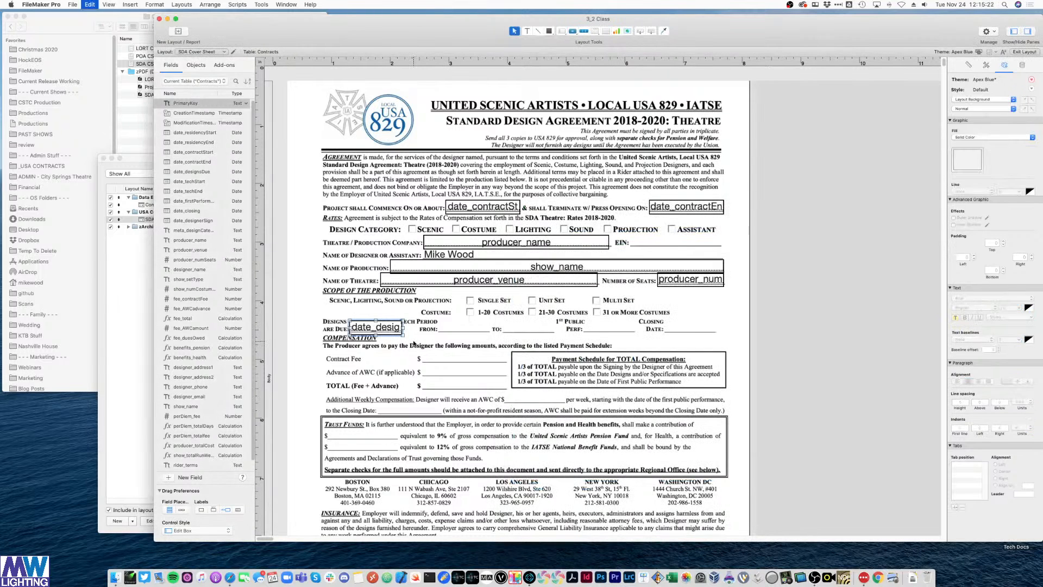
# - Add date_techStart on the From blank and date_techEnd on the To blank
pyautogui.moveTo(386, 329); pyautogui.dragTo(472, 329)
pyautogui.doubleClick(470, 329)
pyautogui.doubleClick(541, 300)
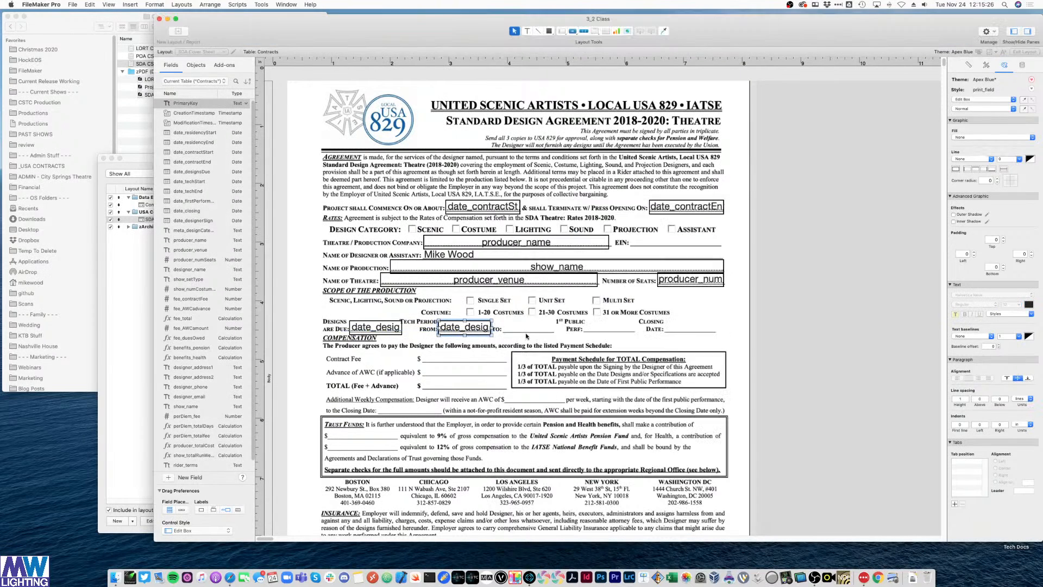
pyautogui.moveTo(475, 331); pyautogui.dragTo(542, 334)
pyautogui.doubleClick(528, 330)
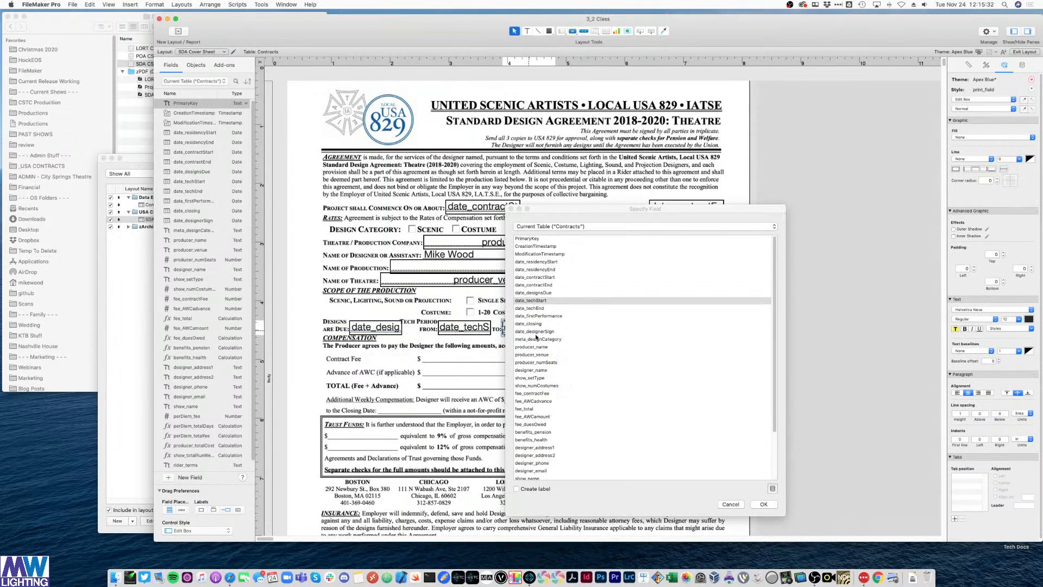
pyautogui.doubleClick(555, 322)
# - Add date_firstPerformance on the Perf blank and date_closing on the Closing Date blank
pyautogui.click(785, 313)
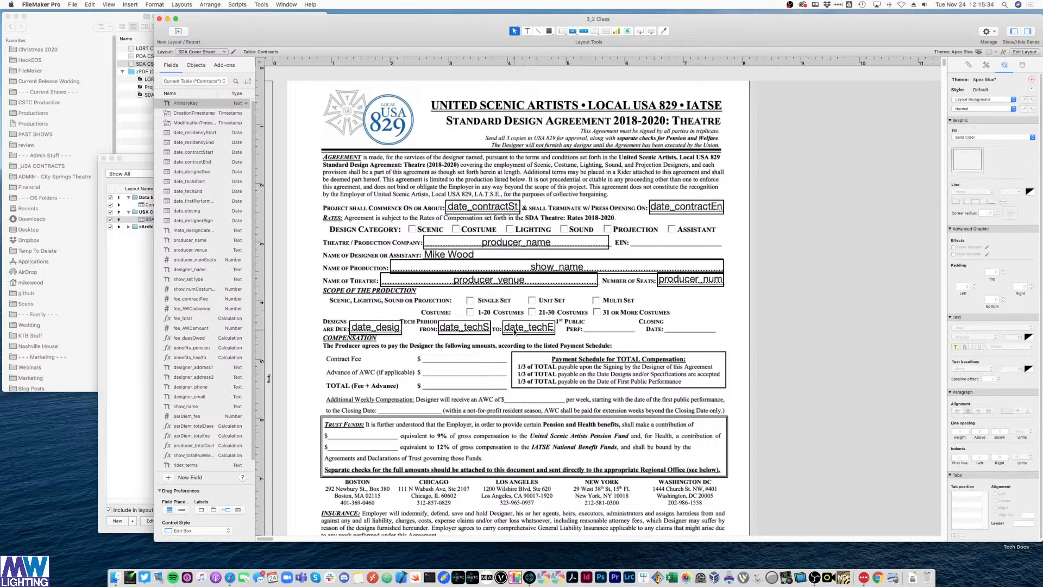
pyautogui.click(515, 331)
pyautogui.press('super+d')
pyautogui.moveTo(515, 332); pyautogui.dragTo(628, 334)
pyautogui.doubleClick(627, 333)
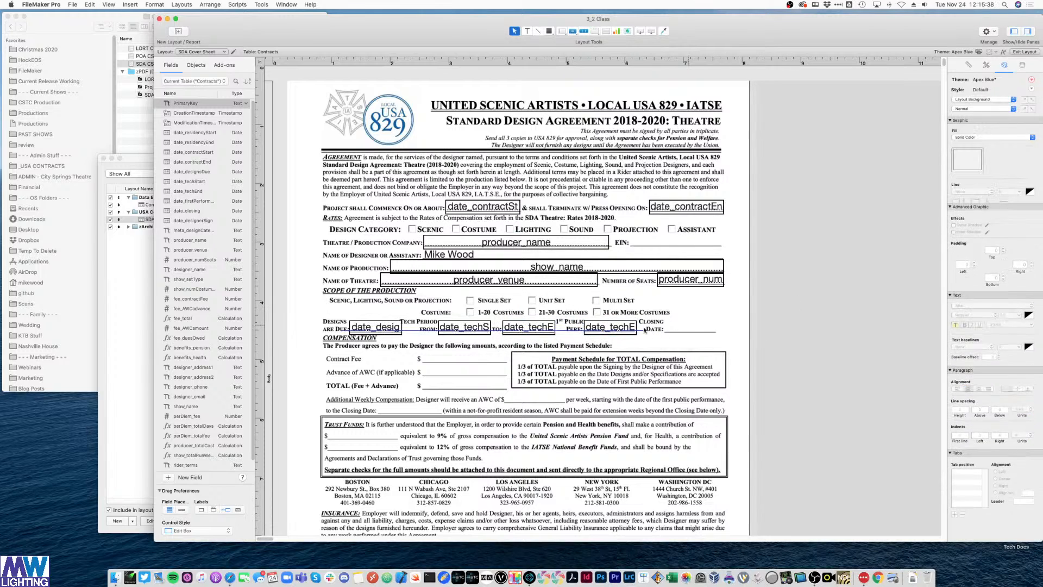
pyautogui.doubleClick(544, 317)
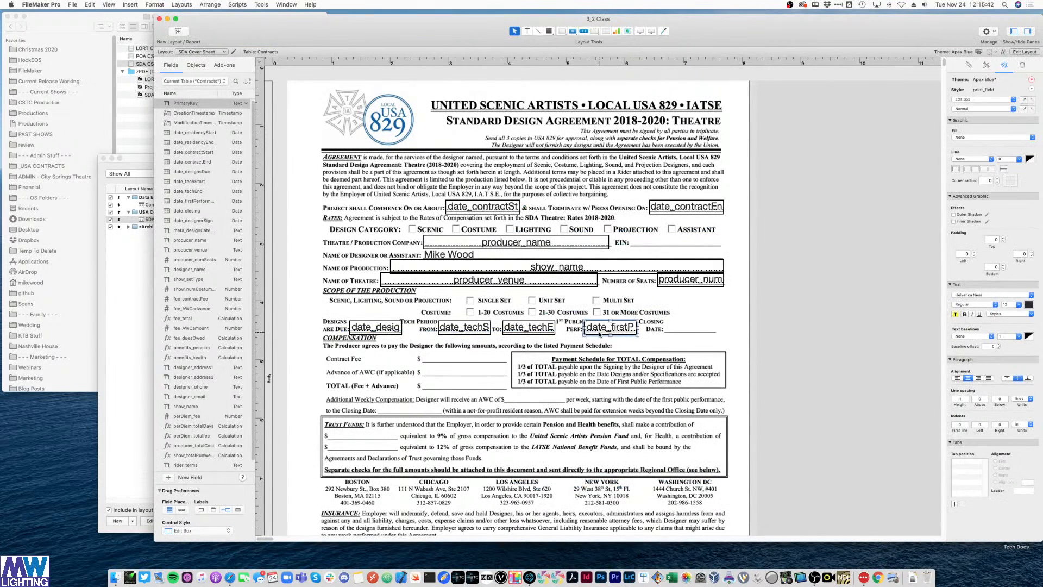
pyautogui.press('super+d')
pyautogui.moveTo(600, 334); pyautogui.dragTo(699, 330)
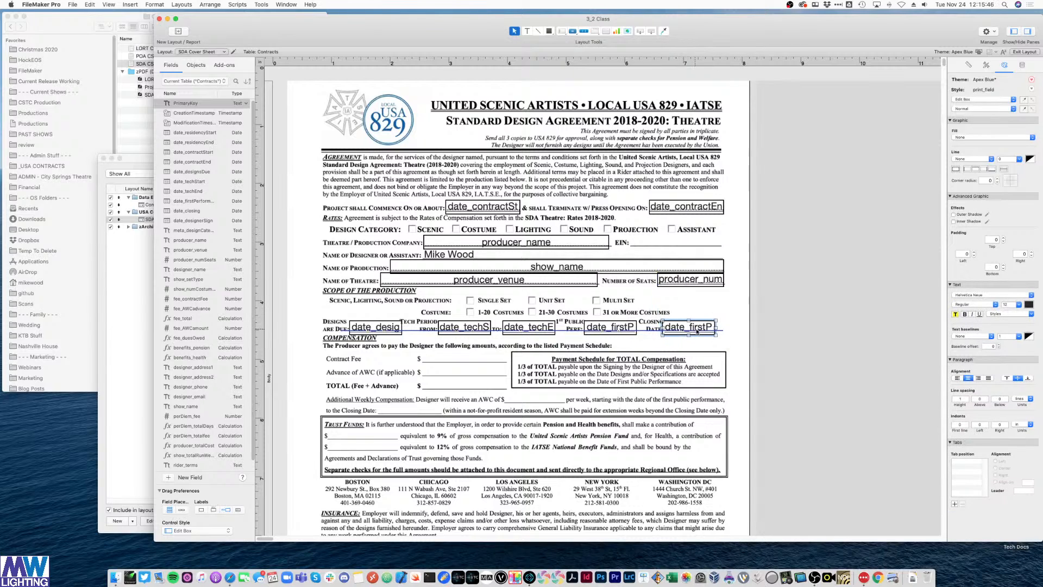
pyautogui.doubleClick(700, 328)
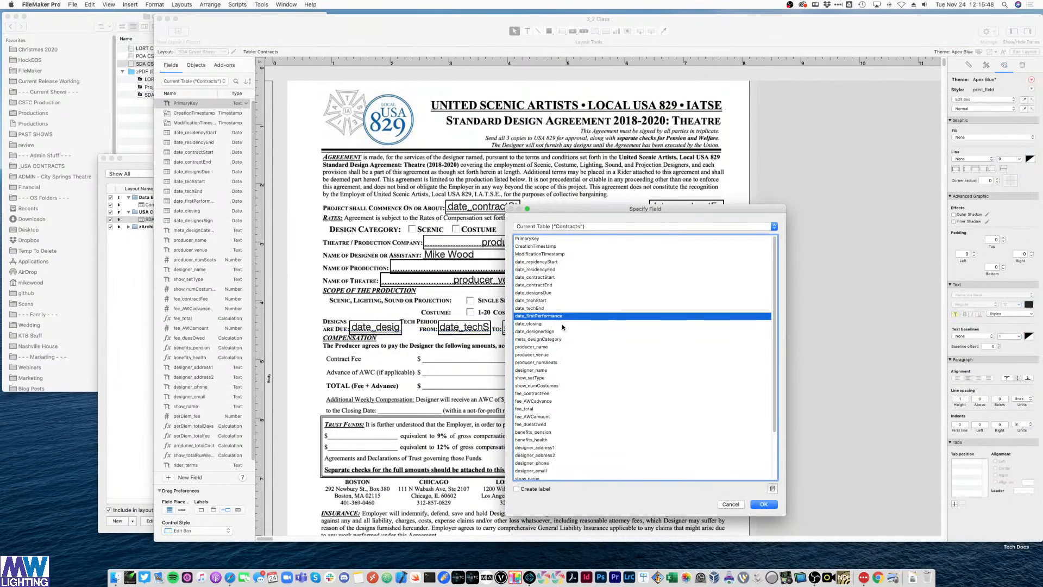
pyautogui.doubleClick(537, 325)
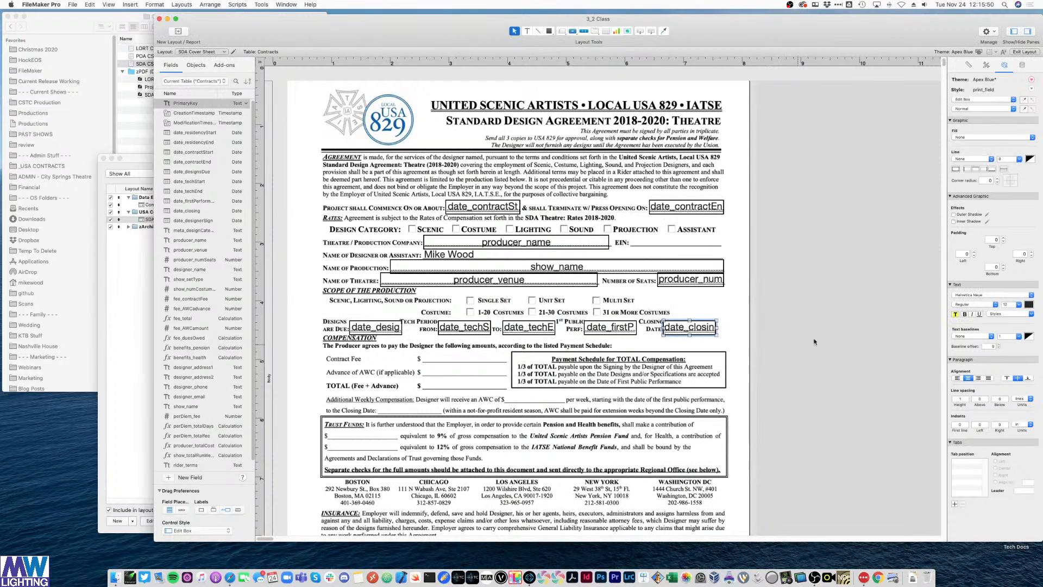
# - Copy the designs-due field, widen it, set it to fee_total and move it to the TOTAL line
pyautogui.moveTo(381, 330); pyautogui.dragTo(445, 360)
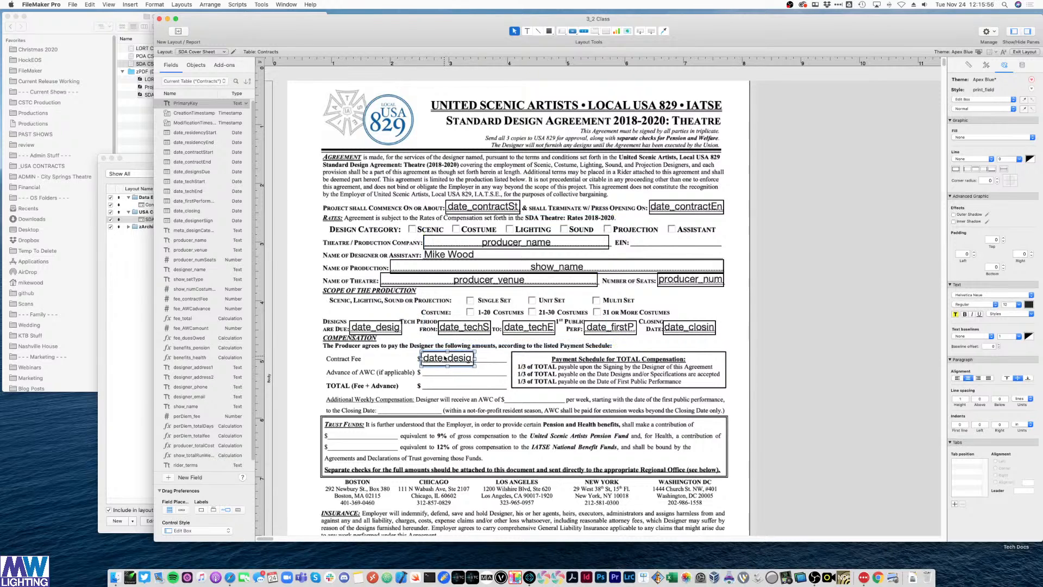
pyautogui.moveTo(475, 358); pyautogui.dragTo(508, 356)
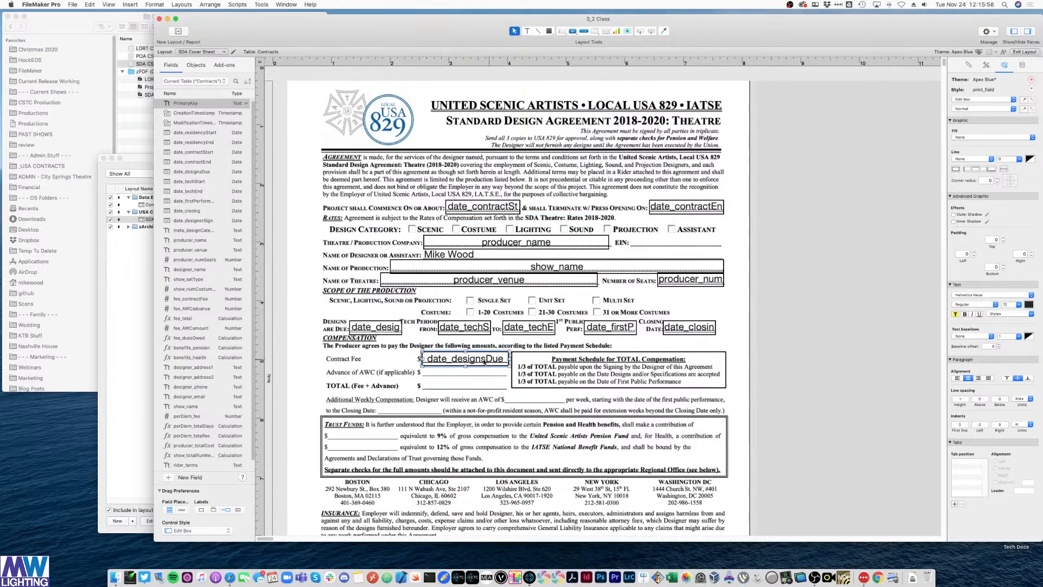
pyautogui.doubleClick(495, 359)
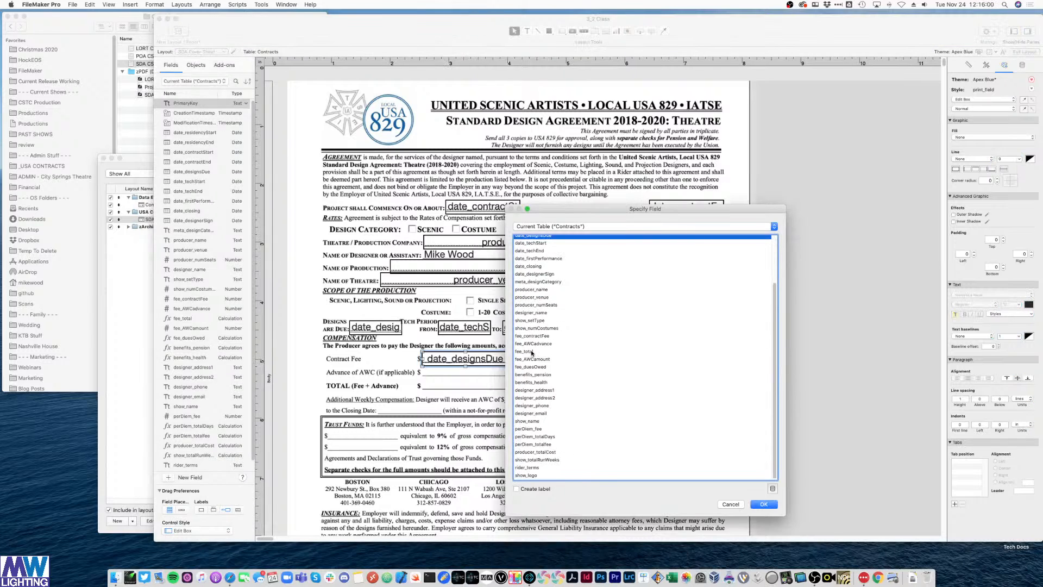
pyautogui.doubleClick(532, 352)
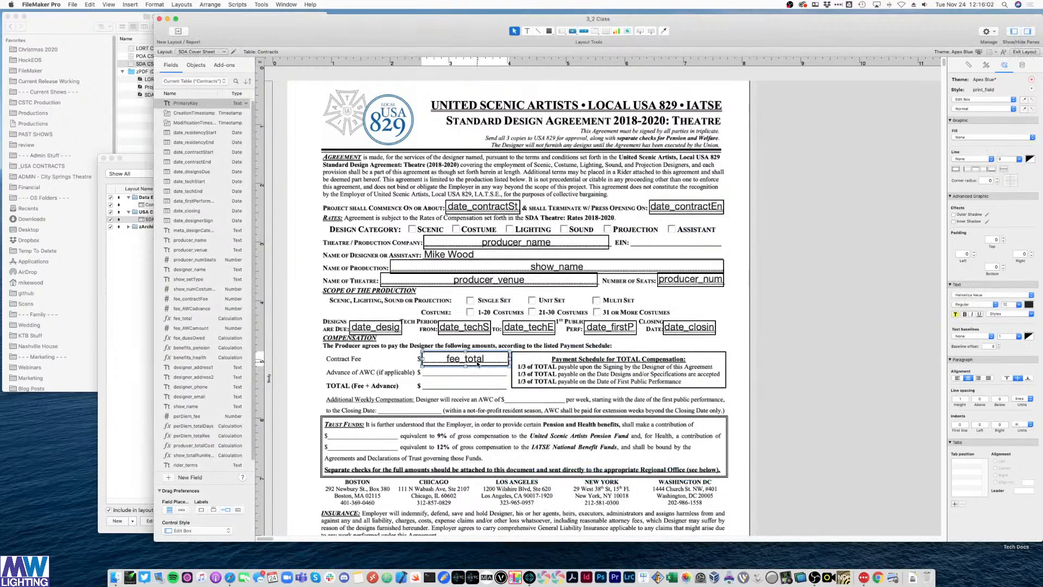
pyautogui.moveTo(479, 359); pyautogui.dragTo(480, 388)
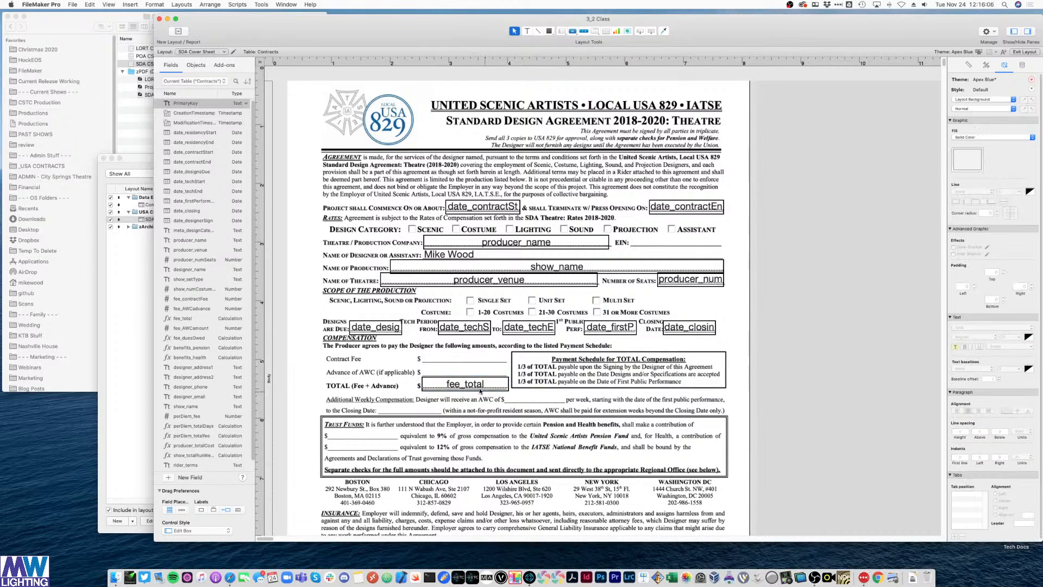
# - Duplicate fields to add fee_AWCadvance on the Advance of AWC line and fee_contractFee on Contract Fee
pyautogui.press('super+d')
pyautogui.moveTo(475, 392); pyautogui.dragTo(469, 372)
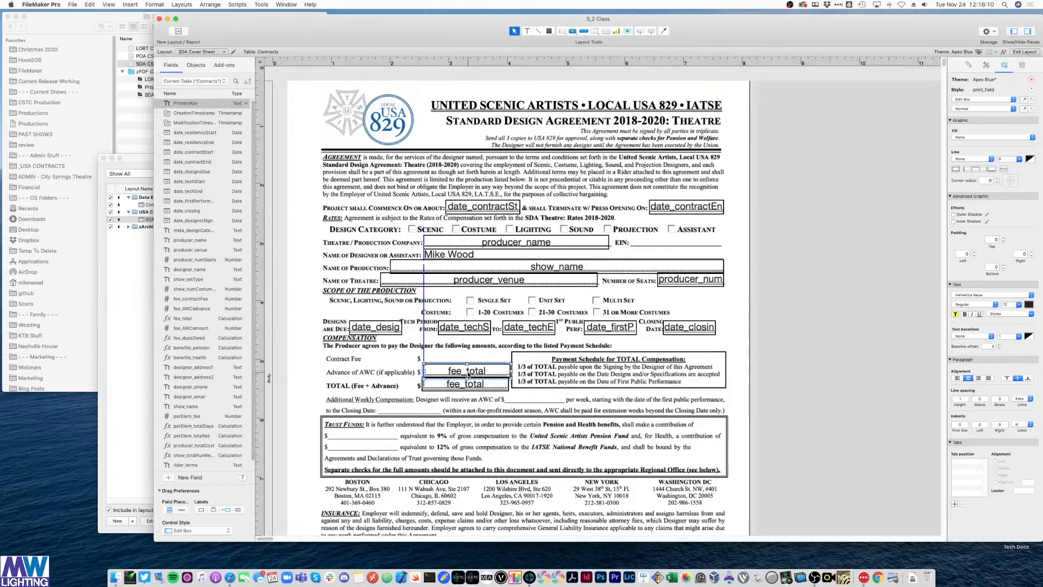
pyautogui.doubleClick(468, 371)
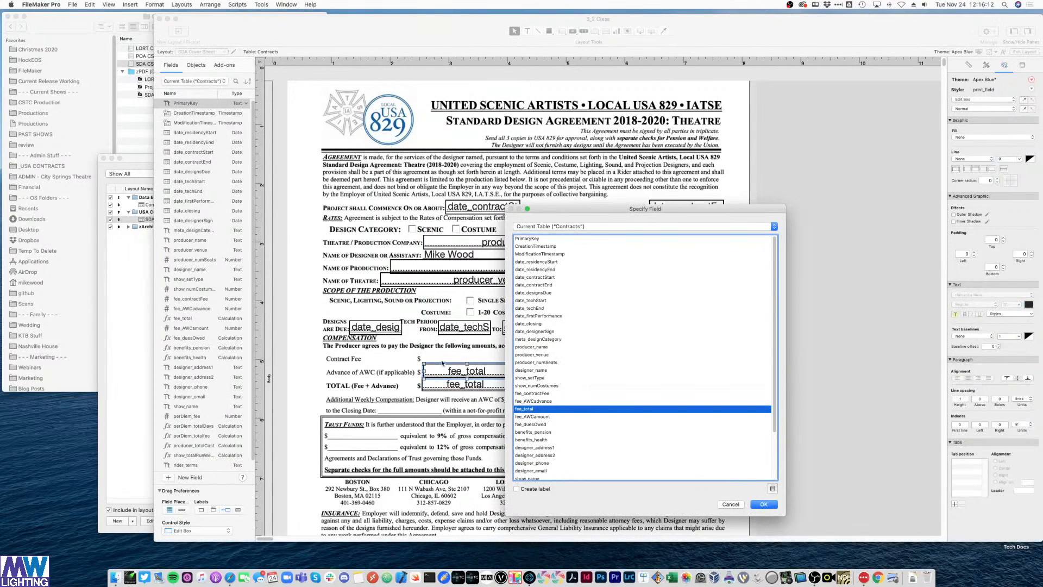
pyautogui.doubleClick(543, 401)
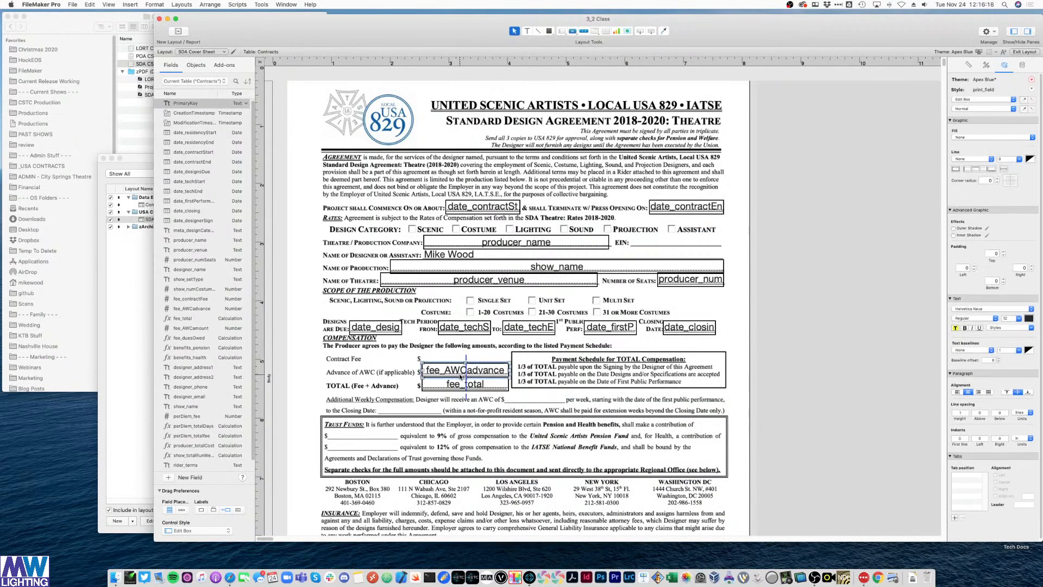
pyautogui.click(809, 328)
pyautogui.click(475, 372)
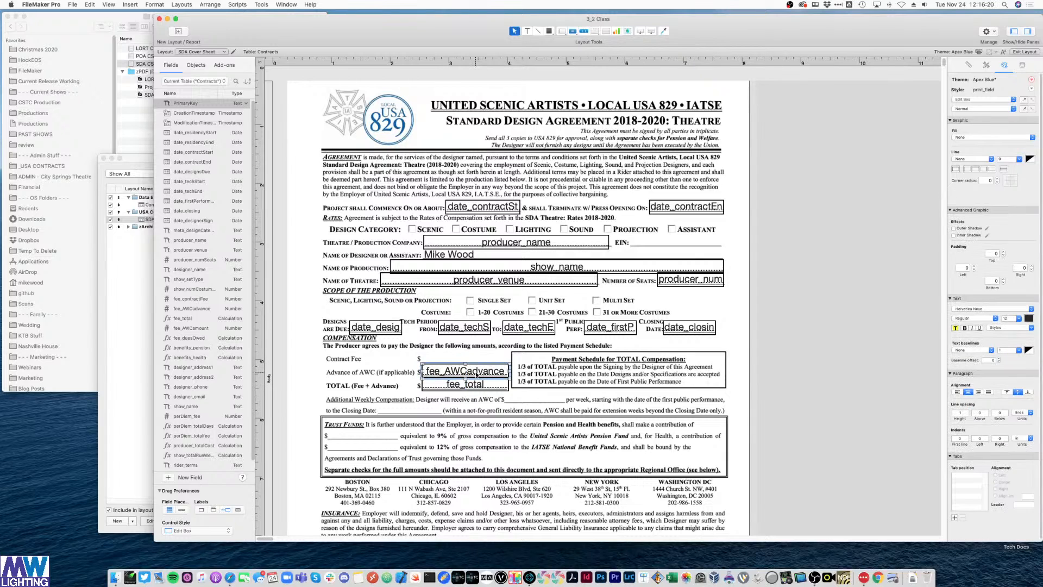
pyautogui.press('super+d')
pyautogui.moveTo(492, 380)
pyautogui.mouseDown()
pyautogui.moveTo(489, 348)
pyautogui.moveTo(488, 360)
pyautogui.mouseUp()
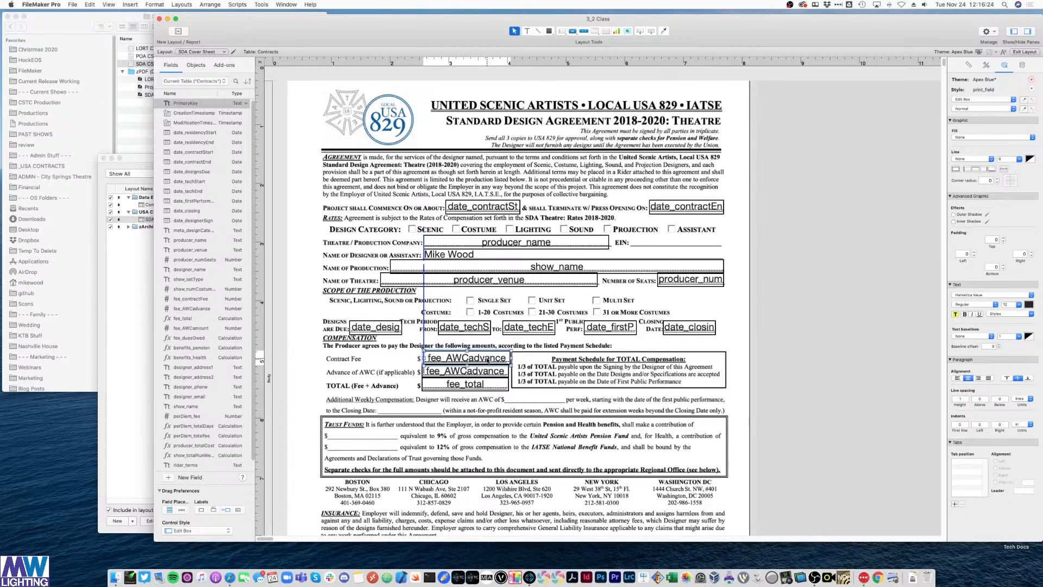
pyautogui.doubleClick(487, 359)
pyautogui.doubleClick(538, 393)
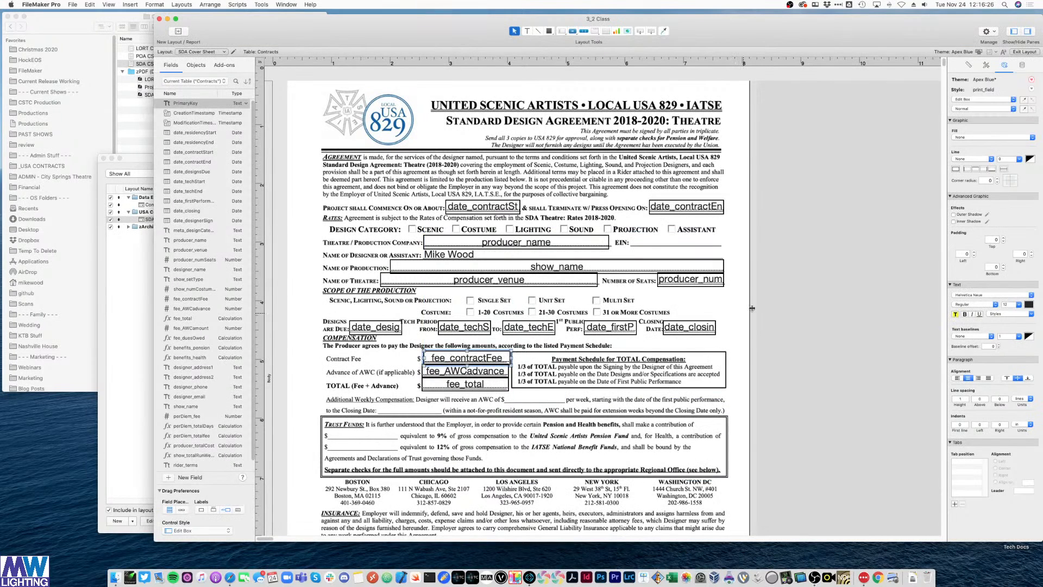
# - Copy fee_total to the weekly AWC blank as fee_AWCamount, narrowed to fit
pyautogui.click(794, 300)
pyautogui.scroll(-2, 766, 341)
pyautogui.scroll(-1, 766, 341)
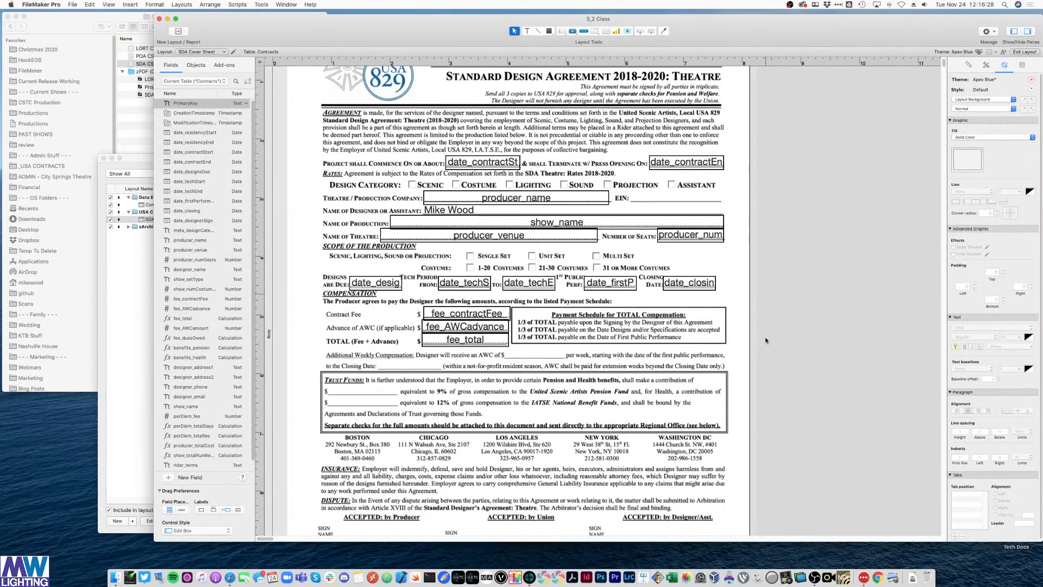
pyautogui.click(450, 343)
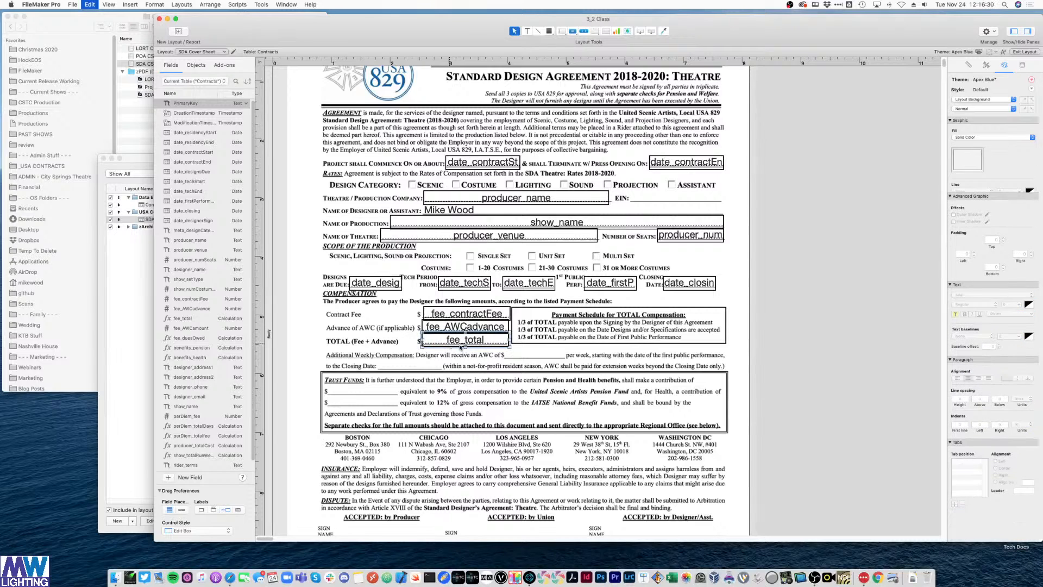
pyautogui.moveTo(450, 344); pyautogui.dragTo(534, 358)
pyautogui.doubleClick(535, 356)
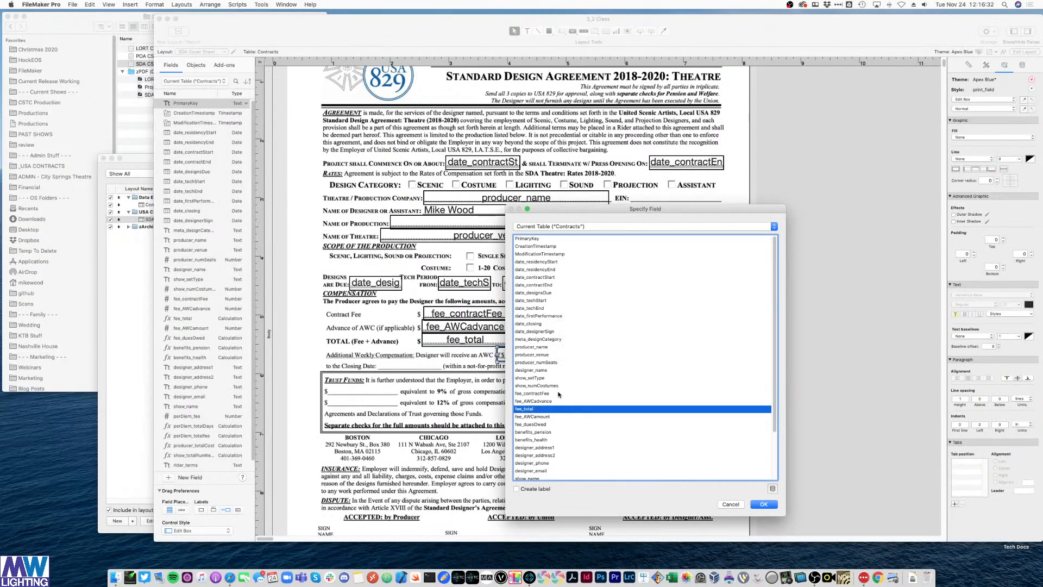
pyautogui.doubleClick(534, 418)
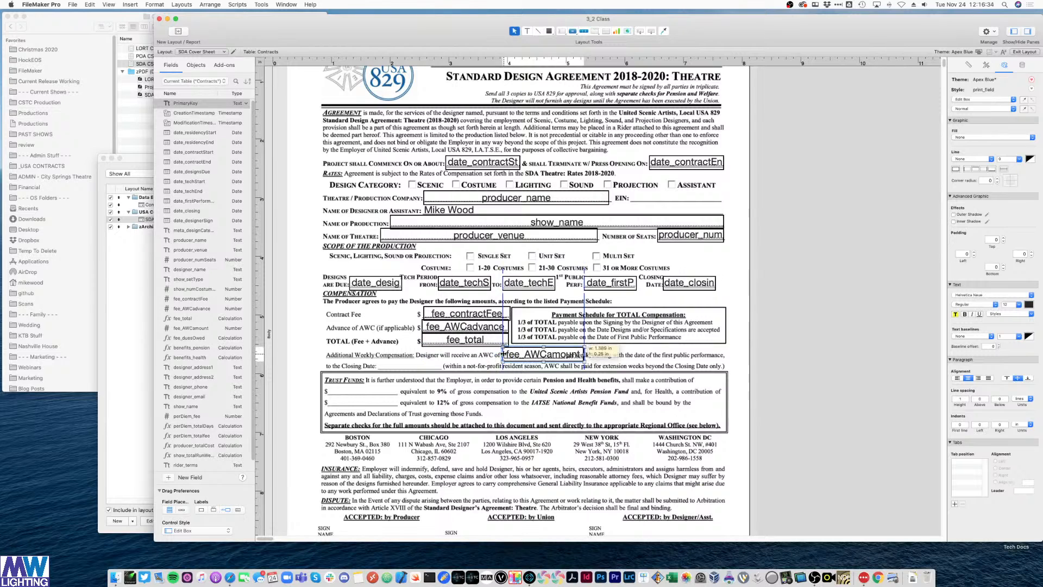
pyautogui.moveTo(584, 354); pyautogui.dragTo(569, 354)
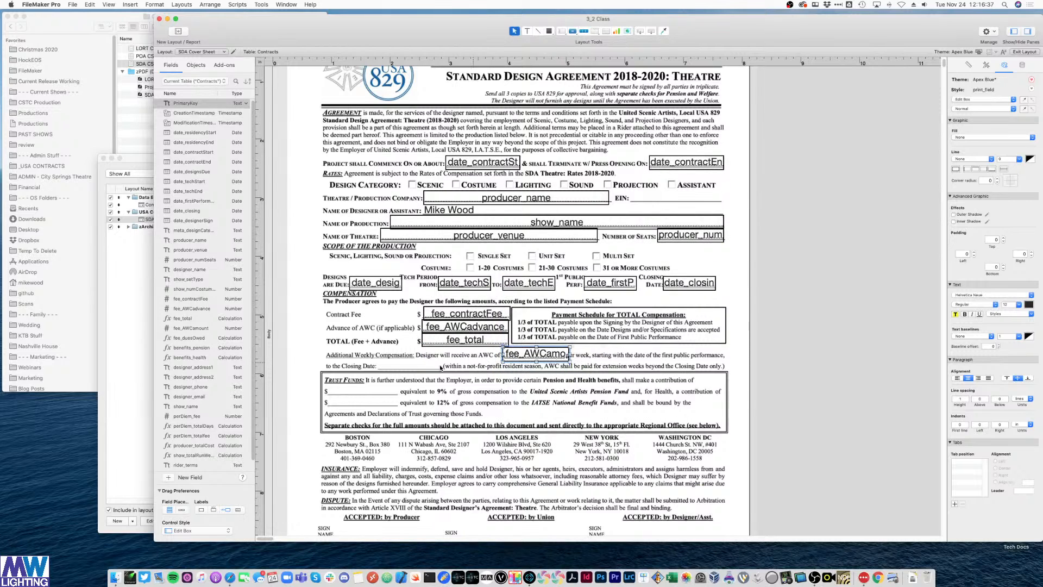
# - Place date_closing copies after 'to the Closing Date:' and on the first Trust Funds blank
pyautogui.click(824, 264)
pyautogui.click(696, 284)
pyautogui.press('super+d')
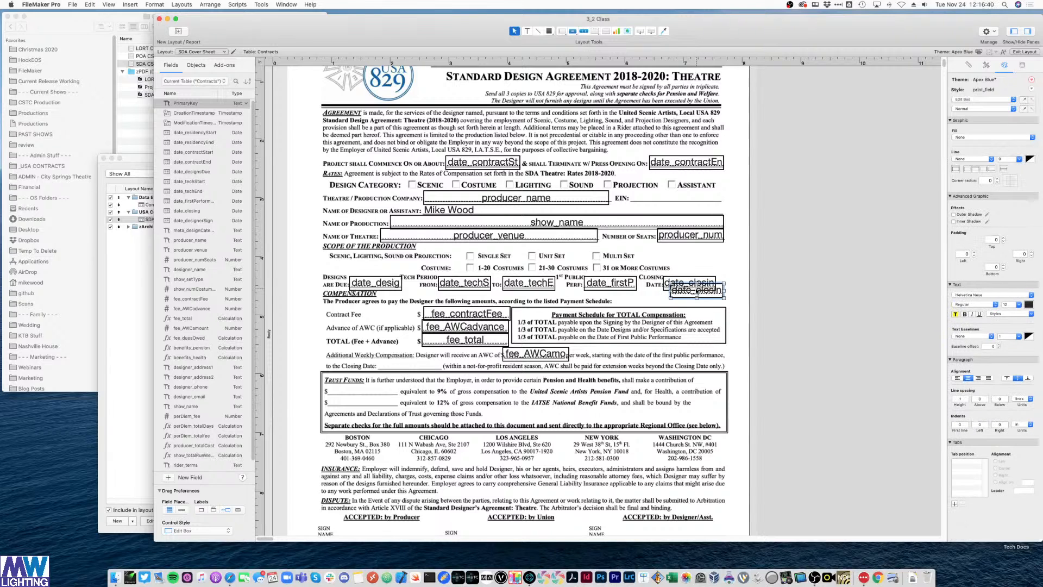
pyautogui.moveTo(697, 292); pyautogui.dragTo(439, 367)
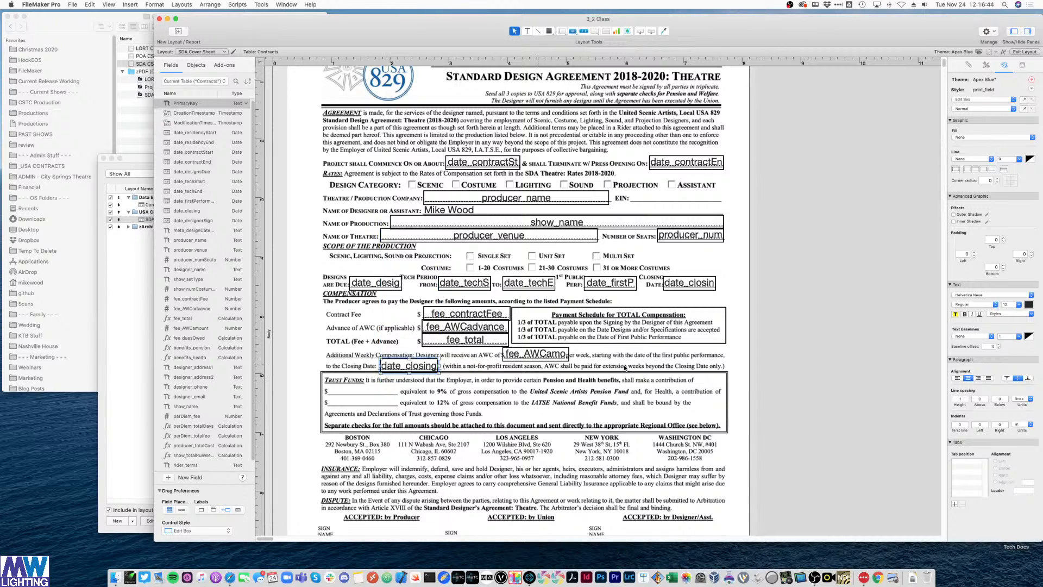
pyautogui.click(625, 368)
pyautogui.scroll(-2, 462, 370)
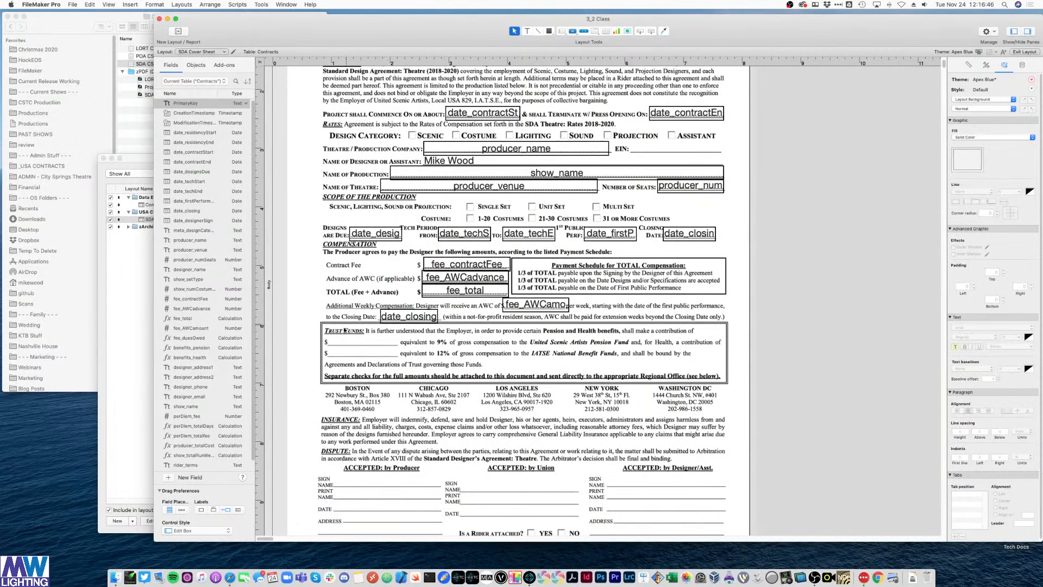
pyautogui.click(416, 317)
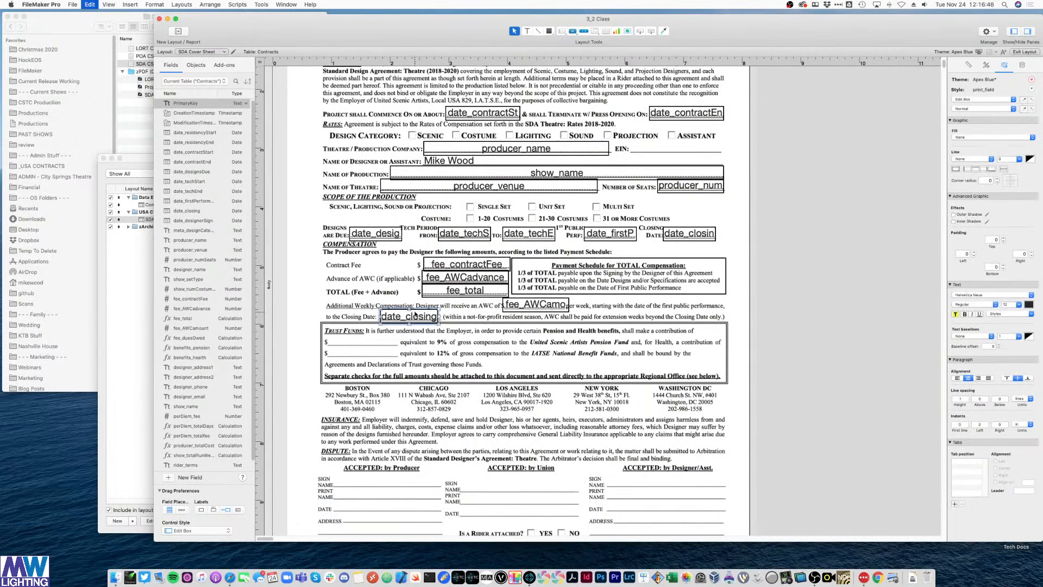
pyautogui.moveTo(416, 317); pyautogui.dragTo(390, 342)
# - Set the Trust Funds field to benefits_pension, duplicate it onto the second $ blank, and nudge both up
pyautogui.doubleClick(389, 342)
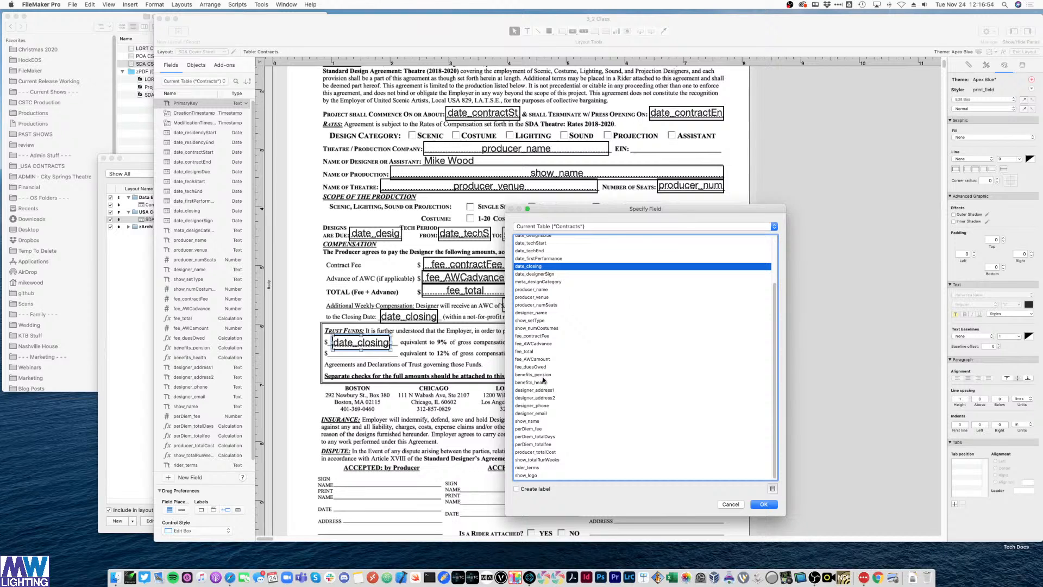
pyautogui.doubleClick(544, 375)
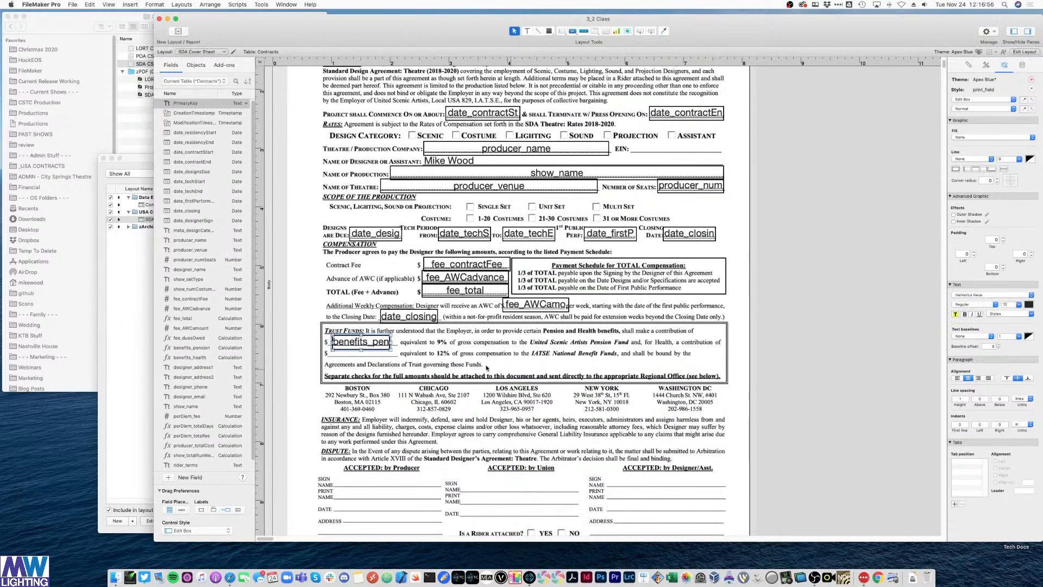
pyautogui.moveTo(367, 349); pyautogui.dragTo(368, 358)
pyautogui.click(368, 345)
pyautogui.press('Up')
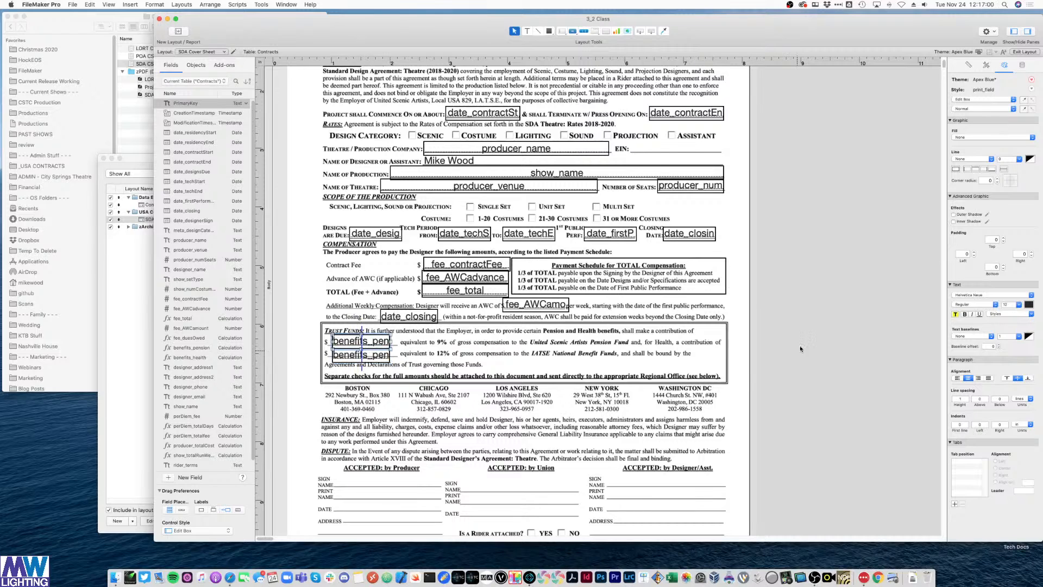
pyautogui.click(801, 348)
pyautogui.click(360, 358)
pyautogui.press('Up')
pyautogui.press('Up')
pyautogui.press('Up')
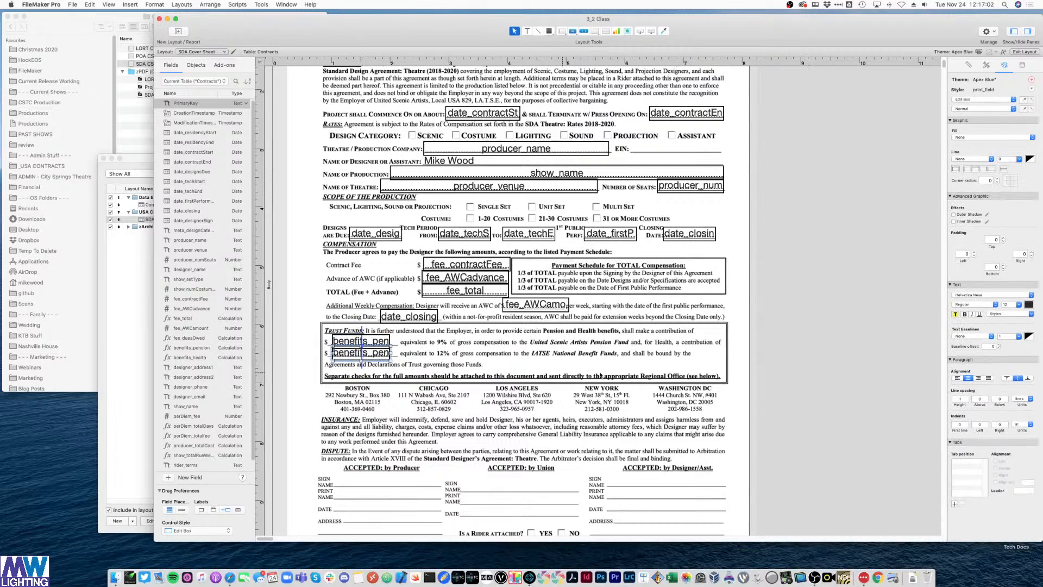
pyautogui.click(805, 302)
# - Align the lower copy about 2 px higher and switch it to benefits_health
pyautogui.click(368, 345)
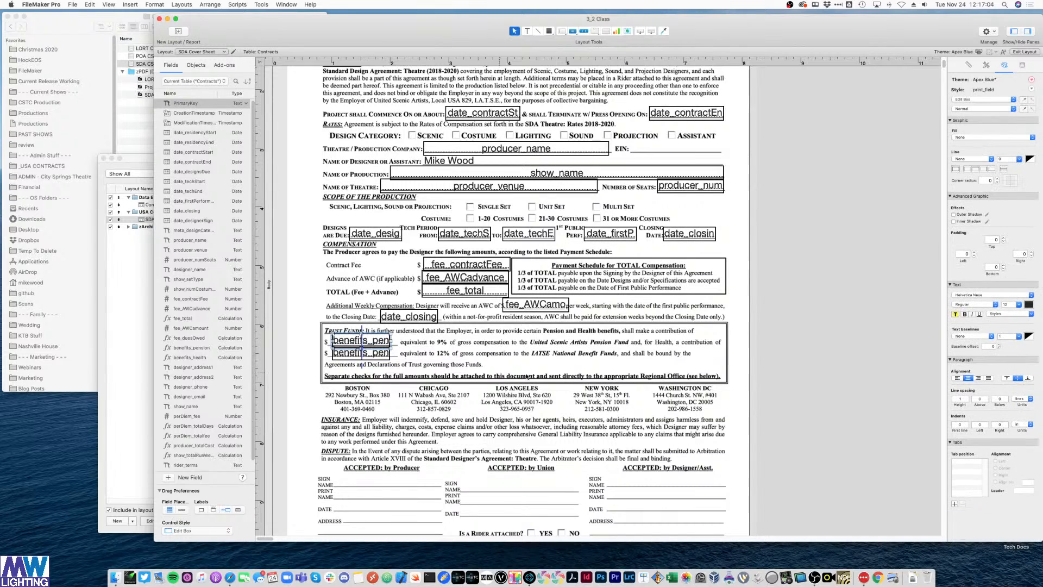
pyautogui.click(792, 291)
pyautogui.click(371, 356)
pyautogui.press('Up')
pyautogui.click(758, 334)
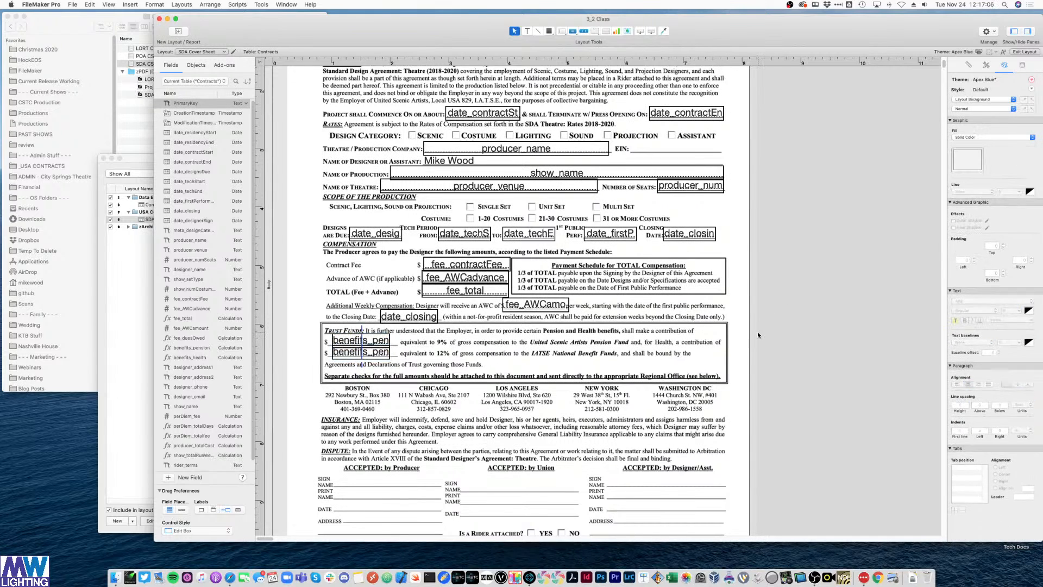
pyautogui.doubleClick(363, 356)
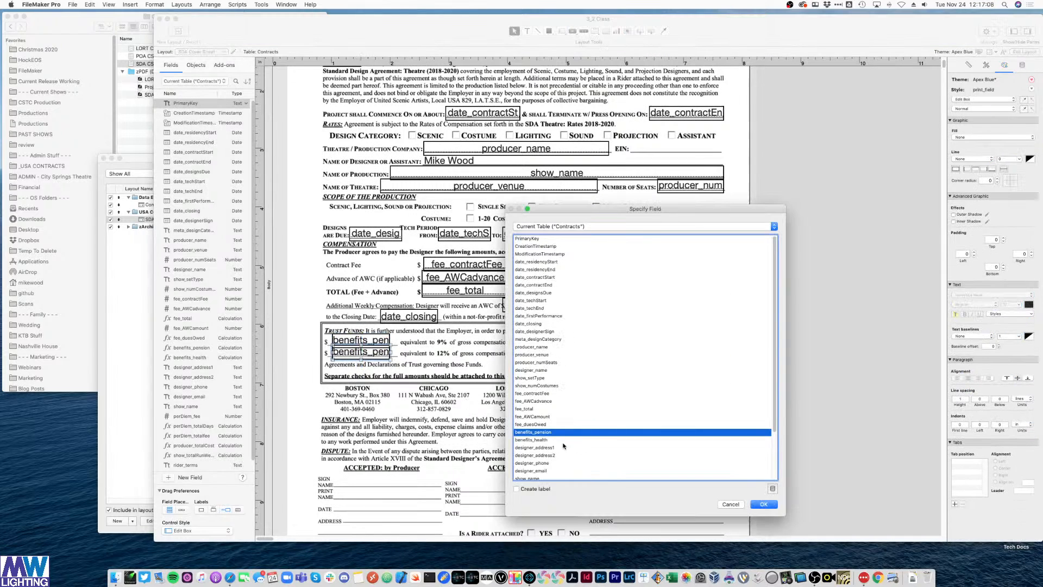
pyautogui.doubleClick(546, 440)
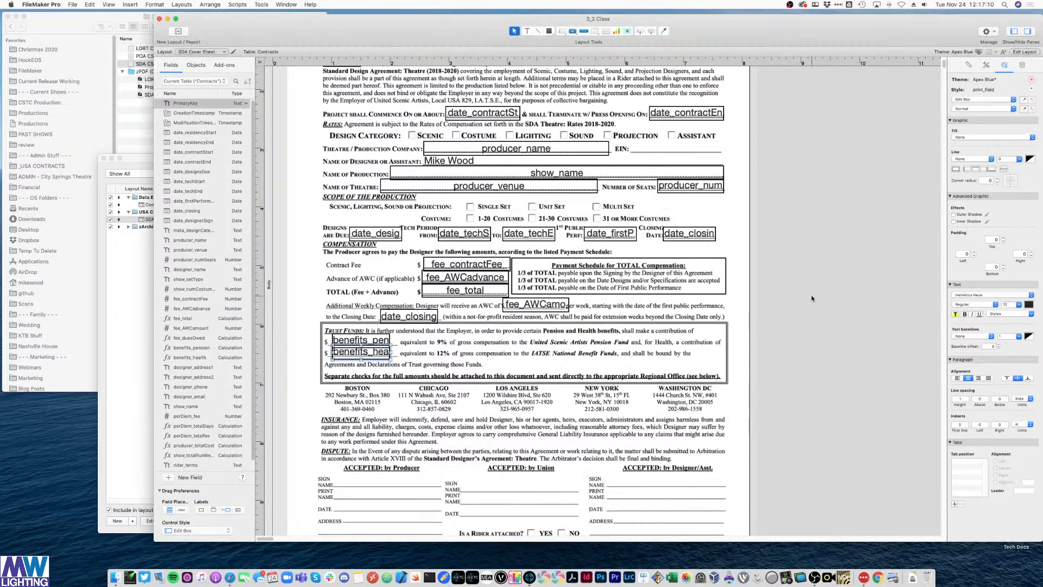
pyautogui.click(811, 294)
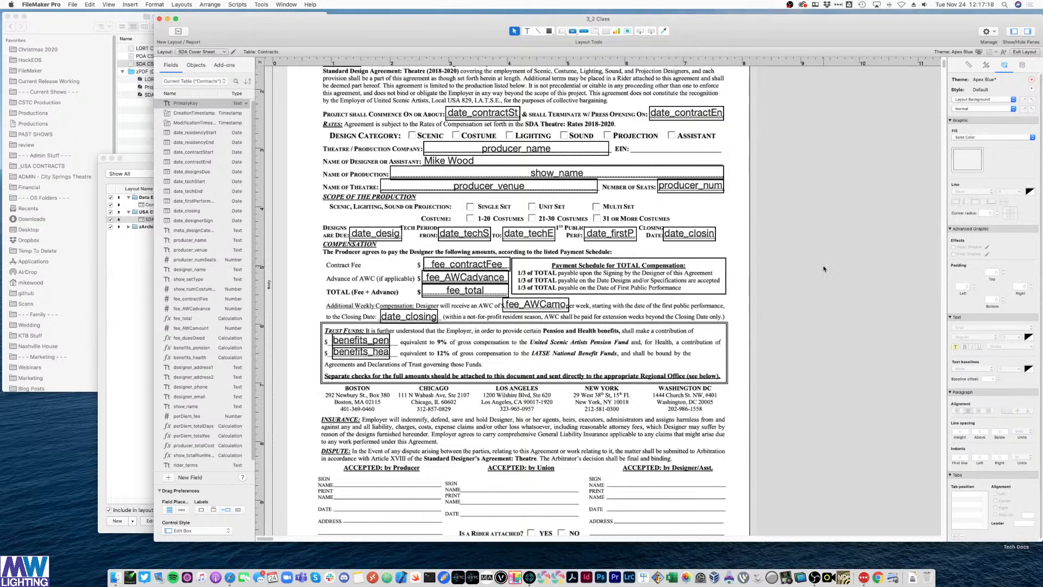
# - Place a designer_address1 field on the ADDRESS line, widened along the line
pyautogui.scroll(-5, 824, 265)
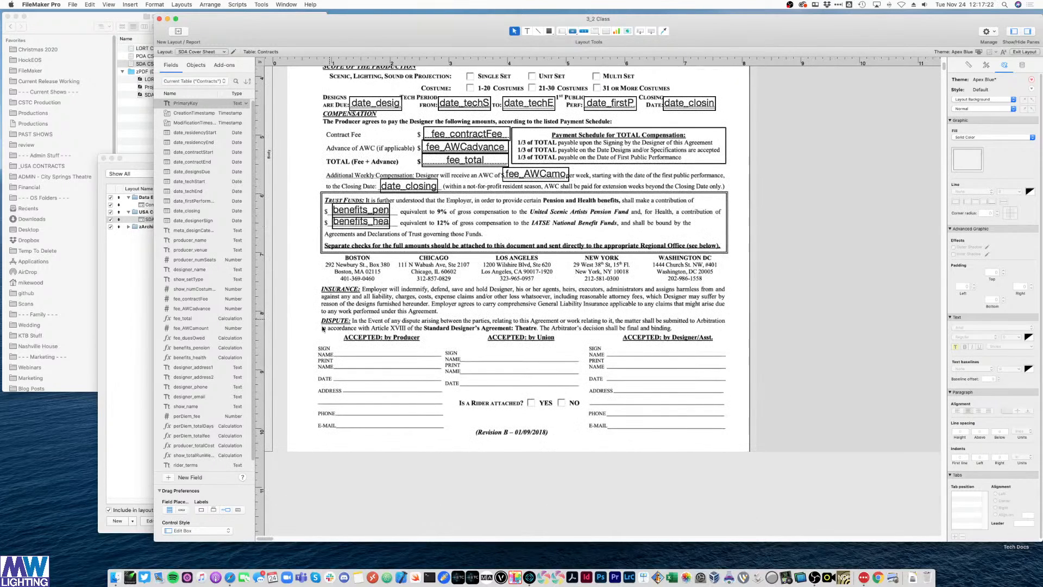
pyautogui.moveTo(358, 210); pyautogui.dragTo(655, 389)
pyautogui.doubleClick(654, 390)
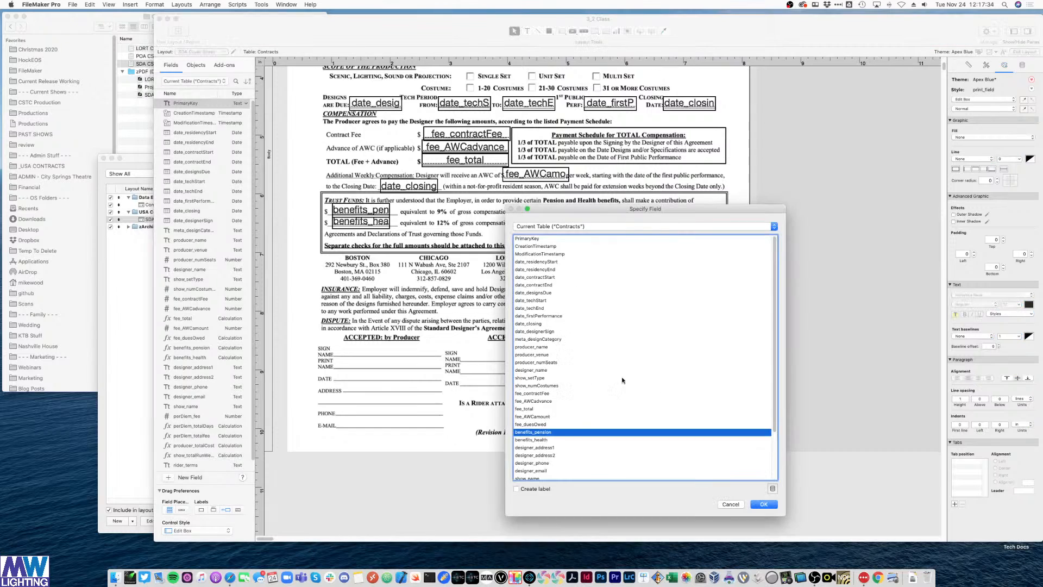
pyautogui.scroll(-5, 621, 379)
pyautogui.doubleClick(545, 392)
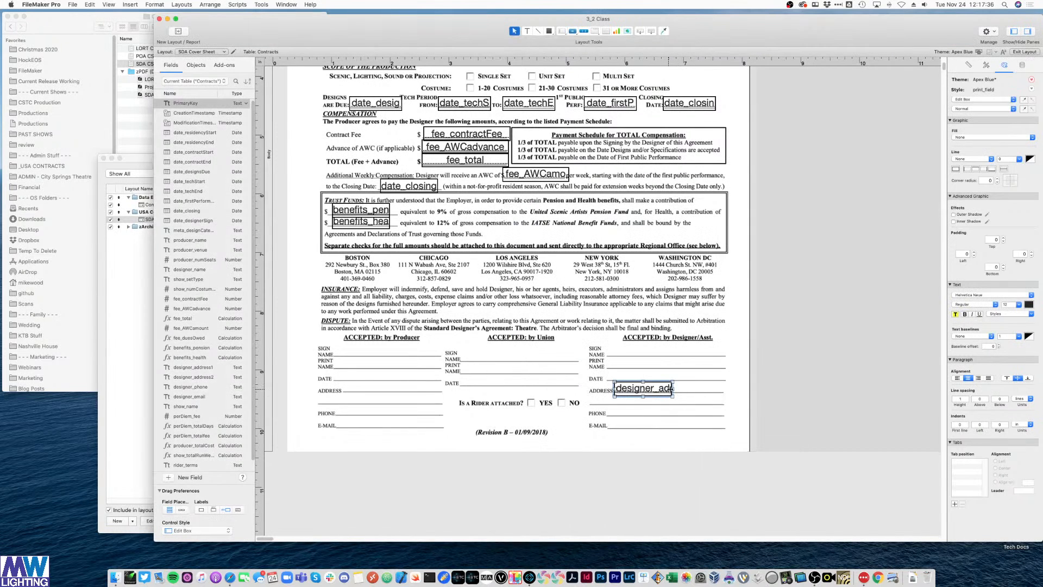
pyautogui.moveTo(672, 390); pyautogui.dragTo(723, 390)
pyautogui.click(707, 383)
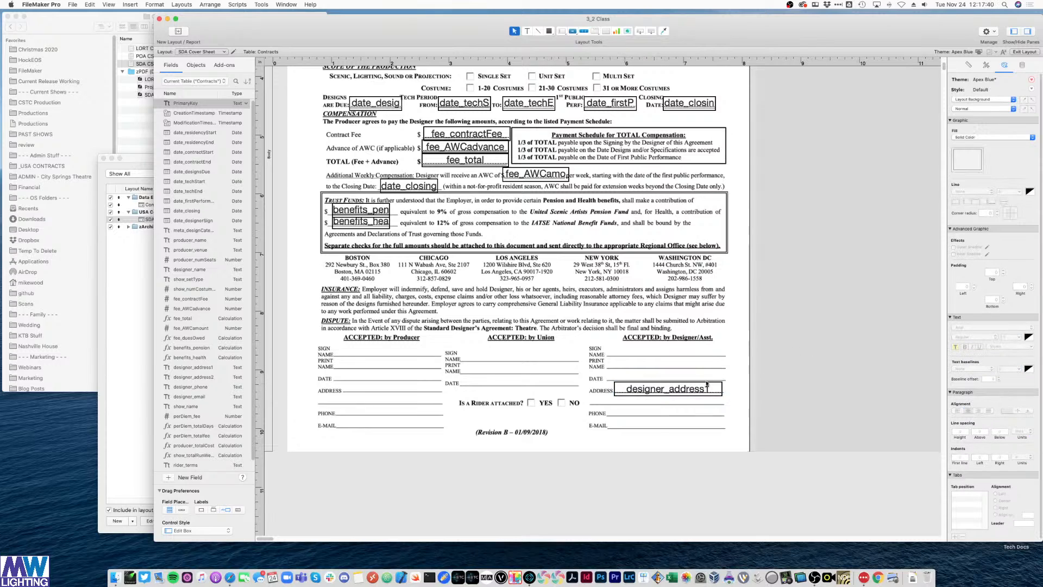
pyautogui.click(665, 391)
pyautogui.press('Up')
pyautogui.click(816, 356)
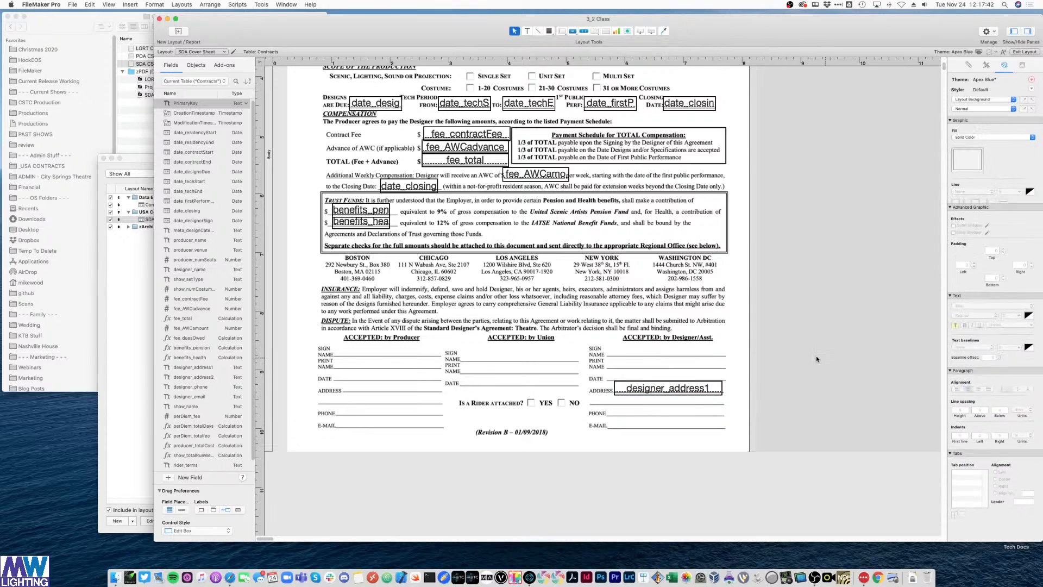
# - Duplicate the address field onto the second address line, widened to match the one above
pyautogui.click(647, 394)
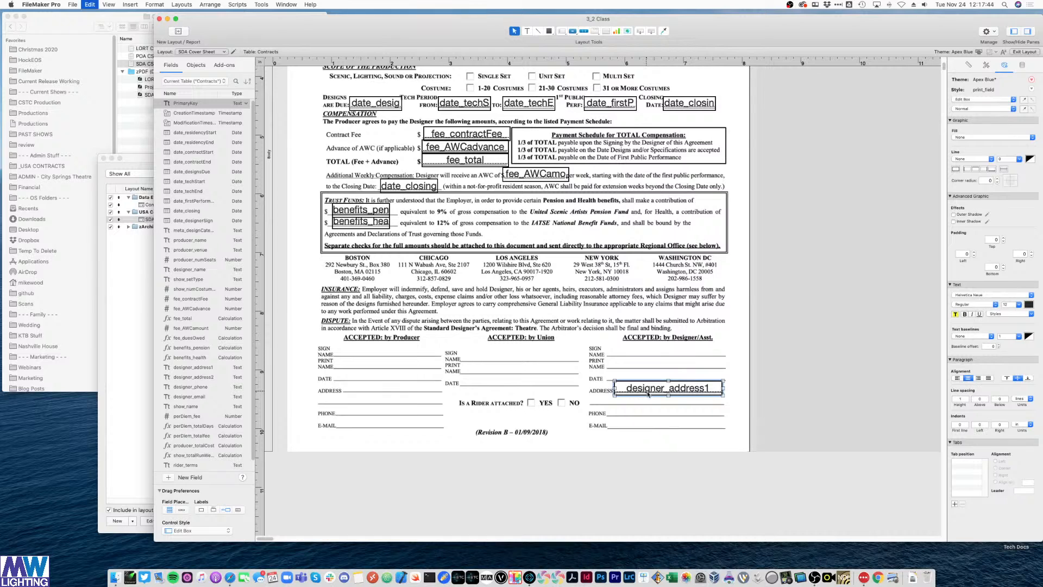
pyautogui.moveTo(647, 393); pyautogui.dragTo(621, 403)
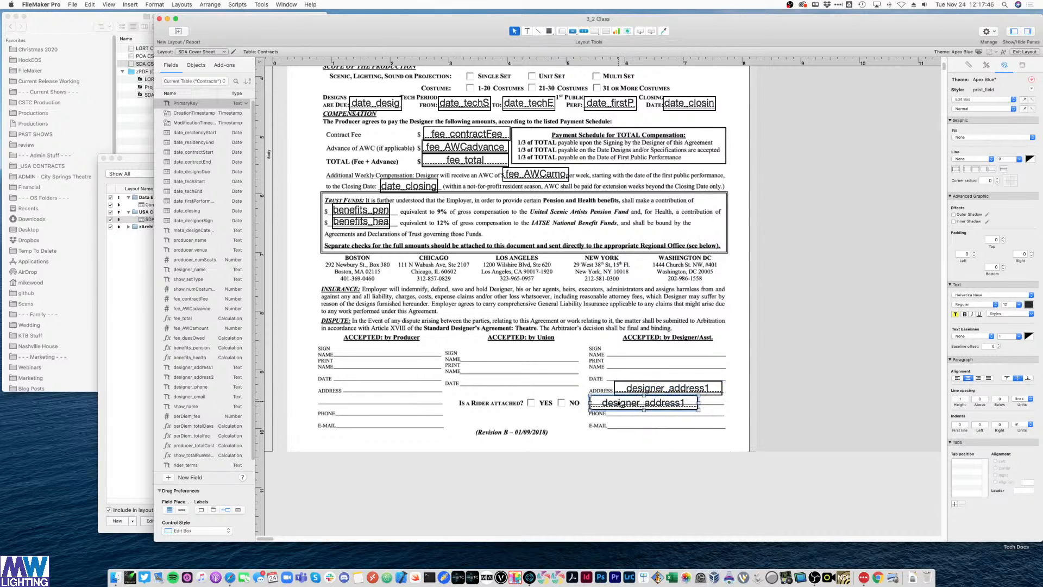
pyautogui.press('Up')
pyautogui.press('Up')
pyautogui.press('Up')
pyautogui.press('Up')
pyautogui.moveTo(699, 399); pyautogui.dragTo(664, 414)
pyautogui.click(739, 398)
# - Switch a copy to designer_phone and fit it on the PHONE line
pyautogui.click(668, 389)
pyautogui.doubleClick(664, 414)
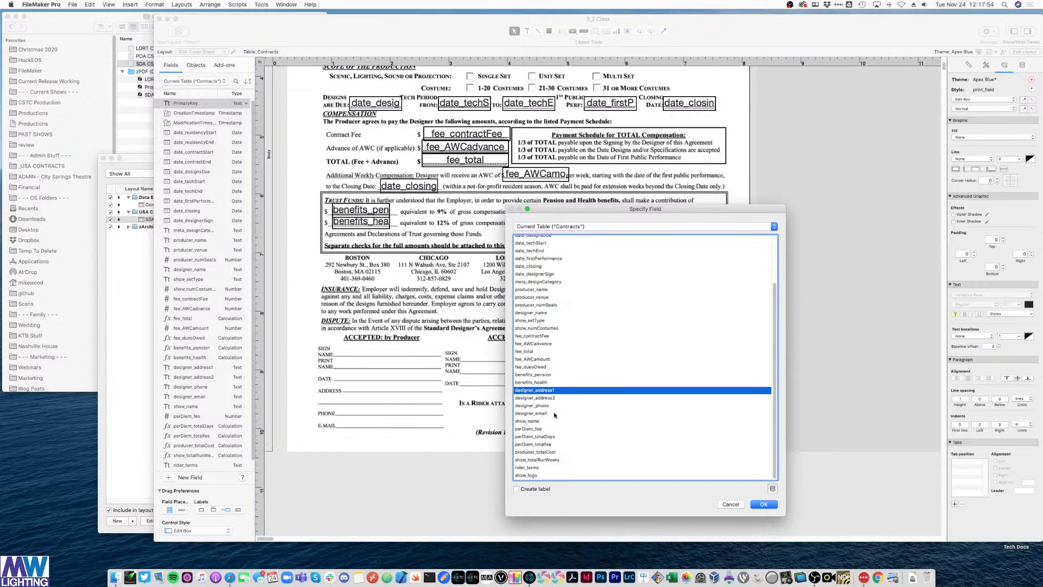
pyautogui.doubleClick(535, 405)
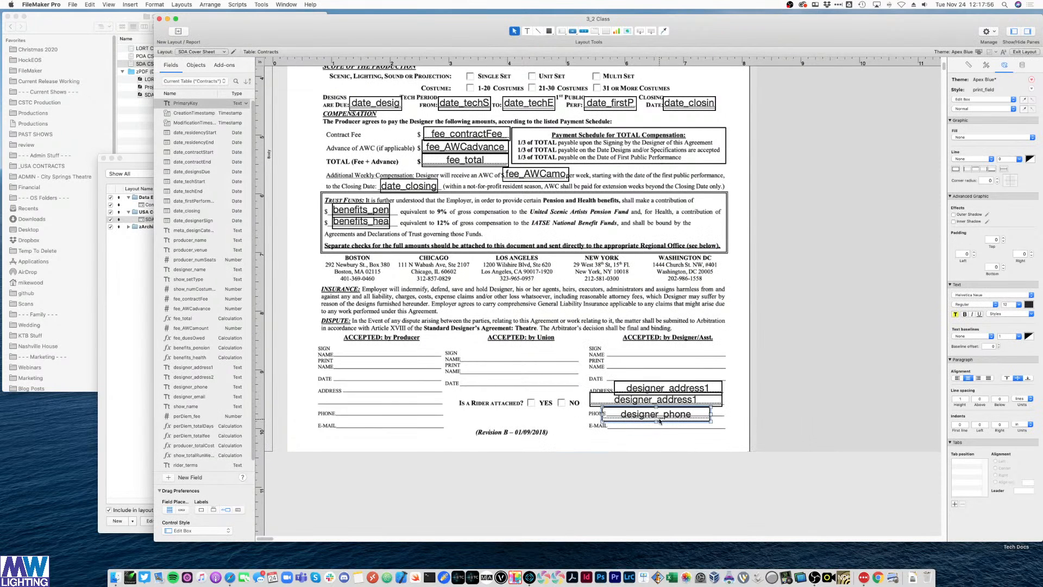
pyautogui.moveTo(659, 419); pyautogui.dragTo(723, 412)
pyautogui.moveTo(605, 412); pyautogui.dragTo(608, 410)
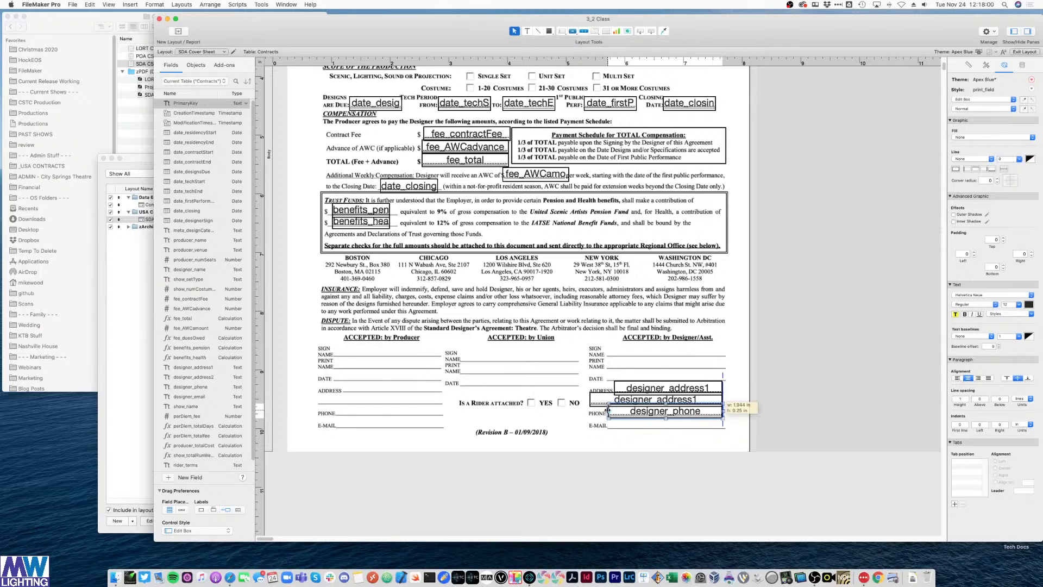
# - Duplicate the phone field onto the E-MAIL line and switch it to designer_email
pyautogui.press('super+d')
pyautogui.moveTo(689, 419); pyautogui.dragTo(683, 426)
pyautogui.press('Up')
pyautogui.press('Up')
pyautogui.press('Left')
pyautogui.press('Left')
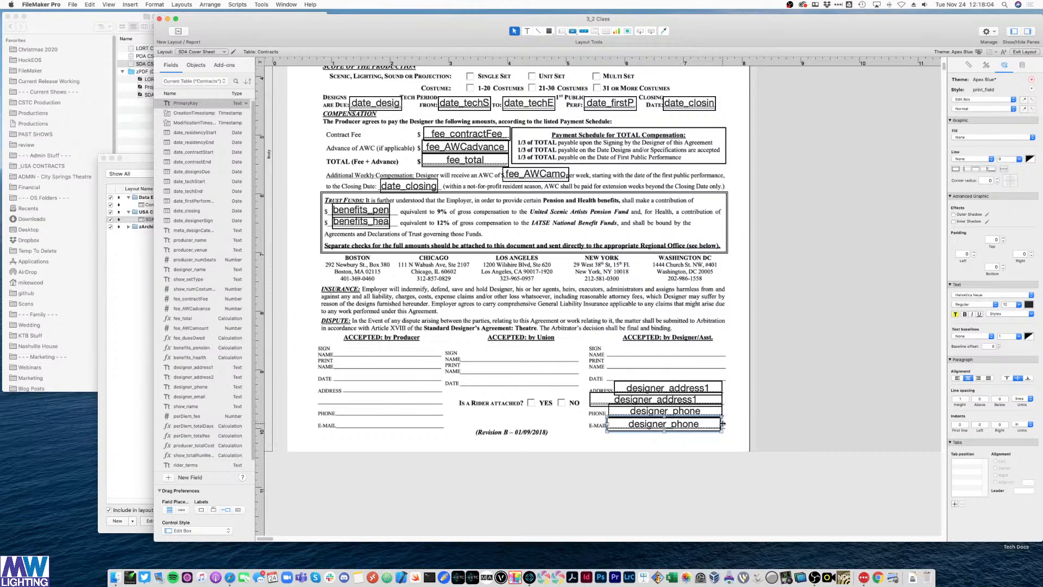
pyautogui.doubleClick(664, 424)
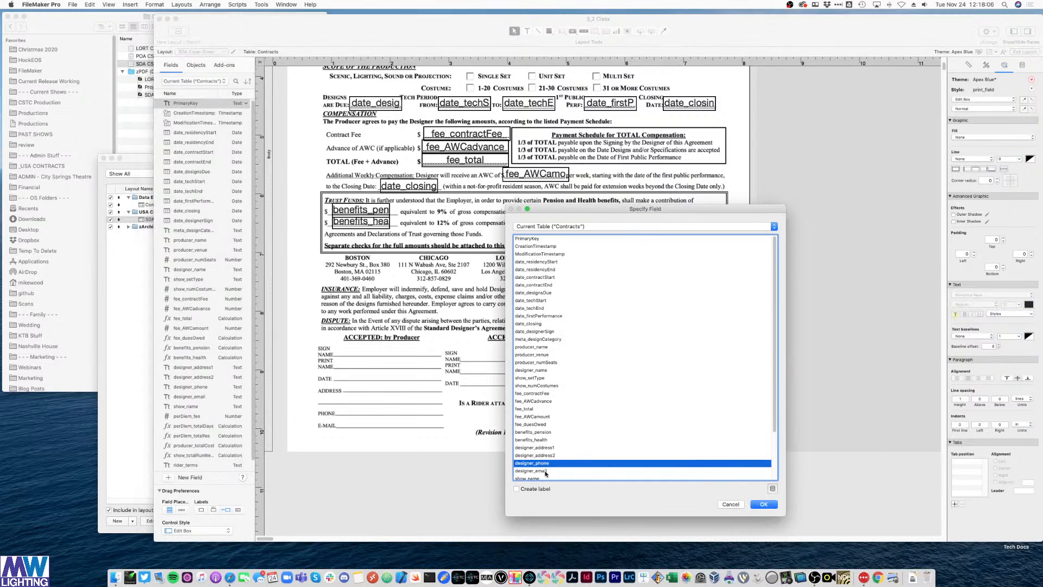
pyautogui.doubleClick(546, 471)
pyautogui.click(810, 288)
pyautogui.scroll(5, 749, 302)
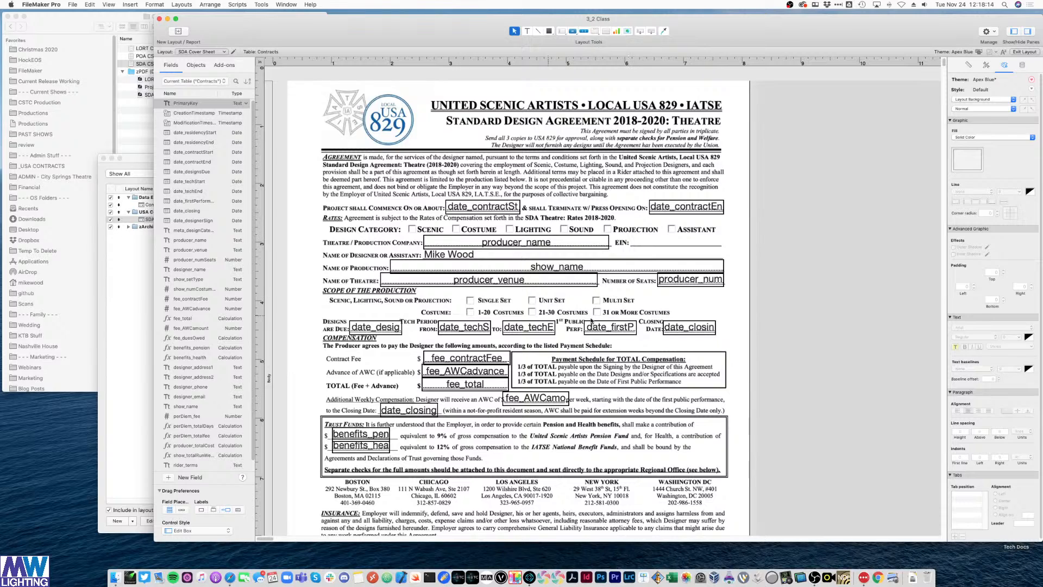
pyautogui.scroll(-10, 651, 318)
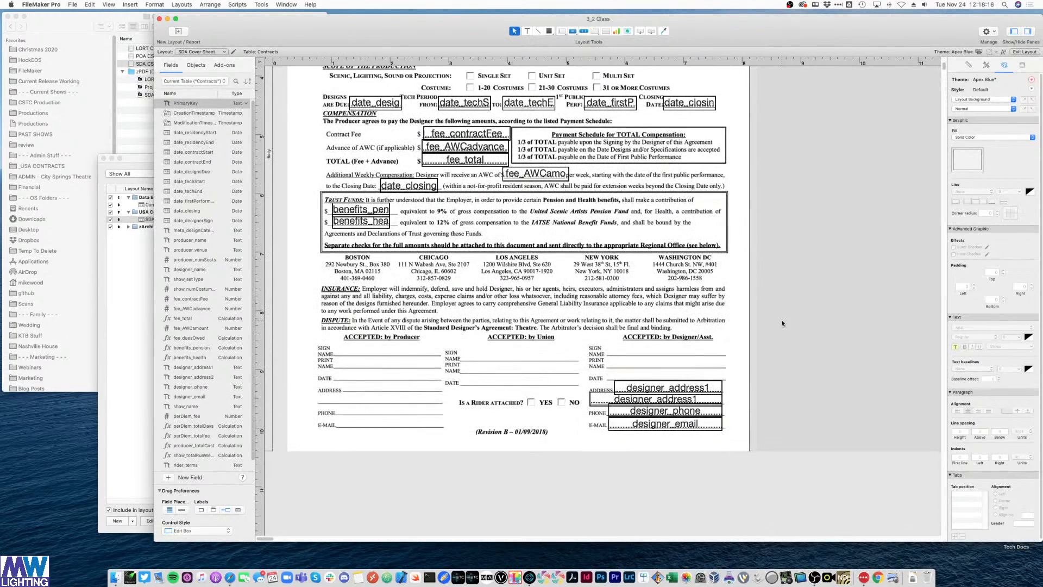
# - Copy the producer_name field onto the EIN blank, shortened and nudged up to fit
pyautogui.scroll(6, 730, 317)
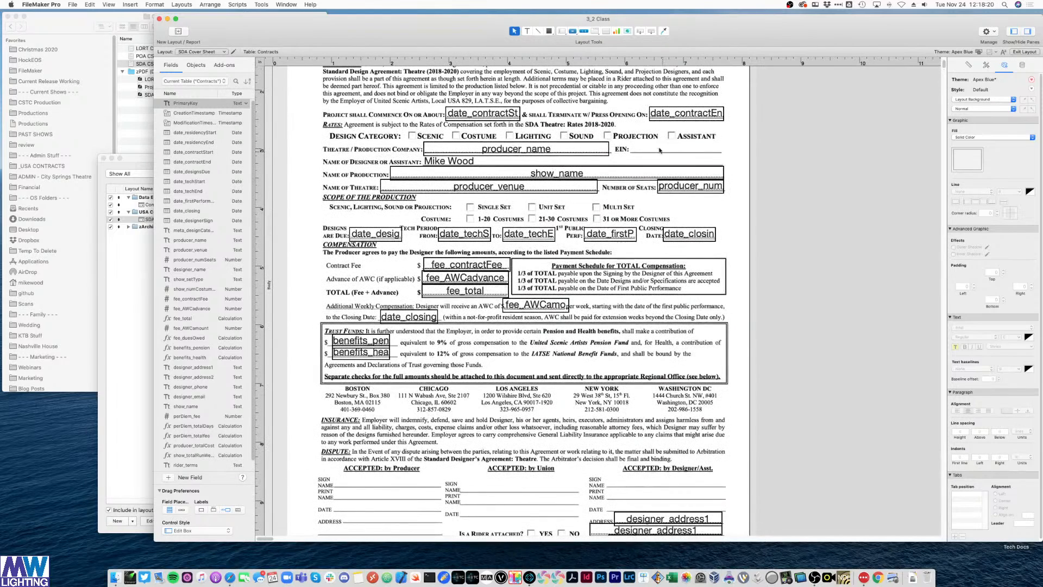
pyautogui.click(587, 151)
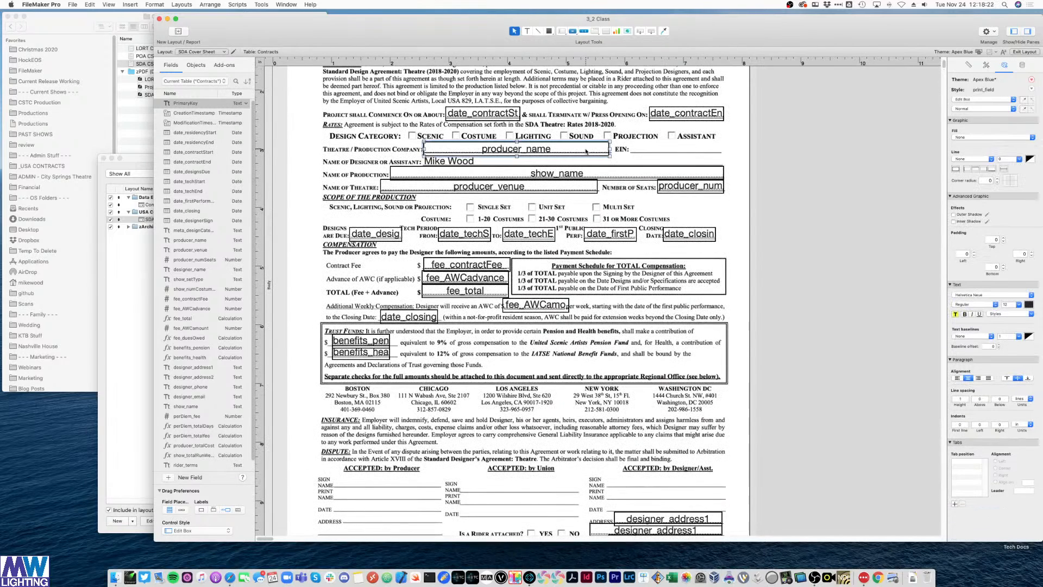
pyautogui.moveTo(587, 152); pyautogui.dragTo(693, 152)
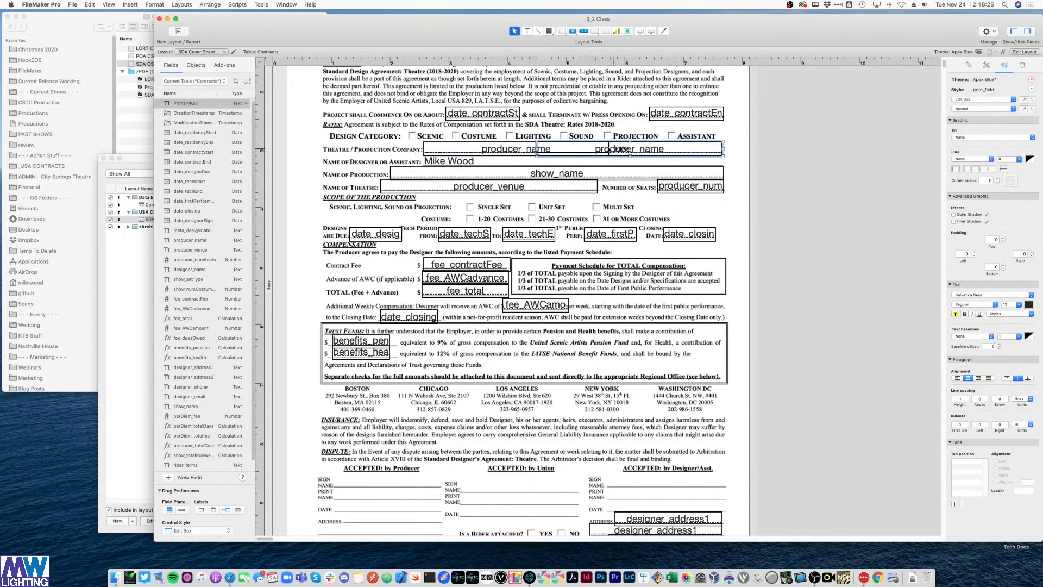
pyautogui.moveTo(537, 149); pyautogui.dragTo(629, 150)
pyautogui.click(732, 167)
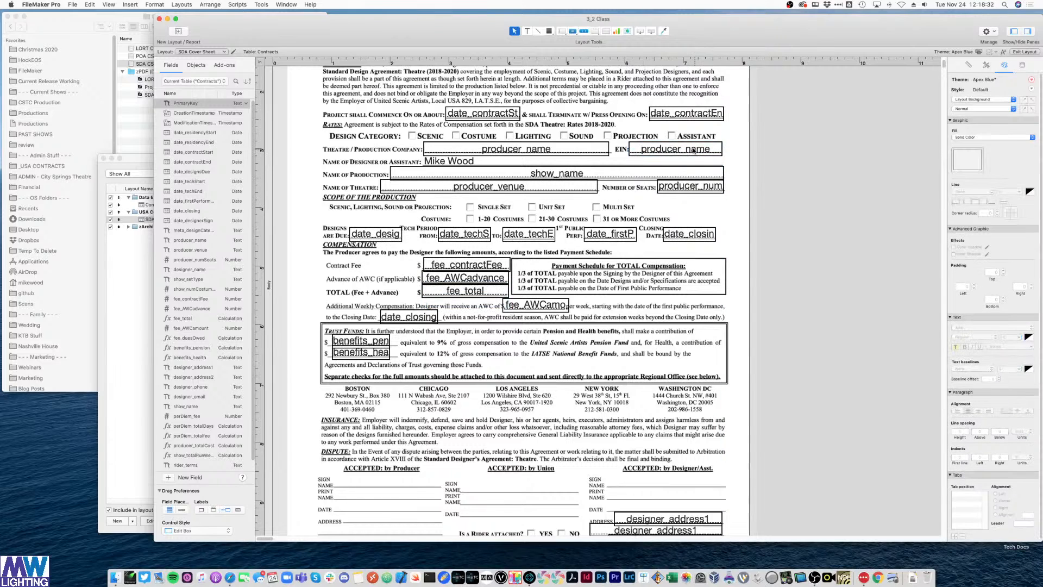
pyautogui.click(709, 153)
pyautogui.click(762, 164)
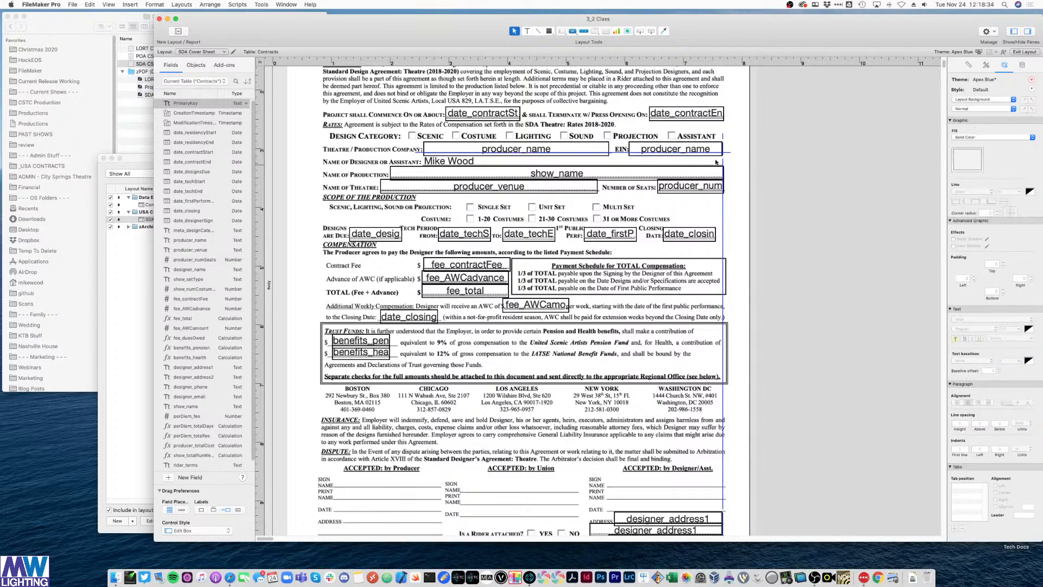
pyautogui.click(680, 151)
pyautogui.press('Up')
pyautogui.click(772, 148)
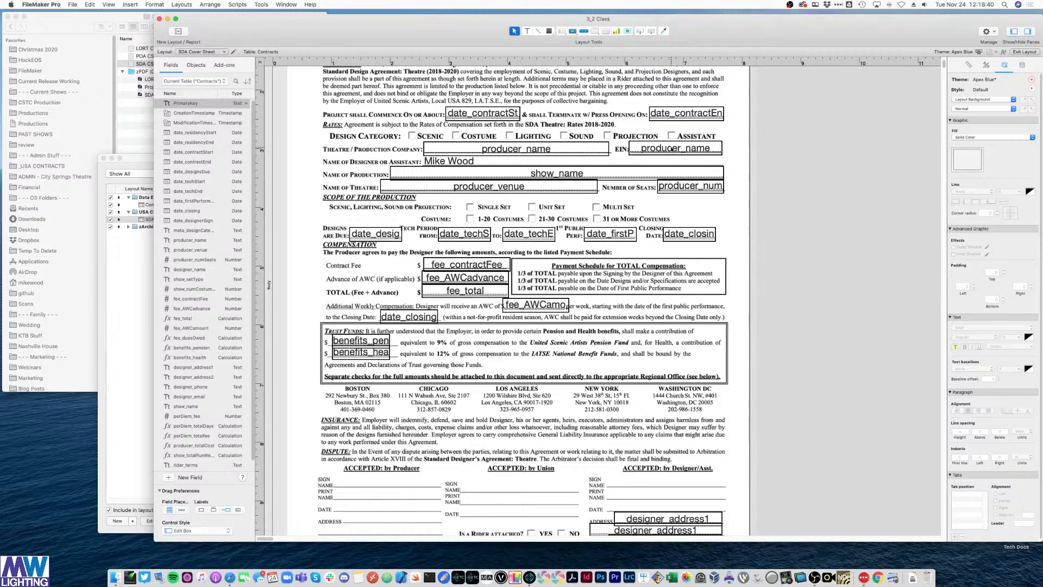
# - Assign ::clientEIN from the related Clients table to the EIN field
pyautogui.doubleClick(667, 152)
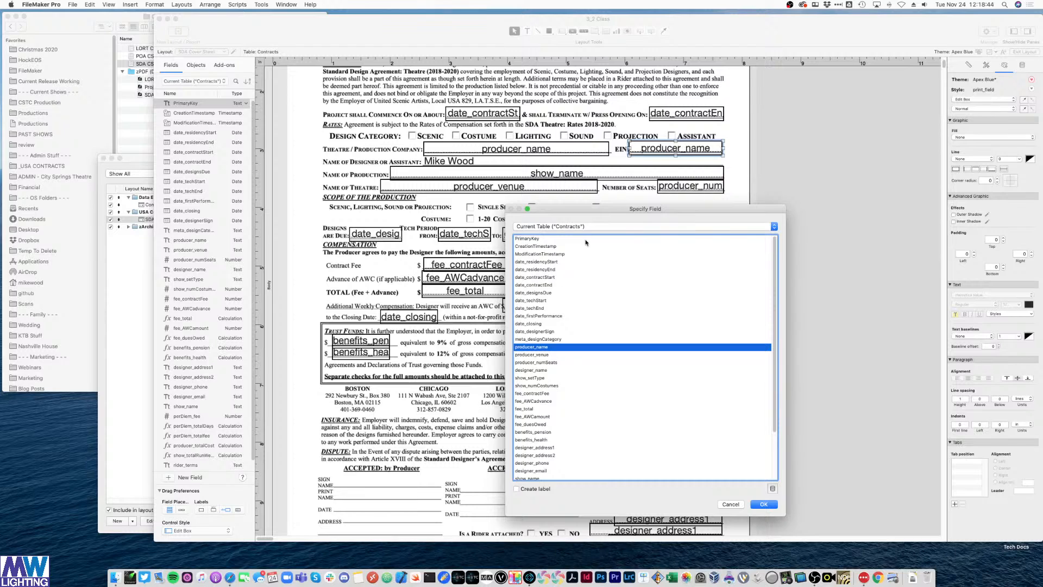
pyautogui.click(585, 226)
pyautogui.click(550, 245)
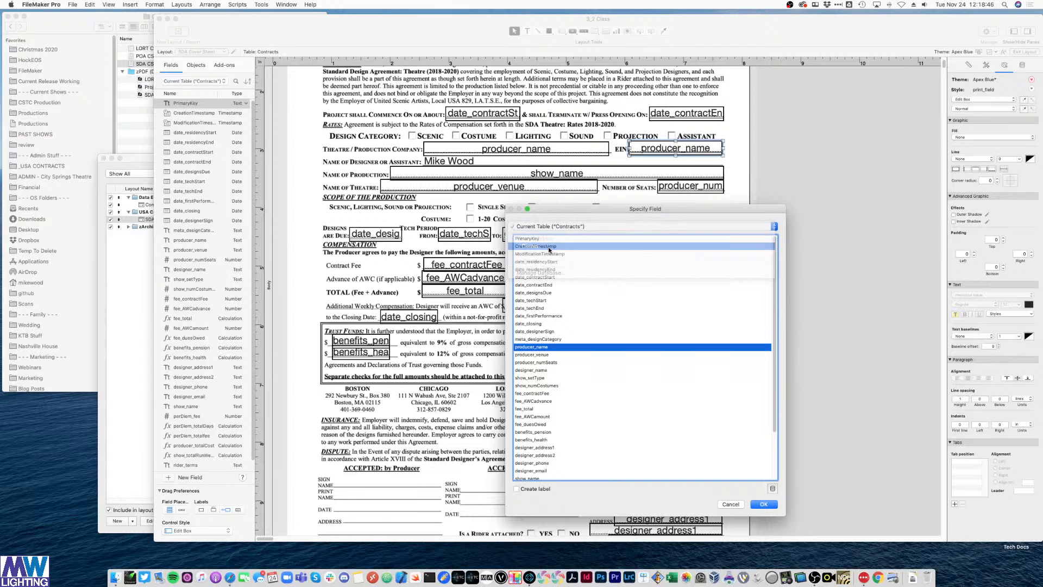
pyautogui.doubleClick(560, 307)
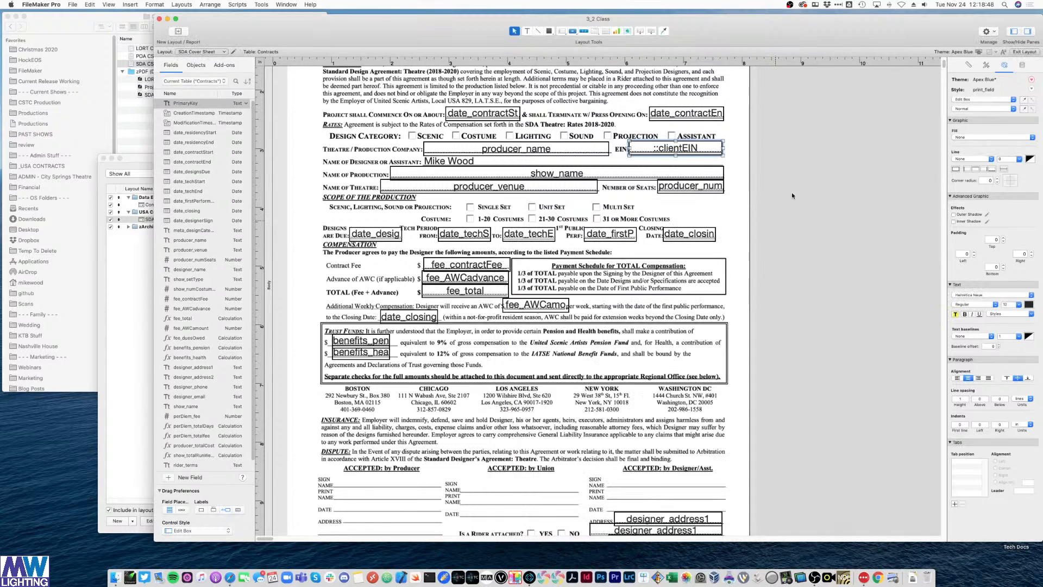
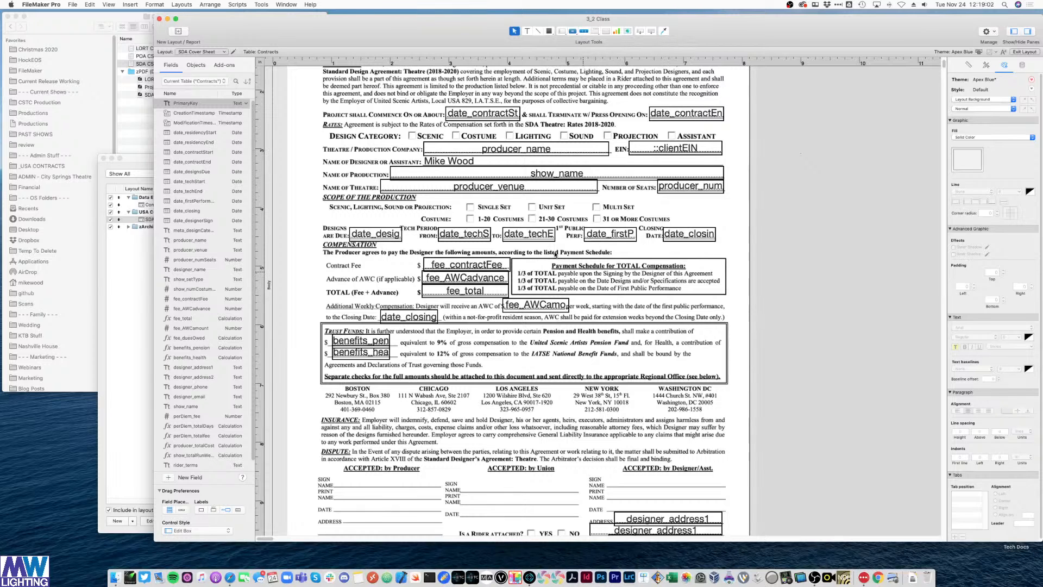
# - Paste a copy of the EIN field onto the producer's print-name line as clientSignatoryName
pyautogui.scroll(3, 525, 240)
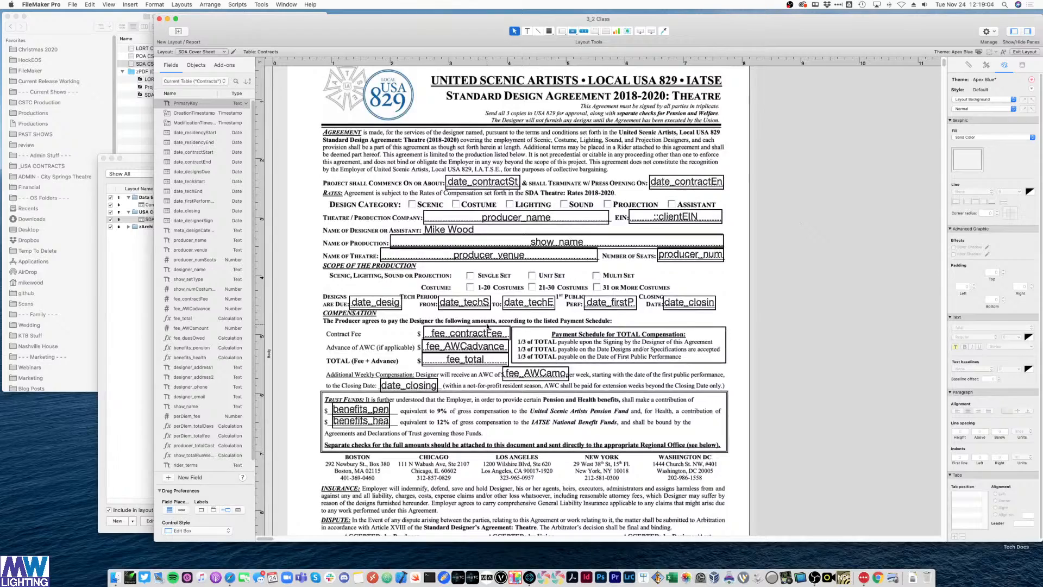
pyautogui.scroll(-2, 487, 327)
pyautogui.click(666, 167)
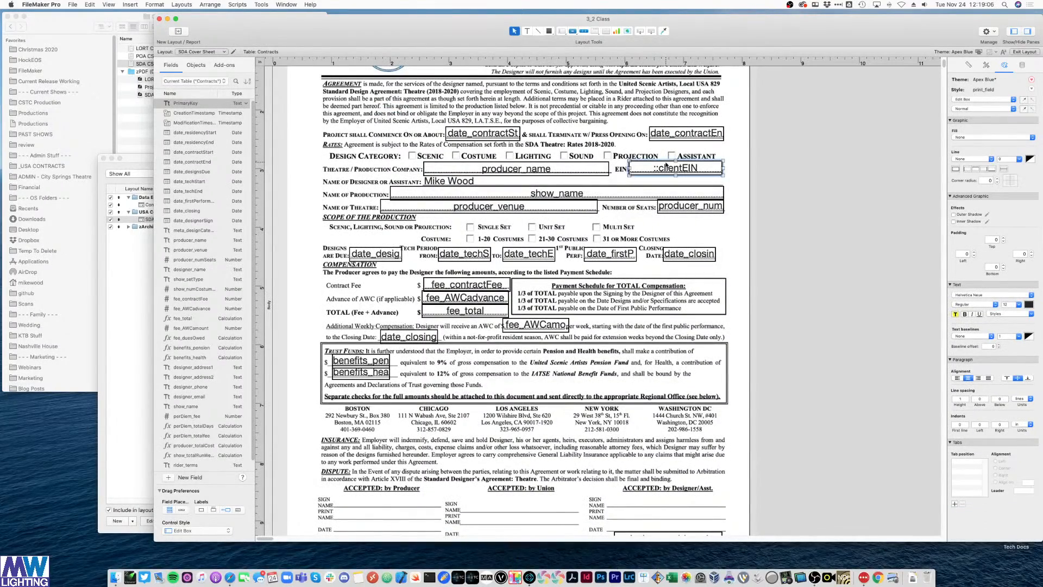
pyautogui.scroll(-5, 667, 167)
pyautogui.click(832, 327)
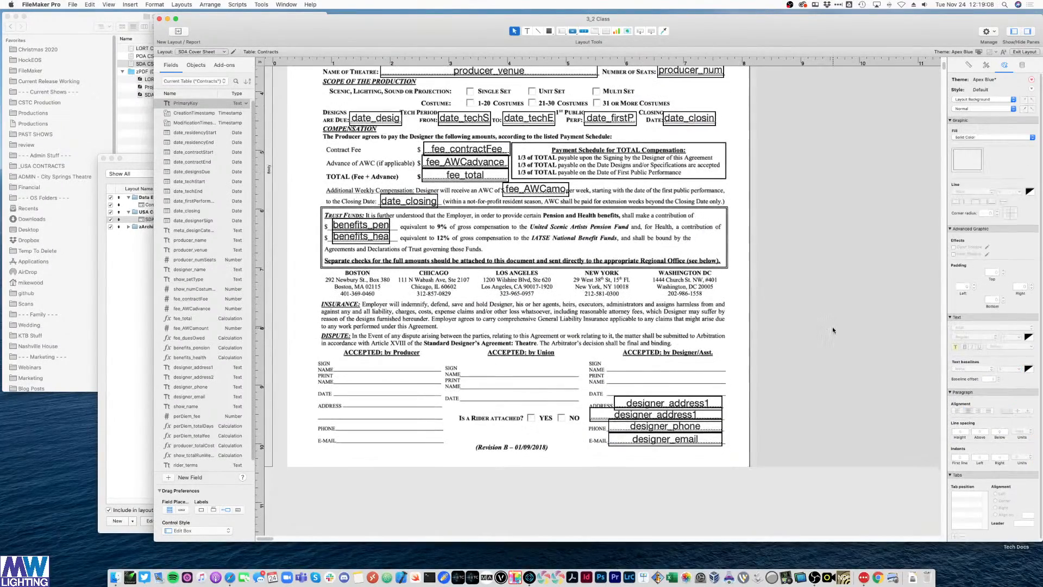
pyautogui.press('super+v')
pyautogui.moveTo(833, 330); pyautogui.dragTo(440, 380)
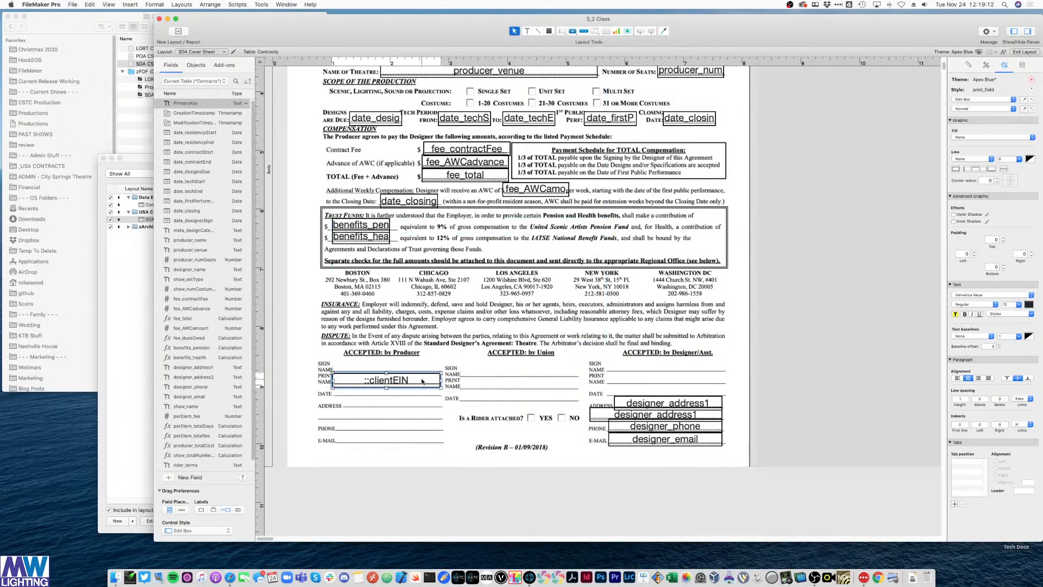
pyautogui.doubleClick(422, 381)
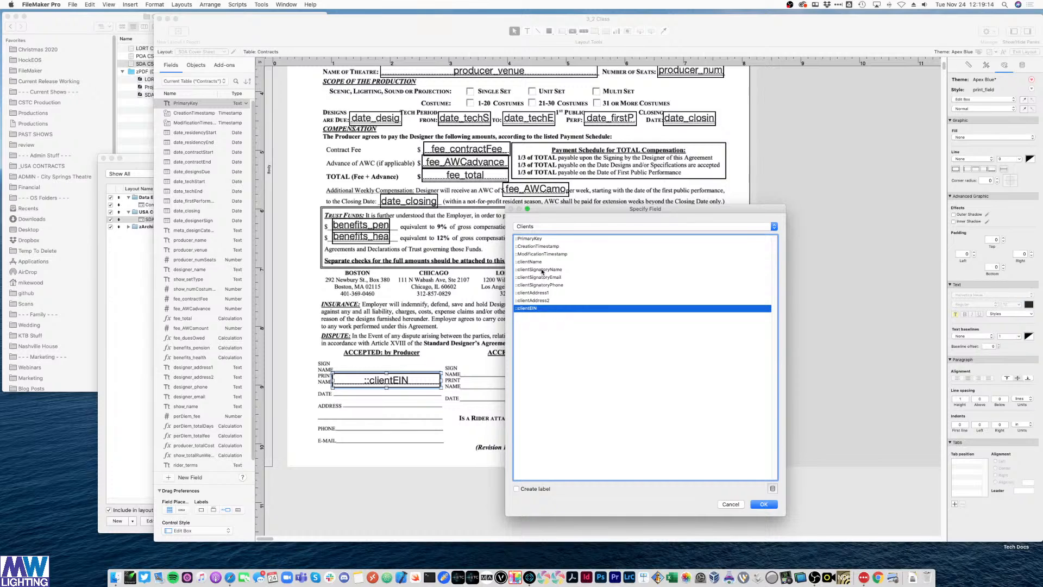
pyautogui.doubleClick(542, 270)
# - Add copies on the E-MAIL and PHONE lines showing clientSignatoryEmail and clientSignatoryPhone
pyautogui.moveTo(413, 380); pyautogui.dragTo(413, 439)
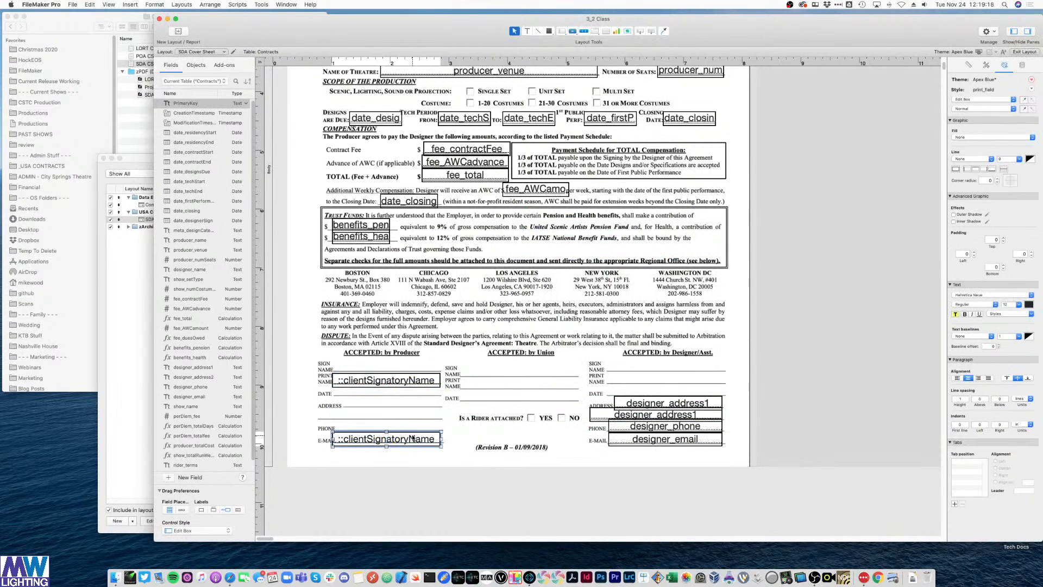
pyautogui.doubleClick(413, 439)
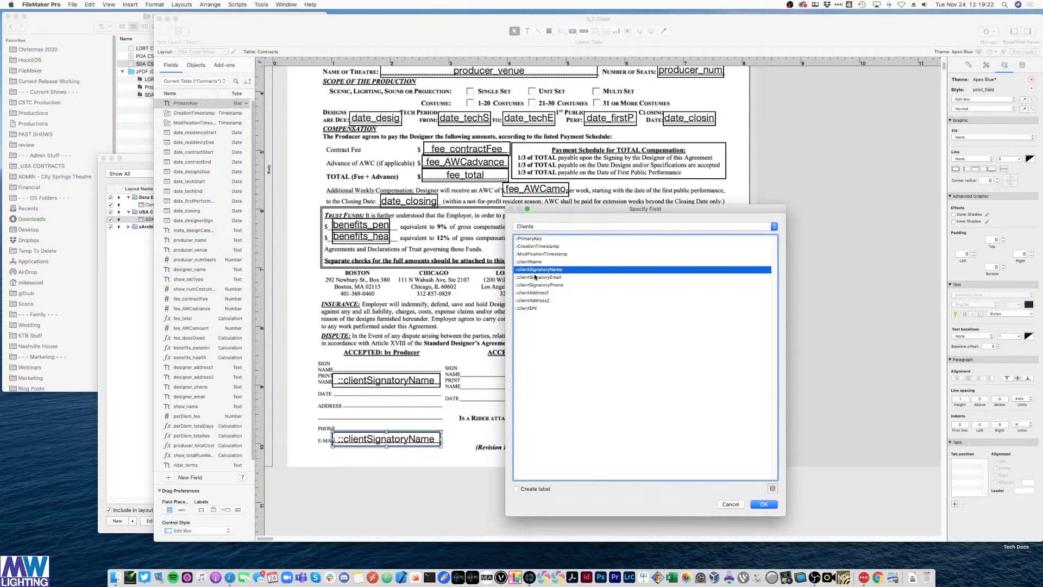
pyautogui.doubleClick(535, 277)
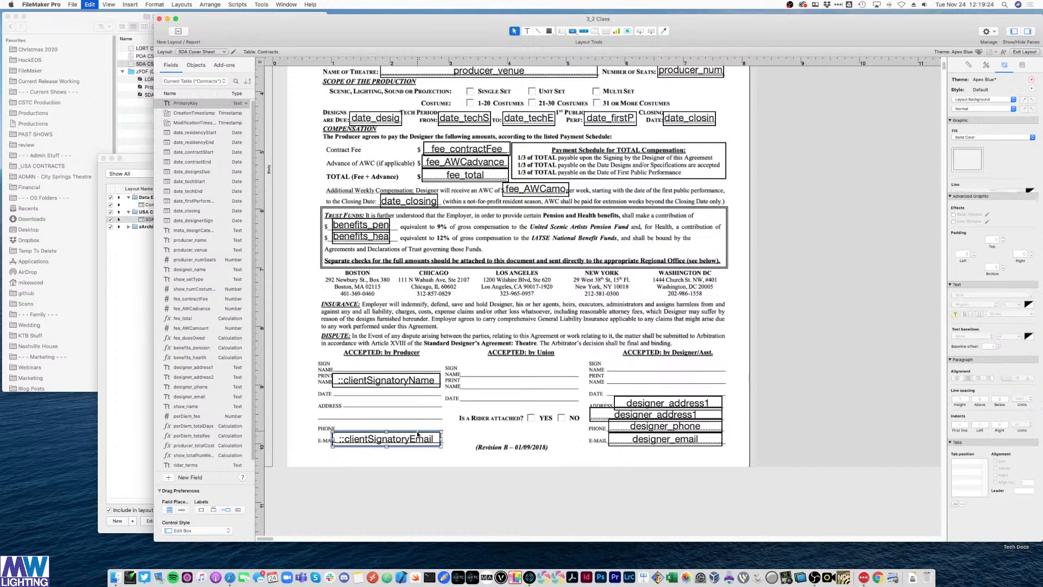
pyautogui.moveTo(418, 433); pyautogui.dragTo(415, 429)
pyautogui.doubleClick(415, 429)
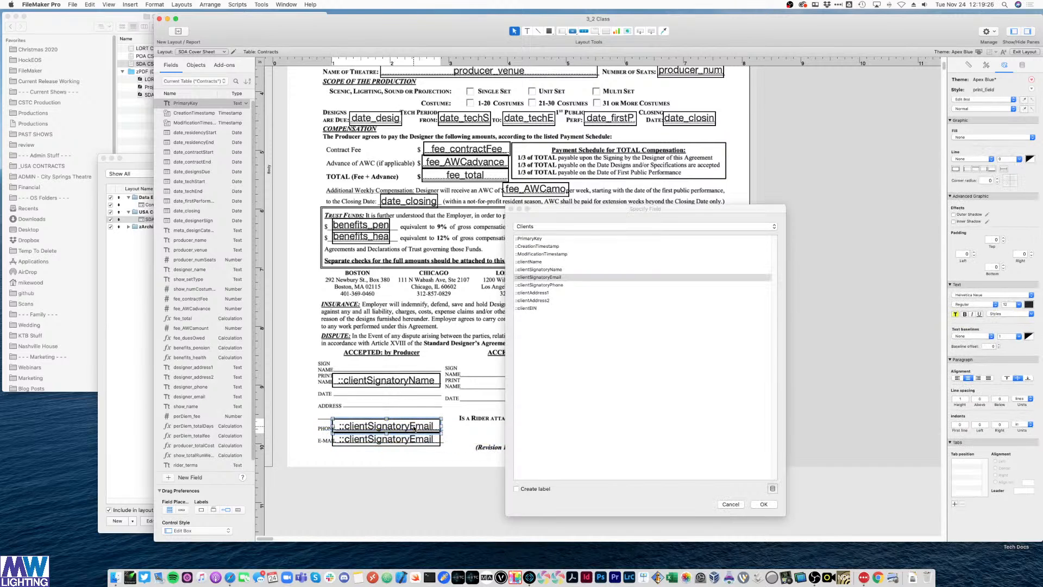
pyautogui.doubleClick(733, 290)
pyautogui.click(778, 292)
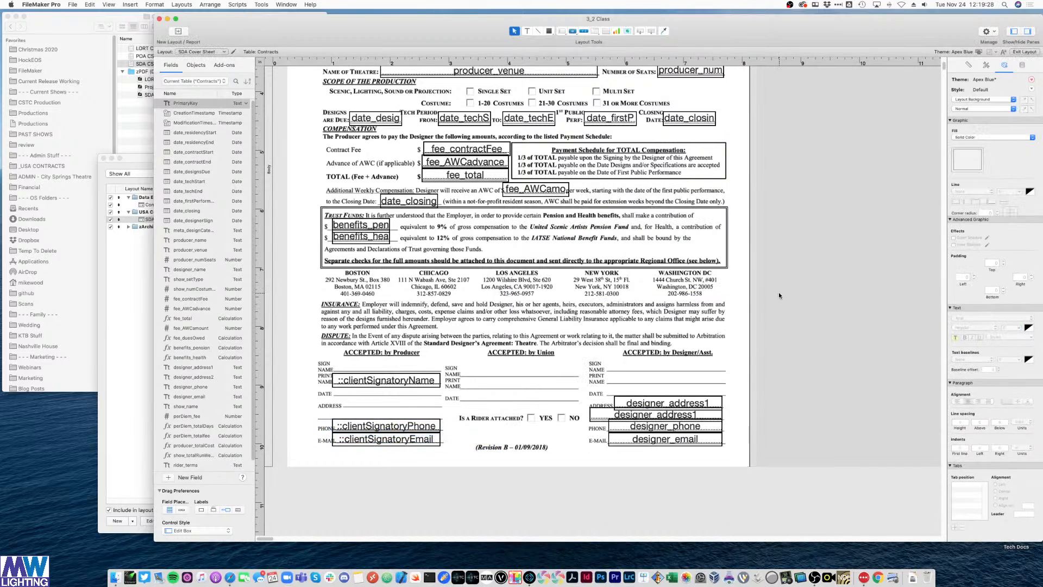
# - Copy the phone field onto both ADDRESS lines as clientAddress1 and clientAddress2
pyautogui.click(369, 428)
pyautogui.press('super+c')
pyautogui.press('super+v')
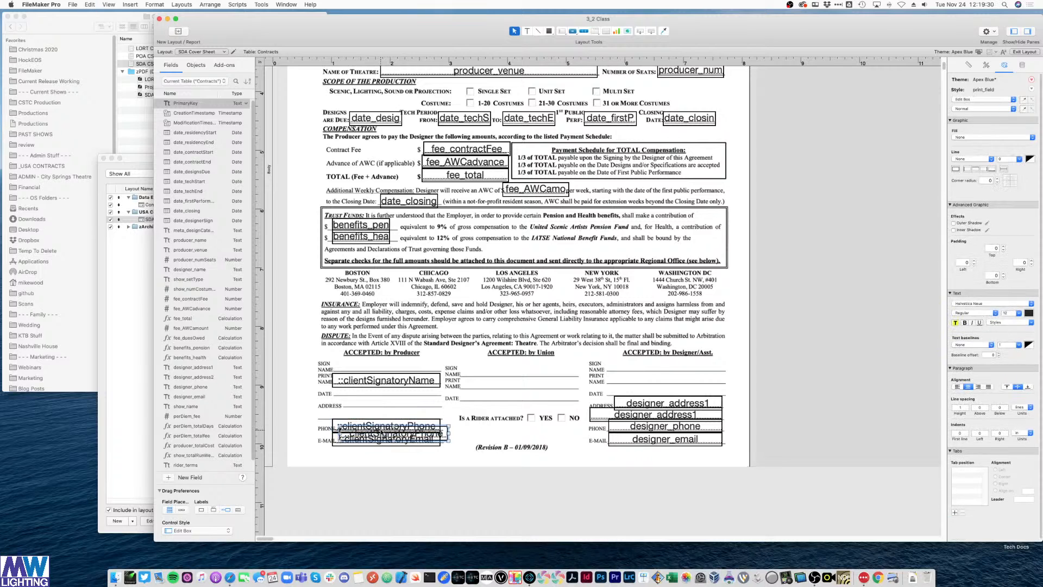
pyautogui.moveTo(369, 428); pyautogui.dragTo(380, 407)
pyautogui.doubleClick(379, 407)
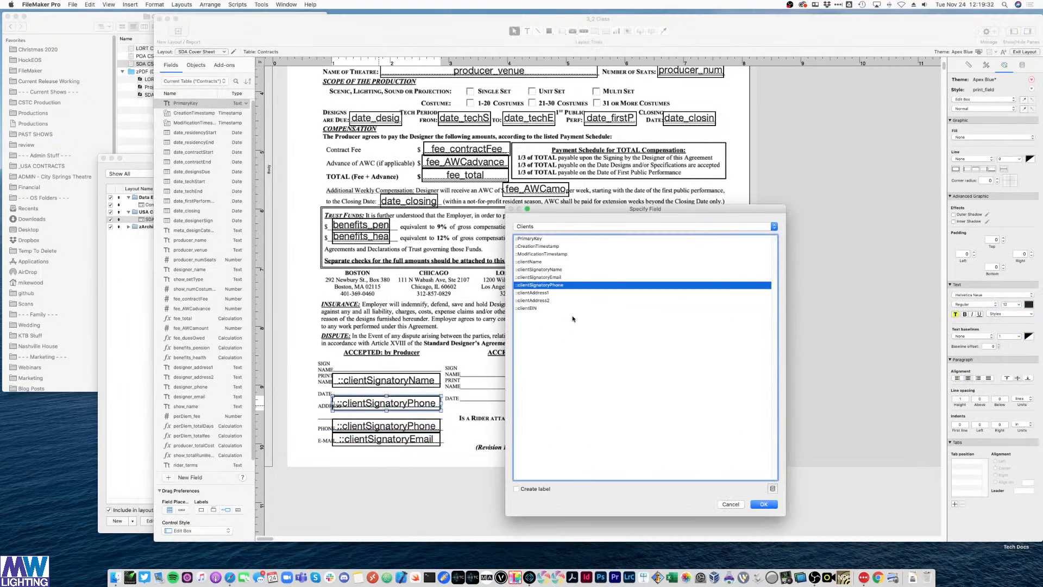
pyautogui.doubleClick(545, 294)
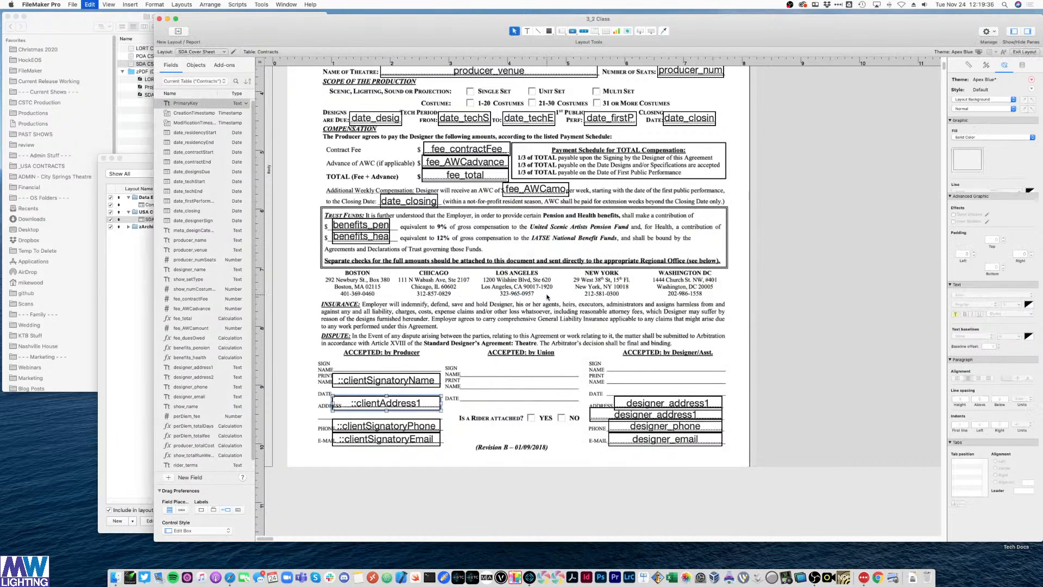
pyautogui.moveTo(424, 407); pyautogui.dragTo(424, 418)
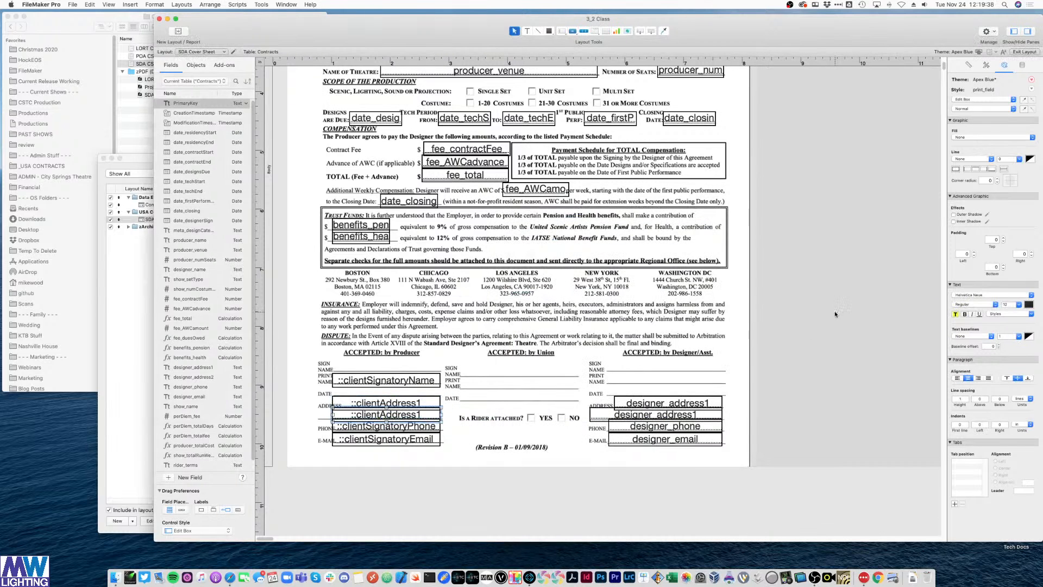
pyautogui.doubleClick(418, 418)
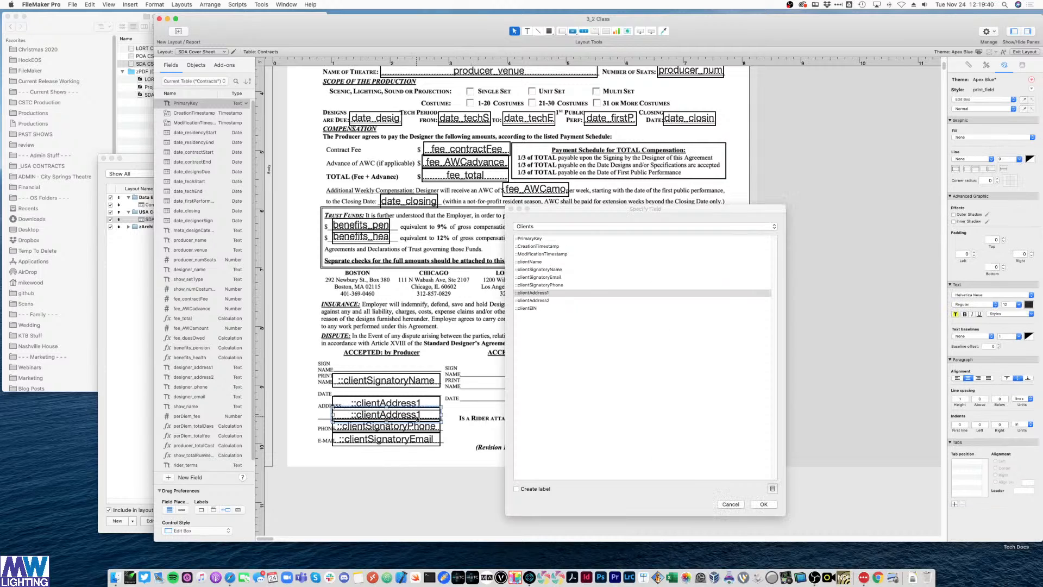
pyautogui.doubleClick(548, 300)
pyautogui.click(808, 284)
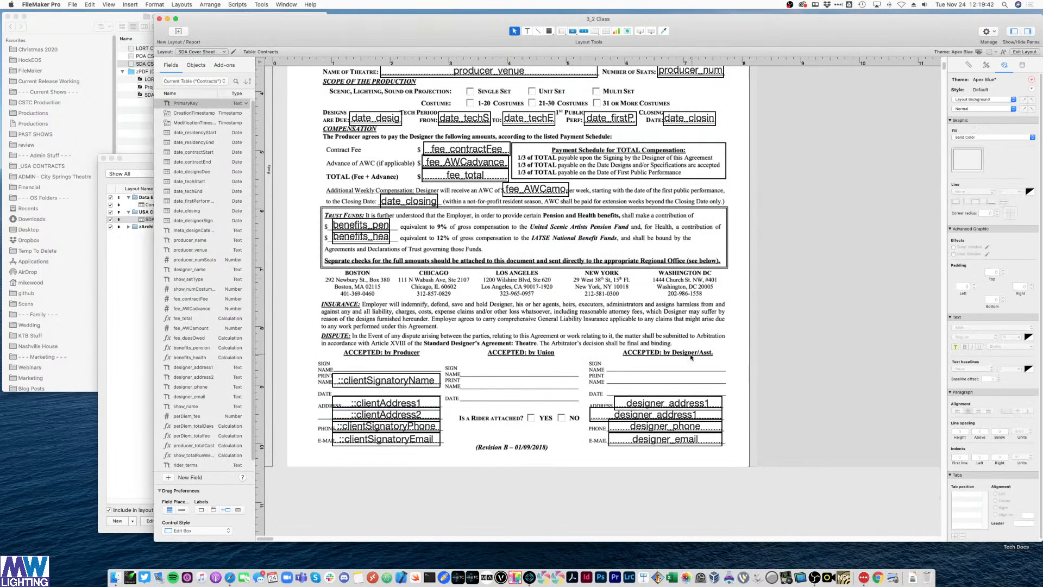
pyautogui.scroll(5, 692, 357)
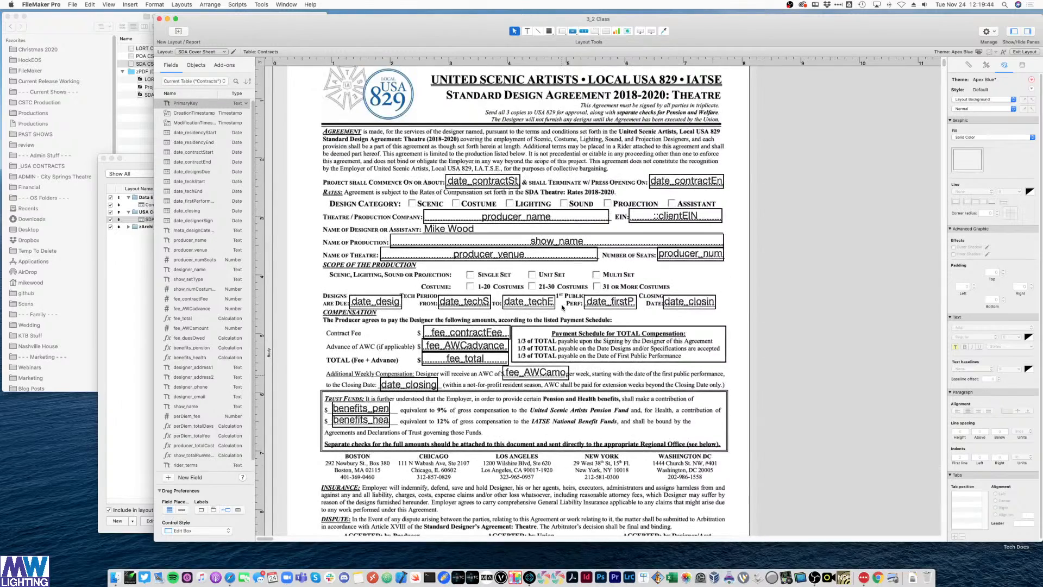
pyautogui.scroll(-3, 562, 307)
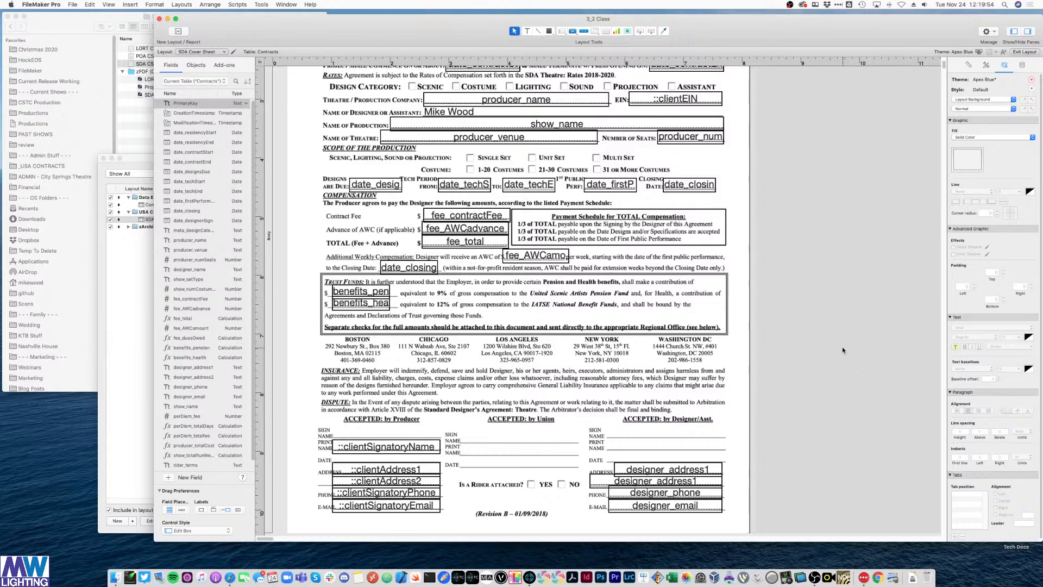
# - Browse the record on the SDA Cover Sheet and scroll through the signature section to check it
pyautogui.press('super+b')
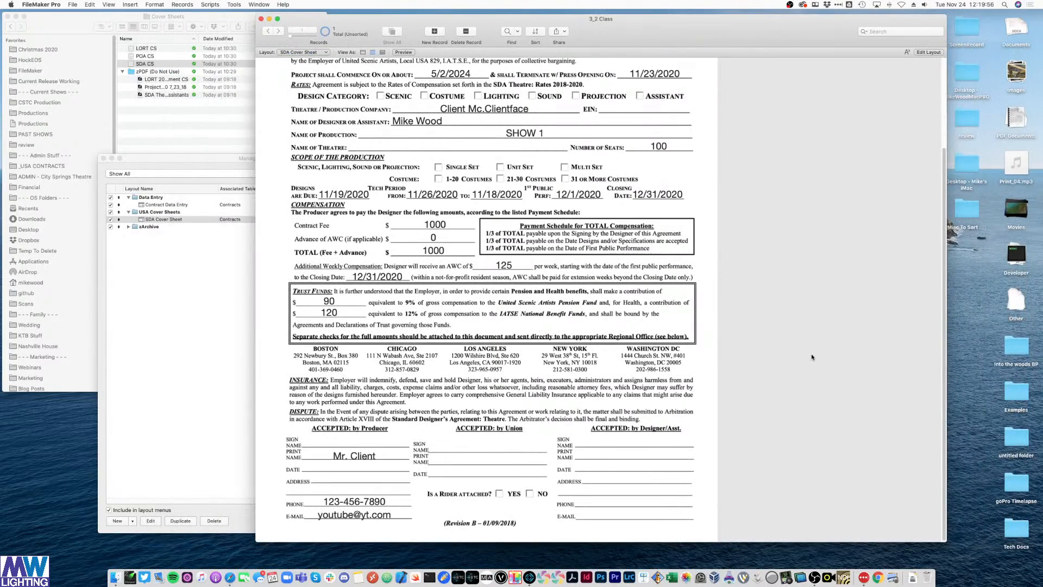
pyautogui.scroll(5, 812, 357)
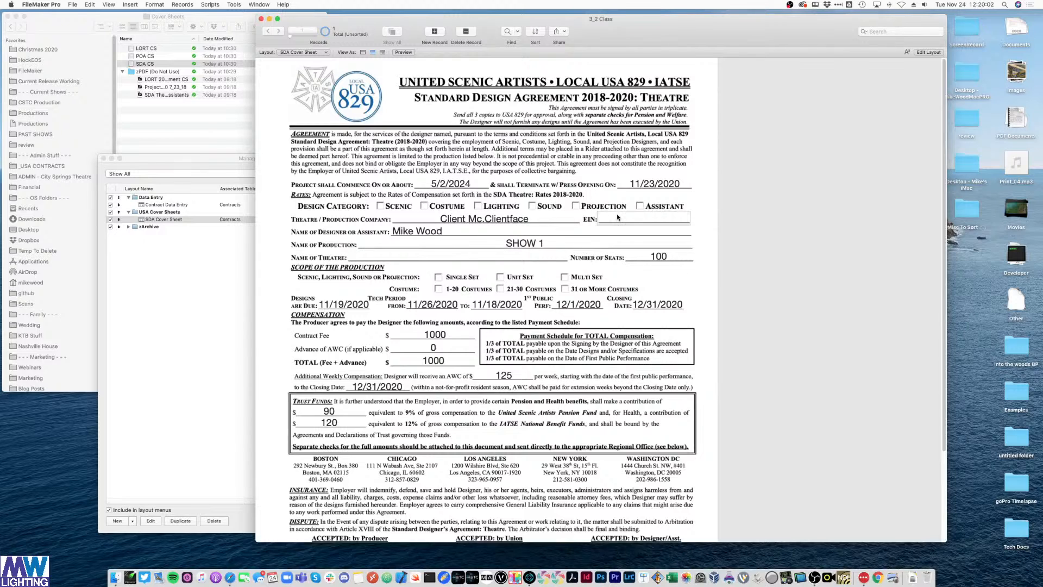
pyautogui.click(315, 53)
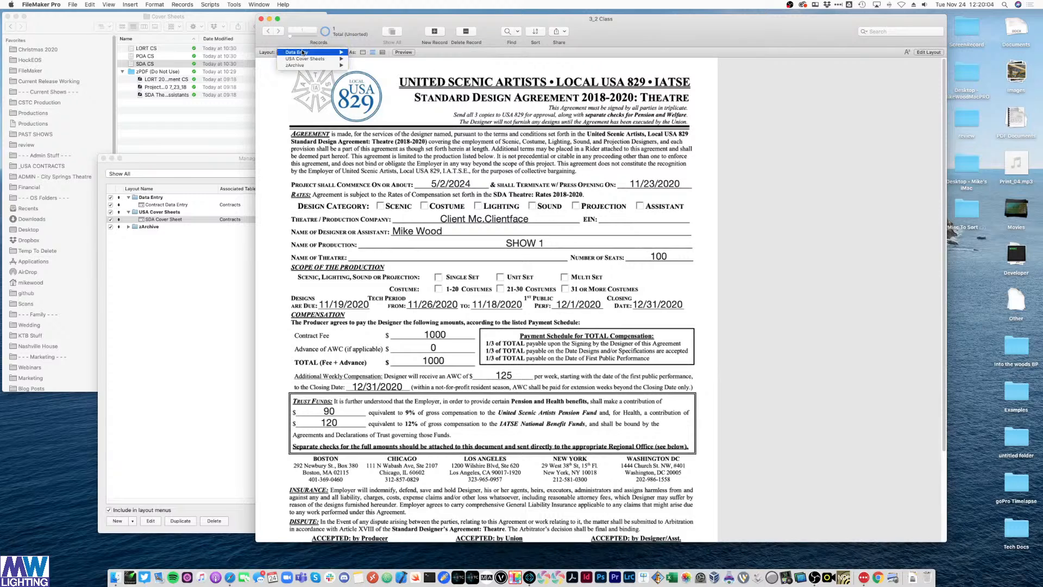
pyautogui.click(719, 215)
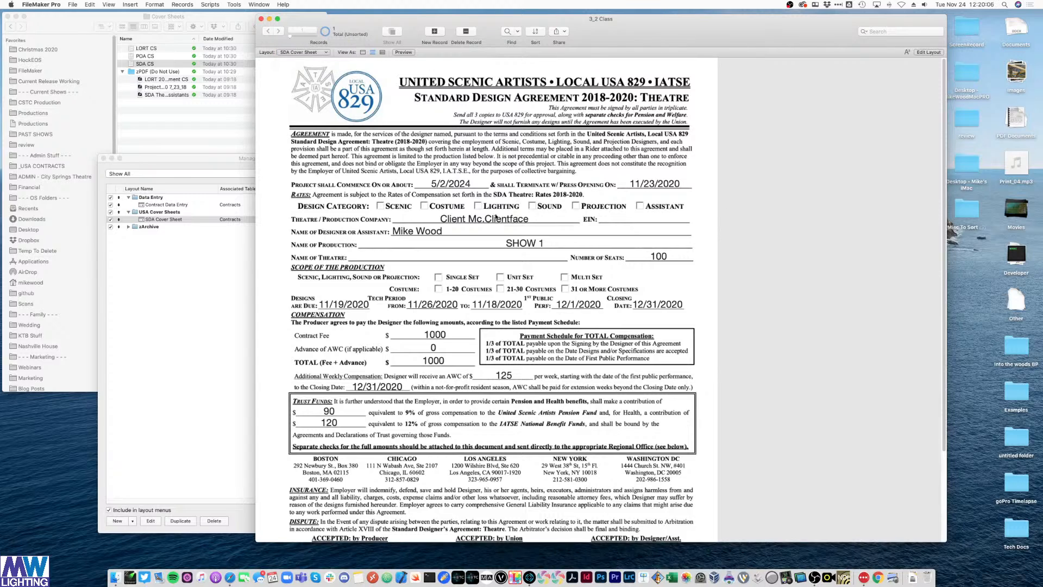
pyautogui.scroll(-5, 495, 216)
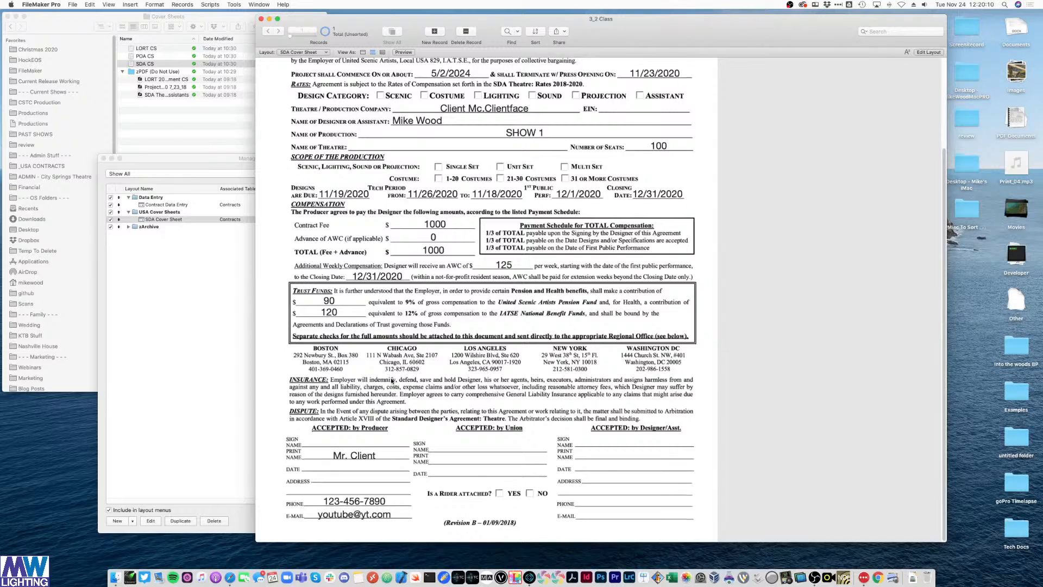
pyautogui.scroll(5, 393, 381)
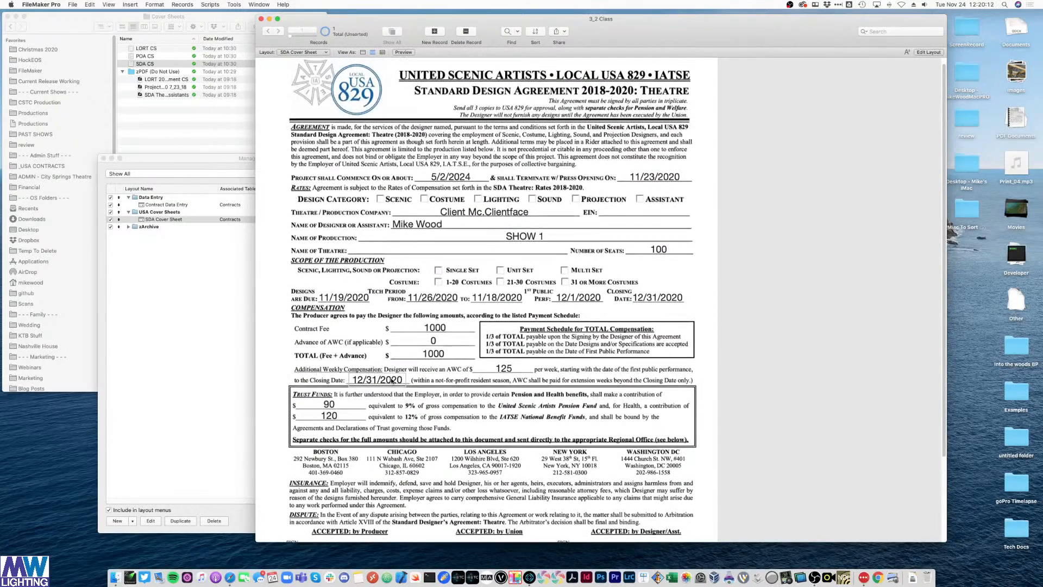
pyautogui.scroll(-3, 392, 381)
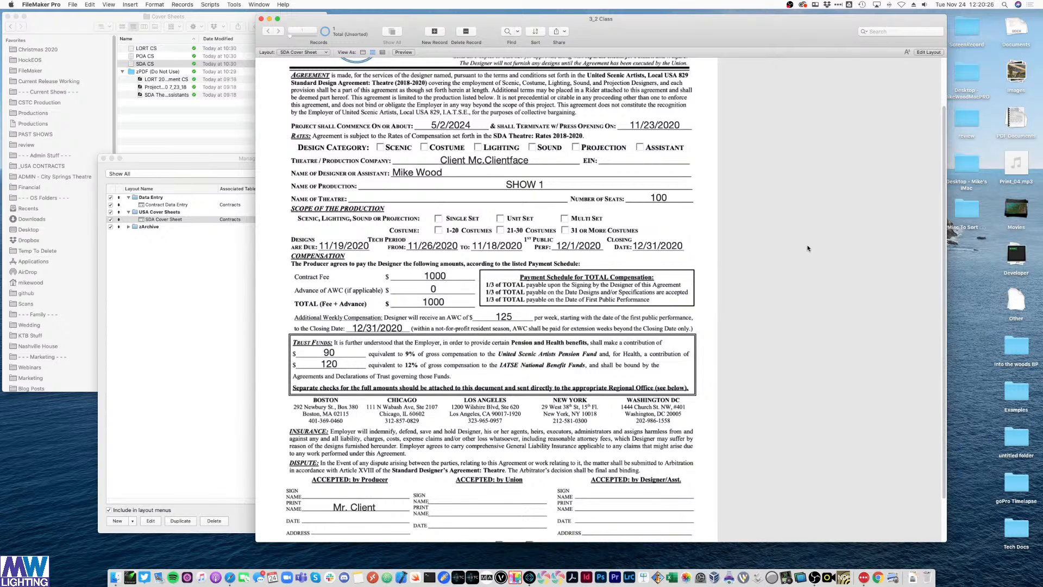
# - In Layout mode, select fee_contractFee, fee_total and both benefits fields
pyautogui.press('super+l')
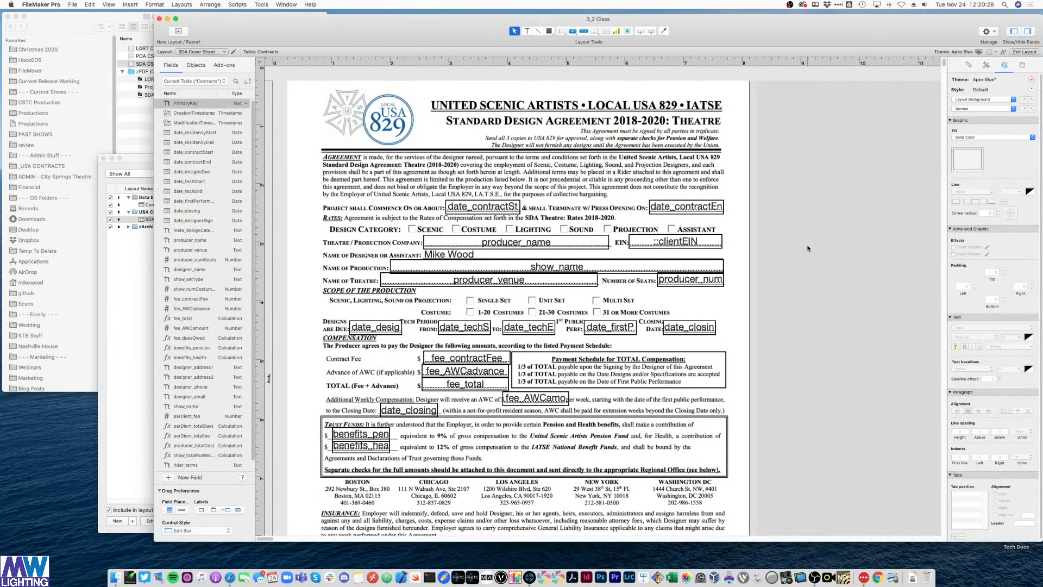
pyautogui.scroll(-3, 808, 248)
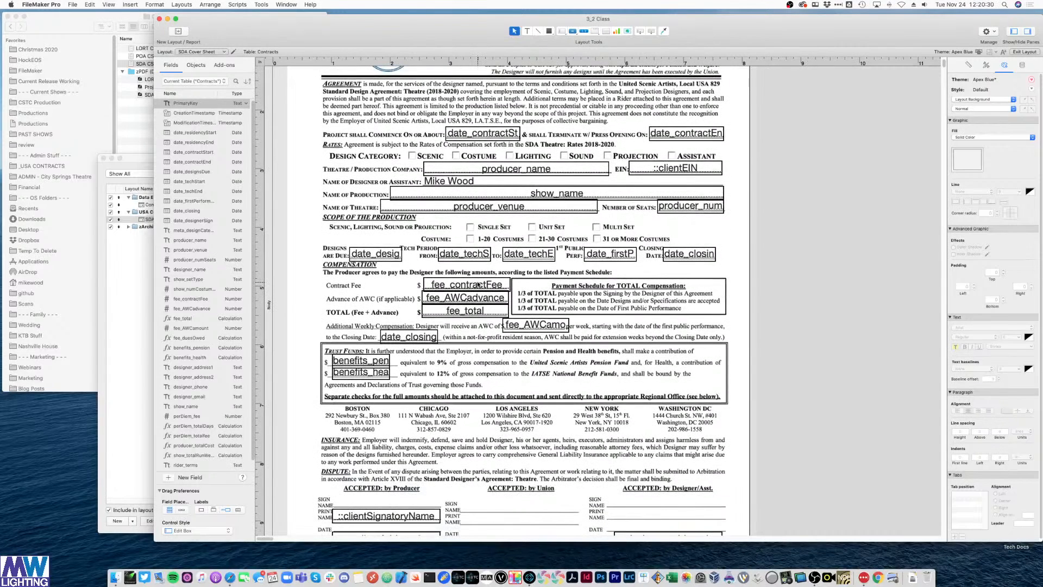
pyautogui.click(478, 285)
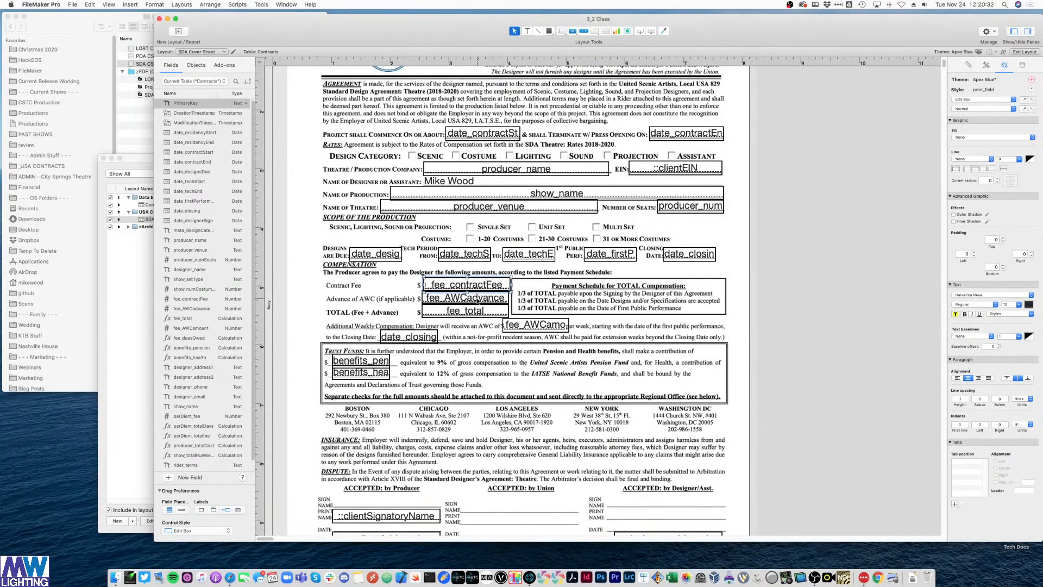
pyautogui.keyDown('shift'); pyautogui.click(475, 310); pyautogui.keyUp('shift')
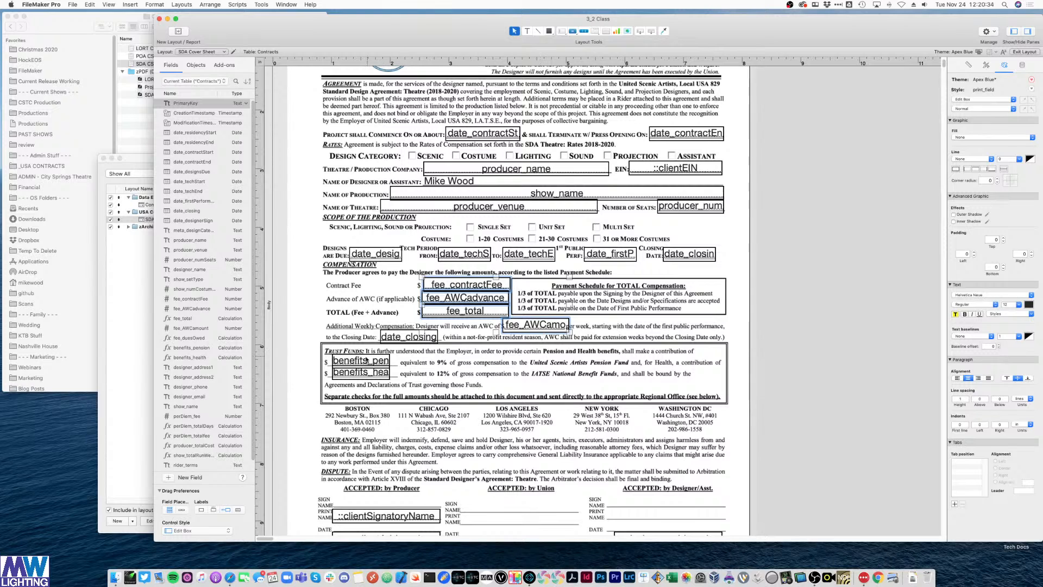
pyautogui.keyDown('shift'); pyautogui.click(361, 361); pyautogui.keyUp('shift')
pyautogui.keyDown('shift'); pyautogui.click(360, 372); pyautogui.keyUp('shift')
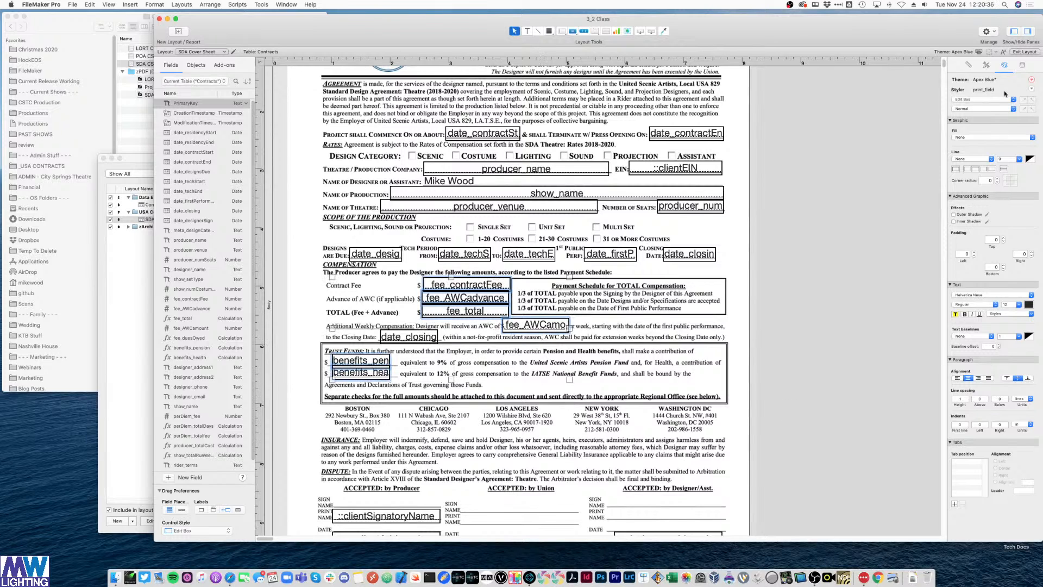
# - Format the selected fields as Decimal with a fixed 2 decimal places
pyautogui.click(1023, 65)
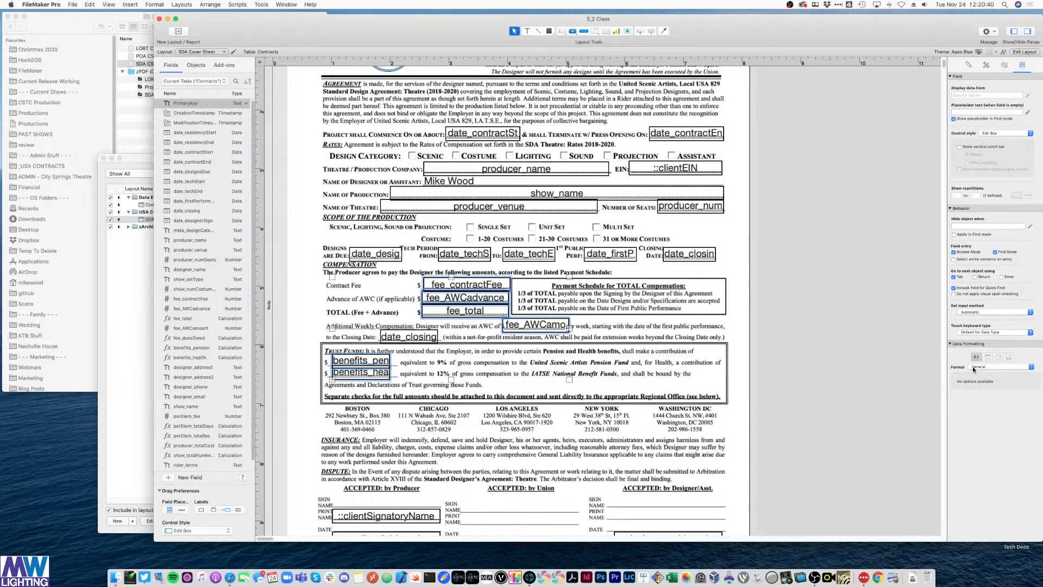
pyautogui.click(1007, 367)
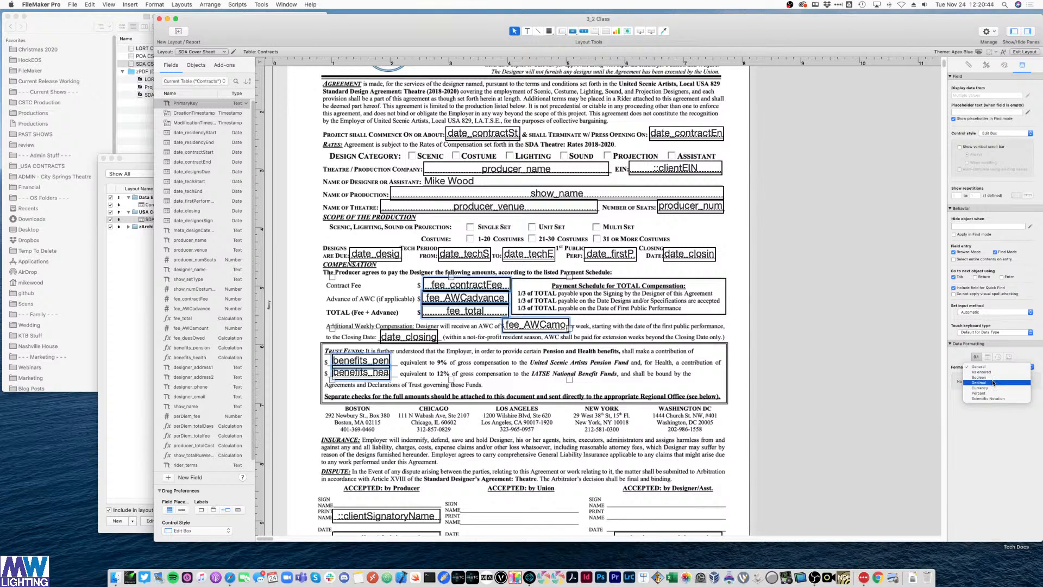
pyautogui.click(992, 382)
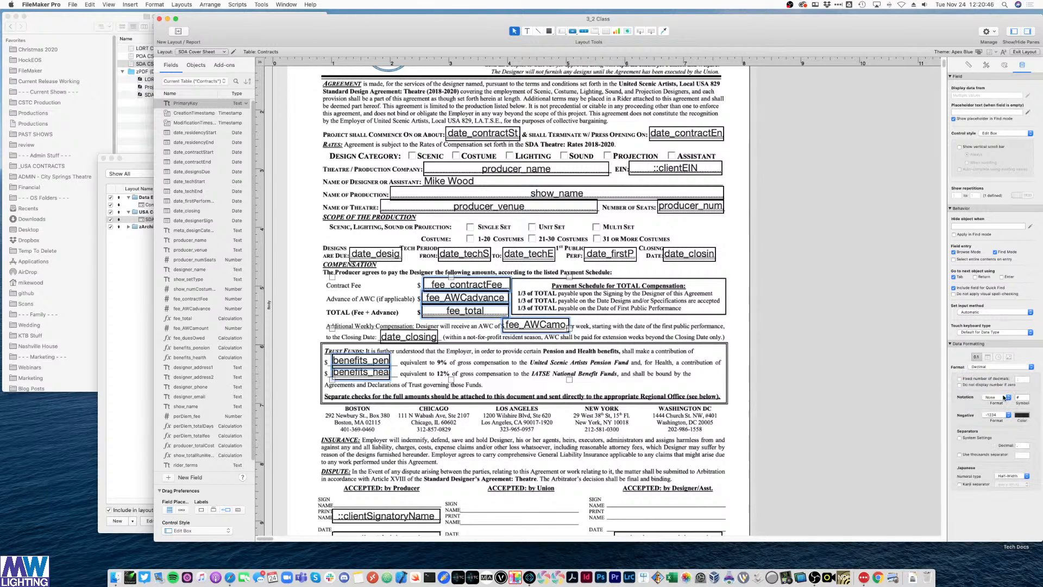
pyautogui.click(961, 379)
pyautogui.click(1024, 379)
pyautogui.click(1024, 345)
pyautogui.click(1002, 345)
pyautogui.click(840, 267)
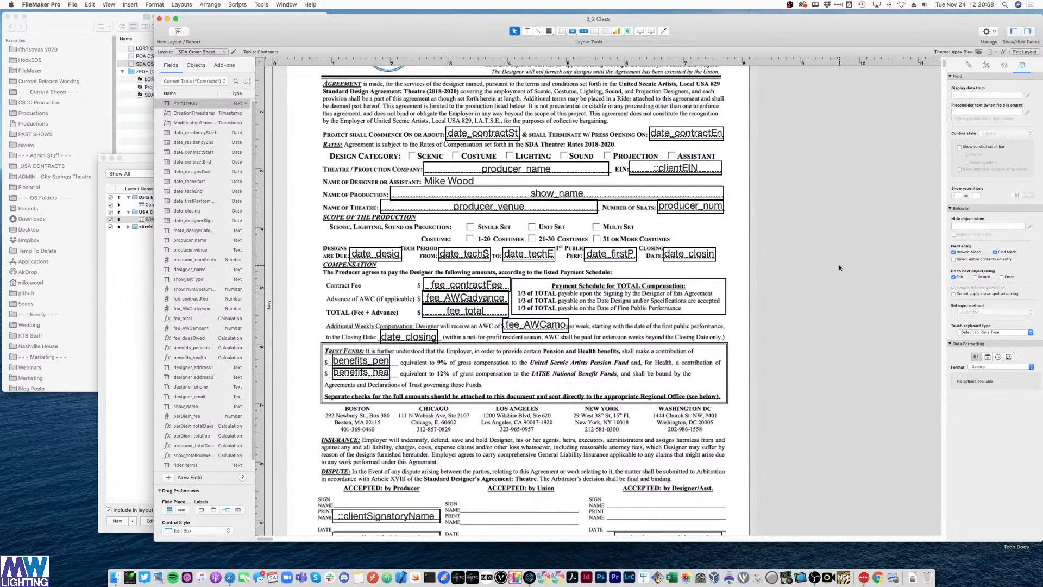
pyautogui.press('super+b')
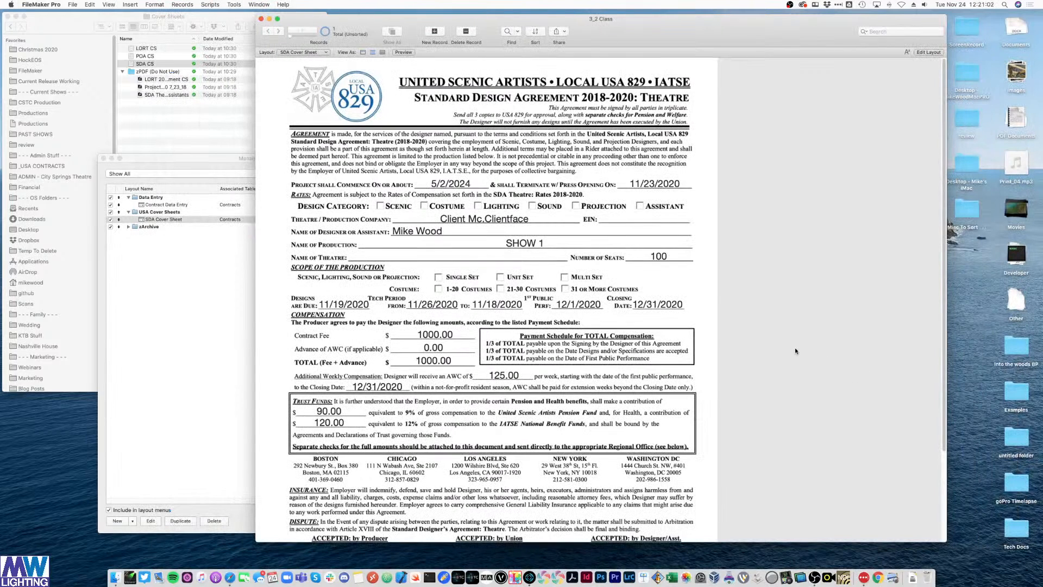
pyautogui.scroll(-3, 460, 365)
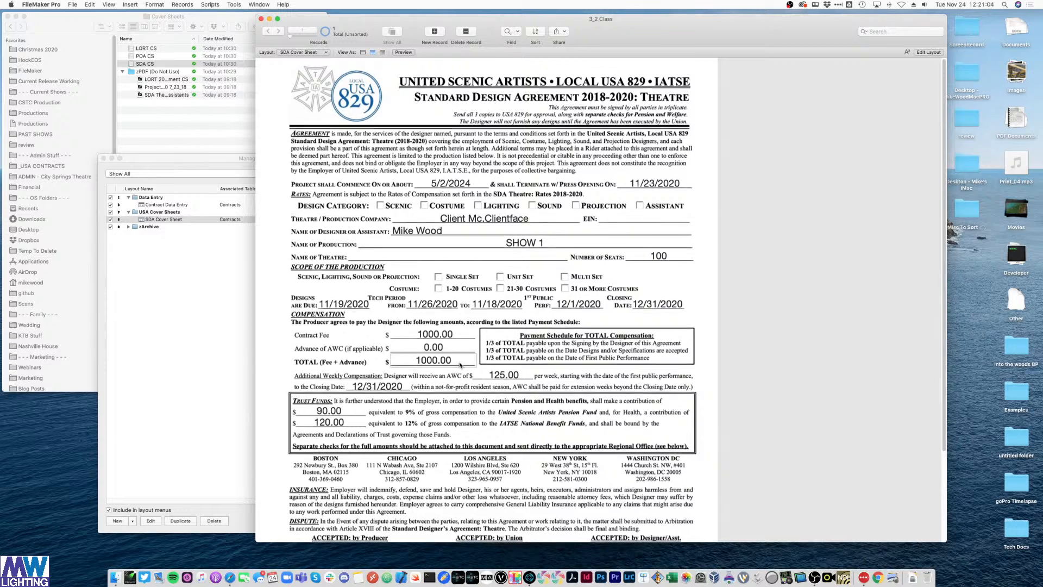
pyautogui.scroll(-3, 461, 365)
pyautogui.scroll(-1, 460, 365)
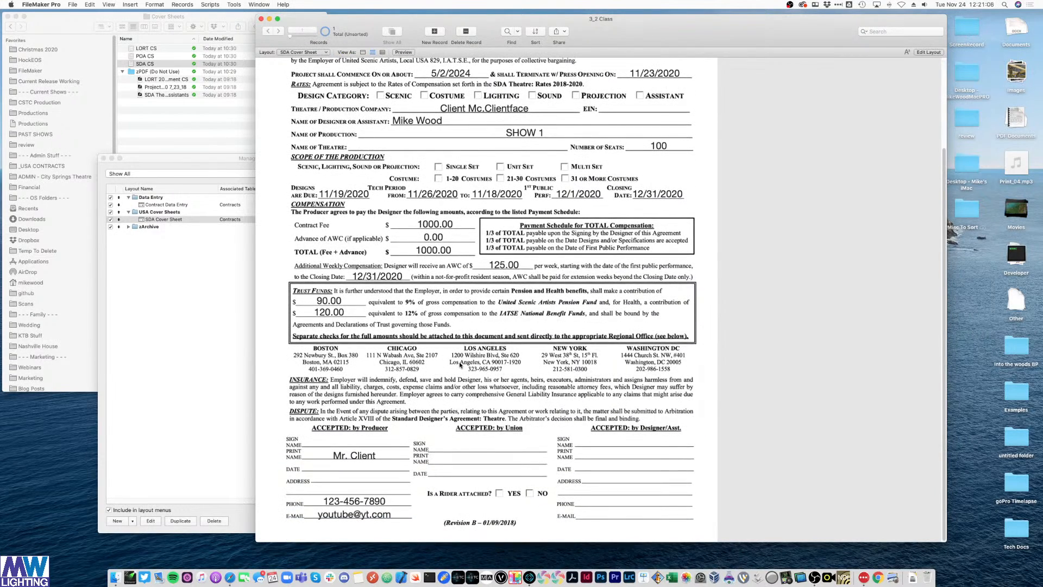
pyautogui.scroll(6, 460, 365)
pyautogui.press('super+l')
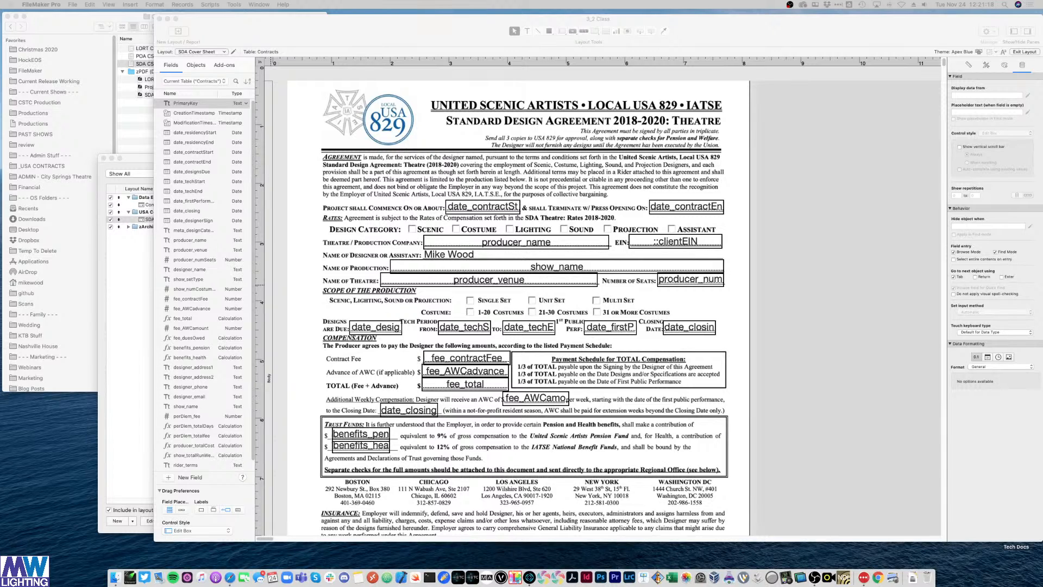
# - Open the recent file 3_1 Key from the File menu
pyautogui.click(141, 133)
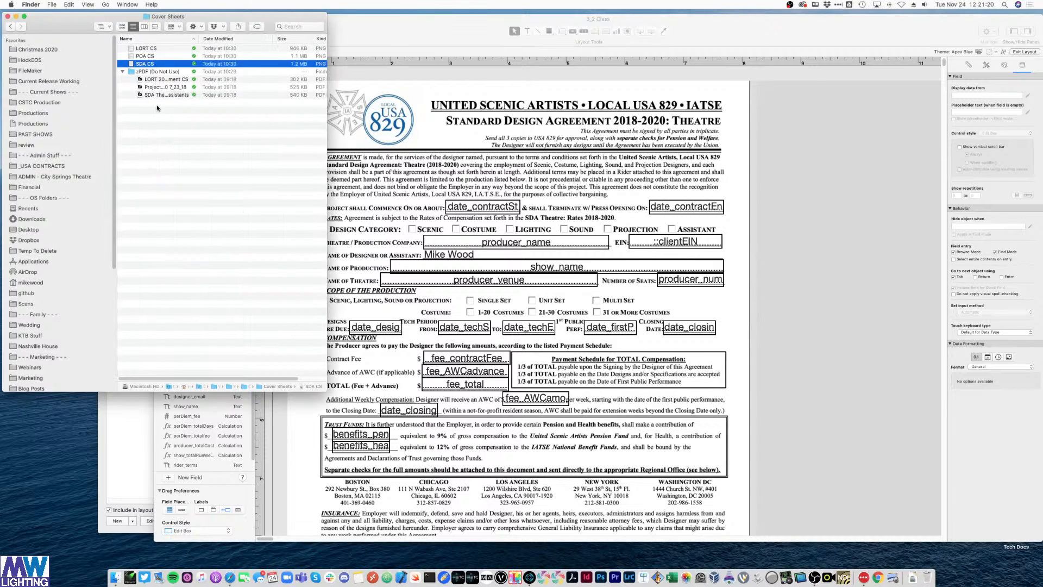
pyautogui.click(834, 176)
pyautogui.click(73, 4)
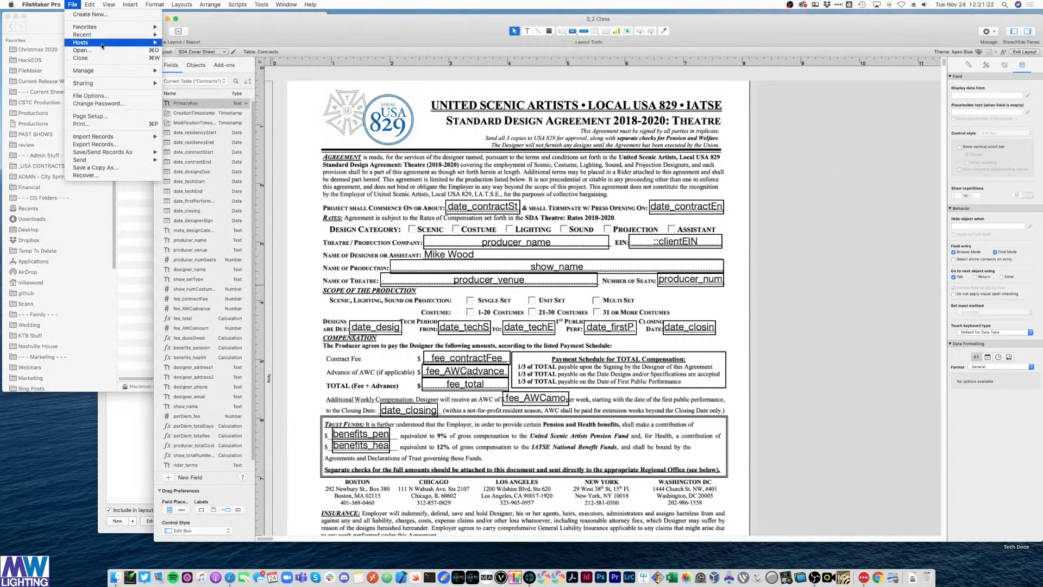
pyautogui.moveTo(107, 35)
pyautogui.click(182, 70)
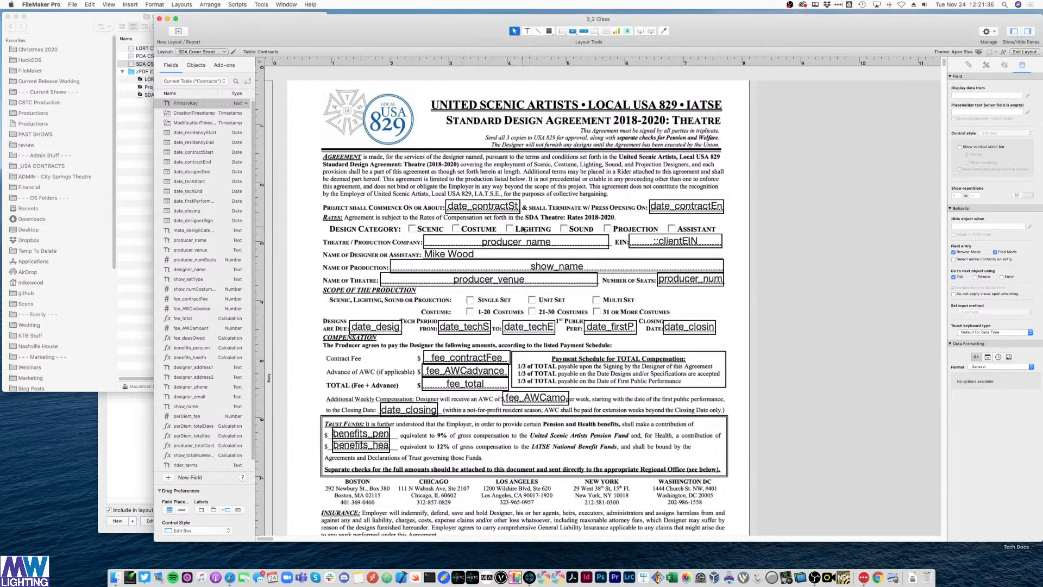
# - Zoom in and widen the layout window to show more of the form
pyautogui.press('super+plus')
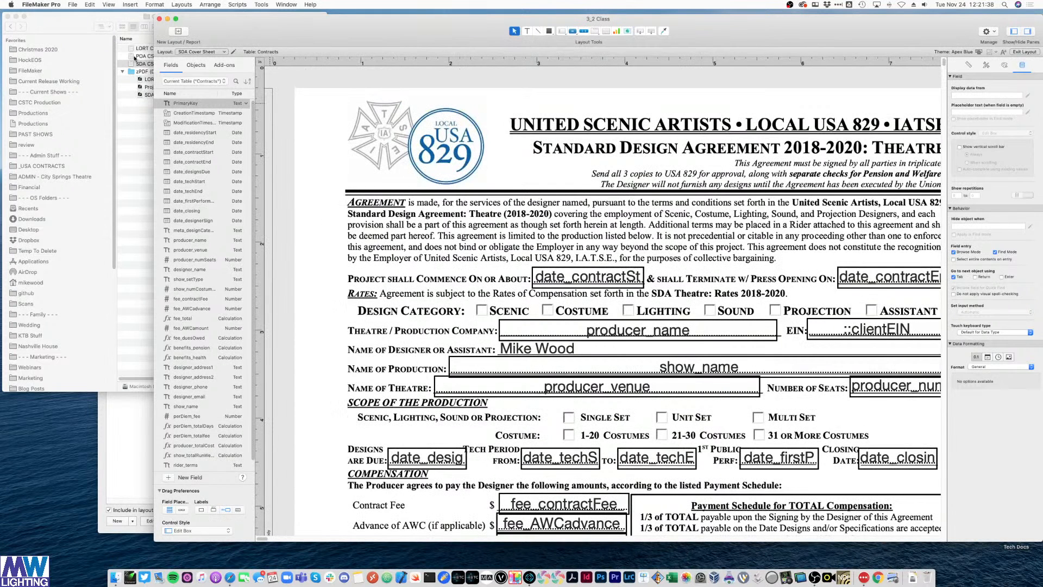
pyautogui.moveTo(155, 35); pyautogui.dragTo(4, 41)
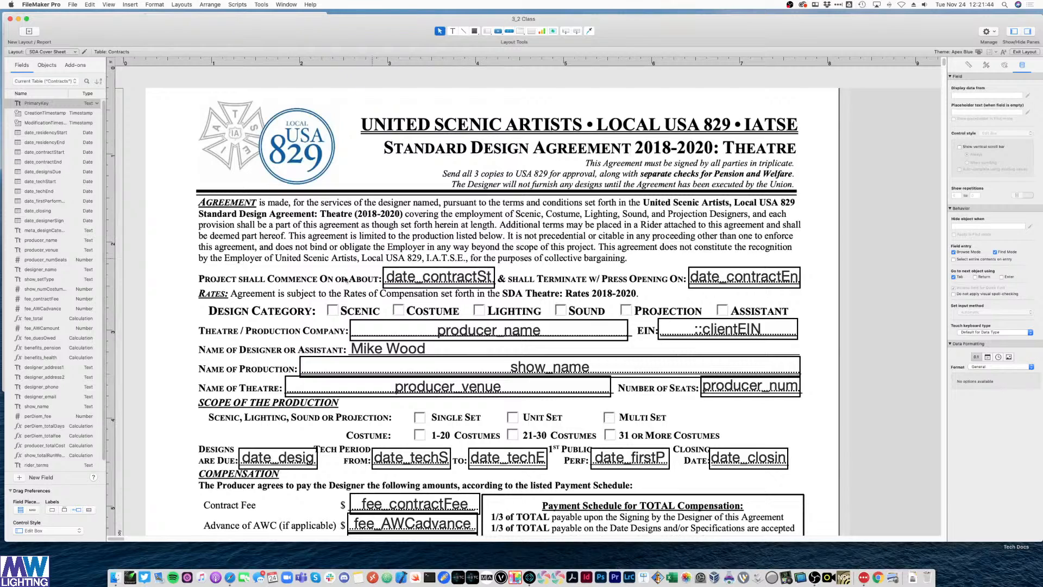
pyautogui.scroll(-2, 315, 291)
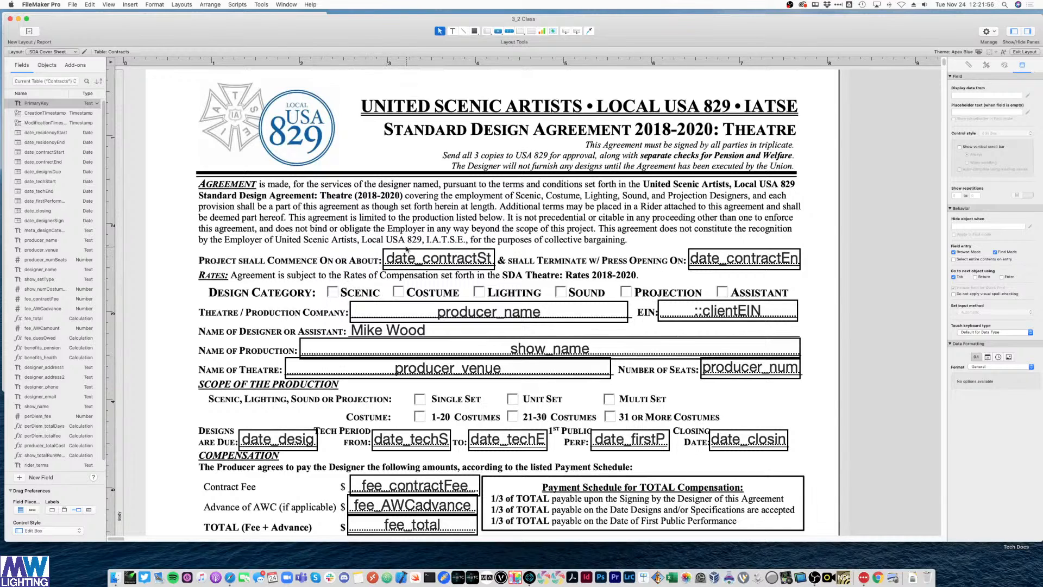
pyautogui.click(373, 341)
pyautogui.click(373, 336)
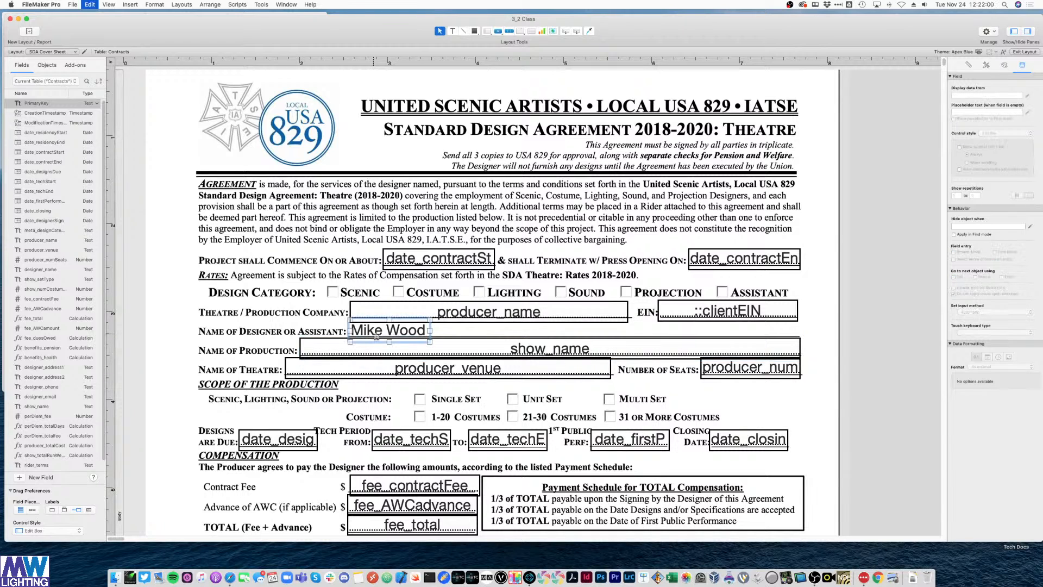
pyautogui.moveTo(373, 336); pyautogui.dragTo(292, 204)
pyautogui.doubleClick(292, 205)
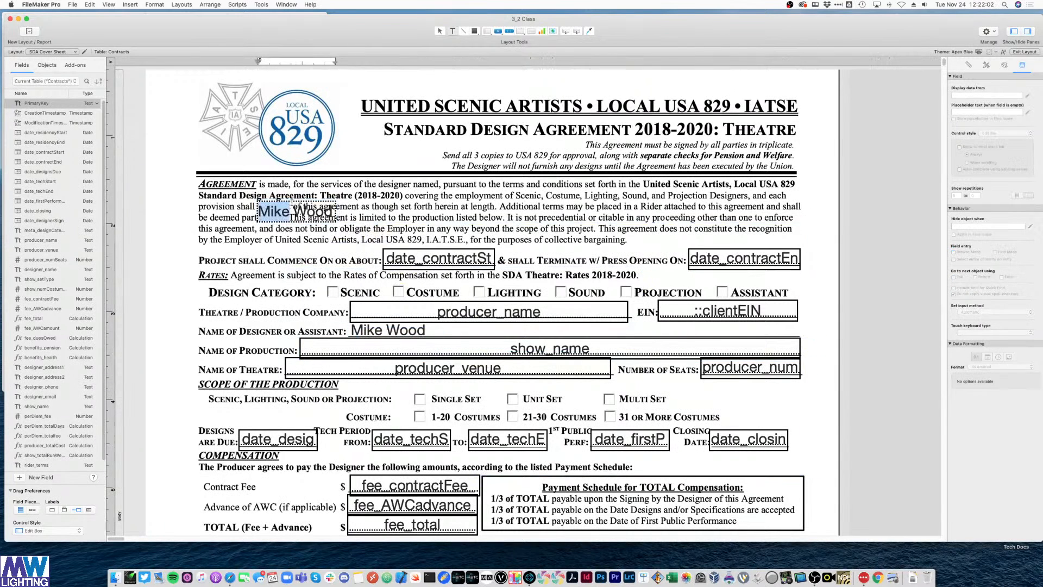
pyautogui.press('super+a')
pyautogui.write('X')
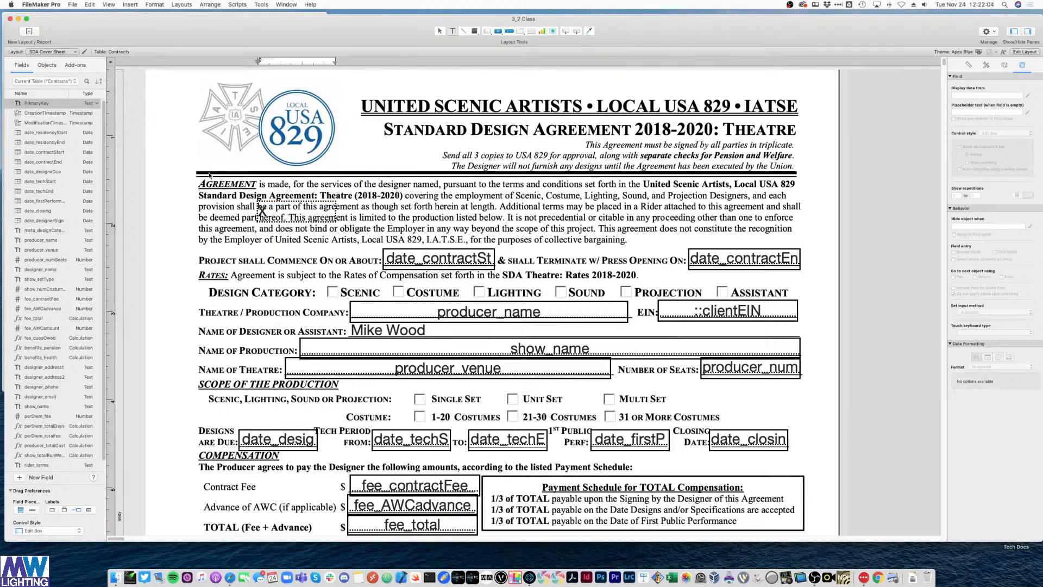
pyautogui.press('Escape')
pyautogui.moveTo(261, 210); pyautogui.dragTo(175, 153)
pyautogui.moveTo(251, 153); pyautogui.dragTo(333, 294)
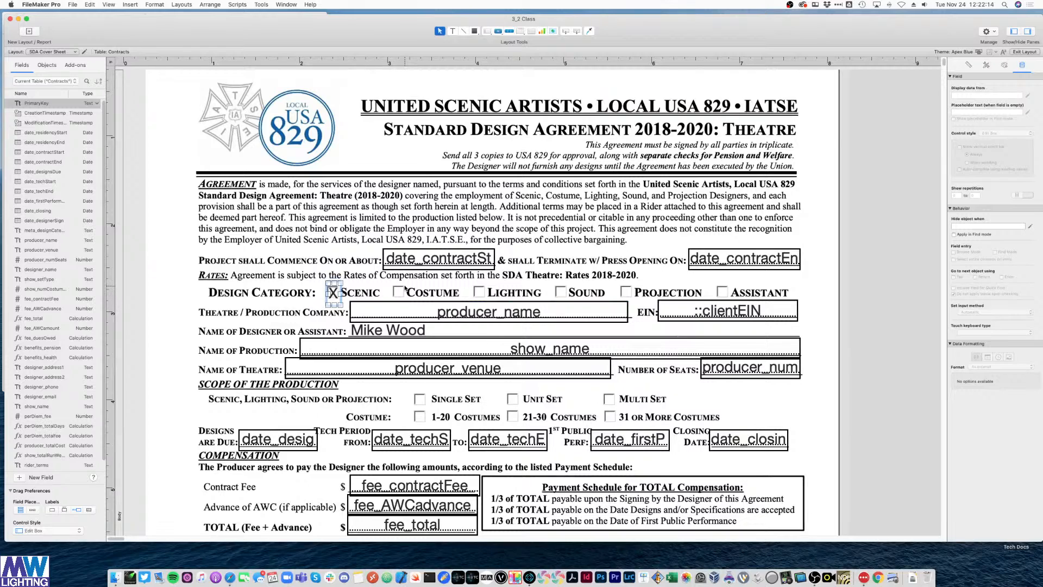
# - Shorten the Scenic X mark to fit its checkbox
pyautogui.click(818, 221)
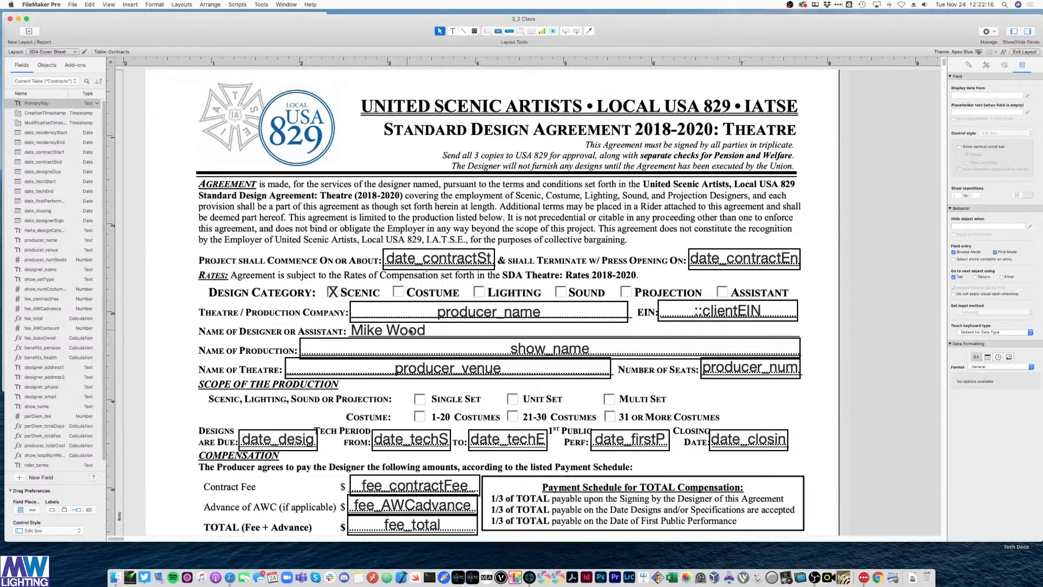
pyautogui.click(334, 293)
pyautogui.moveTo(335, 303); pyautogui.dragTo(336, 292)
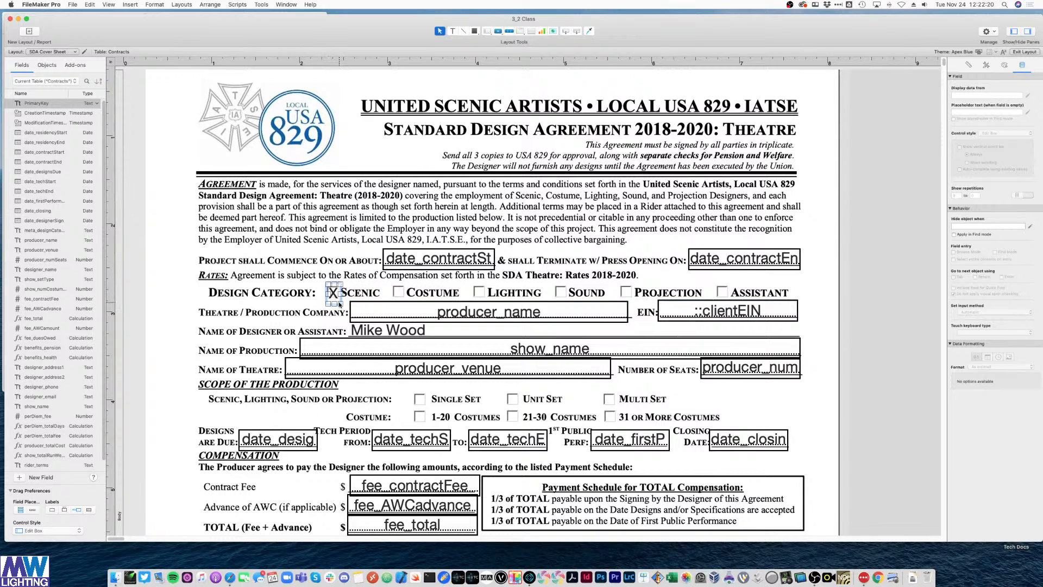
pyautogui.click(872, 205)
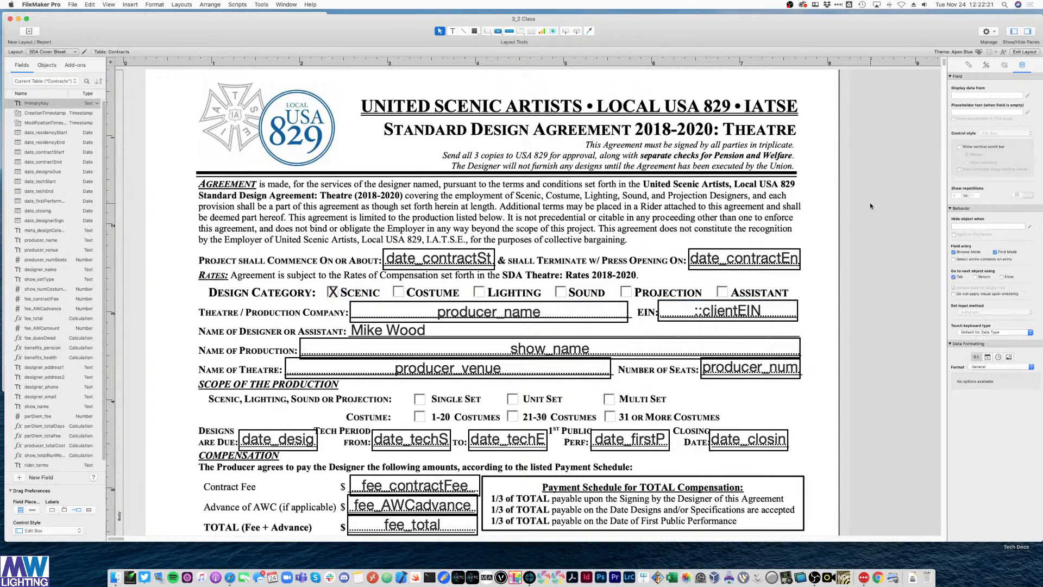
pyautogui.click(337, 296)
# - Duplicate the X onto the Costume, Lighting, Sound and Projection checkboxes
pyautogui.press('super+d')
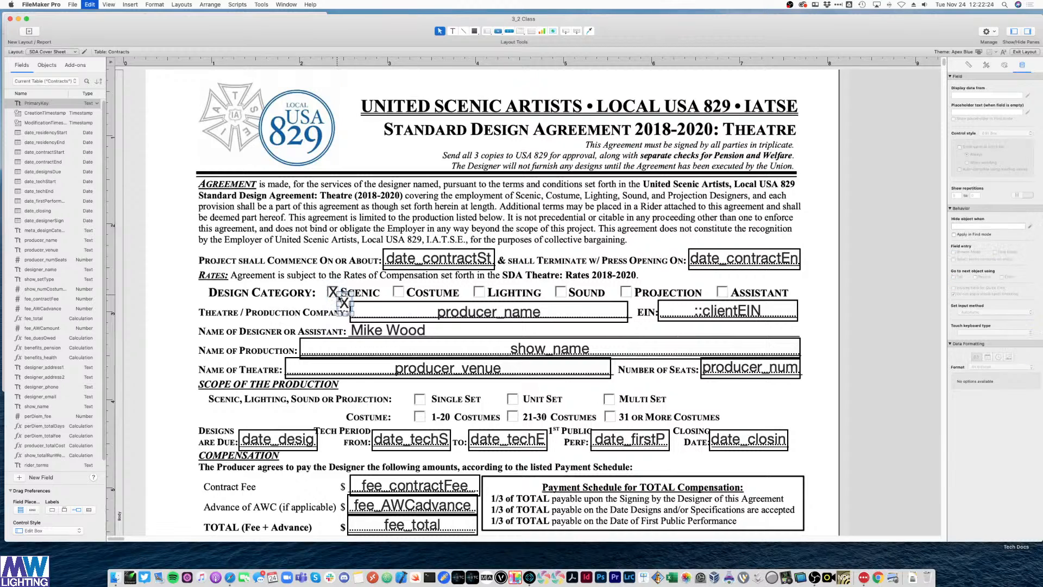
pyautogui.moveTo(345, 306); pyautogui.dragTo(481, 296)
pyautogui.press('super+d')
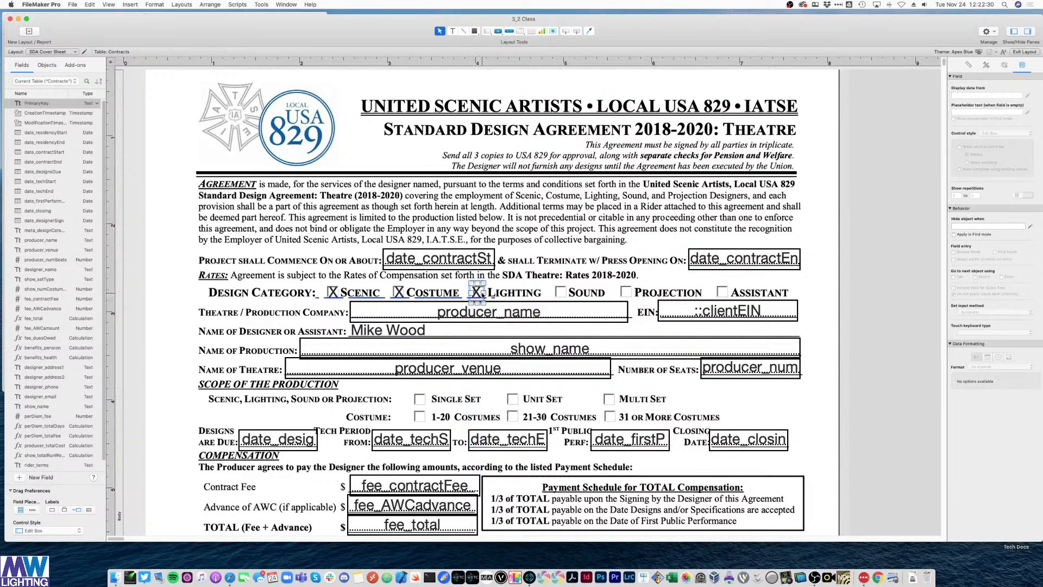
pyautogui.press('super+d')
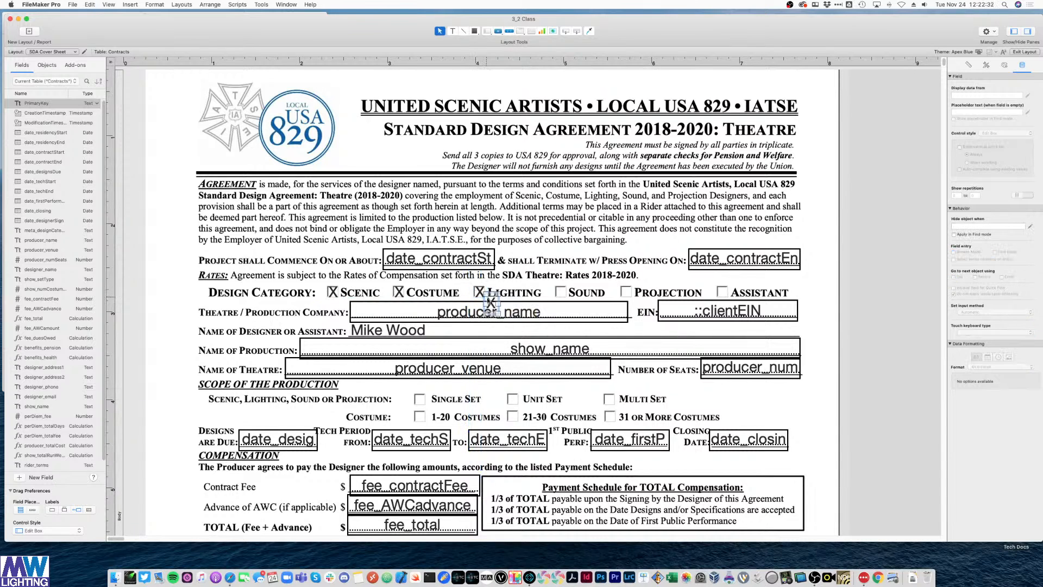
pyautogui.moveTo(488, 304); pyautogui.dragTo(561, 295)
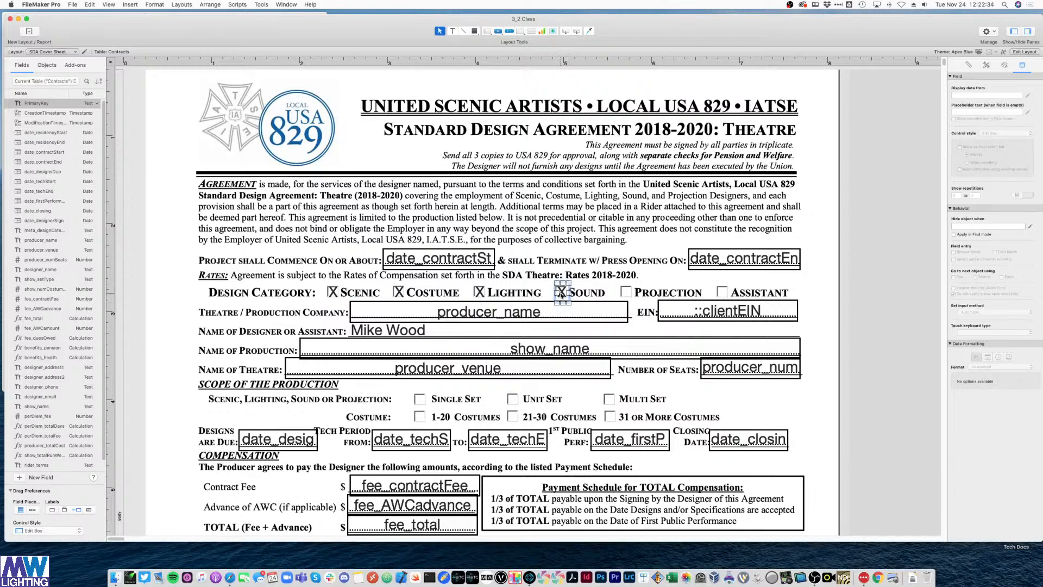
pyautogui.press('super+d')
pyautogui.moveTo(646, 296); pyautogui.dragTo(628, 298)
pyautogui.press('Left')
pyautogui.press('Left')
pyautogui.press('Left')
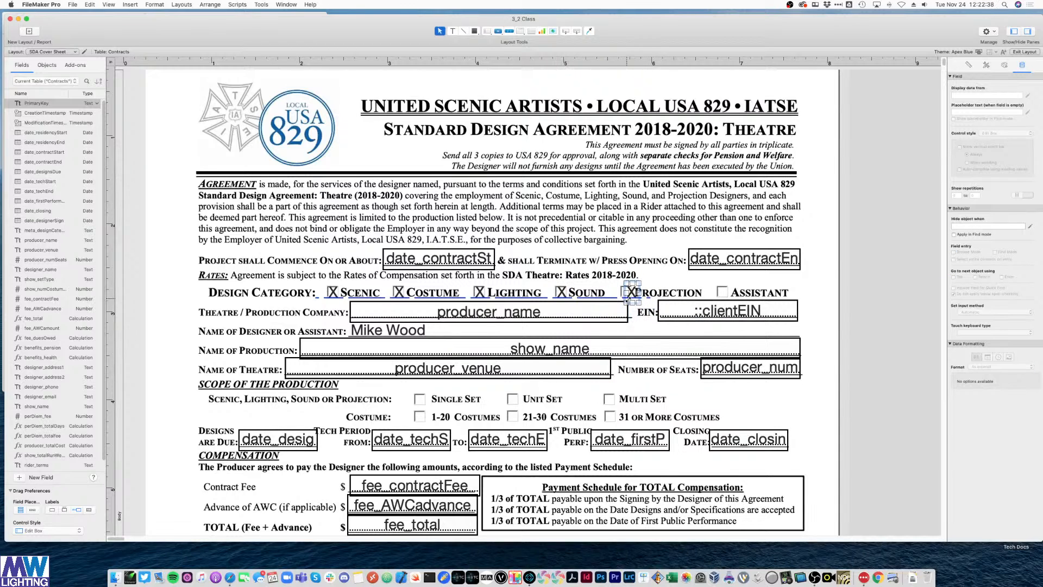
pyautogui.press('Left')
pyautogui.click(648, 294)
pyautogui.click(627, 292)
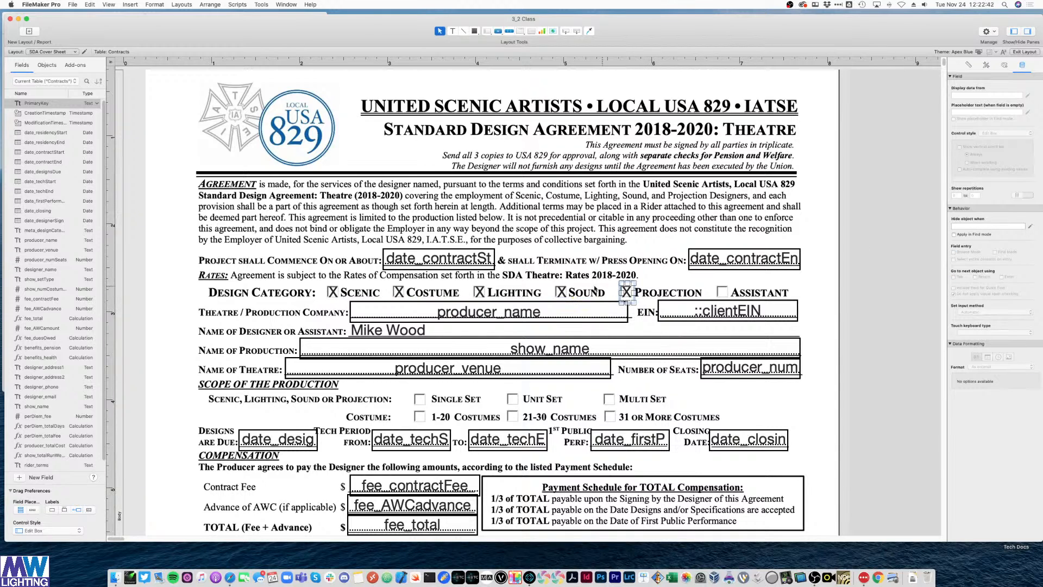
# - Check the marks' placement and paste a copy of the X onto the Assistant checkbox
pyautogui.click(561, 294)
pyautogui.click(576, 295)
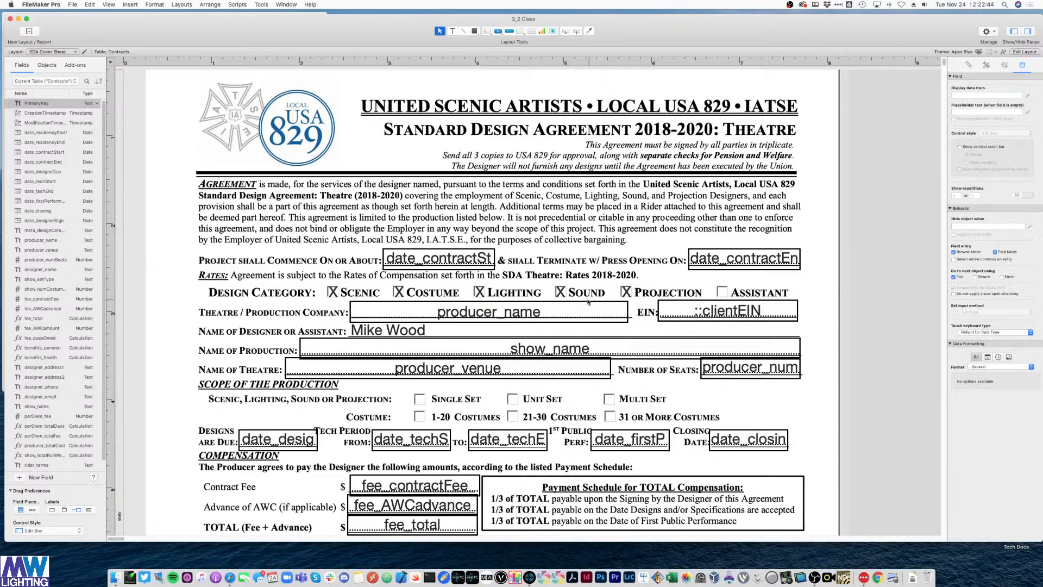
pyautogui.click(480, 293)
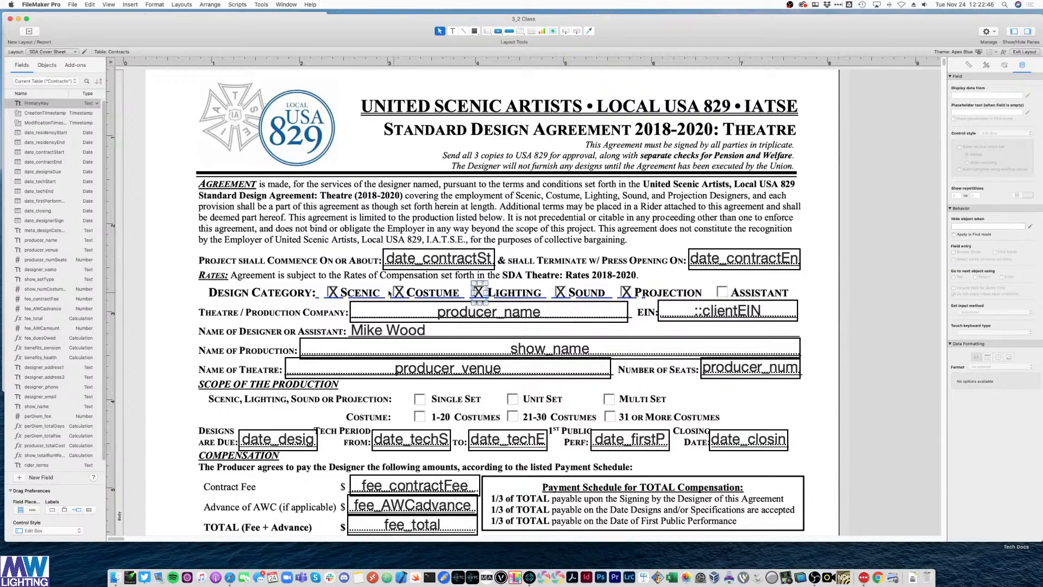
pyautogui.click(398, 294)
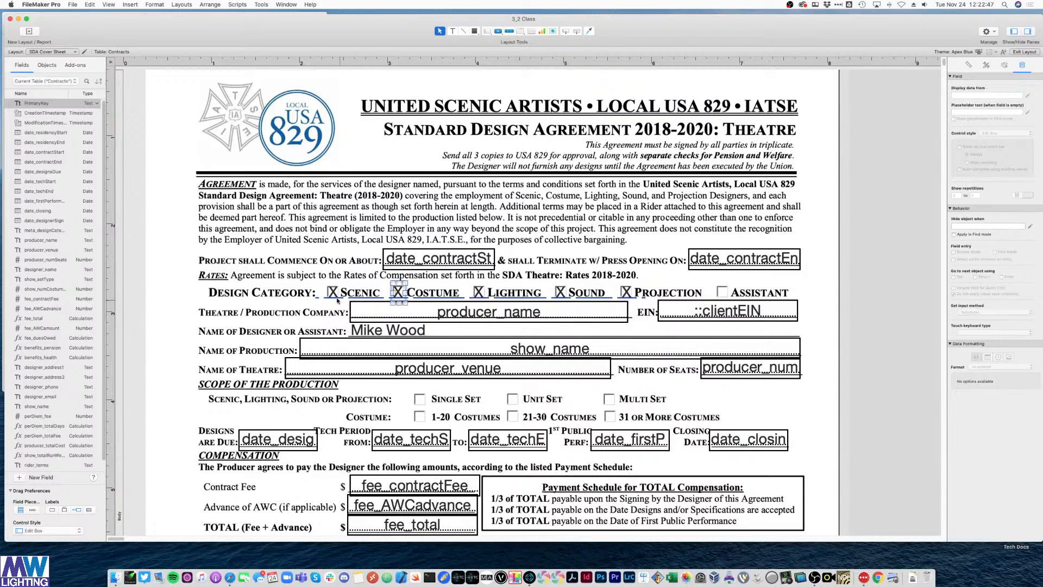
pyautogui.click(626, 292)
pyautogui.press('super+c')
pyautogui.press('super+v')
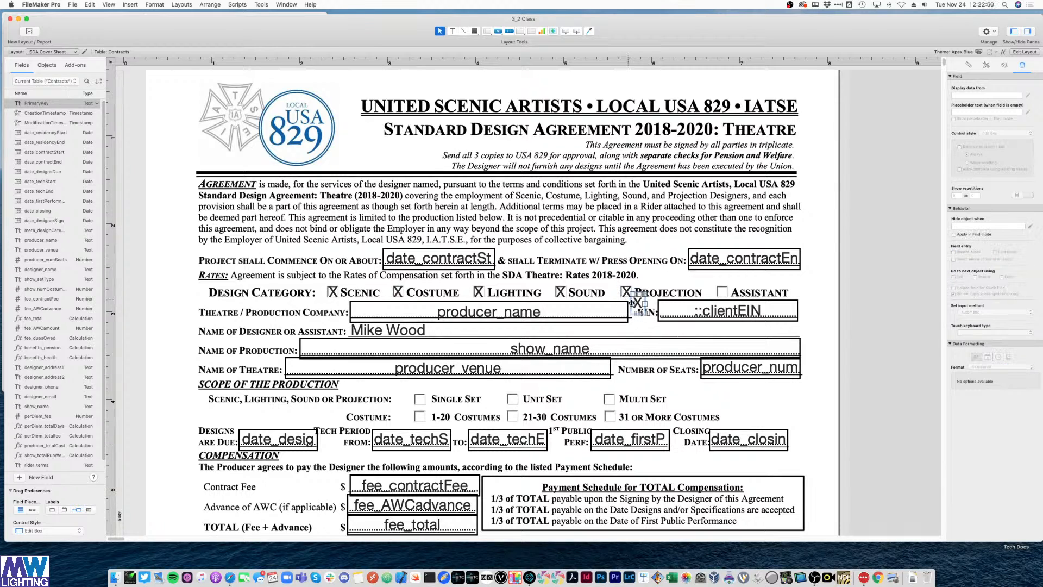
pyautogui.moveTo(625, 296); pyautogui.dragTo(734, 298)
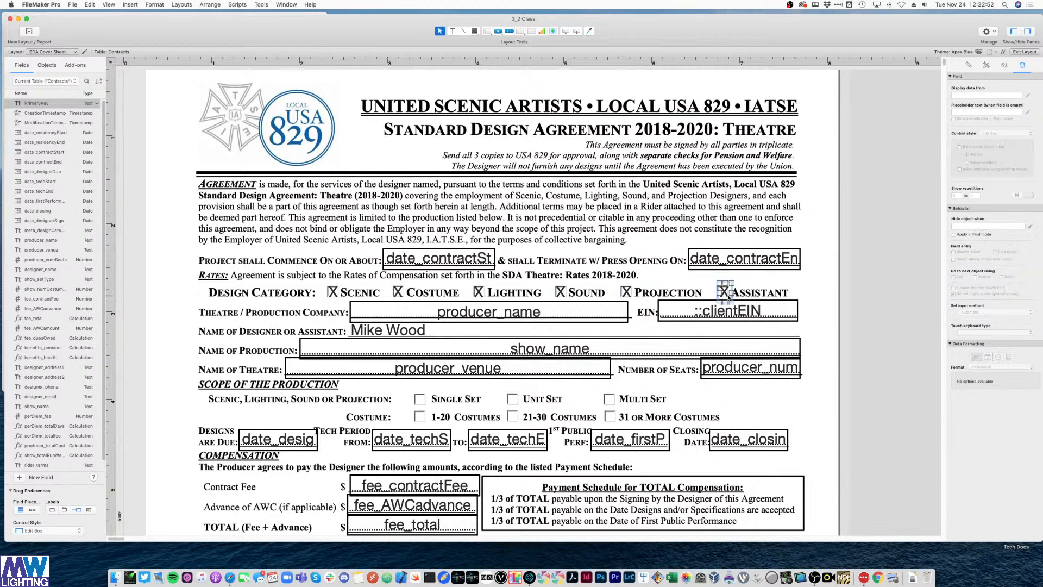
pyautogui.click(891, 260)
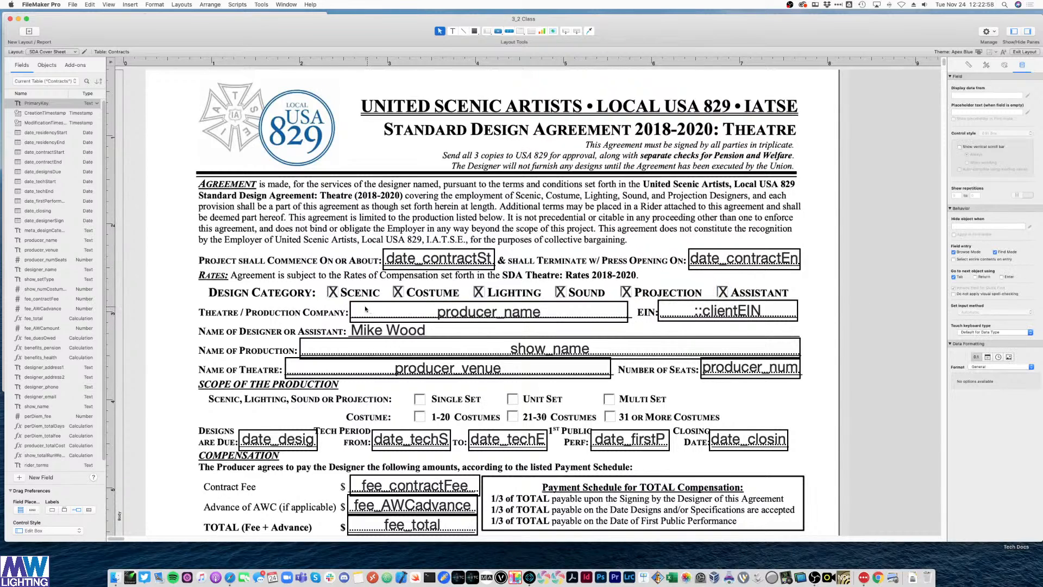
pyautogui.click(329, 295)
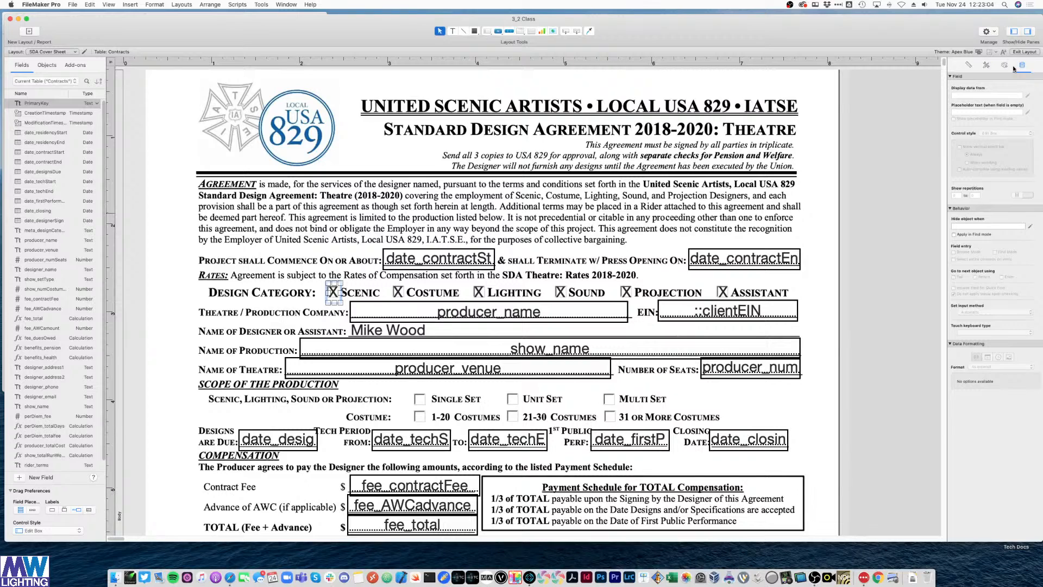
# - Hide the Scenic X when Contracts::meta_designCategory ≠ "Scenic"
pyautogui.click(962, 226)
pyautogui.click(1031, 227)
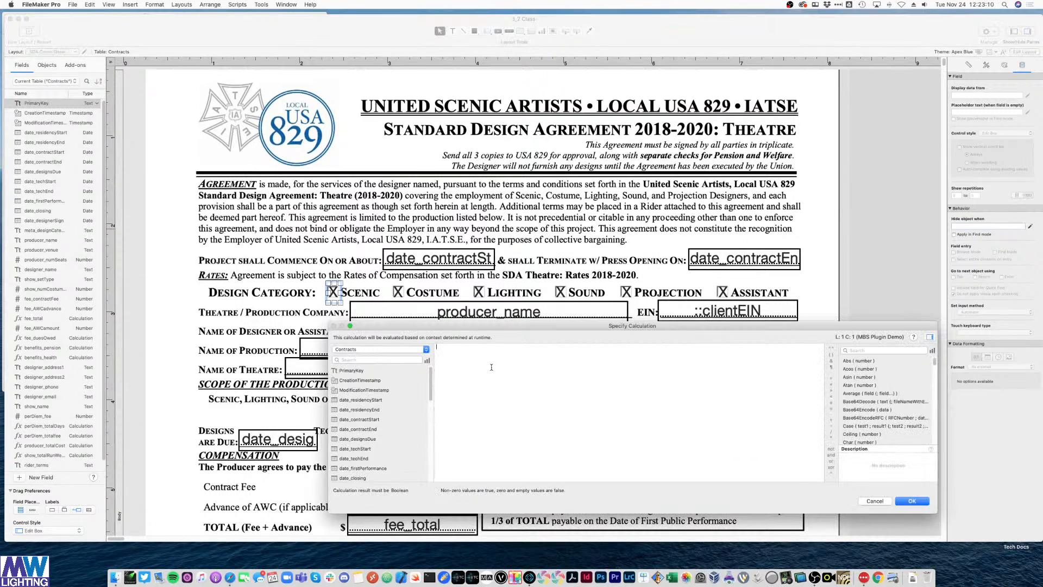
pyautogui.scroll(-10, 374, 447)
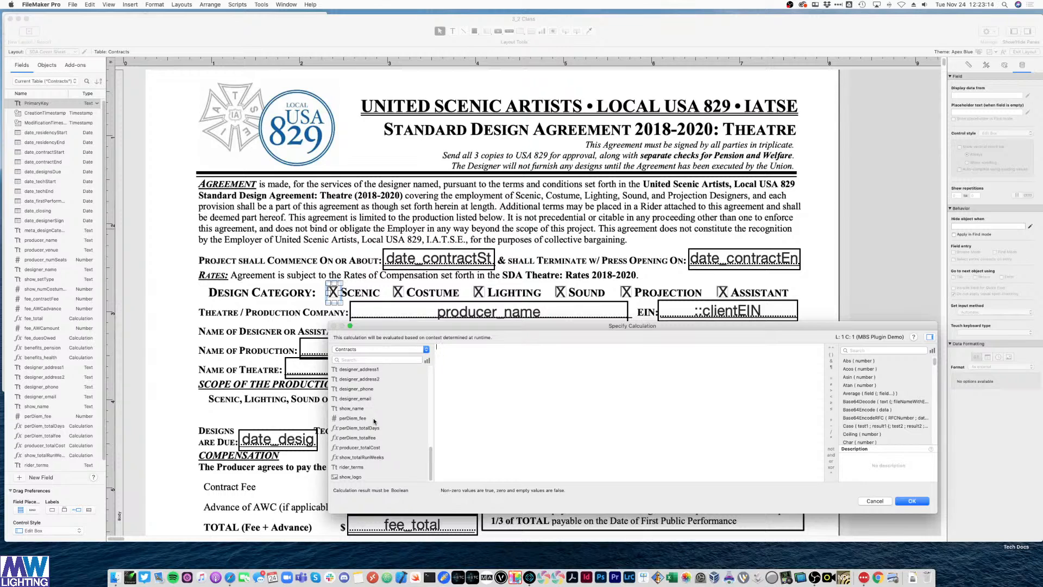
pyautogui.scroll(2, 372, 465)
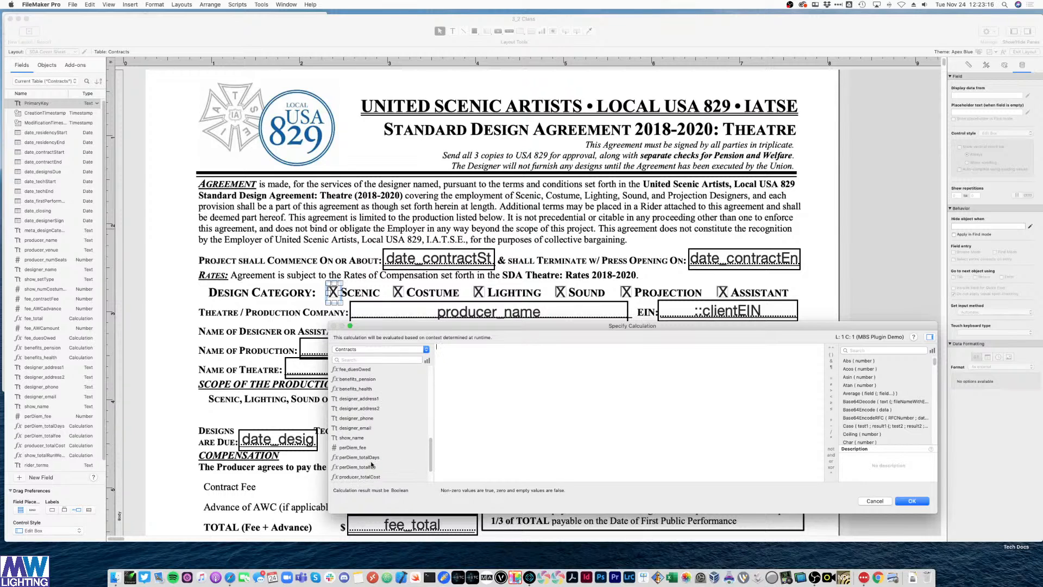
pyautogui.scroll(8, 372, 465)
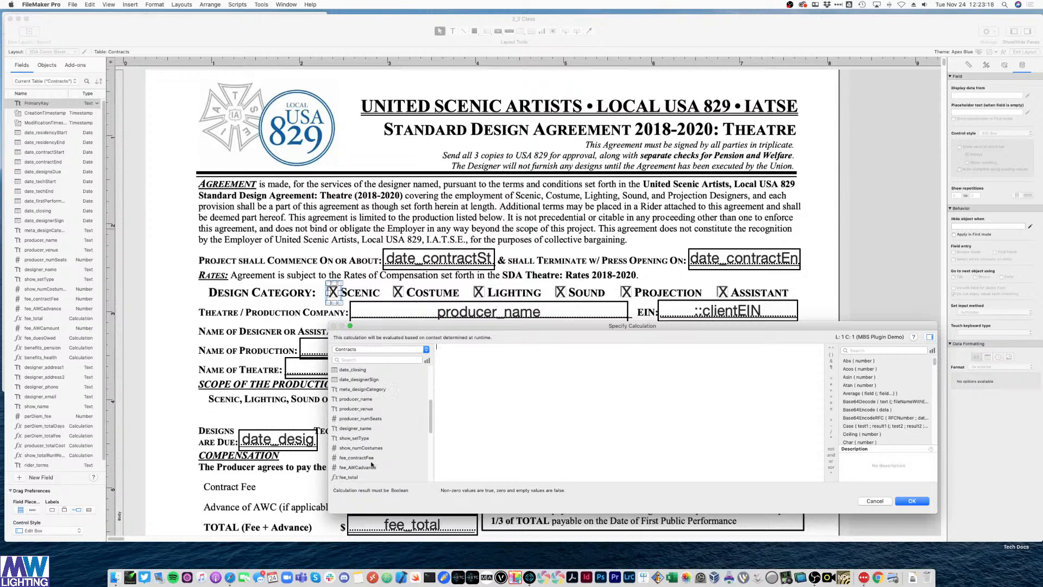
pyautogui.scroll(1, 372, 466)
pyautogui.doubleClick(362, 400)
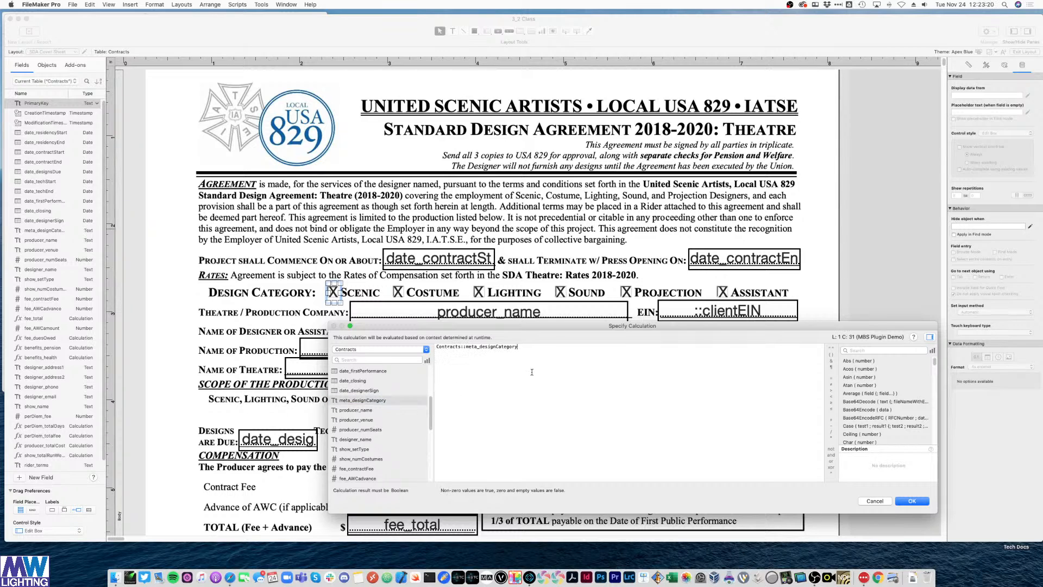
pyautogui.click(830, 384)
pyautogui.click(913, 501)
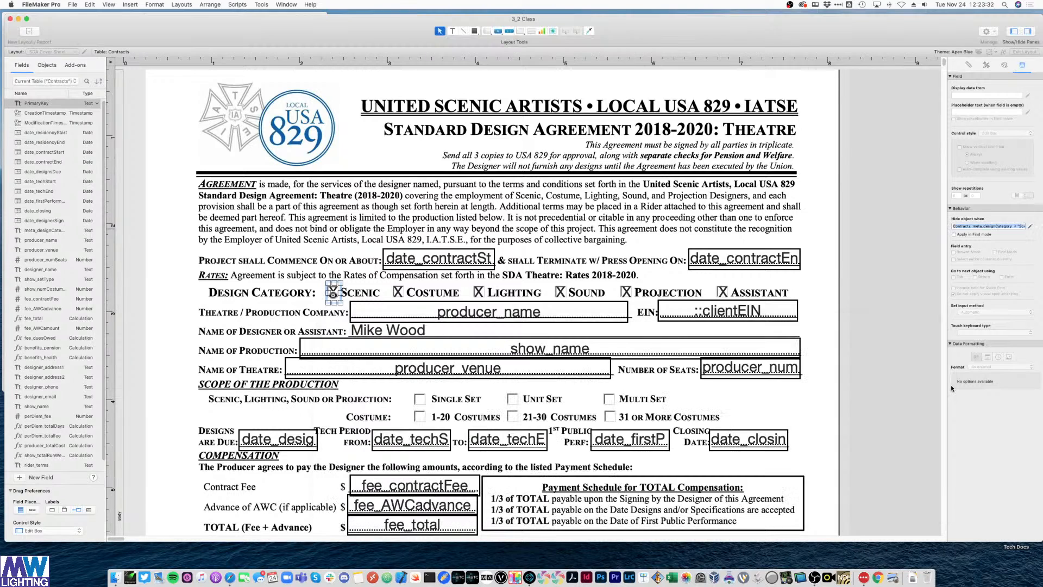
# - Copy the Scenic hide formula and apply it to the Costume X with "Costume"
pyautogui.rightClick(1007, 226)
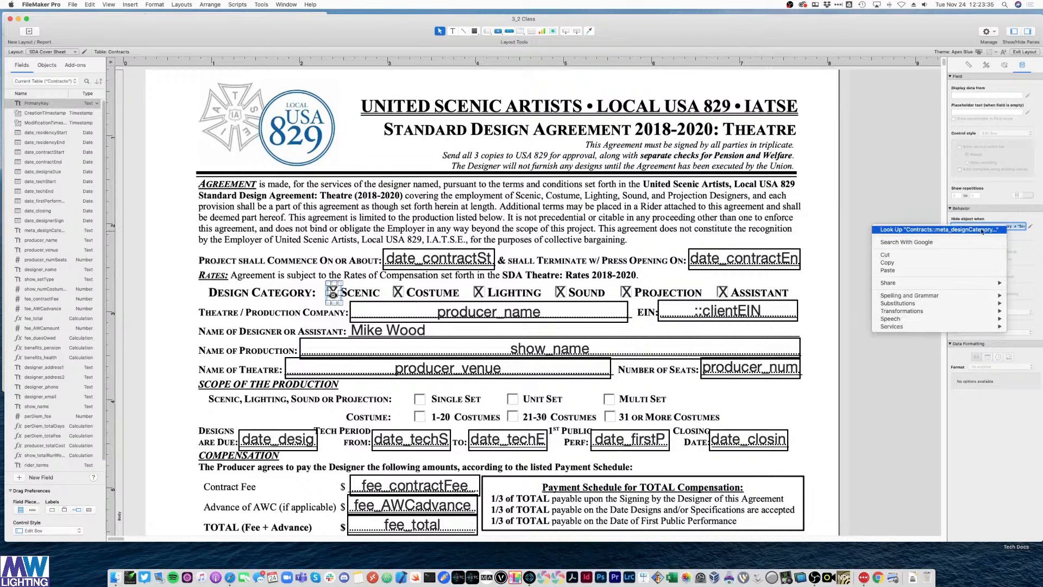
pyautogui.click(898, 267)
pyautogui.click(398, 291)
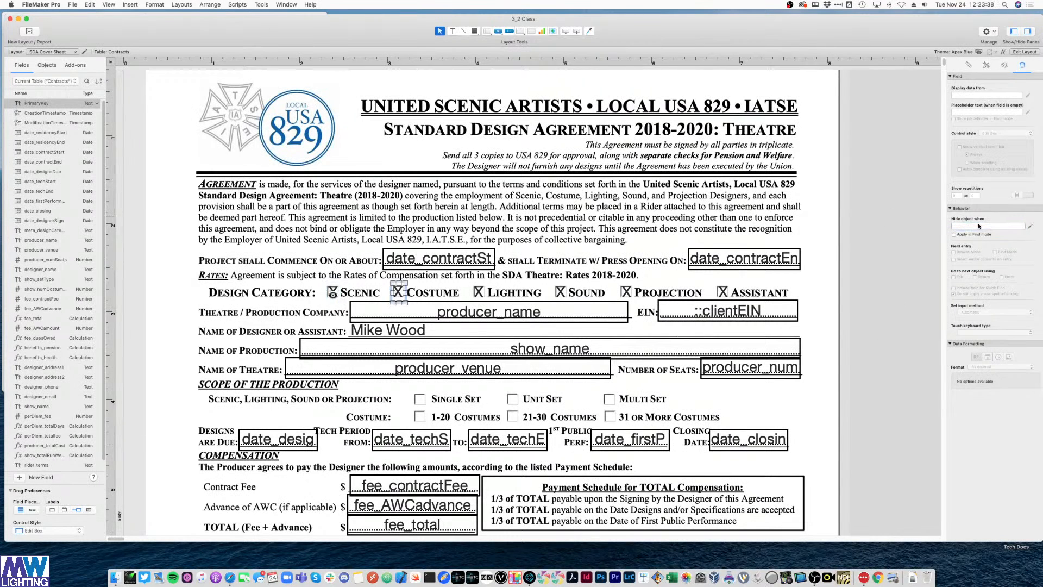
pyautogui.click(1031, 226)
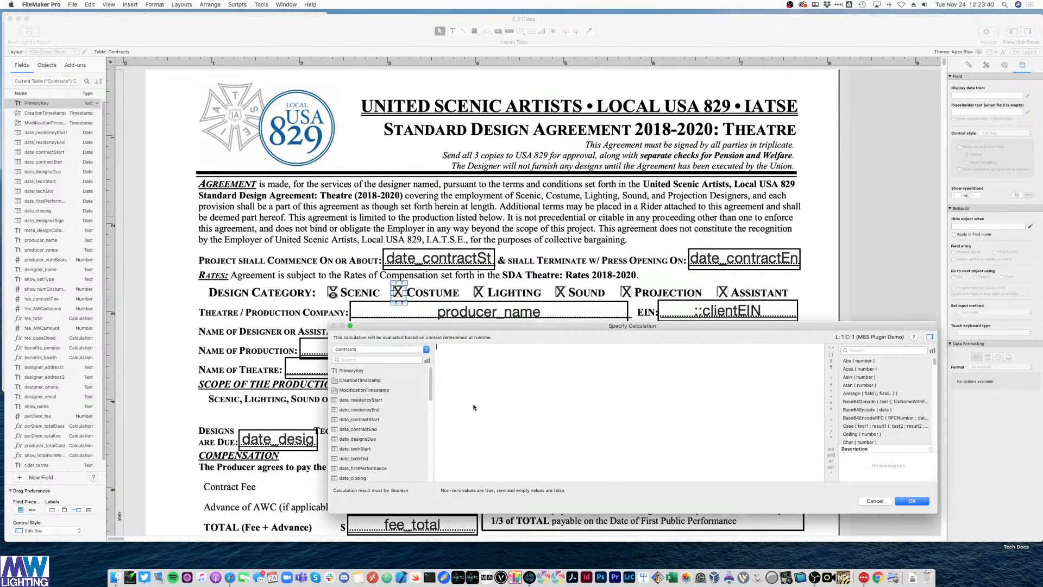
pyautogui.write('Contracts::meta_designCategory = "Scenic"')
pyautogui.doubleClick(539, 346)
pyautogui.press('BackSpace')
pyautogui.write('Costume')
pyautogui.press('Return')
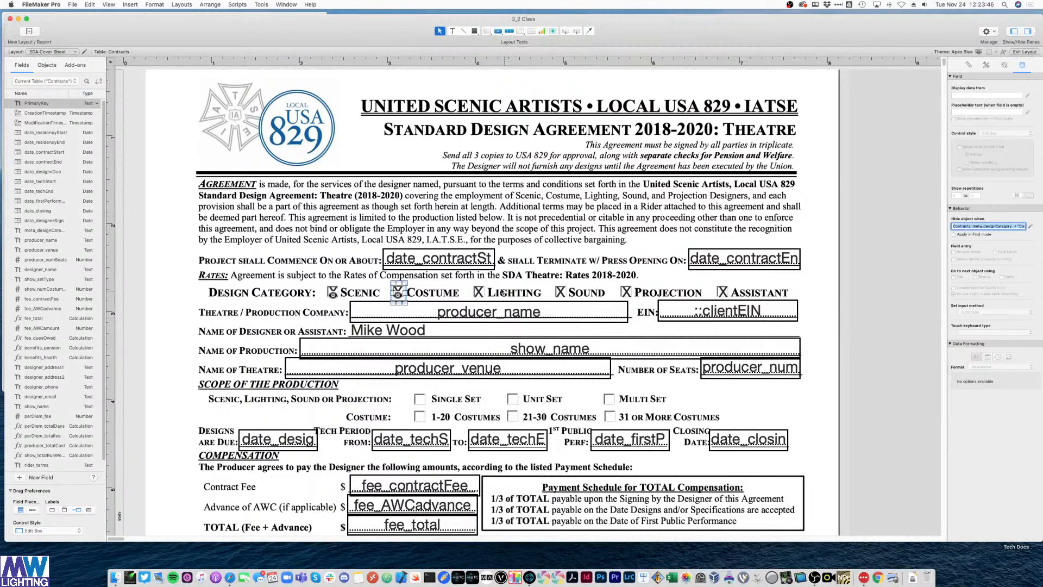
# - Give the Lighting X the hide formula with "Lighting" in place of Scenic
pyautogui.press('Tab')
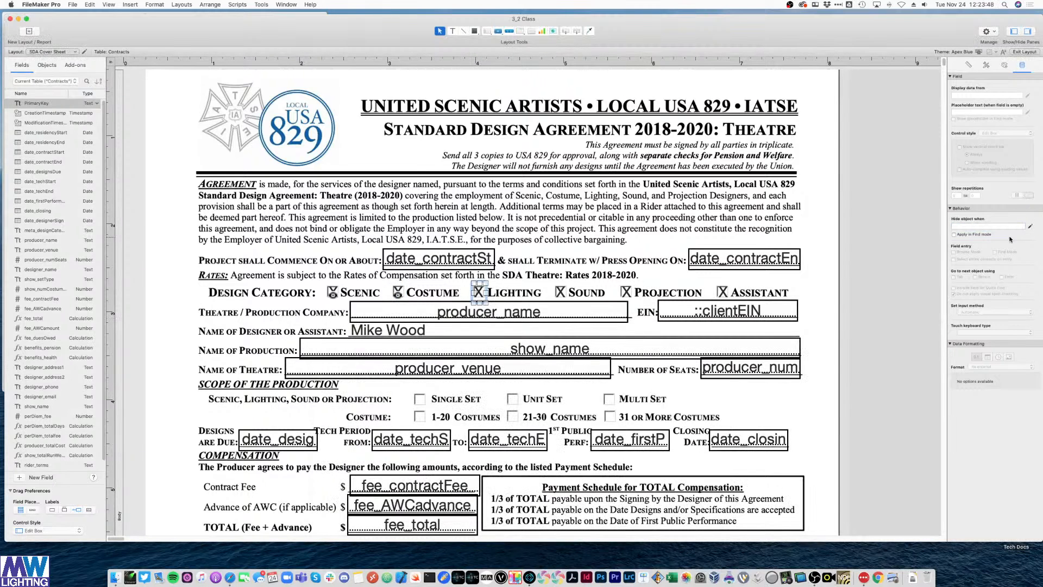
pyautogui.click(1030, 226)
pyautogui.write('Contracts::meta_designCategory  = "Scenic"')
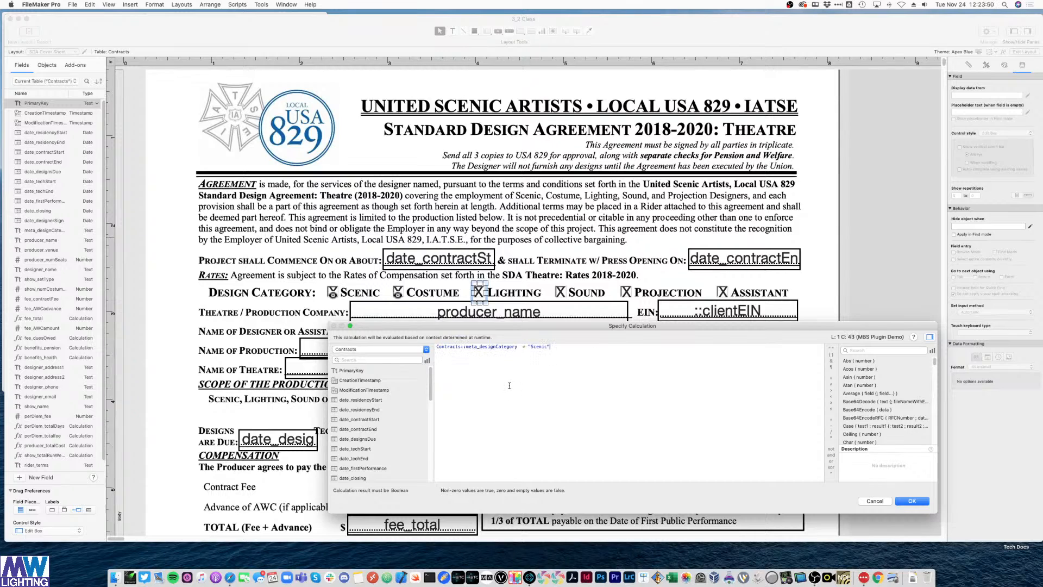
pyautogui.doubleClick(536, 347)
pyautogui.write('Lighting')
pyautogui.press('Return')
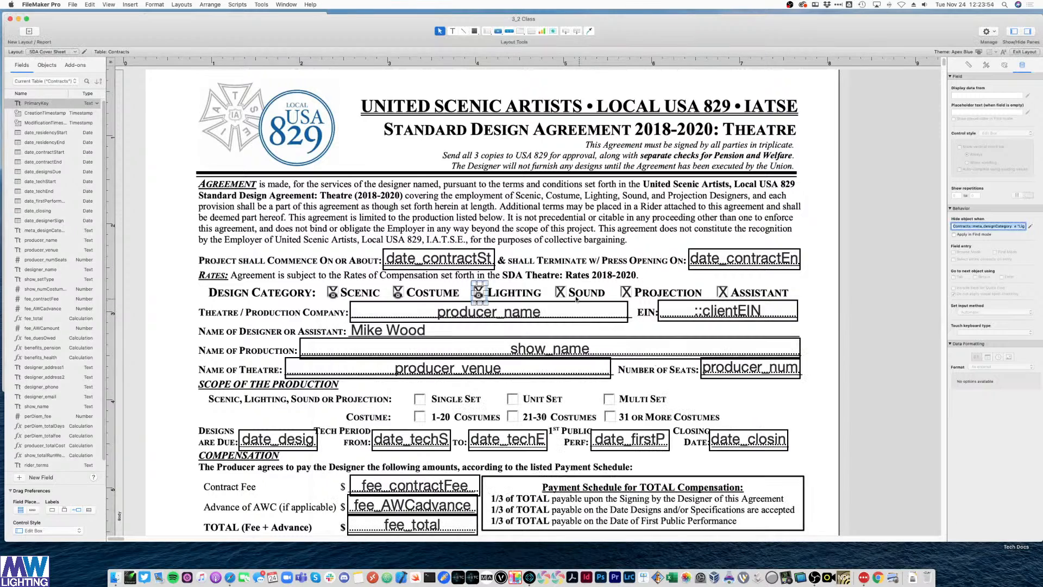
# - Give the Sound X the hide formula comparing against "Sound"
pyautogui.click(561, 292)
pyautogui.click(1011, 226)
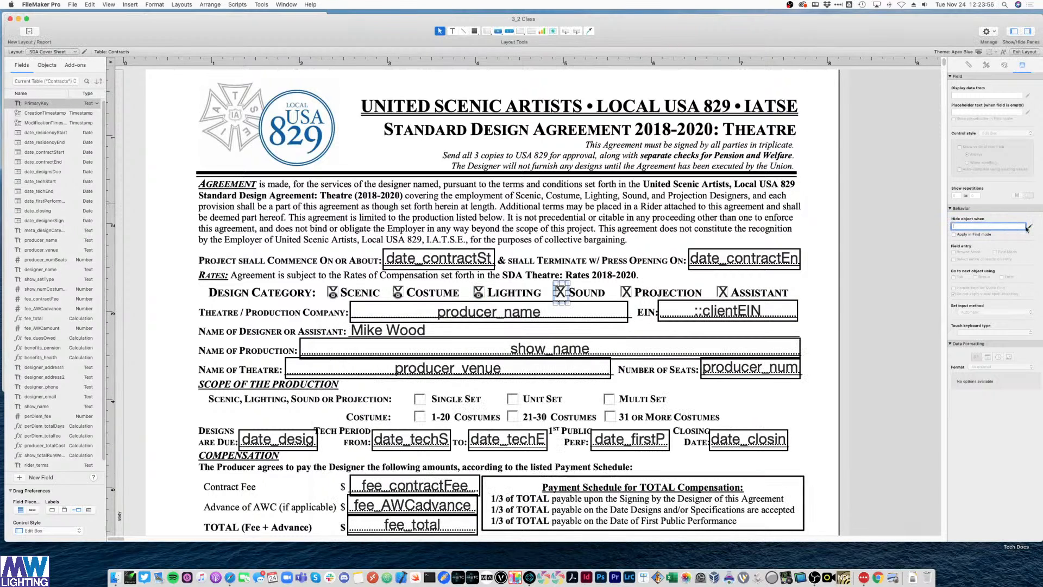
pyautogui.click(1030, 226)
pyautogui.write('Contracts::meta_designCategory = "Scenic"')
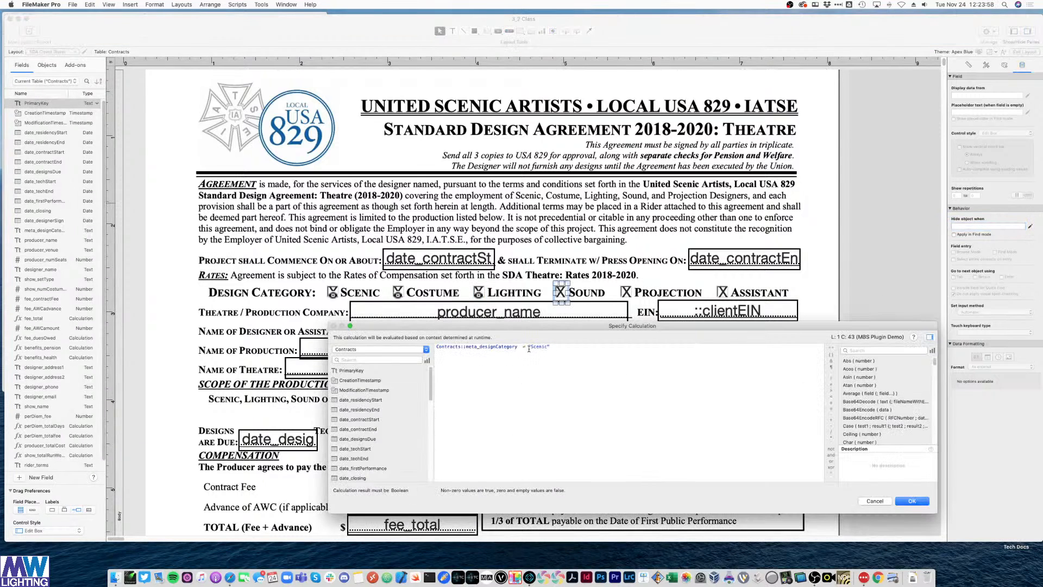
pyautogui.press('BackSpace')
pyautogui.press('BackSpace')
pyautogui.press('BackSpace')
pyautogui.press('BackSpace')
pyautogui.press('BackSpace')
pyautogui.press('BackSpace')
pyautogui.write('ound"')
pyautogui.press('Return')
# - Give the Projection X the hide formula with "Projection" in place of Scenic
pyautogui.click(626, 293)
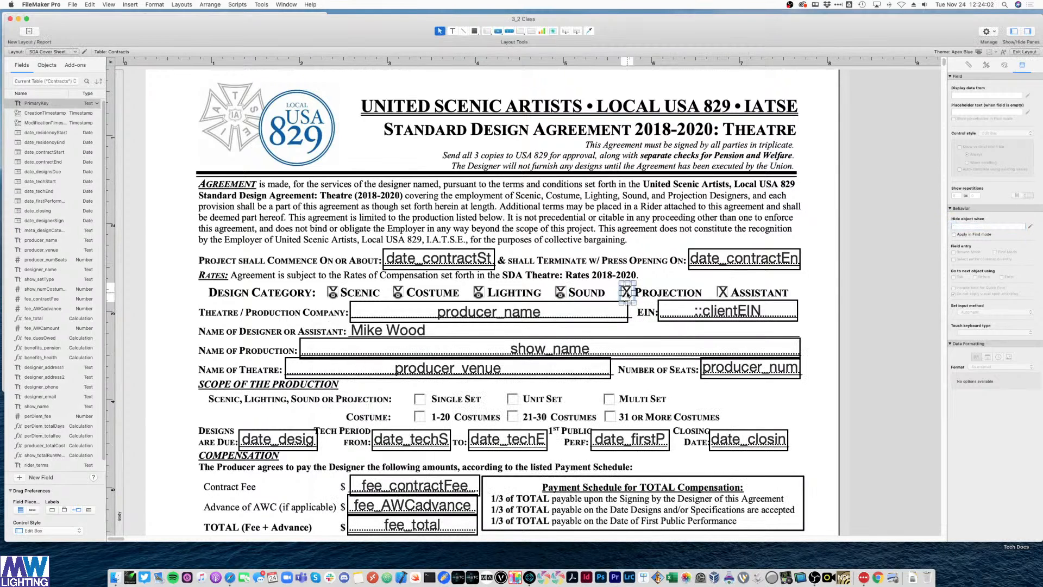
pyautogui.click(1031, 226)
pyautogui.write('Contracts::meta_designCategory = "Scenic"')
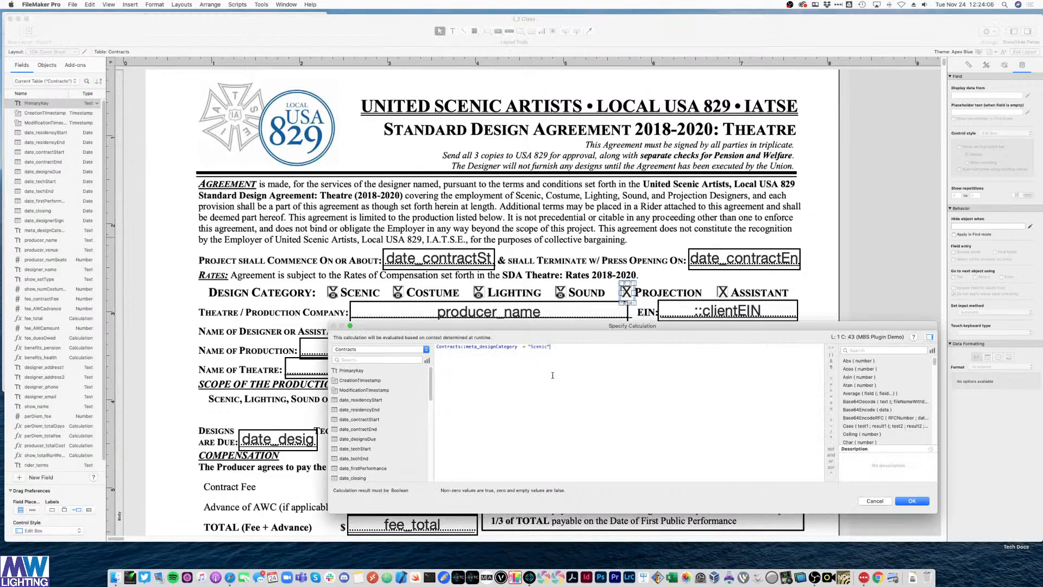
pyautogui.doubleClick(540, 346)
pyautogui.write('Projection')
pyautogui.press('Return')
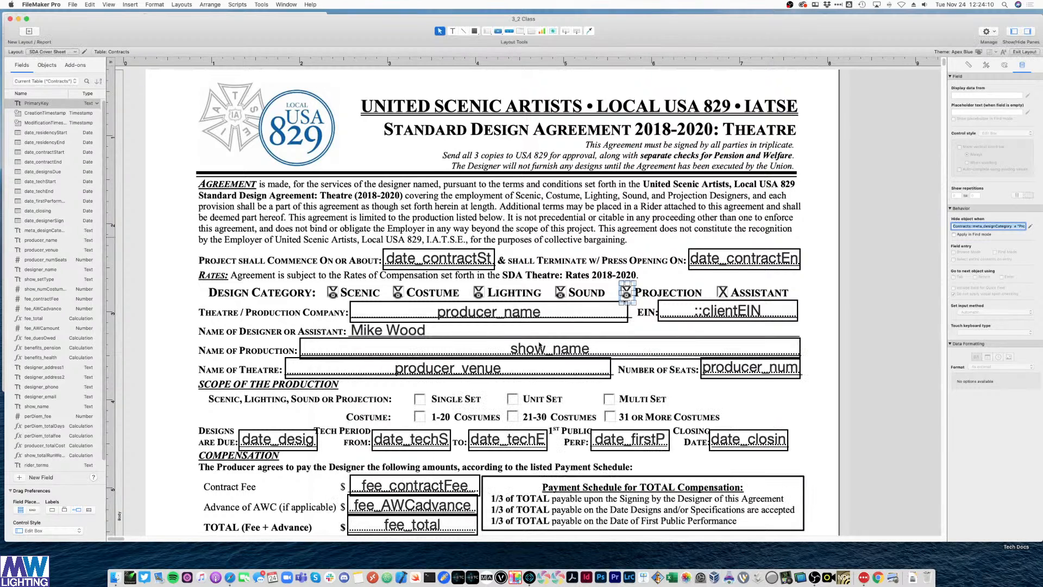
# - Give the Assistant X the hide formula with "Assistant" in place of Scenic
pyautogui.click(722, 294)
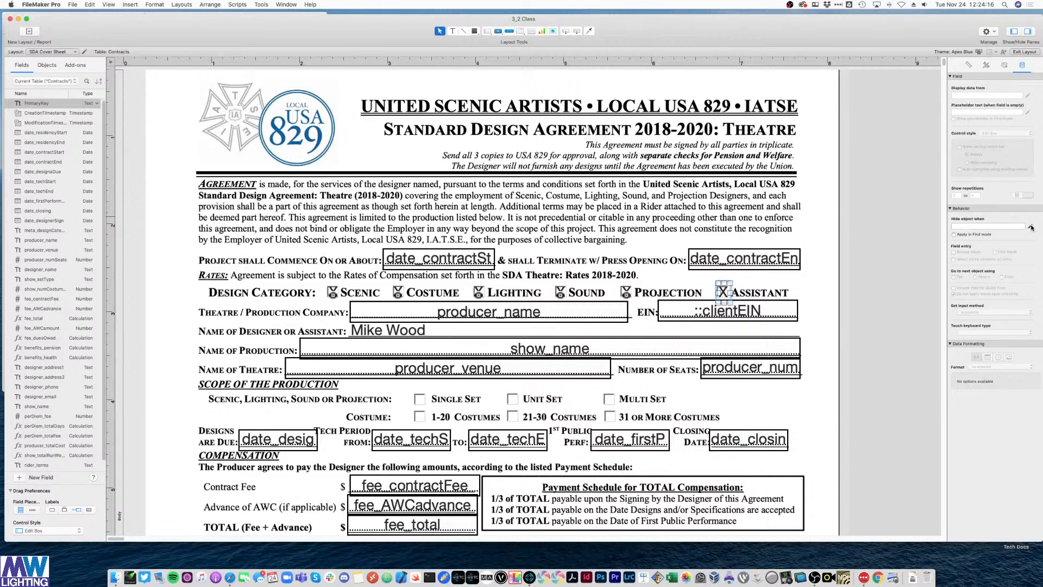
pyautogui.click(1030, 227)
pyautogui.write('Contracts::meta_designCategory = "Scenic"')
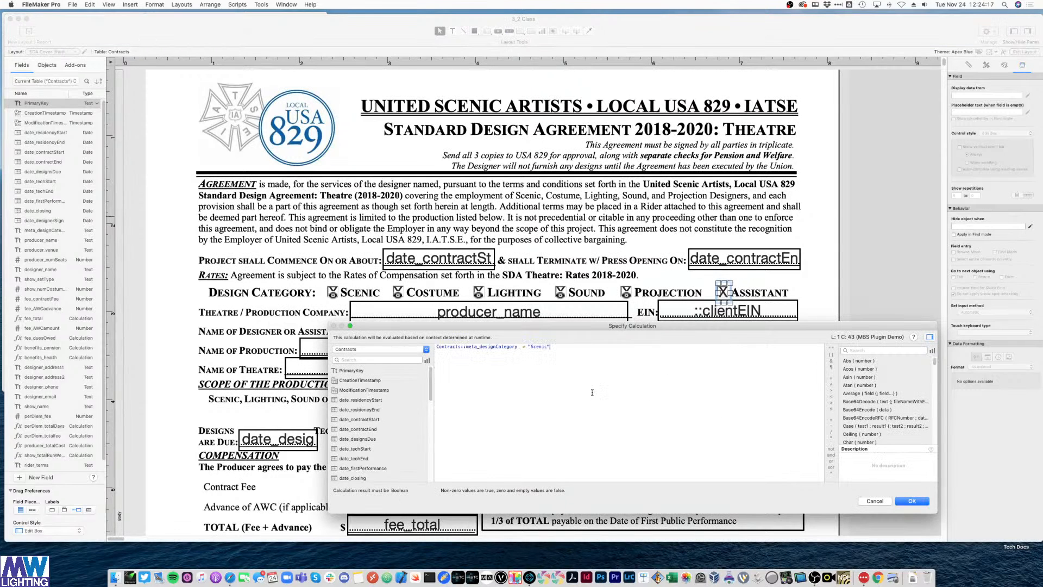
pyautogui.doubleClick(541, 346)
pyautogui.write('Assistant')
pyautogui.press('Return')
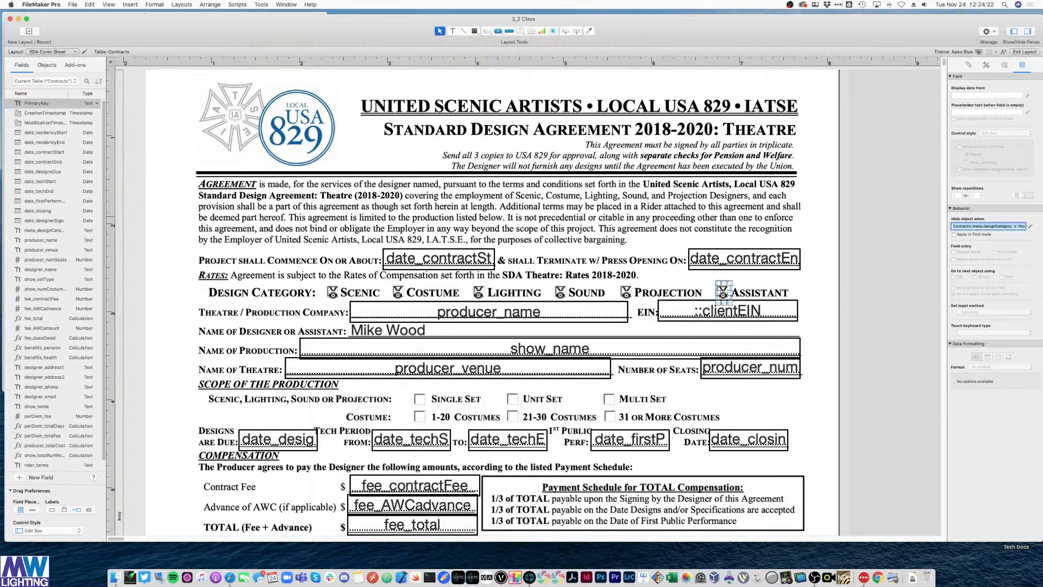
pyautogui.click(813, 251)
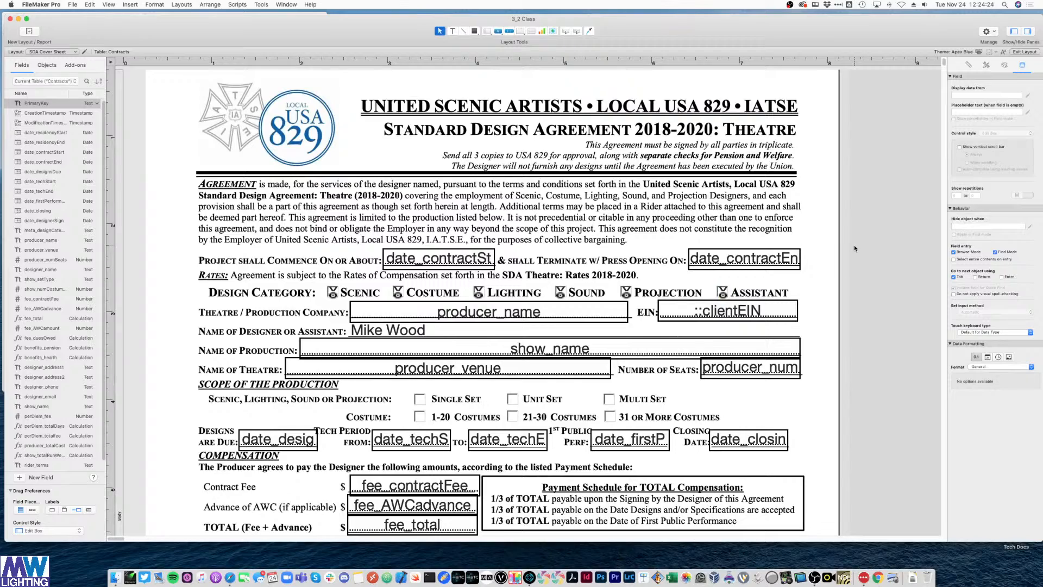
# - In Browse mode on the Contract Data Entry layout, set the record's Design Category to Lighting
pyautogui.press('super+b')
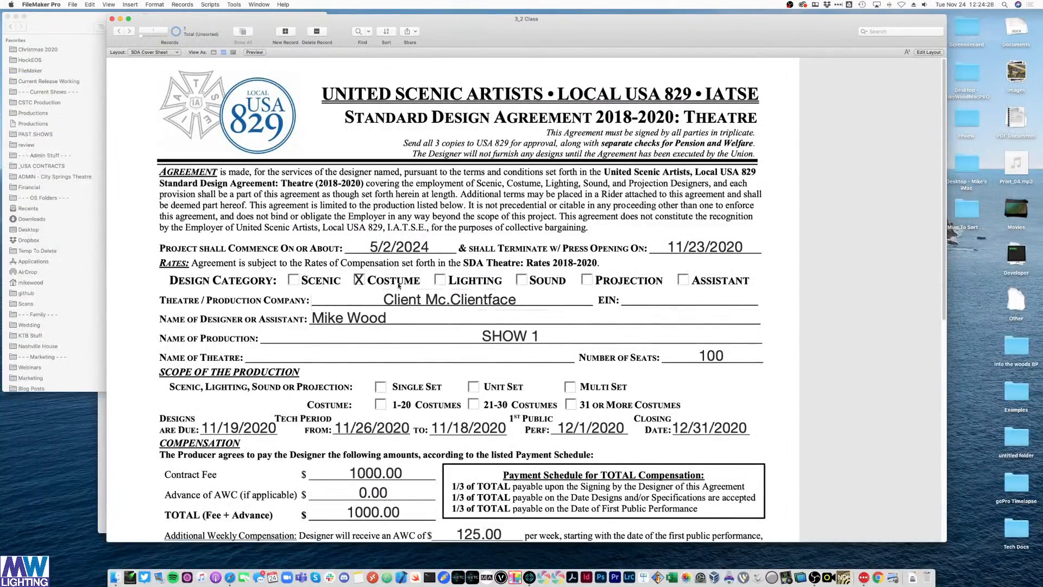
pyautogui.click(170, 54)
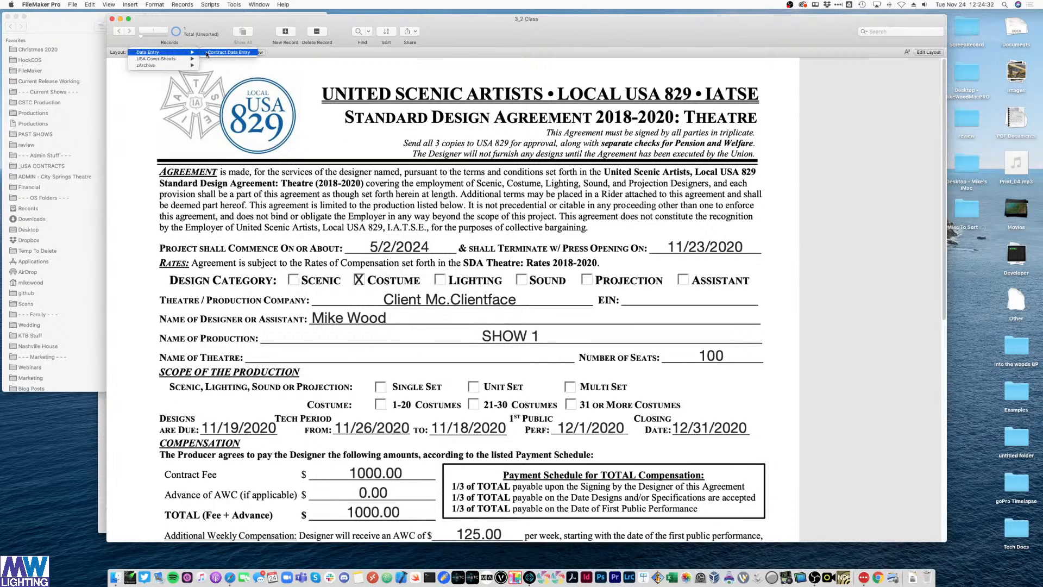
pyautogui.click(217, 52)
pyautogui.scroll(-3, 510, 320)
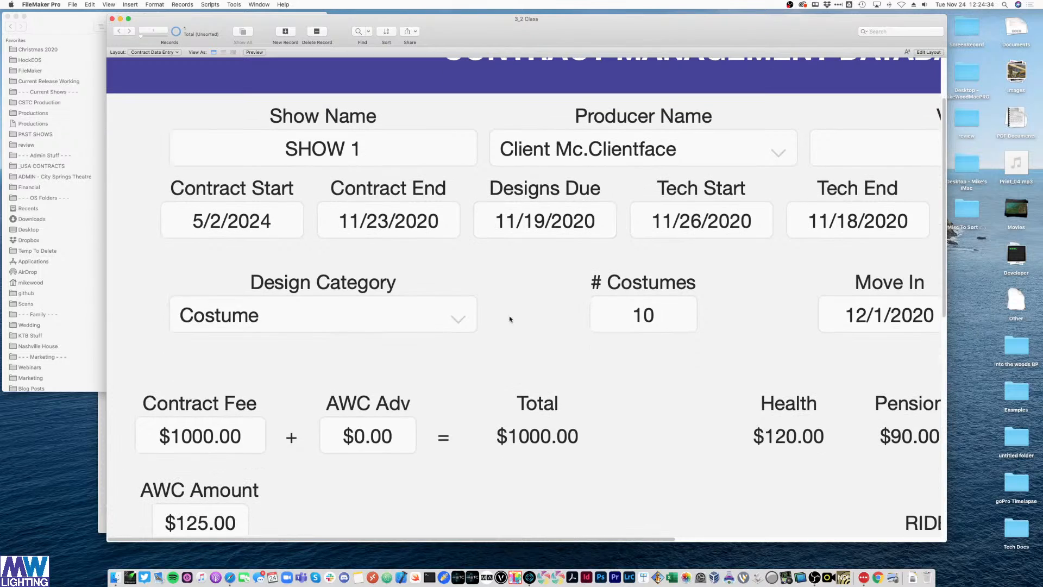
pyautogui.click(441, 317)
pyautogui.click(248, 340)
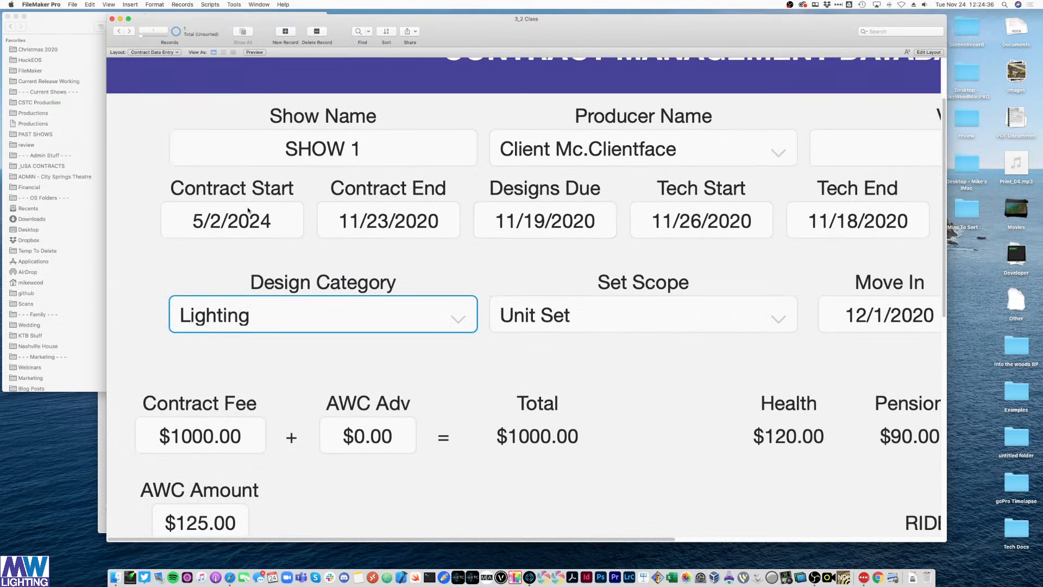
# - Go back to the SDA Cover Sheet to check the Lighting mark, then resume layout editing
pyautogui.click(155, 52)
pyautogui.moveTo(180, 59)
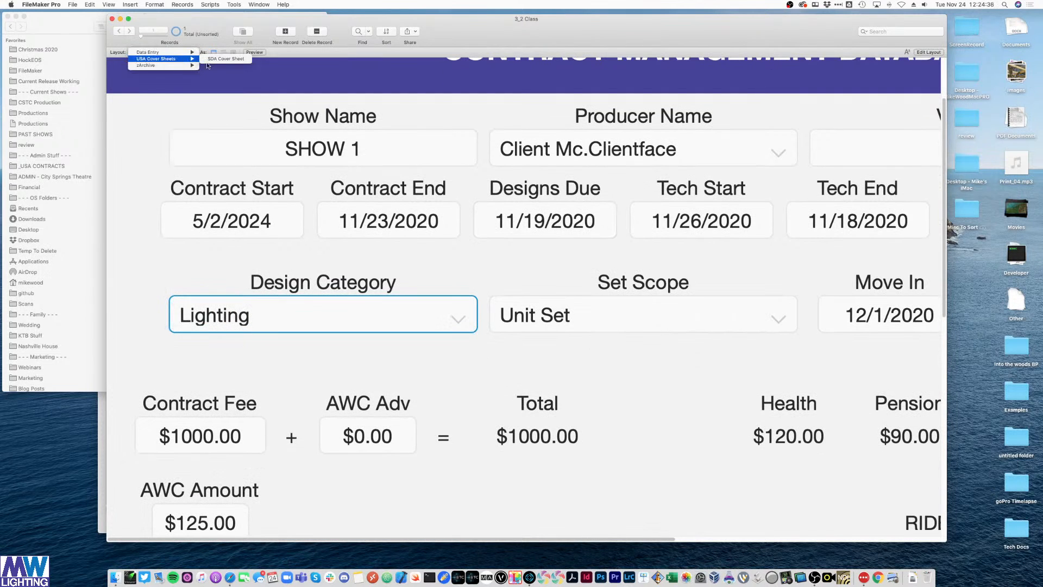
pyautogui.click(213, 60)
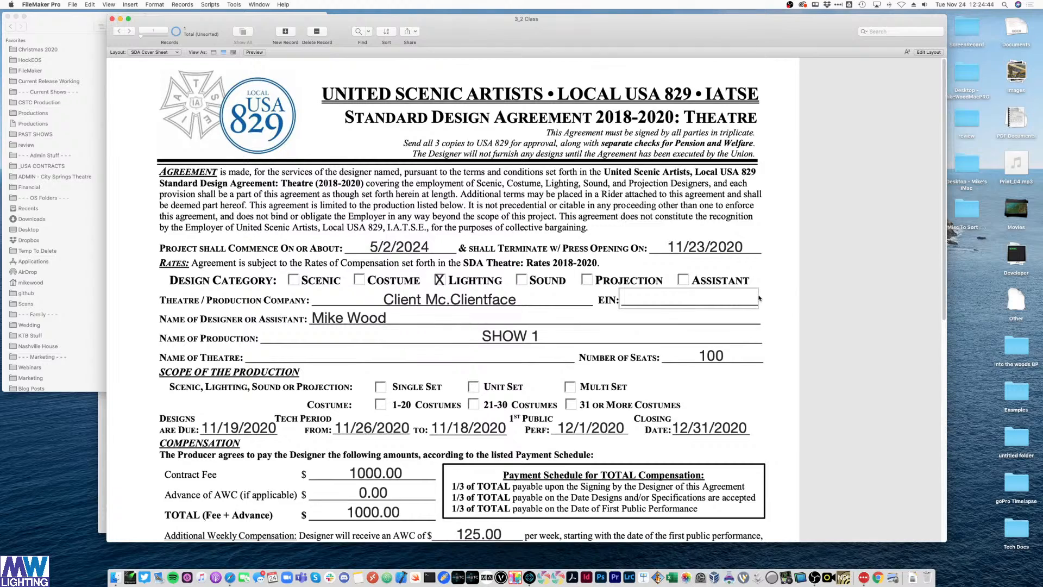
pyautogui.press('super+l')
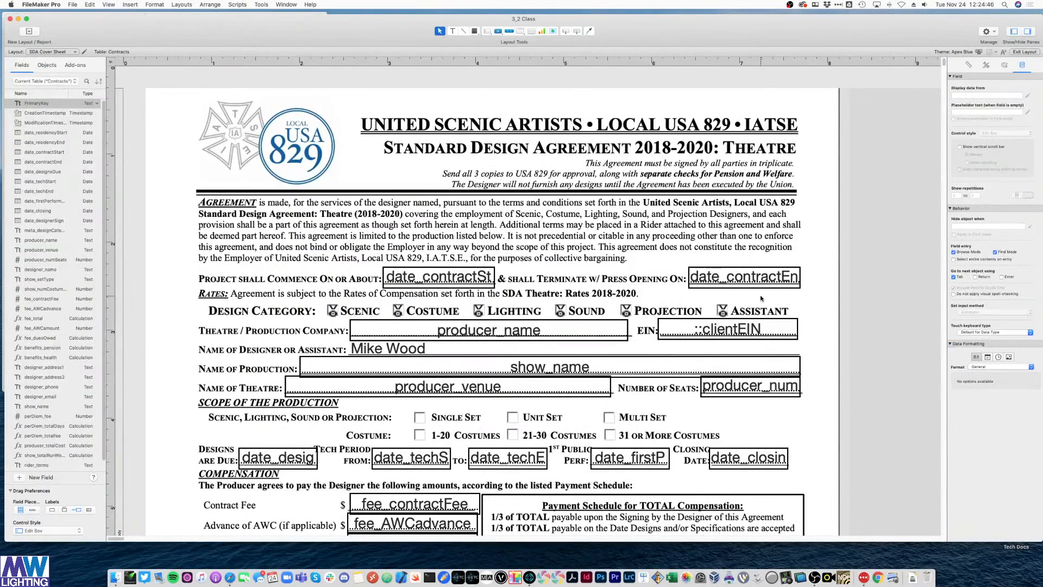
# - Duplicate the Scenic X mark onto the Single Set checkbox in the Scope section
pyautogui.scroll(-2, 761, 298)
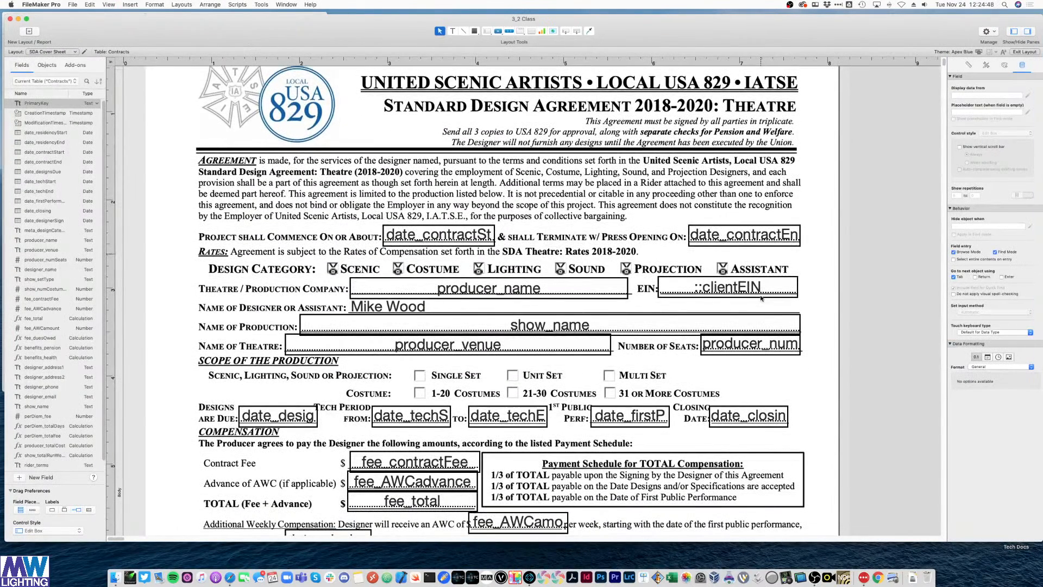
pyautogui.click(328, 270)
pyautogui.moveTo(337, 269); pyautogui.dragTo(421, 379)
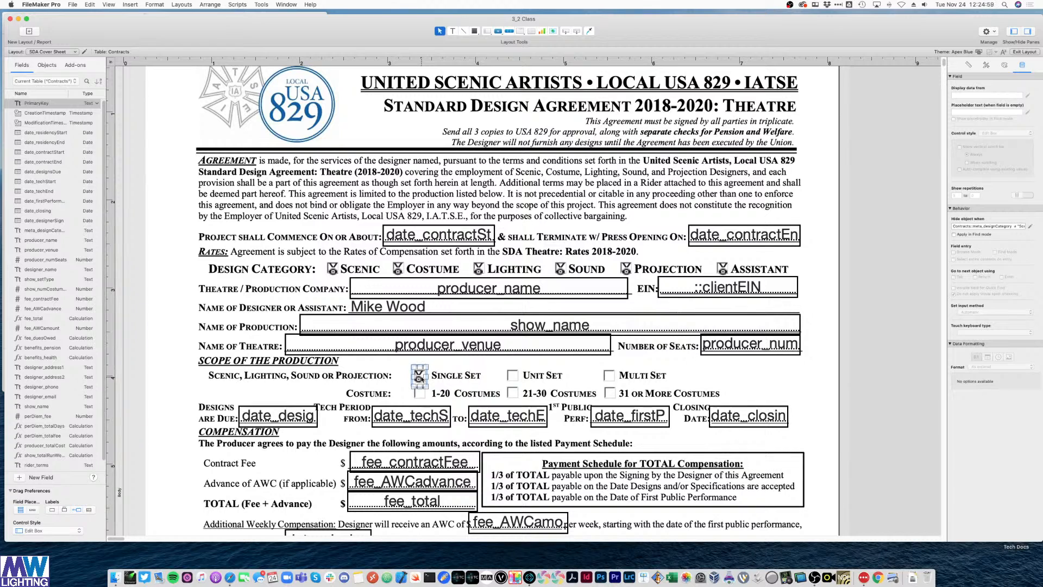
# - Set the Single Set mark's hide condition to show_setType ≠ "Single Set"
pyautogui.click(1031, 226)
pyautogui.tripleClick(489, 348)
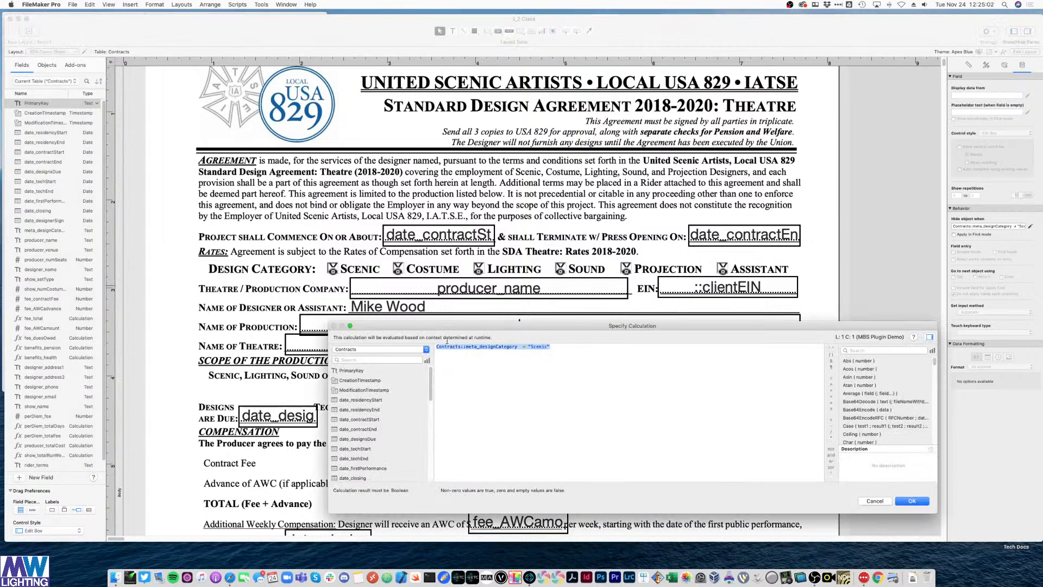
pyautogui.press('BackSpace')
pyautogui.scroll(-3, 375, 428)
pyautogui.scroll(-6, 375, 428)
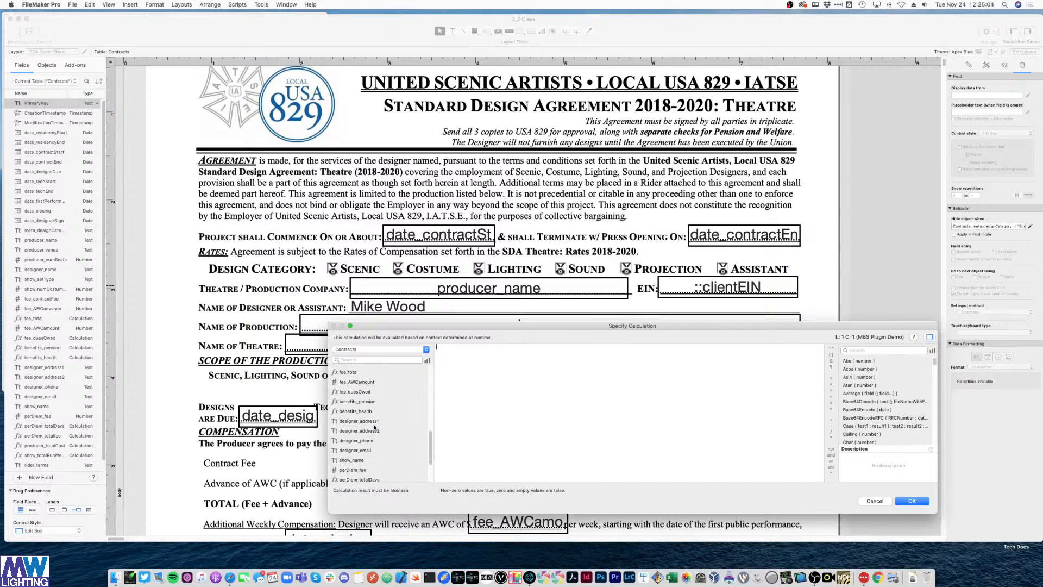
pyautogui.scroll(5, 373, 426)
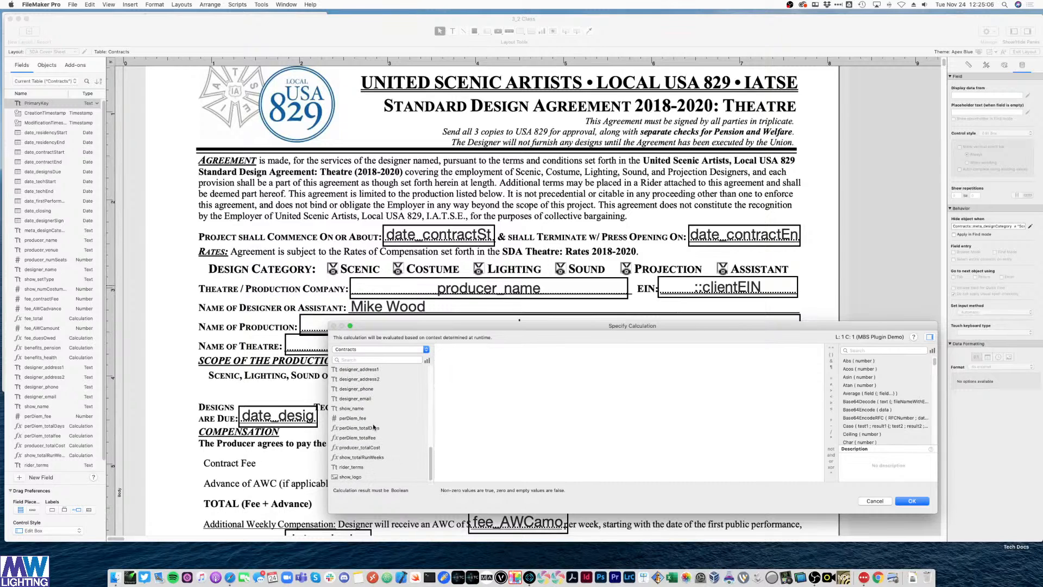
pyautogui.scroll(2, 373, 427)
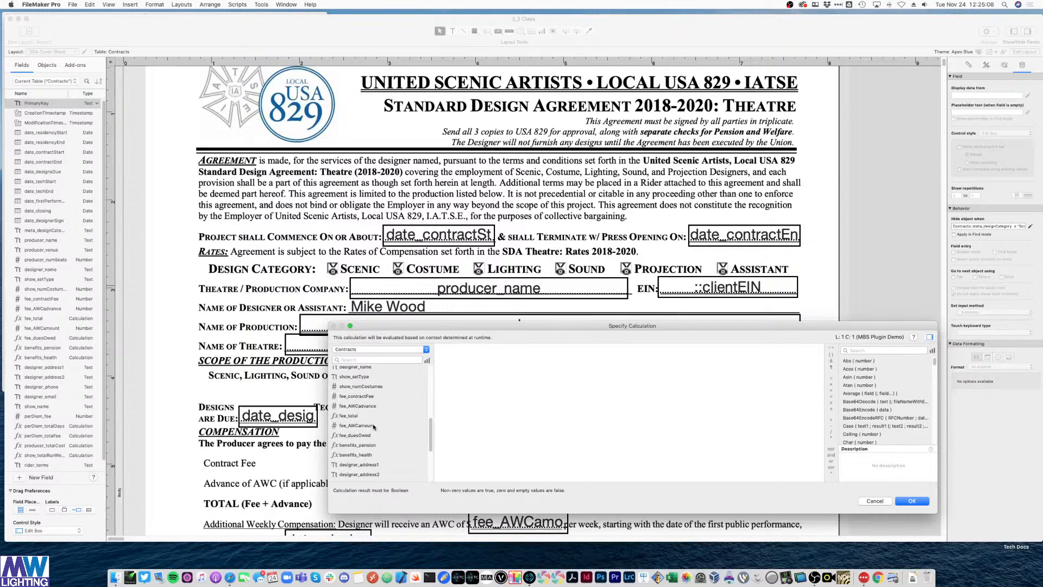
pyautogui.doubleClick(369, 388)
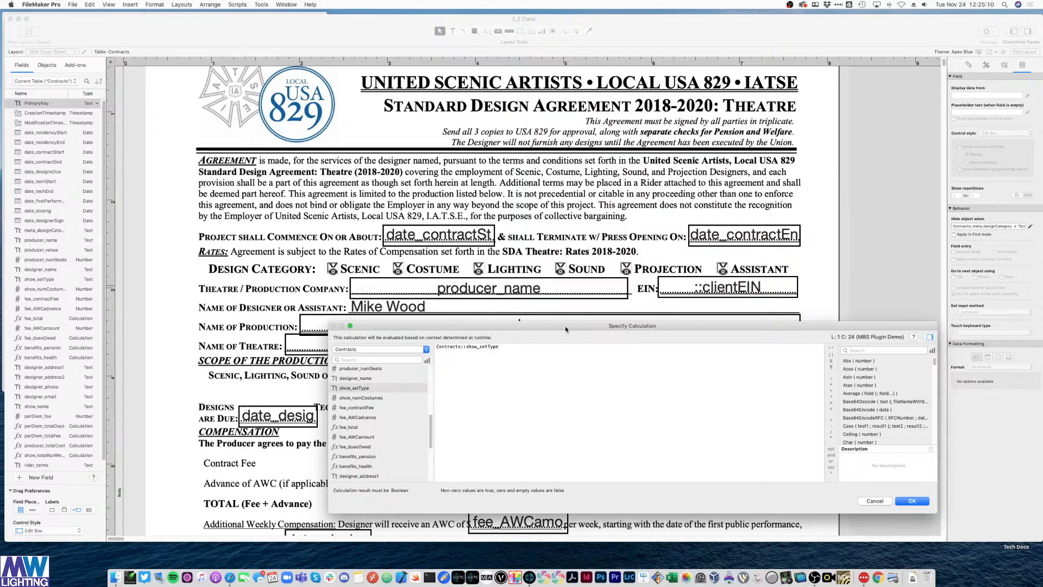
pyautogui.moveTo(566, 330); pyautogui.dragTo(478, 403)
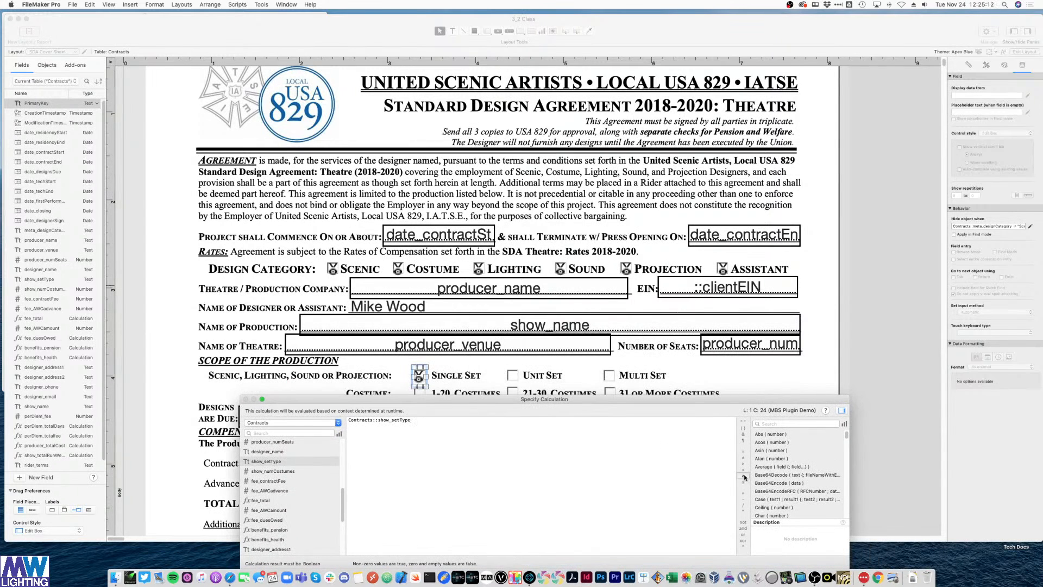
pyautogui.click(743, 458)
pyautogui.write('"Sing')
pyautogui.write('Single Set"')
pyautogui.press('KP_Enter')
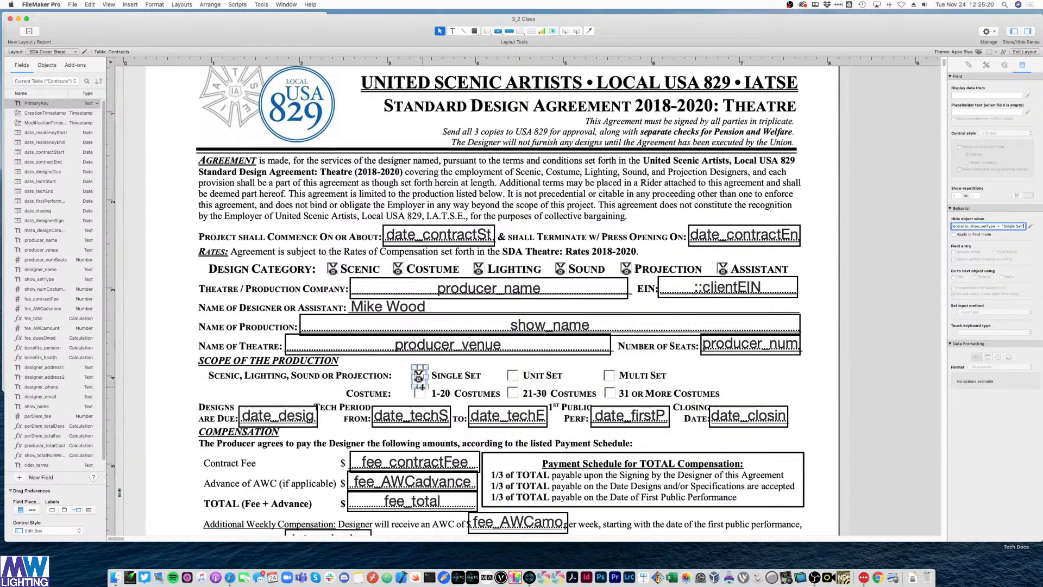
pyautogui.click(418, 379)
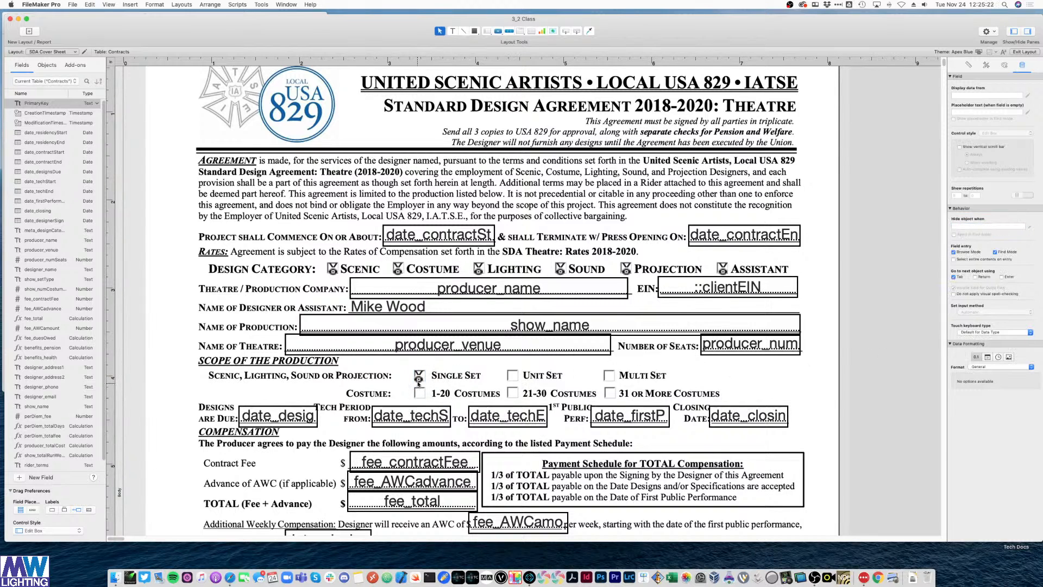
# - Copy the mark onto Unit Set with hide condition show_setType ≠ "Unit Set"
pyautogui.moveTo(418, 379); pyautogui.dragTo(513, 378)
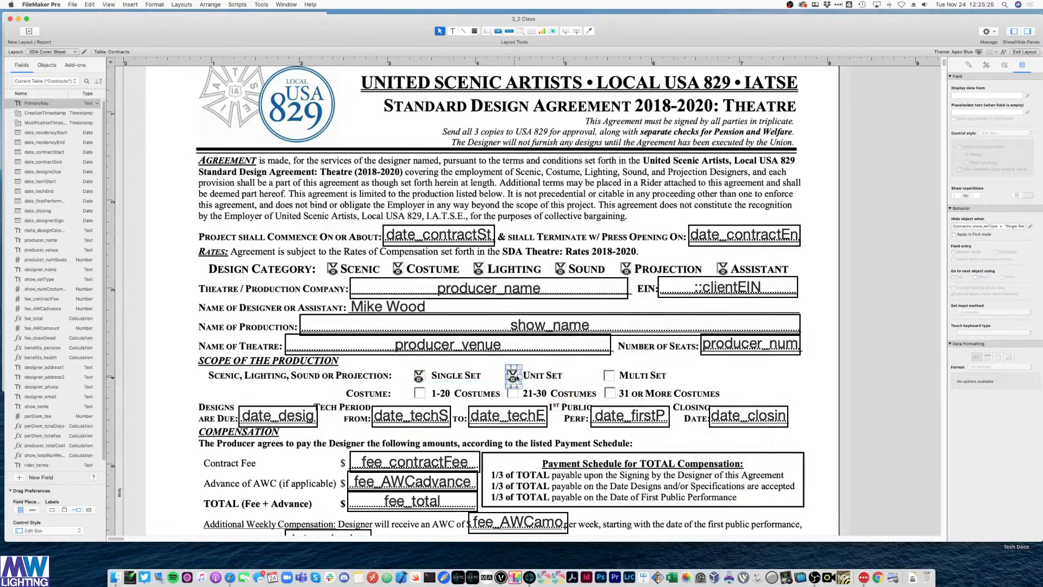
pyautogui.click(1031, 226)
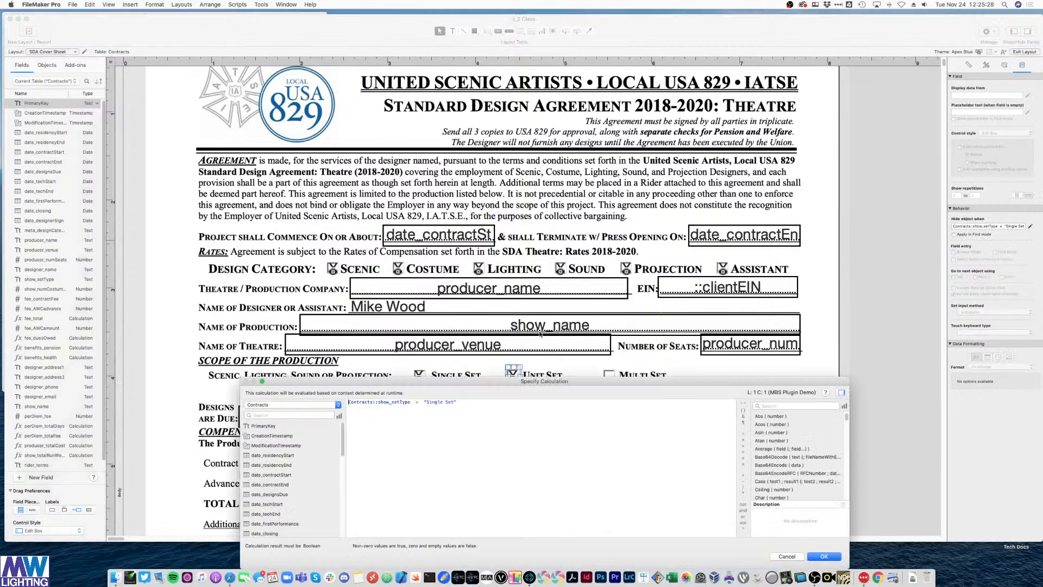
pyautogui.doubleClick(435, 401)
pyautogui.write('Unit')
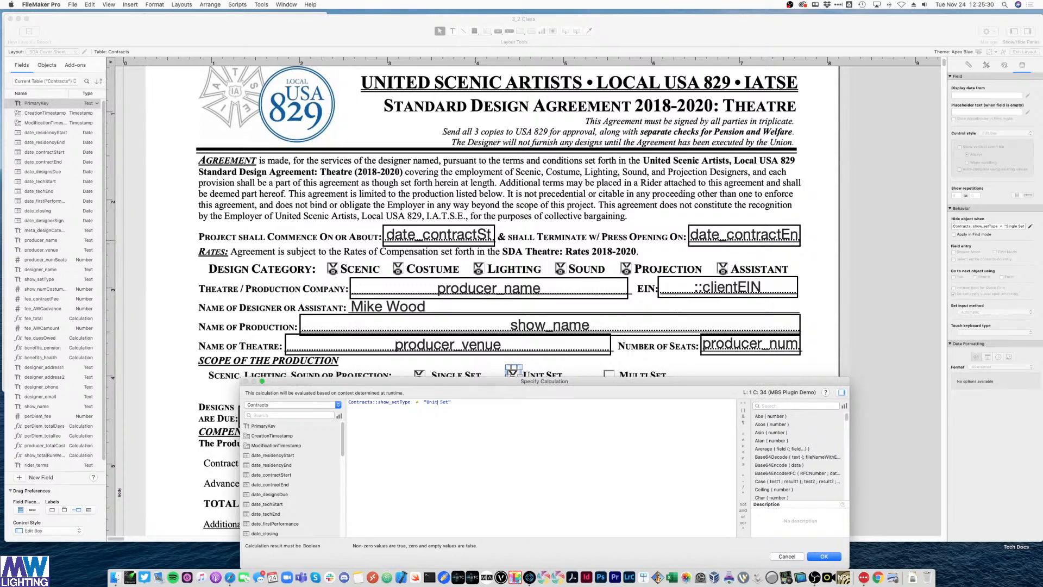
pyautogui.press('Return')
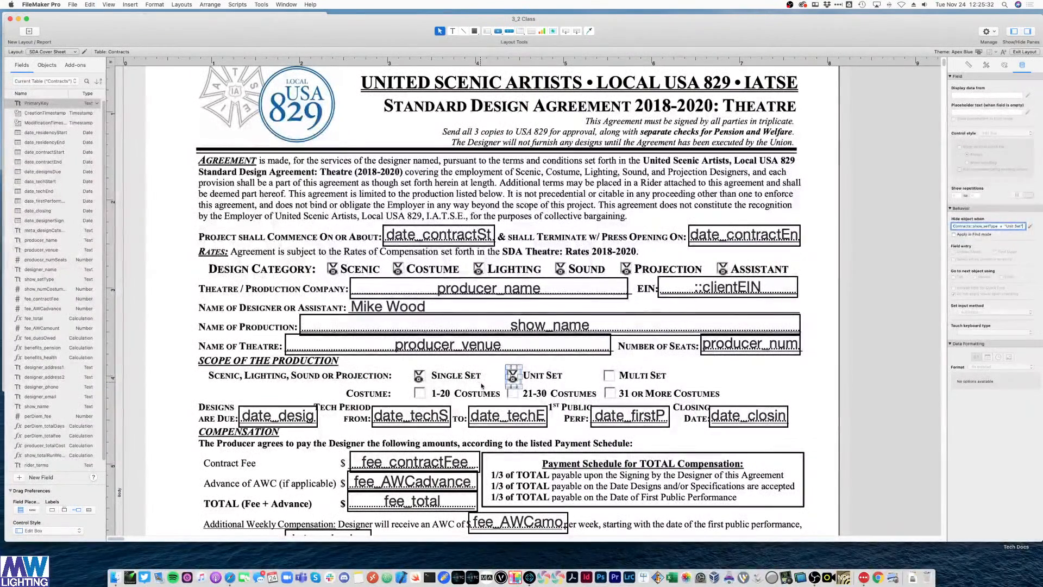
pyautogui.click(888, 337)
# - Copy the mark onto Multi Set with hide condition show_setType ≠ "Multi Set", then view Browse mode
pyautogui.click(512, 375)
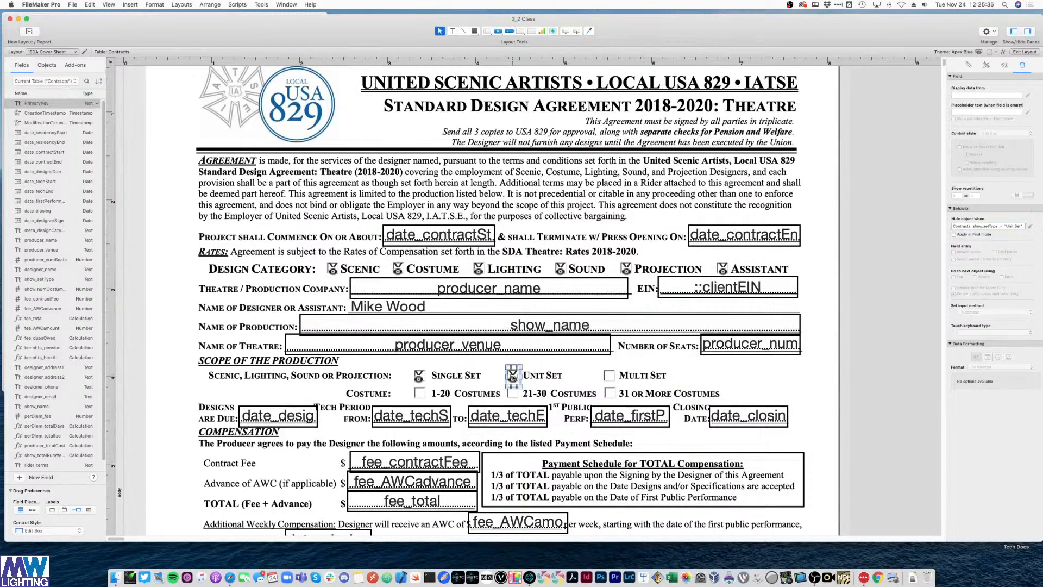
pyautogui.moveTo(512, 377); pyautogui.dragTo(610, 384)
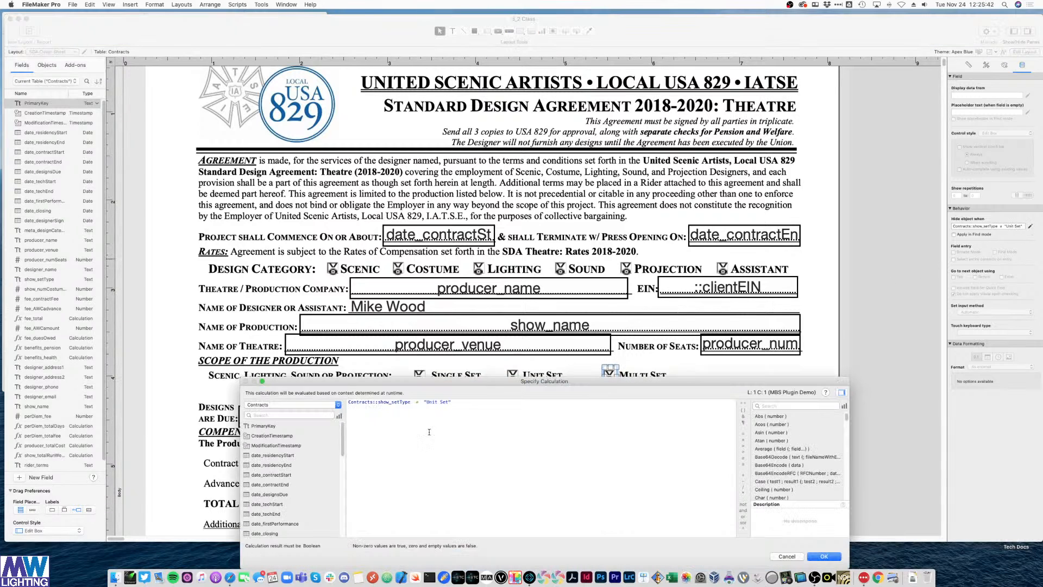
pyautogui.doubleClick(433, 402)
pyautogui.write('Multi')
pyautogui.press('Return')
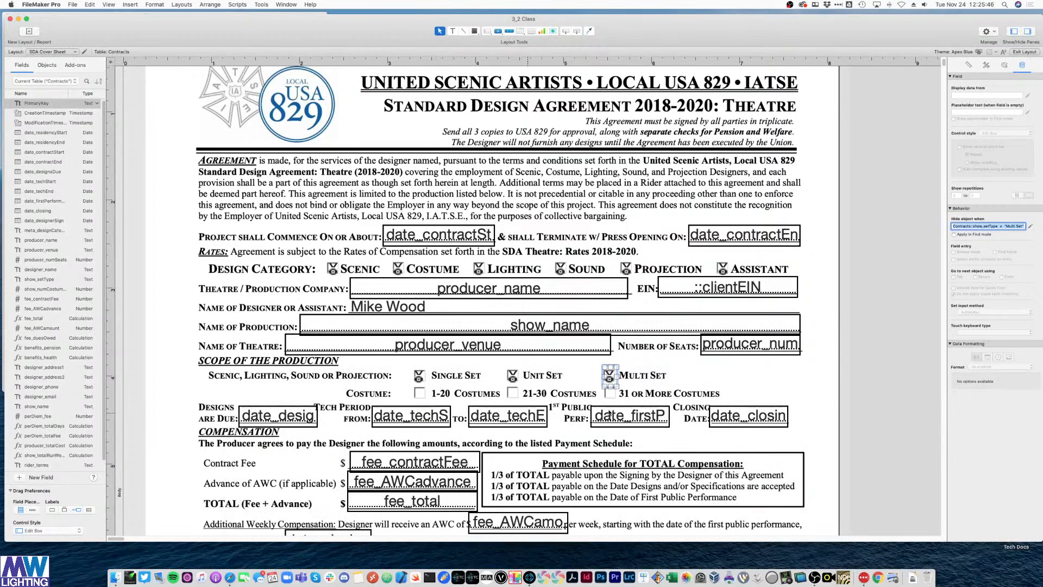
pyautogui.click(860, 303)
pyautogui.press('super+b')
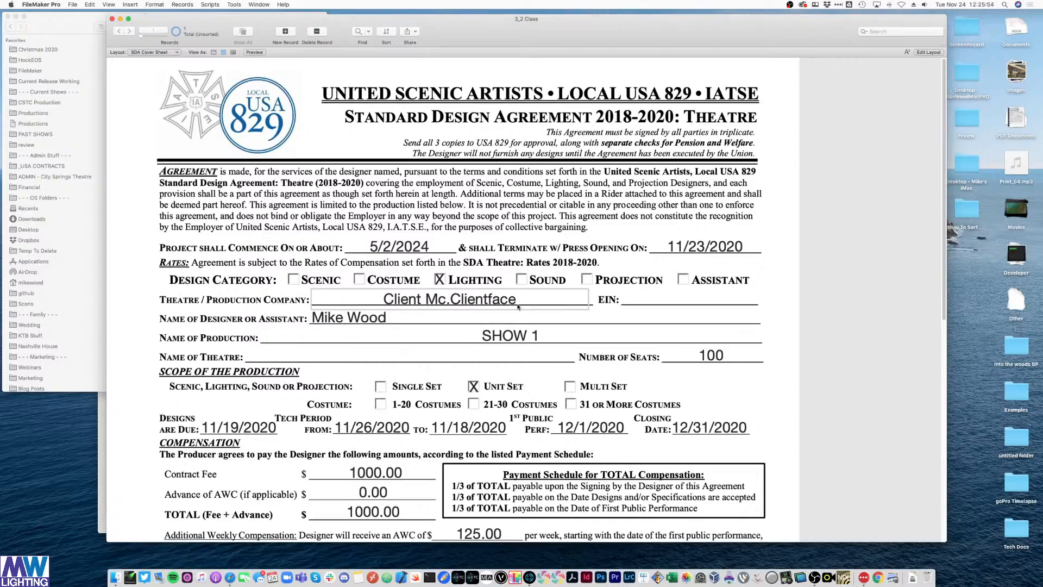
# - Review the record showing only the Lighting and Unit Set marks, then return to Layout mode
pyautogui.scroll(-10, 655, 408)
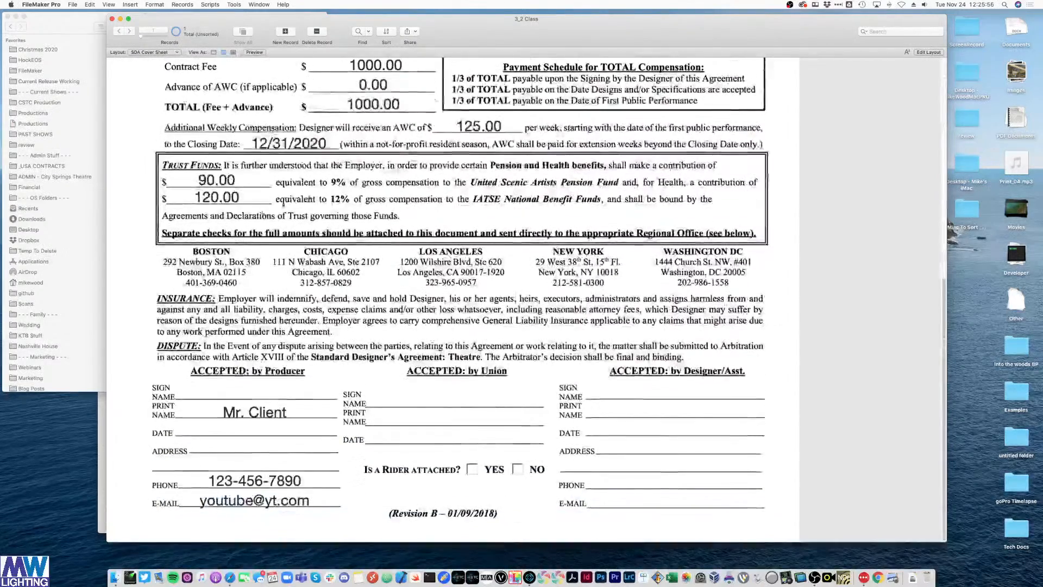
pyautogui.scroll(10, 453, 298)
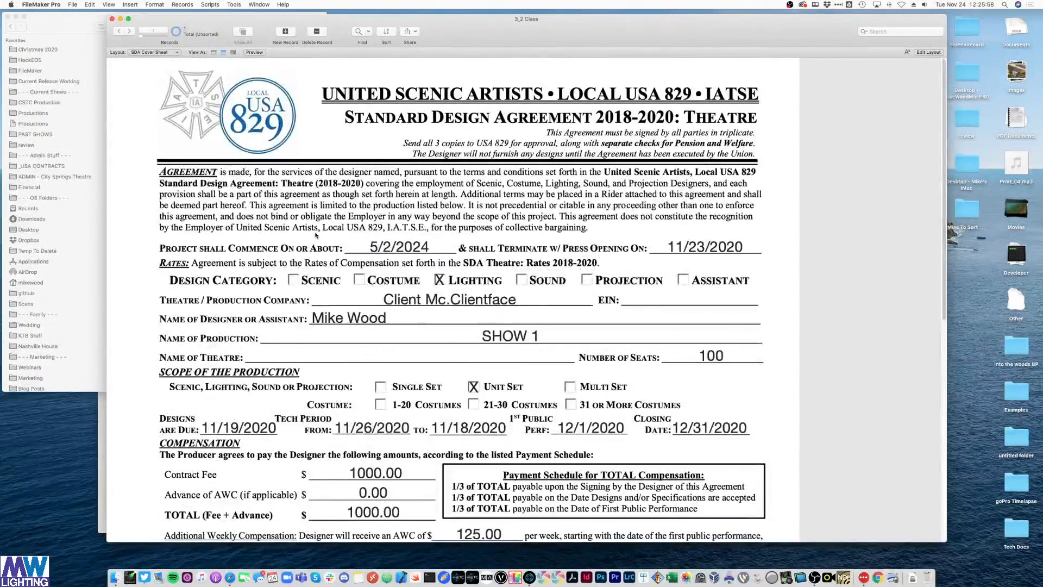
pyautogui.scroll(-5, 316, 234)
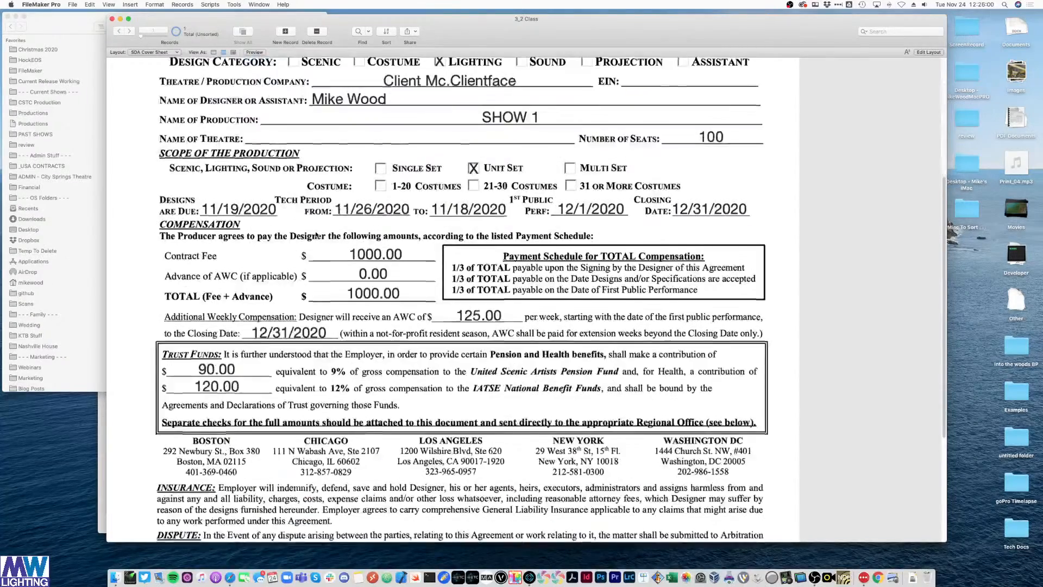
pyautogui.scroll(2, 318, 235)
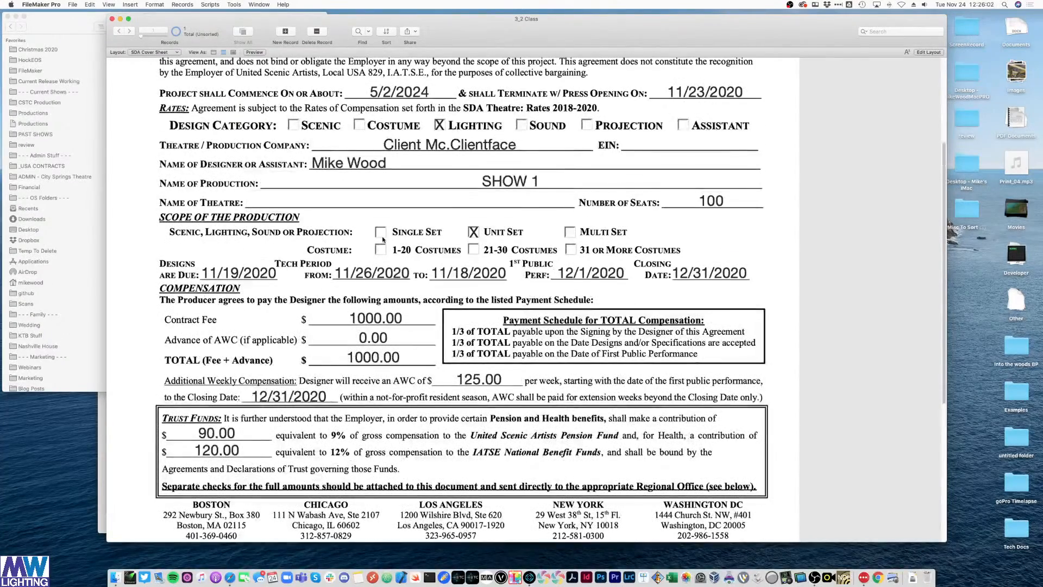
pyautogui.scroll(-1, 589, 234)
pyautogui.scroll(6, 588, 233)
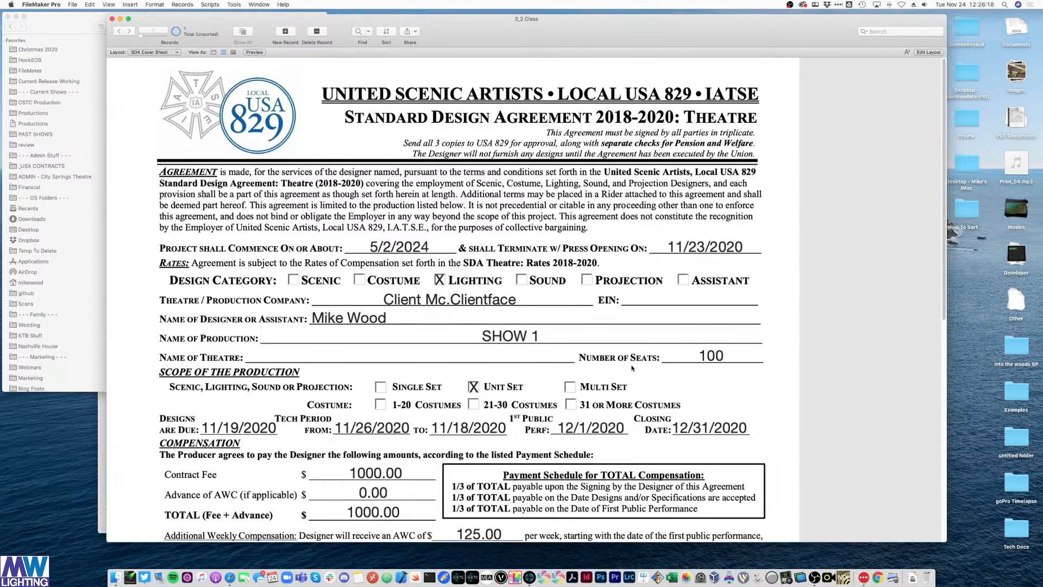
pyautogui.scroll(-2, 524, 250)
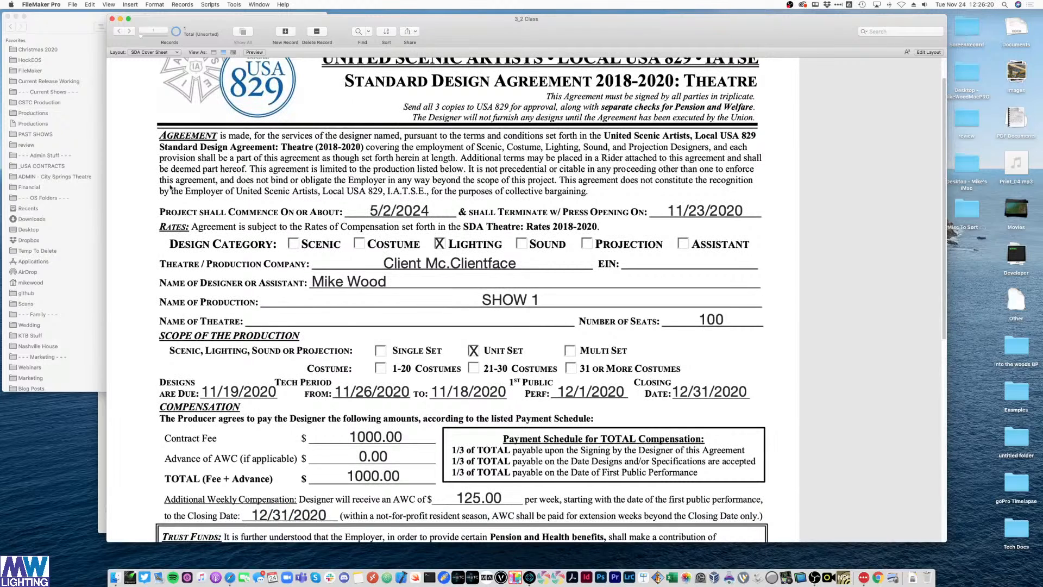
pyautogui.click(253, 313)
pyautogui.click(365, 391)
pyautogui.click(732, 357)
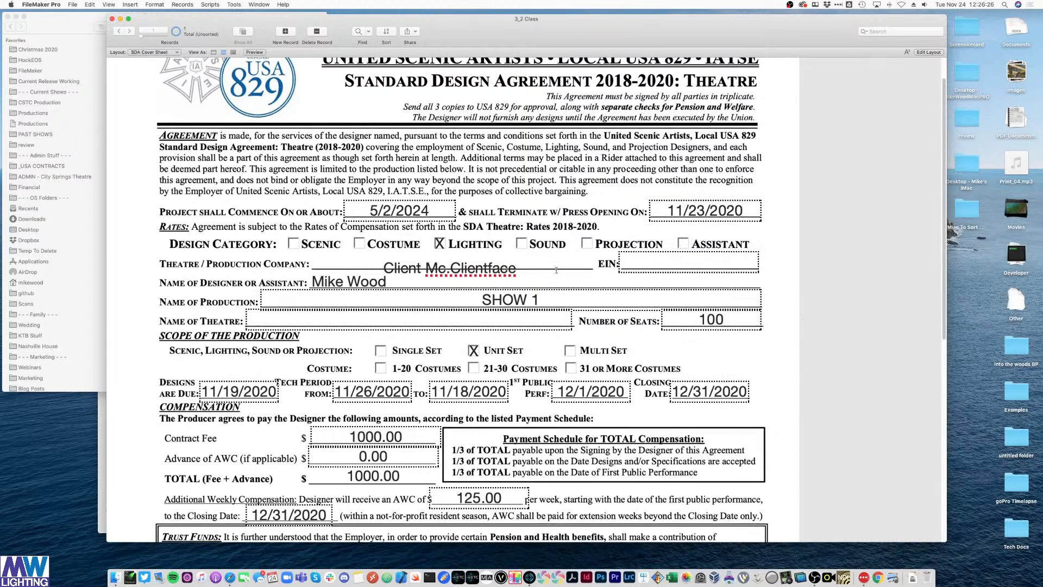
pyautogui.scroll(-3, 830, 356)
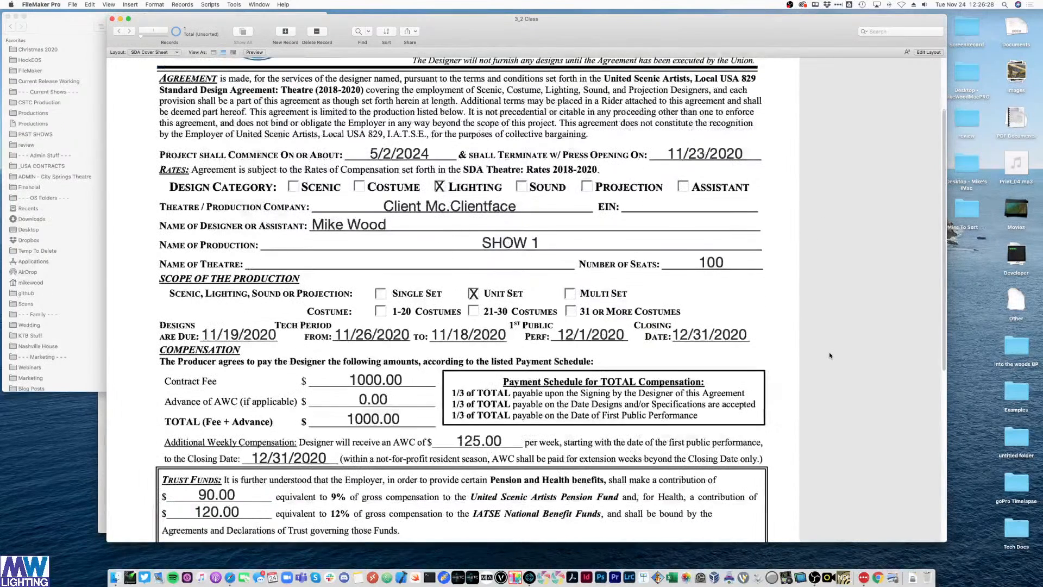
pyautogui.press('super+l')
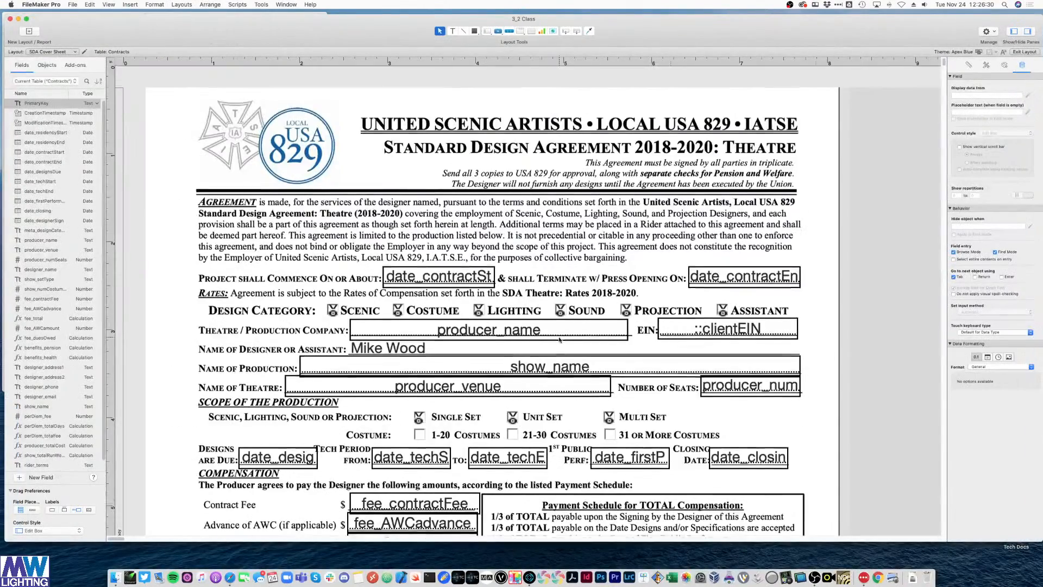
# - Duplicate the Single Set X mark onto the 1-20 Costumes checkbox and align it
pyautogui.scroll(-4, 559, 340)
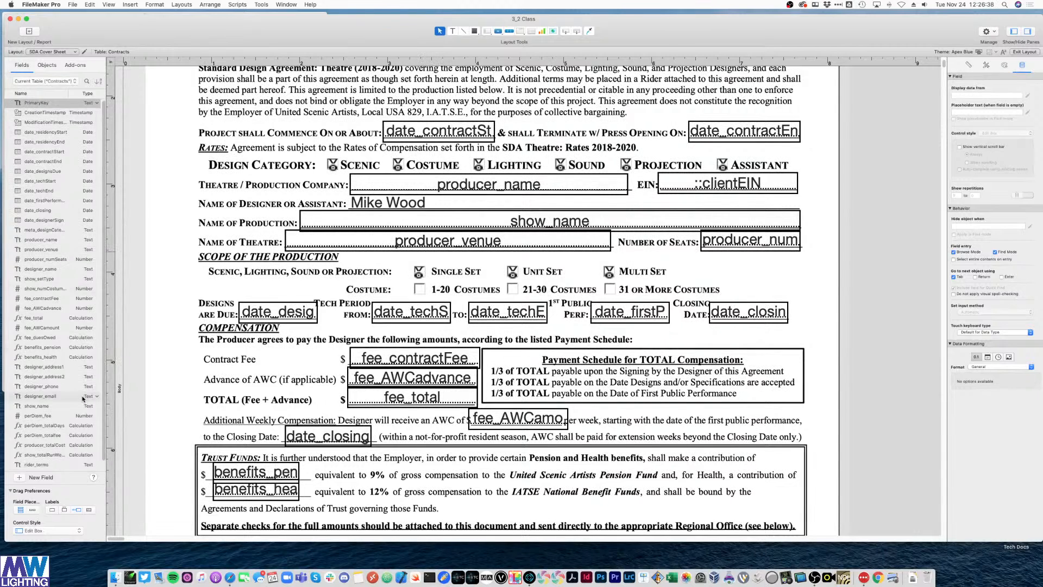
pyautogui.scroll(-1, 81, 397)
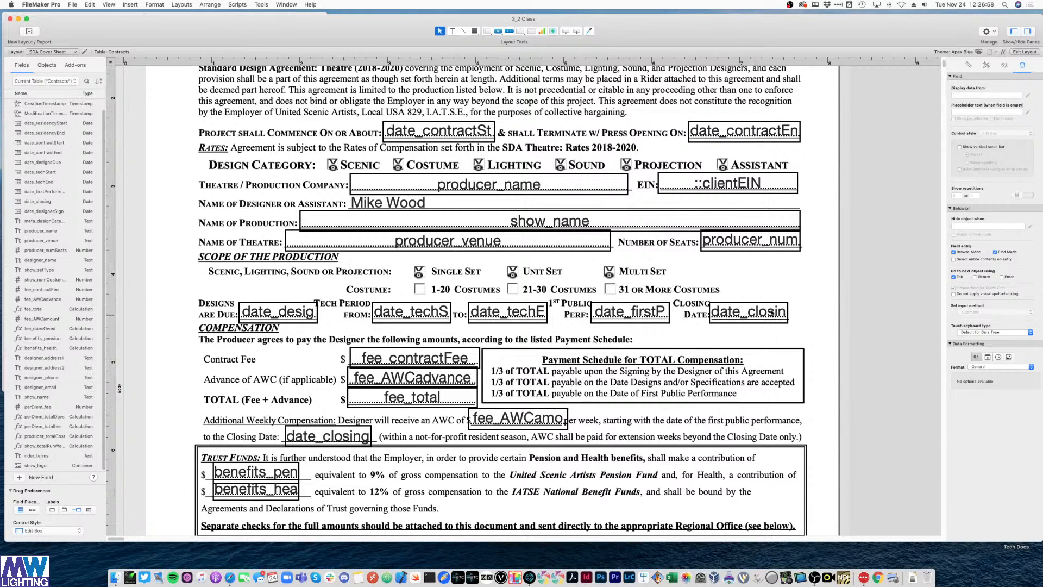
pyautogui.scroll(-2, 825, 282)
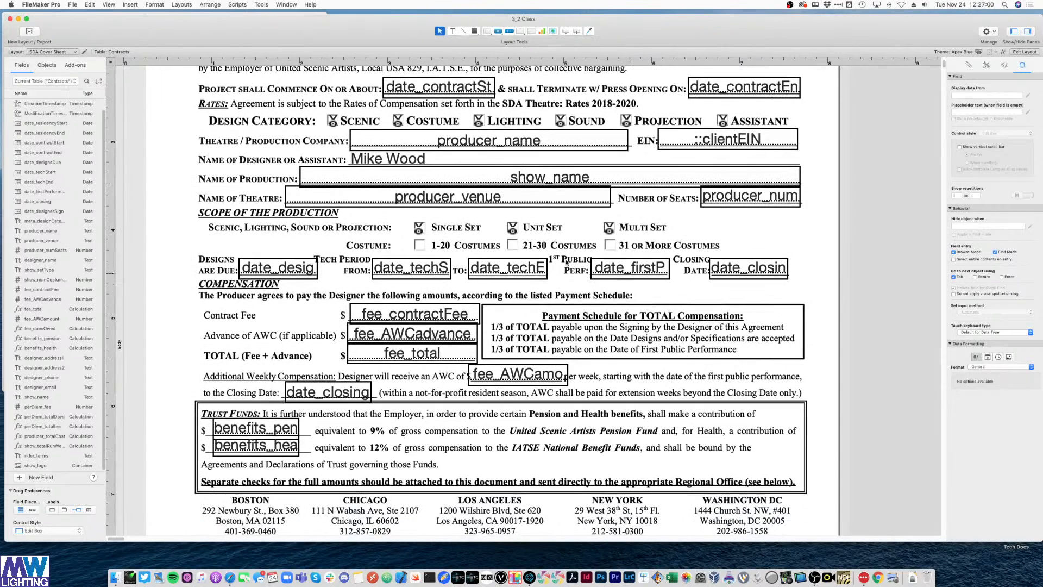
pyautogui.click(419, 229)
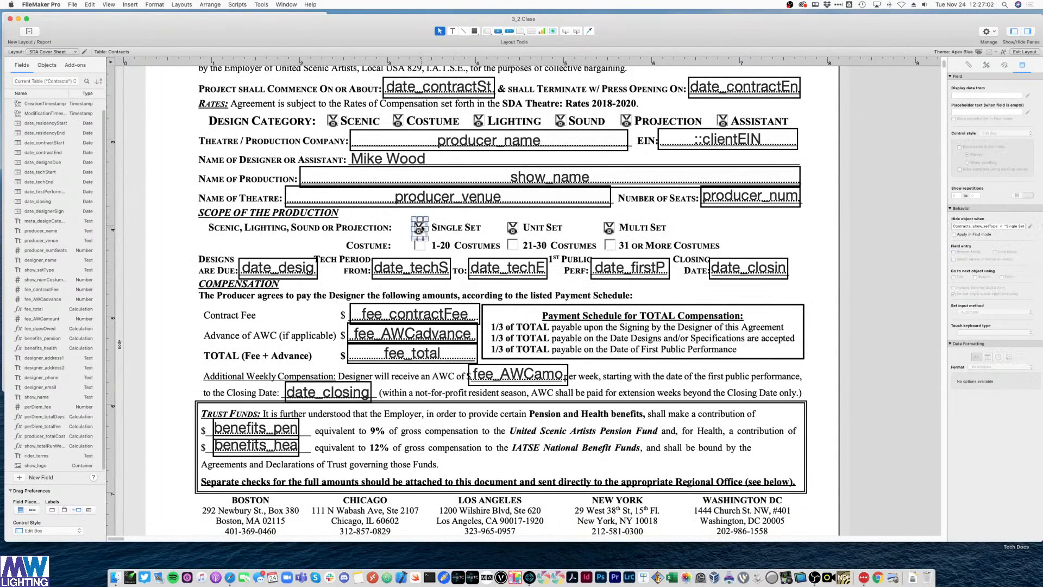
pyautogui.moveTo(419, 229); pyautogui.dragTo(425, 250)
pyautogui.press('Up')
pyautogui.press('Up')
pyautogui.click(883, 292)
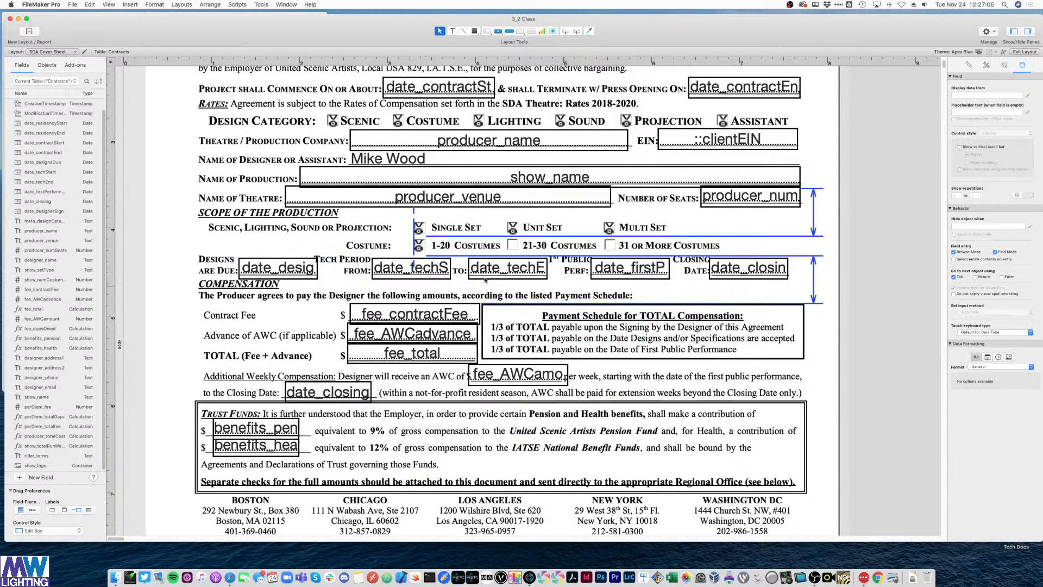
# - Delete the copied Single Set formula from the new mark's hide condition
pyautogui.click(419, 245)
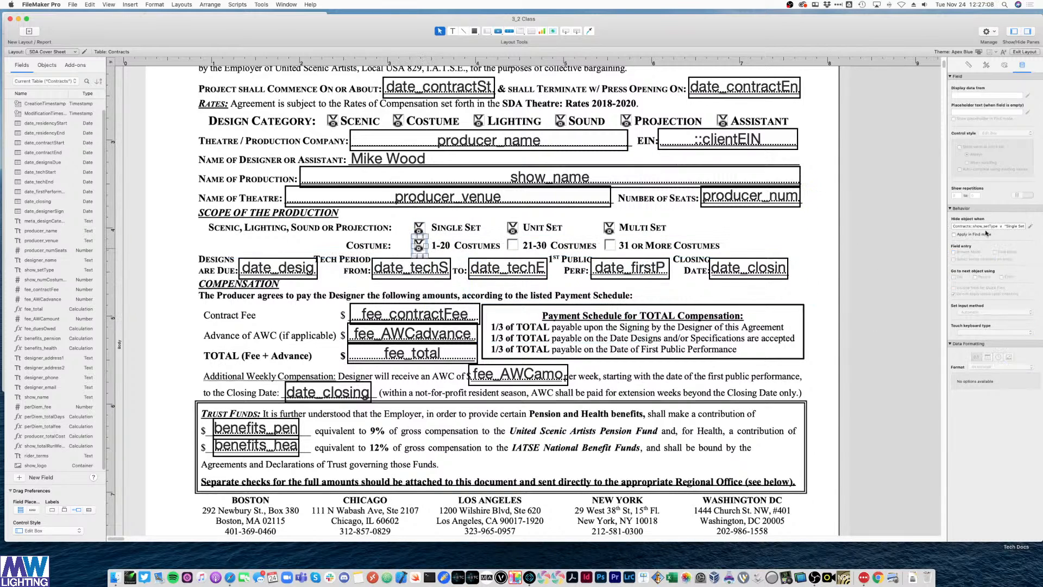
pyautogui.click(1030, 226)
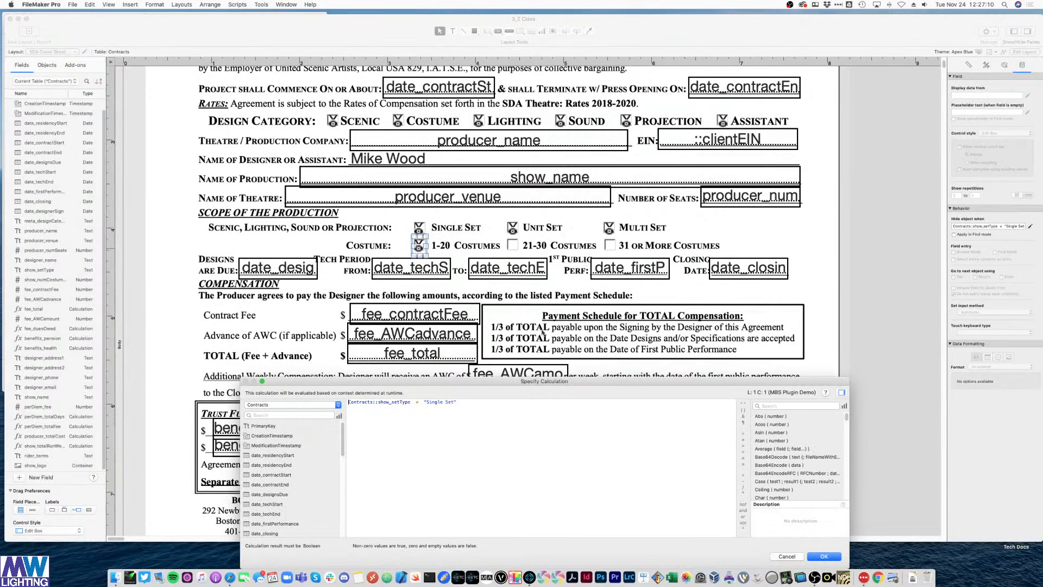
pyautogui.tripleClick(405, 402)
pyautogui.press('BackSpace')
# - Start the hide formula with the clause (show_numCostumes > 20) followed by a second clause
pyautogui.scroll(-6, 295, 467)
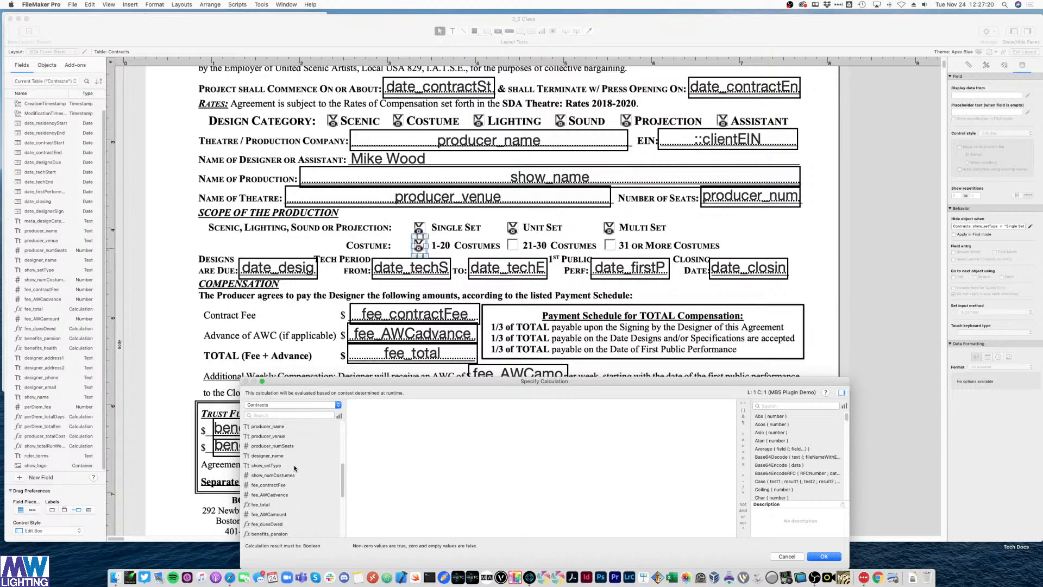
pyautogui.doubleClick(288, 475)
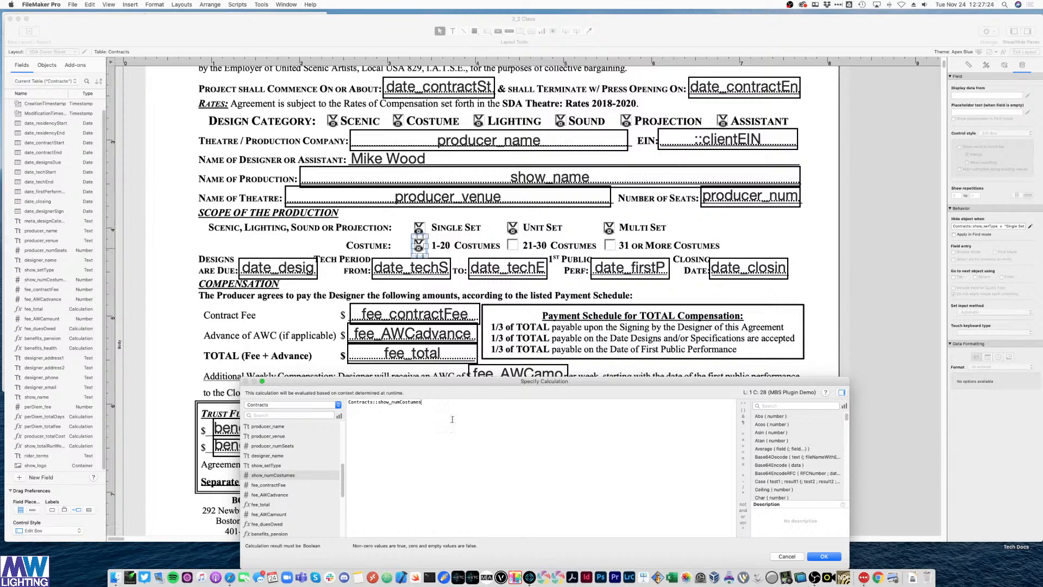
pyautogui.write('> 20')
pyautogui.click(349, 415)
pyautogui.write('(')
pyautogui.click(474, 402)
pyautogui.write(') and (')
# - Add meta_designCategory ≠ "Costumes" as the second clause, join the clauses with or, and confirm
pyautogui.scroll(-3, 293, 465)
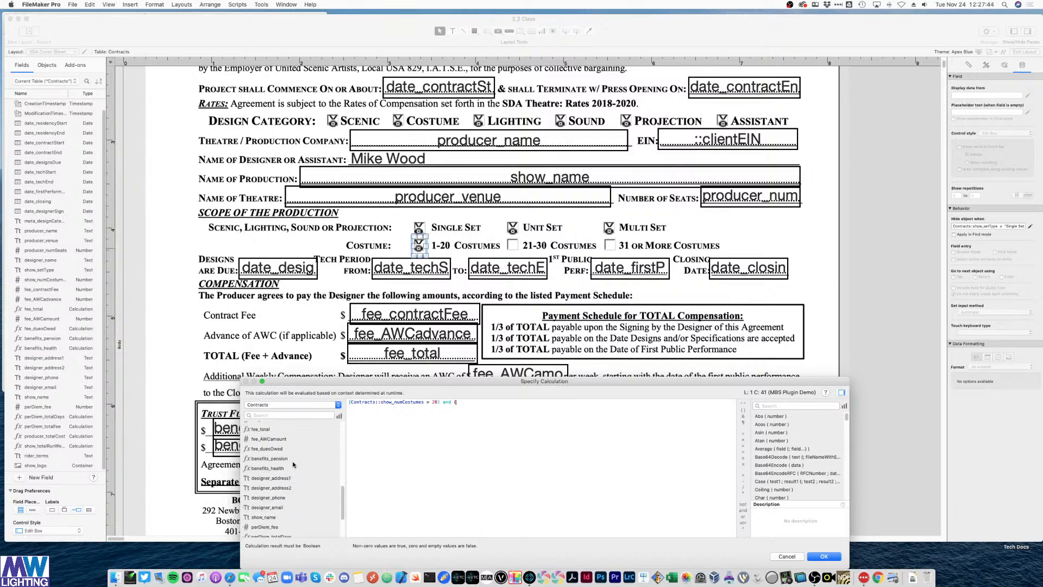
pyautogui.scroll(-2, 293, 465)
pyautogui.scroll(-2, 281, 468)
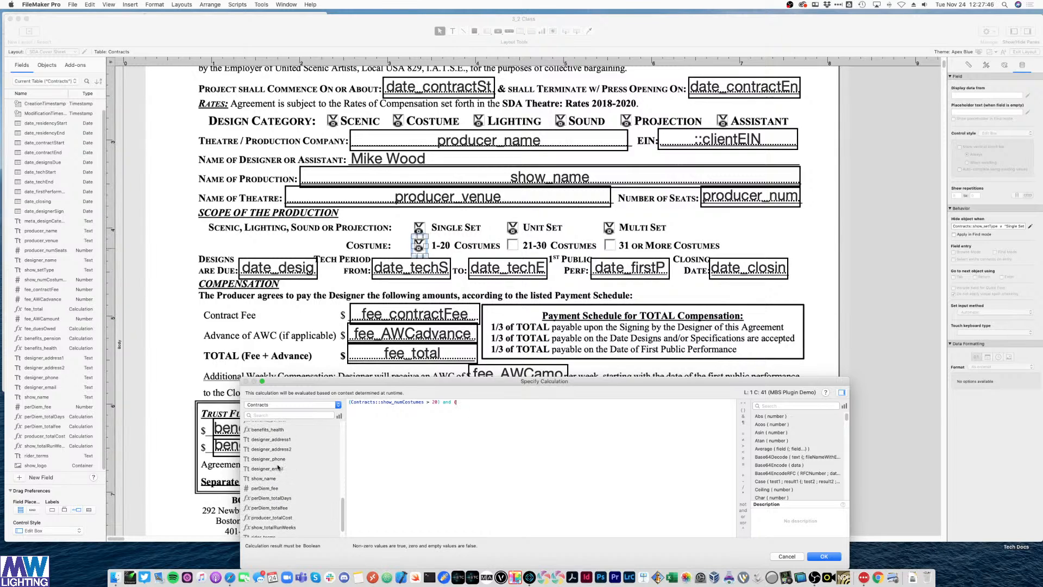
pyautogui.scroll(3, 278, 464)
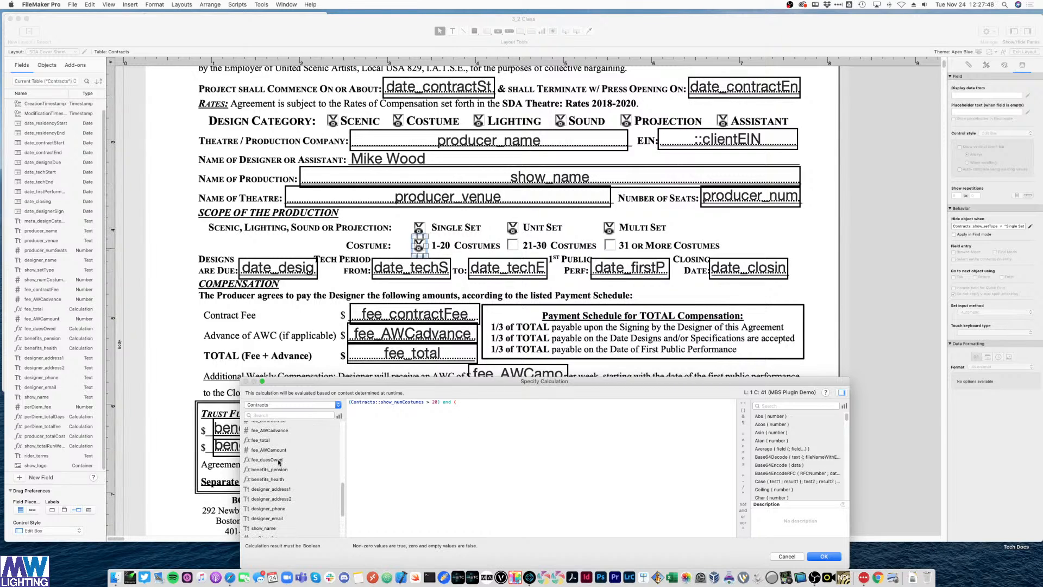
pyautogui.scroll(3, 278, 462)
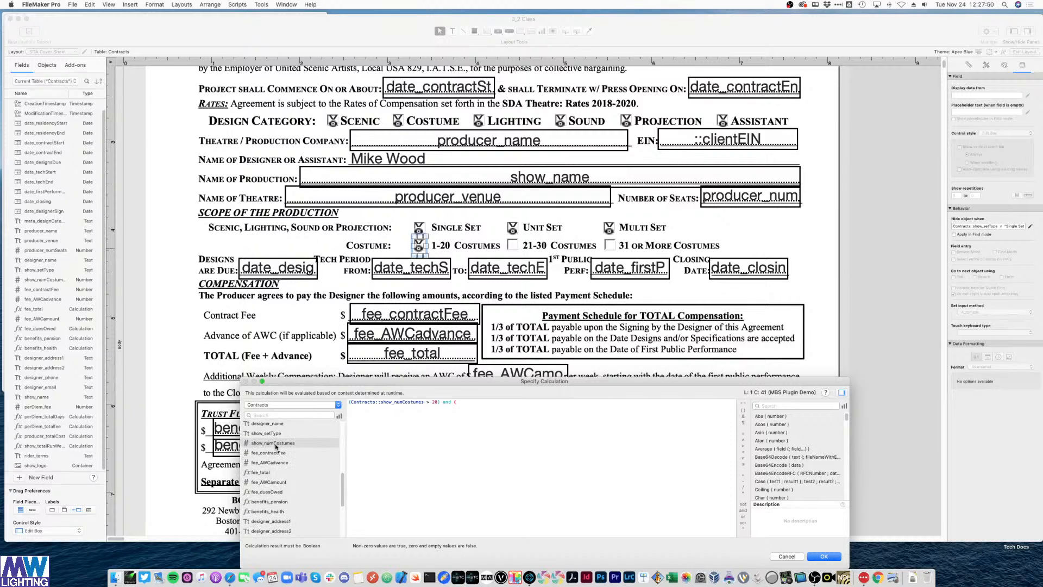
pyautogui.scroll(3, 276, 447)
pyautogui.doubleClick(275, 436)
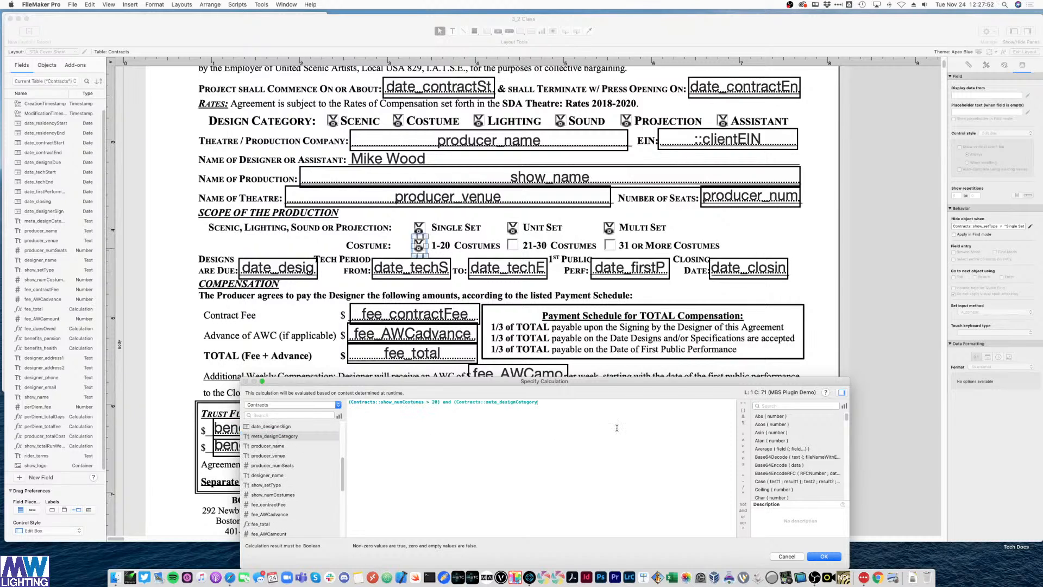
pyautogui.click(744, 441)
pyautogui.write('"Costumes')
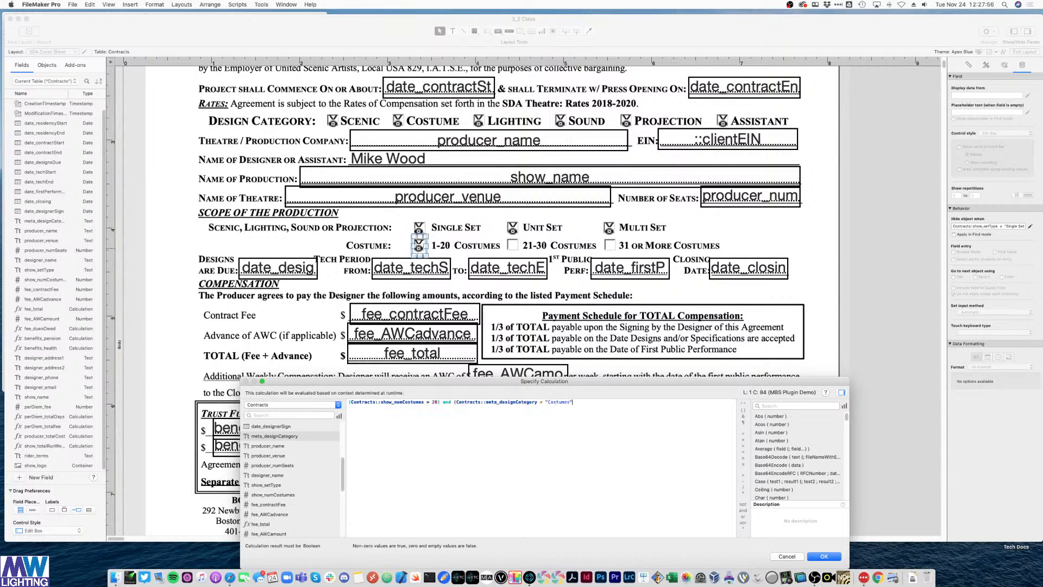
pyautogui.write('")')
pyautogui.moveTo(440, 402); pyautogui.dragTo(349, 403)
pyautogui.moveTo(460, 403); pyautogui.dragTo(575, 402)
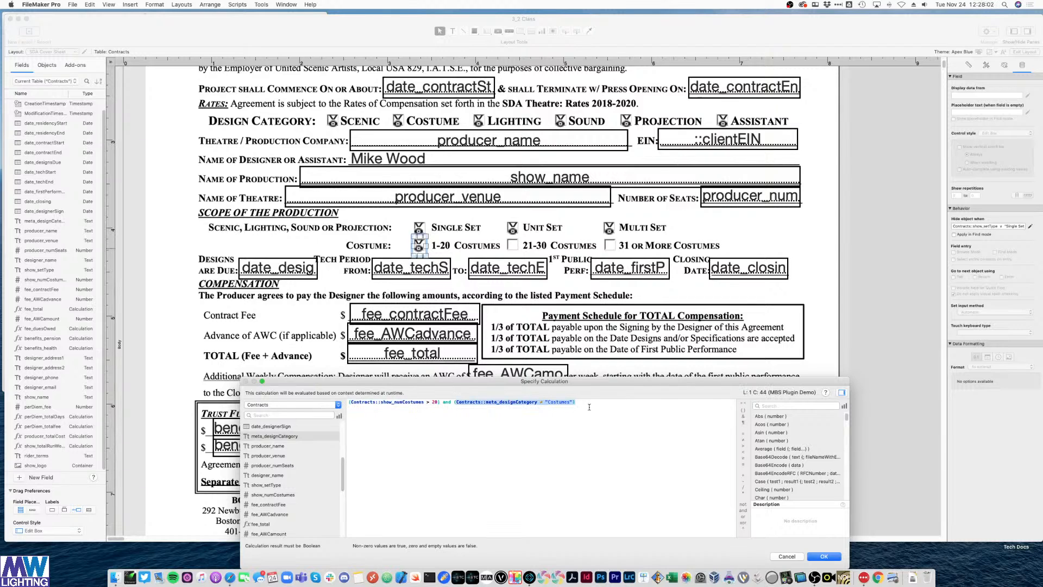
pyautogui.doubleClick(447, 402)
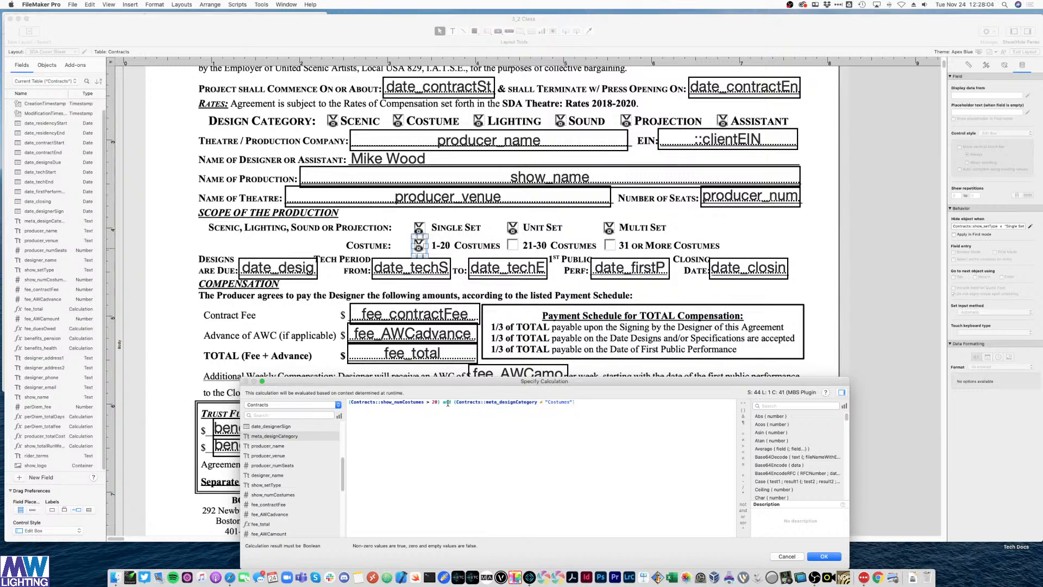
pyautogui.write('a')
pyautogui.press('BackSpace')
pyautogui.write('or')
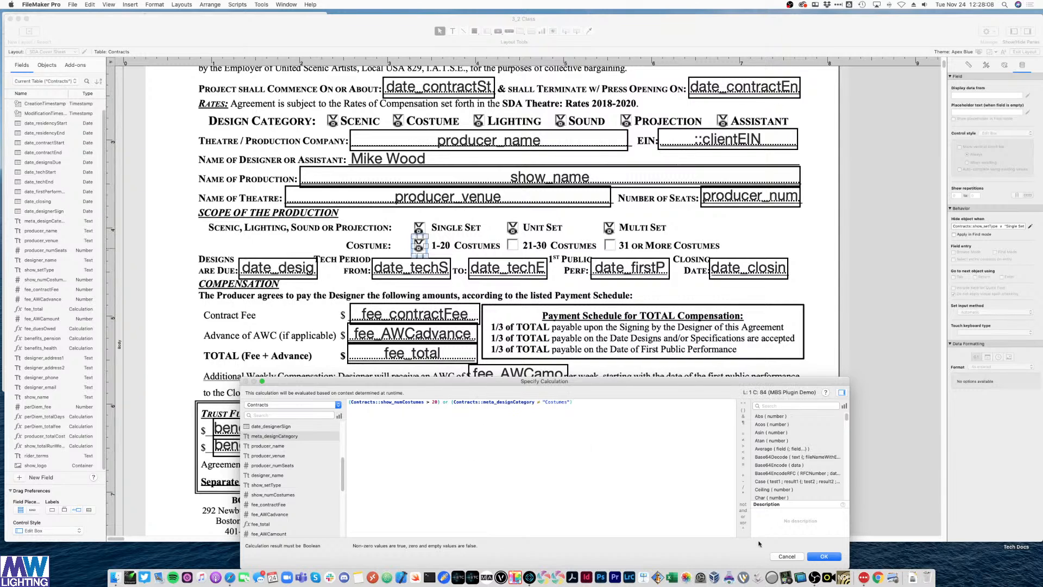
pyautogui.click(816, 555)
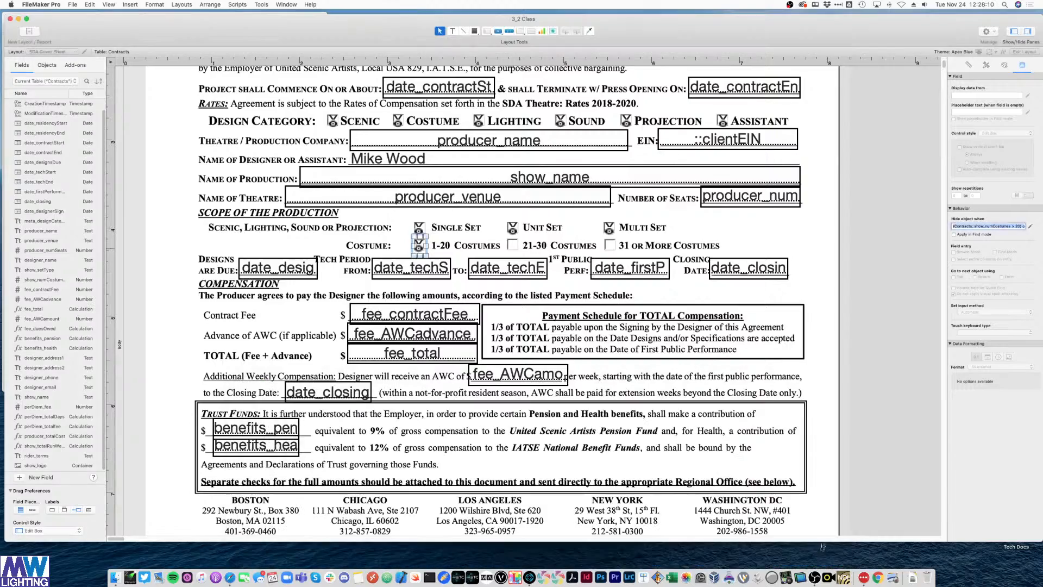
# - In Browse mode on the Contract Data Entry layout, set the record's Design Category to Costume
pyautogui.press('super+b')
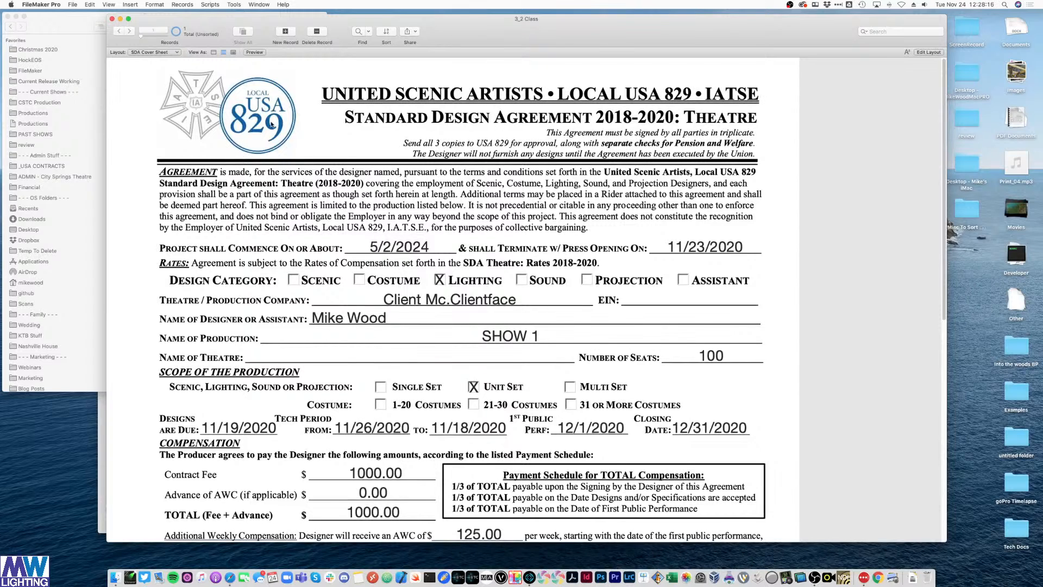
pyautogui.click(153, 50)
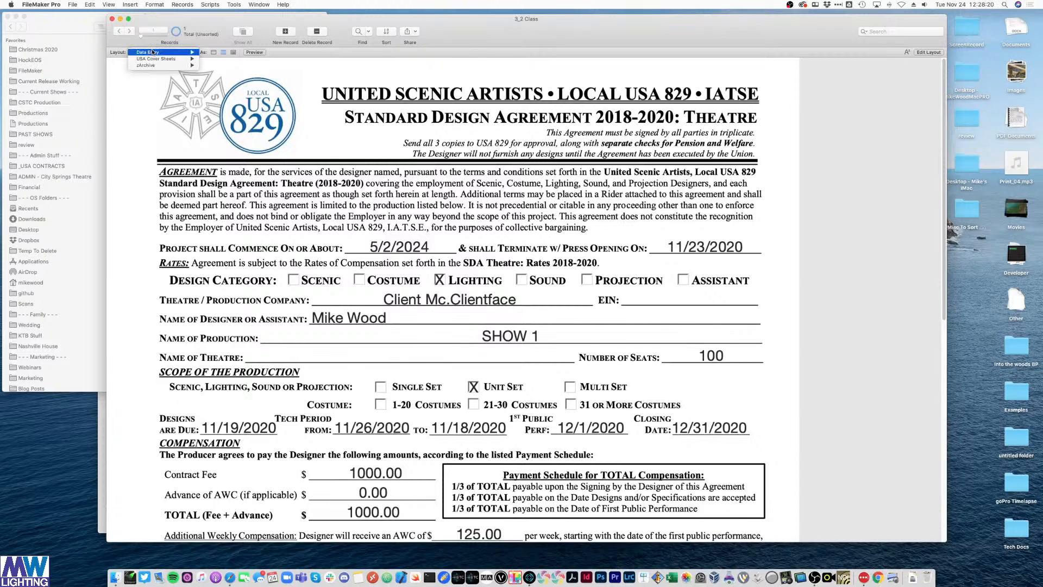
pyautogui.click(203, 52)
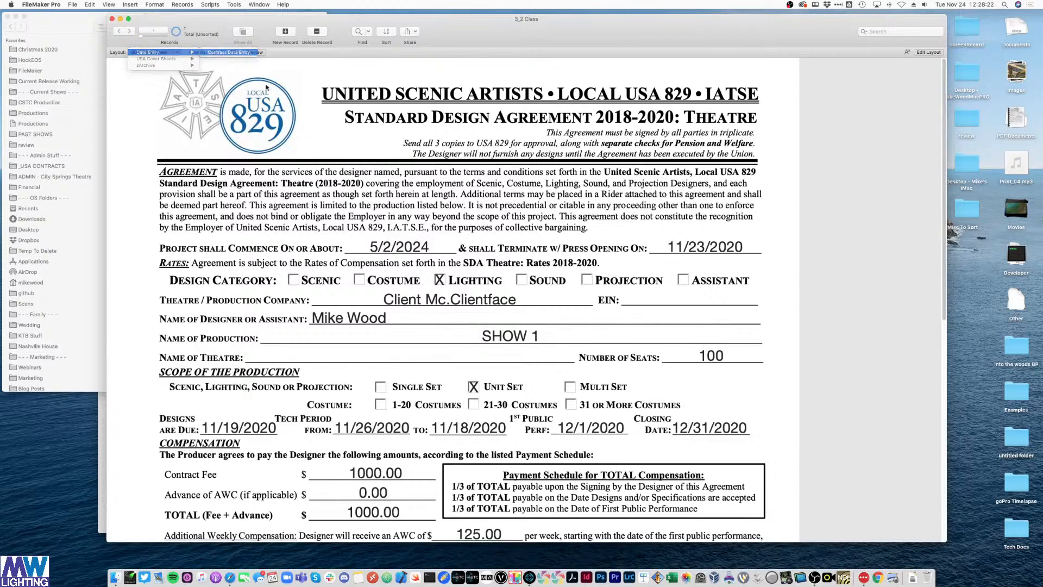
pyautogui.scroll(-5, 611, 359)
pyautogui.click(461, 257)
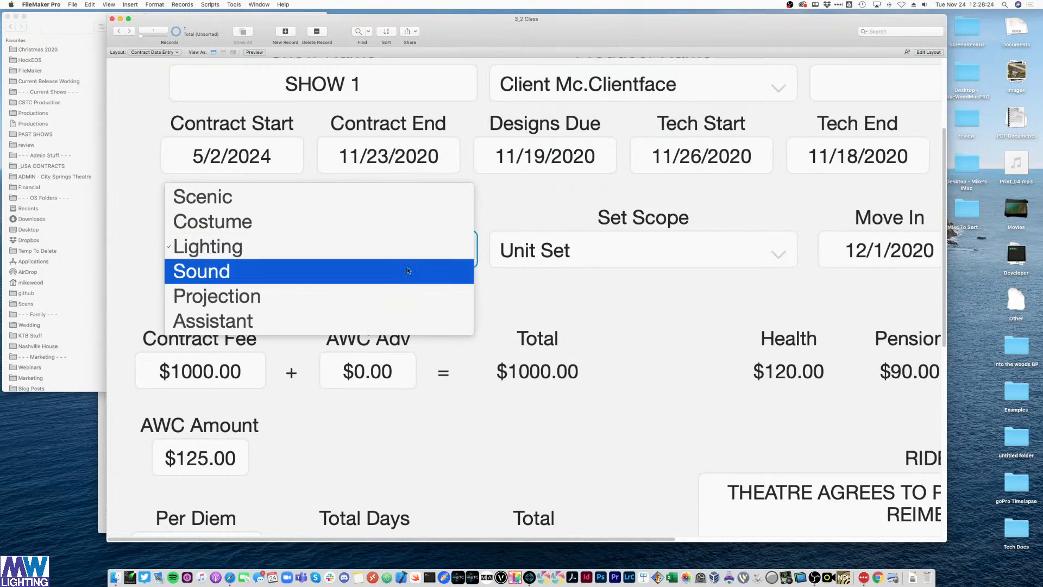
pyautogui.click(406, 221)
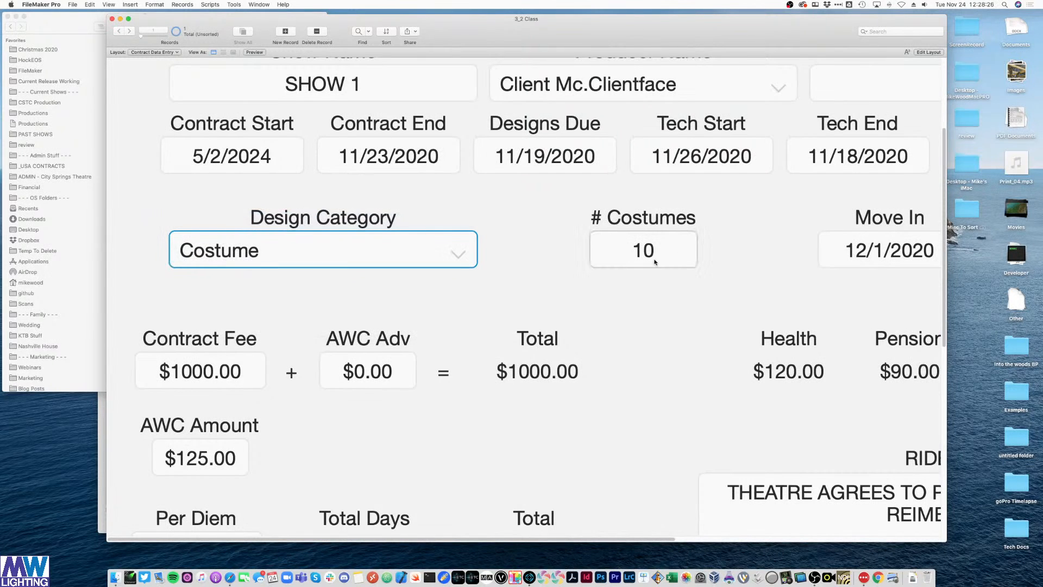
pyautogui.click(570, 302)
# - Check the SDA Cover Sheet showing Costume and Unit Set marked, then return to Layout mode
pyautogui.click(133, 52)
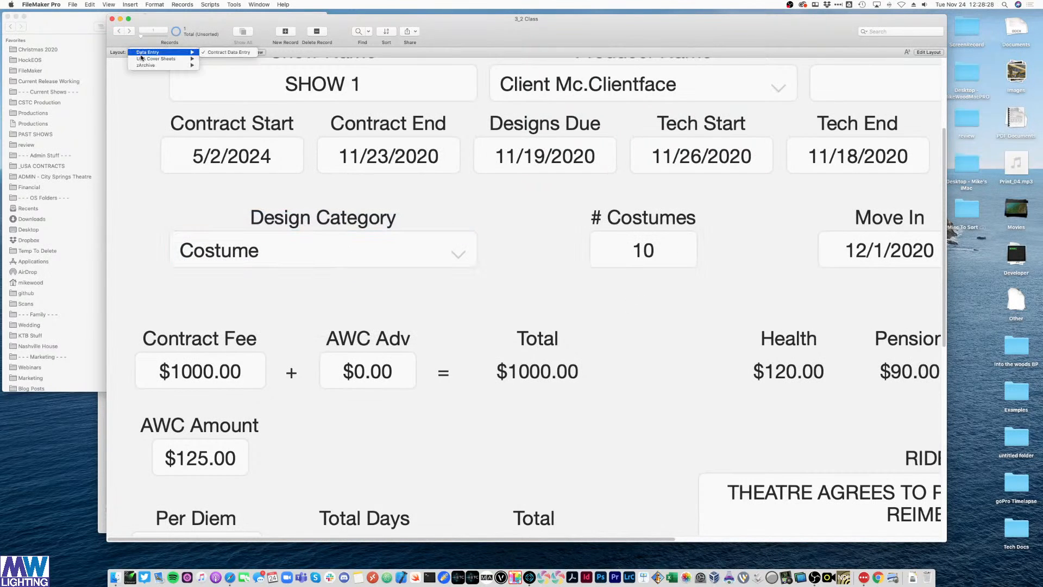
pyautogui.moveTo(158, 59)
pyautogui.click(204, 59)
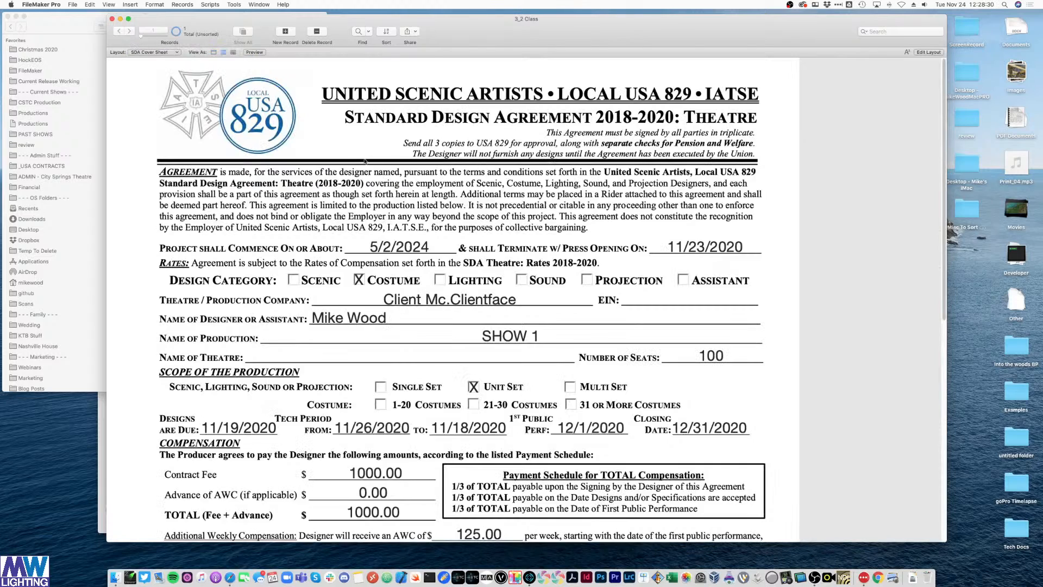
pyautogui.scroll(-2, 402, 354)
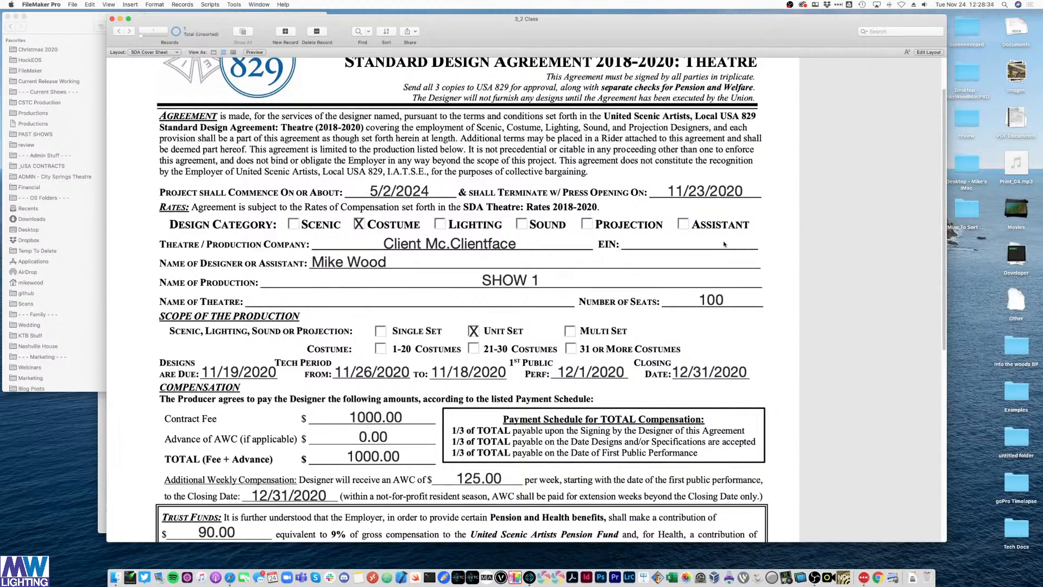
pyautogui.press('super+l')
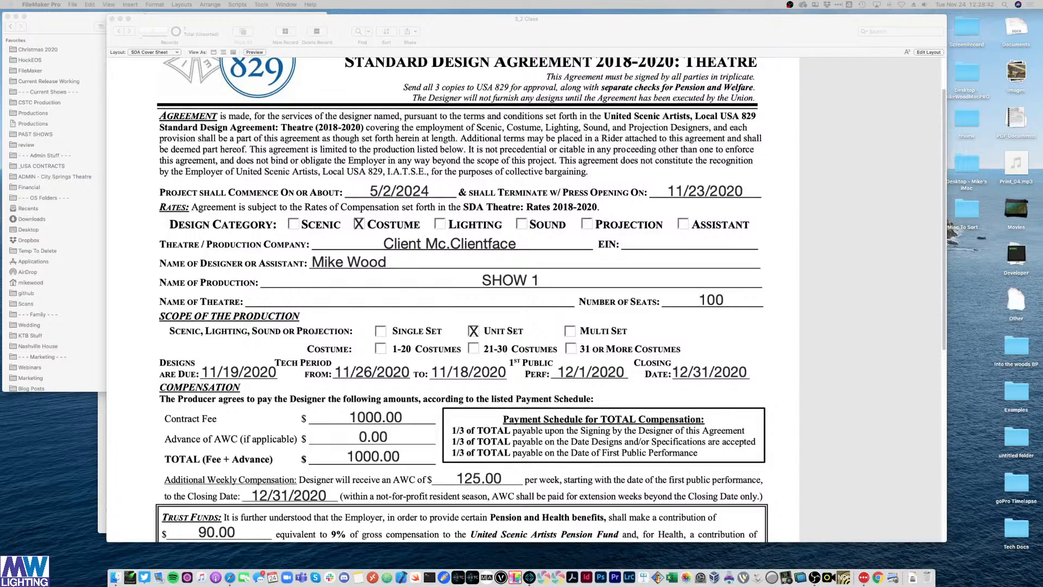
pyautogui.click(831, 247)
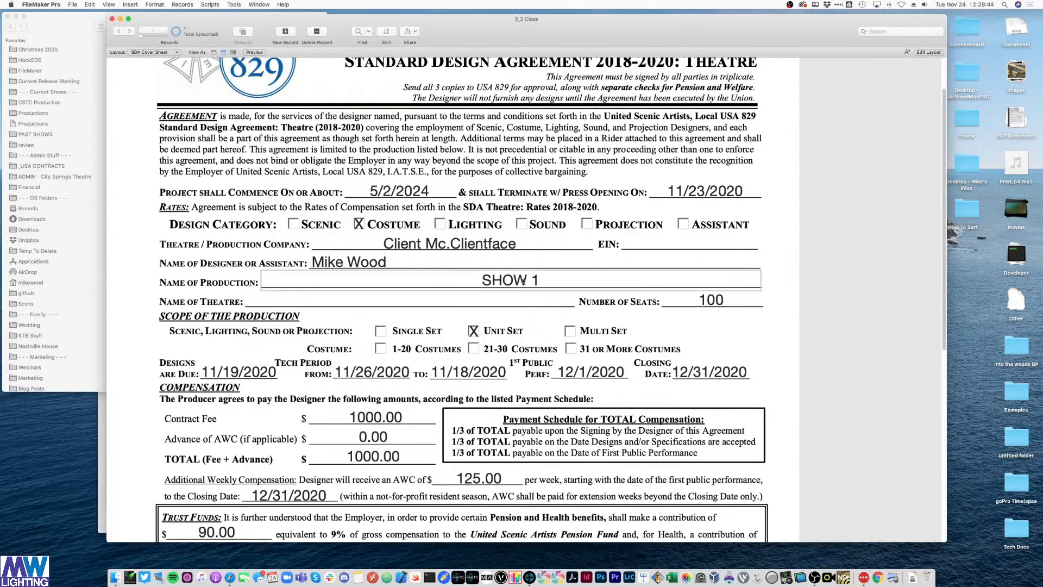
pyautogui.click(374, 307)
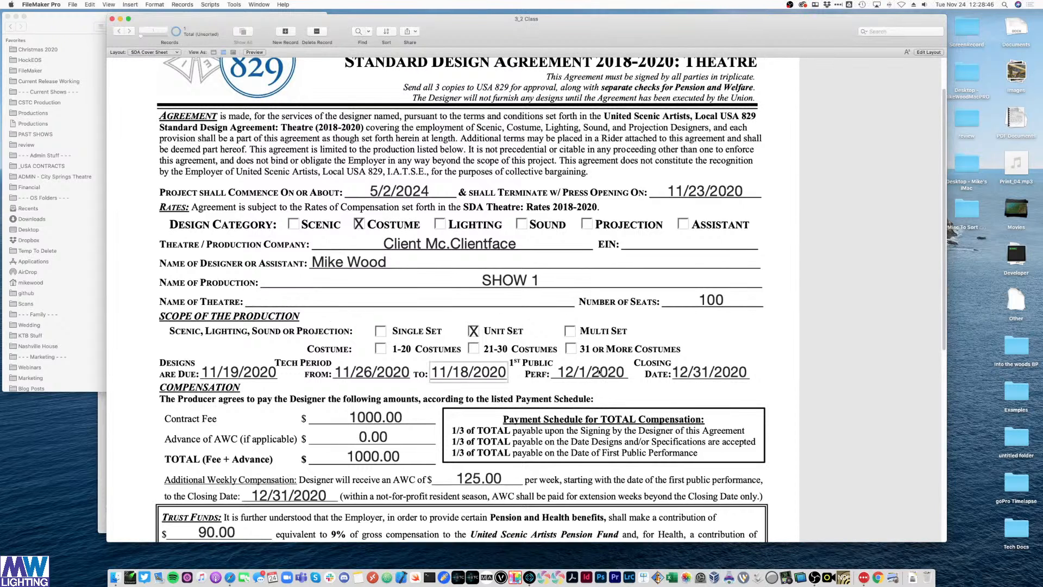
pyautogui.press('super+l')
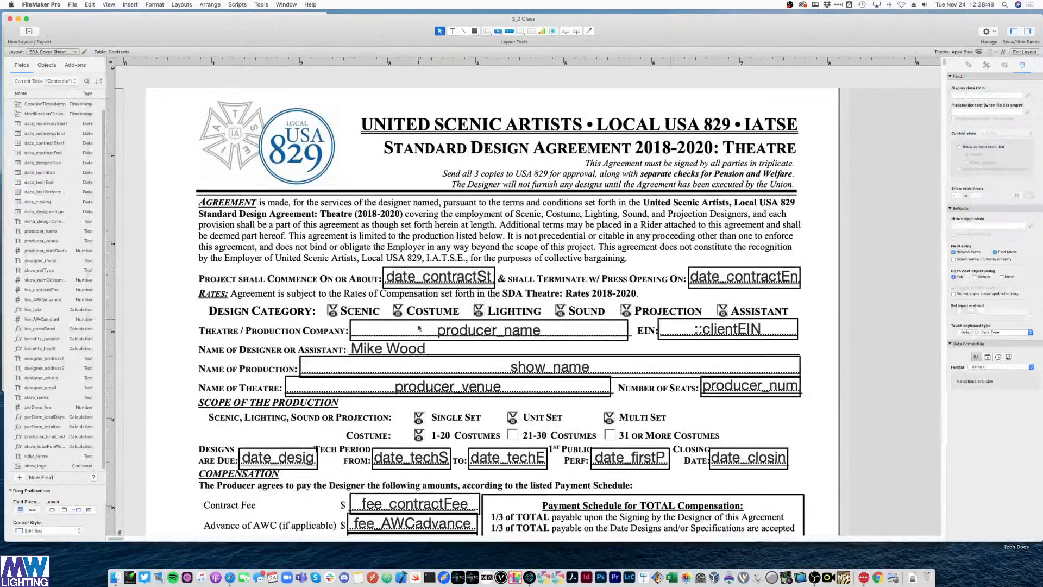
# - Remove the design-category clause so the 1-20 Costumes X hides only when show_numCostumes > 20
pyautogui.doubleClick(420, 437)
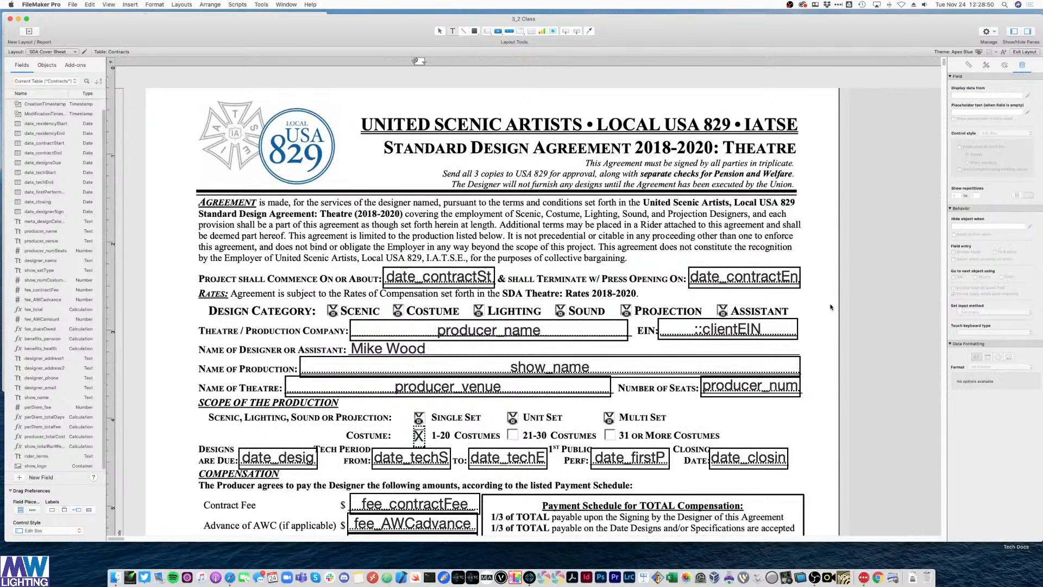
pyautogui.press('Escape')
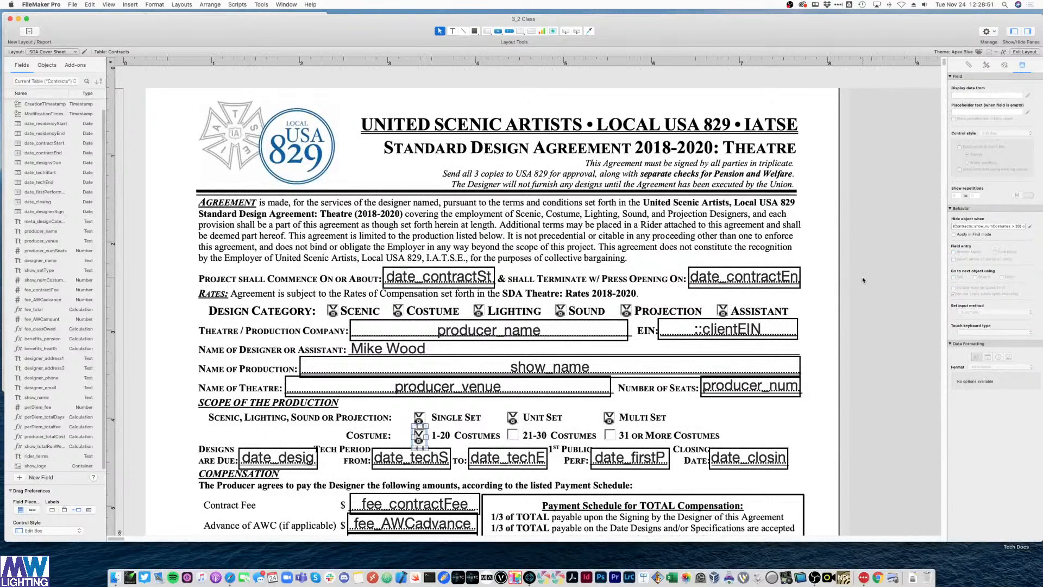
pyautogui.click(1030, 226)
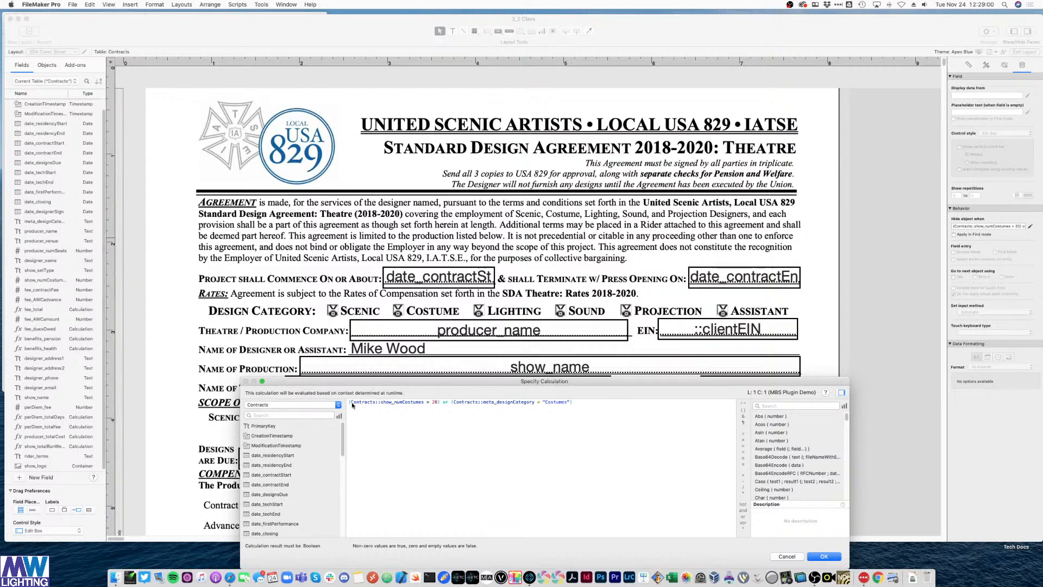
pyautogui.moveTo(443, 402); pyautogui.dragTo(649, 403)
pyautogui.press('BackSpace')
pyautogui.click(820, 556)
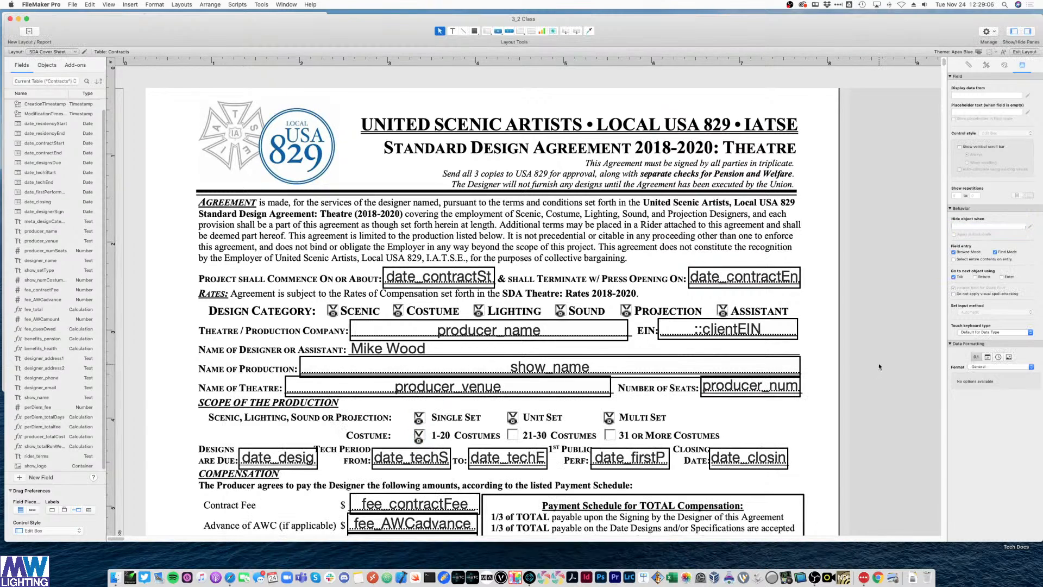
pyautogui.press('super+b')
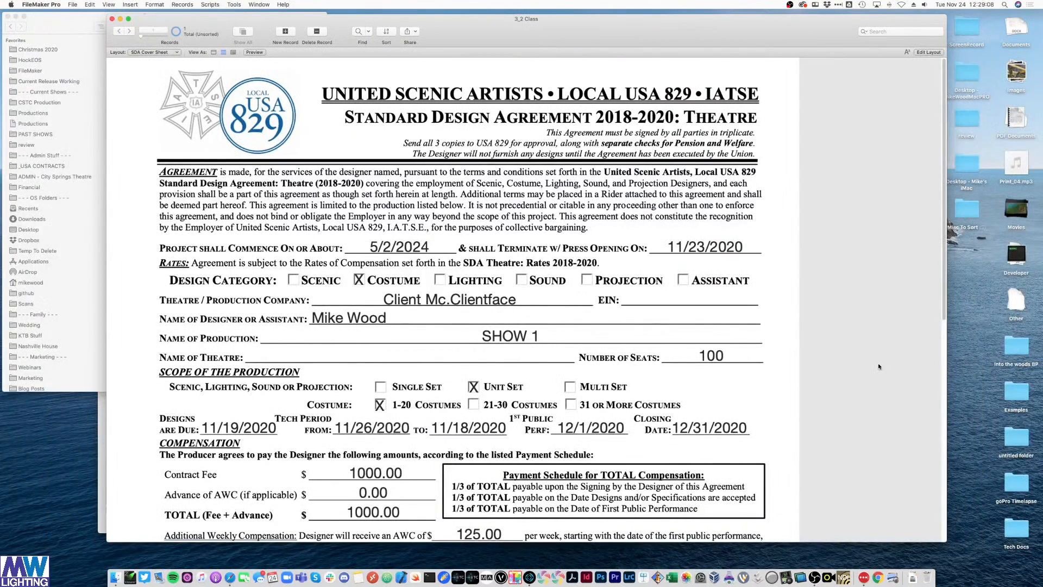
pyautogui.press('super+l')
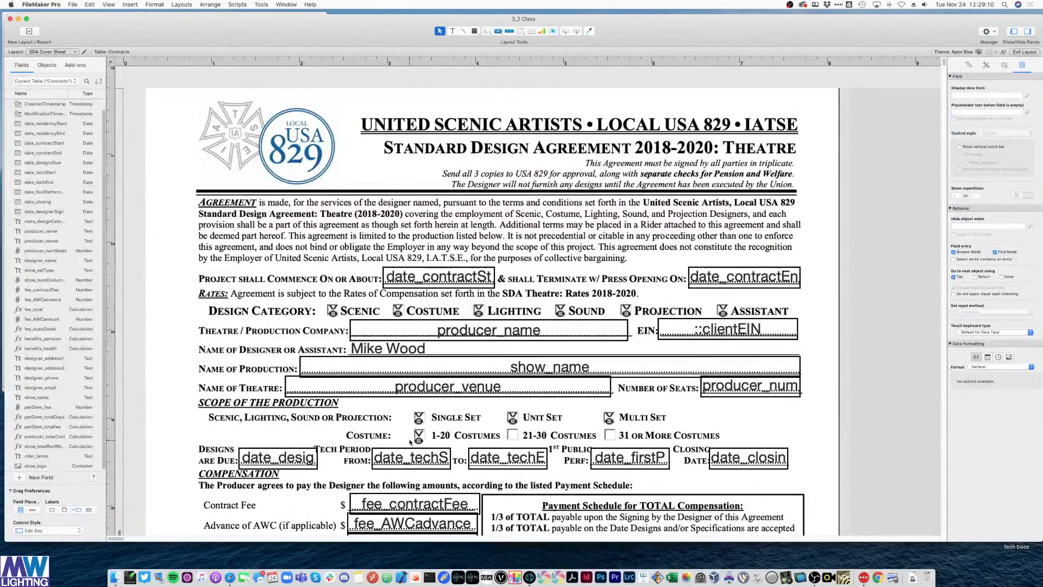
# - Reselect the 1-20 Costumes X mark and drag a copy onto the 31 or More Costumes box
pyautogui.click(418, 436)
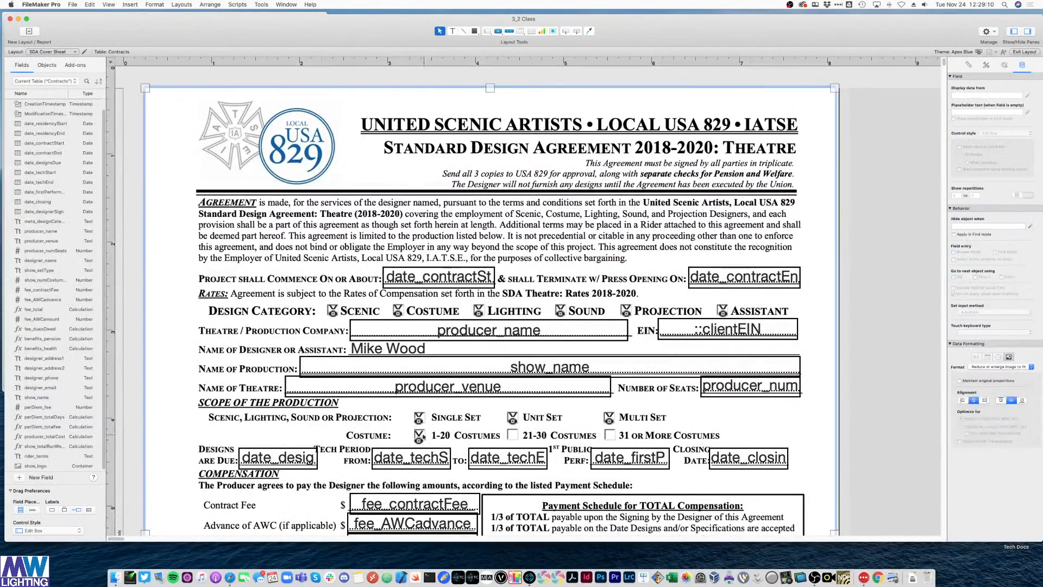
pyautogui.click(840, 350)
pyautogui.click(415, 436)
pyautogui.click(417, 436)
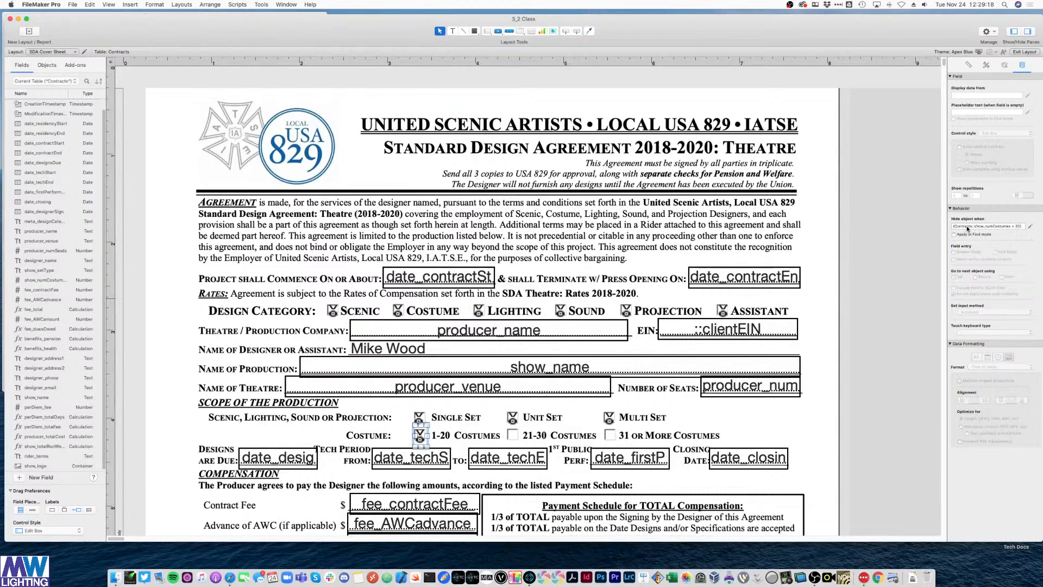
pyautogui.click(733, 288)
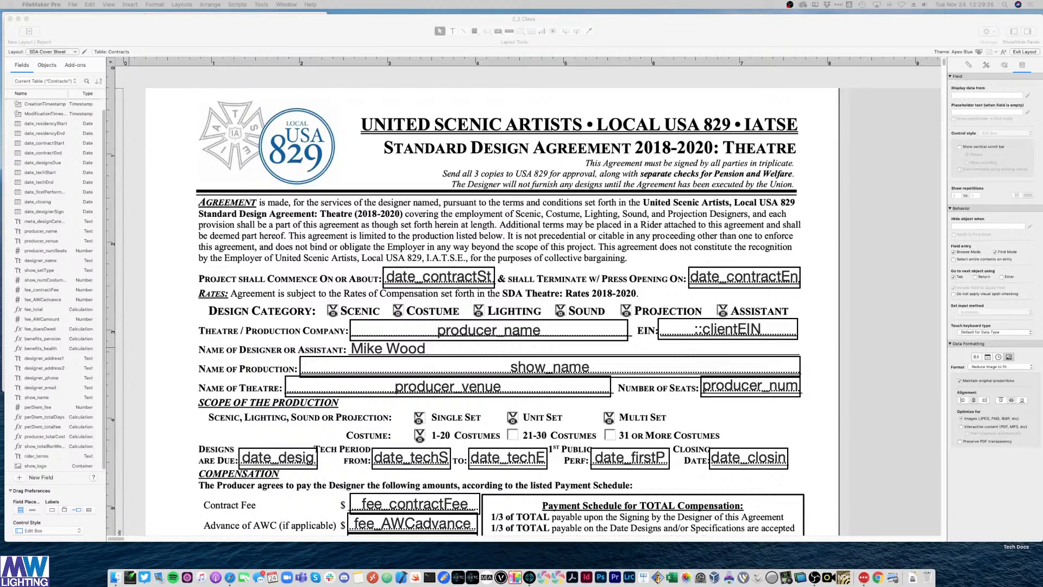
pyautogui.click(933, 242)
pyautogui.click(419, 436)
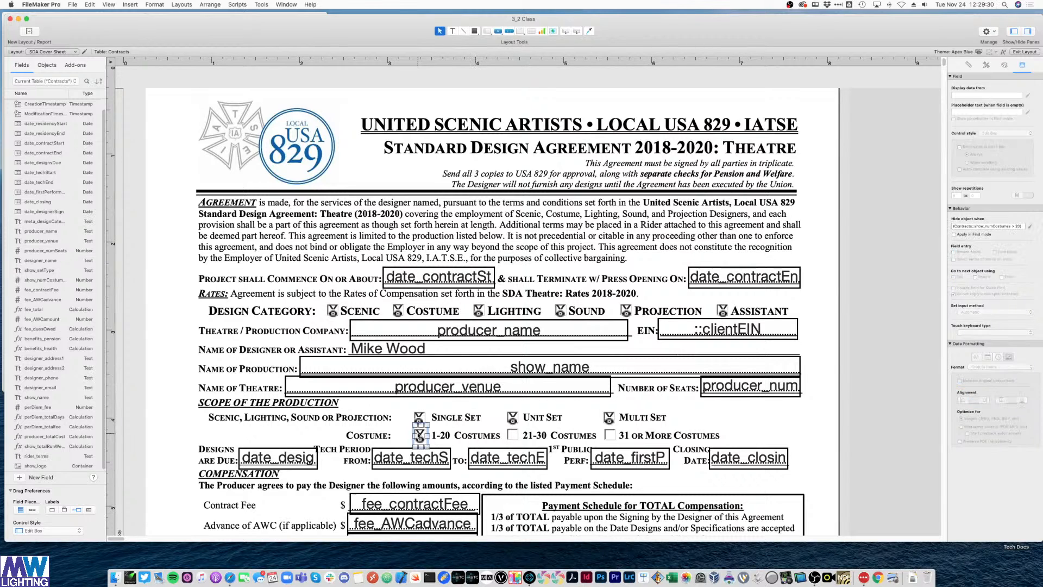
pyautogui.moveTo(419, 436); pyautogui.dragTo(618, 444)
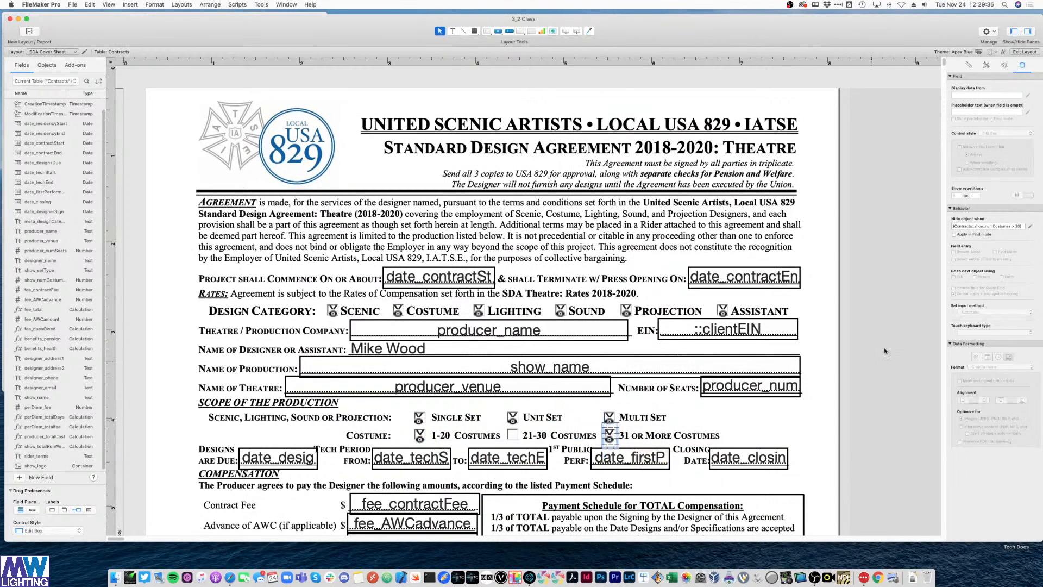
# - Place the X on 31 or More Costumes; change its hide formula's comparison to > and the number to 31
pyautogui.click(641, 438)
pyautogui.click(610, 436)
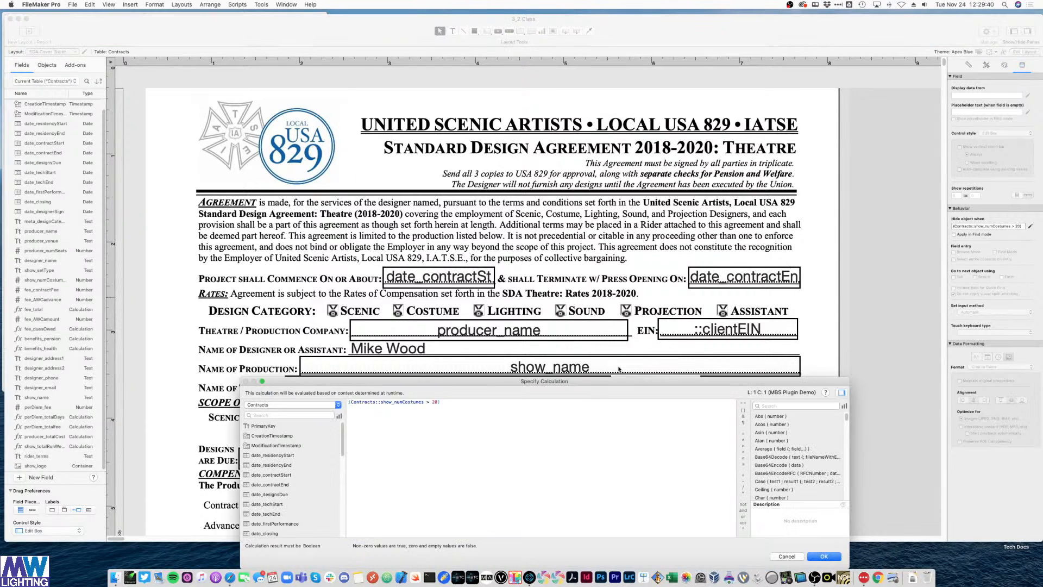
pyautogui.moveTo(609, 380)
pyautogui.mouseDown()
pyautogui.moveTo(582, 395)
pyautogui.moveTo(637, 454)
pyautogui.mouseUp()
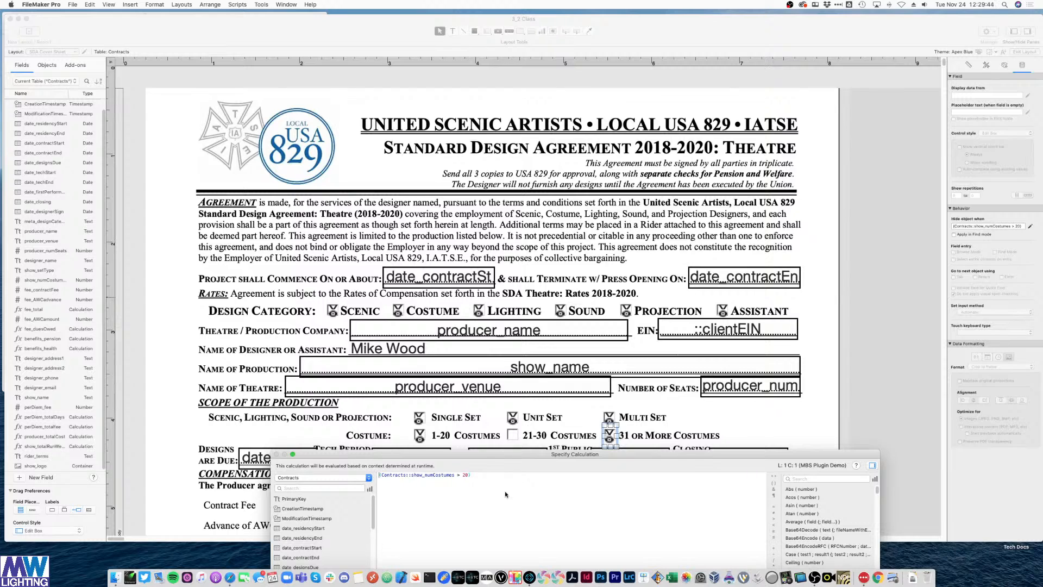
pyautogui.doubleClick(458, 474)
pyautogui.write('<')
pyautogui.press('BackSpace')
pyautogui.write('>')
pyautogui.doubleClick(466, 475)
pyautogui.write('31')
pyautogui.moveTo(643, 455); pyautogui.dragTo(631, 318)
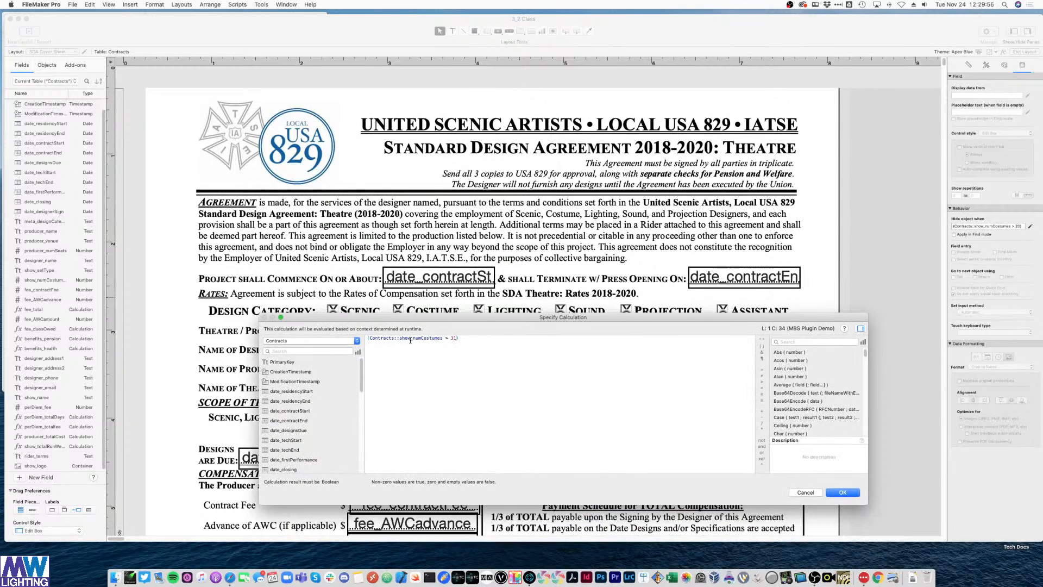
pyautogui.click(842, 493)
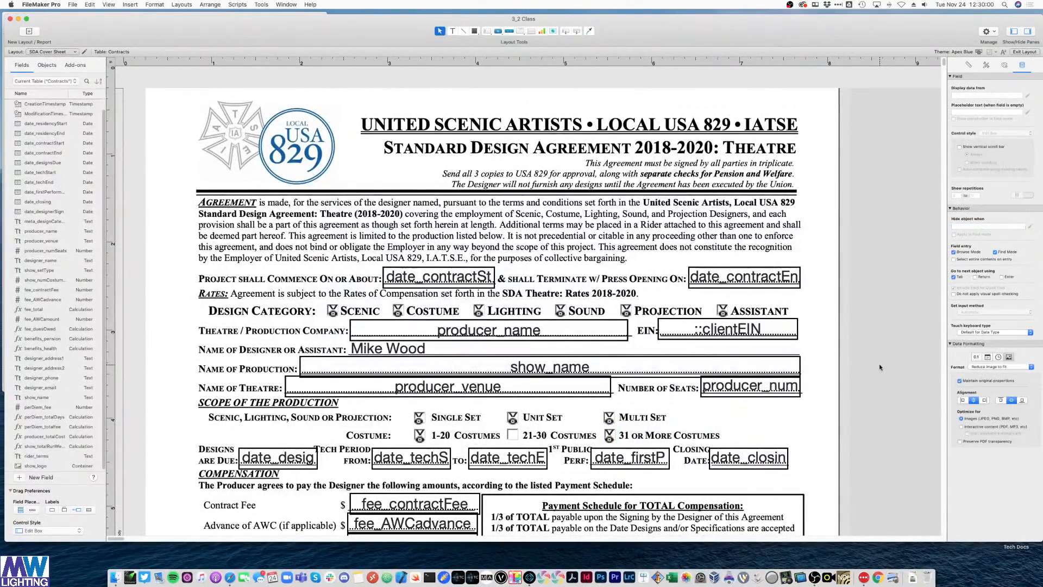
# - Preview the cover sheet in Browse mode, then review the 31+ X's hide formula in Layout mode
pyautogui.press('super+b')
pyautogui.scroll(-2, 870, 377)
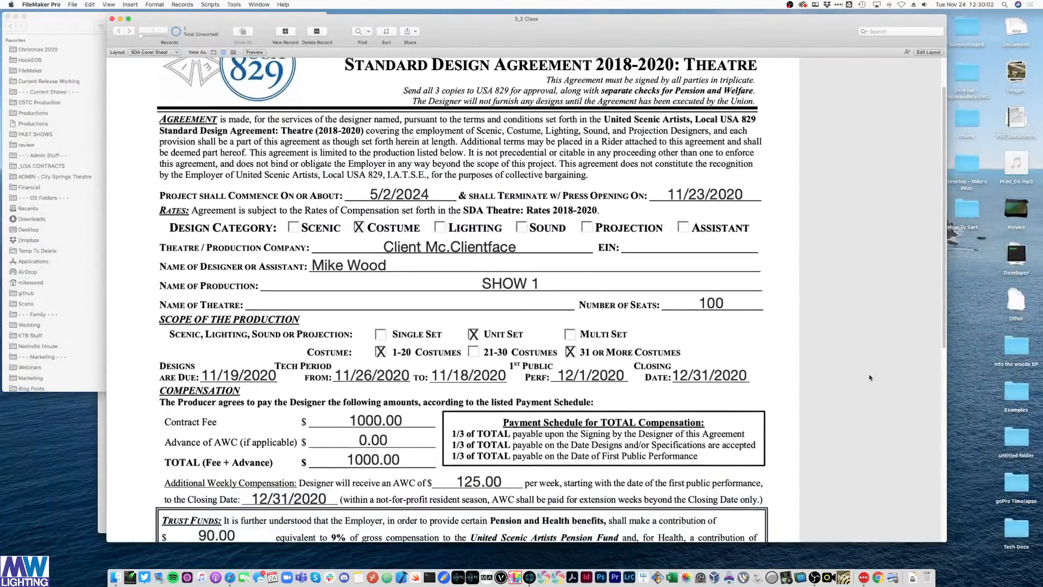
pyautogui.press('super+l')
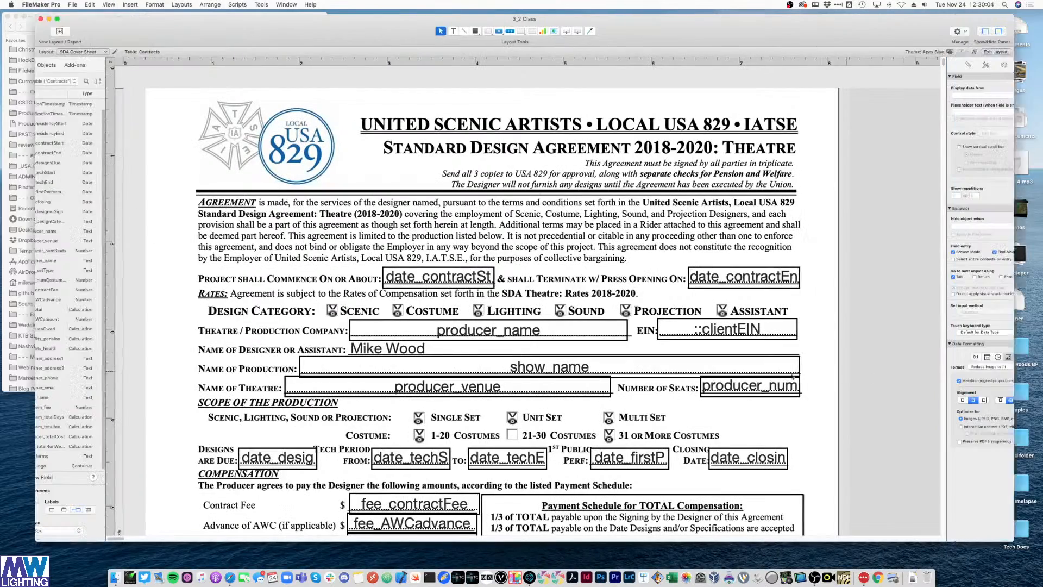
pyautogui.click(610, 438)
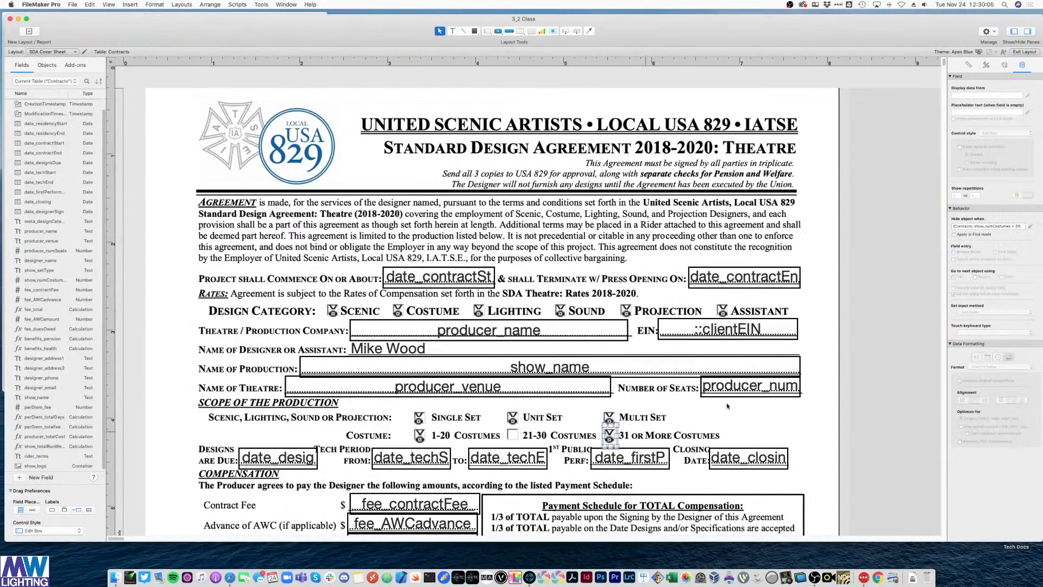
pyautogui.click(1029, 227)
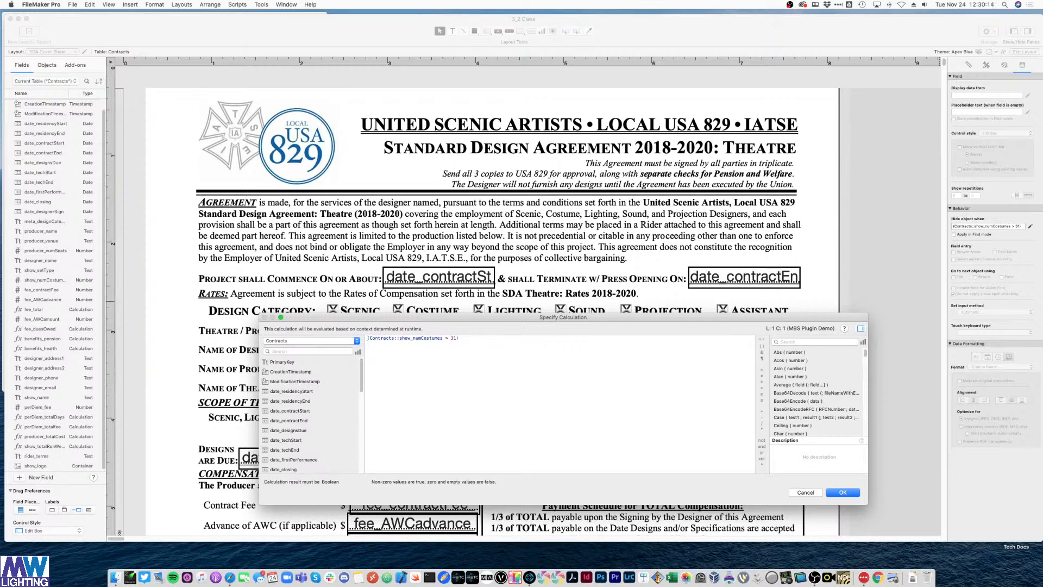
pyautogui.click(842, 493)
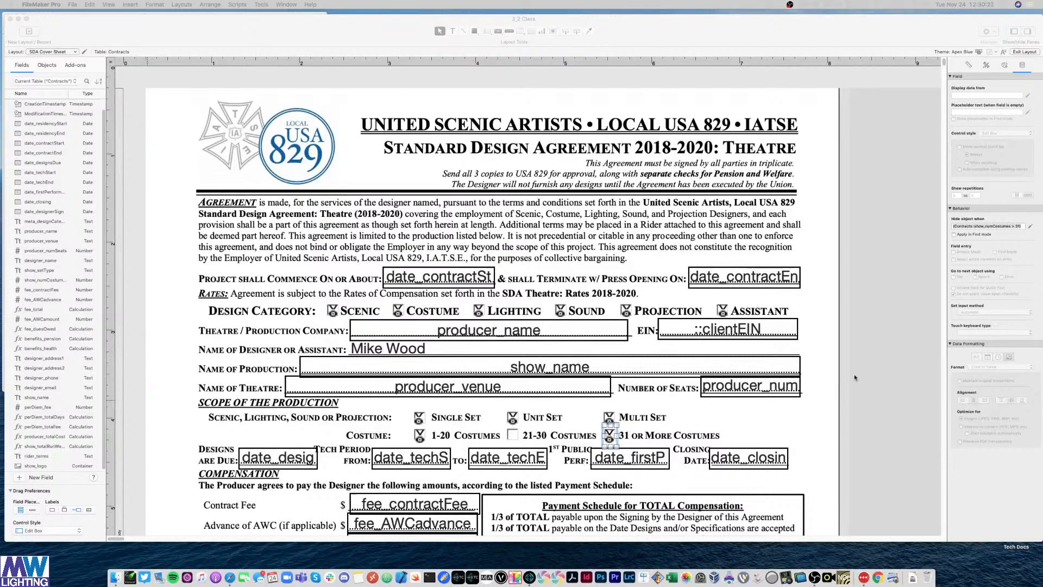
# - Replace the costumesNum reference with show_numCostumes in the 31+ X's hide formula
pyautogui.click(880, 353)
pyautogui.click(609, 438)
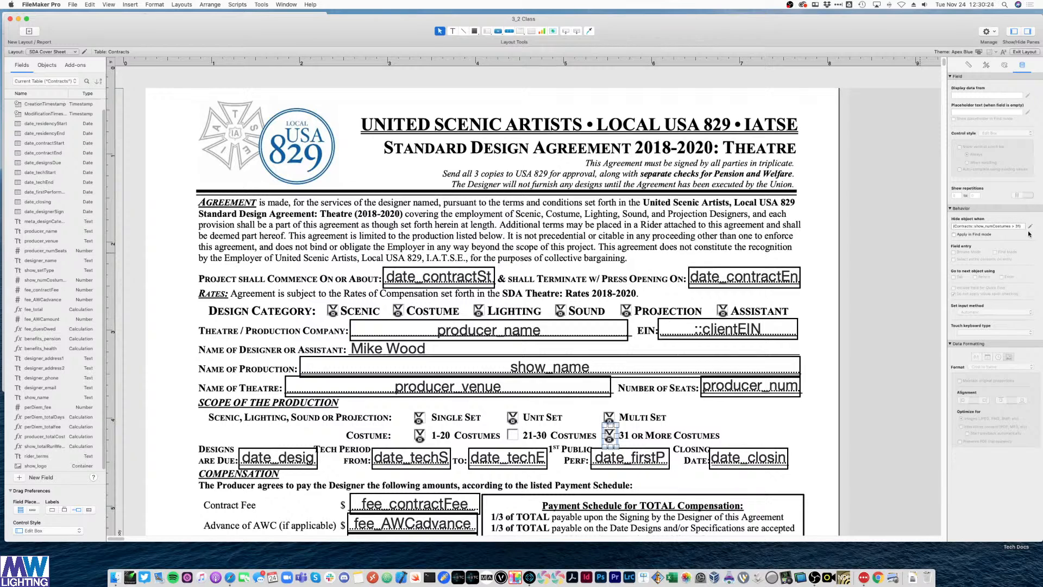
pyautogui.click(1030, 226)
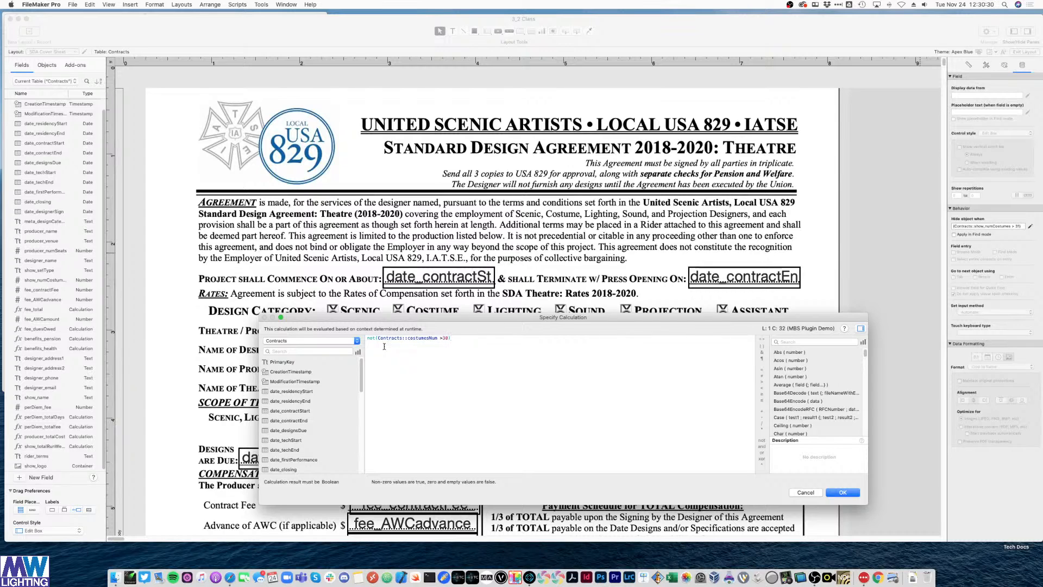
pyautogui.click(404, 338)
pyautogui.moveTo(436, 337); pyautogui.dragTo(368, 338)
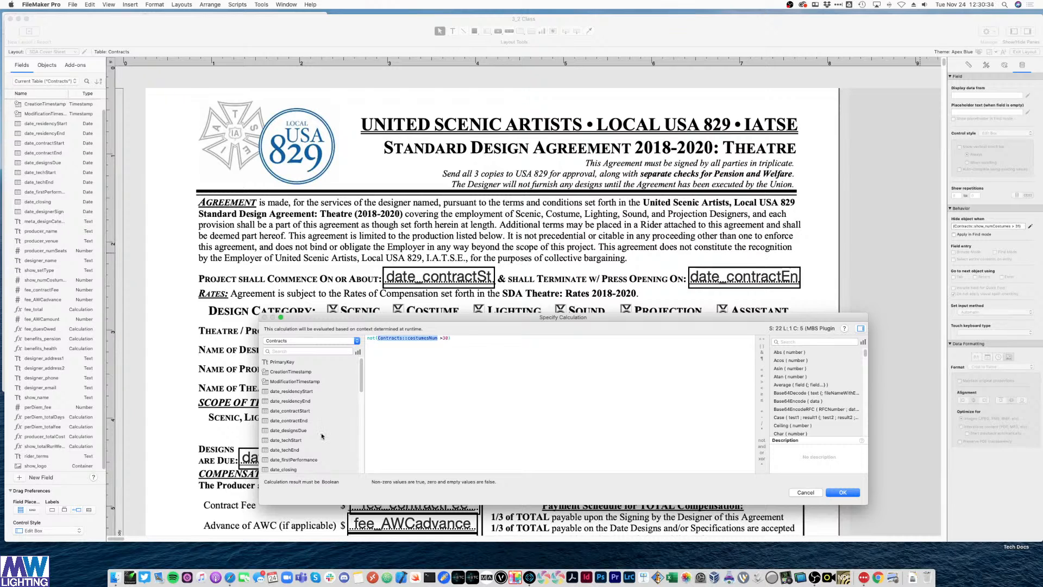
pyautogui.scroll(-5, 321, 434)
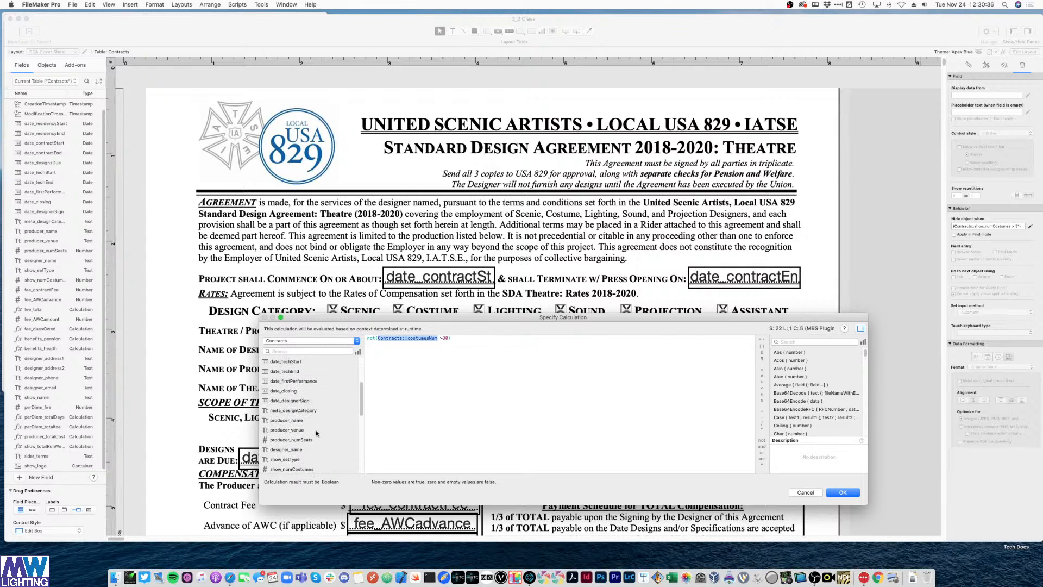
pyautogui.scroll(-2, 302, 438)
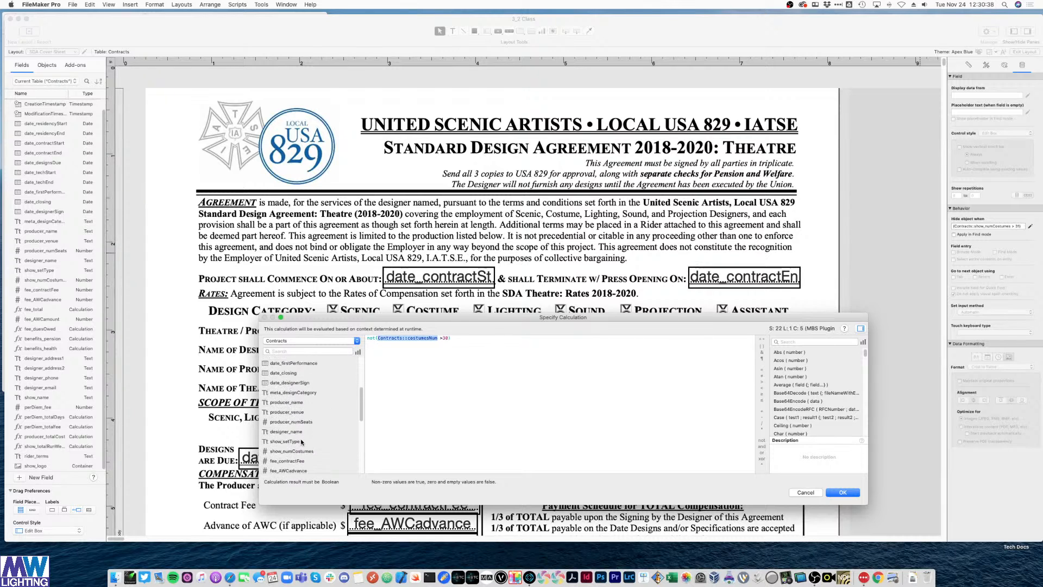
pyautogui.doubleClick(301, 439)
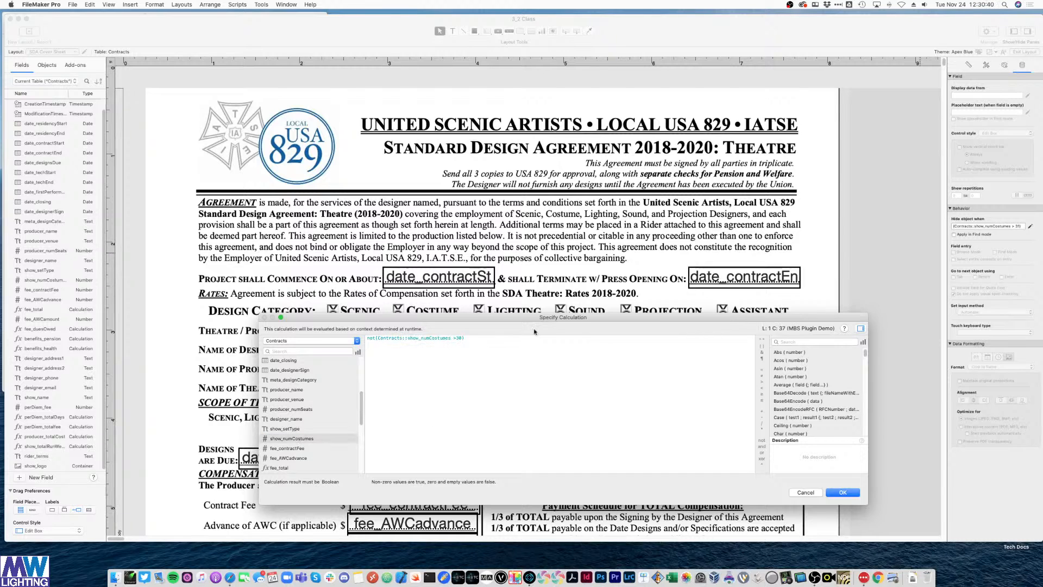
pyautogui.moveTo(563, 318); pyautogui.dragTo(550, 380)
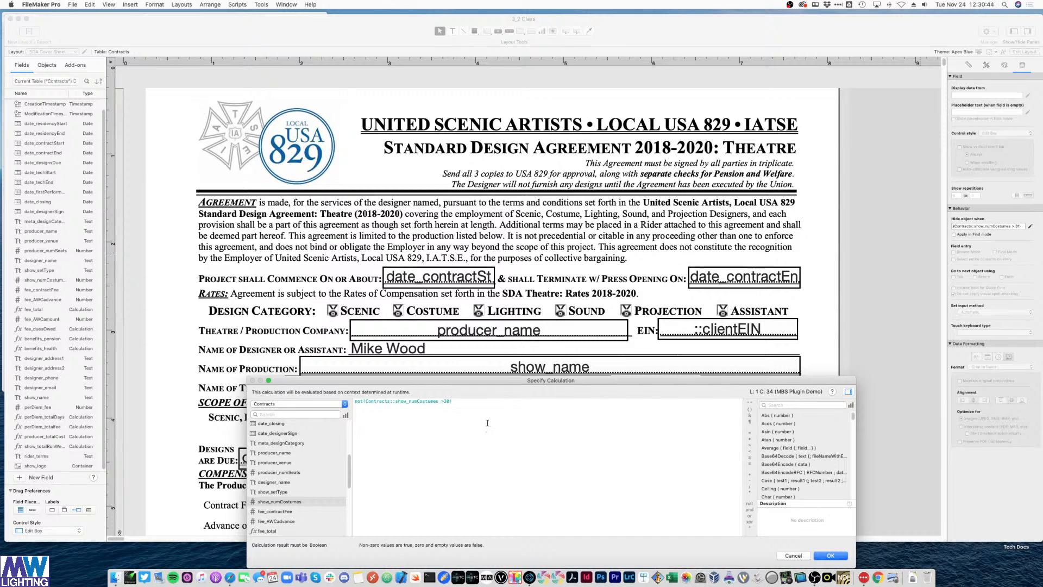
pyautogui.click(830, 555)
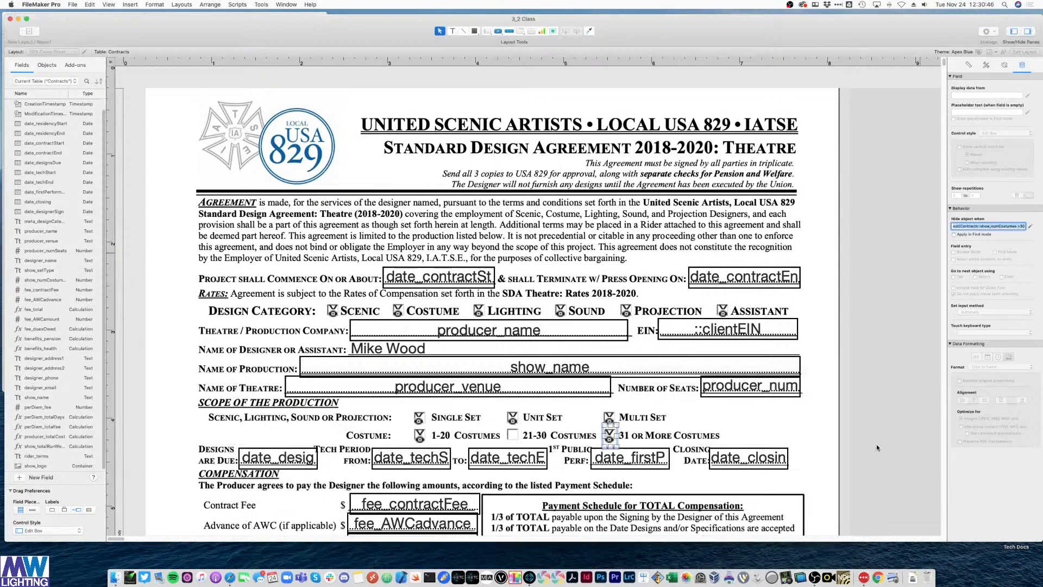
# - Check the 31+ X against record data in Browse mode, then return to Layout mode
pyautogui.click(847, 416)
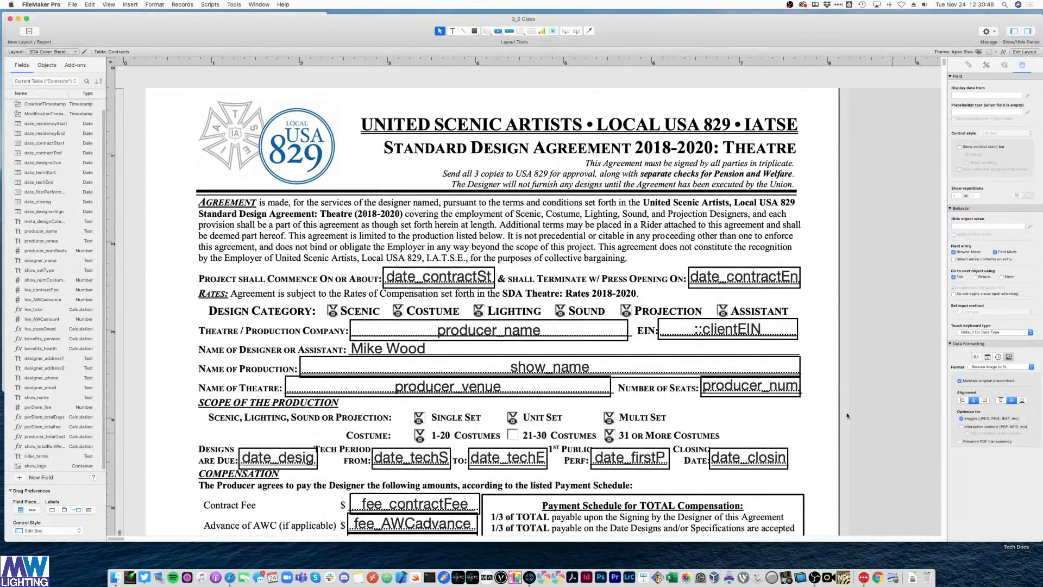
pyautogui.press('super+b')
pyautogui.press('super+l')
# - Copy the 31+ X onto the 21-30 Costumes box and paste in the 21-to-30 range hide formula
pyautogui.click(610, 435)
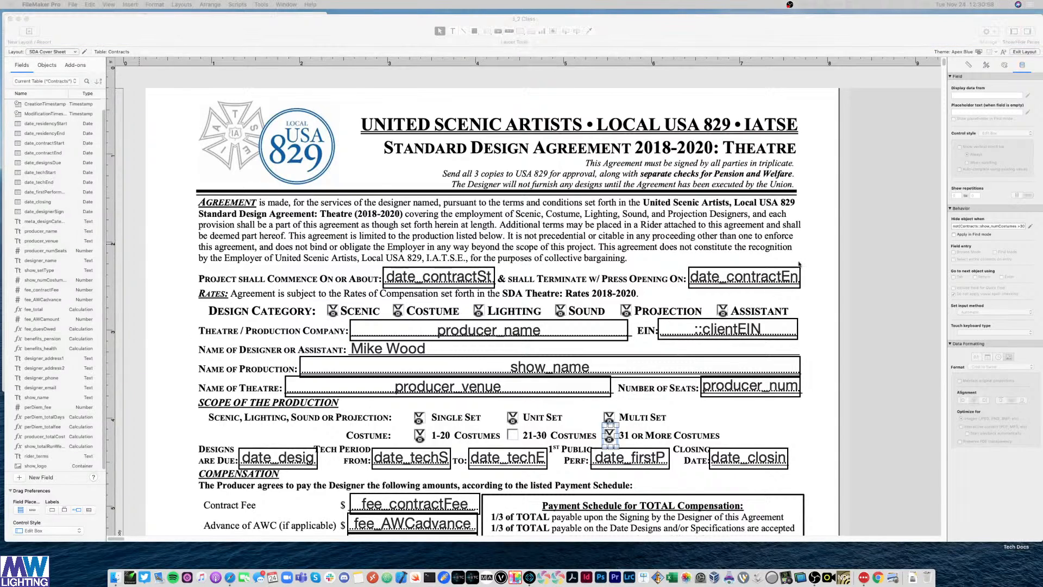
pyautogui.click(693, 438)
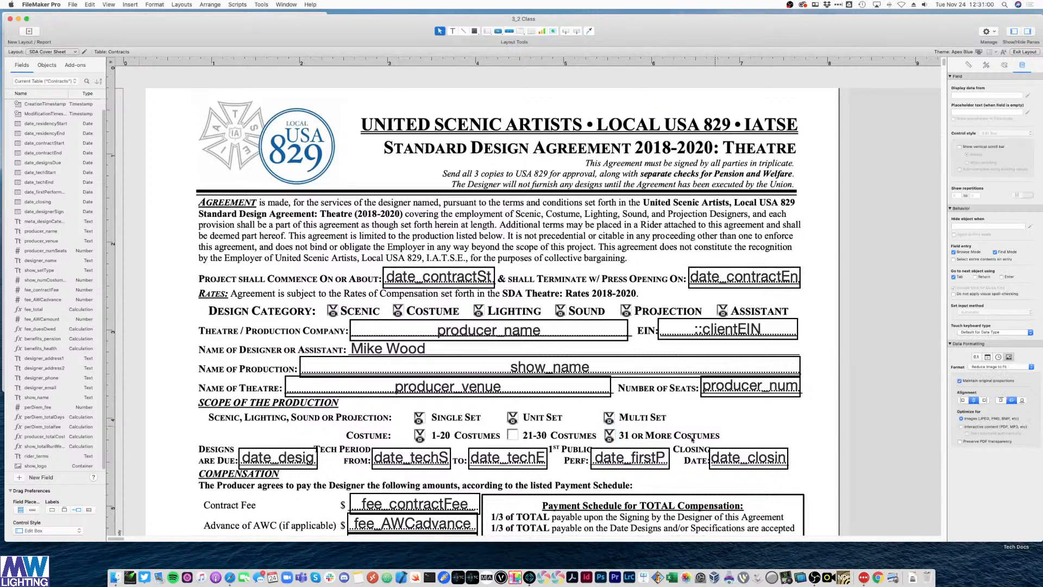
pyautogui.click(611, 437)
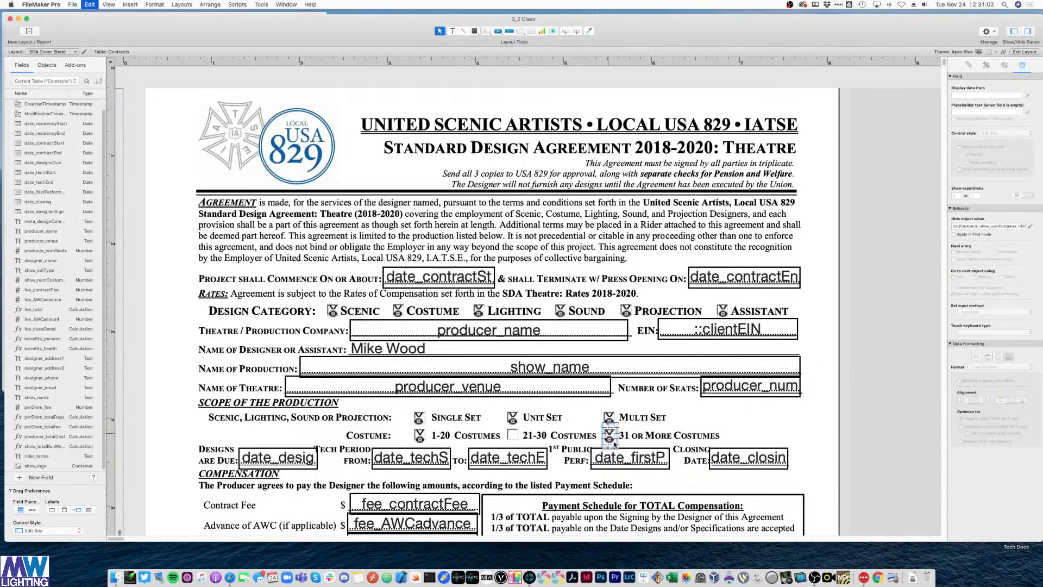
pyautogui.moveTo(610, 438); pyautogui.dragTo(514, 443)
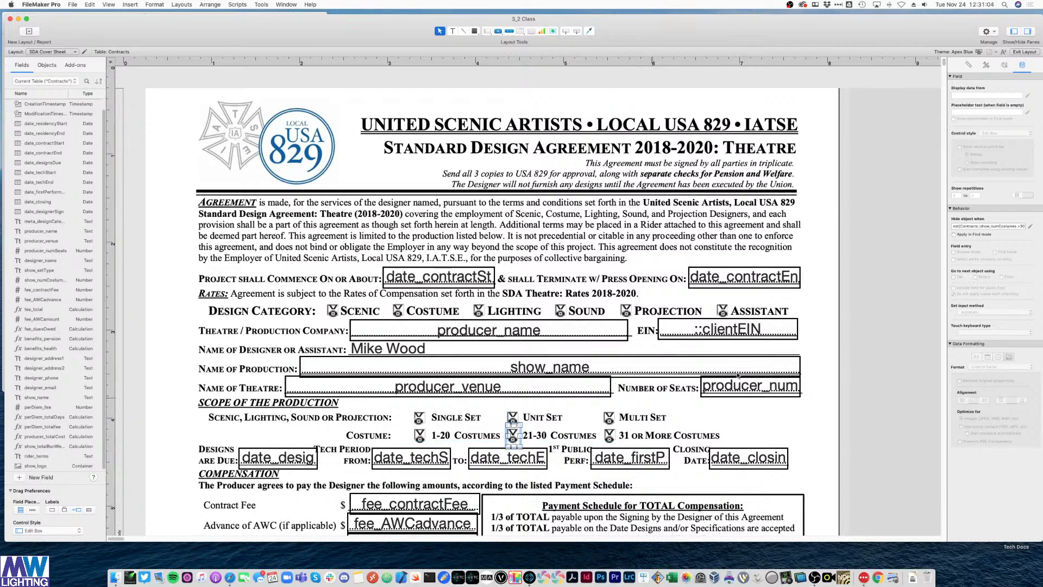
pyautogui.click(1030, 226)
pyautogui.click(328, 453)
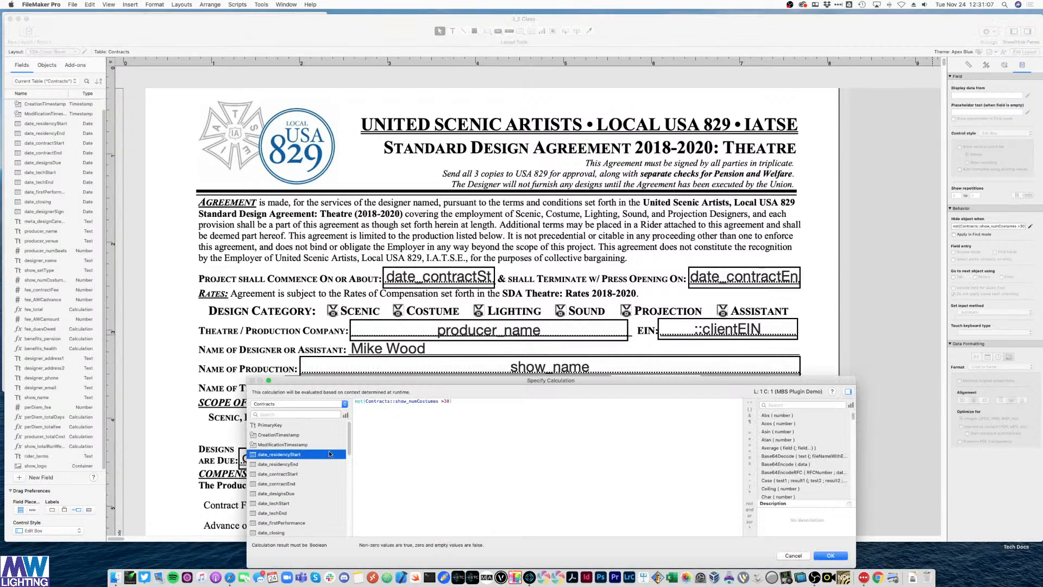
pyautogui.tripleClick(405, 401)
pyautogui.write('not( Contracts::costumesNum > 20 and Contracts::costumesNum  ≤ 30 )')
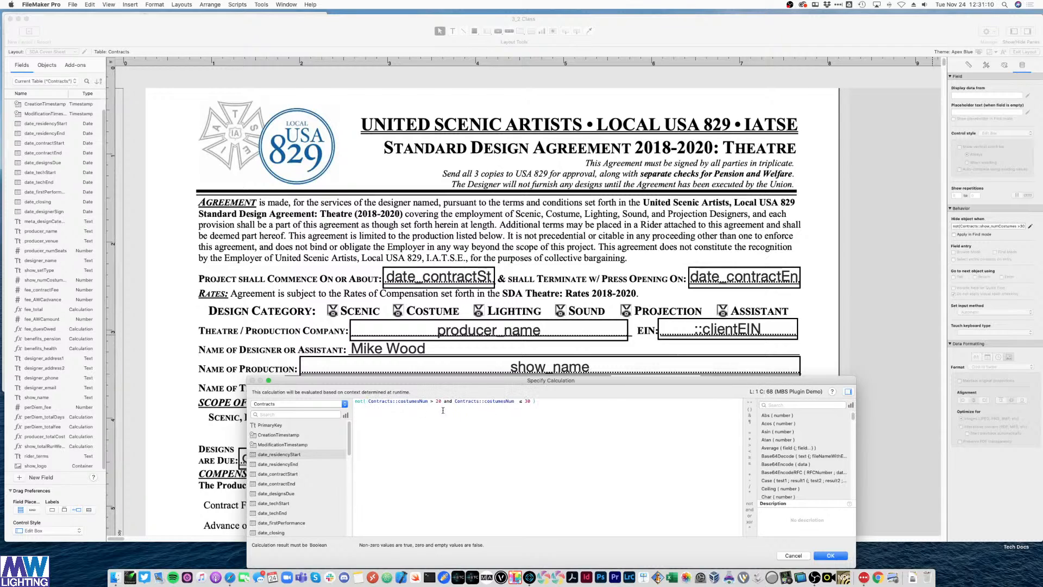
# - Replace both costumesNum references in the range formula with show_numCostumes
pyautogui.moveTo(428, 402); pyautogui.dragTo(368, 402)
pyautogui.scroll(-3, 300, 450)
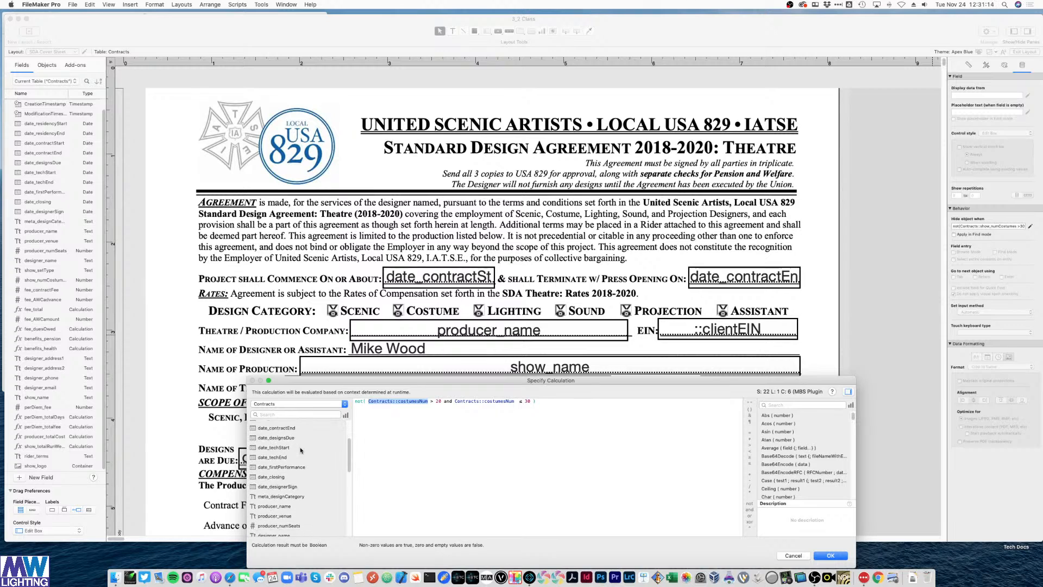
pyautogui.scroll(-2, 291, 478)
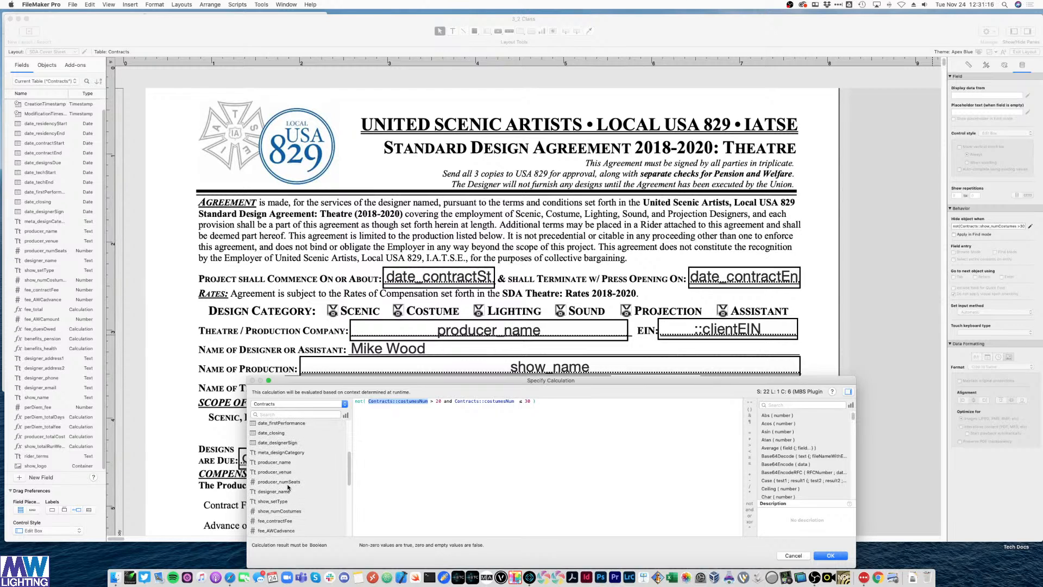
pyautogui.scroll(-2, 289, 488)
pyautogui.doubleClick(289, 488)
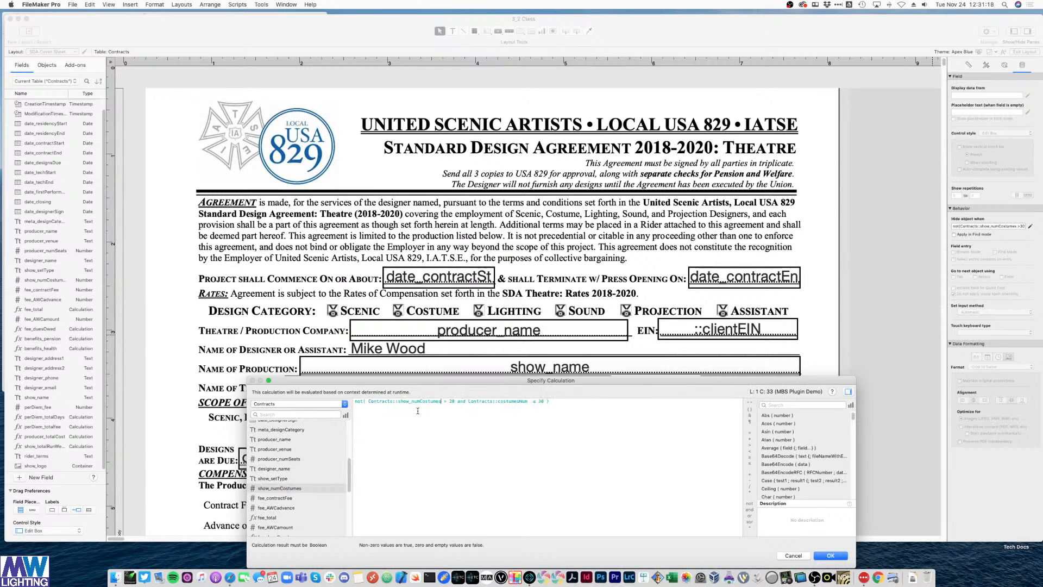
pyautogui.moveTo(441, 401); pyautogui.dragTo(368, 402)
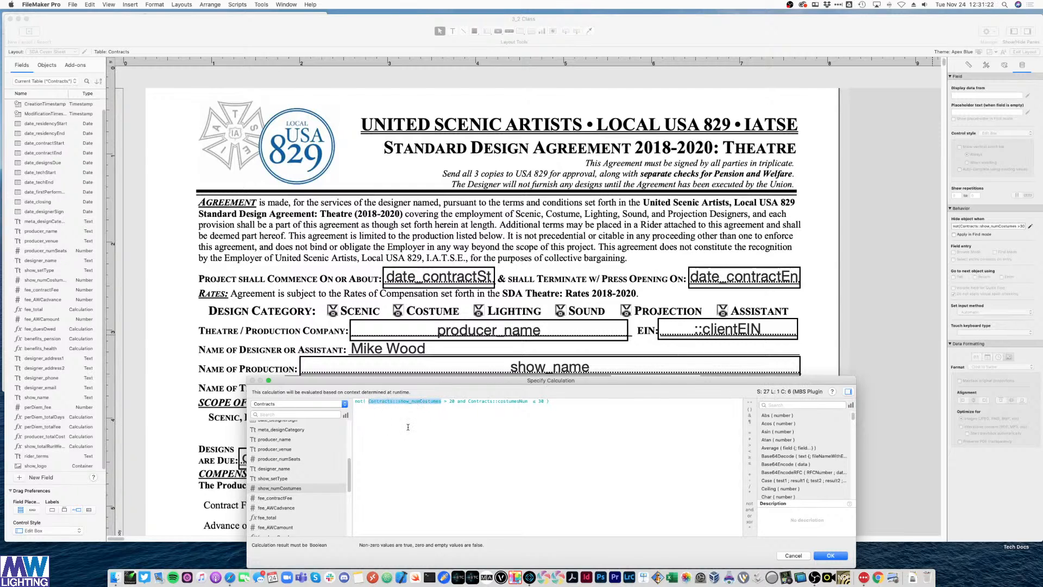
pyautogui.moveTo(527, 401); pyautogui.dragTo(467, 402)
pyautogui.write('Contracts::show_numCostumes')
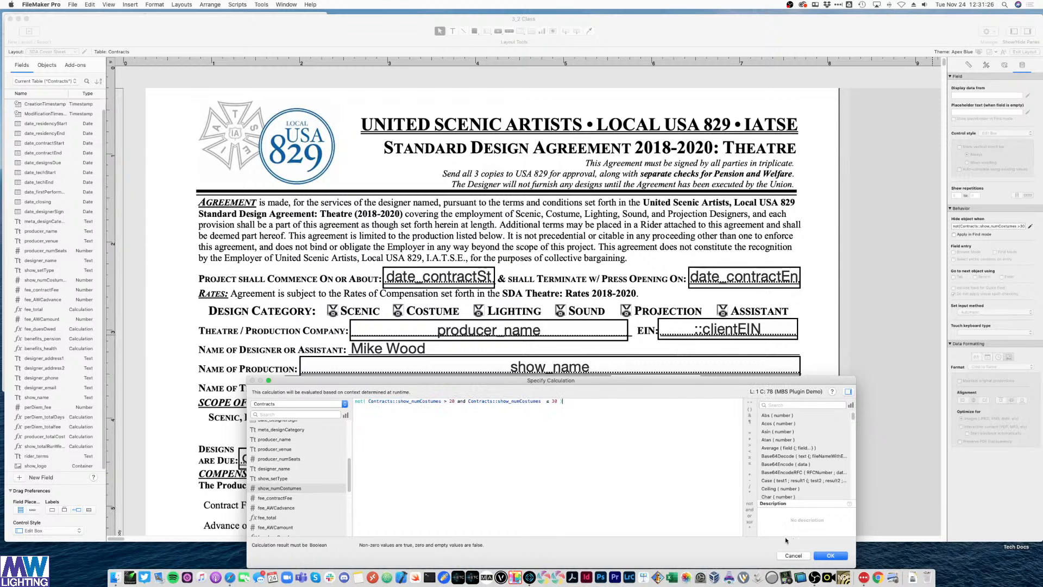
pyautogui.click(825, 555)
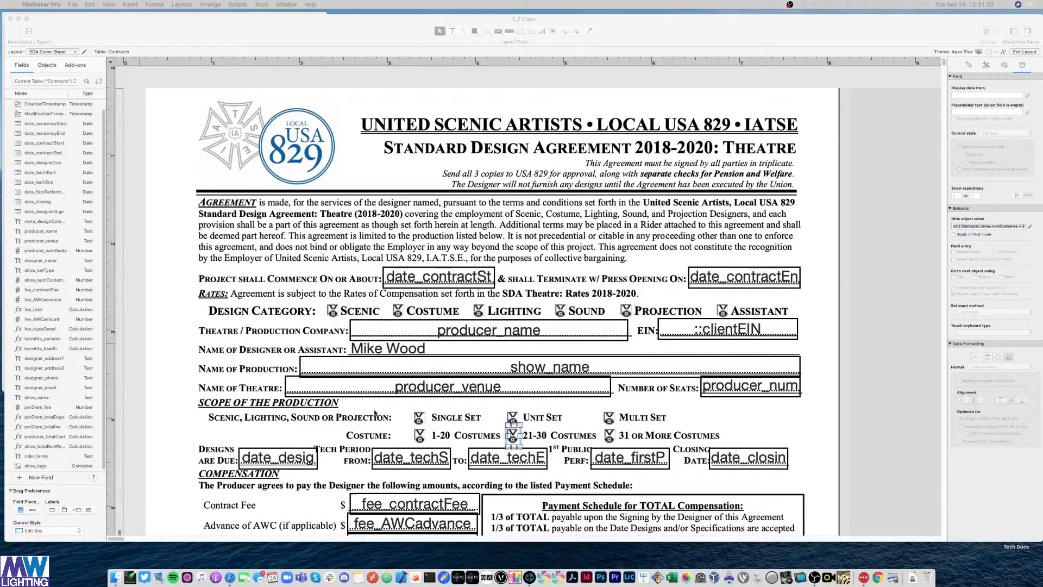
# - Paste a costume-count hide condition onto the 1-20 Costumes X and dismiss the missing field alert
pyautogui.click(418, 440)
pyautogui.click(419, 436)
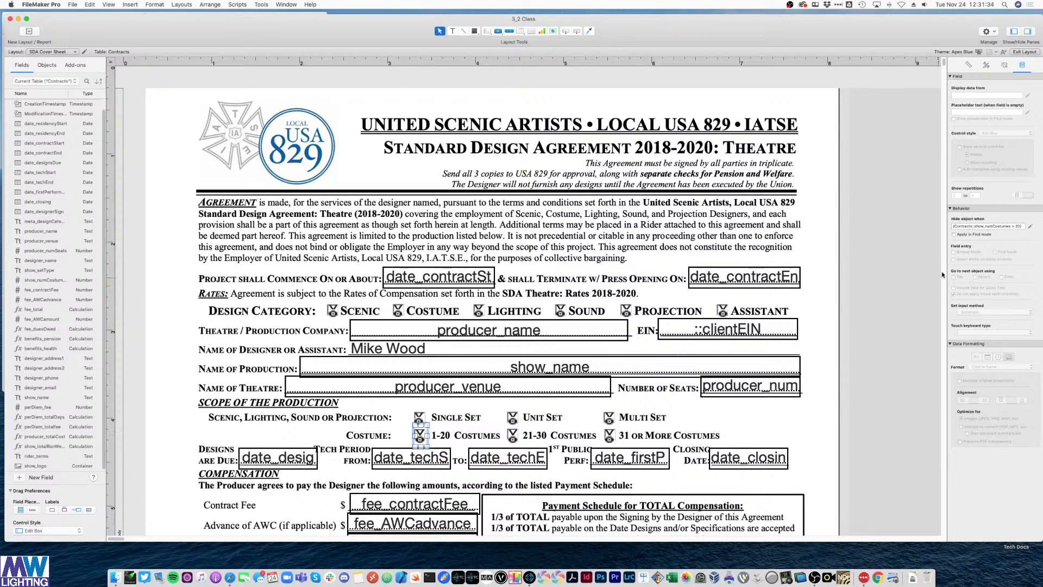
pyautogui.click(970, 226)
pyautogui.write('not (Contracts::costumesNum ≤ 20)')
pyautogui.click(888, 257)
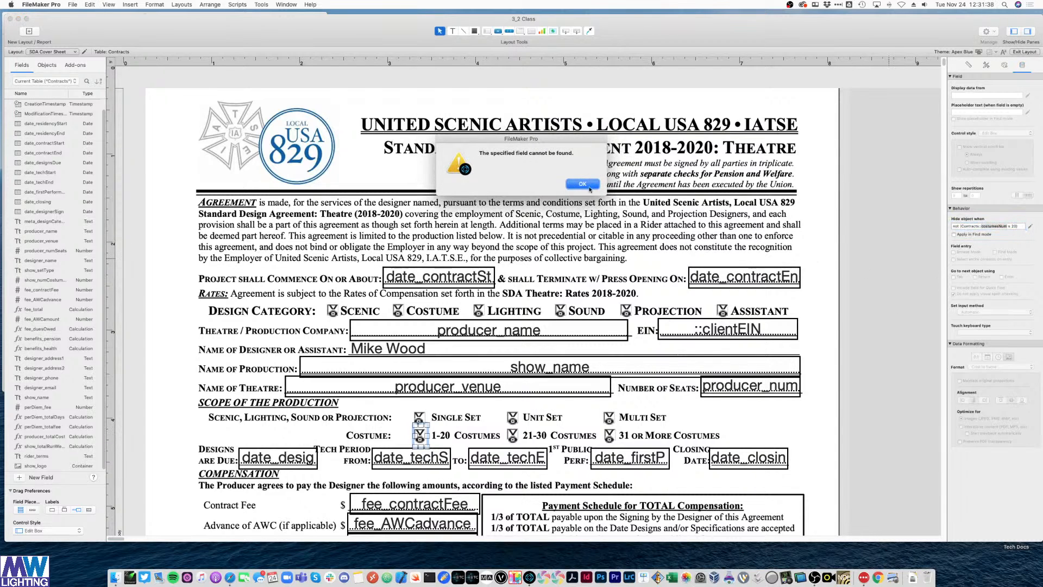
pyautogui.click(582, 184)
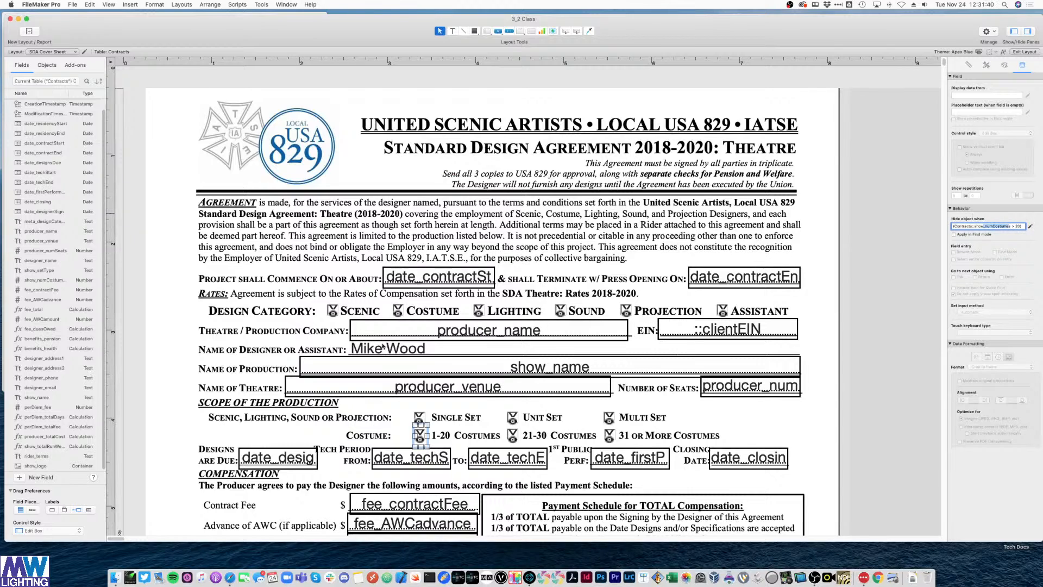
# - Re-paste the formula and swap costumesNum for show_numCostumes, then preview the record in Browse mode
pyautogui.press('super+a')
pyautogui.write('not (Contracts::costumesNum ≤ 20)')
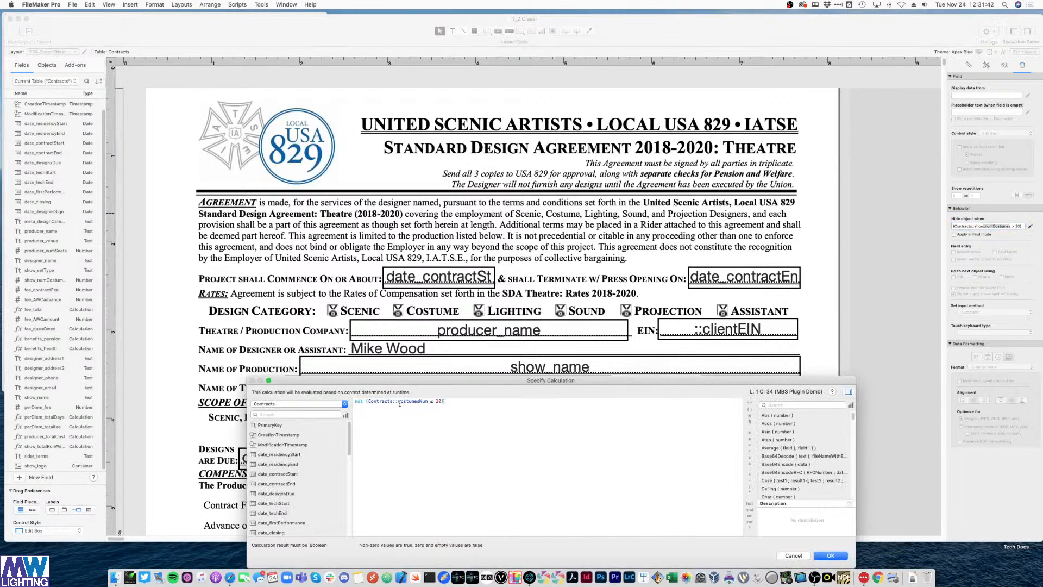
pyautogui.doubleClick(409, 401)
pyautogui.press('BackSpace')
pyautogui.press('BackSpace')
pyautogui.press('BackSpace')
pyautogui.press('BackSpace')
pyautogui.press('BackSpace')
pyautogui.press('BackSpace')
pyautogui.press('BackSpace')
pyautogui.press('BackSpace')
pyautogui.press('BackSpace')
pyautogui.press('BackSpace')
pyautogui.press('BackSpace')
pyautogui.press('BackSpace')
pyautogui.scroll(-2, 296, 480)
pyautogui.scroll(-3, 291, 487)
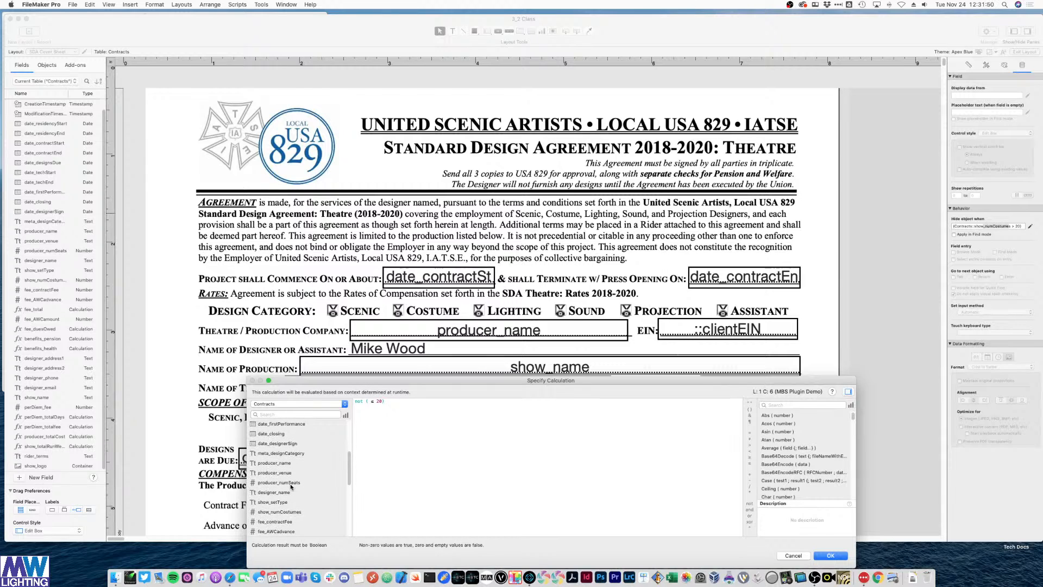
pyautogui.doubleClick(279, 511)
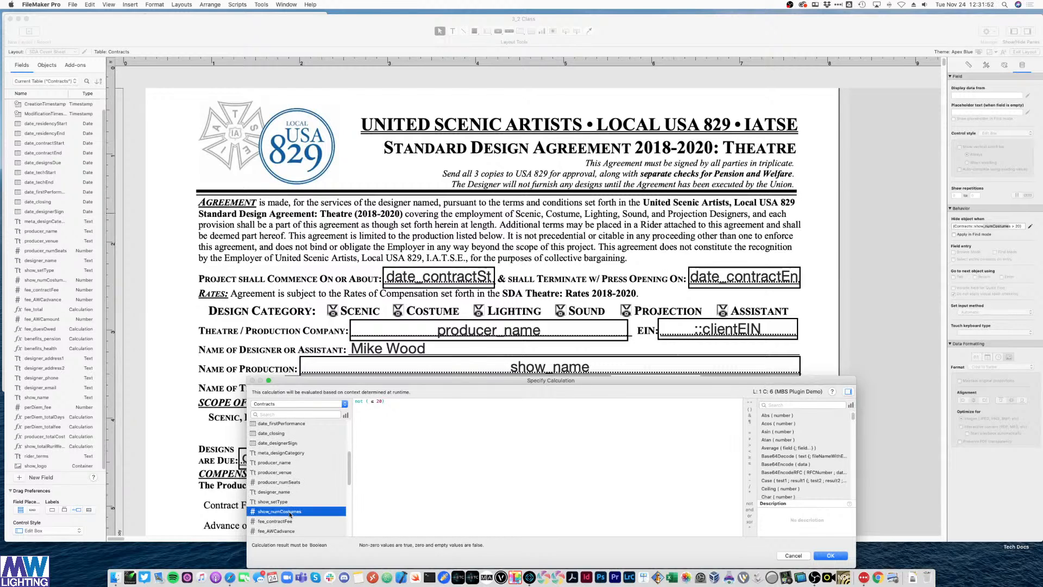
pyautogui.click(843, 551)
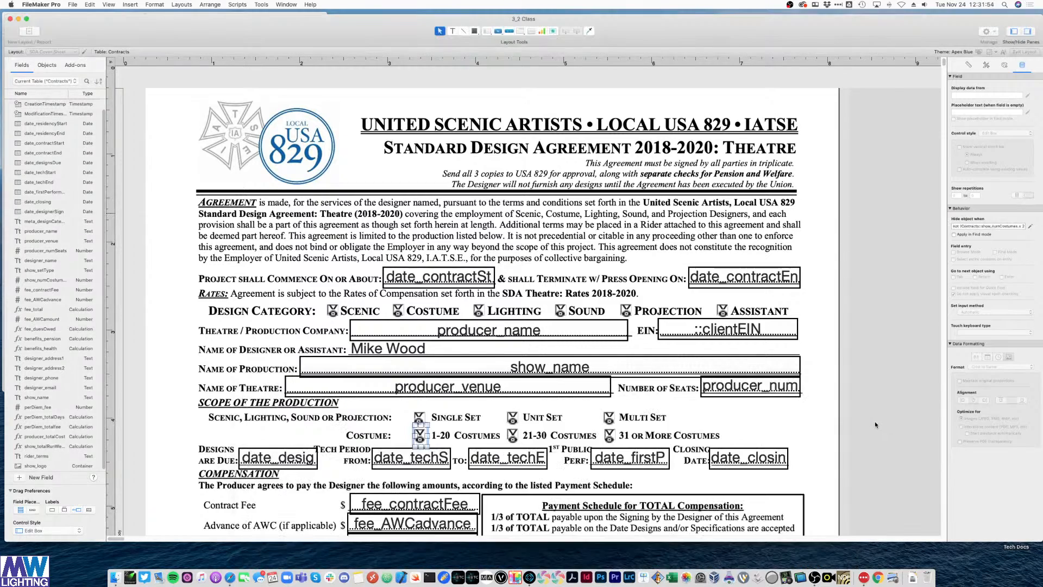
pyautogui.press('super+b')
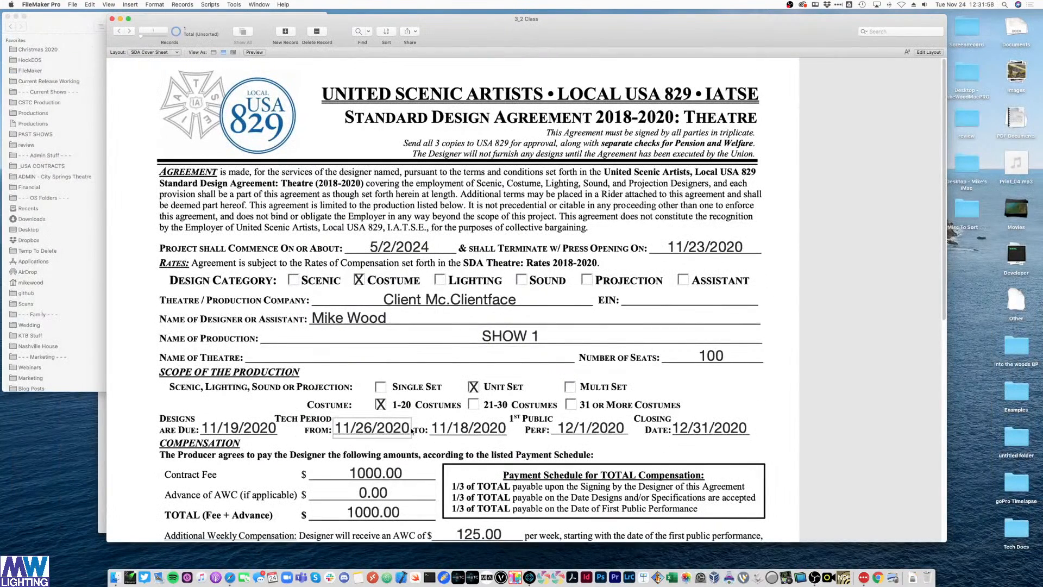
pyautogui.press('super+l')
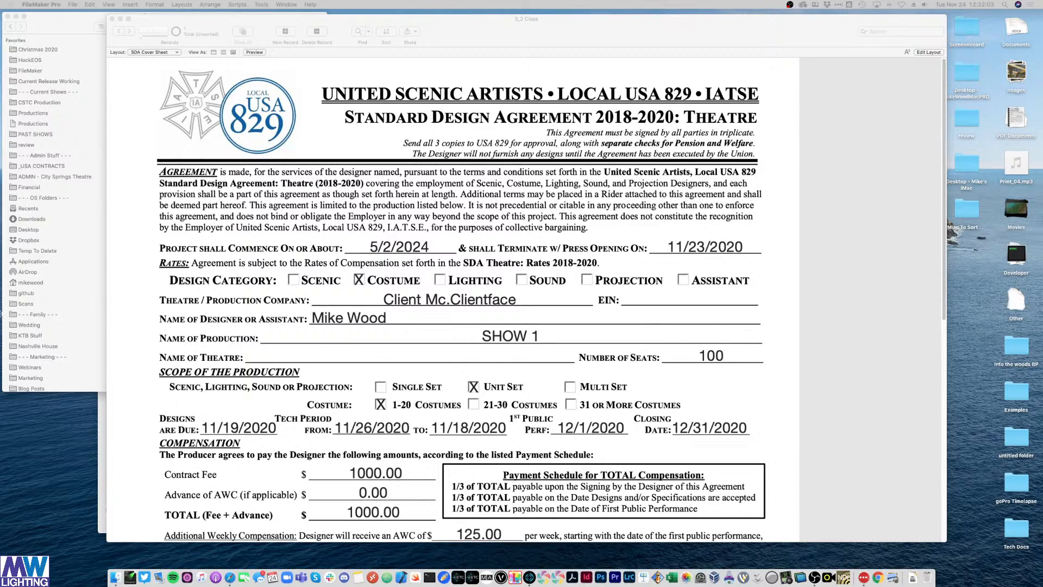
pyautogui.click(865, 283)
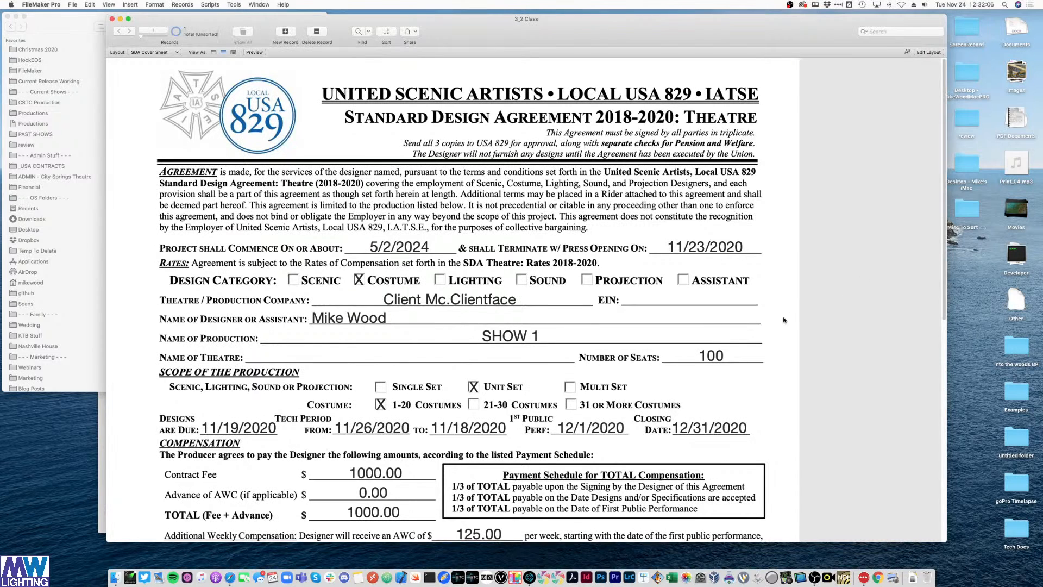
pyautogui.press('super+l')
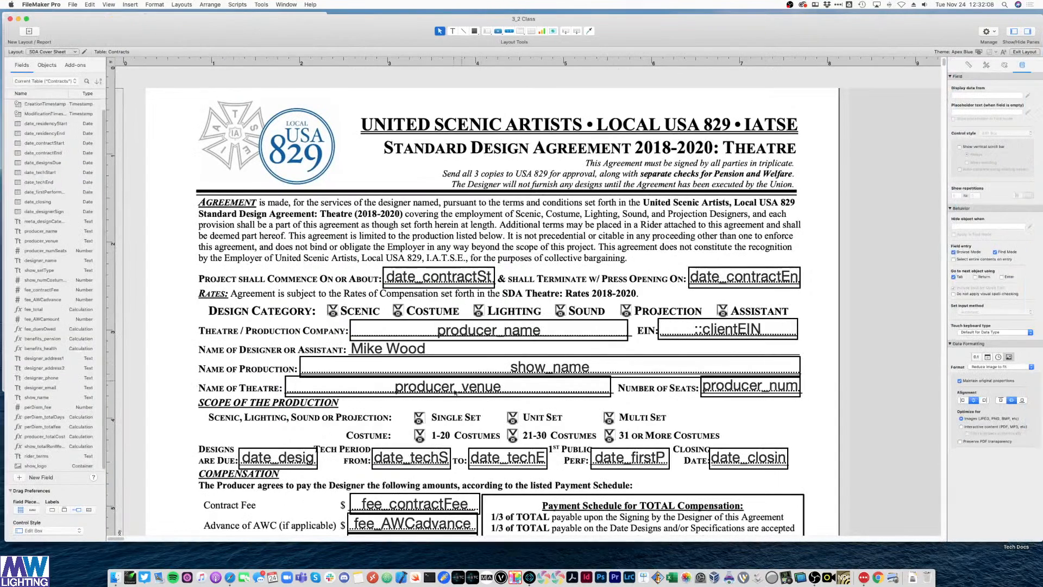
pyautogui.scroll(-3, 454, 396)
pyautogui.press('super+b')
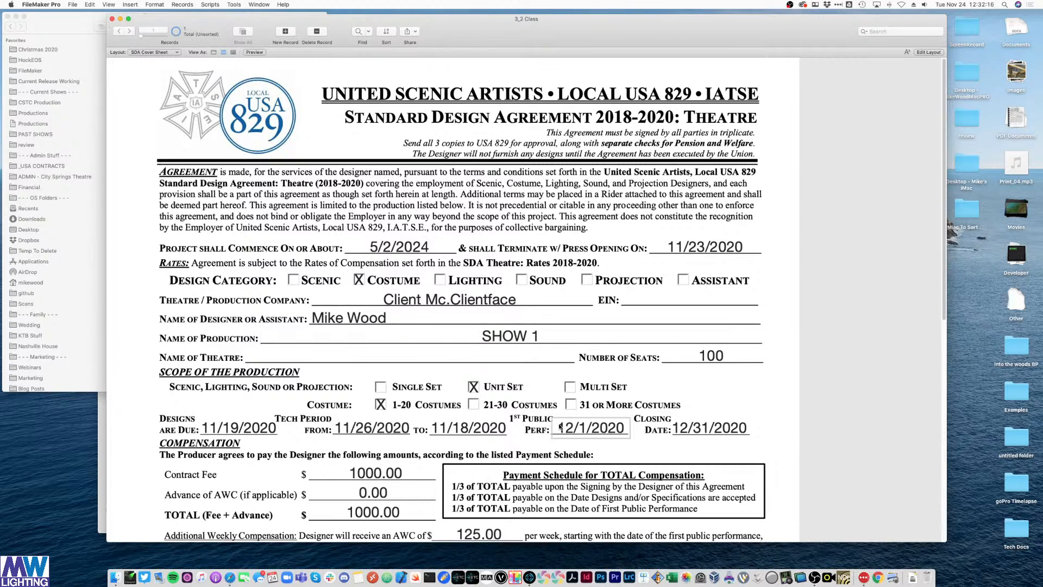
pyautogui.press('super+l')
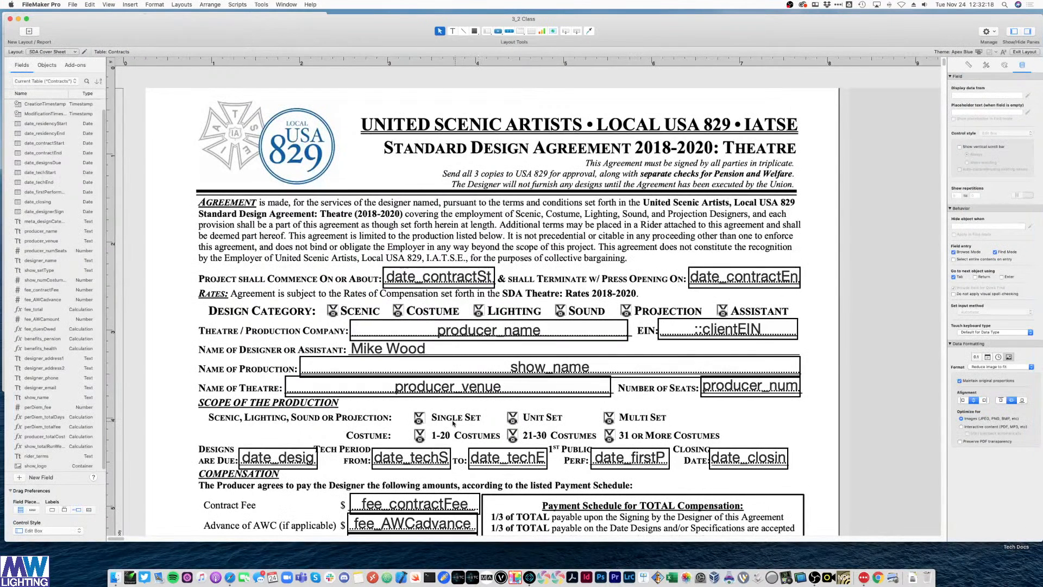
# - Wrap the Unit Set X's hide formula in parentheses and append an 'or ( )' clause
pyautogui.click(512, 418)
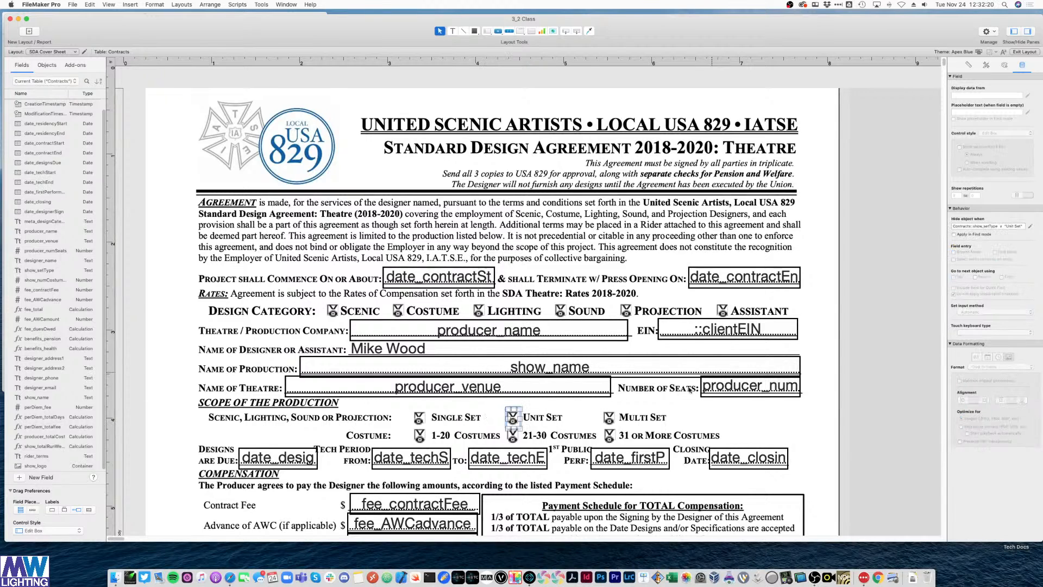
pyautogui.click(1031, 227)
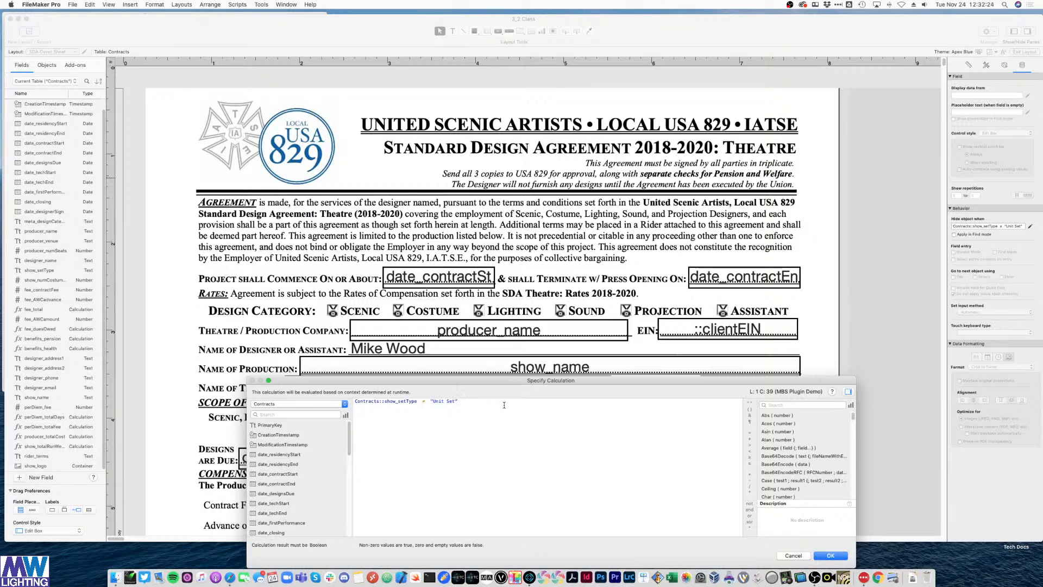
pyautogui.write(')')
pyautogui.click(356, 401)
pyautogui.write('(')
pyautogui.click(491, 403)
pyautogui.write('or ')
pyautogui.write(')')
pyautogui.press('BackSpace')
pyautogui.write('()')
pyautogui.scroll(-2, 330, 467)
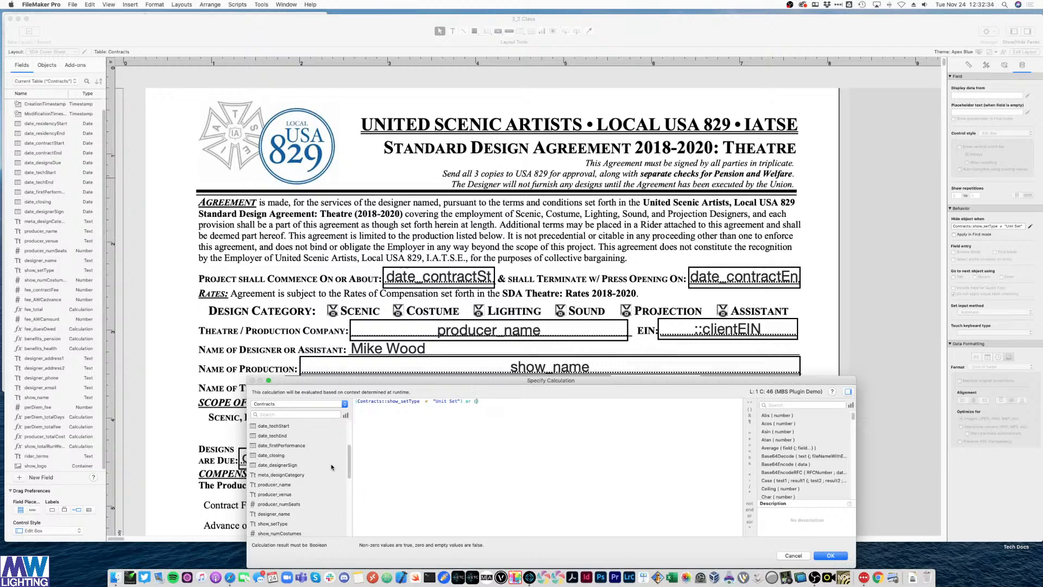
pyautogui.scroll(-10, 330, 467)
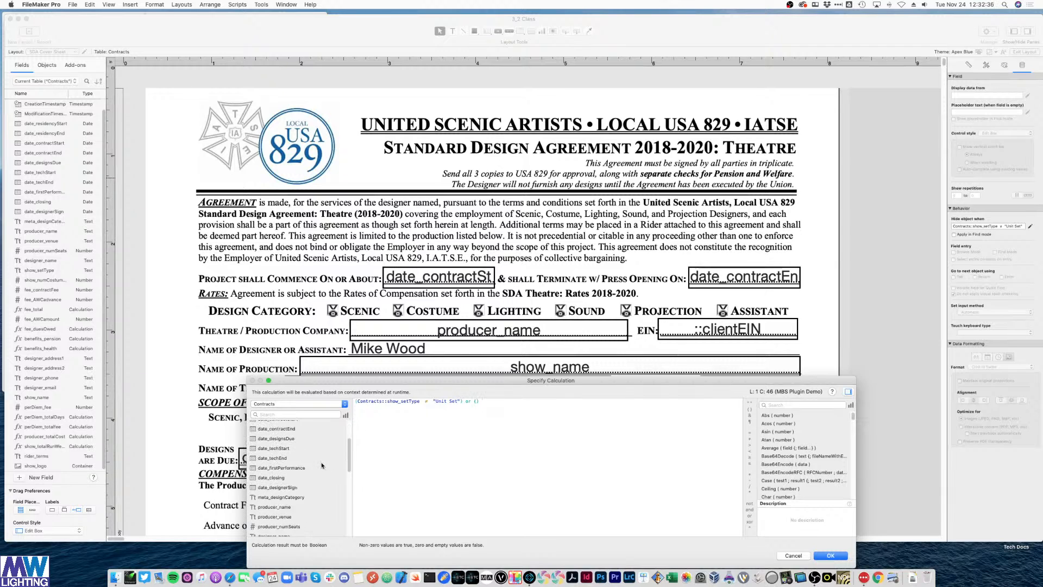
# - Fill the clause with meta_designCategory = "Costume", then check the record in Browse mode
pyautogui.click(288, 413)
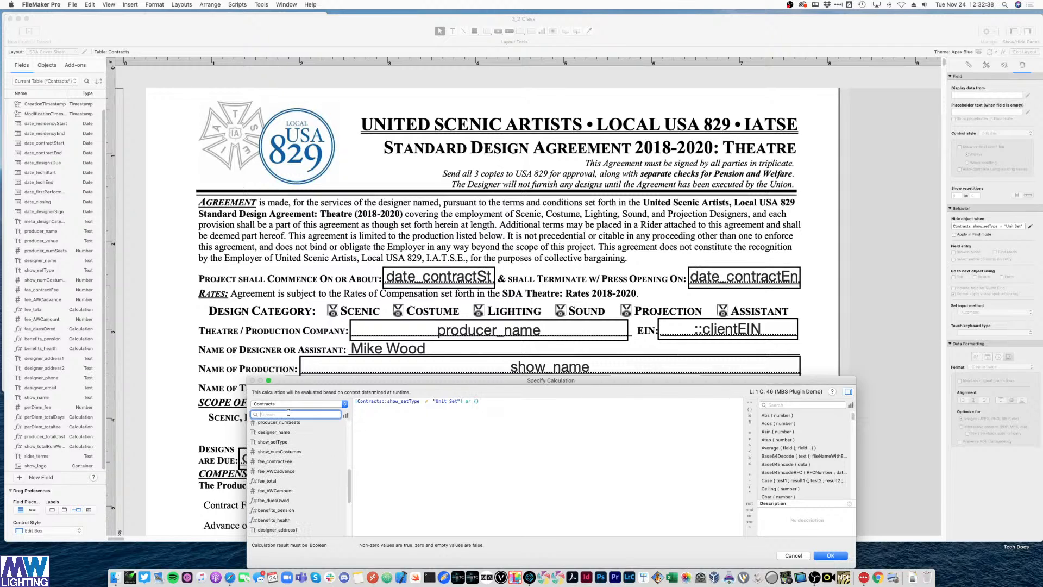
pyautogui.write('meta')
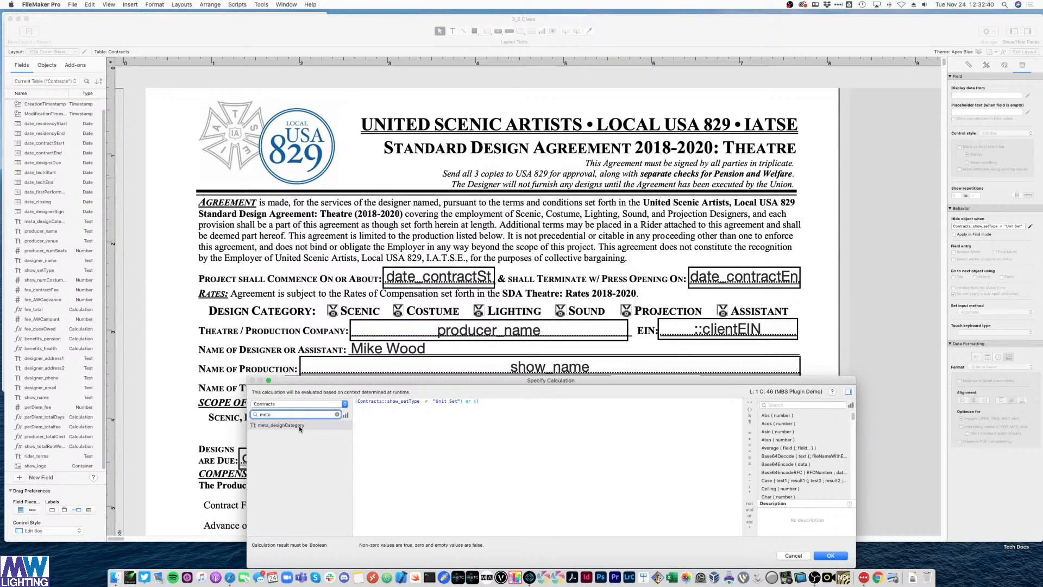
pyautogui.doubleClick(299, 426)
pyautogui.write('= ')
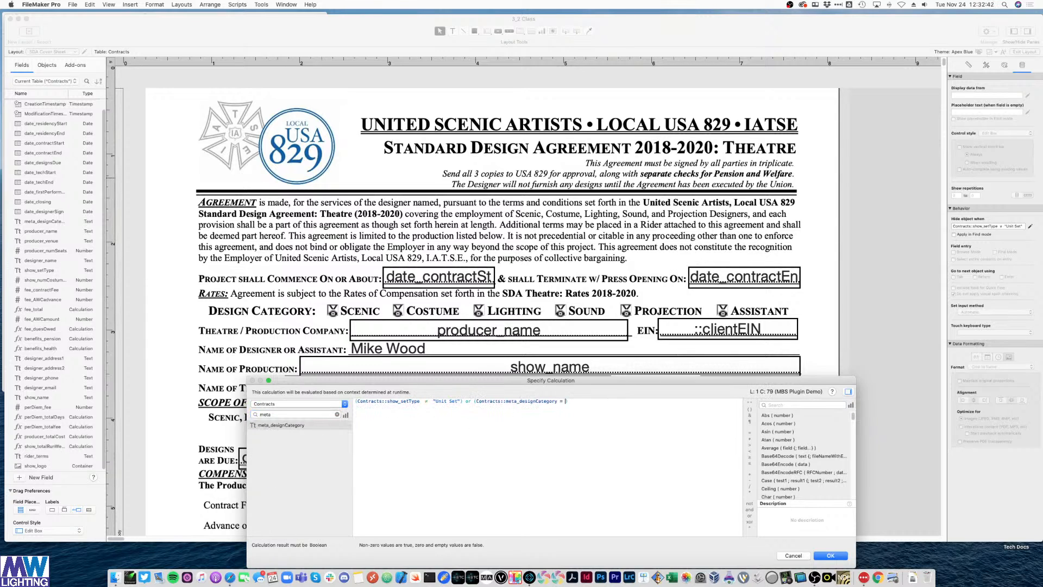
pyautogui.write('"Costume')
pyautogui.press('Return')
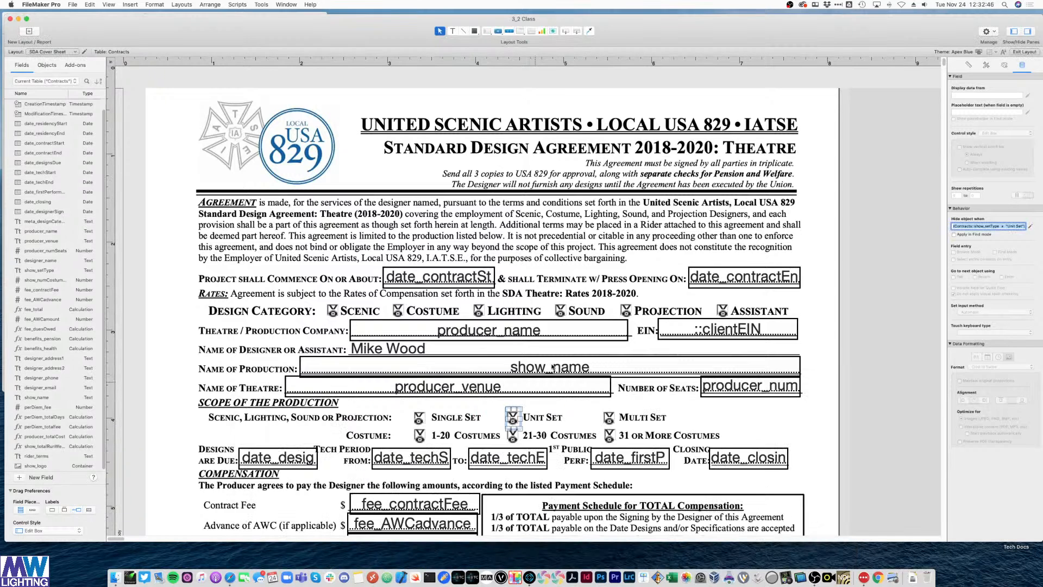
pyautogui.press('super+b')
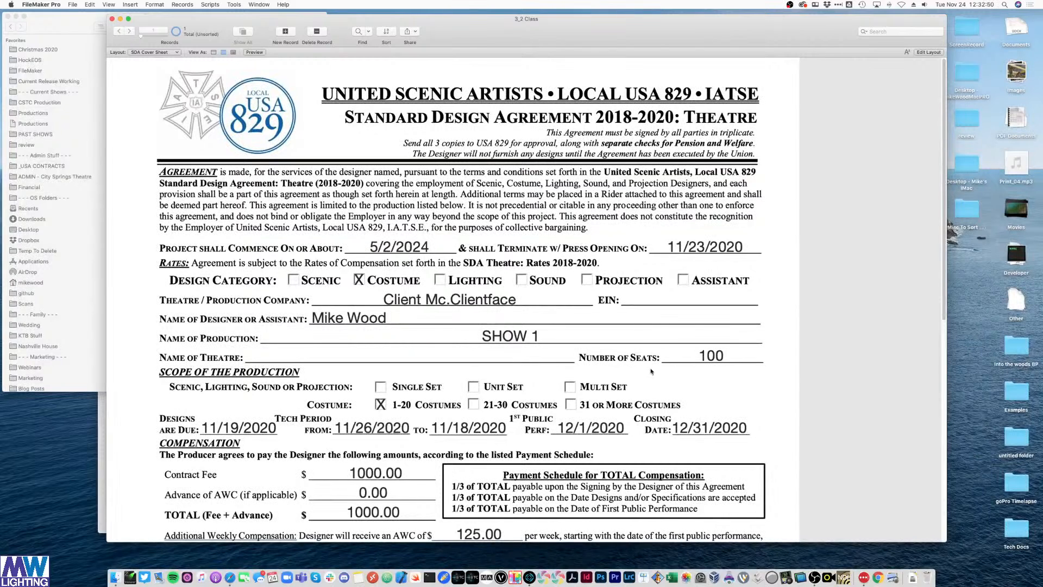
pyautogui.press('super+l')
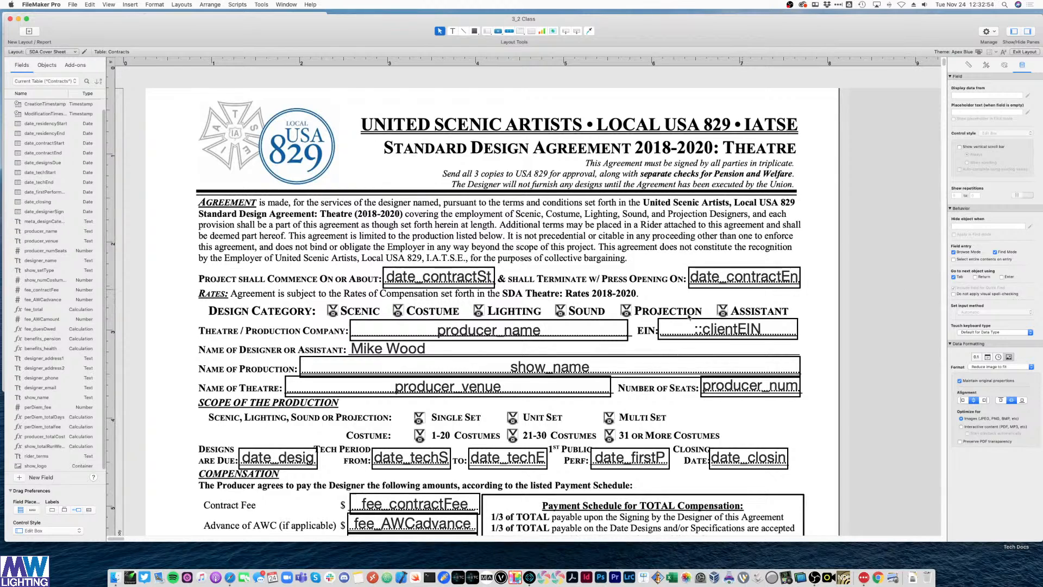
# - Append or (Contracts::meta_designCategory = "Costume") to the Multi Set X's hide formula
pyautogui.click(513, 419)
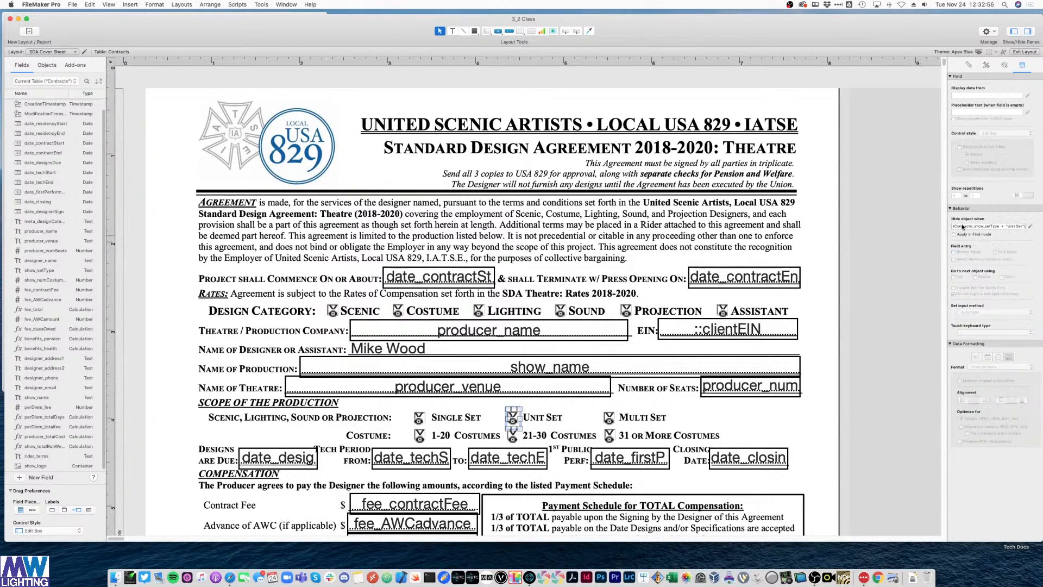
pyautogui.click(1030, 227)
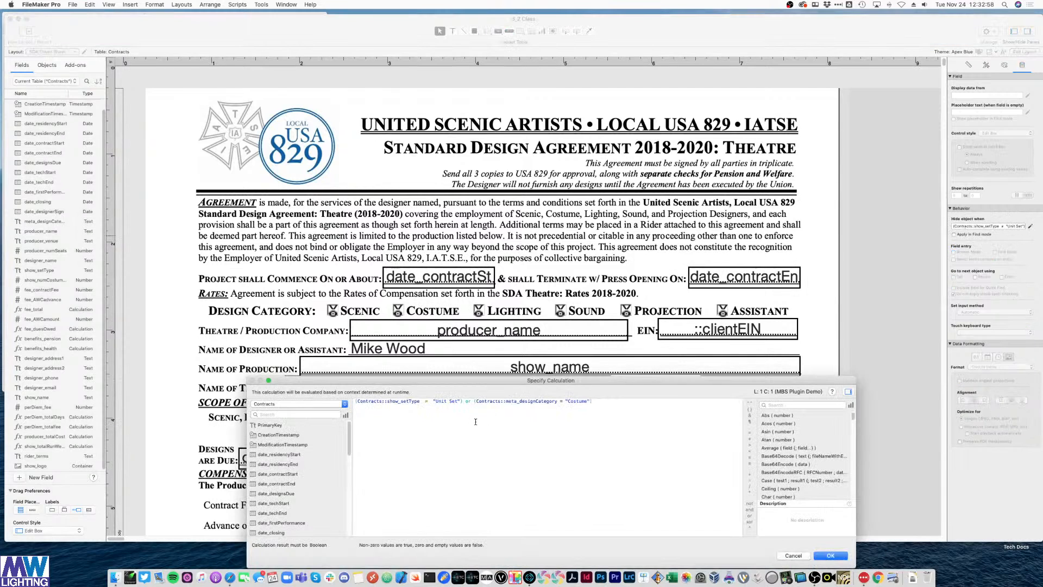
pyautogui.moveTo(463, 402); pyautogui.dragTo(469, 410)
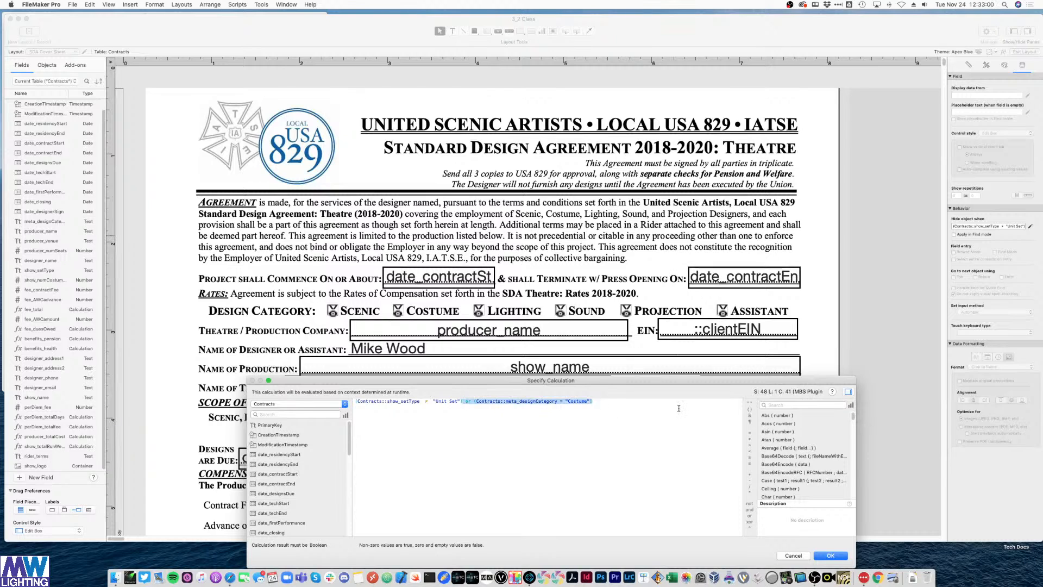
pyautogui.click(830, 555)
pyautogui.click(605, 420)
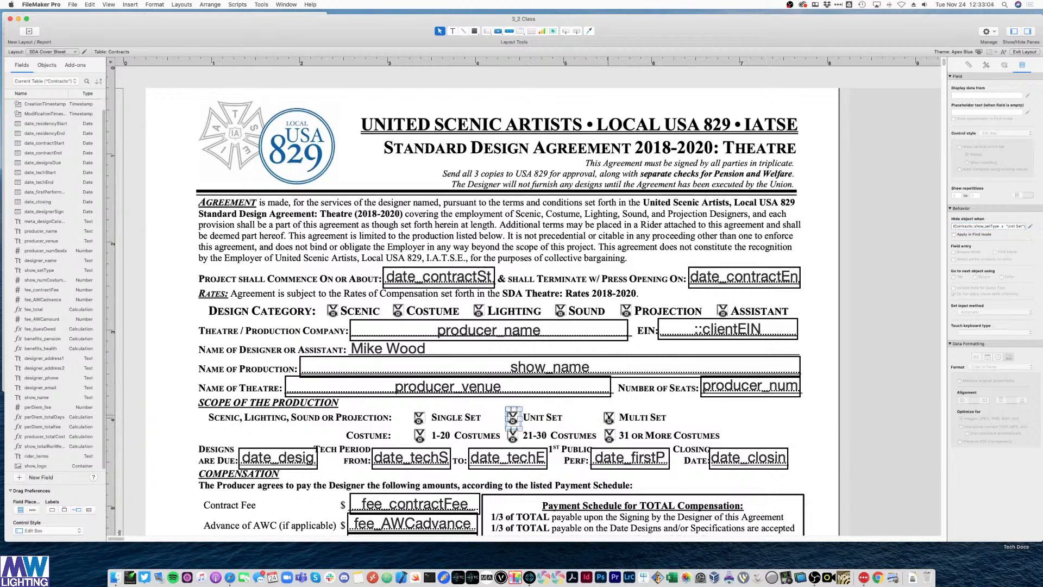
pyautogui.click(1030, 228)
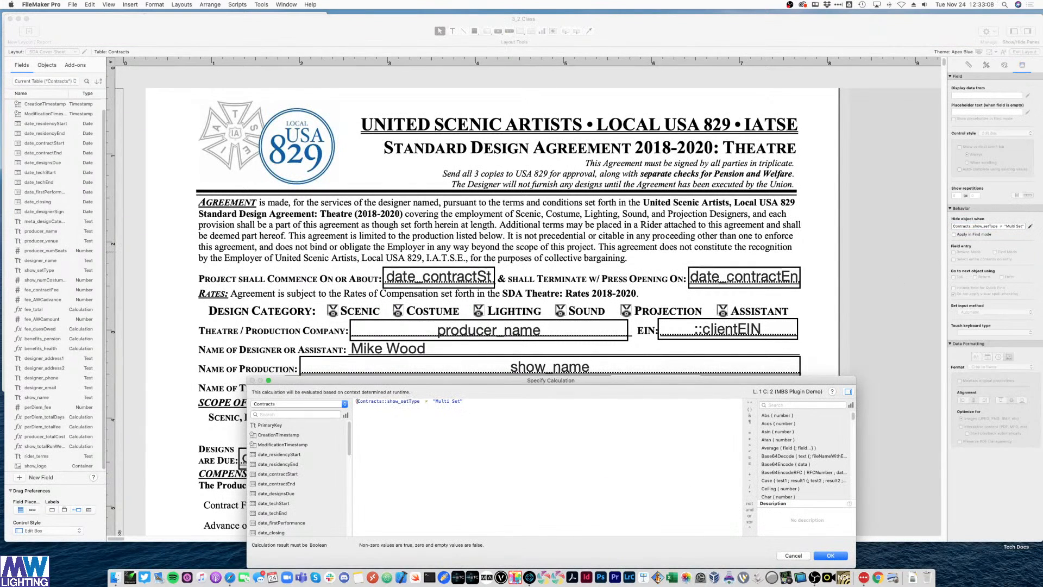
pyautogui.write('(')
pyautogui.click(510, 415)
pyautogui.write(')  or (Contracts::meta_designCategory = "Costume")')
pyautogui.press('Return')
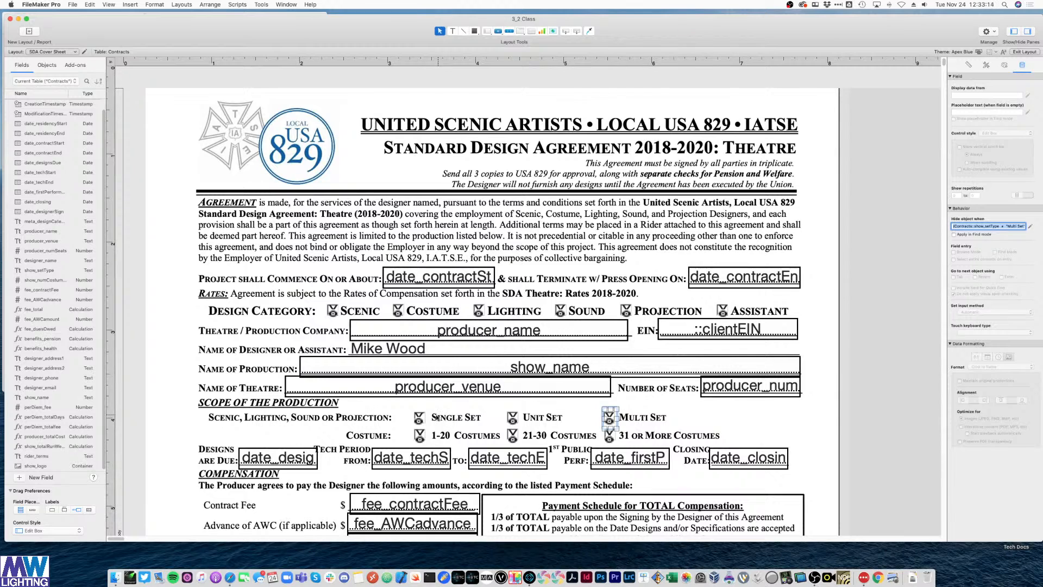
# - Wrap the Single Set X's hide formula in parentheses and preview the record in Browse mode
pyautogui.click(420, 418)
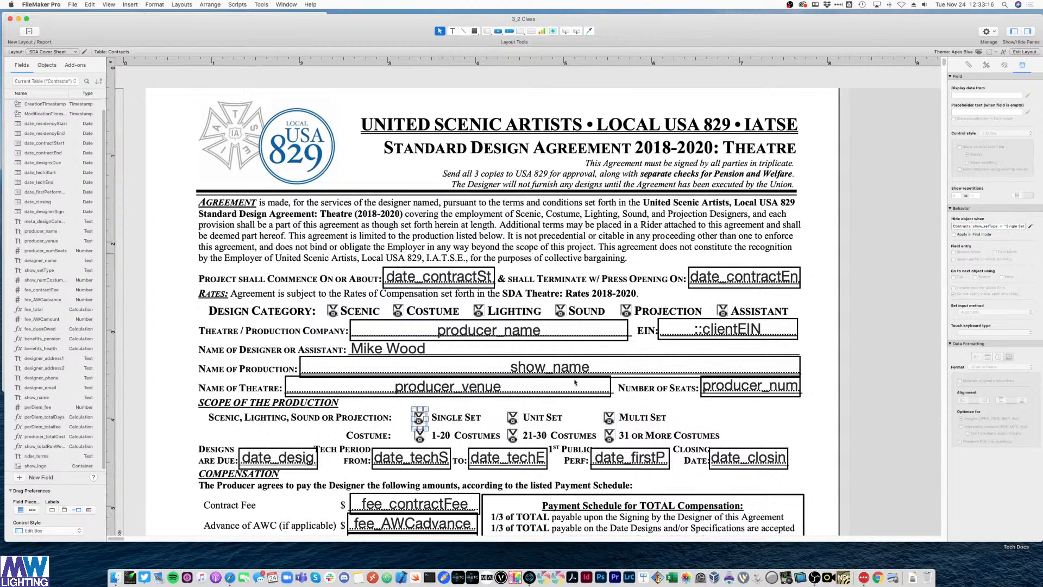
pyautogui.write('(')
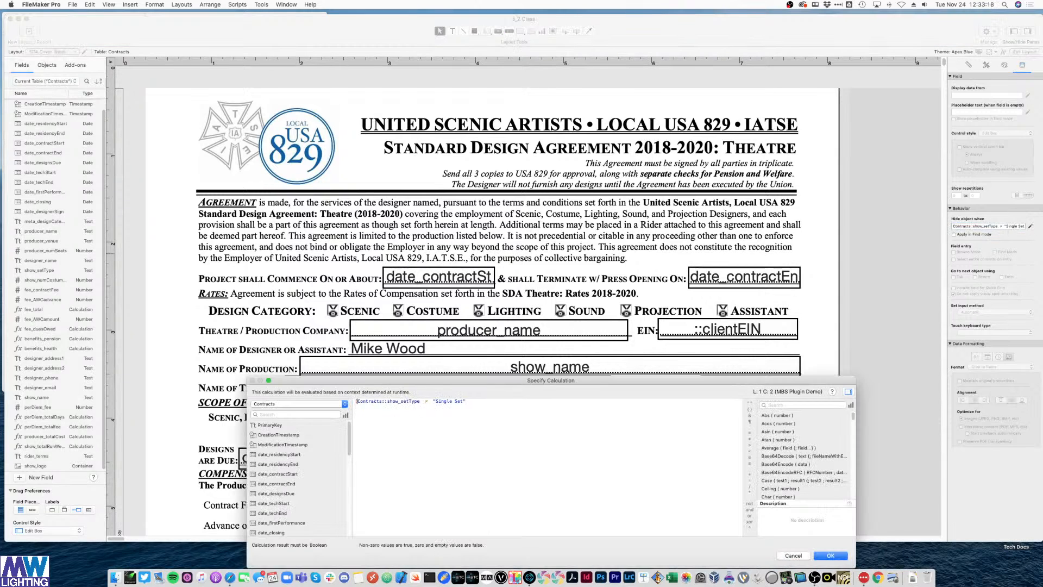
pyautogui.click(488, 402)
pyautogui.write(')')
pyautogui.press('Return')
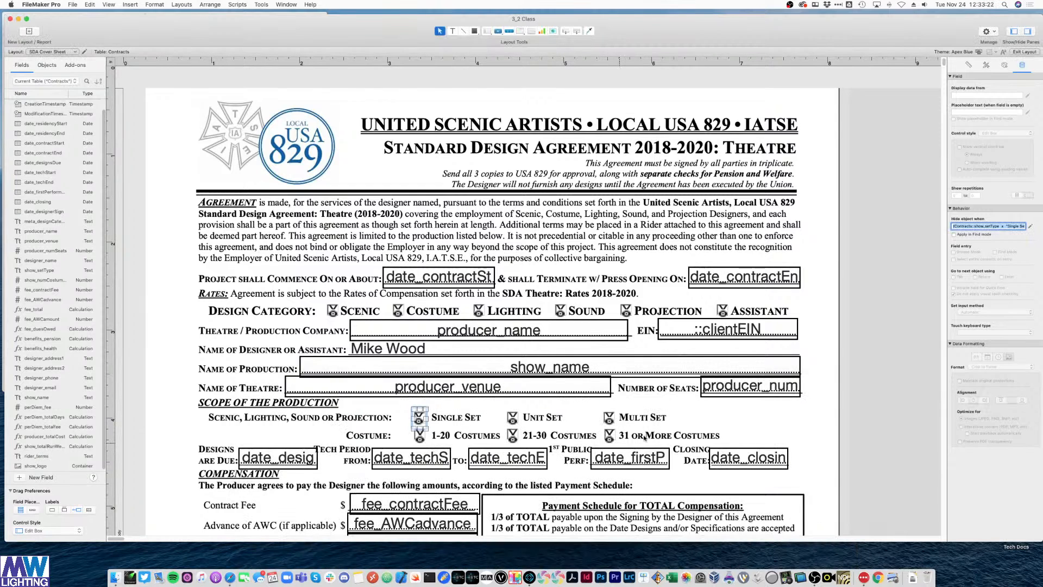
pyautogui.click(392, 428)
pyautogui.press('super+b')
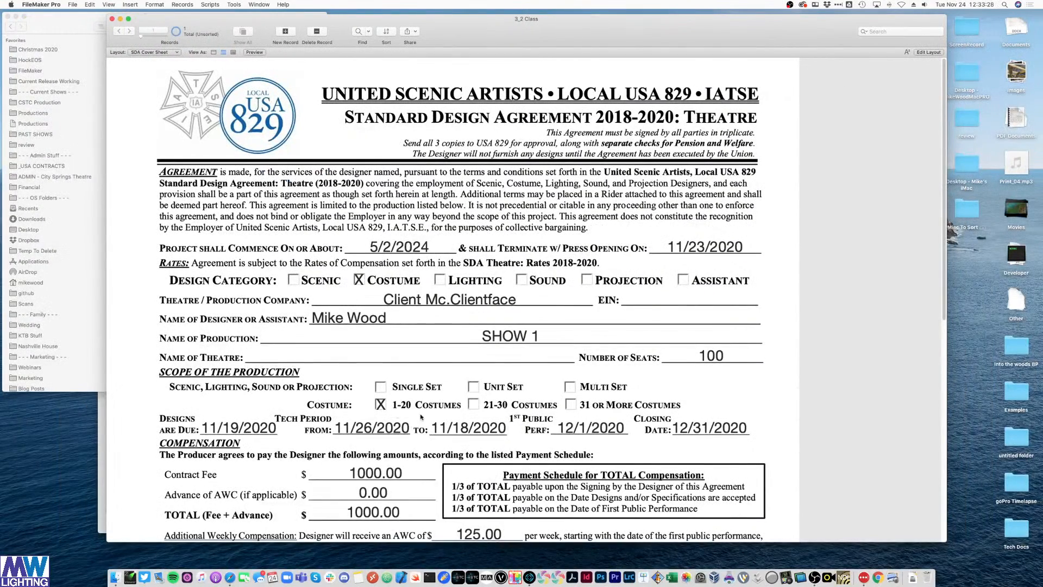
# - On the Contract Data Entry layout, set Design Category to Lighting and Set Scope to Multi Set
pyautogui.click(158, 52)
pyautogui.moveTo(164, 65)
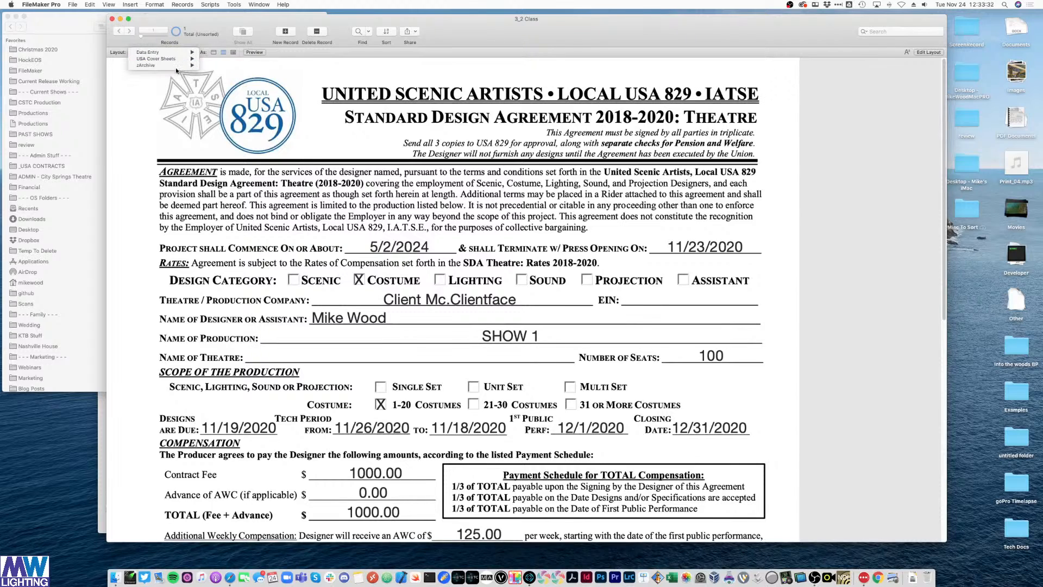
pyautogui.click(209, 52)
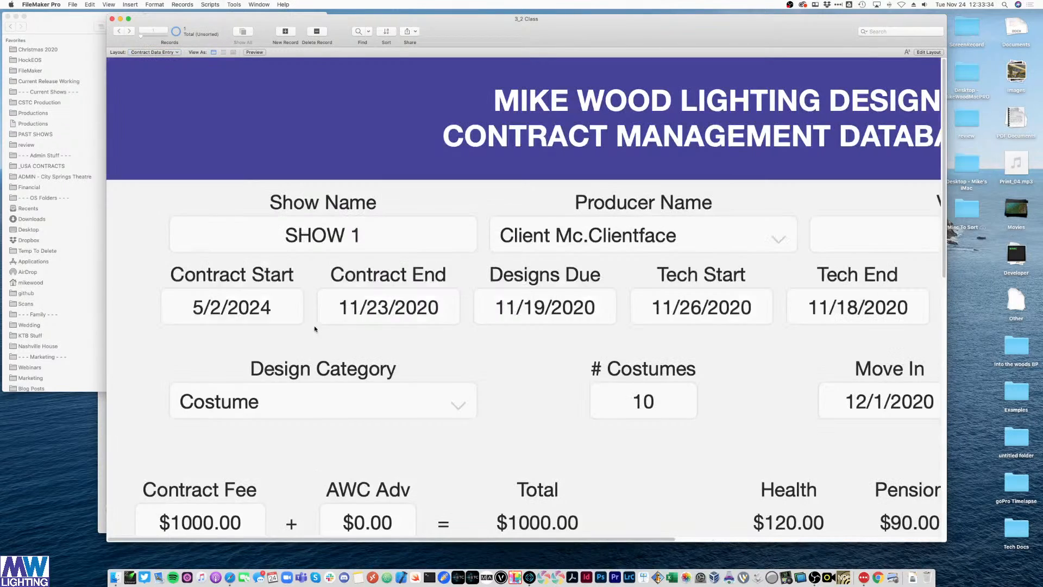
pyautogui.click(375, 403)
pyautogui.click(287, 420)
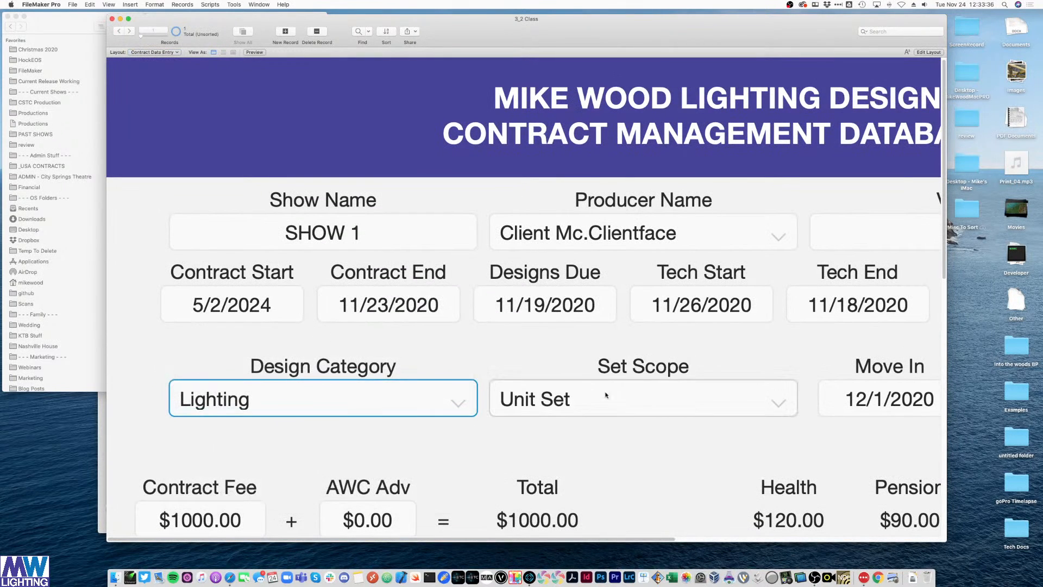
pyautogui.click(582, 400)
pyautogui.click(563, 422)
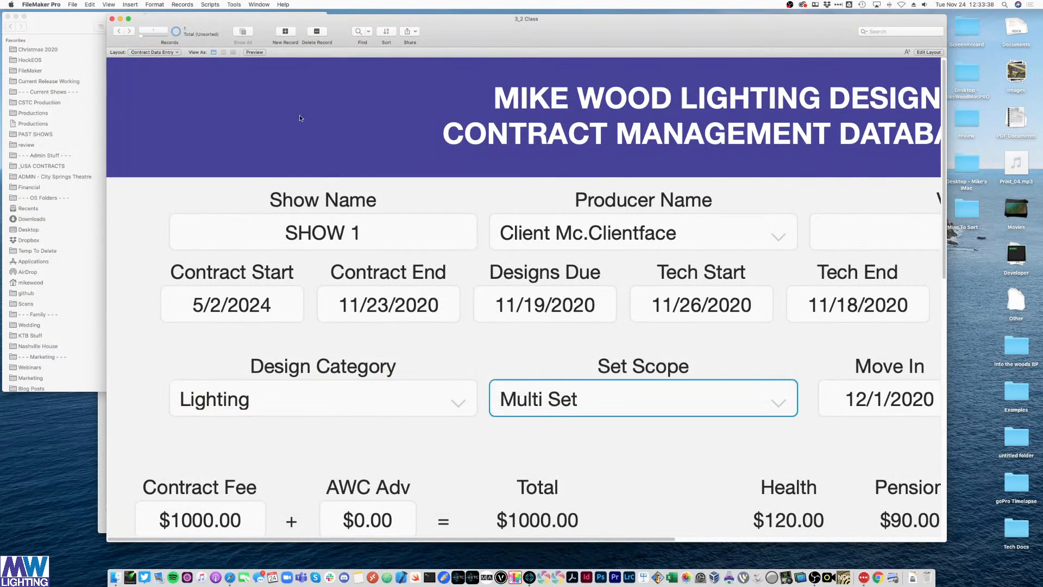
# - Return to the SDA Cover Sheet layout and switch it into Layout mode
pyautogui.click(158, 51)
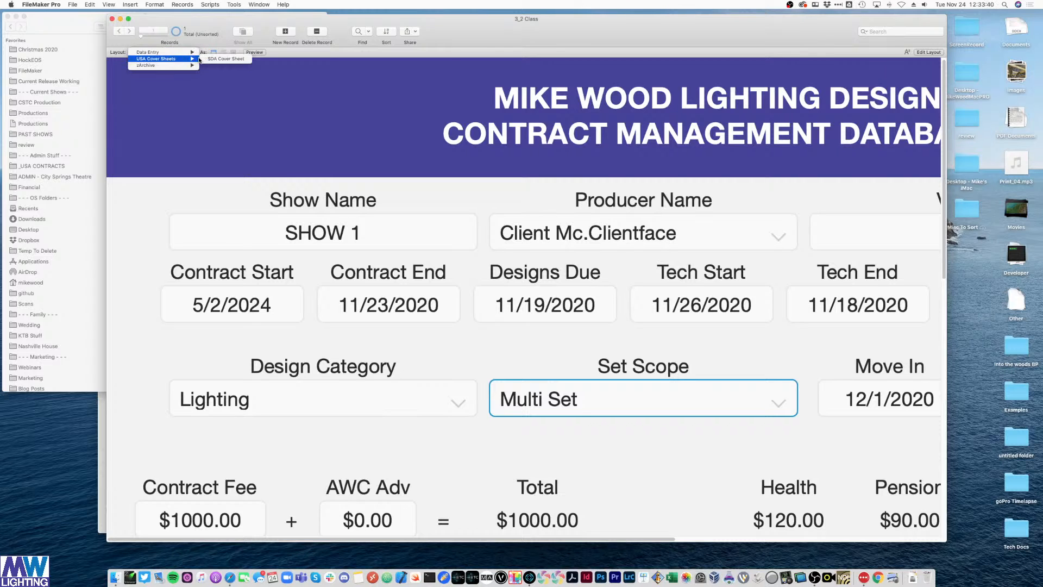
pyautogui.click(205, 65)
pyautogui.scroll(-2, 576, 337)
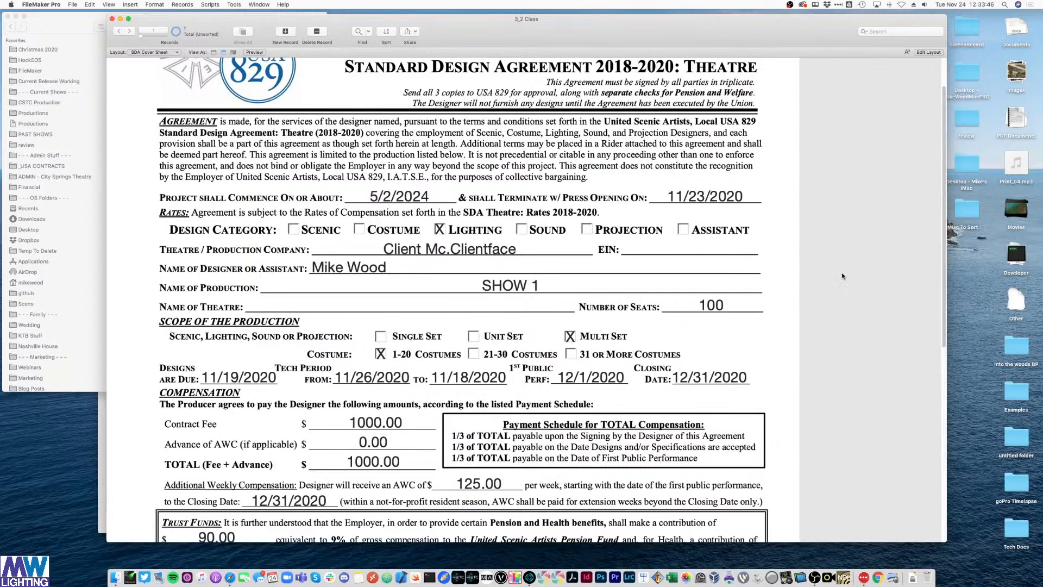
pyautogui.press('super+l')
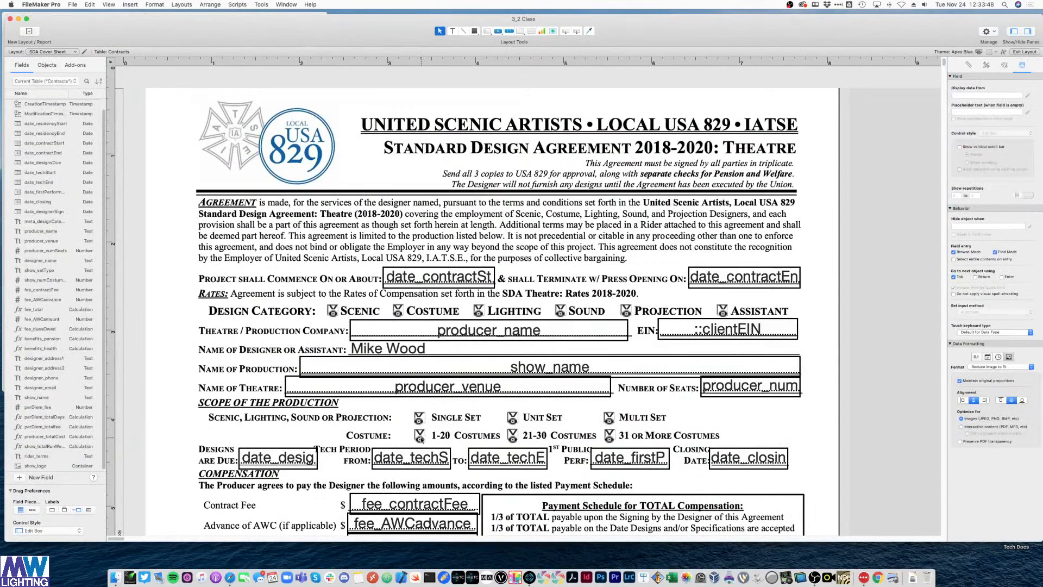
# - Wrap the 1-20 Costumes hide formula in parentheses and append meta_designCategory ≠ "Costume"
pyautogui.click(421, 438)
pyautogui.click(1031, 227)
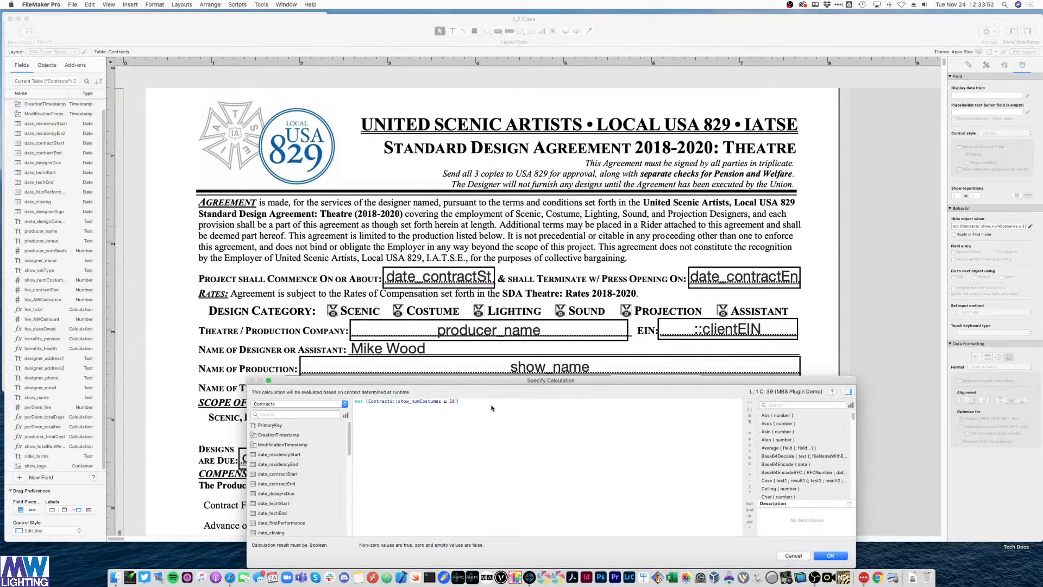
pyautogui.click(355, 401)
pyautogui.write('(')
pyautogui.click(376, 423)
pyautogui.write('or (Contracts::meta_designCategory = "Costume")')
pyautogui.doubleClick(562, 401)
pyautogui.click(750, 439)
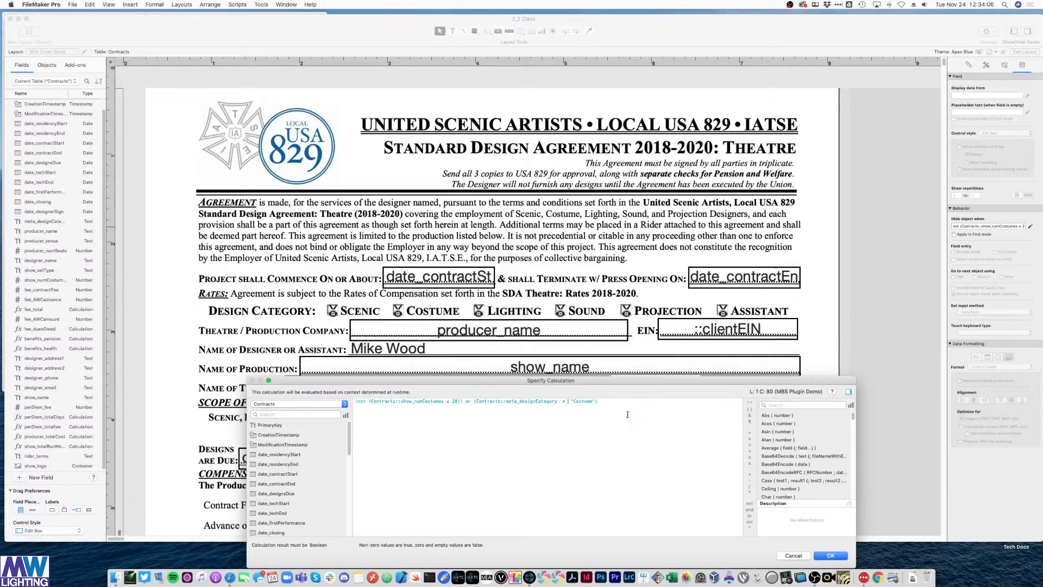
pyautogui.click(824, 555)
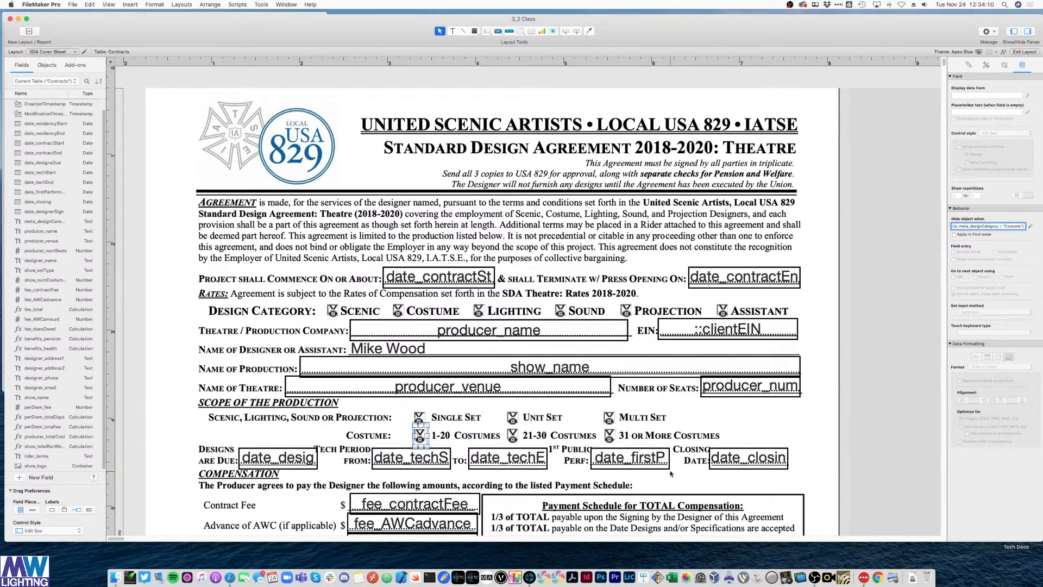
# - Clear the too-few-parameters warning, confirm the fixed formula, and check it in Browse mode
pyautogui.click(889, 340)
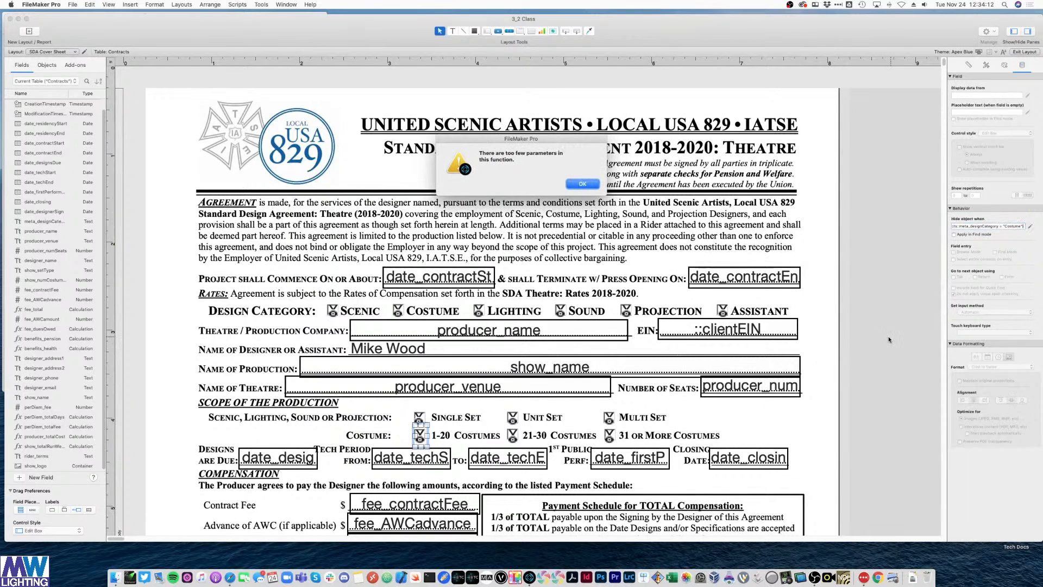
pyautogui.click(595, 184)
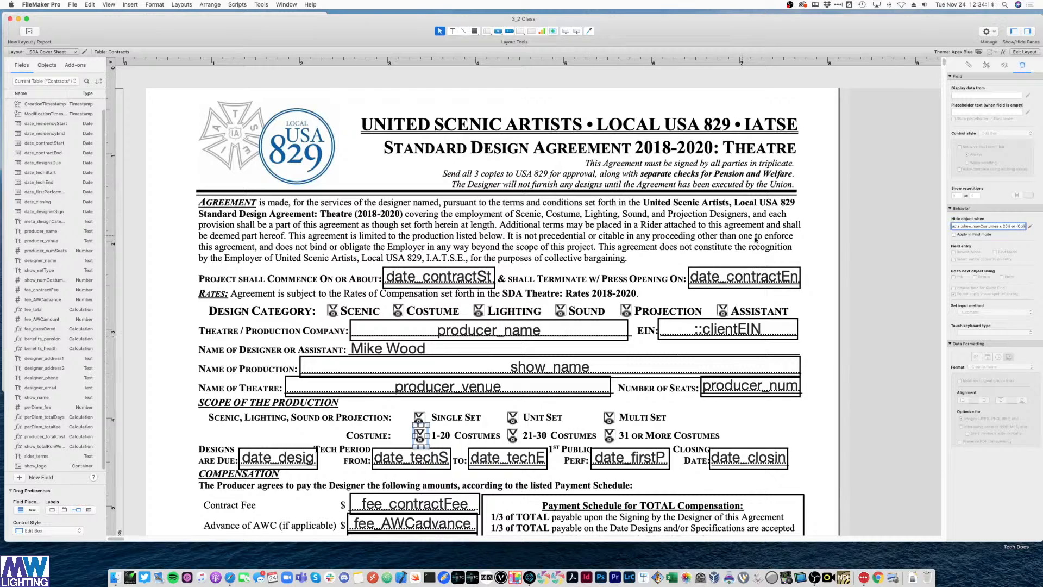
pyautogui.click(1030, 226)
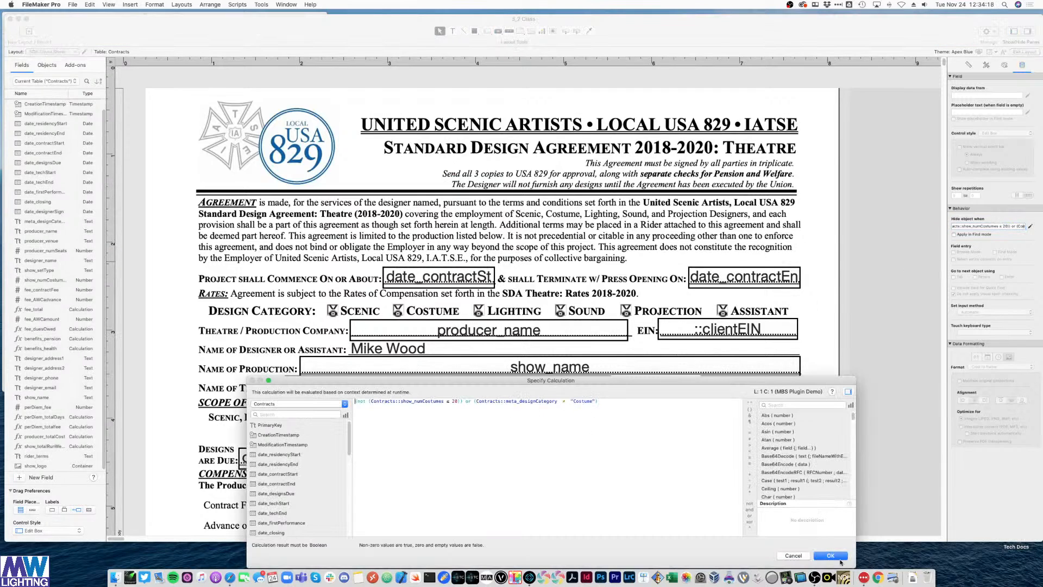
pyautogui.press('Return')
pyautogui.press('super+b')
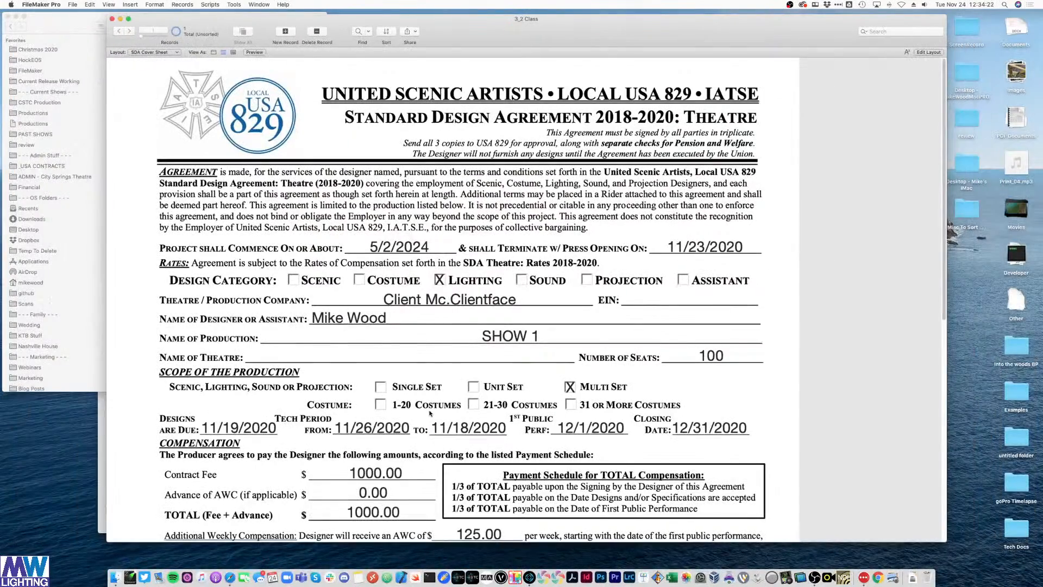
pyautogui.press('super+l')
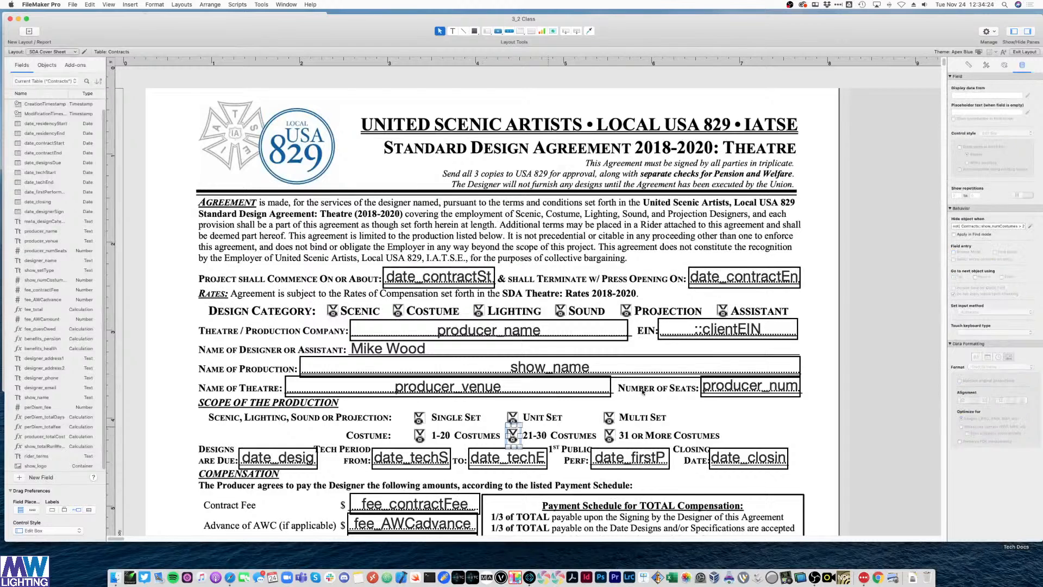
# - Append 'or meta_designCategory ≠ "Costume"' to the 21-30 Costumes X mark's hide condition
pyautogui.click(1029, 227)
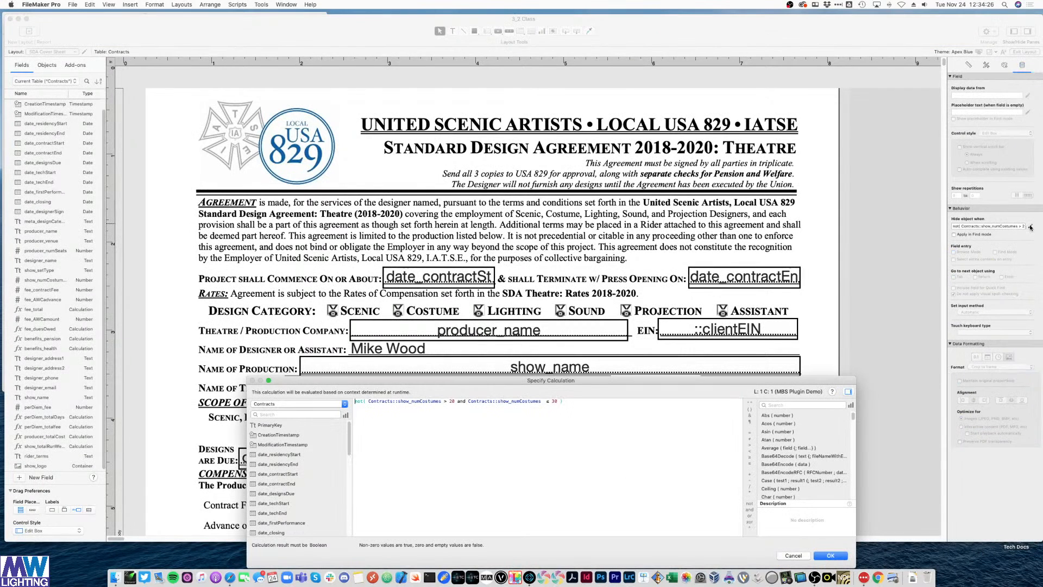
pyautogui.write('(')
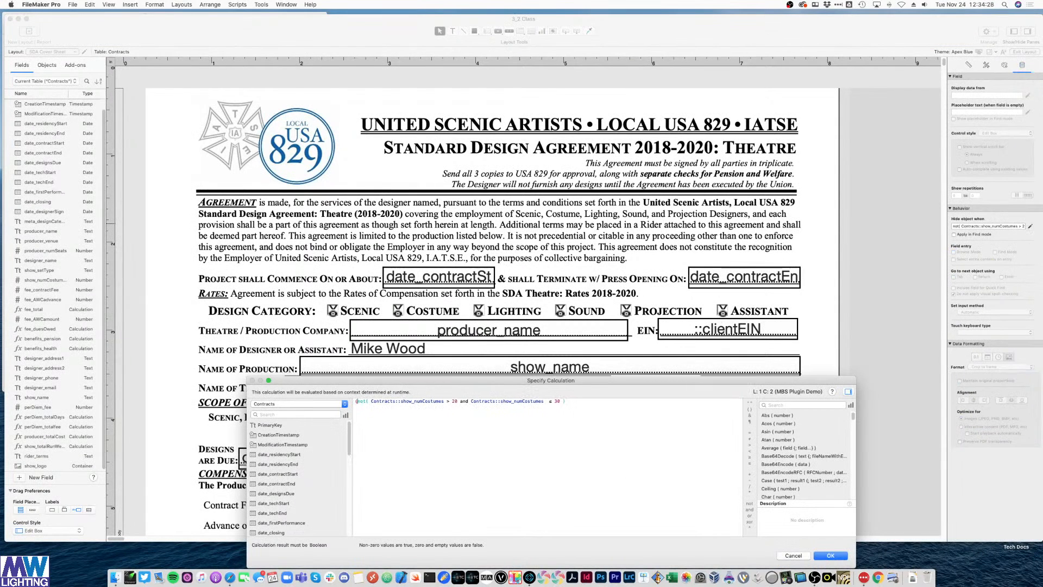
pyautogui.click(594, 406)
pyautogui.write(')')
pyautogui.write('or (Contracts::meta_designCategory ≠ "Costume")')
pyautogui.doubleClick(667, 401)
pyautogui.click(746, 445)
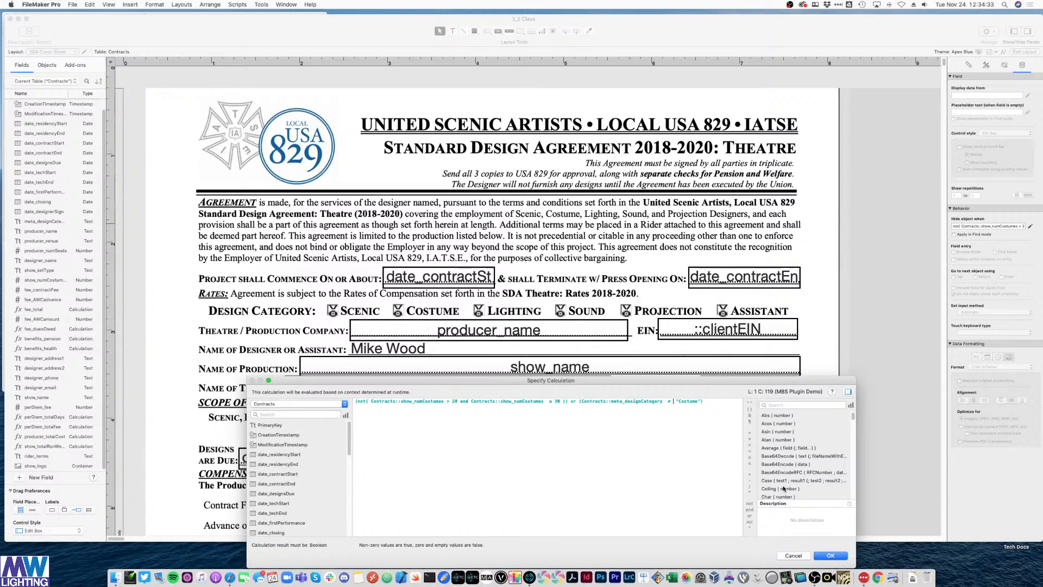
pyautogui.click(823, 556)
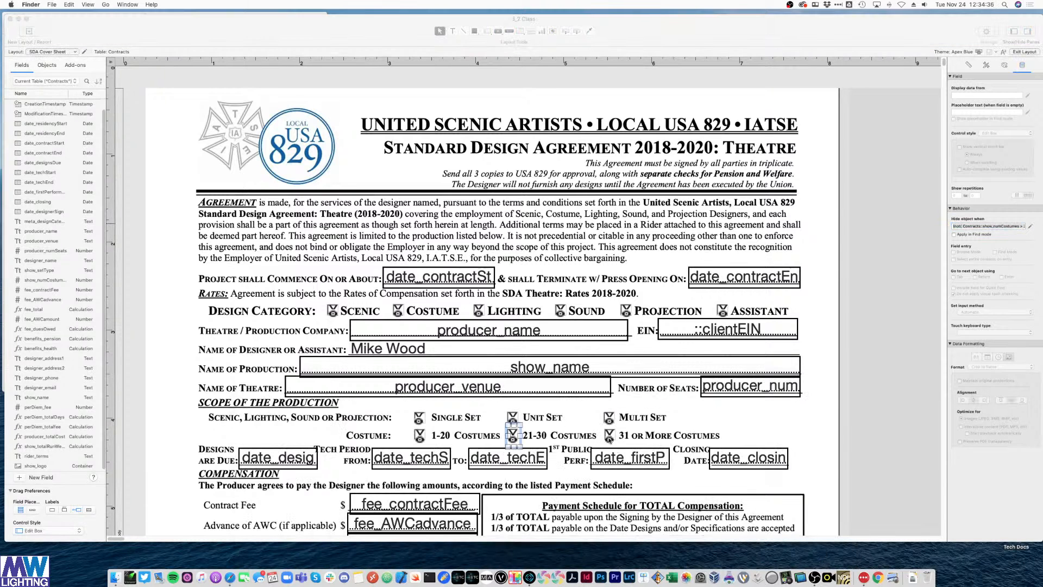
# - Add the same non-Costume condition to the 31 or More Costumes X mark, then view records in Browse mode
pyautogui.click(610, 438)
pyautogui.click(607, 435)
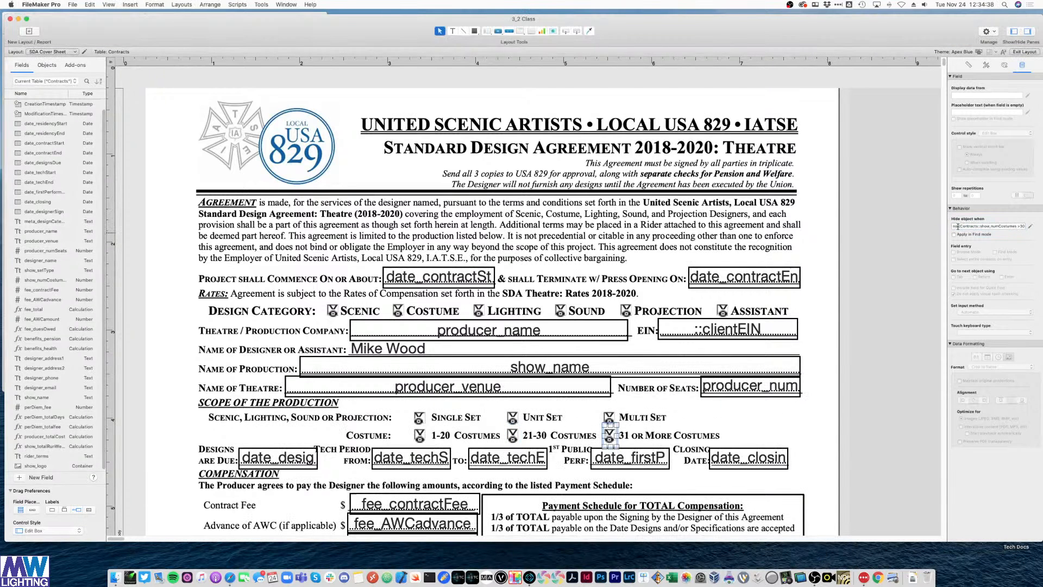
pyautogui.click(1030, 226)
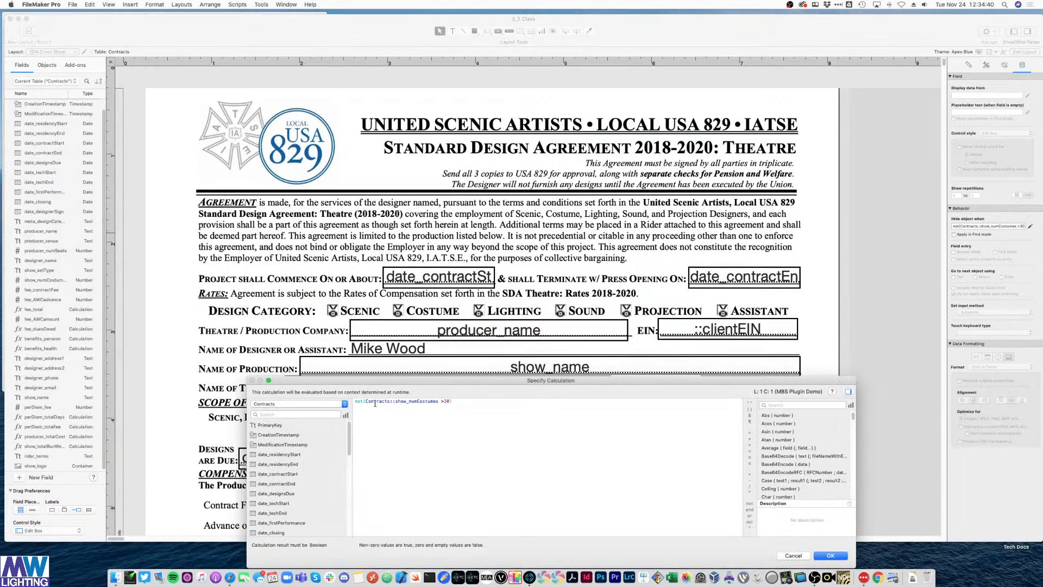
pyautogui.write('(')
pyautogui.click(456, 408)
pyautogui.write(')')
pyautogui.write('or (Contracts::meta_designCategory = "Costume")')
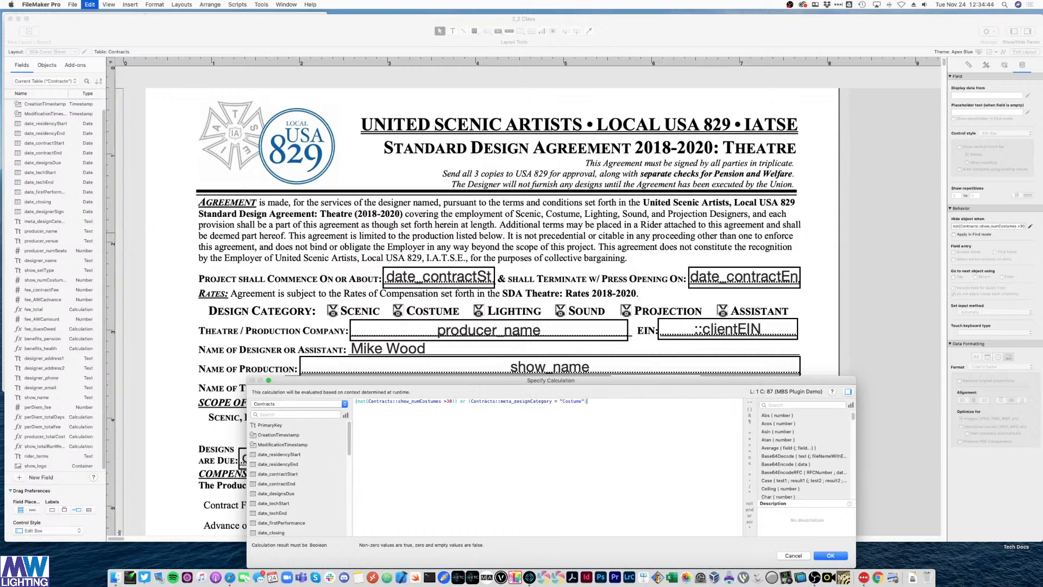
pyautogui.doubleClick(554, 401)
pyautogui.click(750, 438)
pyautogui.click(670, 437)
pyautogui.click(828, 556)
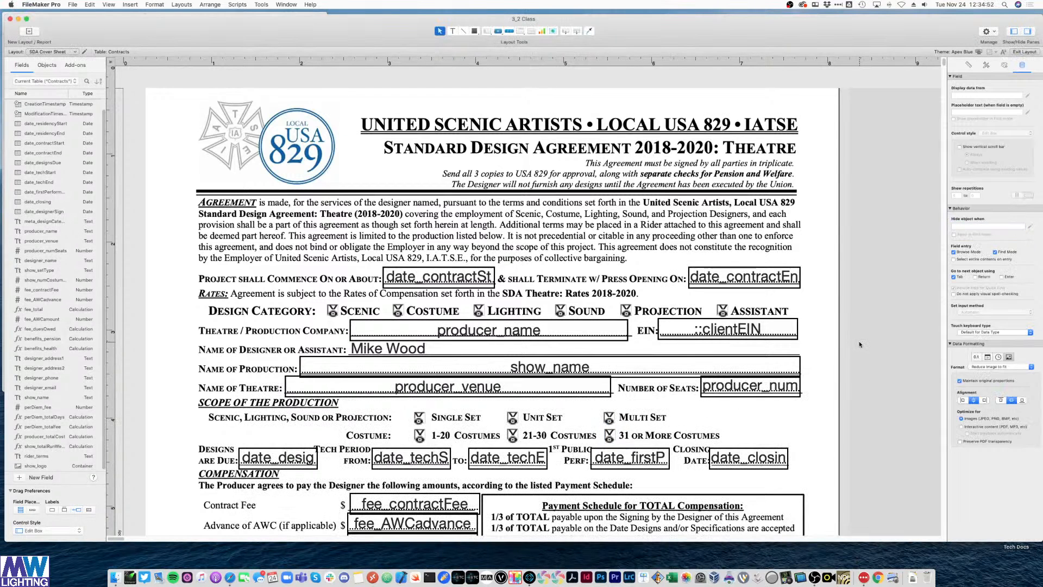
pyautogui.press('super+b')
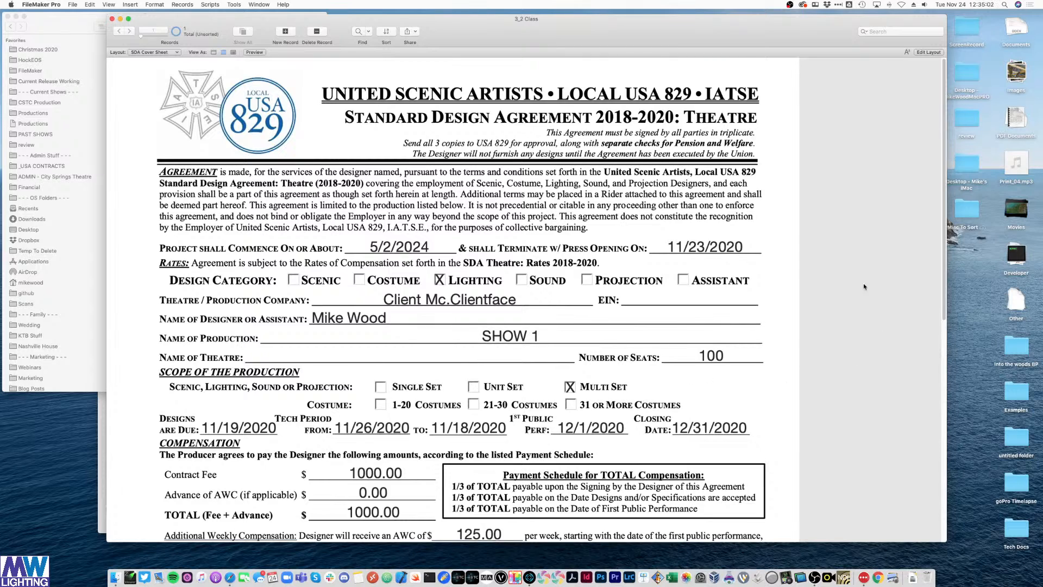
# - Scroll the filled SDA Cover Sheet down to the signature block, then switch to Layout mode
pyautogui.scroll(-2, 833, 335)
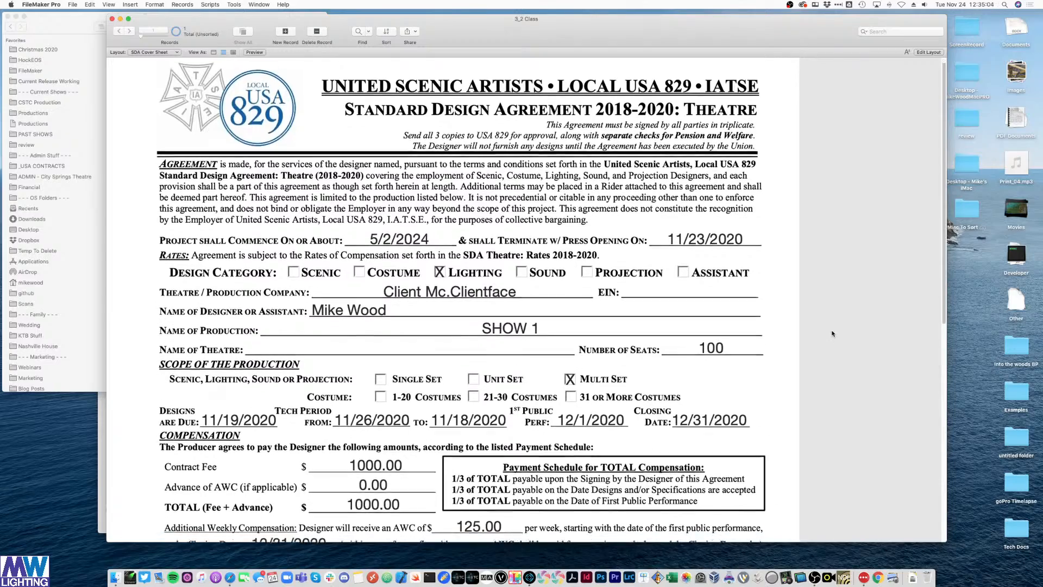
pyautogui.scroll(-3, 832, 332)
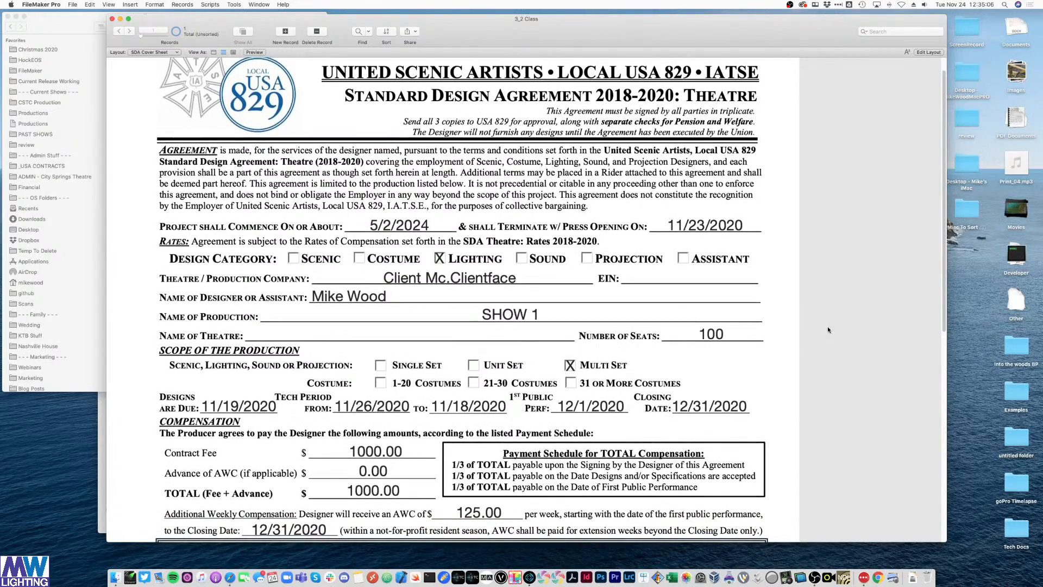
pyautogui.scroll(-5, 823, 328)
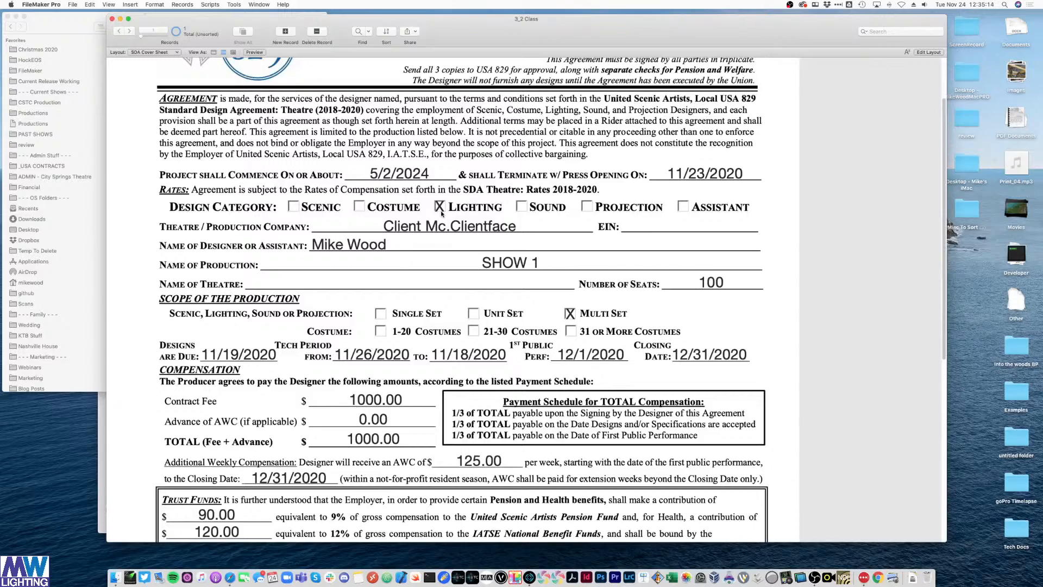
pyautogui.scroll(-5, 807, 331)
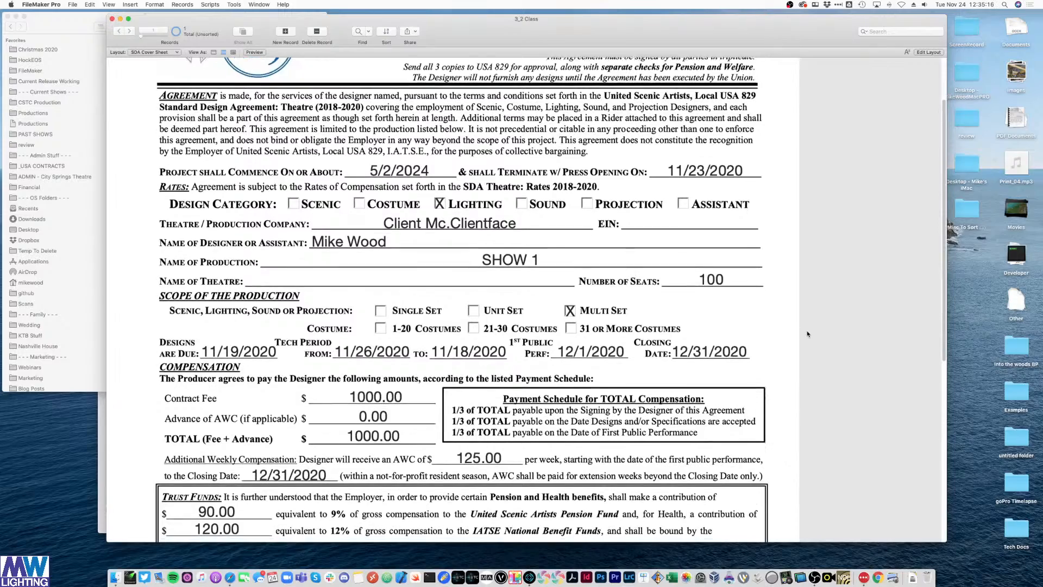
pyautogui.scroll(-10, 810, 277)
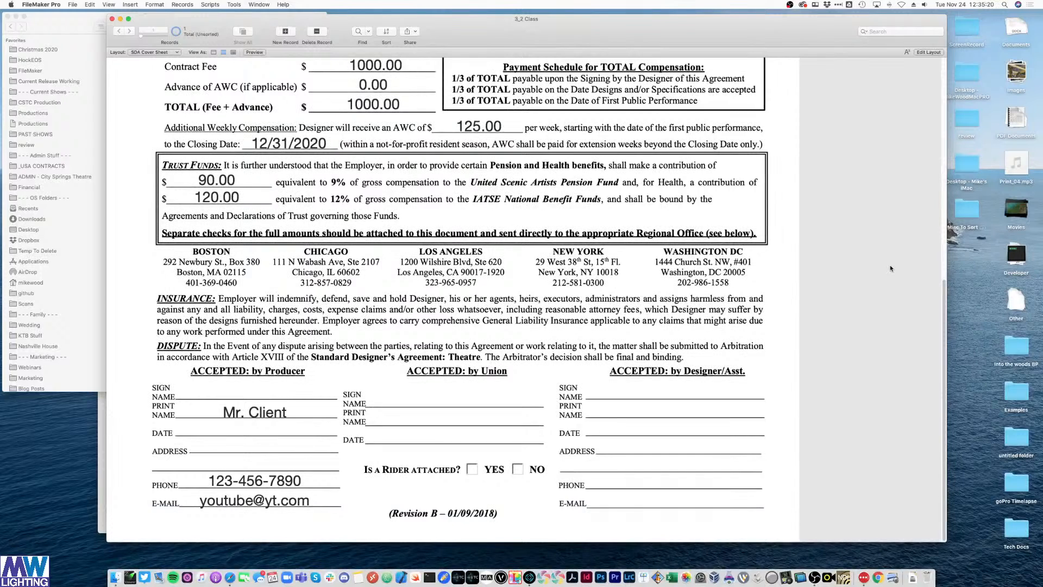
pyautogui.press('super+l')
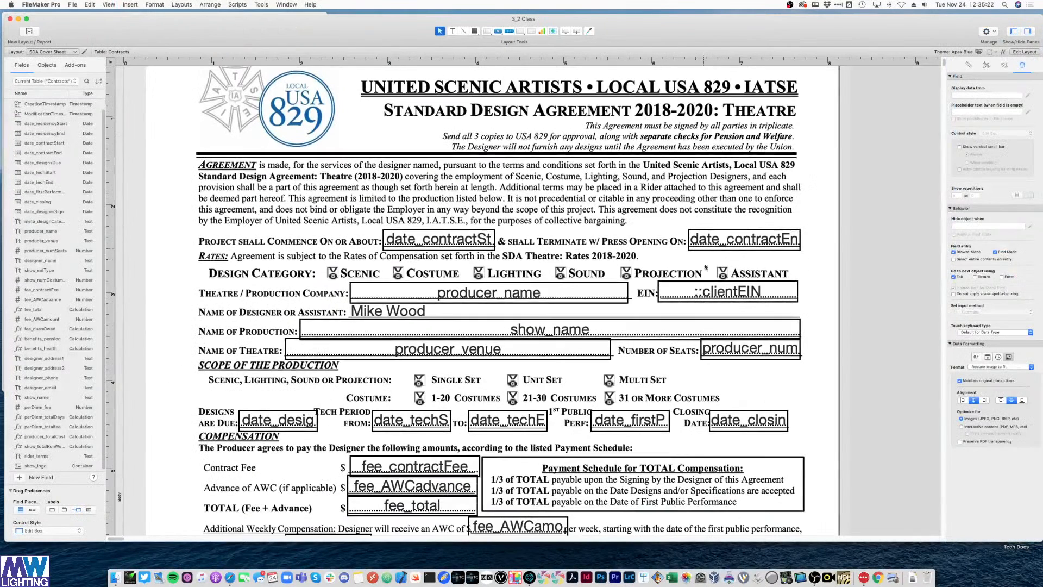
# - Paste a copy of the Assistant X mark onto the rider YES box
pyautogui.click(723, 273)
pyautogui.scroll(-10, 631, 307)
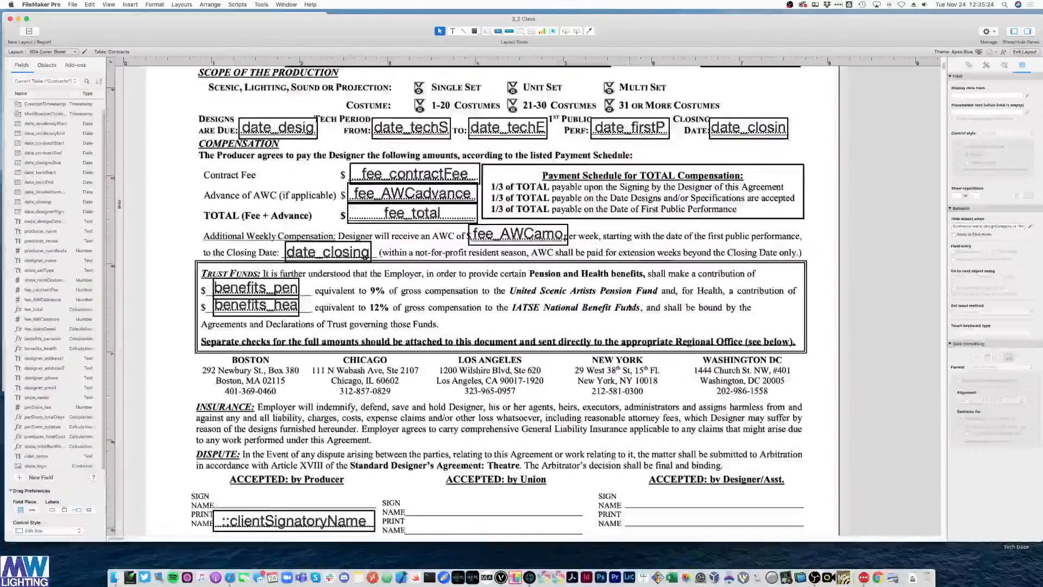
pyautogui.scroll(-5, 630, 308)
pyautogui.click(861, 282)
pyautogui.press('super+a')
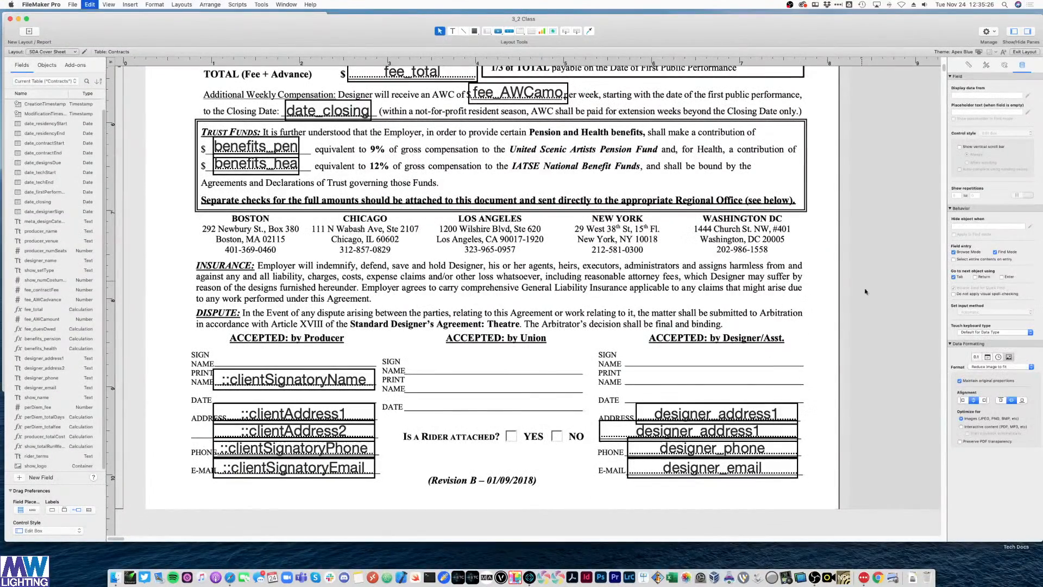
pyautogui.press('super+v')
pyautogui.moveTo(865, 288); pyautogui.dragTo(519, 437)
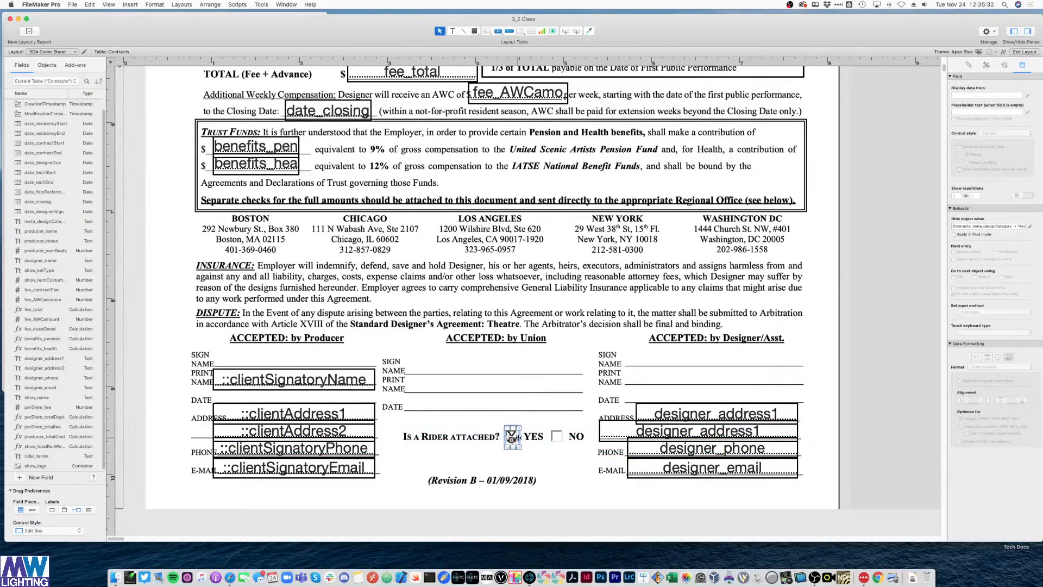
# - Open the new X mark's hide condition in the calculation editor and clear the old formula
pyautogui.click(998, 226)
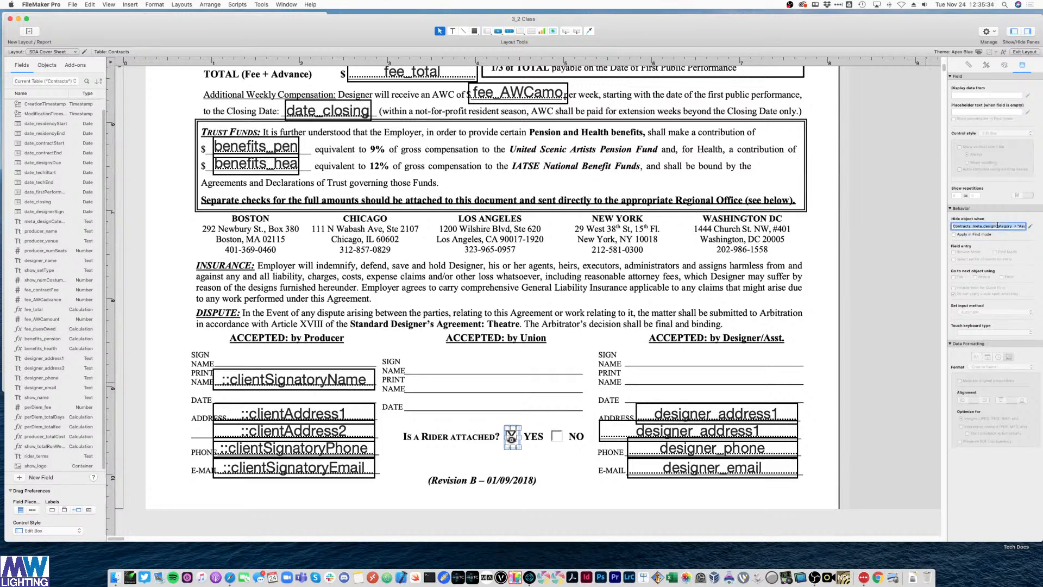
pyautogui.click(1030, 226)
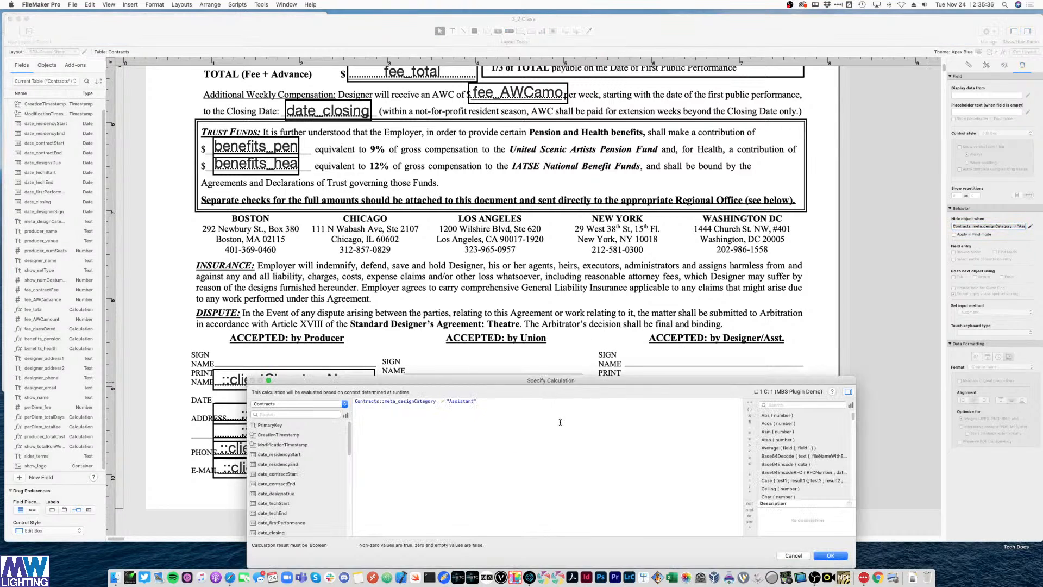
pyautogui.press('BackSpace')
pyautogui.moveTo(550, 378); pyautogui.dragTo(569, 191)
pyautogui.scroll(-10, 314, 324)
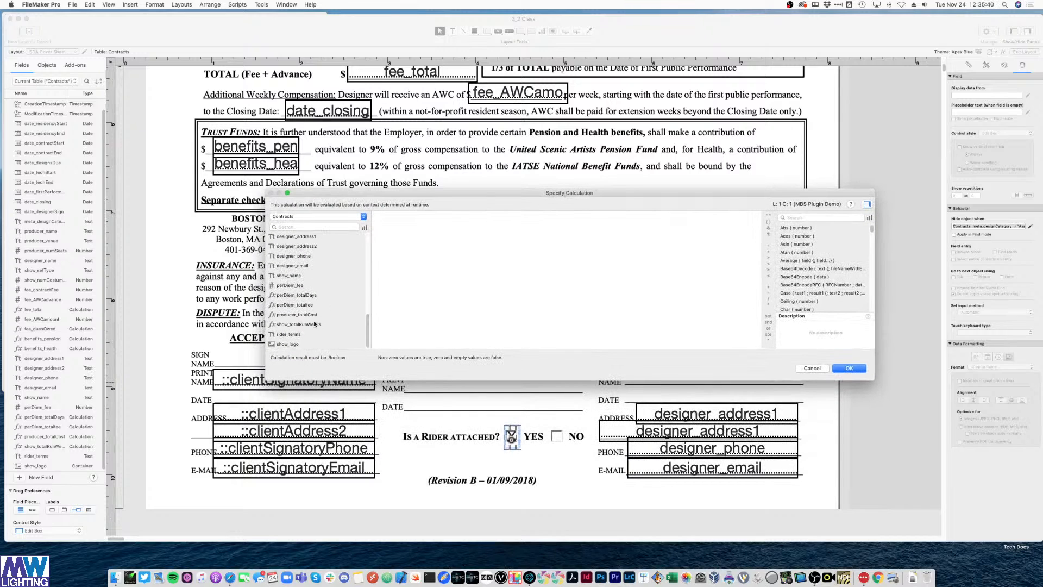
pyautogui.moveTo(469, 206); pyautogui.dragTo(430, 147)
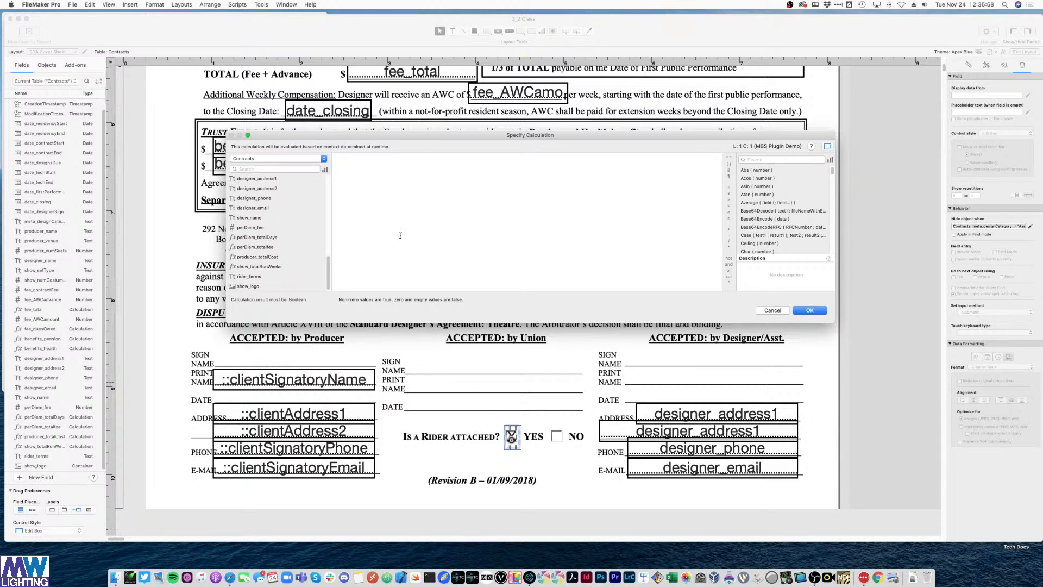
# - Set the hide condition to IsEmpty ( Contracts::rider_terms ) and confirm it
pyautogui.write('IsEmpty ( field )')
pyautogui.press('Return')
pyautogui.doubleClick(249, 276)
pyautogui.click(461, 193)
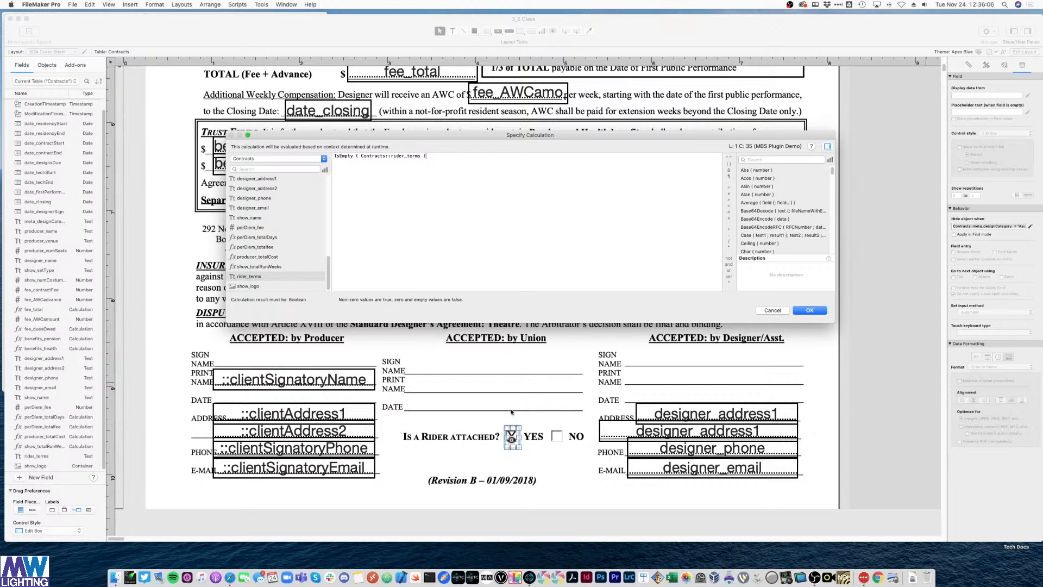
pyautogui.moveTo(342, 156); pyautogui.dragTo(345, 156)
pyautogui.click(376, 168)
pyautogui.tripleClick(339, 156)
pyautogui.click(392, 181)
pyautogui.doubleClick(343, 156)
pyautogui.click(472, 220)
pyautogui.click(810, 310)
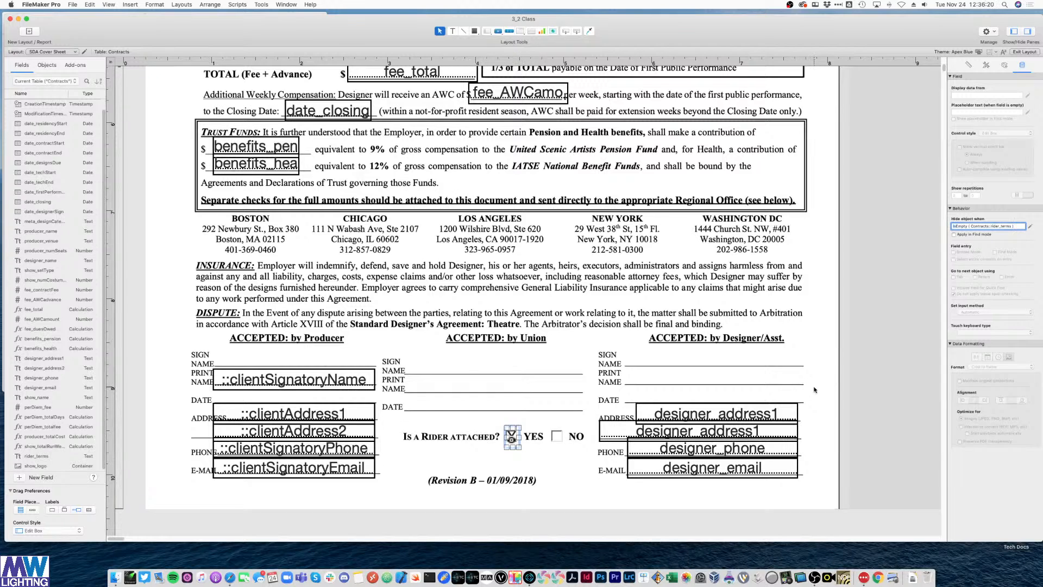
# - Duplicate the YES box X mark onto the rider NO box
pyautogui.click(512, 439)
pyautogui.click(511, 438)
pyautogui.press('super+c')
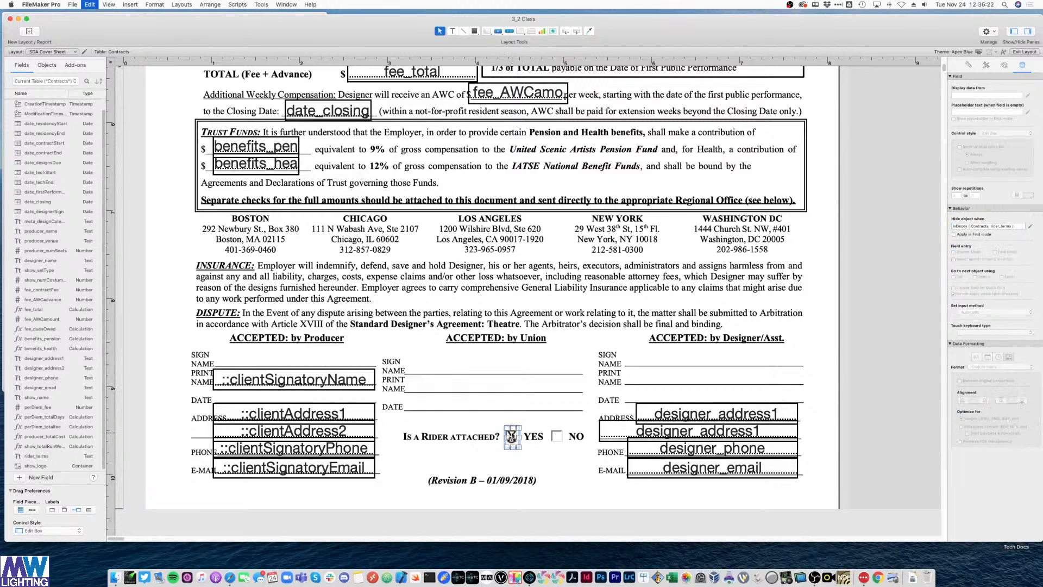
pyautogui.click(513, 445)
pyautogui.press('super+v')
pyautogui.moveTo(523, 452); pyautogui.dragTo(557, 440)
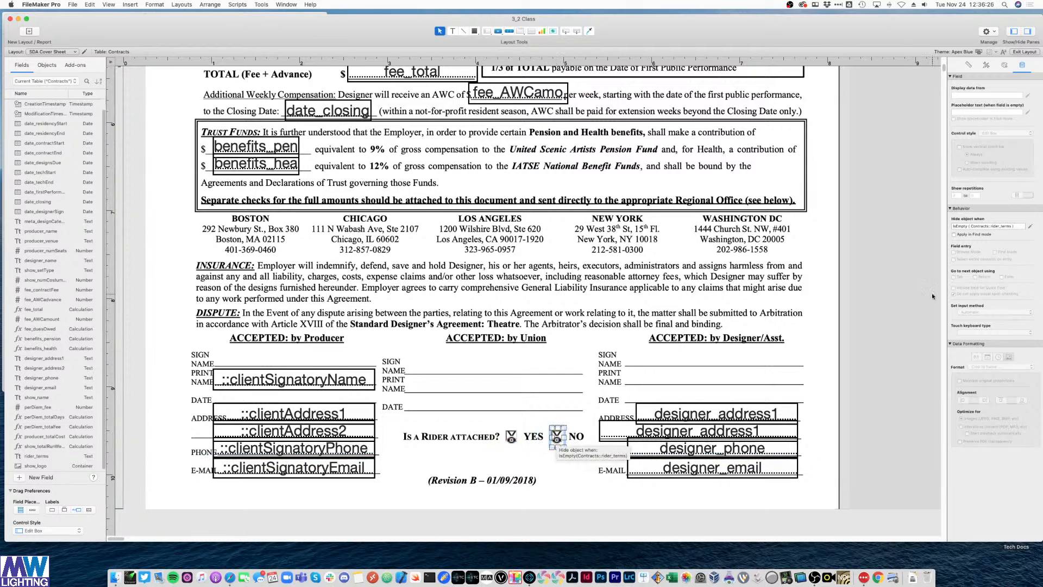
# - Change the NO X mark's hide condition to not IsEmpty ( Contracts::rider_terms ), then view in Browse mode
pyautogui.click(1031, 227)
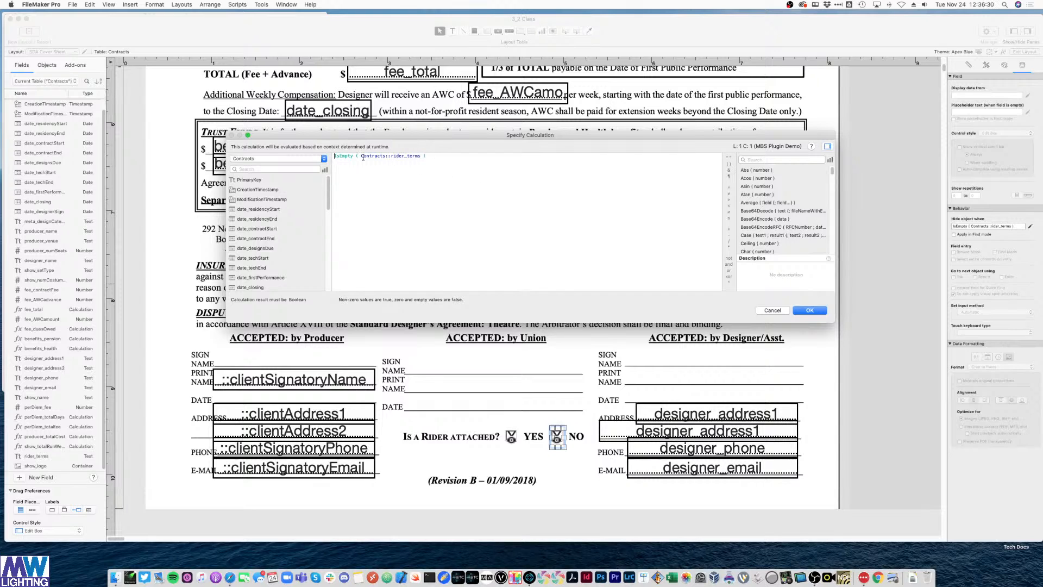
pyautogui.write('not')
pyautogui.press('Return')
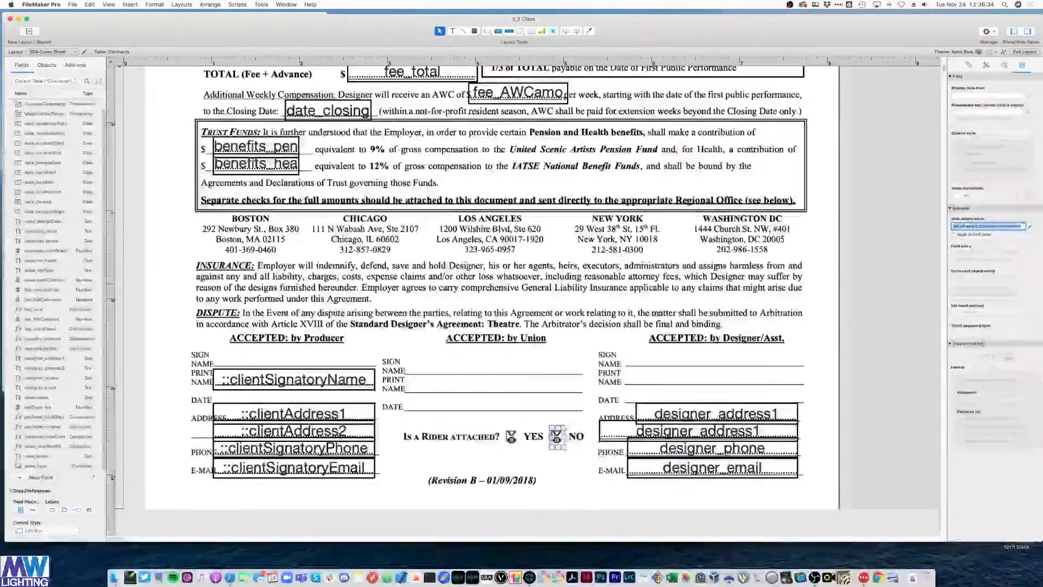
pyautogui.press('super+b')
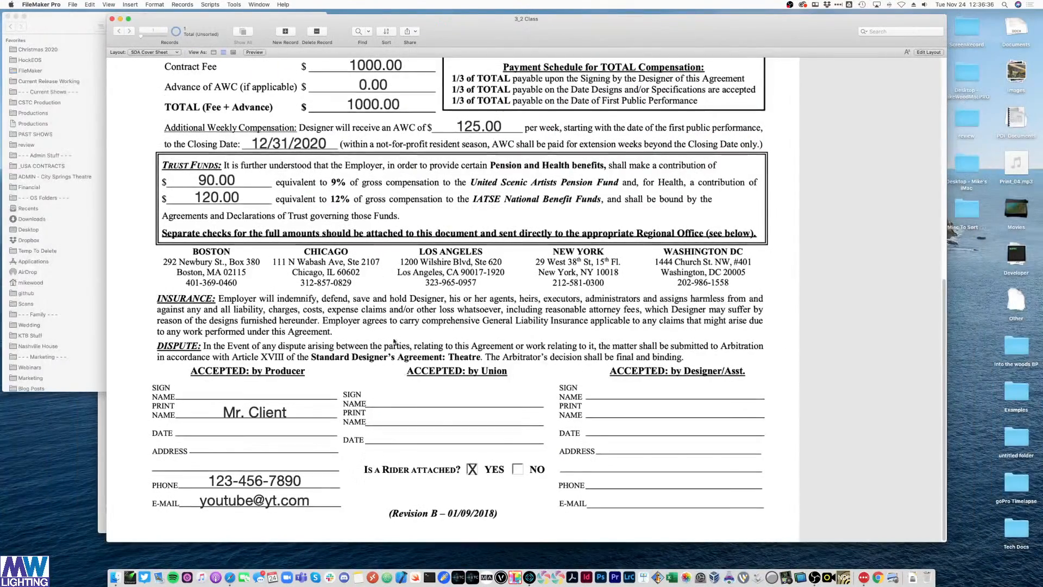
# - On the Contract Data Entry layout, delete all text from the Rider Terms field
pyautogui.click(158, 52)
pyautogui.moveTo(163, 52)
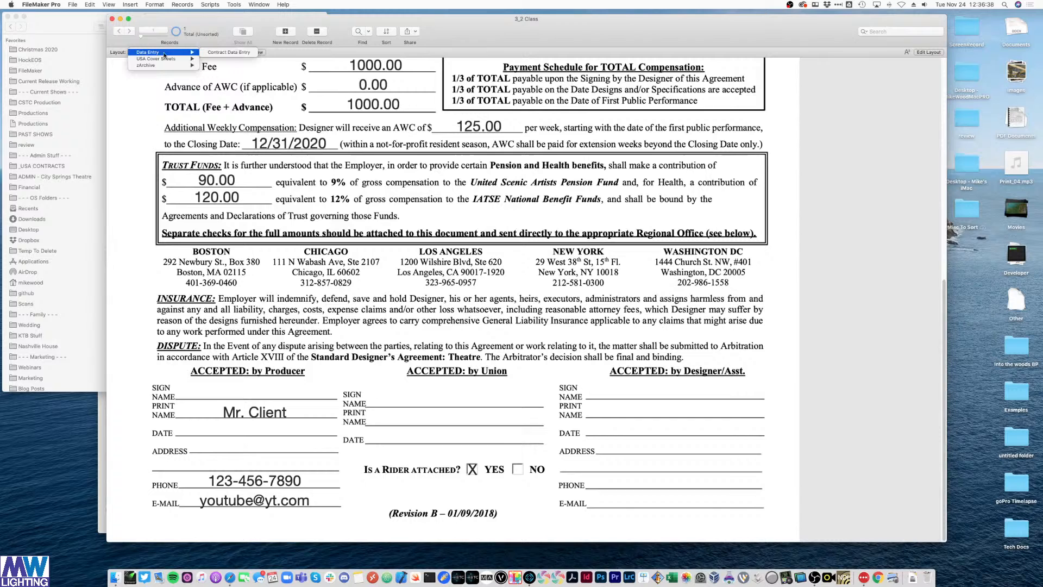
pyautogui.click(221, 54)
pyautogui.scroll(-10, 656, 388)
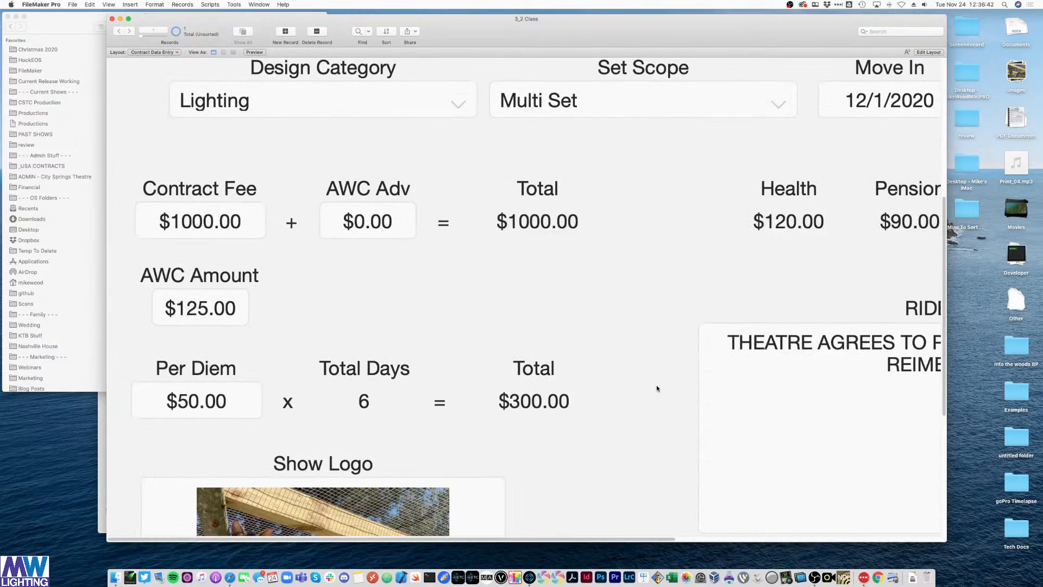
pyautogui.press('super+minus')
pyautogui.press('super+minus')
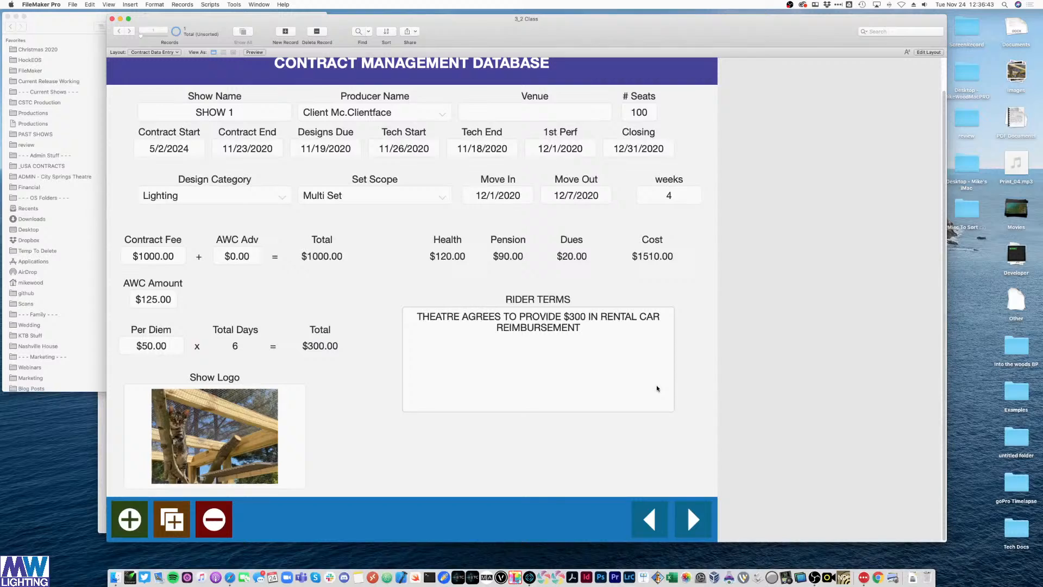
pyautogui.click(654, 385)
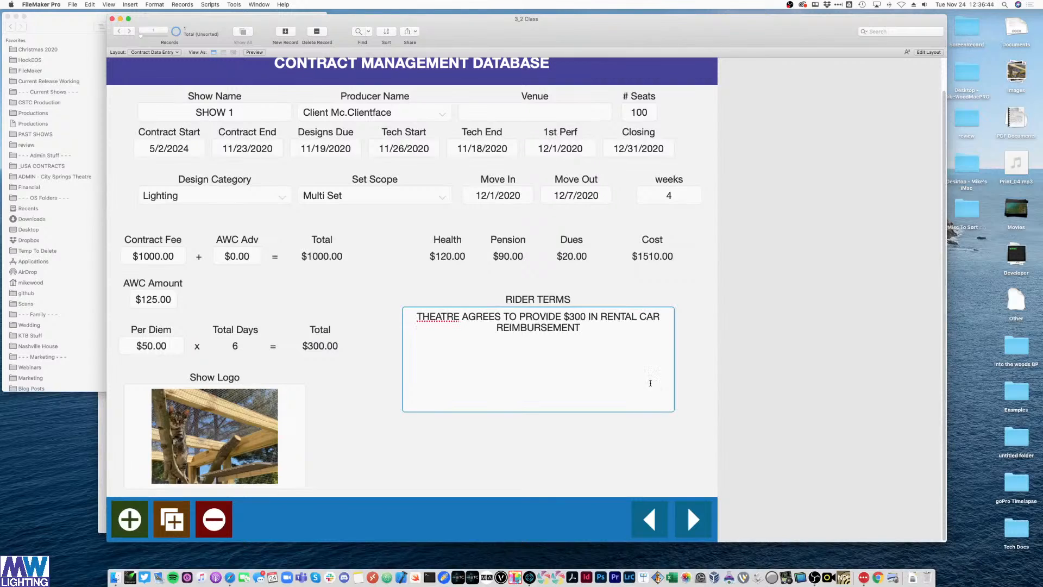
pyautogui.press('super+a')
pyautogui.press('BackSpace')
pyautogui.click(843, 297)
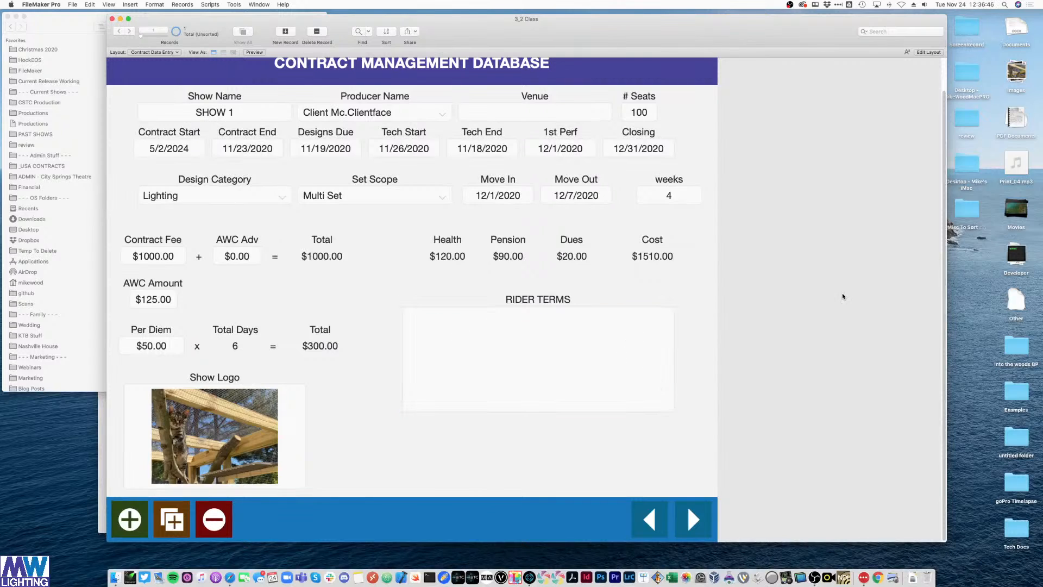
# - Return to the SDA Cover Sheet, narrow the window to reveal Finder, and enter Layout mode
pyautogui.click(173, 54)
pyautogui.moveTo(174, 58)
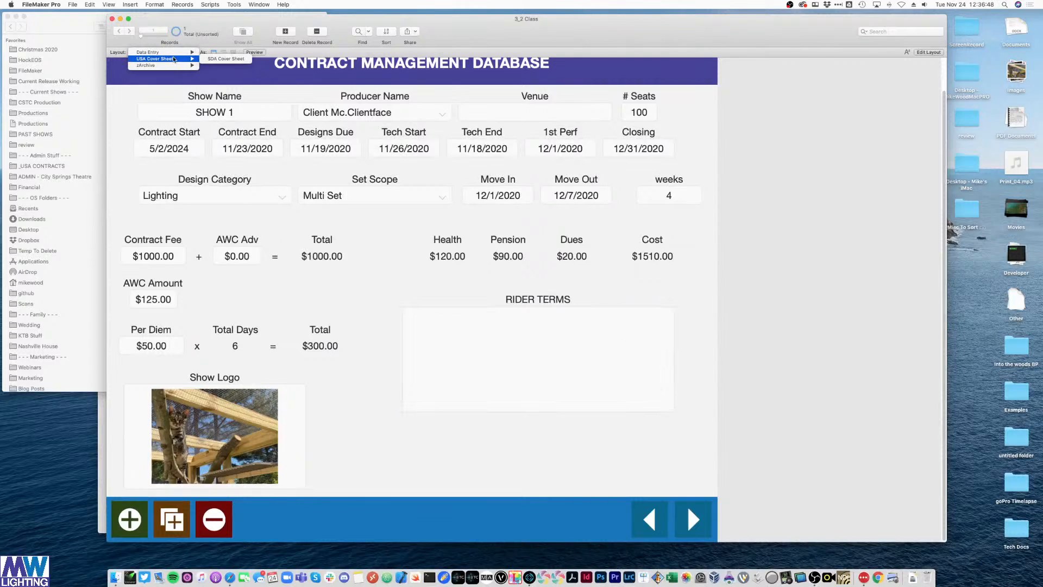
pyautogui.click(226, 58)
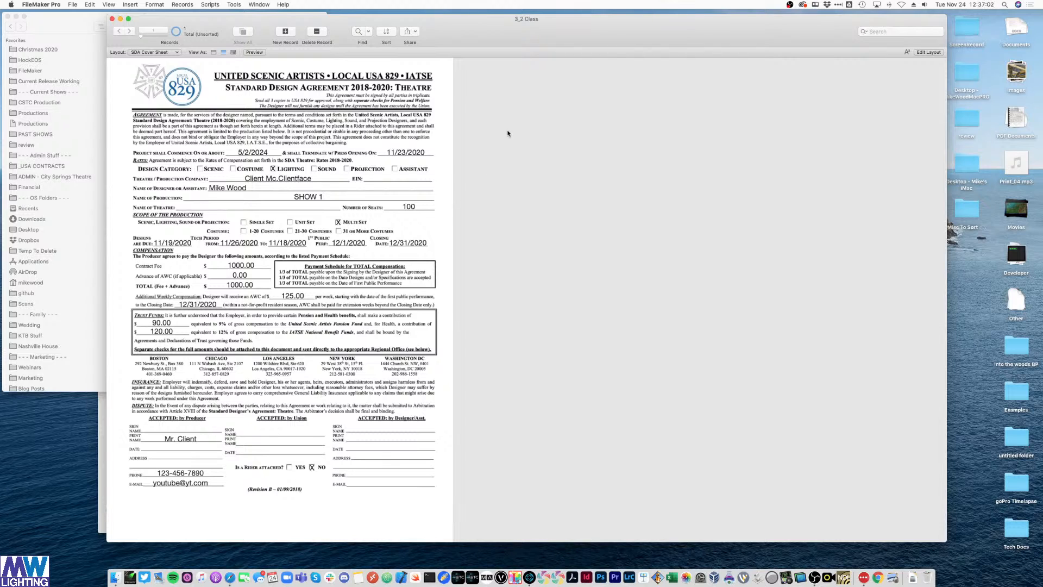
pyautogui.moveTo(107, 43); pyautogui.dragTo(460, 57)
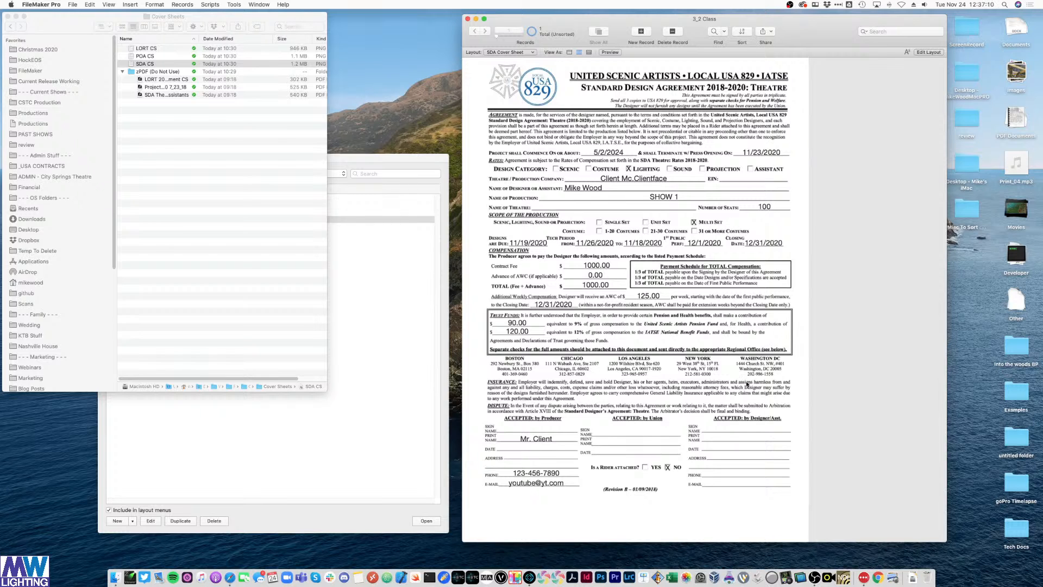
pyautogui.press('super+l')
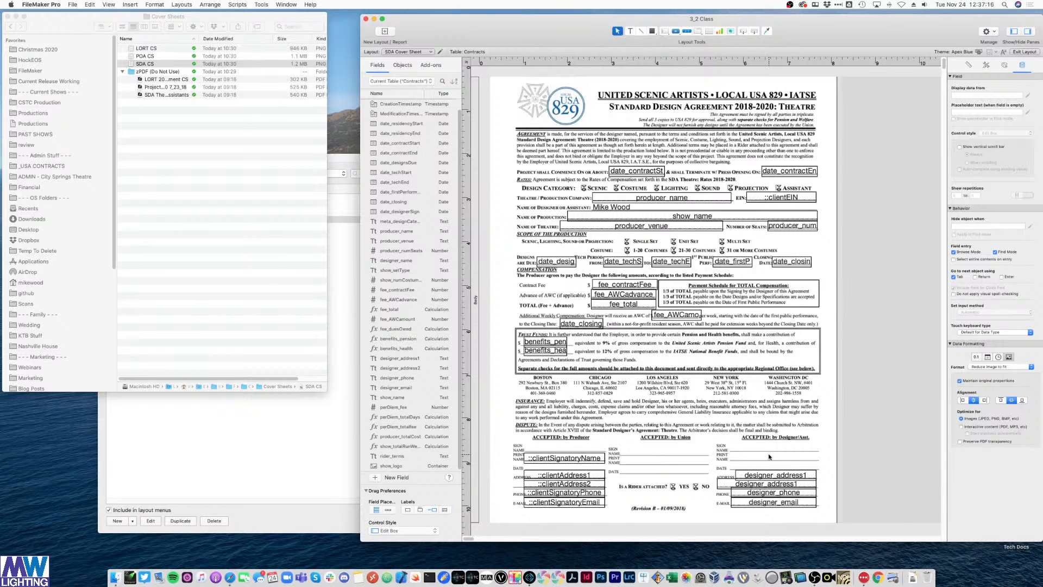
# - Copy the designer's name text down onto the designer print-name line
pyautogui.click(625, 209)
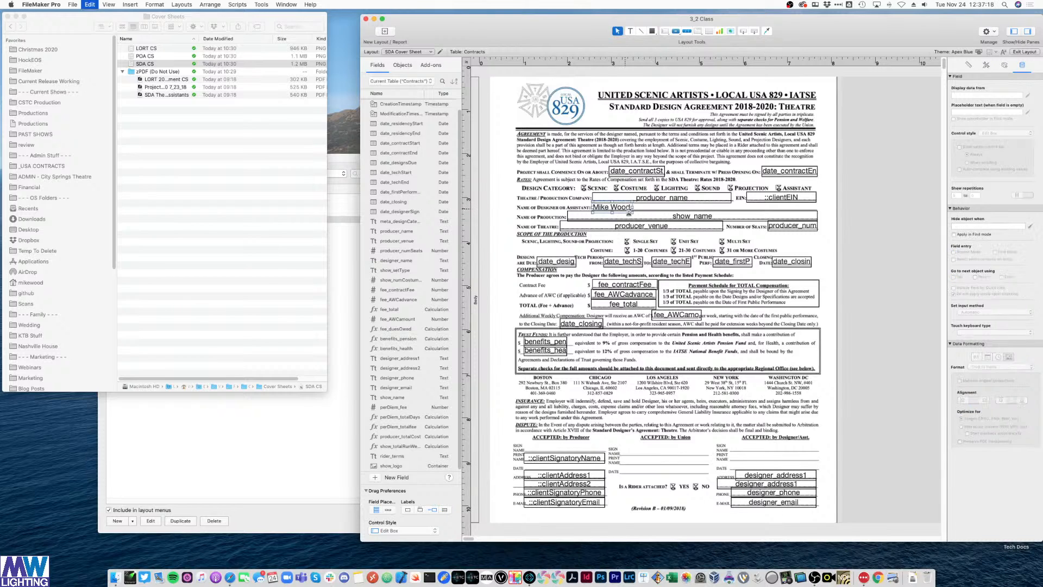
pyautogui.moveTo(625, 209); pyautogui.dragTo(761, 461)
pyautogui.click(791, 444)
pyautogui.click(750, 469)
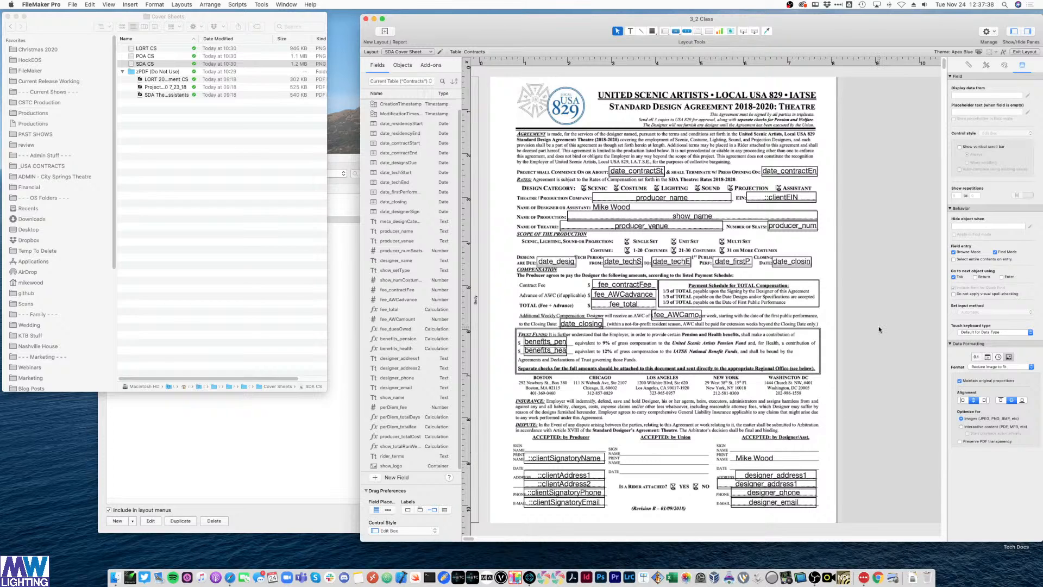
pyautogui.moveTo(764, 458); pyautogui.dragTo(755, 459)
pyautogui.click(870, 426)
pyautogui.click(752, 464)
pyautogui.click(879, 425)
pyautogui.press('super+shift+l')
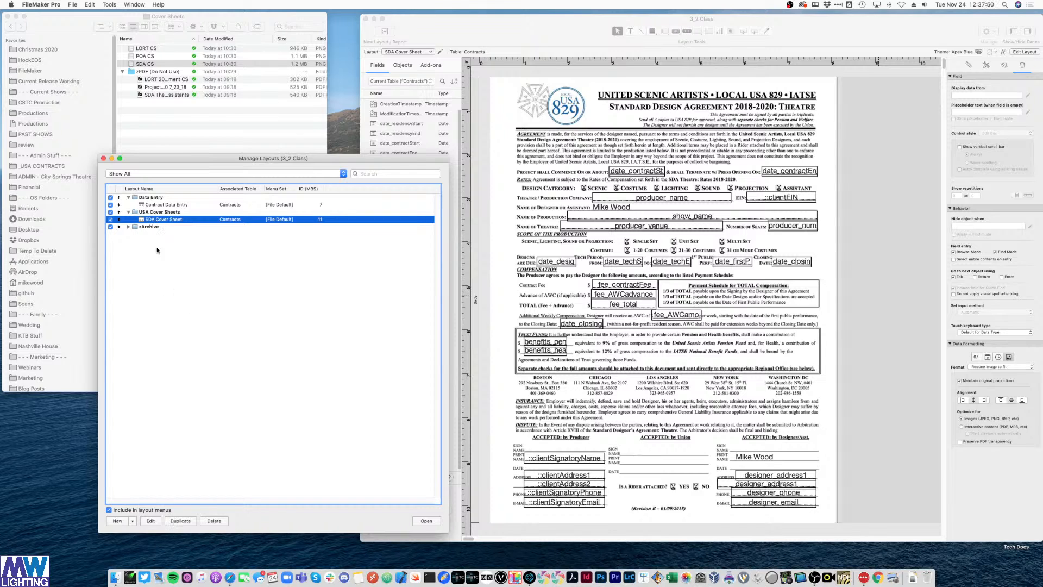
# - Duplicate the SDA Cover Sheet layout, rename the copy UPA Cover Sheet, and open it
pyautogui.click(180, 521)
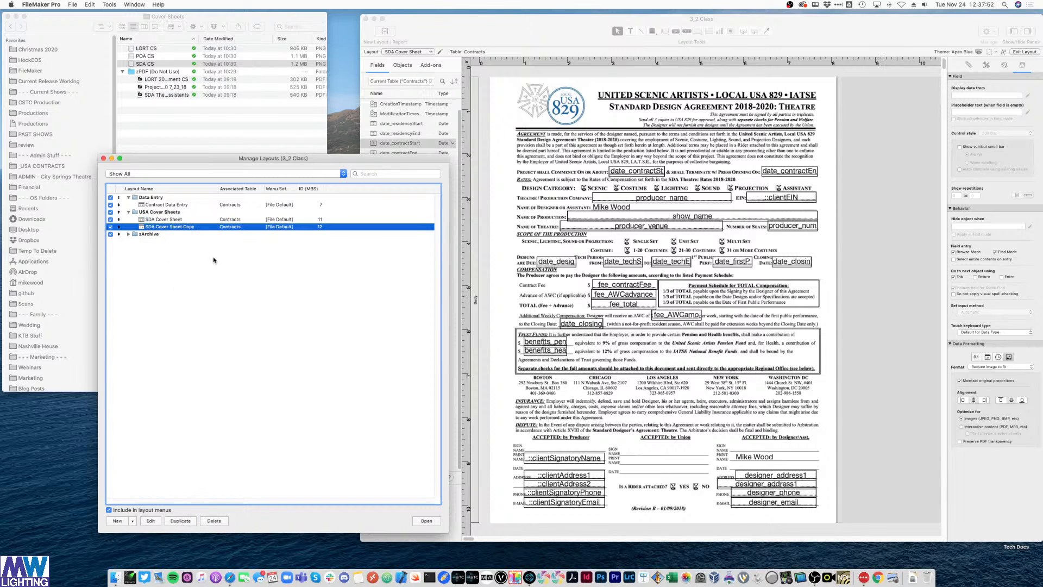
pyautogui.doubleClick(186, 231)
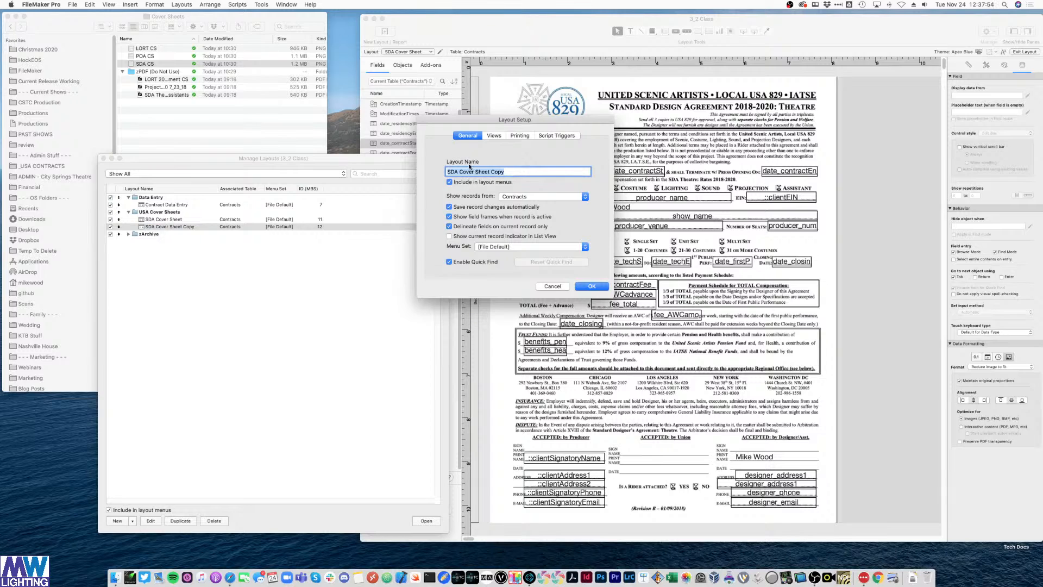
pyautogui.write('UPA')
pyautogui.press('Return')
pyautogui.click(272, 261)
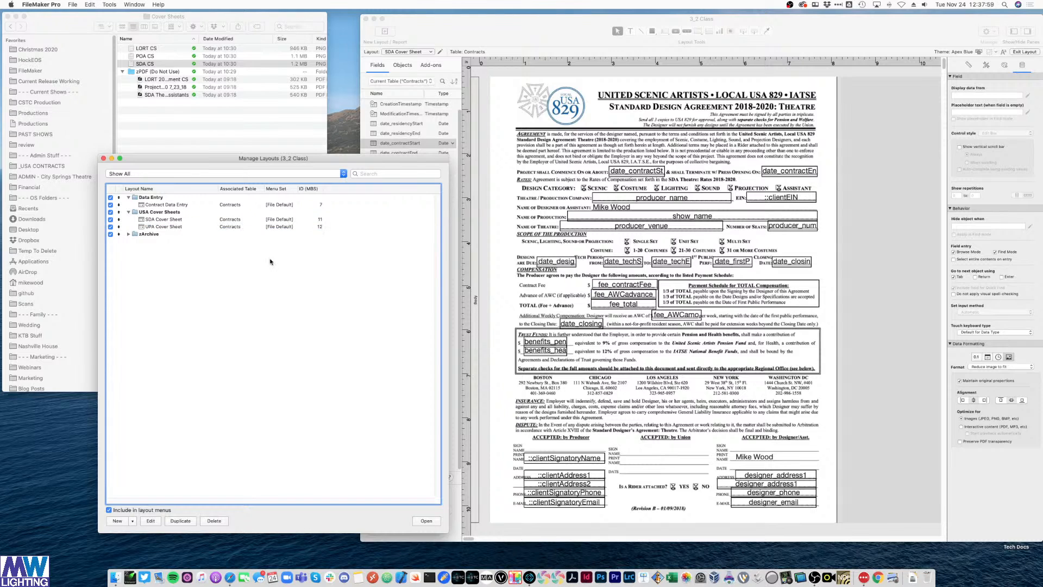
pyautogui.click(275, 227)
pyautogui.click(426, 521)
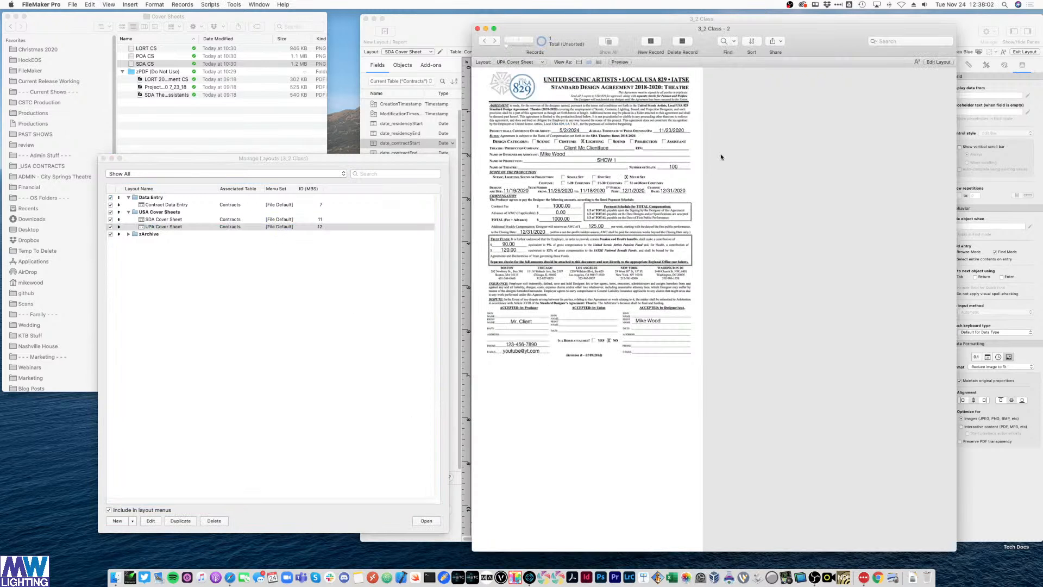
# - Close the original SDA layout window and move the UPA window to the top of the screen
pyautogui.moveTo(810, 43); pyautogui.dragTo(813, 69)
pyautogui.click(824, 39)
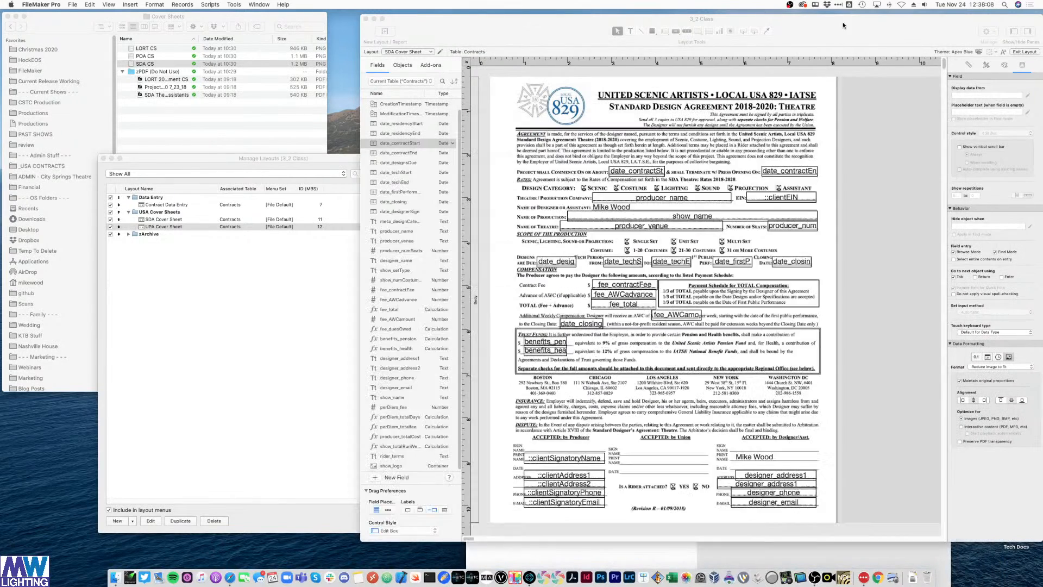
pyautogui.click(365, 19)
pyautogui.moveTo(811, 97); pyautogui.dragTo(777, 27)
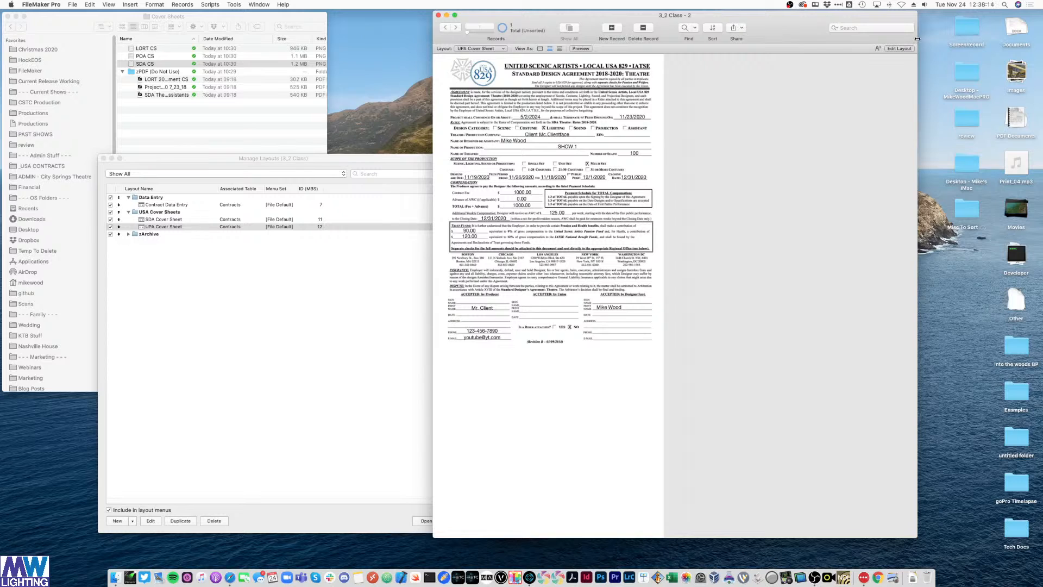
# - Widen the UPA window and, in Layout mode, delete the SDA form background image
pyautogui.moveTo(917, 39); pyautogui.dragTo(993, 51)
pyautogui.press('super+l')
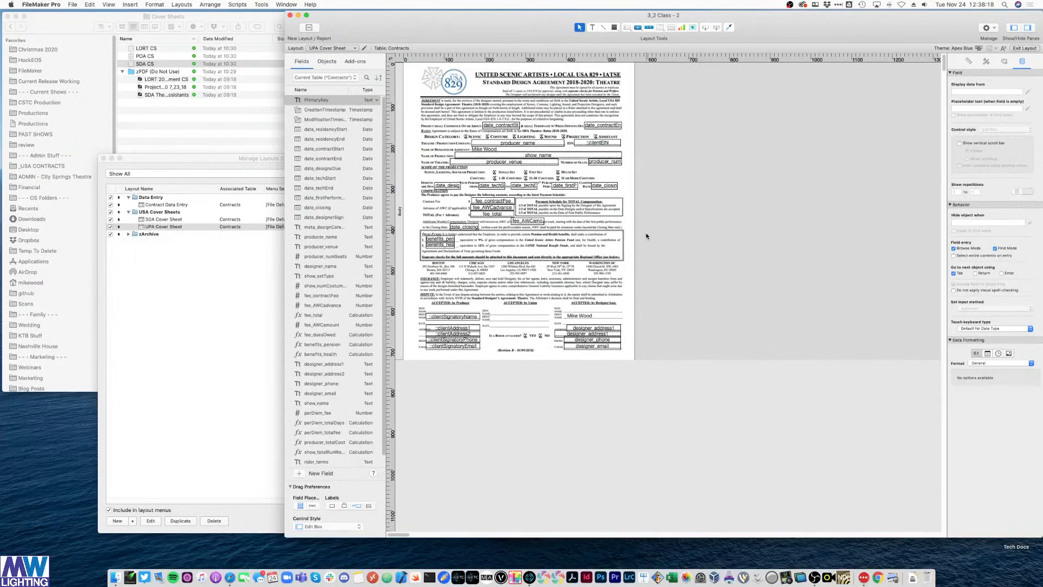
pyautogui.click(628, 314)
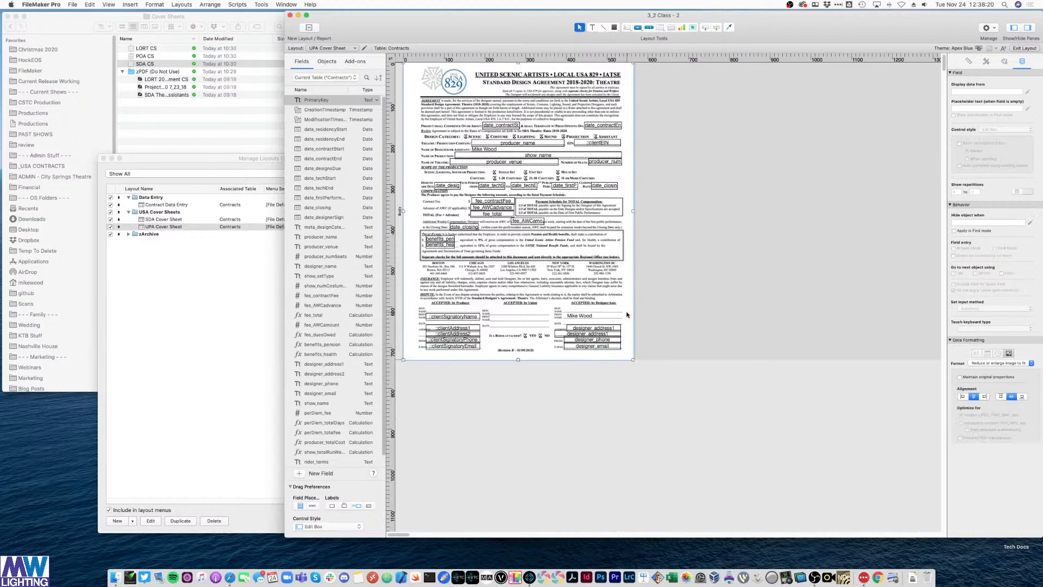
pyautogui.press('Delete')
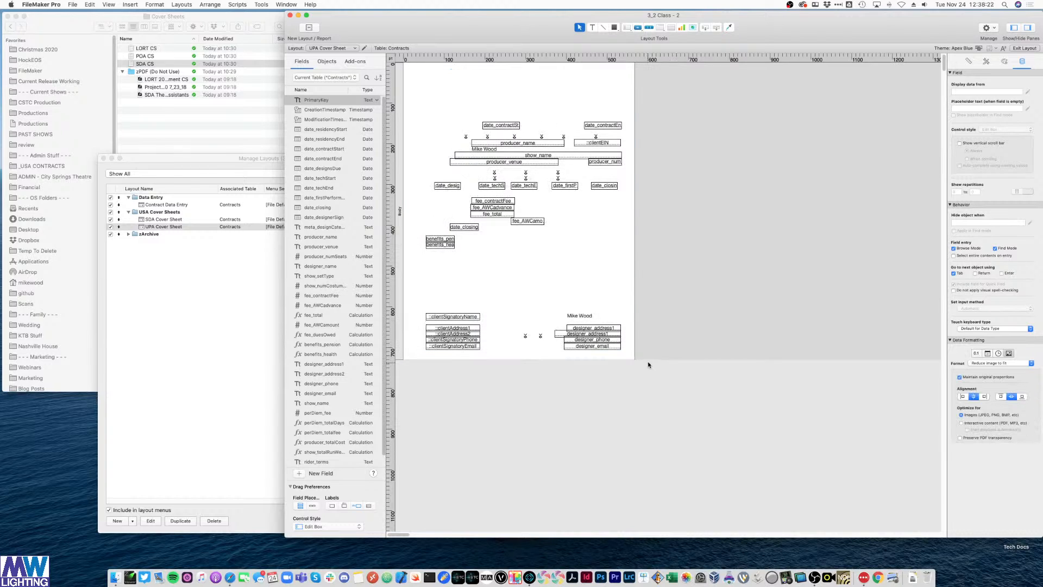
# - Shift all fields and X marks right off the page, then select the POA CS file in Finder
pyautogui.moveTo(665, 353); pyautogui.dragTo(407, 95)
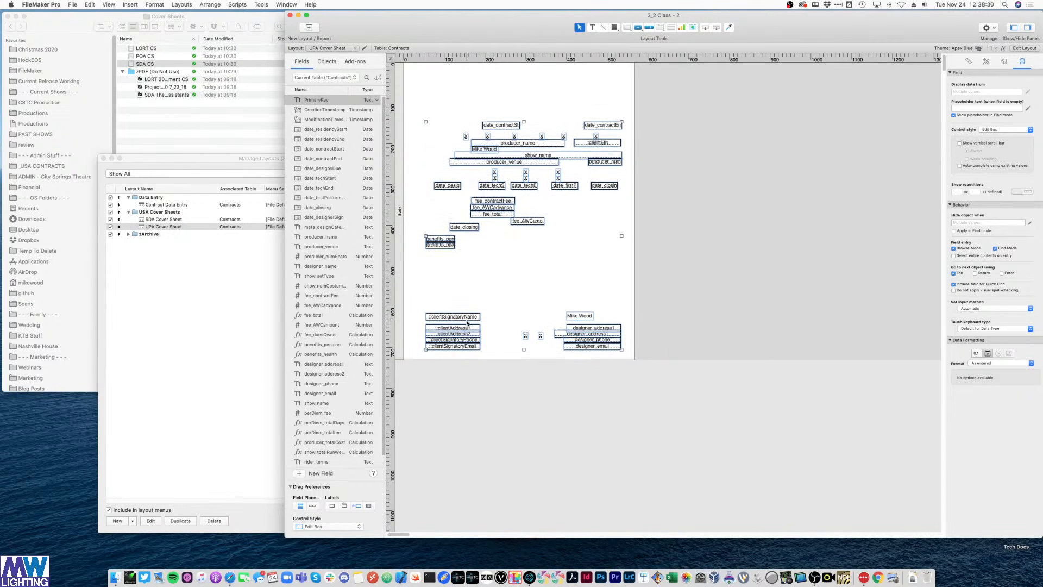
pyautogui.moveTo(468, 323); pyautogui.dragTo(700, 324)
pyautogui.click(772, 276)
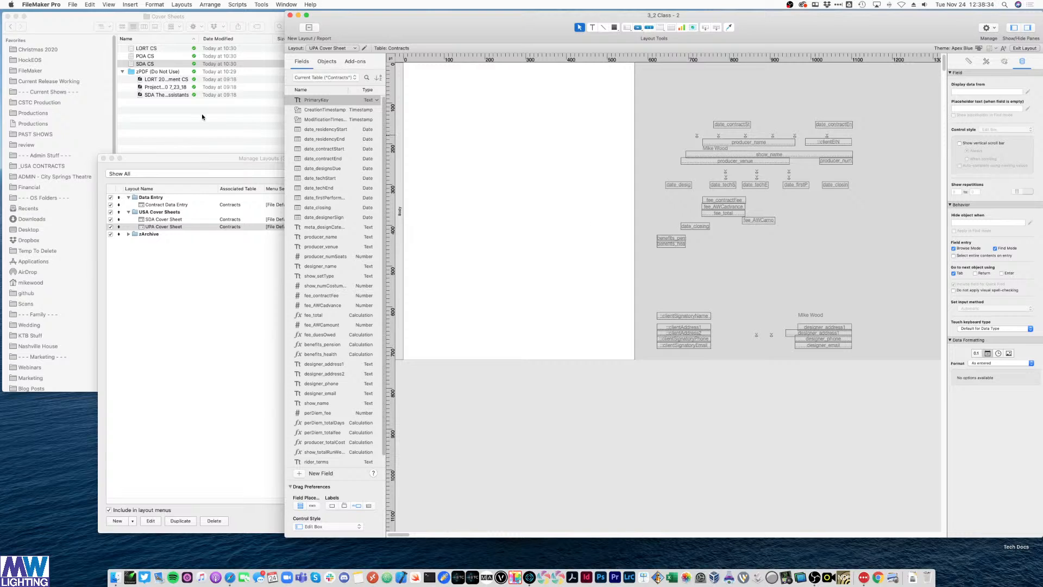
pyautogui.click(195, 112)
pyautogui.click(153, 49)
pyautogui.click(154, 57)
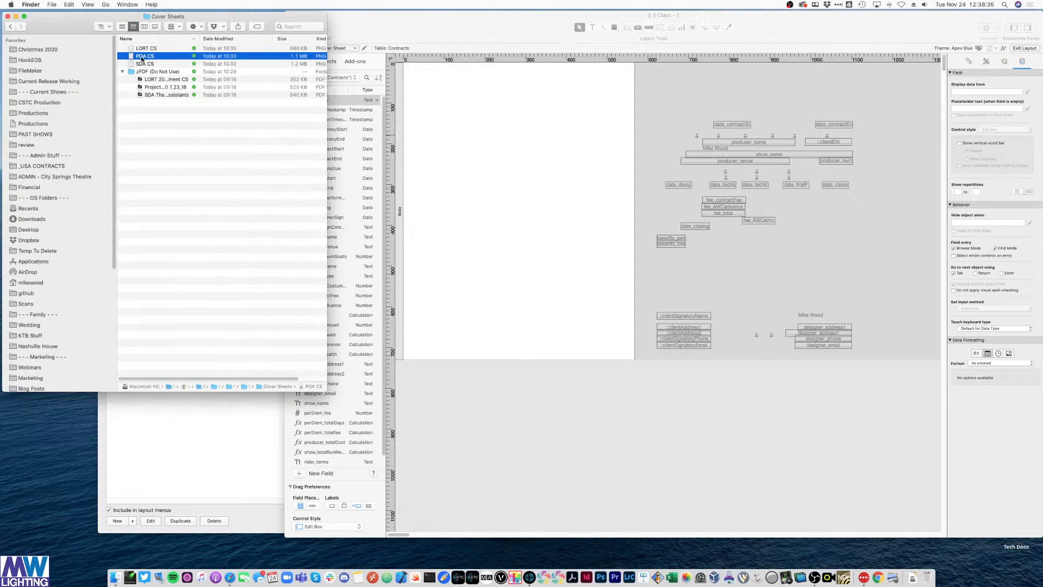
# - Place the POA CS form image on the layout, aligned to the left edge and sized to fit the page
pyautogui.moveTo(143, 59); pyautogui.dragTo(449, 72)
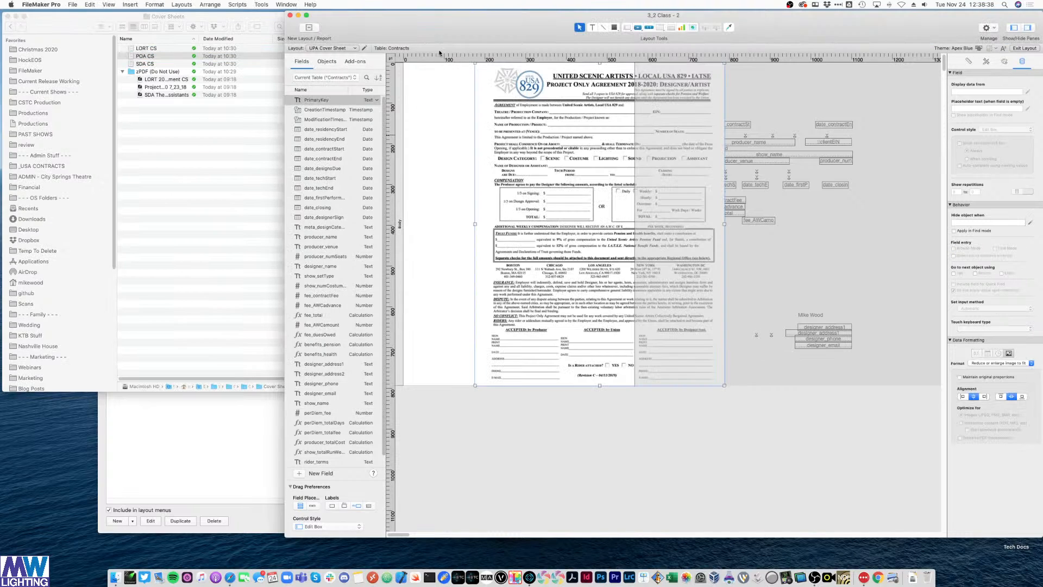
pyautogui.moveTo(499, 115); pyautogui.dragTo(426, 116)
pyautogui.moveTo(651, 384)
pyautogui.mouseDown()
pyautogui.moveTo(632, 365)
pyautogui.moveTo(641, 370)
pyautogui.mouseUp()
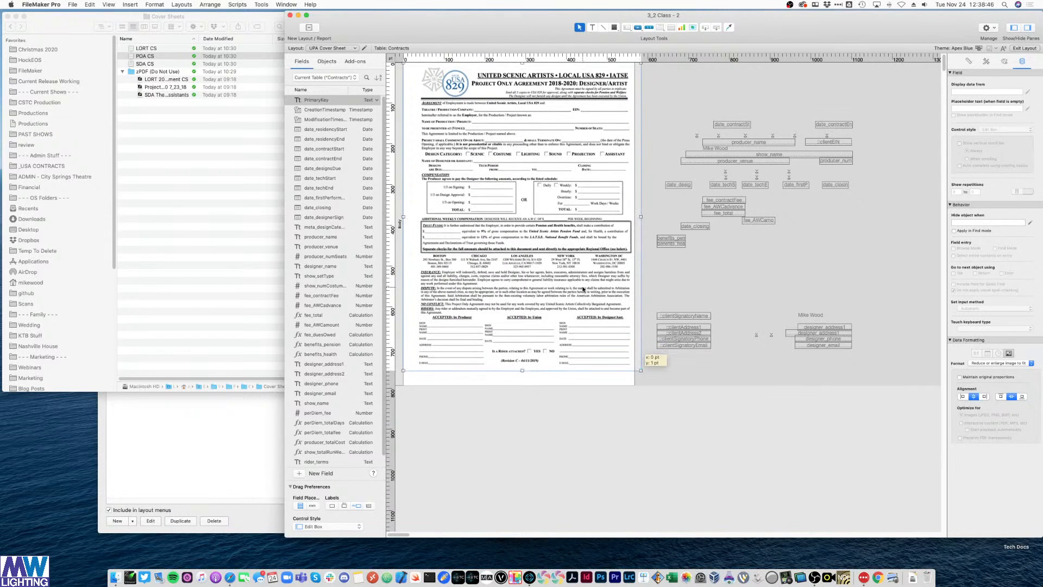
pyautogui.moveTo(519, 233); pyautogui.dragTo(520, 233)
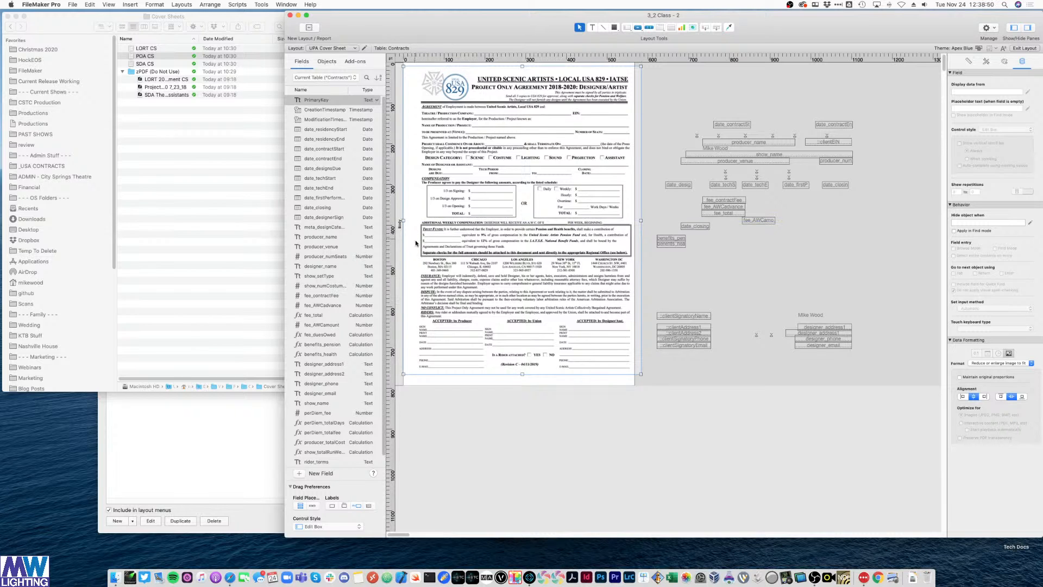
pyautogui.moveTo(641, 374); pyautogui.dragTo(634, 366)
pyautogui.moveTo(592, 293); pyautogui.dragTo(590, 265)
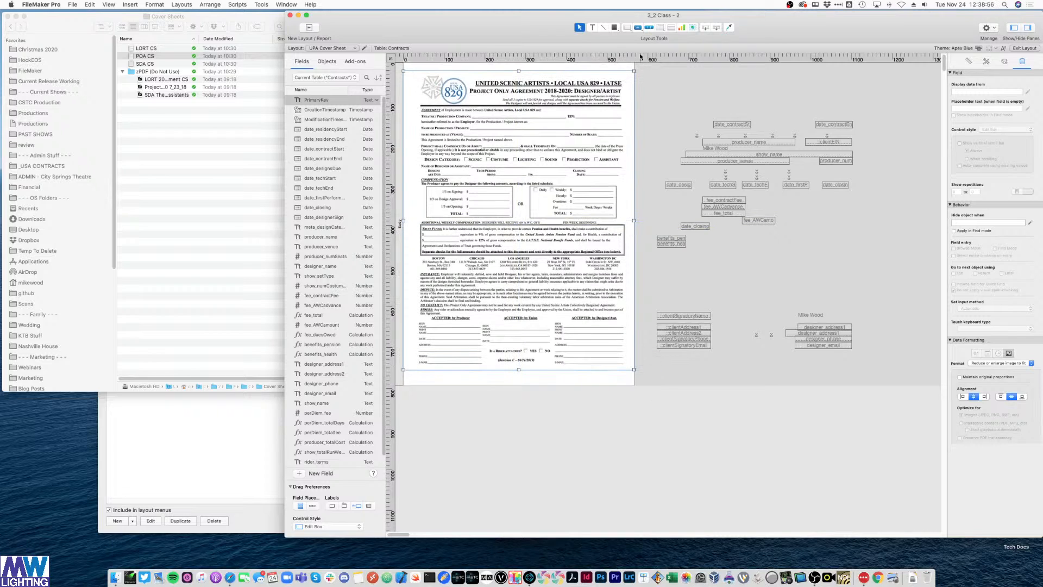
pyautogui.rightClick(652, 63)
# - Set the rulers to inches and send the form image to the back behind the fields
pyautogui.click(668, 68)
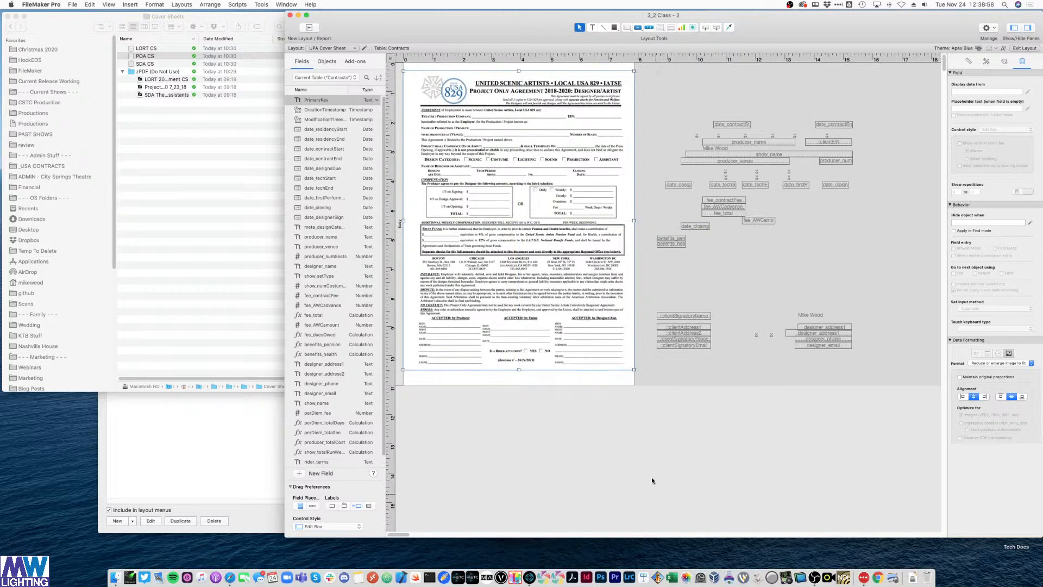
pyautogui.click(647, 419)
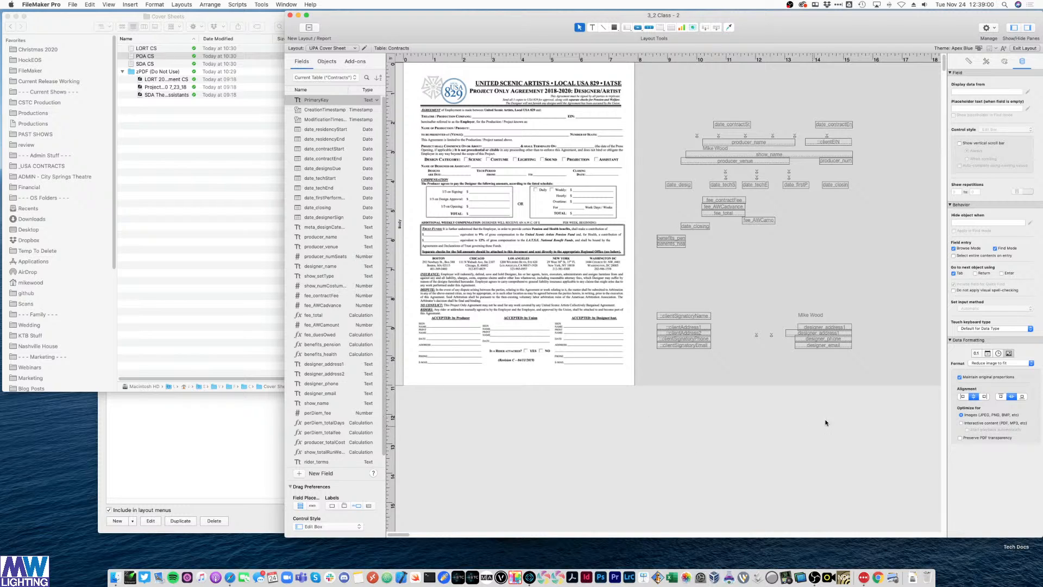
pyautogui.moveTo(889, 410); pyautogui.dragTo(647, 292)
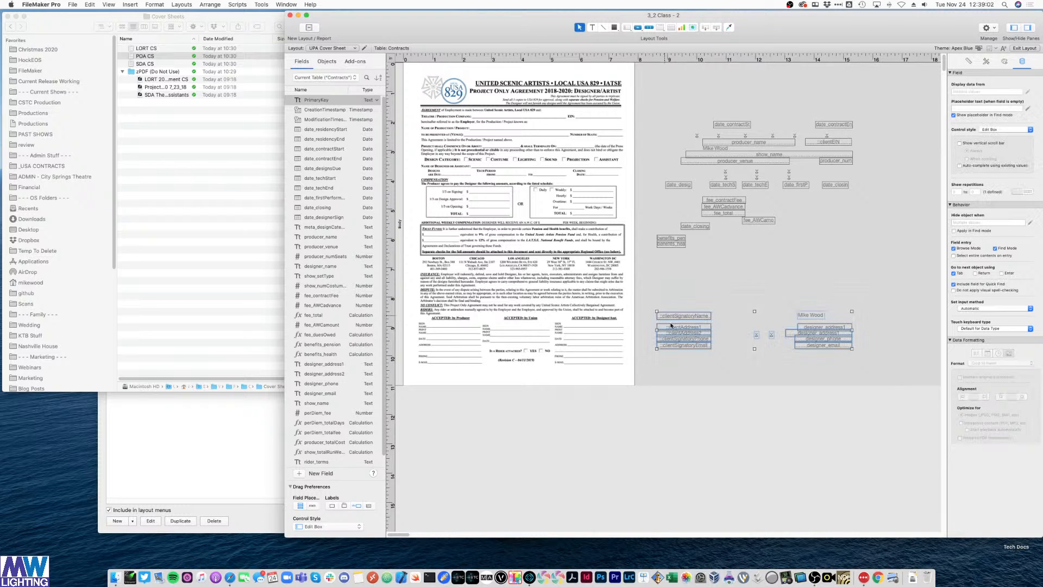
pyautogui.moveTo(833, 354)
pyautogui.mouseDown()
pyautogui.moveTo(633, 351)
pyautogui.moveTo(835, 346)
pyautogui.mouseUp()
pyautogui.rightClick(596, 302)
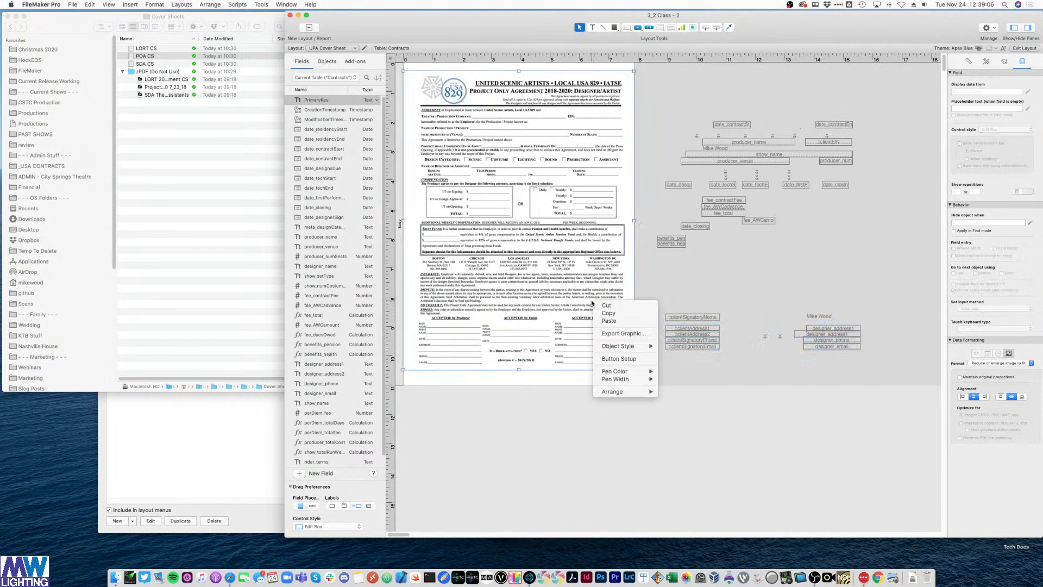
pyautogui.moveTo(623, 393)
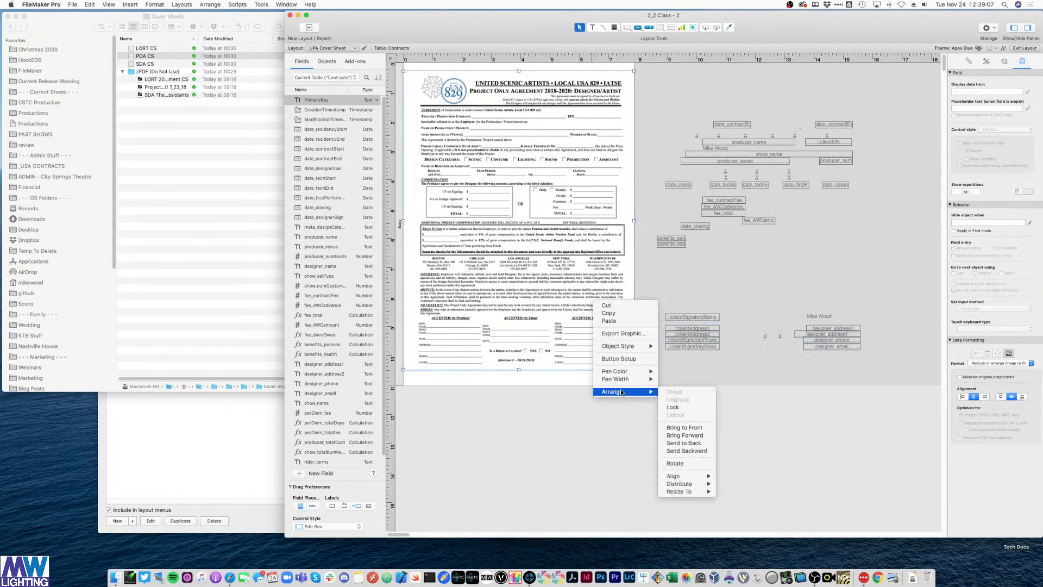
pyautogui.click(685, 442)
# - Move the client and designer signature fields onto the acceptance block and benefits_pension/benefits_health onto the Trust Funds lines
pyautogui.moveTo(880, 366); pyautogui.dragTo(655, 290)
pyautogui.moveTo(809, 345); pyautogui.dragTo(584, 363)
pyautogui.click(714, 337)
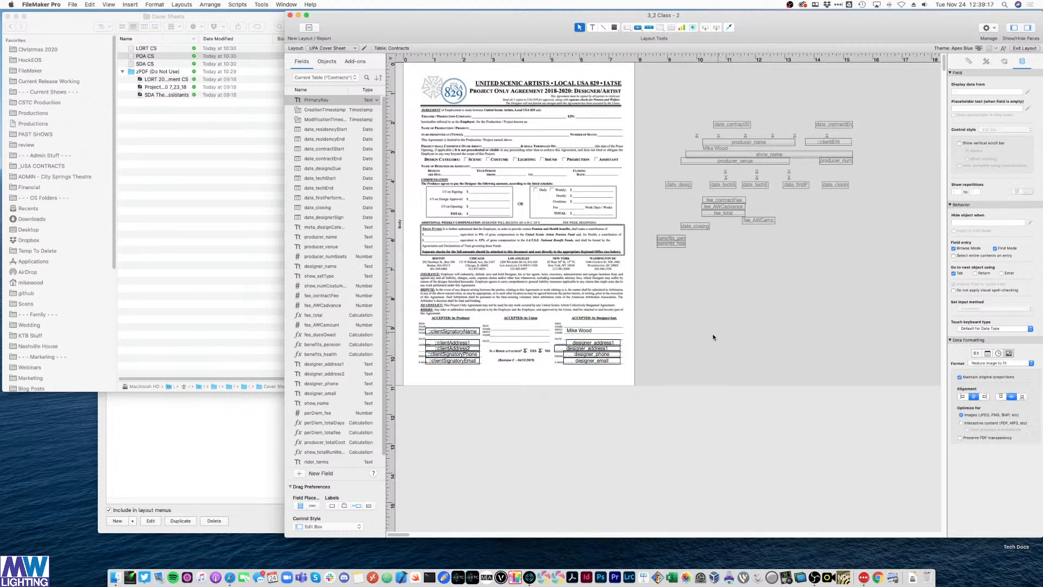
pyautogui.moveTo(696, 267); pyautogui.dragTo(443, 244)
pyautogui.click(752, 315)
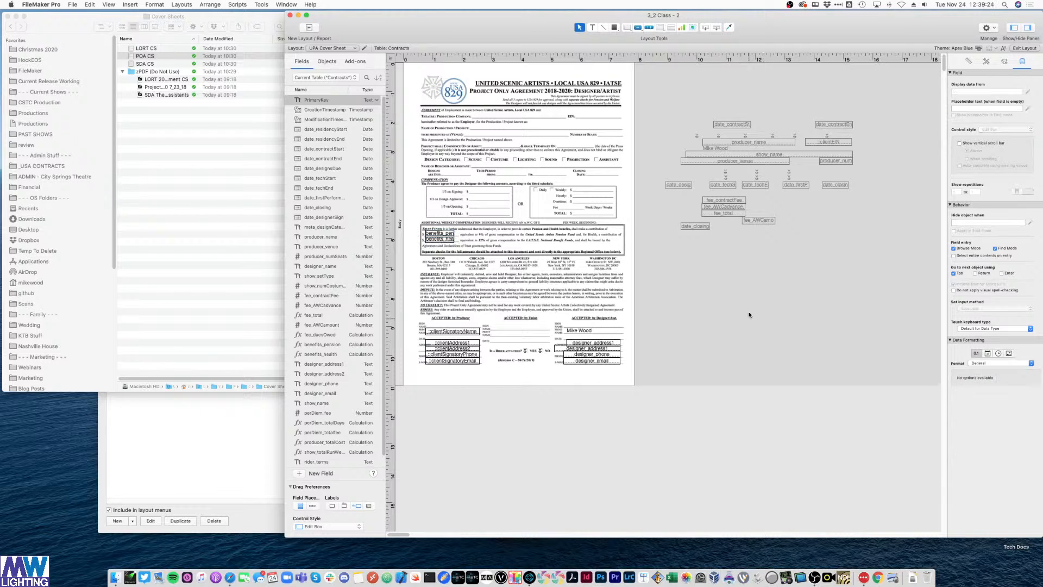
pyautogui.press('super+equal')
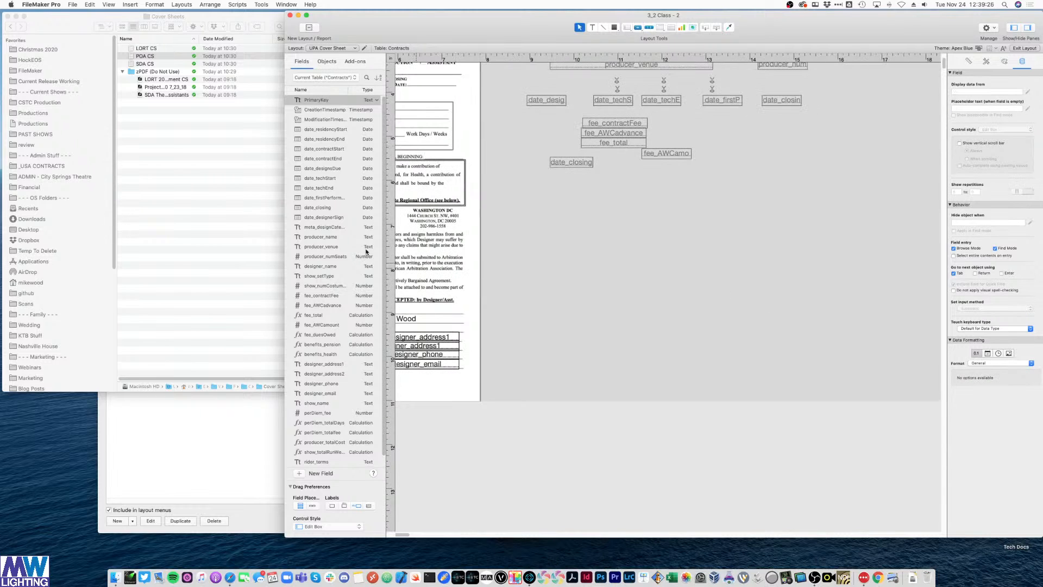
# - Place producer_name and clientEIN together on the form's Theatre/EIN line
pyautogui.moveTo(285, 201); pyautogui.dragTo(110, 201)
pyautogui.scroll(5, 566, 316)
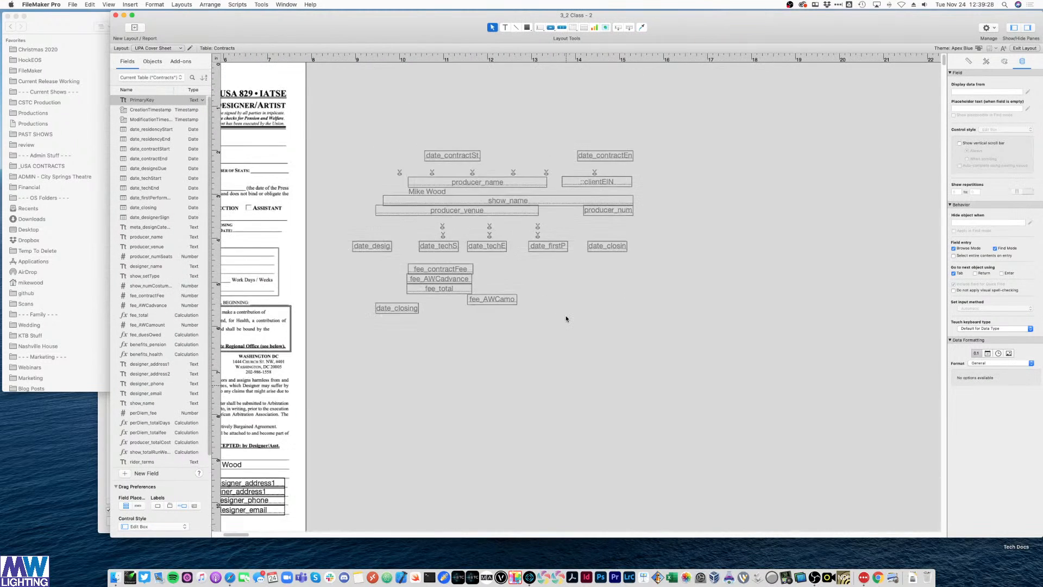
pyautogui.hscroll(-5, 566, 315)
pyautogui.hscroll(-5, 565, 314)
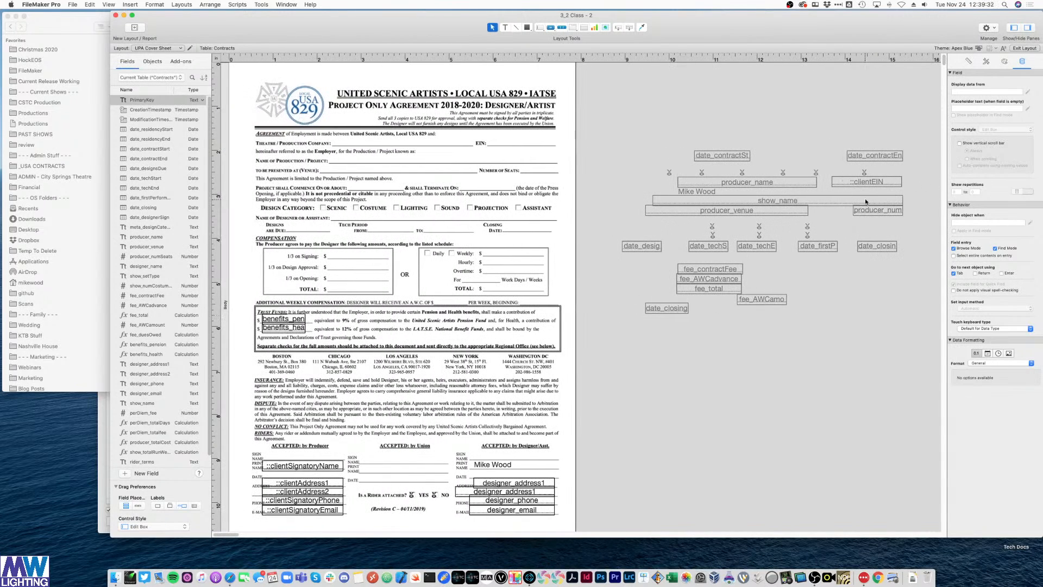
pyautogui.click(788, 186)
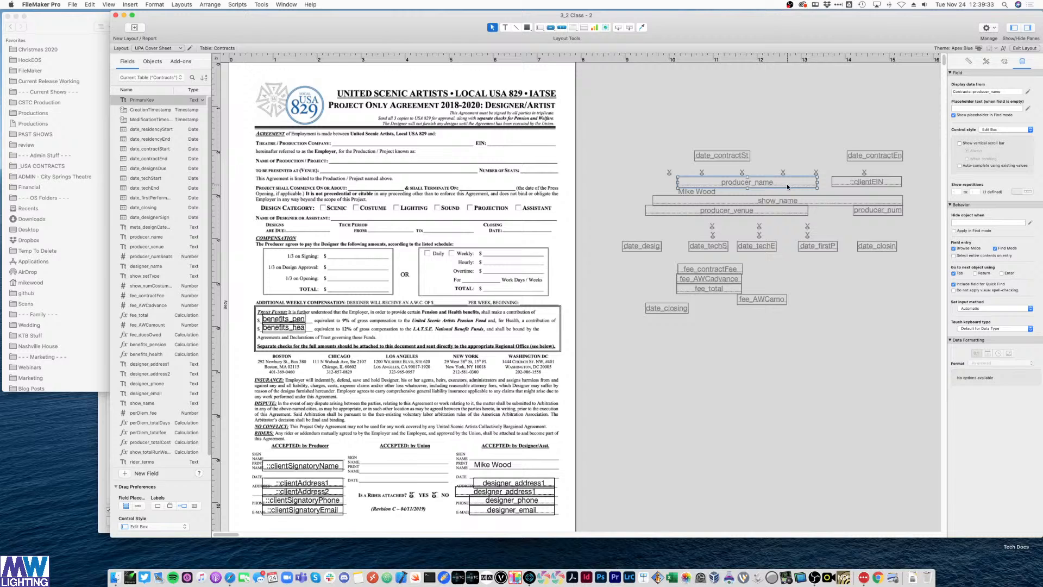
pyautogui.keyDown('shift'); pyautogui.click(843, 182); pyautogui.keyUp('shift')
pyautogui.moveTo(843, 181); pyautogui.dragTo(512, 141)
pyautogui.press('Down')
pyautogui.press('Down')
pyautogui.press('Down')
pyautogui.press('Down')
pyautogui.press('Down')
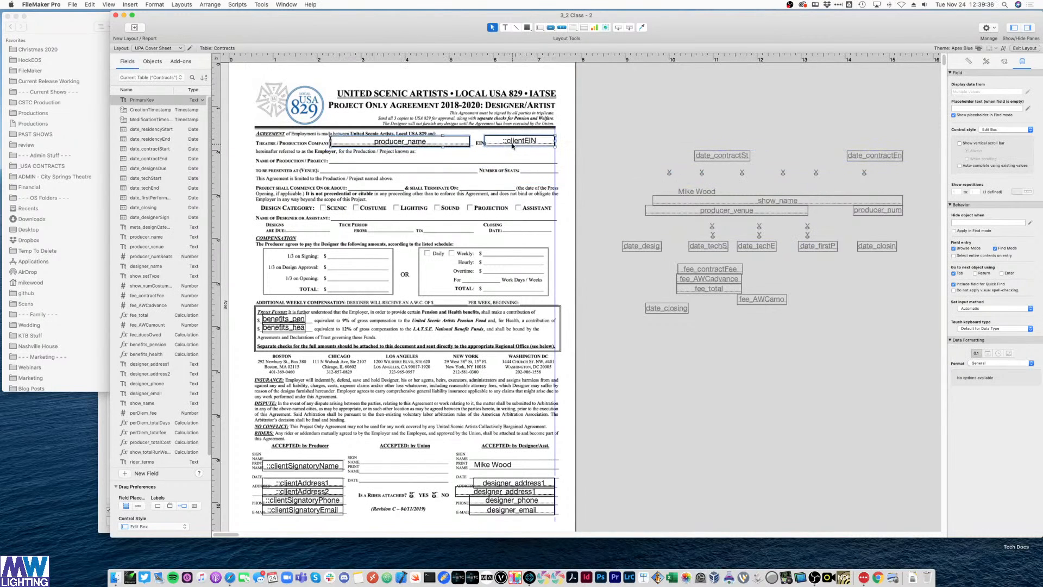
pyautogui.press('Down')
pyautogui.click(634, 126)
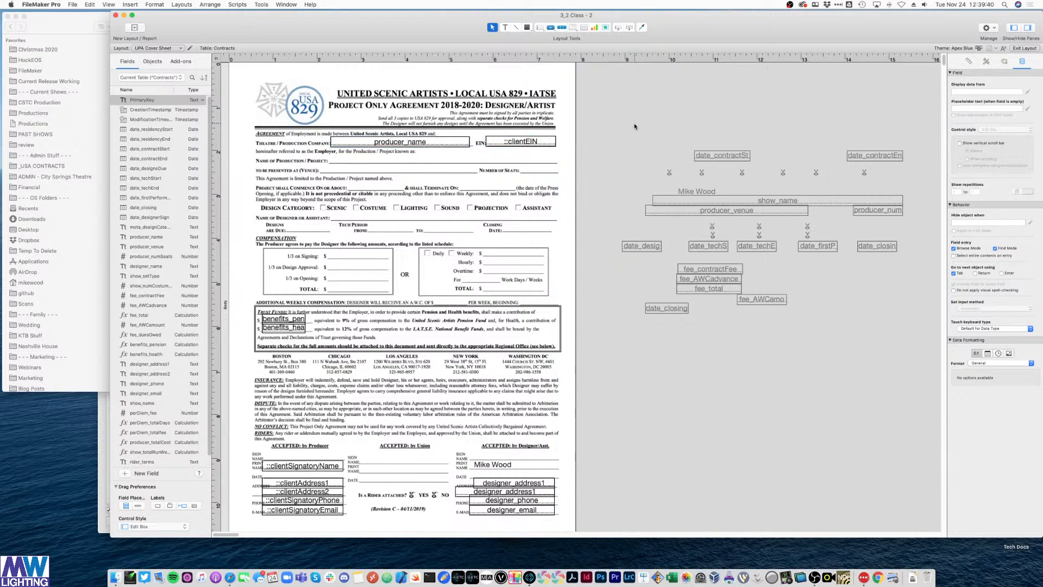
# - Fit show_name, producer_venue, number of seats and contract start date onto their matching form lines
pyautogui.moveTo(791, 204); pyautogui.dragTo(468, 164)
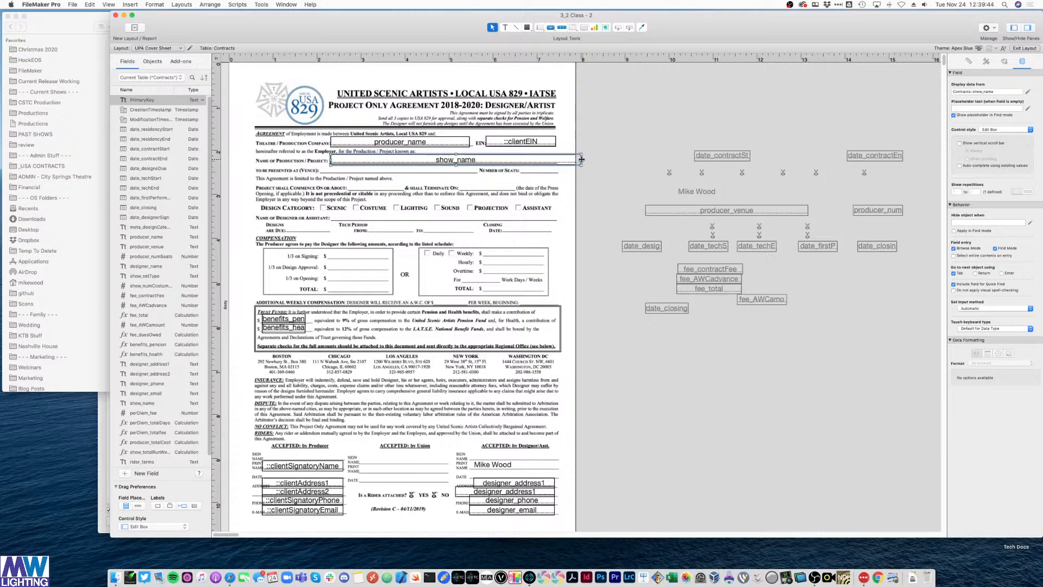
pyautogui.moveTo(582, 158); pyautogui.dragTo(556, 161)
pyautogui.click(639, 137)
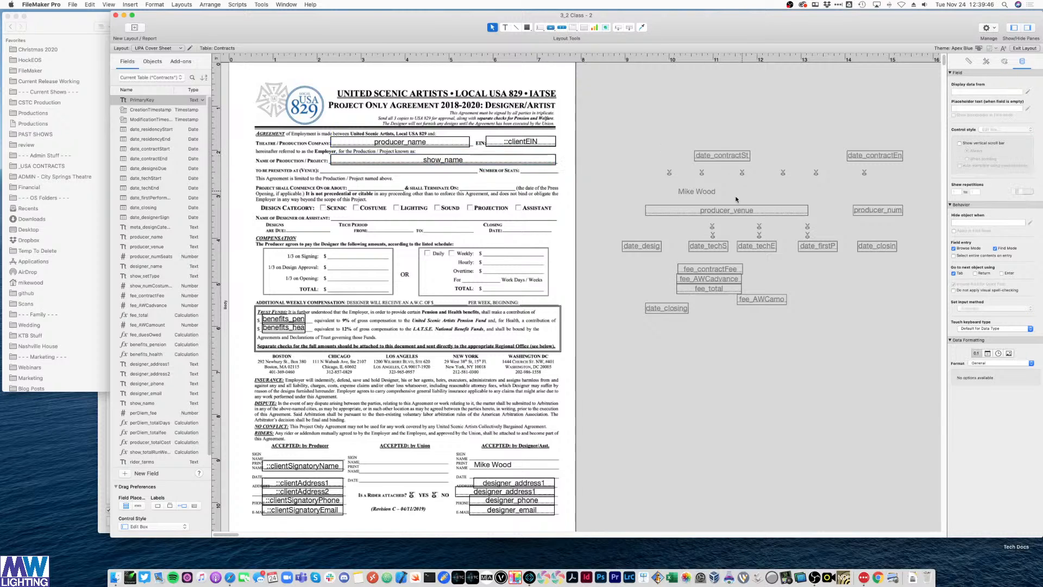
pyautogui.moveTo(720, 212); pyautogui.dragTo(411, 171)
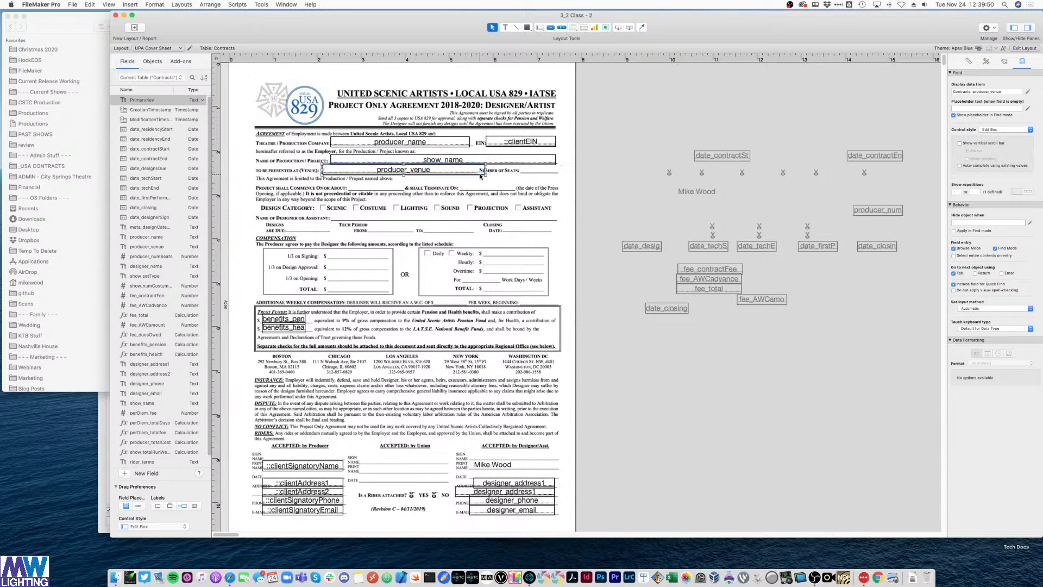
pyautogui.moveTo(481, 175); pyautogui.dragTo(471, 174)
pyautogui.click(625, 163)
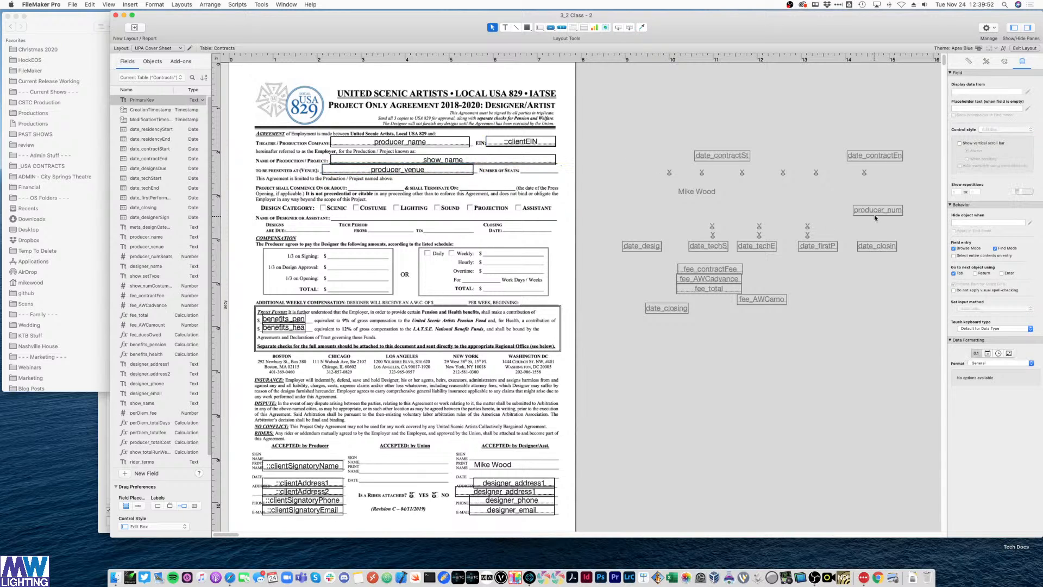
pyautogui.moveTo(875, 218); pyautogui.dragTo(557, 170)
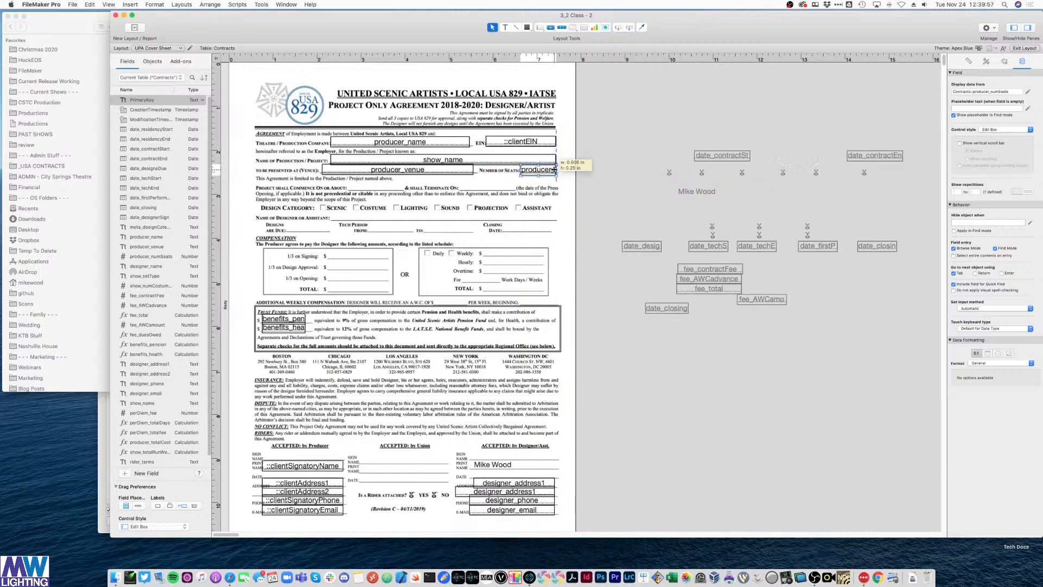
pyautogui.click(621, 159)
pyautogui.moveTo(733, 156); pyautogui.dragTo(389, 189)
pyautogui.press('Left')
pyautogui.press('Left')
pyautogui.press('Left')
pyautogui.press('Left')
pyautogui.press('Left')
pyautogui.press('Left')
pyautogui.press('Left')
# - Place date_contractEnd beside Shall Terminate On and the design category checkboxes beside their options
pyautogui.click(665, 138)
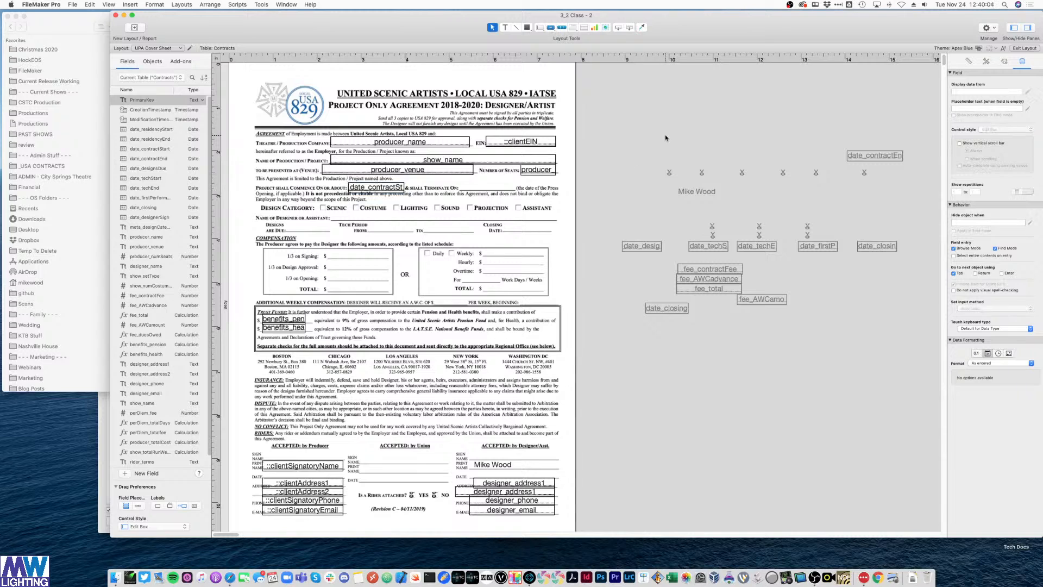
pyautogui.moveTo(868, 158); pyautogui.dragTo(494, 188)
pyautogui.click(653, 110)
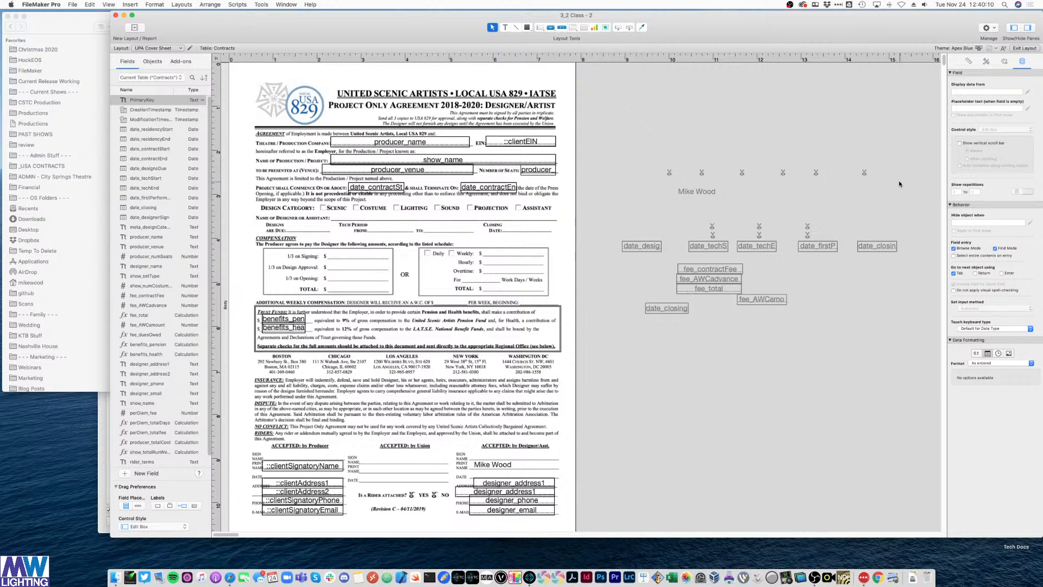
pyautogui.moveTo(900, 184); pyautogui.dragTo(626, 161)
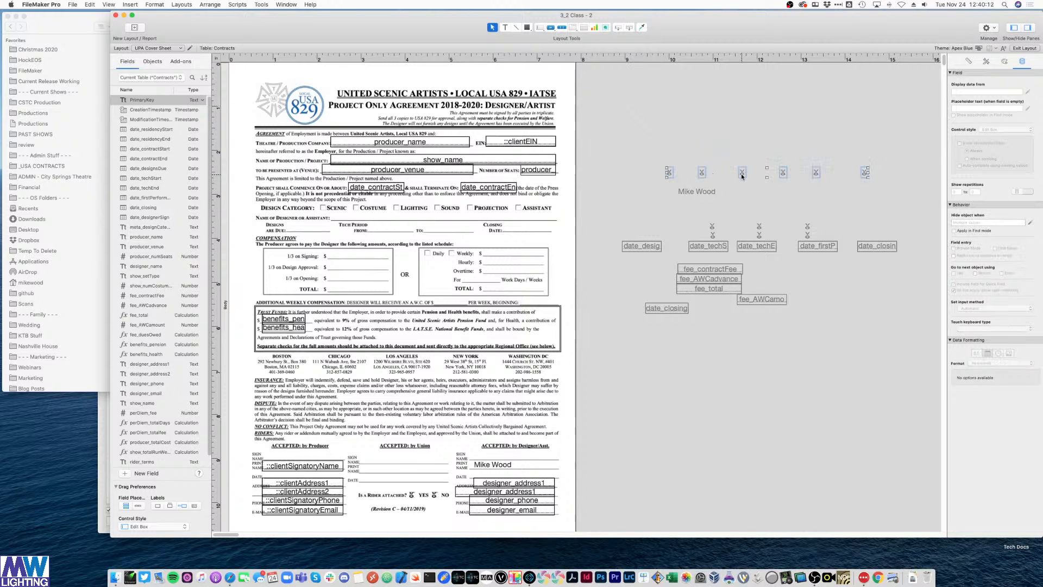
pyautogui.moveTo(742, 175); pyautogui.dragTo(394, 214)
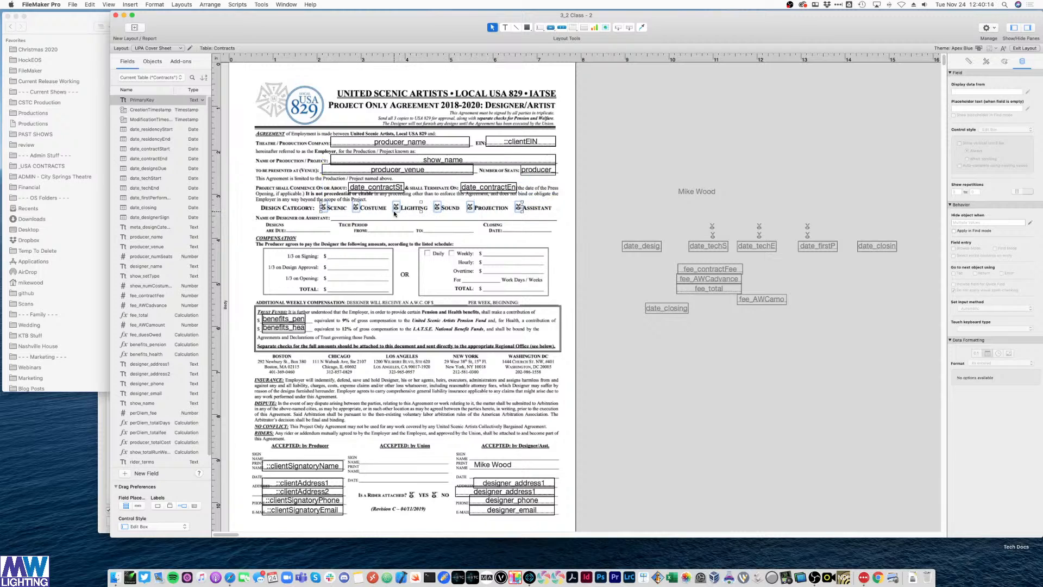
pyautogui.click(651, 167)
# - Place the designer name, date_desig, date_techS, date_techE and date_closin on their agreement lines
pyautogui.moveTo(693, 194); pyautogui.dragTo(346, 218)
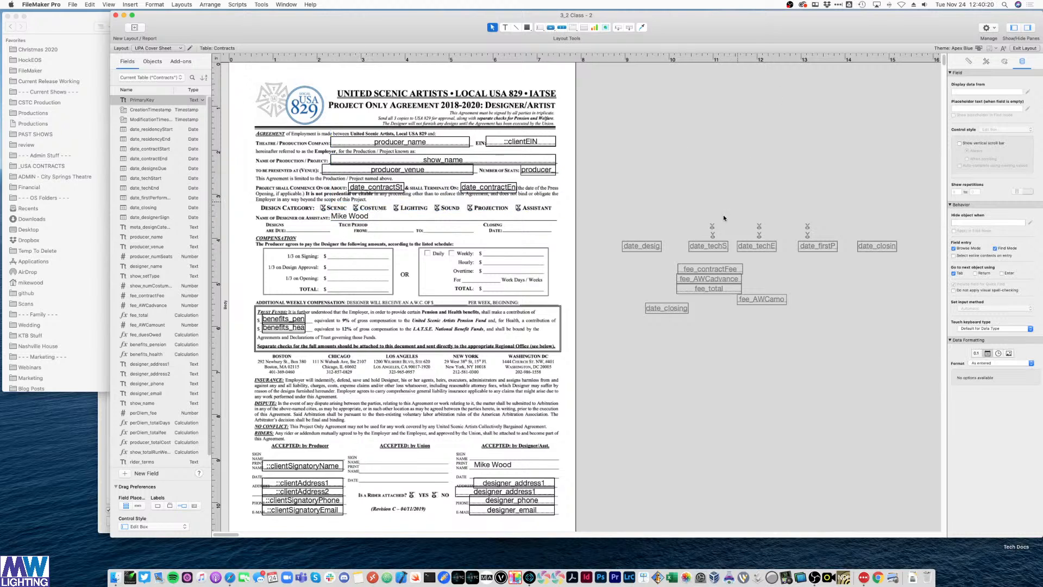
pyautogui.moveTo(630, 246); pyautogui.dragTo(290, 226)
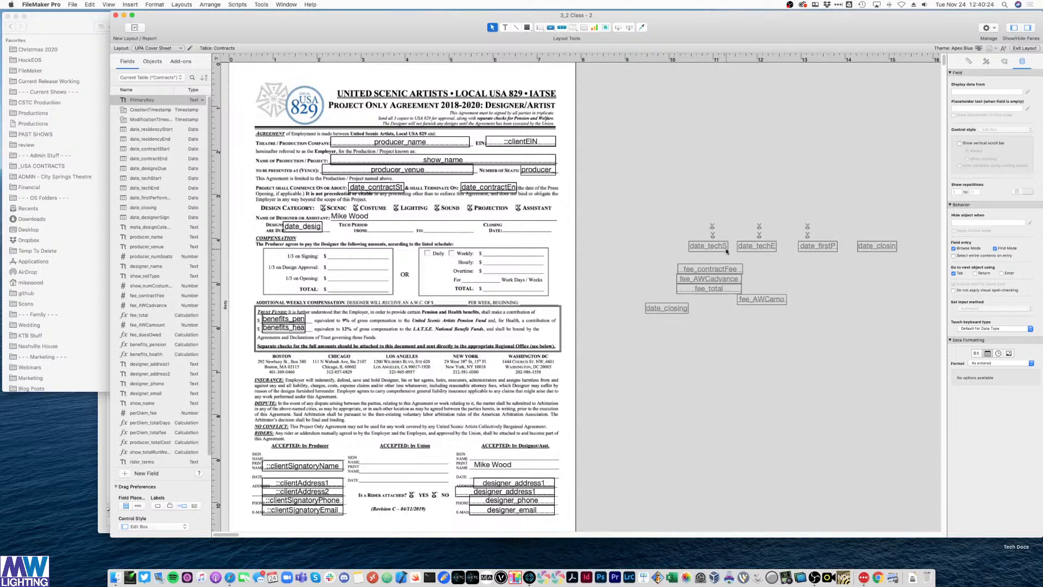
pyautogui.moveTo(726, 251); pyautogui.dragTo(407, 231)
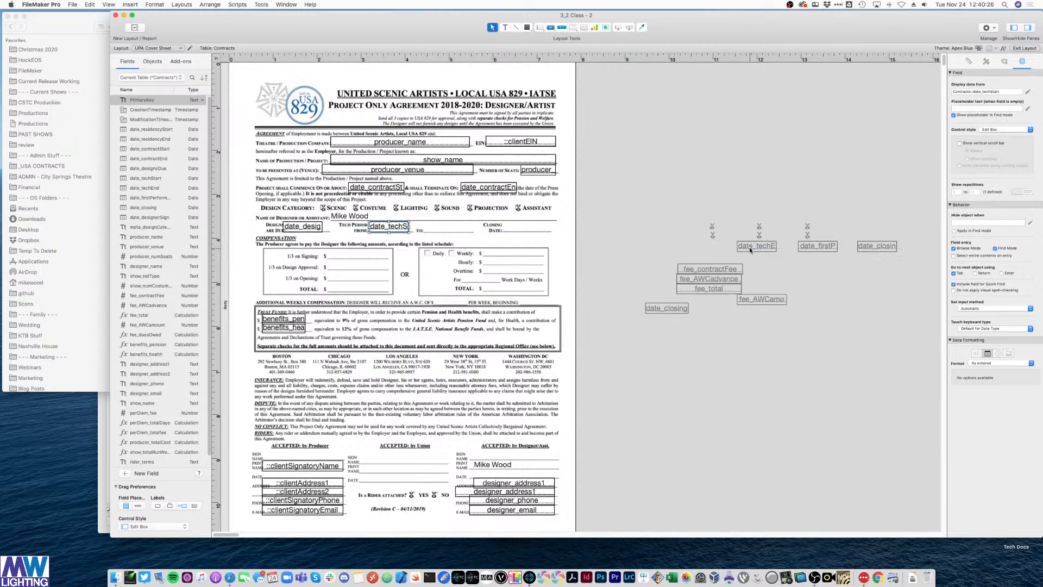
pyautogui.moveTo(751, 250); pyautogui.dragTo(437, 230)
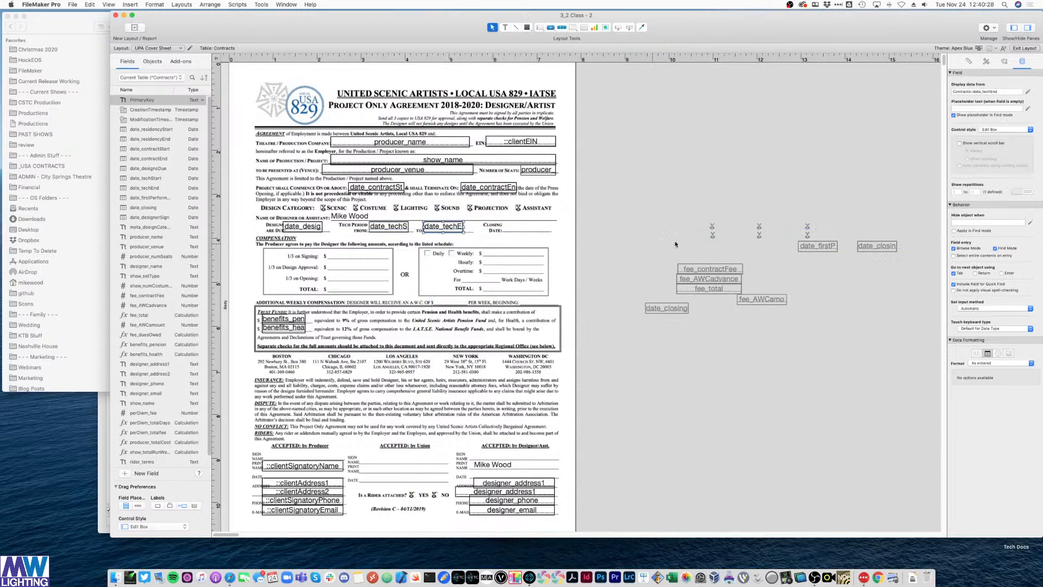
pyautogui.moveTo(877, 248); pyautogui.dragTo(520, 231)
pyautogui.keyDown('shift'); pyautogui.click(443, 227); pyautogui.keyUp('shift')
pyautogui.keyDown('shift'); pyautogui.click(389, 227); pyautogui.keyUp('shift')
# - Nudge the four date fields down together and delete the fee_AWCadvance field
pyautogui.keyDown('shift'); pyautogui.click(300, 230); pyautogui.keyUp('shift')
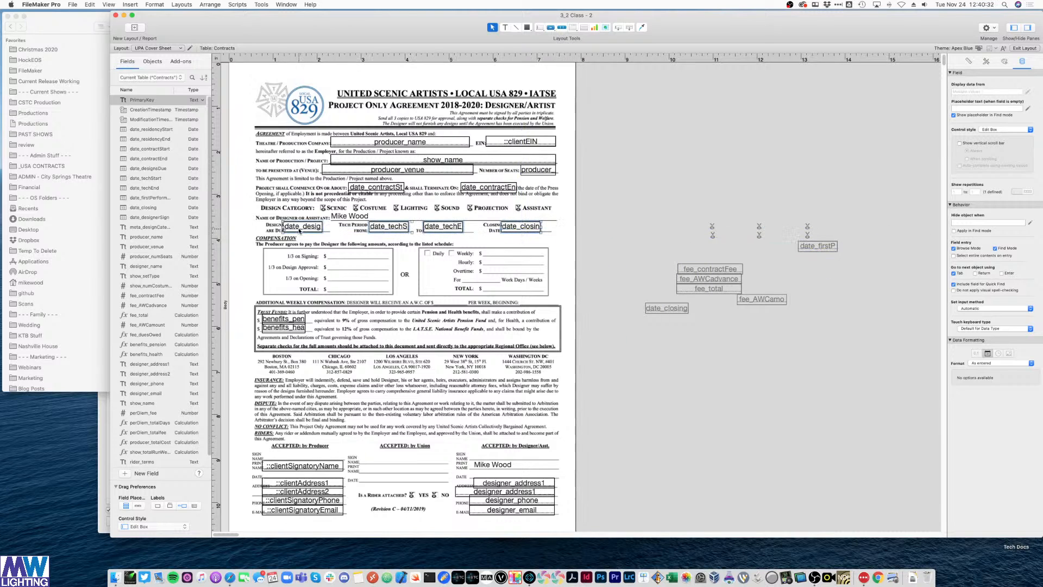
pyautogui.press('Down')
pyautogui.press('Down')
pyautogui.press('Down')
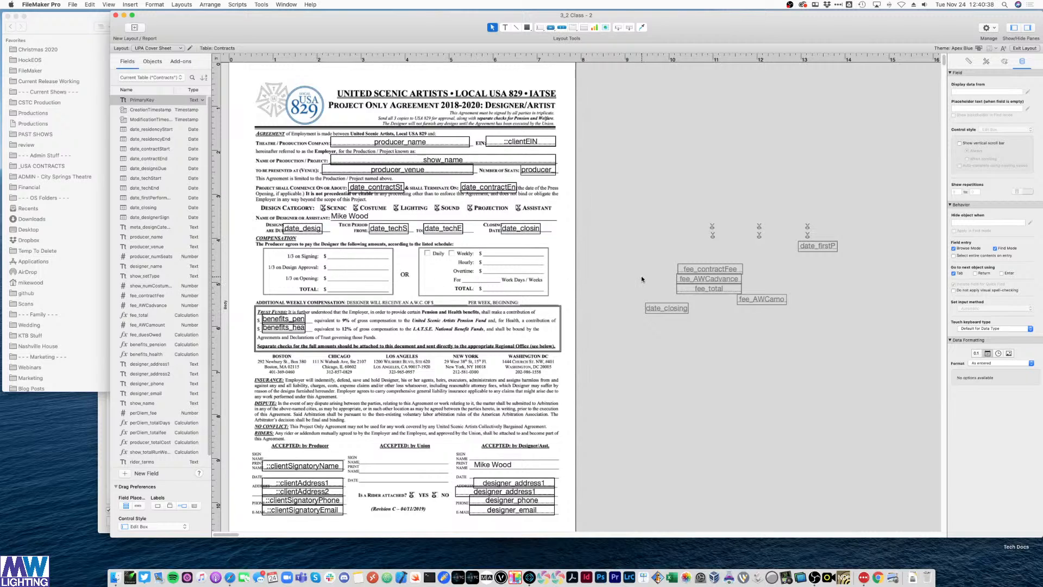
pyautogui.click(709, 284)
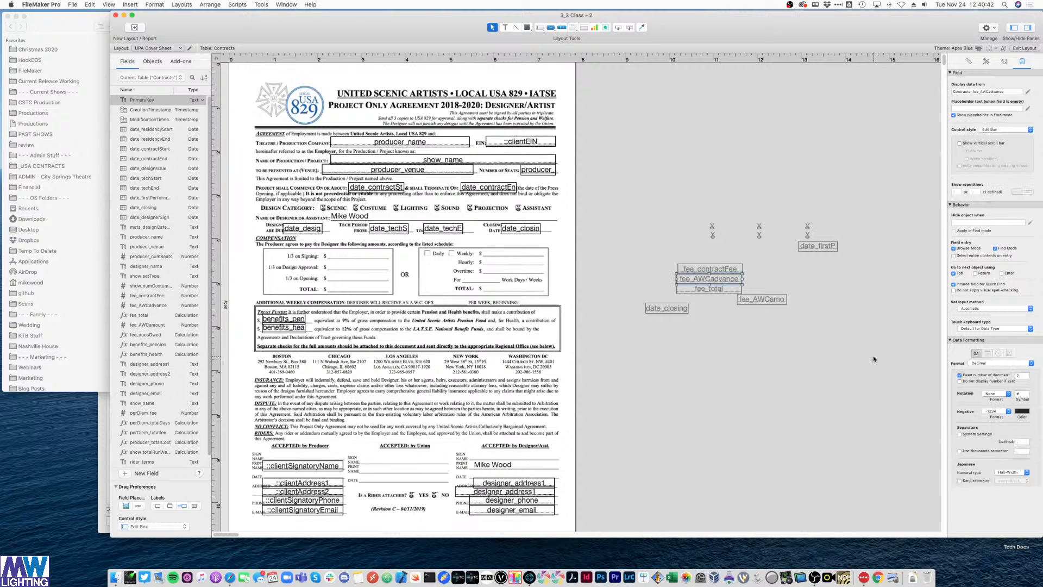
pyautogui.press('Delete')
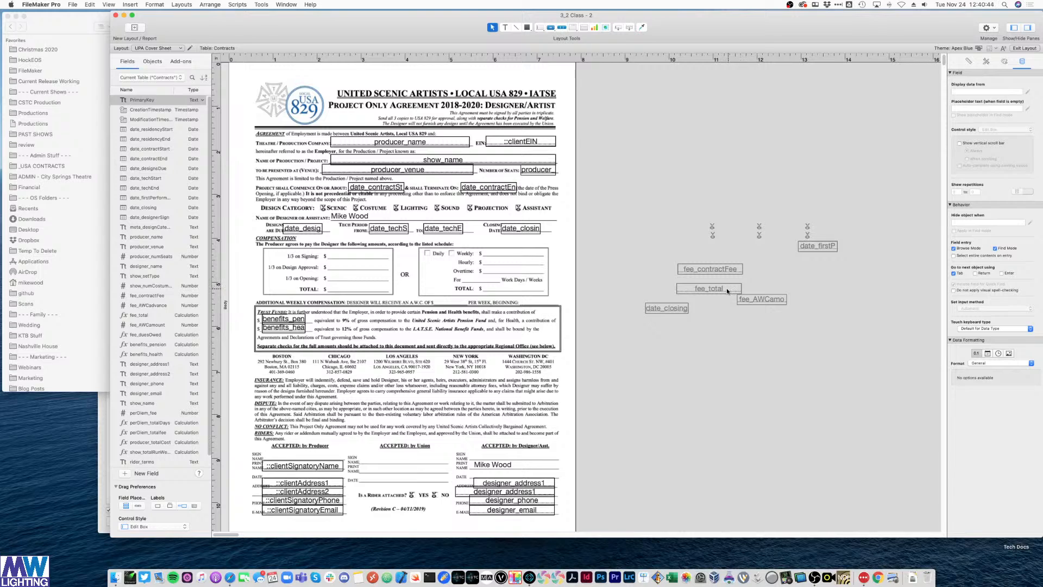
# - Position date_closing at the end of the additional weekly compensation line
pyautogui.click(671, 309)
pyautogui.press('Delete')
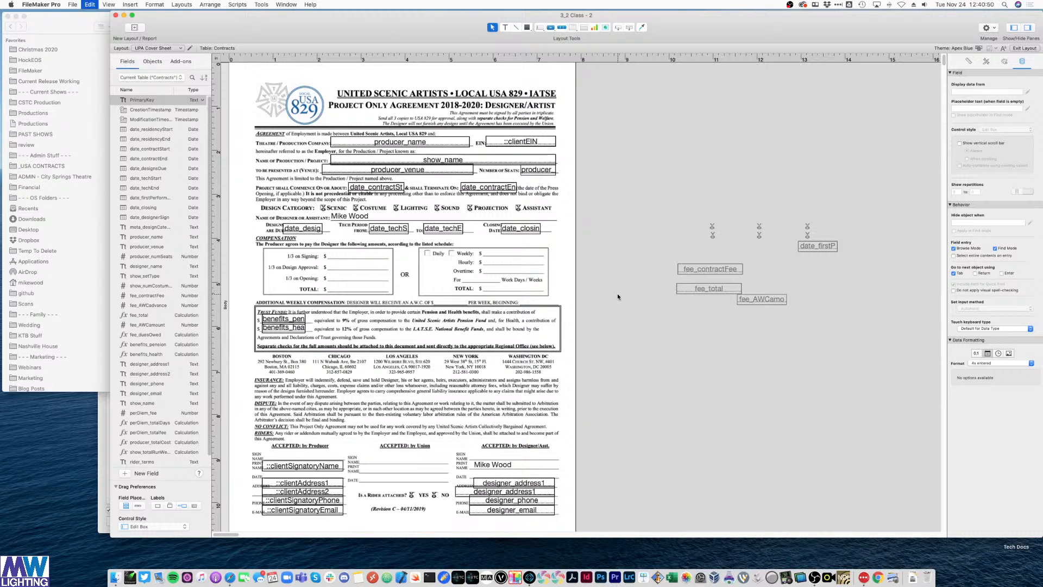
pyautogui.press('super+z')
pyautogui.moveTo(685, 310); pyautogui.dragTo(556, 307)
pyautogui.press('Down')
pyautogui.press('Right')
pyautogui.press('Right')
pyautogui.press('Right')
pyautogui.press('Right')
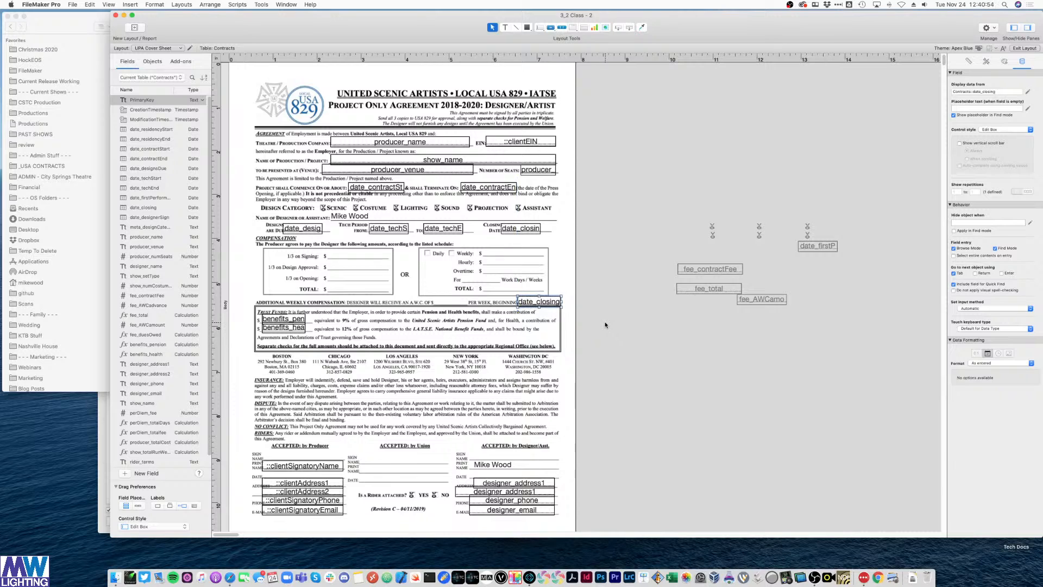
pyautogui.click(605, 324)
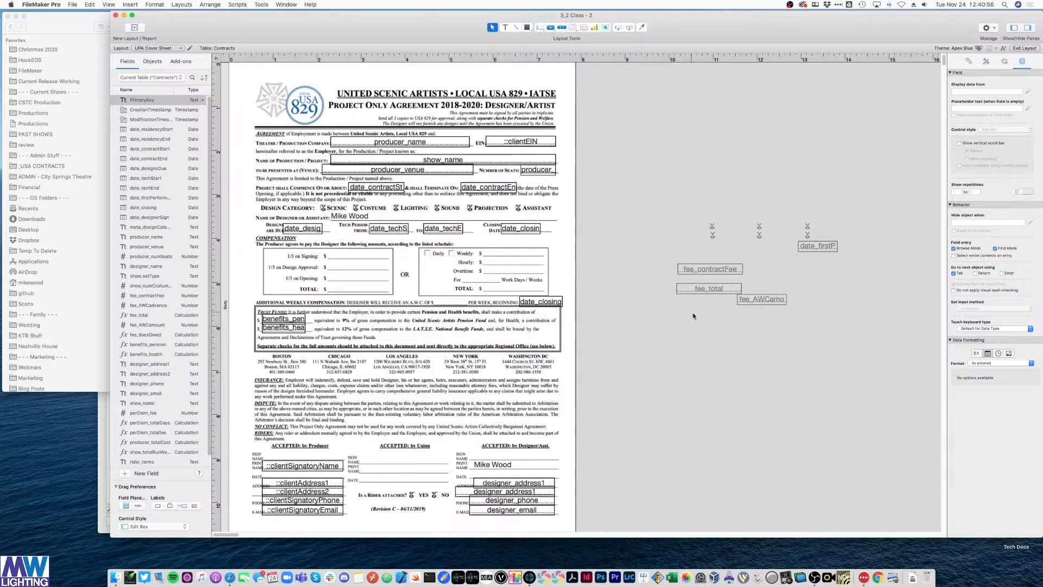
# - Move fee_AWCamount onto the weekly compensation line and delete the date_firstP field
pyautogui.moveTo(768, 300); pyautogui.dragTo(457, 303)
pyautogui.click(530, 326)
pyautogui.click(787, 368)
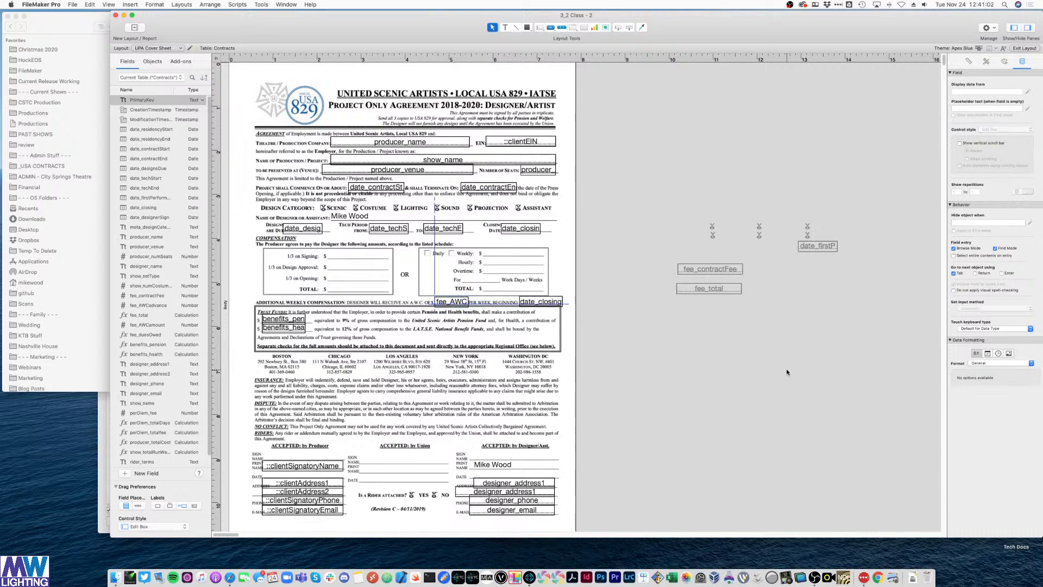
pyautogui.click(814, 249)
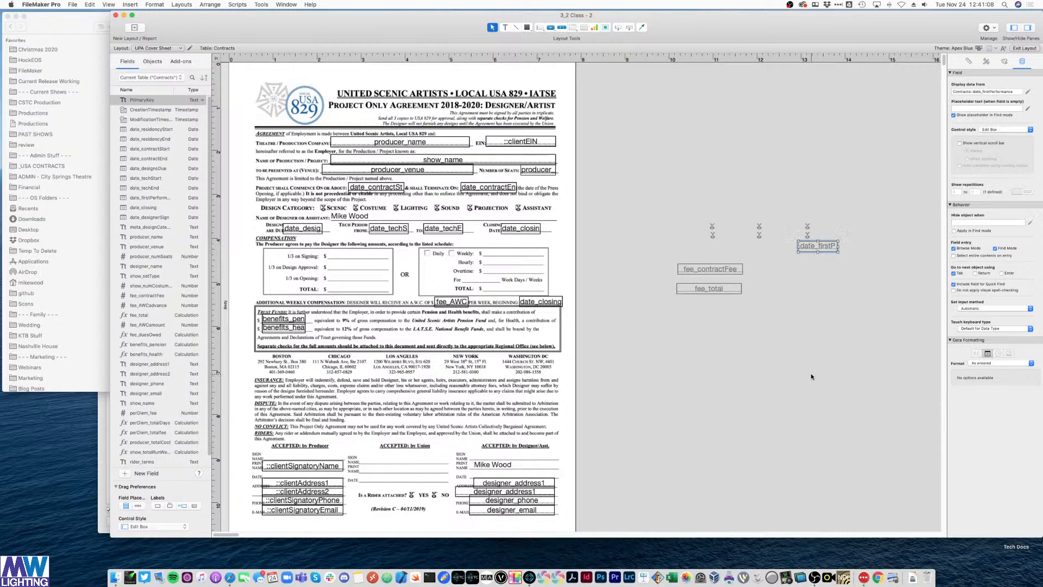
pyautogui.press('Delete')
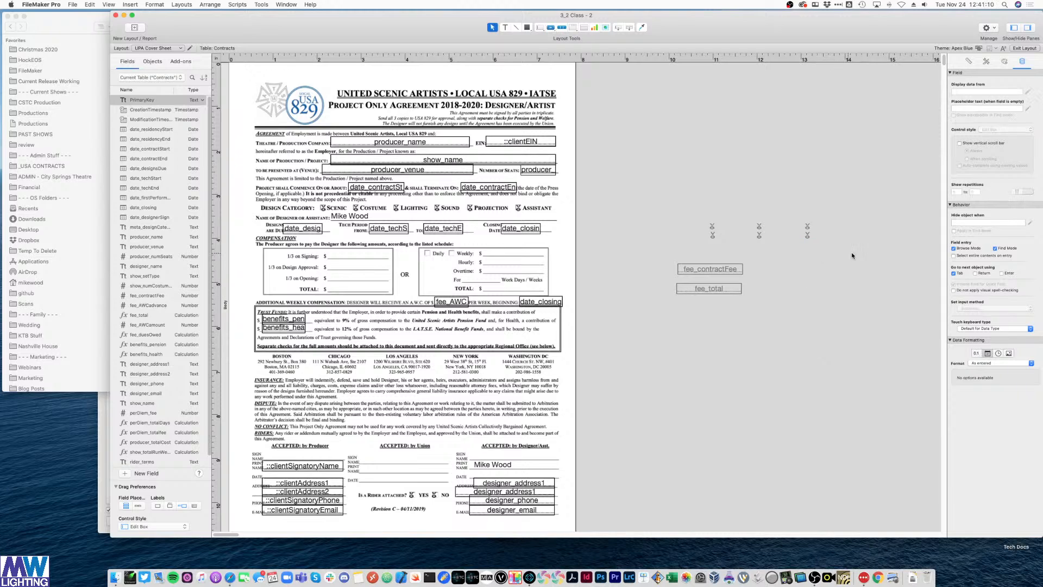
pyautogui.moveTo(856, 247); pyautogui.dragTo(679, 216)
# - Place fee_total on the left and right compensation TOTAL lines, keeping fee_total as the displayed field
pyautogui.click(716, 267)
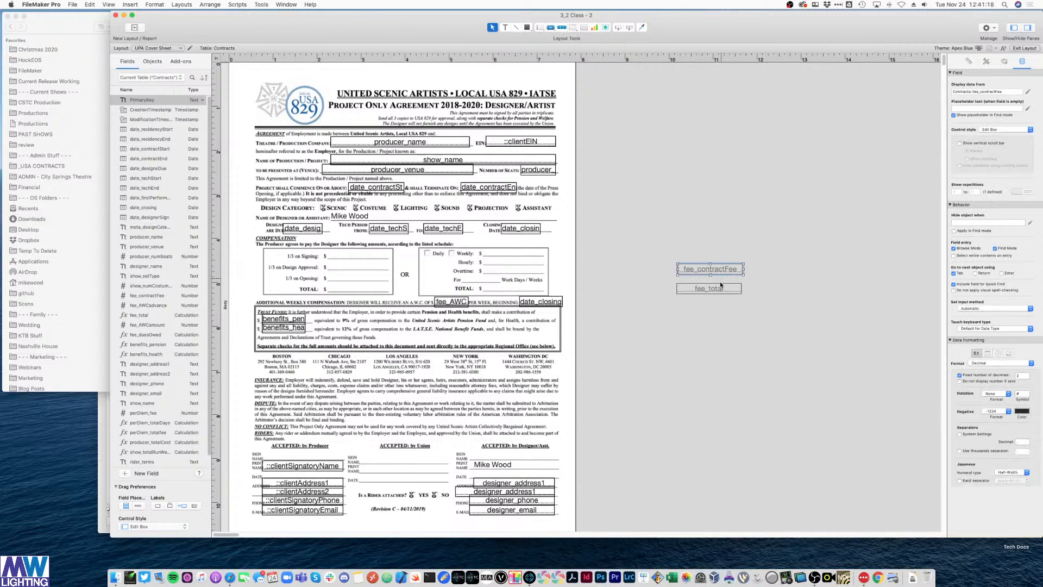
pyautogui.click(722, 289)
pyautogui.moveTo(723, 292); pyautogui.dragTo(384, 288)
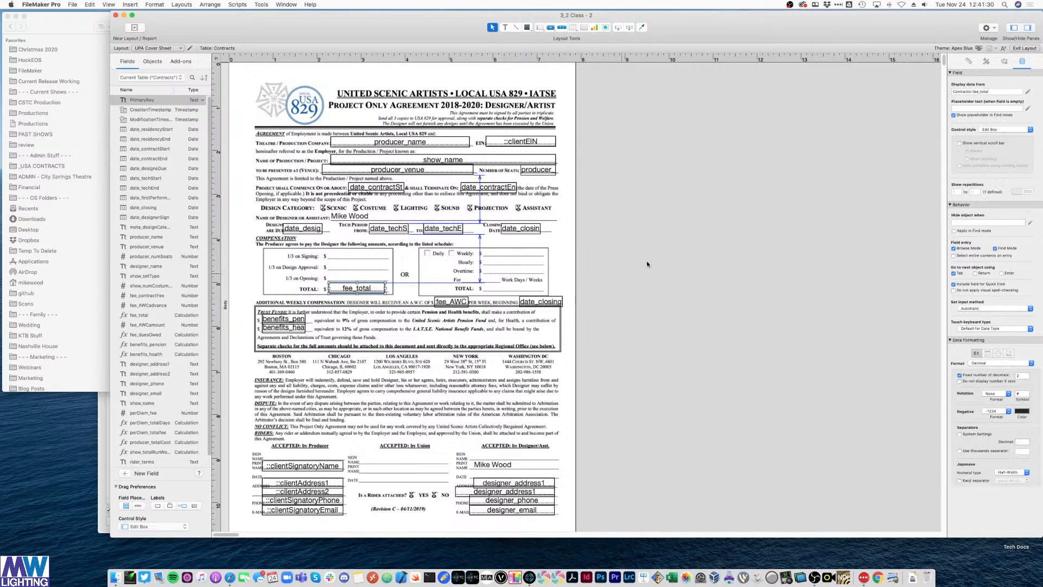
pyautogui.click(703, 236)
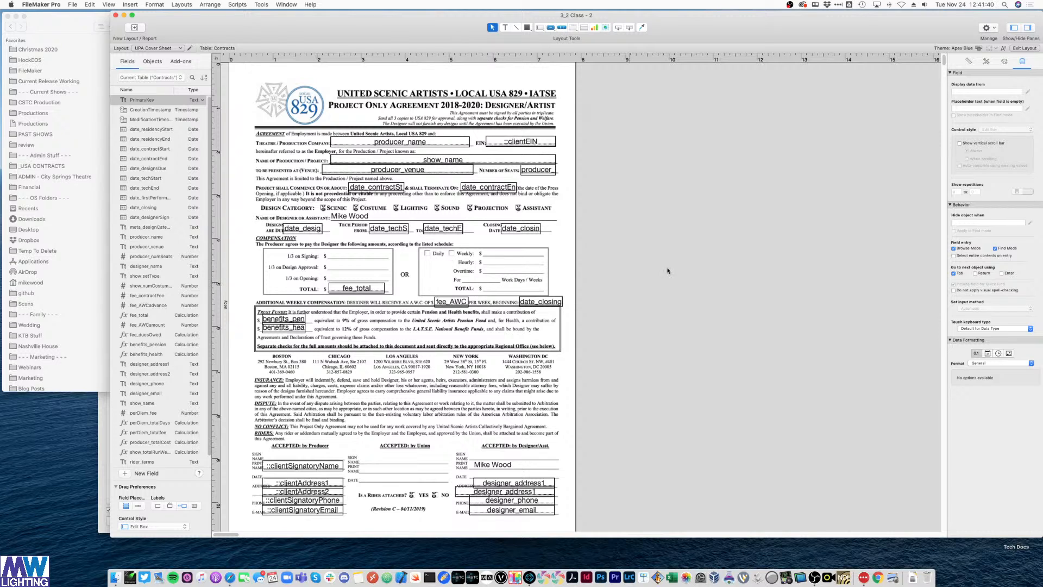
pyautogui.click(362, 291)
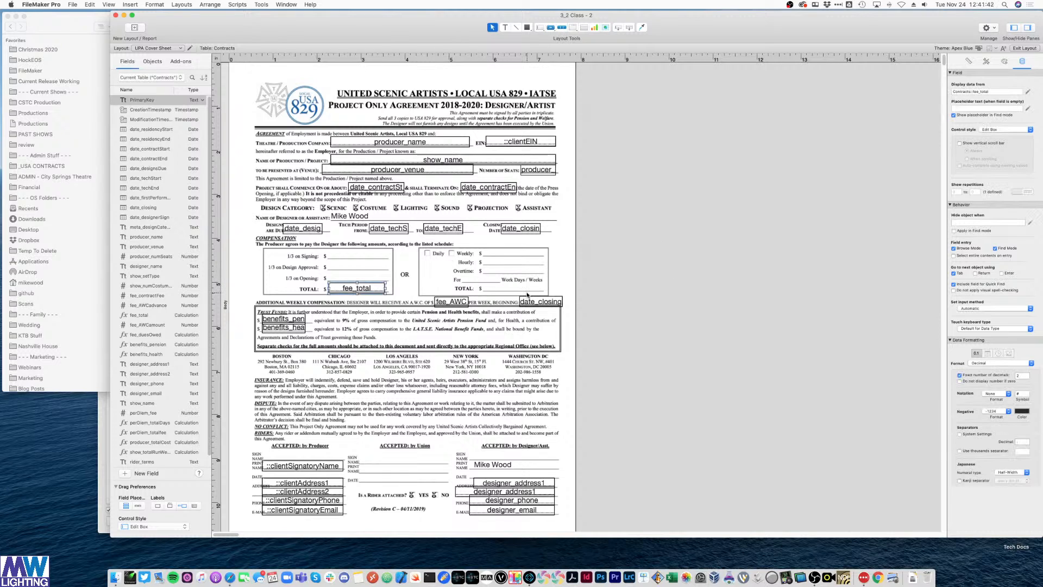
pyautogui.moveTo(359, 288); pyautogui.dragTo(519, 293)
pyautogui.click(608, 287)
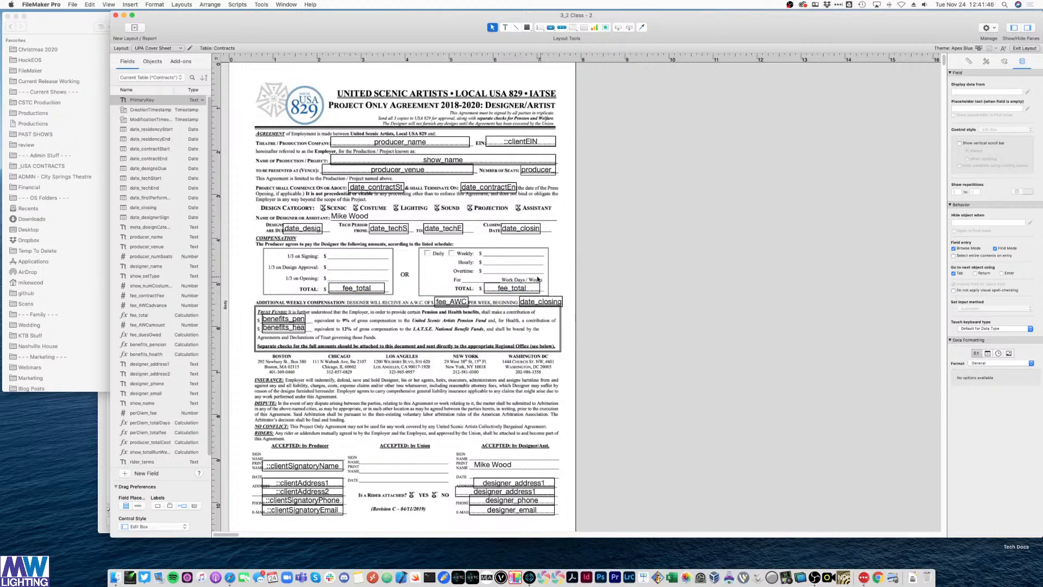
pyautogui.click(513, 296)
pyautogui.click(732, 288)
pyautogui.doubleClick(511, 288)
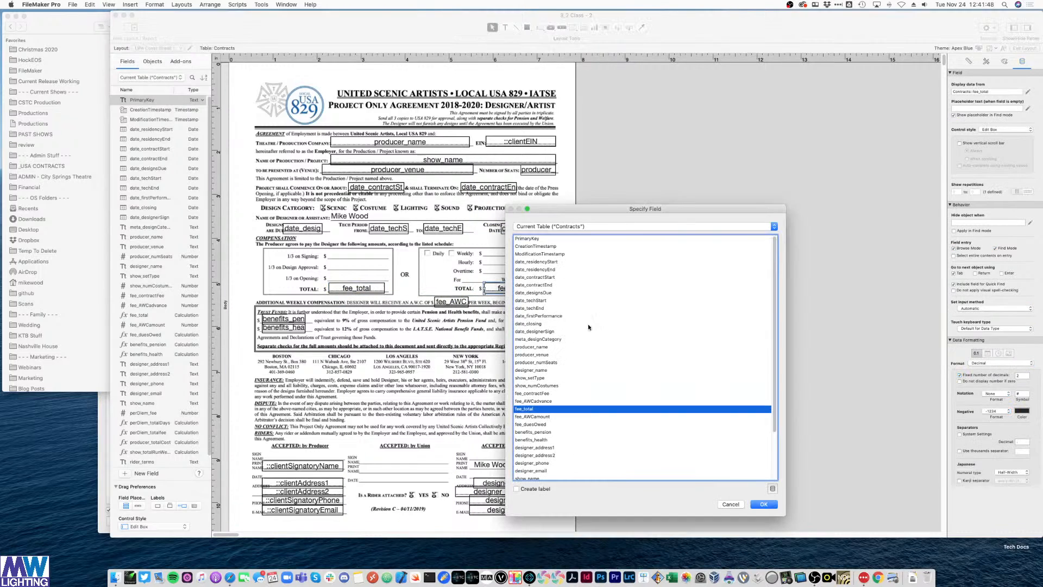
pyautogui.doubleClick(532, 409)
pyautogui.click(723, 216)
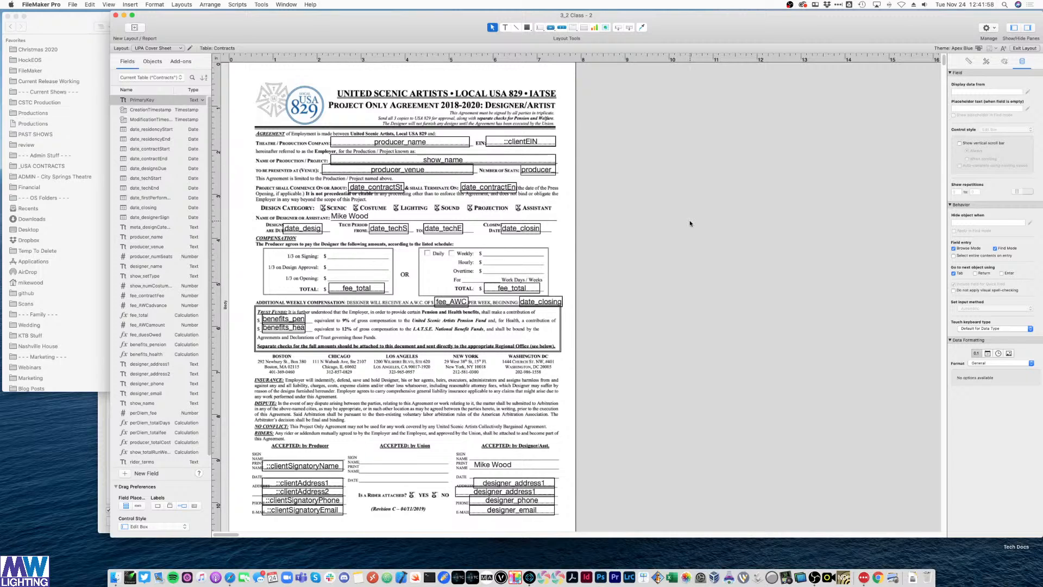
# - Create a new Calculation field named fee_poa_third in Manage Database
pyautogui.press('super+shift+d')
pyautogui.moveTo(647, 80); pyautogui.dragTo(854, 112)
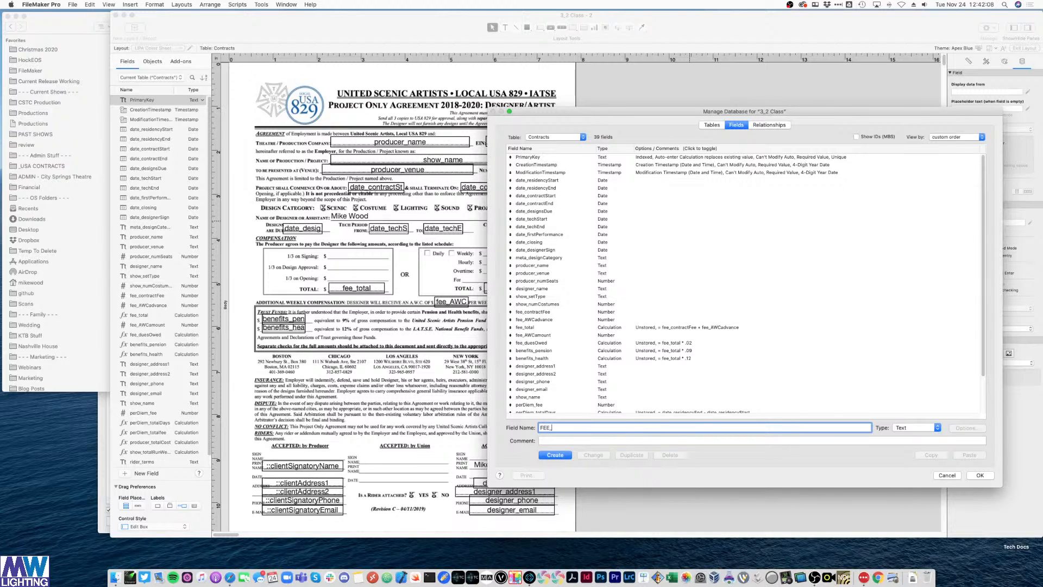
pyautogui.press('BackSpace')
pyautogui.press('BackSpace')
pyautogui.press('BackSpace')
pyautogui.write('fee_poa')
pyautogui.click(918, 427)
pyautogui.click(913, 478)
pyautogui.press('Return')
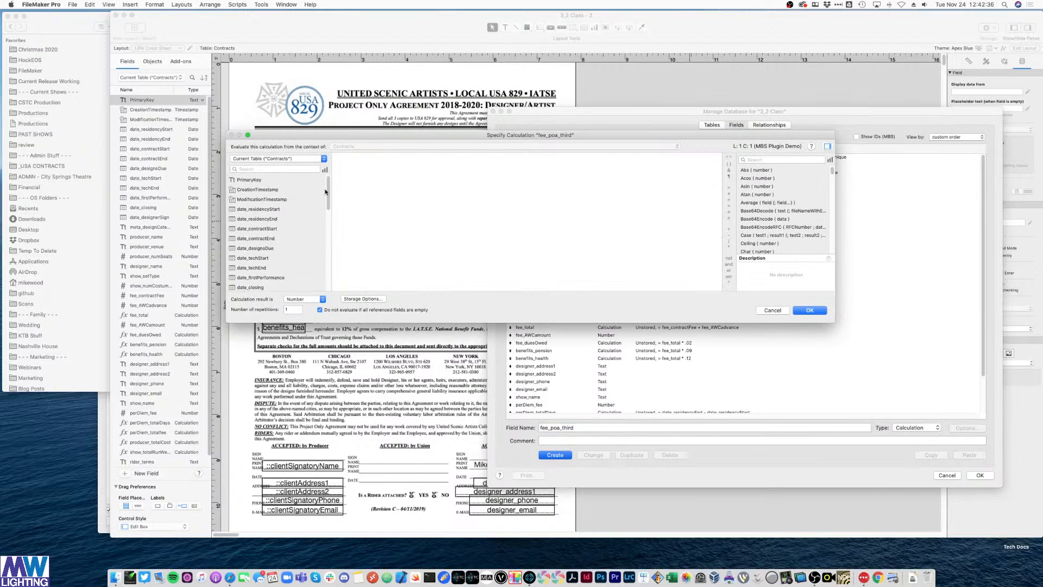
# - Set its formula to fee_total/3, review storage options, and save the field definitions
pyautogui.scroll(-10, 287, 233)
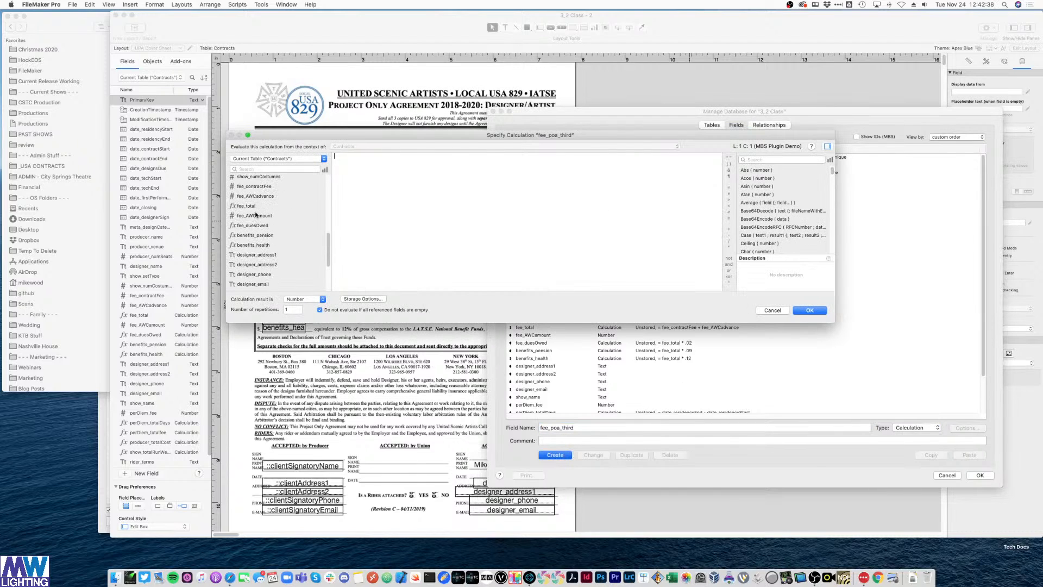
pyautogui.doubleClick(242, 205)
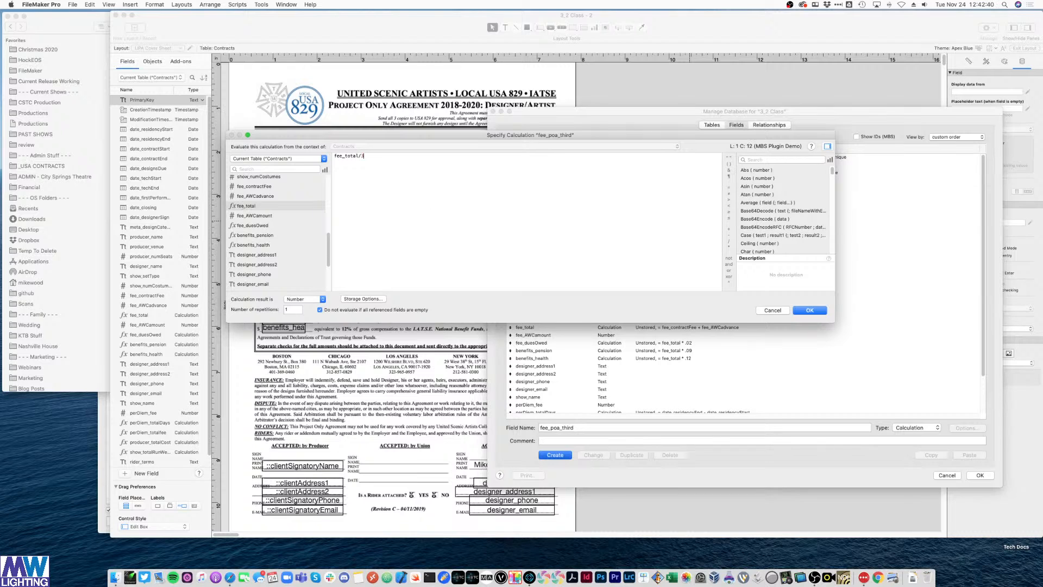
pyautogui.click(810, 314)
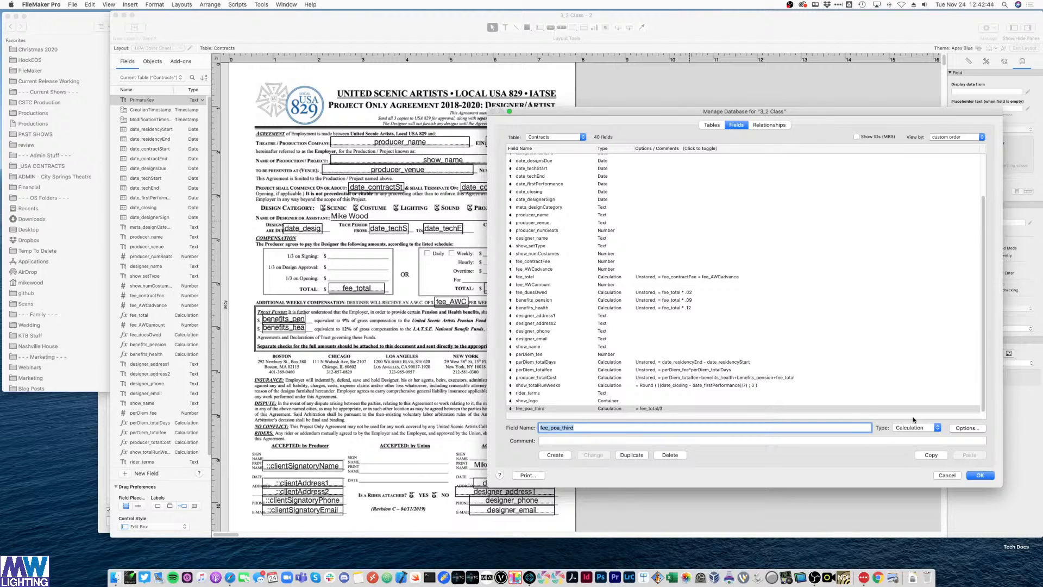
pyautogui.click(967, 427)
pyautogui.click(362, 299)
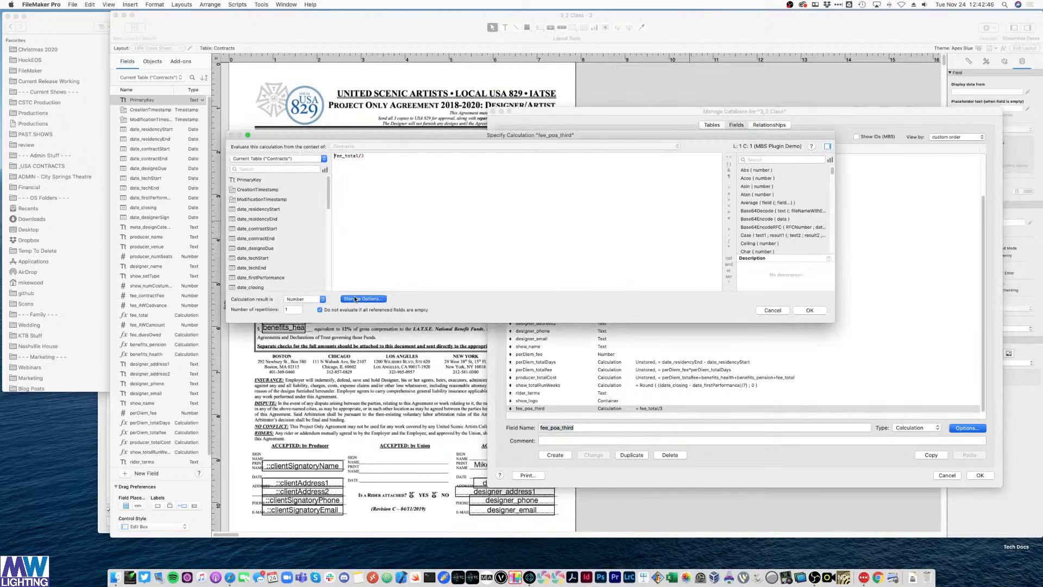
pyautogui.click(594, 255)
pyautogui.click(808, 311)
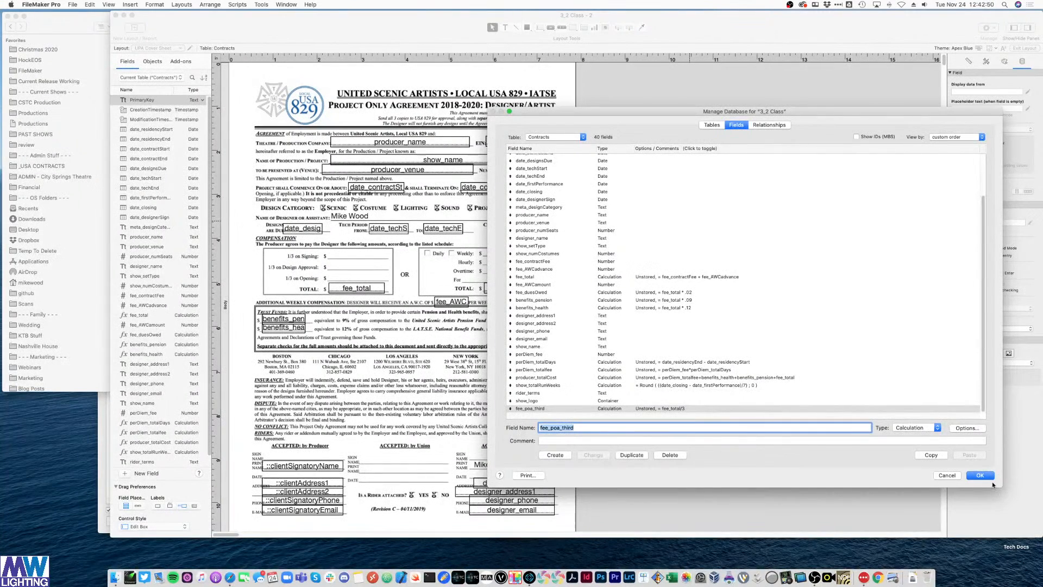
pyautogui.click(981, 476)
pyautogui.click(361, 286)
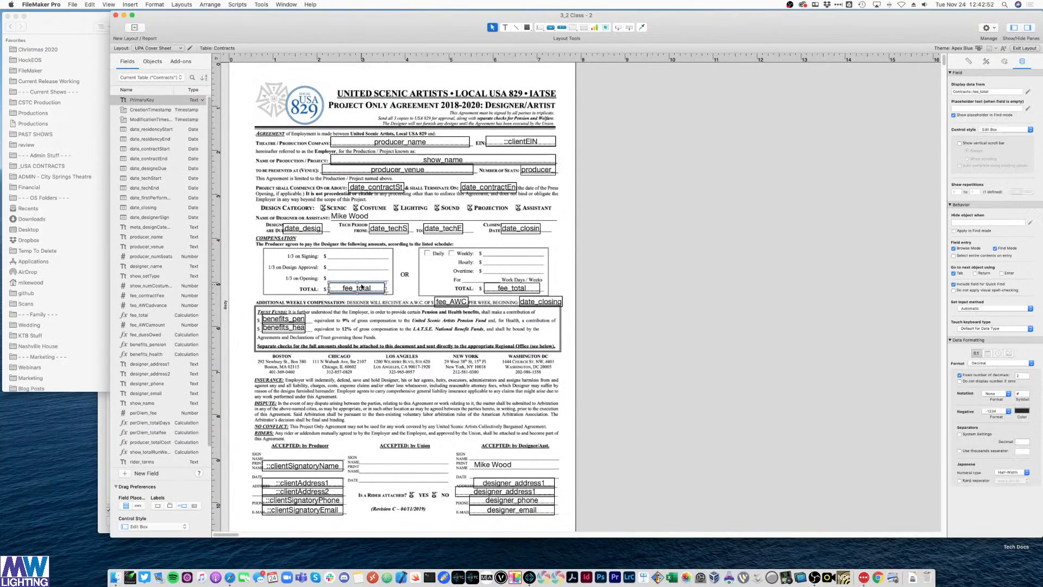
# - Copy fee_total onto the 1/3 on Signing line and make it show fee_poa_third
pyautogui.moveTo(361, 286); pyautogui.dragTo(364, 256)
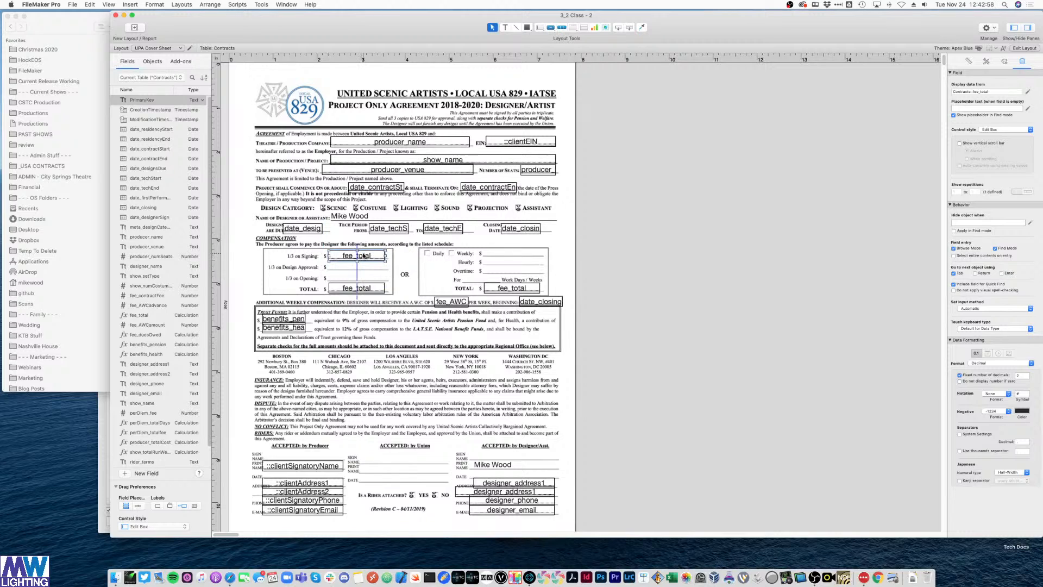
pyautogui.doubleClick(364, 256)
pyautogui.scroll(-5, 541, 419)
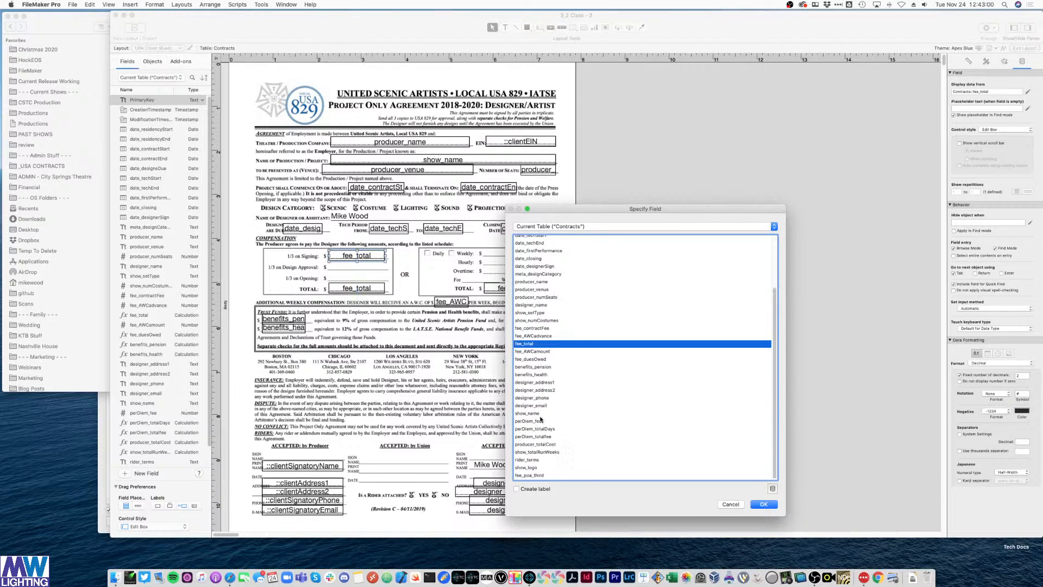
pyautogui.doubleClick(530, 474)
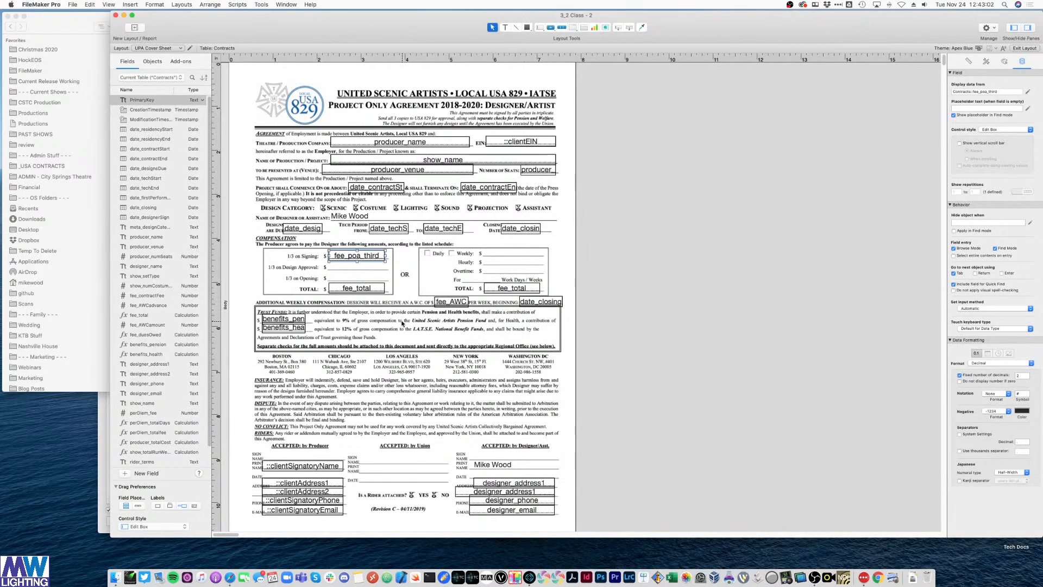
# - Duplicate it onto the 1/3 on Design Approval line, aligned and showing fee_poa_third
pyautogui.press('super+d')
pyautogui.moveTo(371, 265); pyautogui.dragTo(369, 269)
pyautogui.click(729, 285)
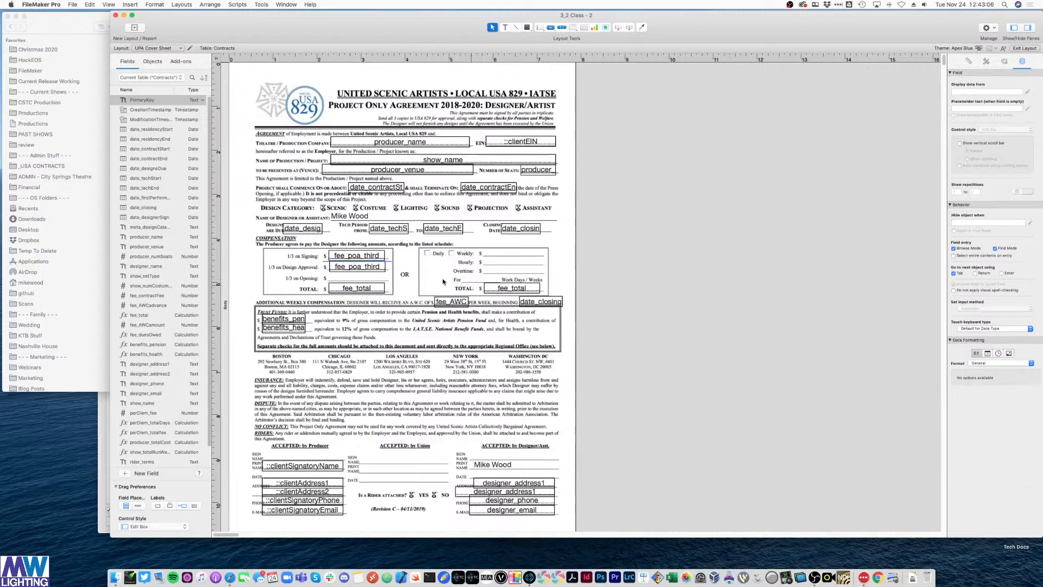
pyautogui.click(372, 267)
pyautogui.press('Left')
pyautogui.press('Left')
pyautogui.press('Left')
pyautogui.doubleClick(356, 267)
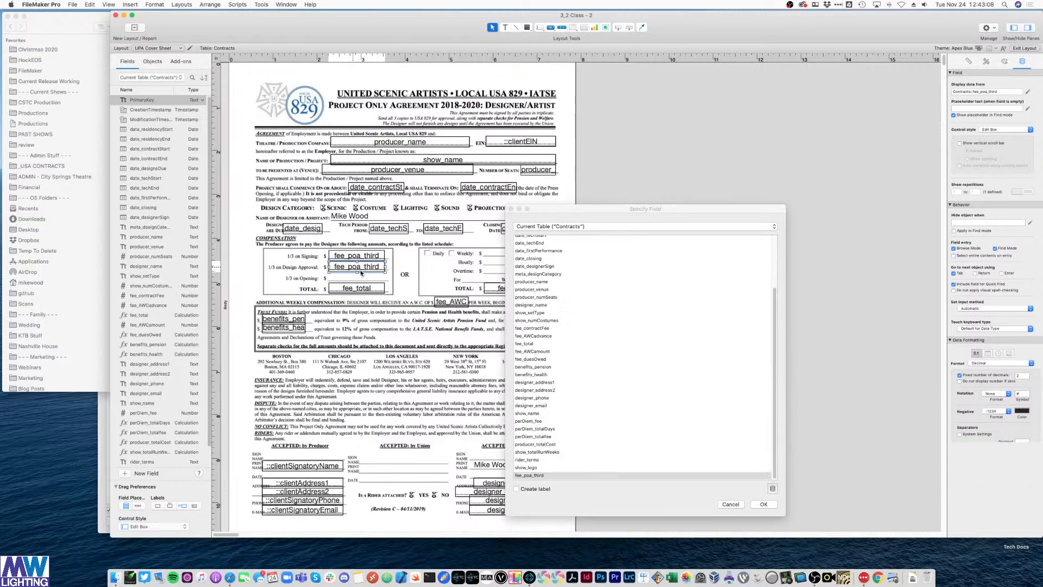
pyautogui.doubleClick(540, 475)
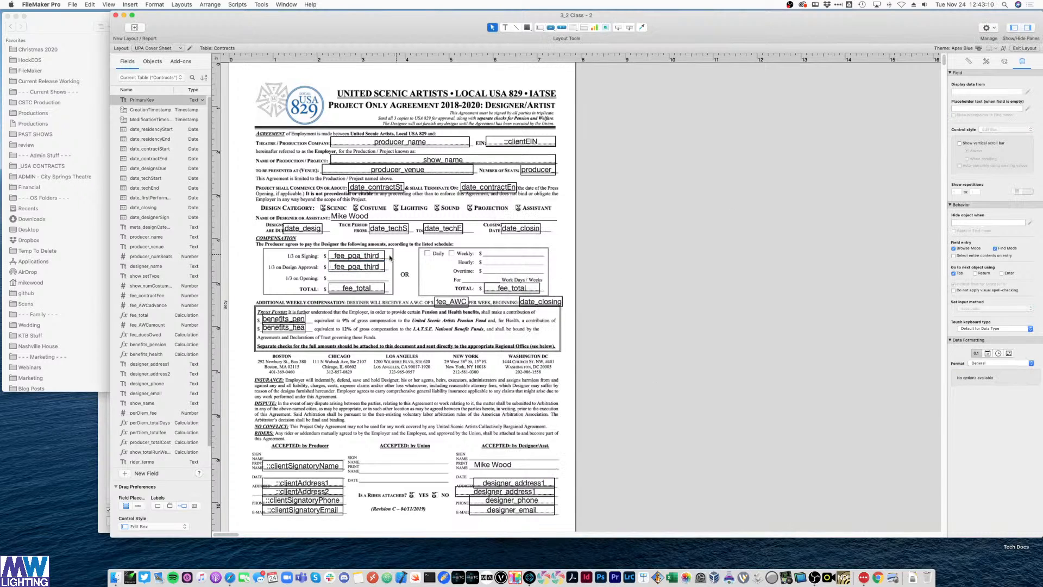
# - Paste another fee_poa_third copy onto the 1/3 on Opening line and preview the record data
pyautogui.press('super+c')
pyautogui.press('super+v')
pyautogui.moveTo(358, 267); pyautogui.dragTo(371, 279)
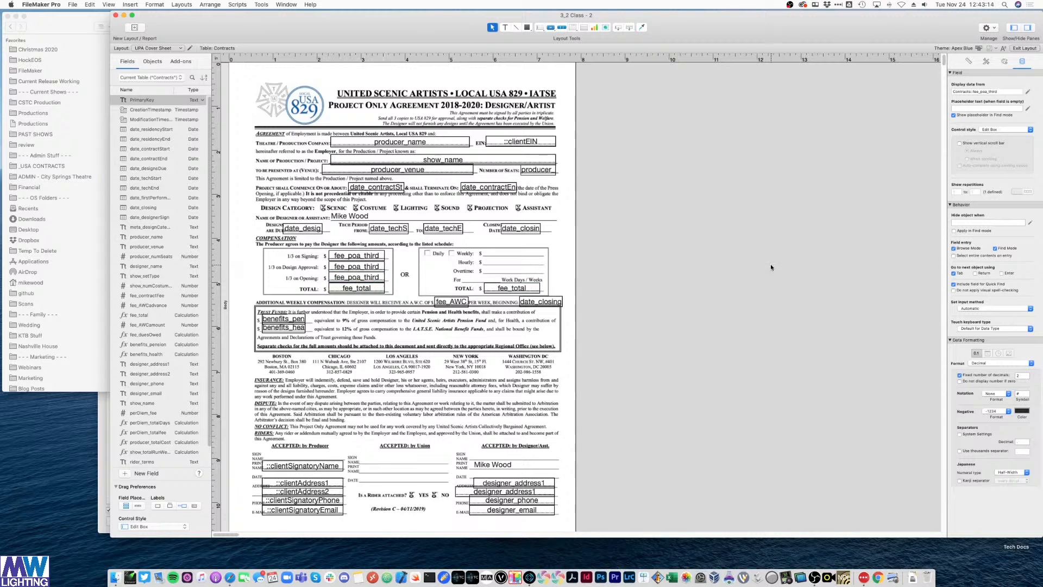
pyautogui.doubleClick(383, 282)
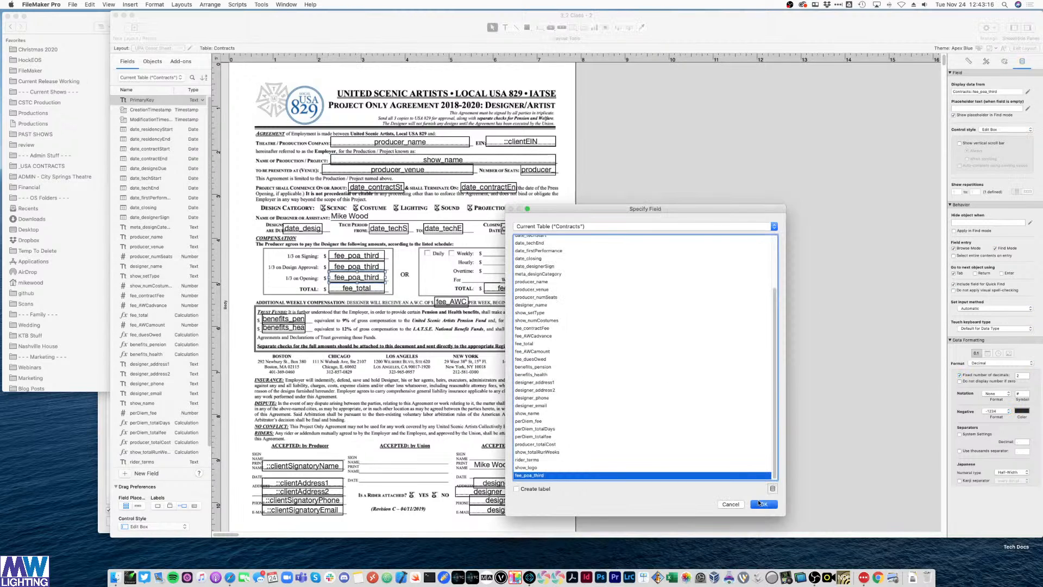
pyautogui.click(761, 504)
pyautogui.press('super+b')
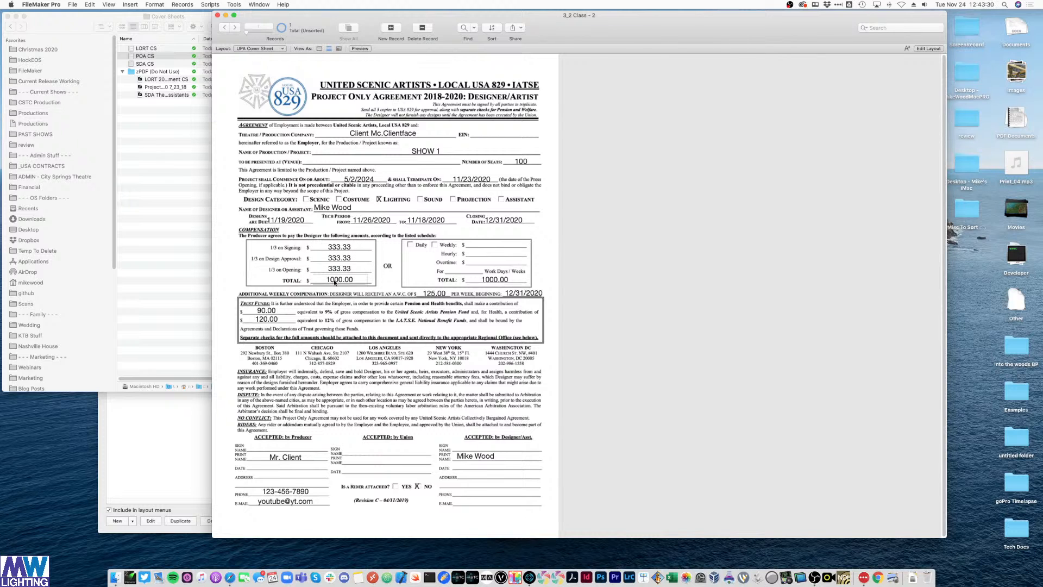
# - Return to Layout mode after checking each third reads 333.33 of the 1000.00 total
pyautogui.press('super+l')
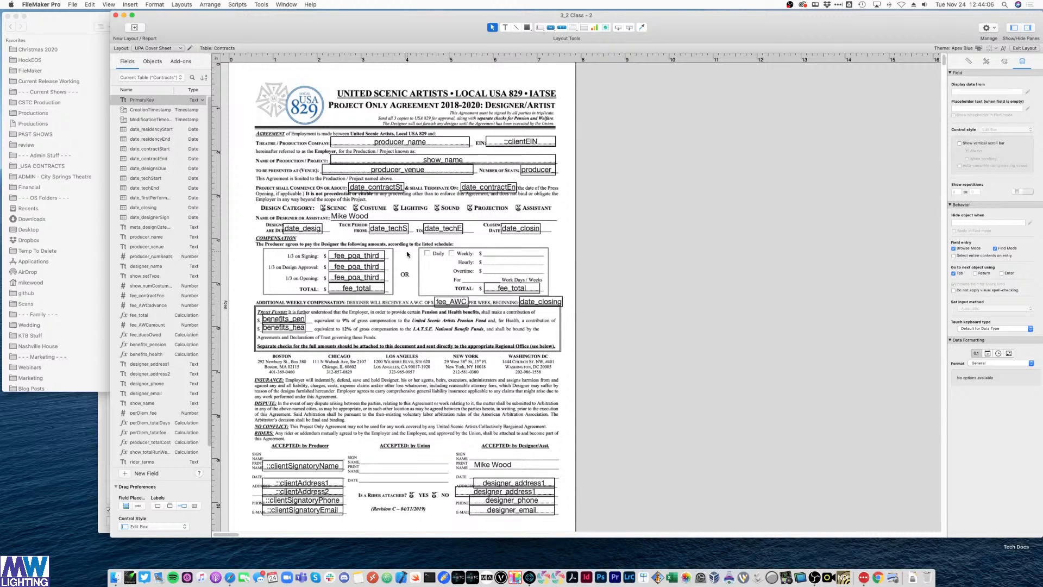
# - Define meta_paymentSchedule as a new Text field in Contracts, bringing it to 41 fields
pyautogui.press('super+shift+d')
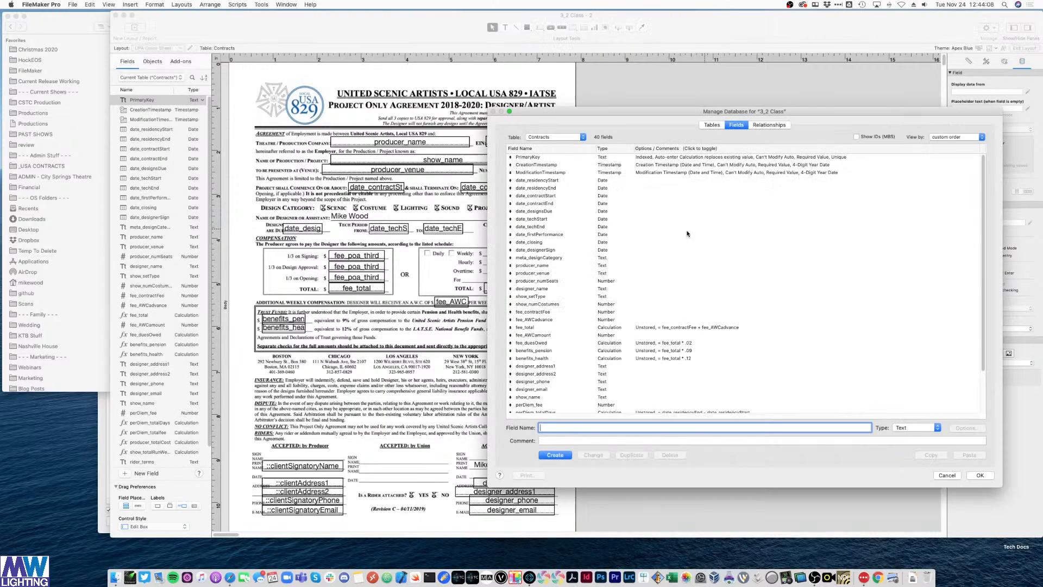
pyautogui.scroll(-3, 591, 407)
pyautogui.write('meta')
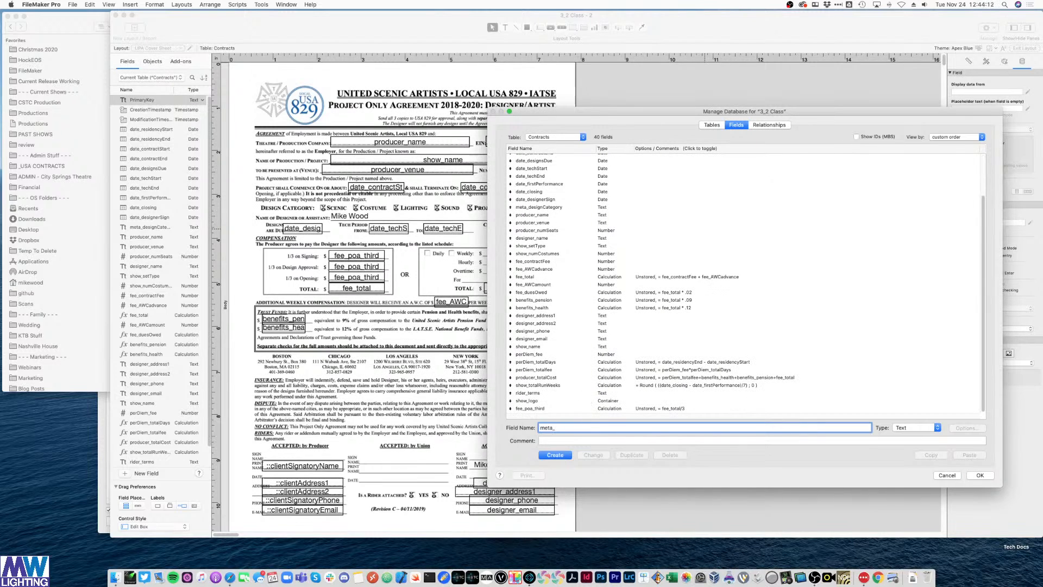
pyautogui.write('_paymentSchedule')
pyautogui.press('Return')
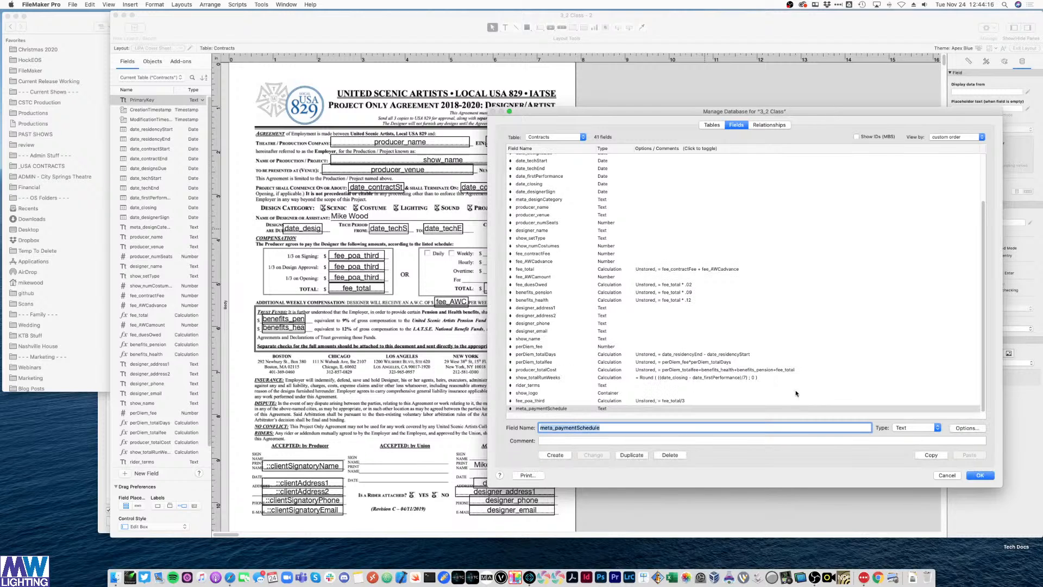
pyautogui.click(977, 476)
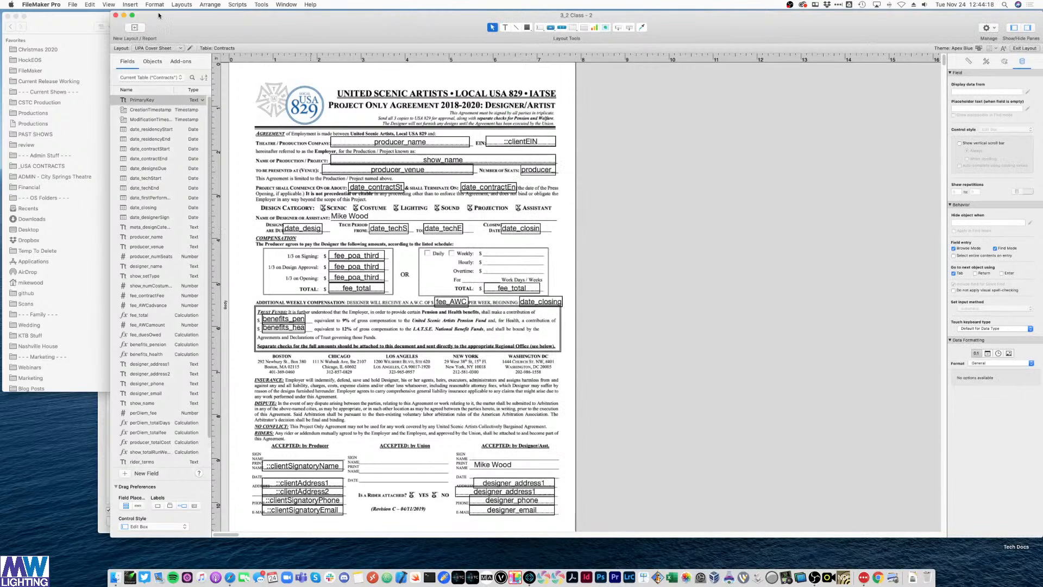
pyautogui.click(298, 5)
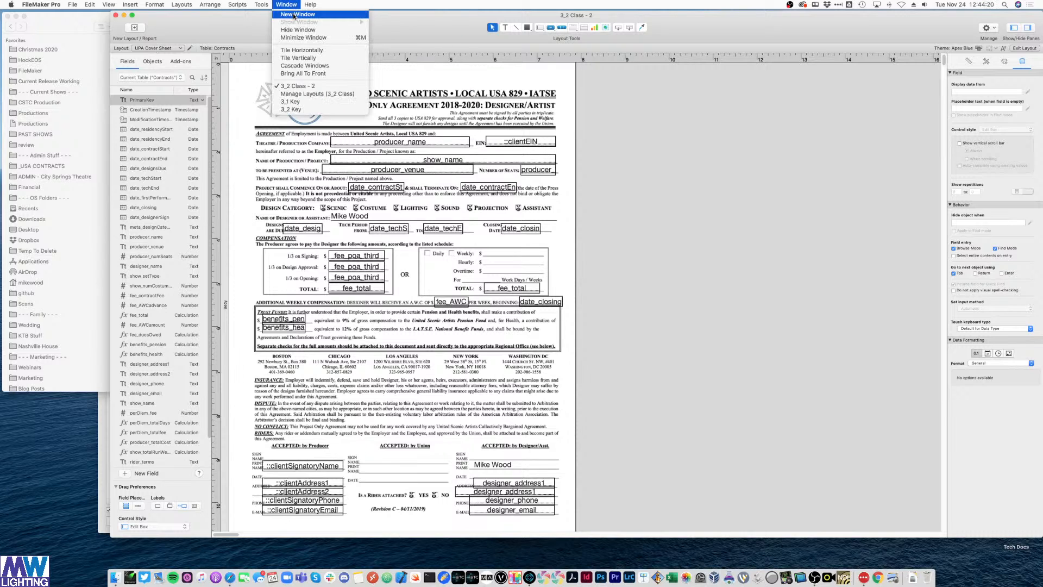
# - Open a second window on the file showing the Contract Data Entry layout
pyautogui.click(295, 15)
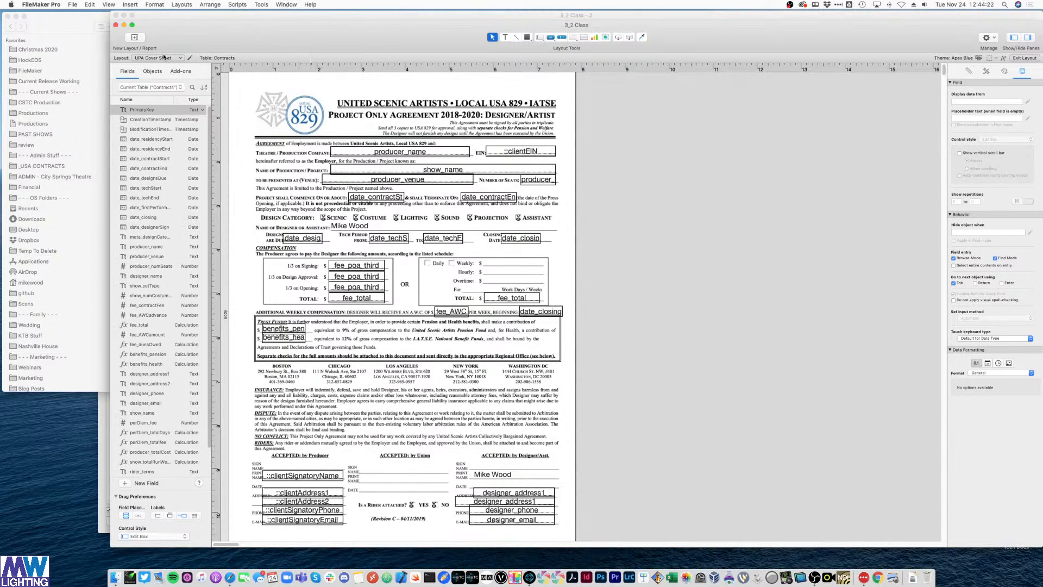
pyautogui.click(173, 57)
pyautogui.click(228, 69)
pyautogui.scroll(-2, 634, 274)
pyautogui.scroll(4, 634, 274)
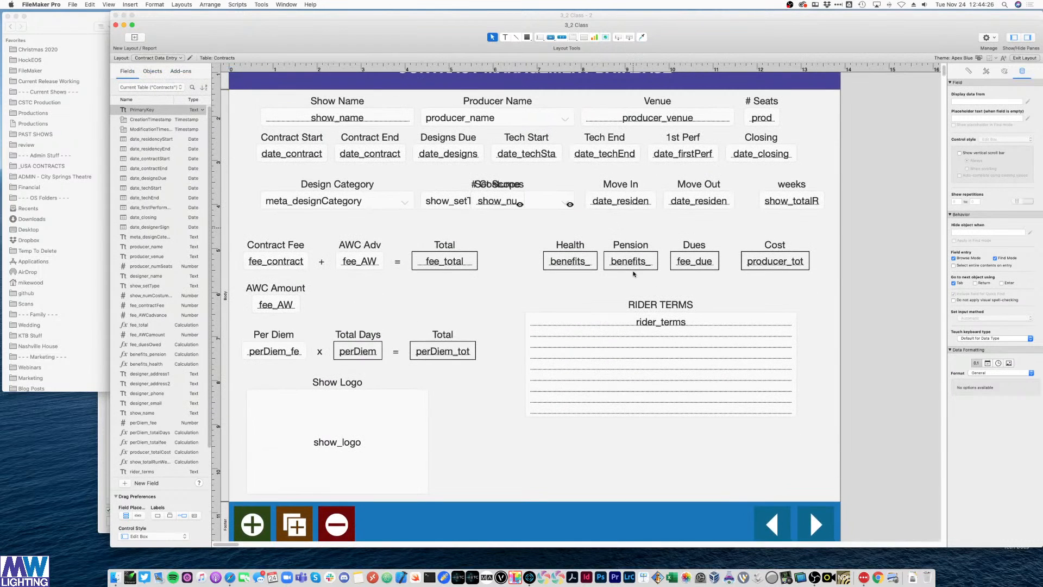
pyautogui.scroll(-2, 486, 274)
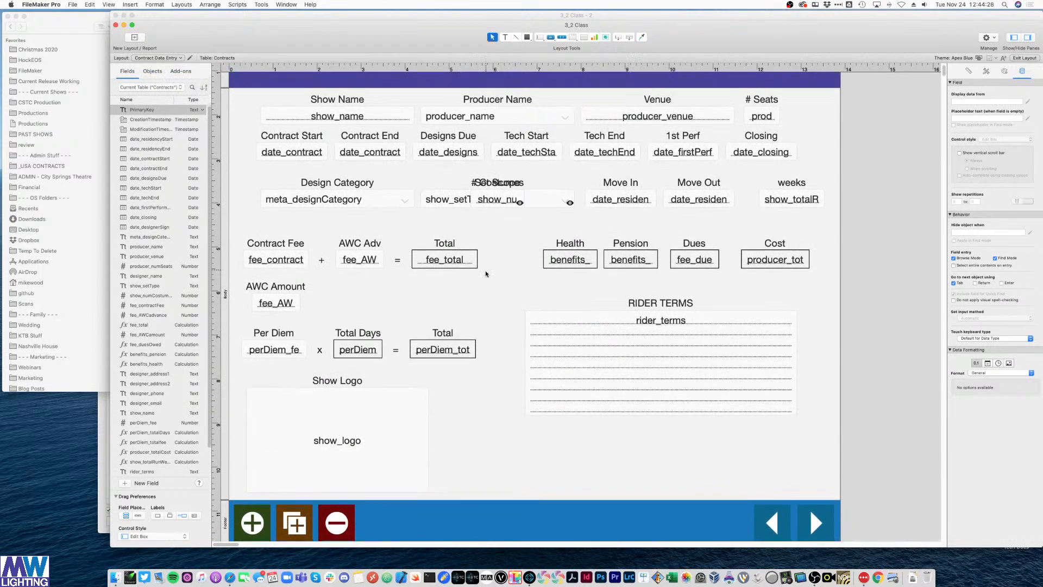
# - Move the # Seats field and its label lower down the layout
pyautogui.click(378, 245)
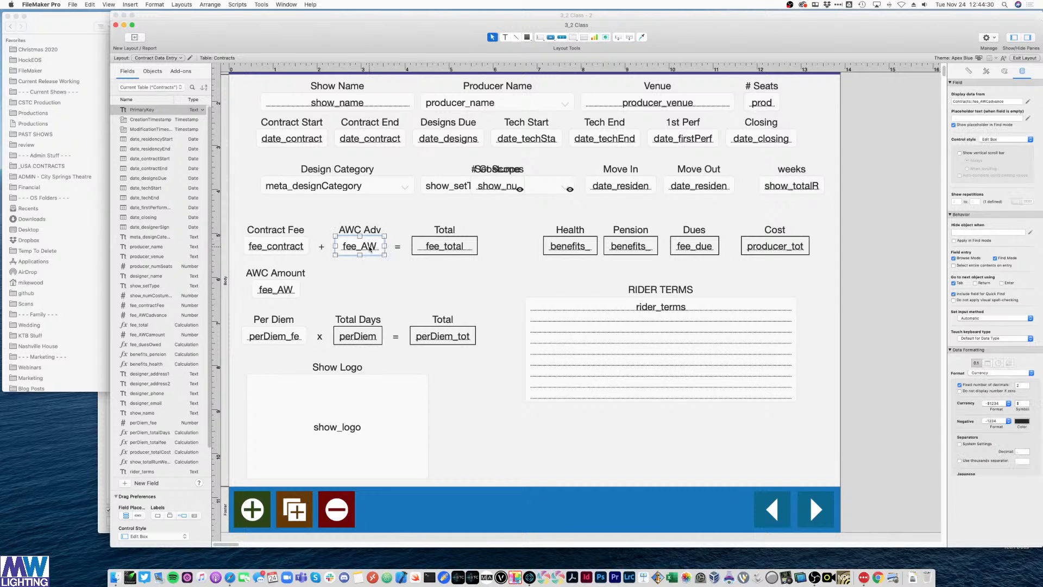
pyautogui.keyDown('shift'); pyautogui.click(363, 233); pyautogui.keyUp('shift')
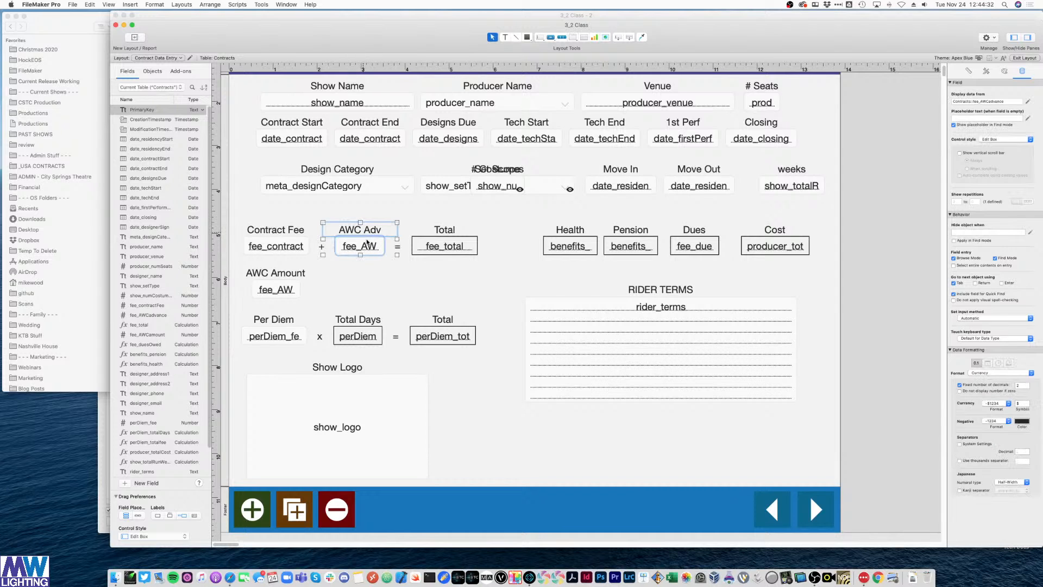
pyautogui.click(385, 204)
pyautogui.click(745, 107)
pyautogui.keyDown('shift'); pyautogui.click(771, 85); pyautogui.keyUp('shift')
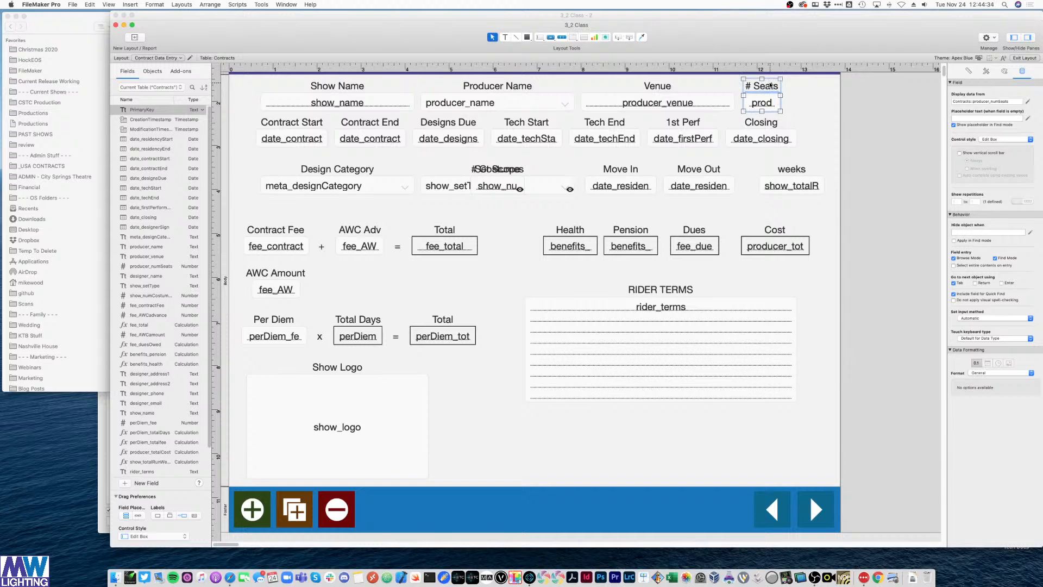
pyautogui.moveTo(770, 85); pyautogui.dragTo(527, 432)
# - Relabel it 'Pay Sch', bind the box to meta_paymentSchedule, and open Manage Value Lists
pyautogui.doubleClick(499, 422)
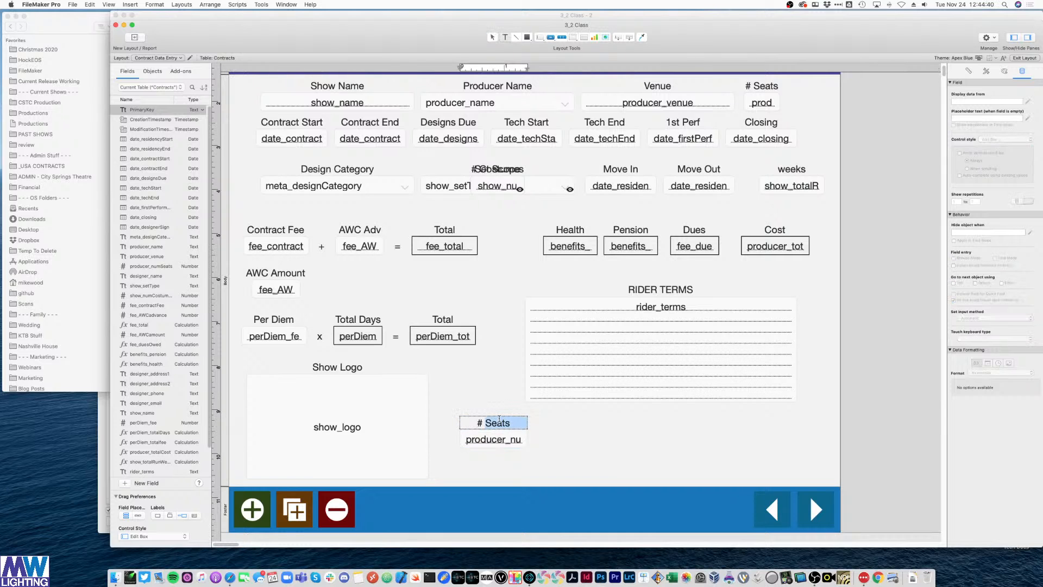
pyautogui.write('Pay Sch')
pyautogui.click(550, 448)
pyautogui.doubleClick(492, 439)
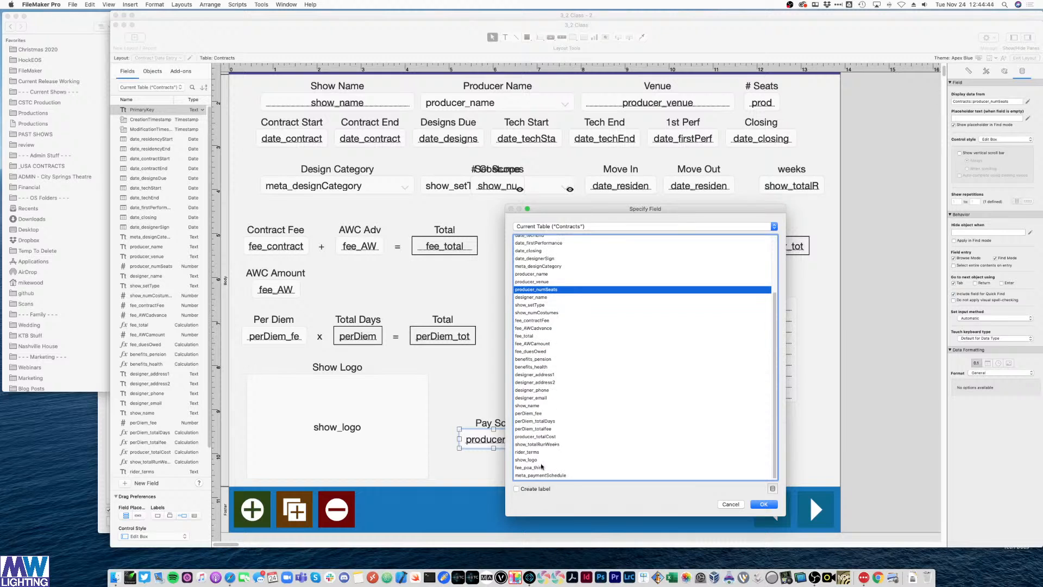
pyautogui.doubleClick(537, 476)
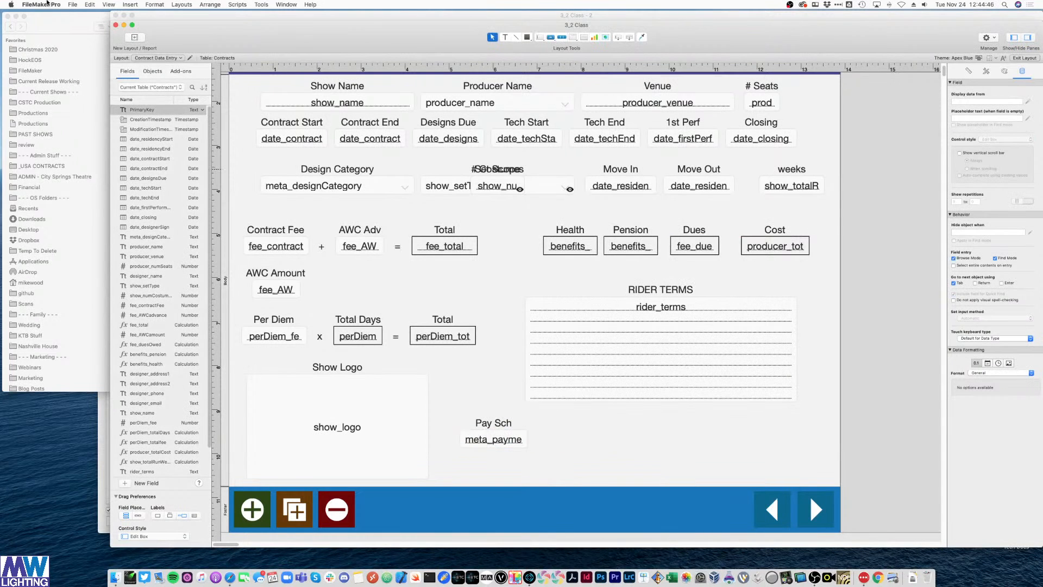
pyautogui.click(72, 5)
pyautogui.moveTo(91, 72)
pyautogui.click(185, 86)
# - Create a value list named Payment Schedules holding A and B
pyautogui.click(499, 485)
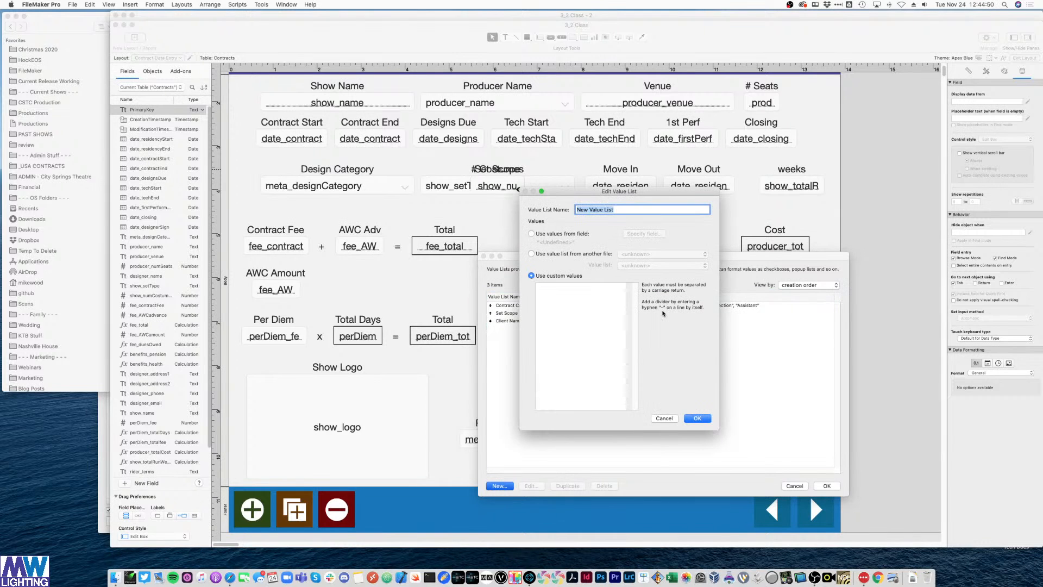
pyautogui.write('Payment Scheud')
pyautogui.press('BackSpace')
pyautogui.press('BackSpace')
pyautogui.press('BackSpace')
pyautogui.write('ules')
pyautogui.press('Tab')
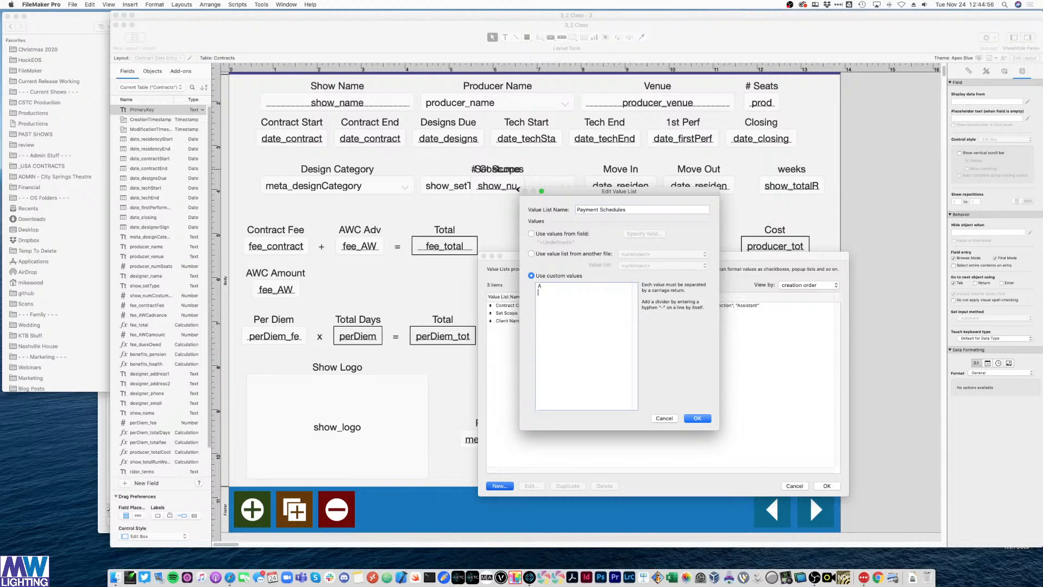
pyautogui.press('KP_Enter')
pyautogui.press('KP_Enter')
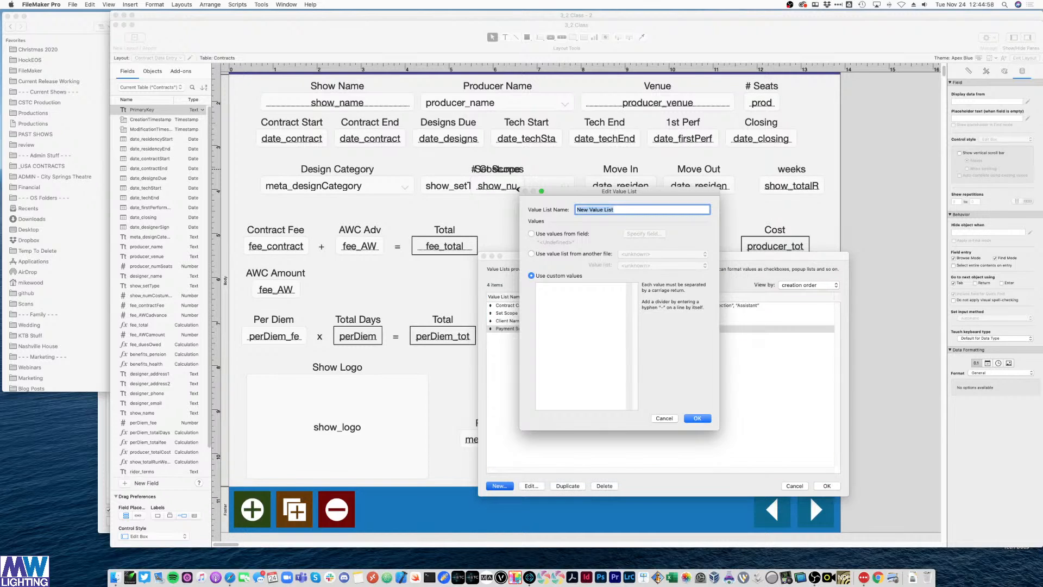
pyautogui.press('KP_Enter')
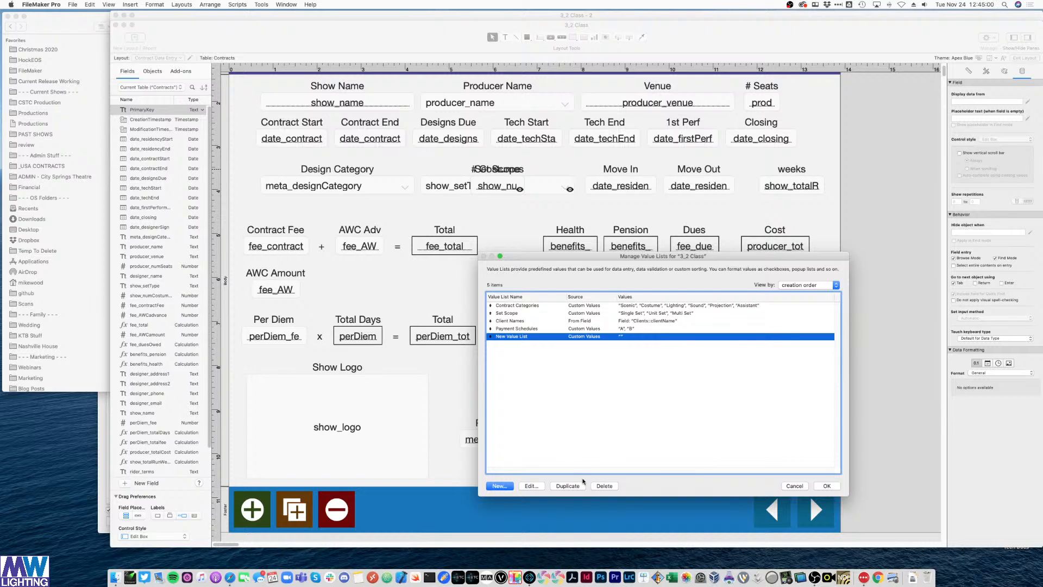
# - Remove the stray New Value List entry and display Pay Sch as a pop-up menu
pyautogui.click(605, 486)
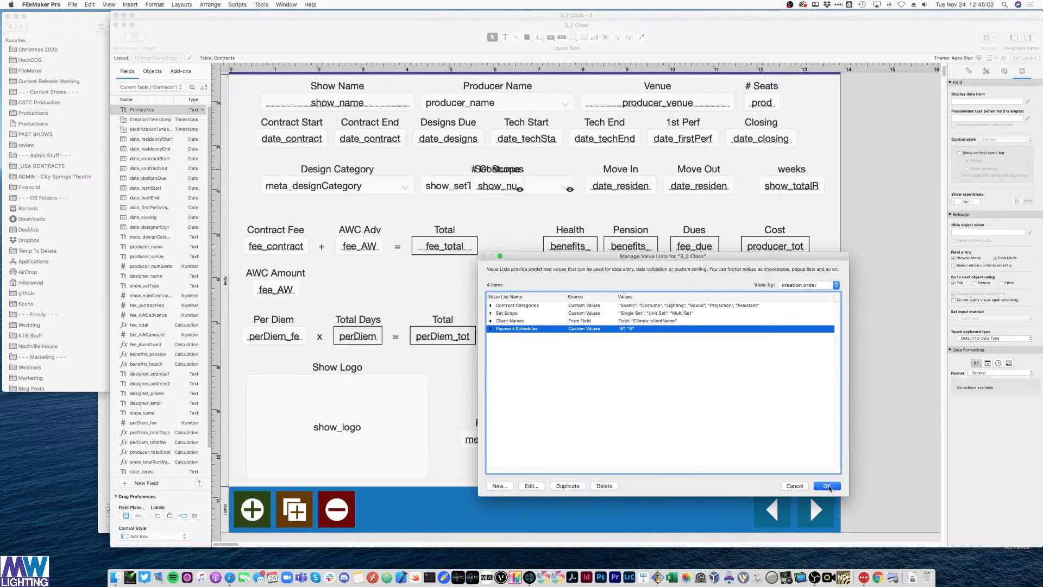
pyautogui.click(827, 486)
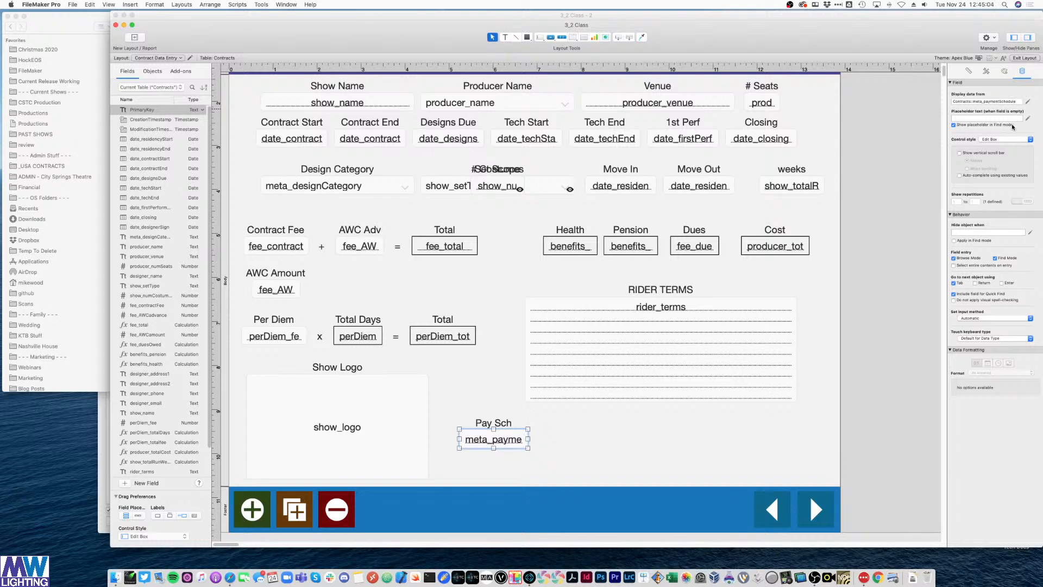
pyautogui.click(1000, 139)
pyautogui.click(998, 152)
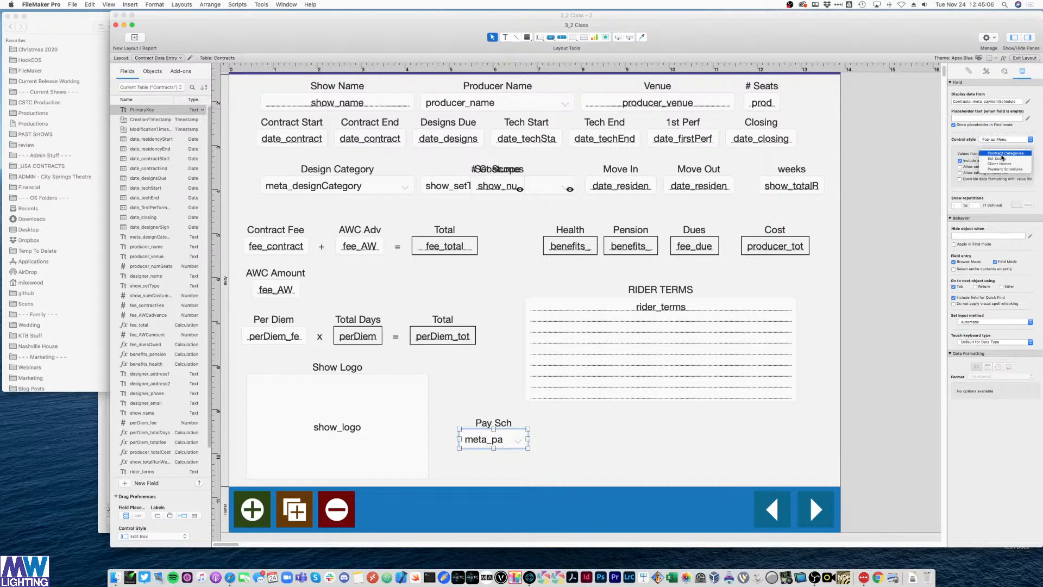
# - In Browse mode, switch the Pay Sch pop-up between A and B, ending on B
pyautogui.click(641, 451)
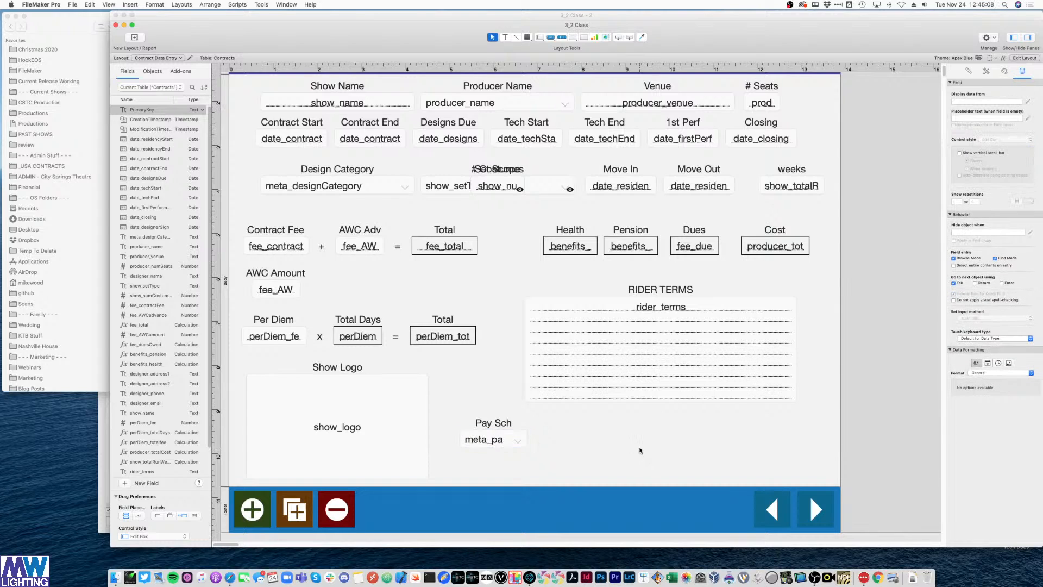
pyautogui.press('super+b')
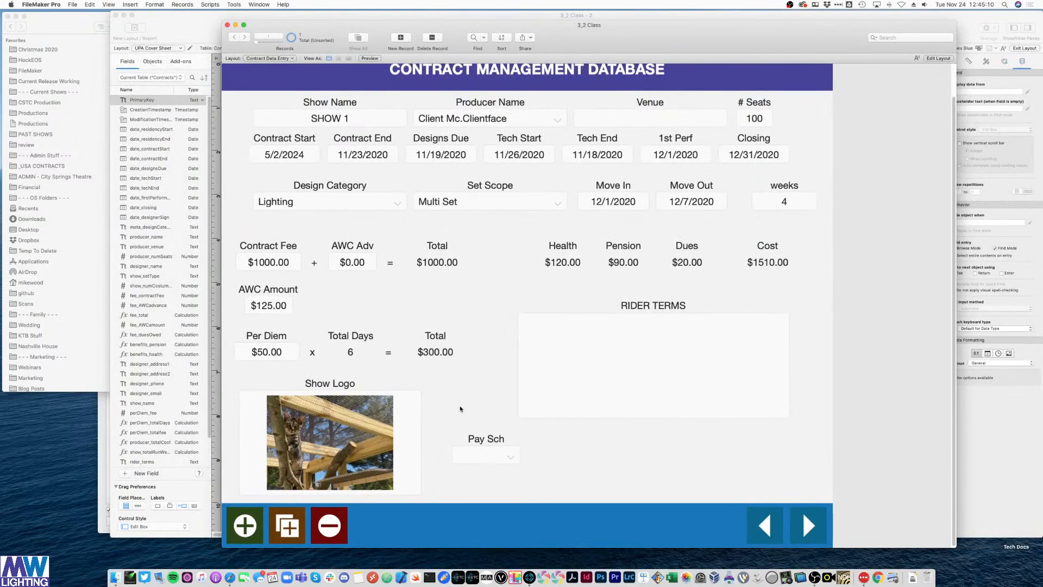
pyautogui.click(471, 455)
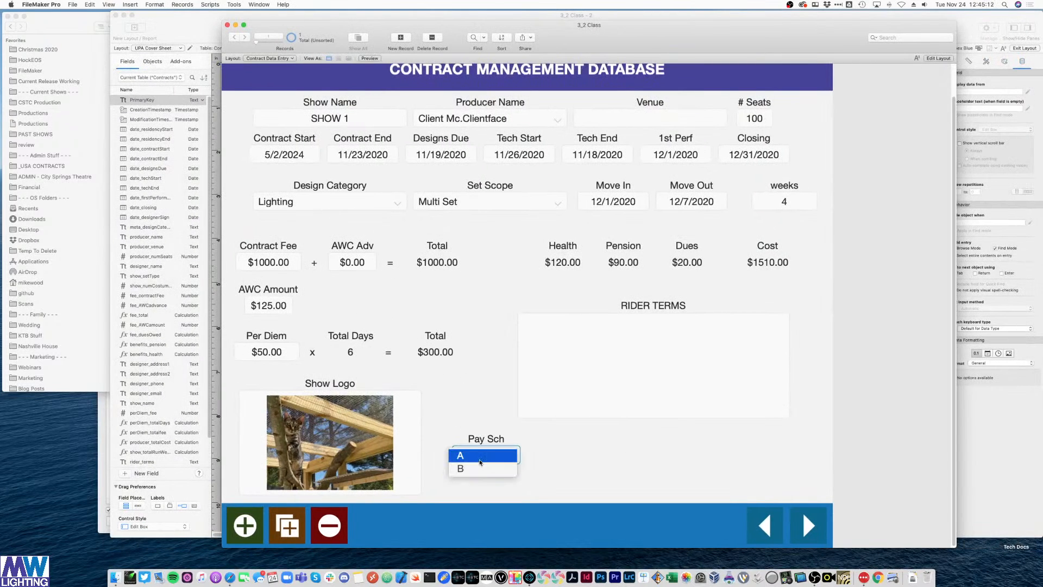
pyautogui.click(480, 462)
pyautogui.click(483, 456)
pyautogui.click(478, 468)
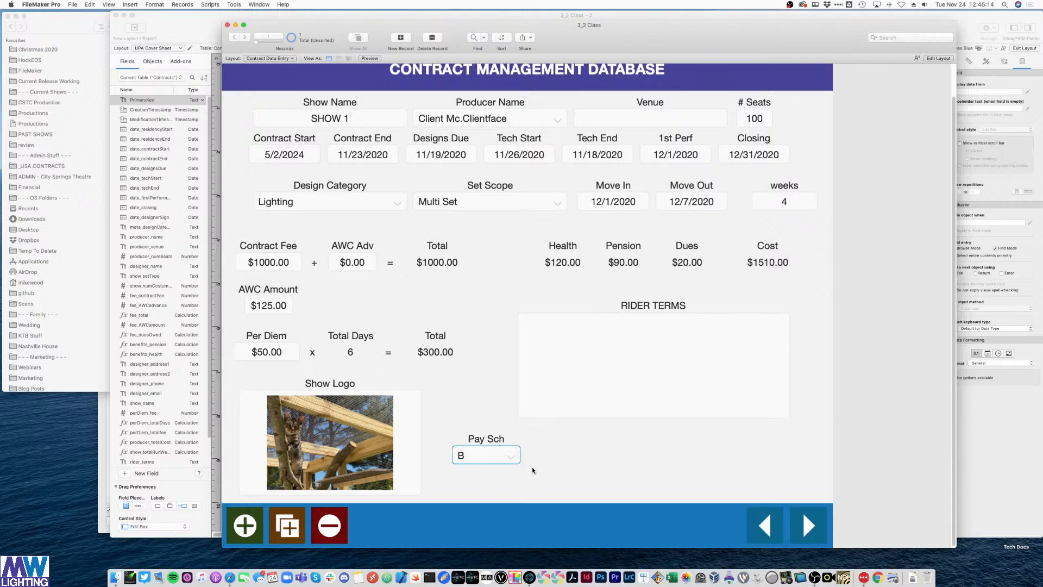
pyautogui.click(499, 453)
pyautogui.click(494, 441)
pyautogui.click(483, 455)
pyautogui.click(477, 469)
pyautogui.click(269, 15)
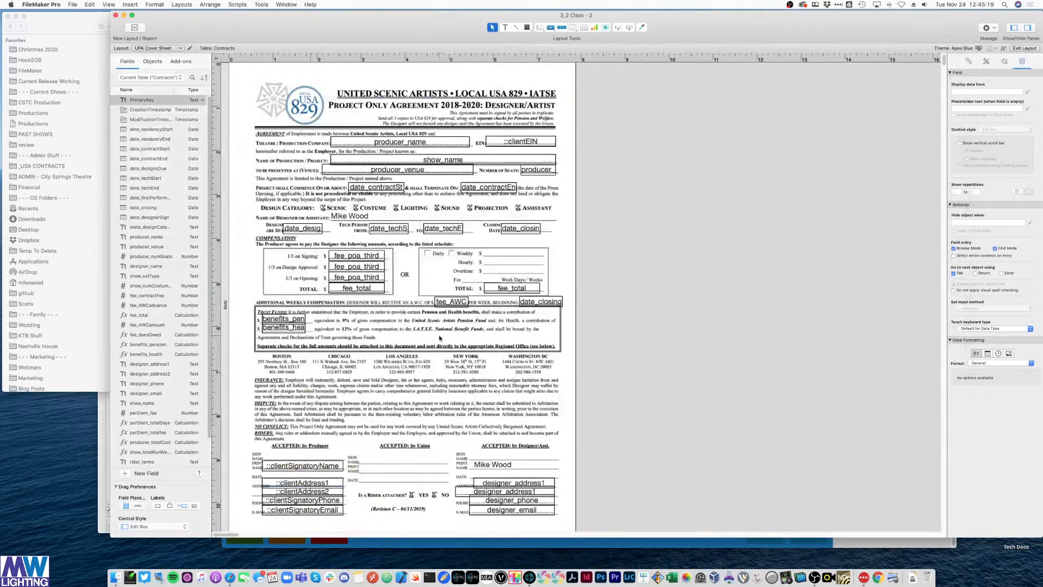
# - Hide the three fee_poa_third fields and fee_total when Contracts::meta_paymentSchedule="B", then check in Browse mode
pyautogui.click(357, 256)
pyautogui.press('Tab')
pyautogui.press('Tab')
pyautogui.press('Tab')
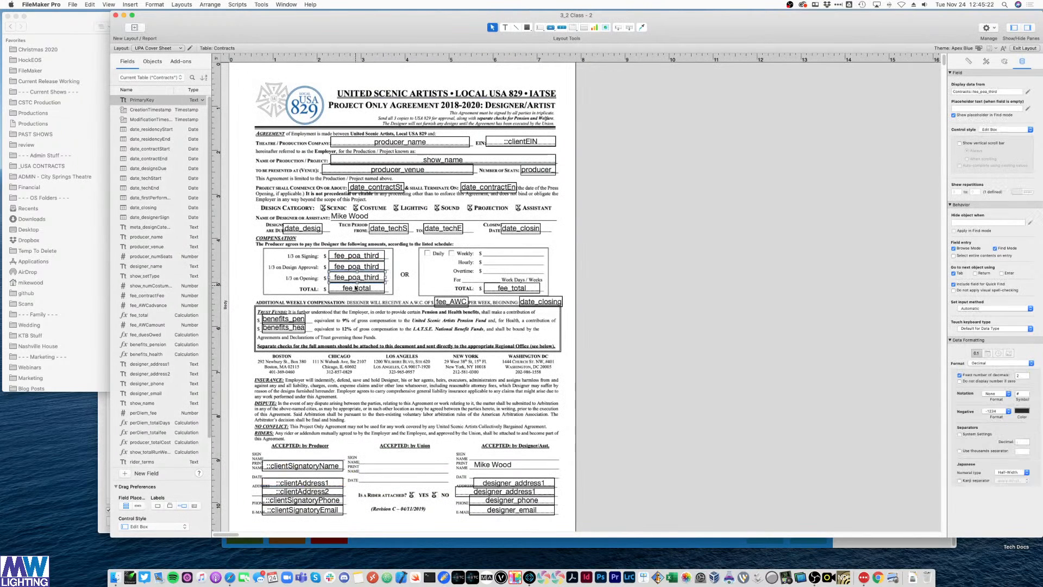
pyautogui.keyDown('shift'); pyautogui.click(341, 278); pyautogui.keyUp('shift')
pyautogui.keyDown('shift'); pyautogui.click(343, 267); pyautogui.keyUp('shift')
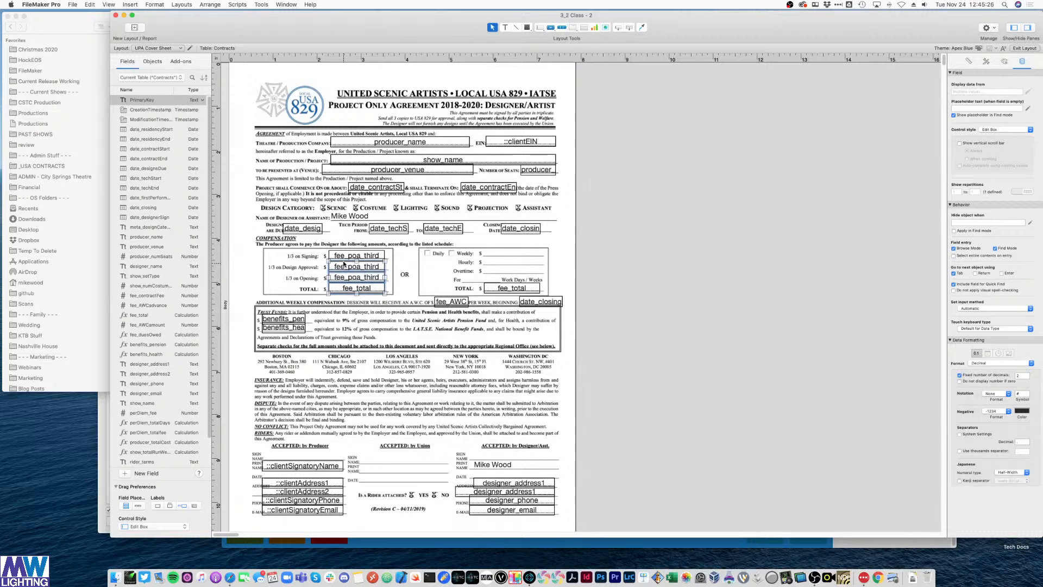
pyautogui.keyDown('shift'); pyautogui.click(343, 257); pyautogui.keyUp('shift')
pyautogui.click(1030, 223)
pyautogui.scroll(-10, 307, 269)
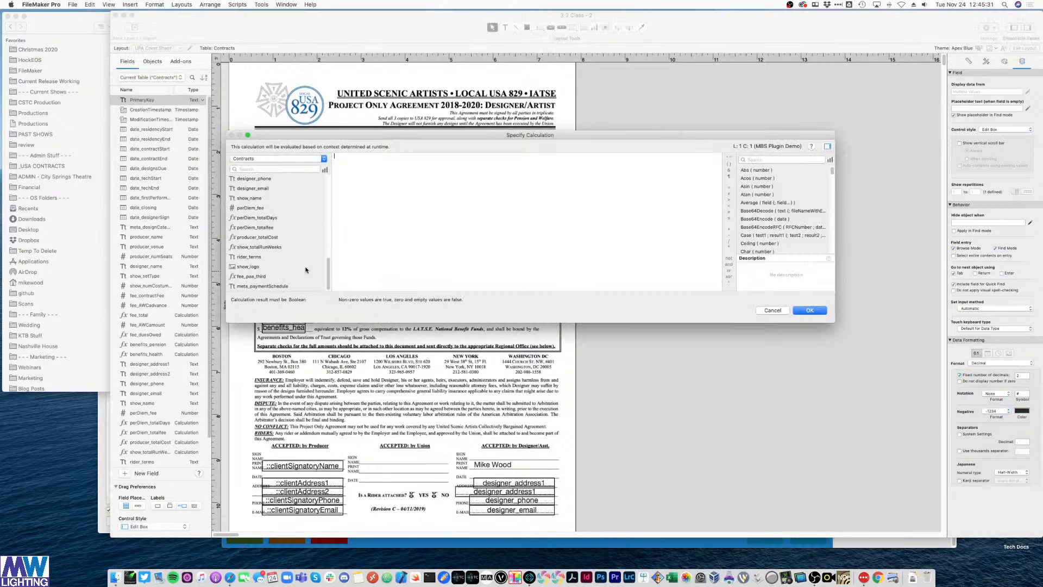
pyautogui.doubleClick(282, 287)
pyautogui.write('=')
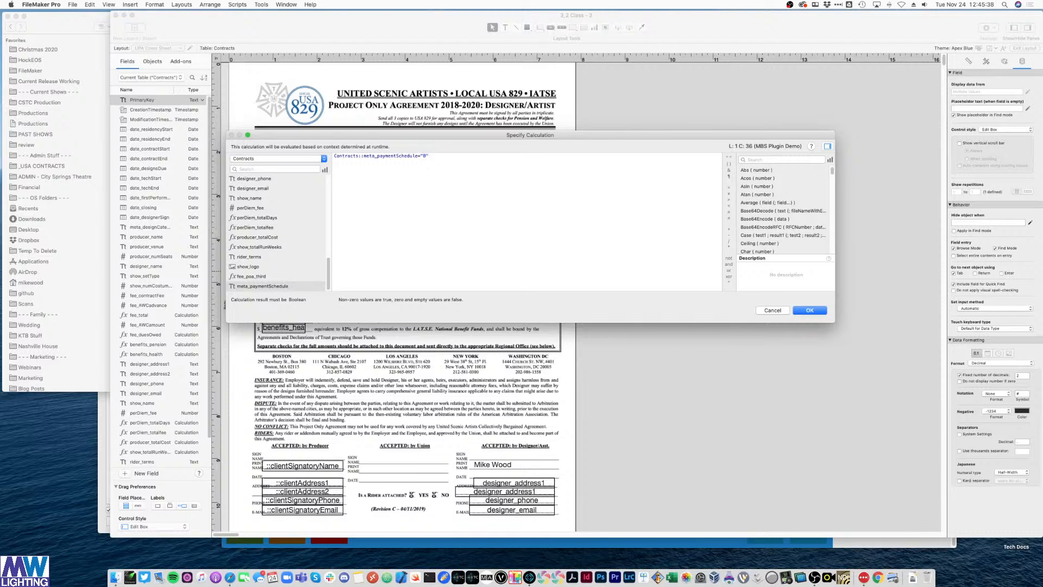
pyautogui.press('KP_Enter')
pyautogui.press('super+b')
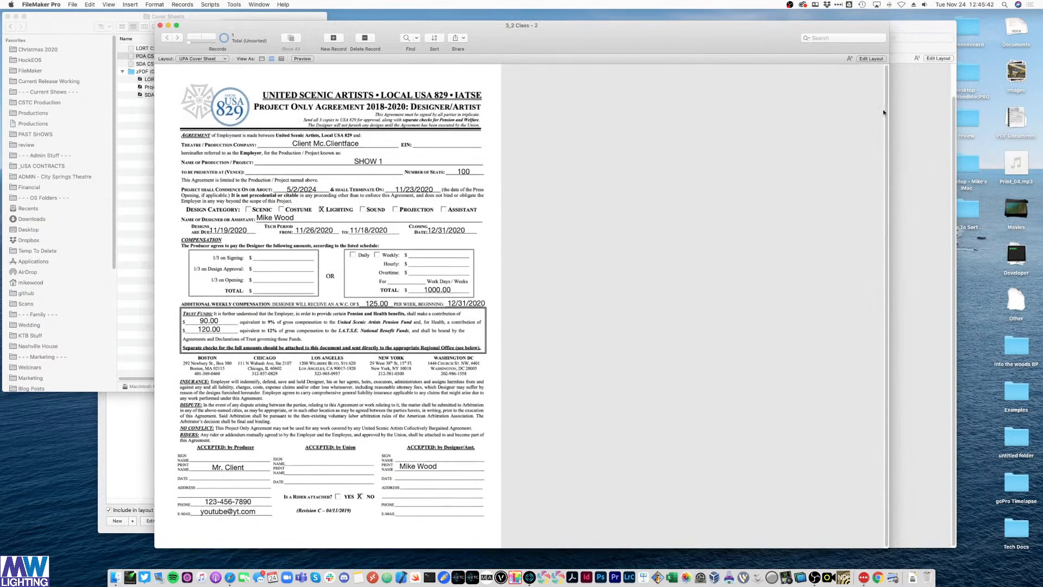
# - Set Pay Sch to A on the data entry record, then put the cover sheet back in Layout mode
pyautogui.click(906, 120)
pyautogui.click(510, 450)
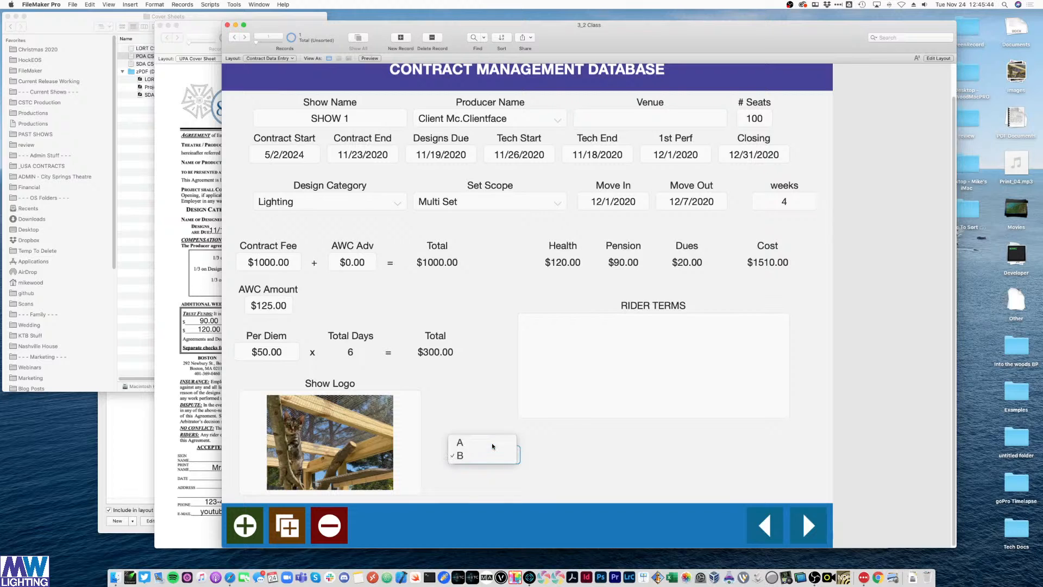
pyautogui.click(492, 445)
pyautogui.click(173, 237)
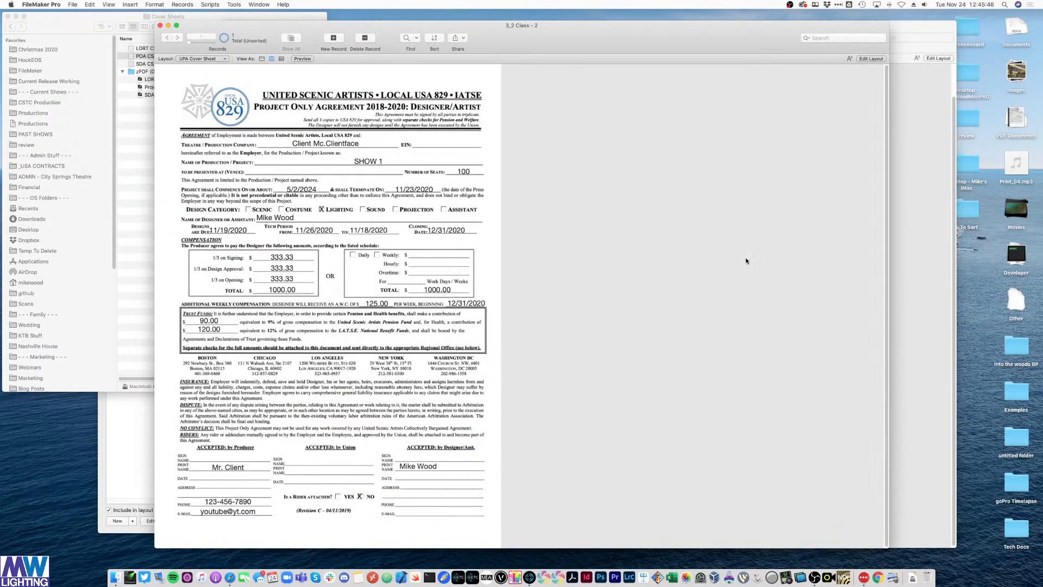
pyautogui.press('super+l')
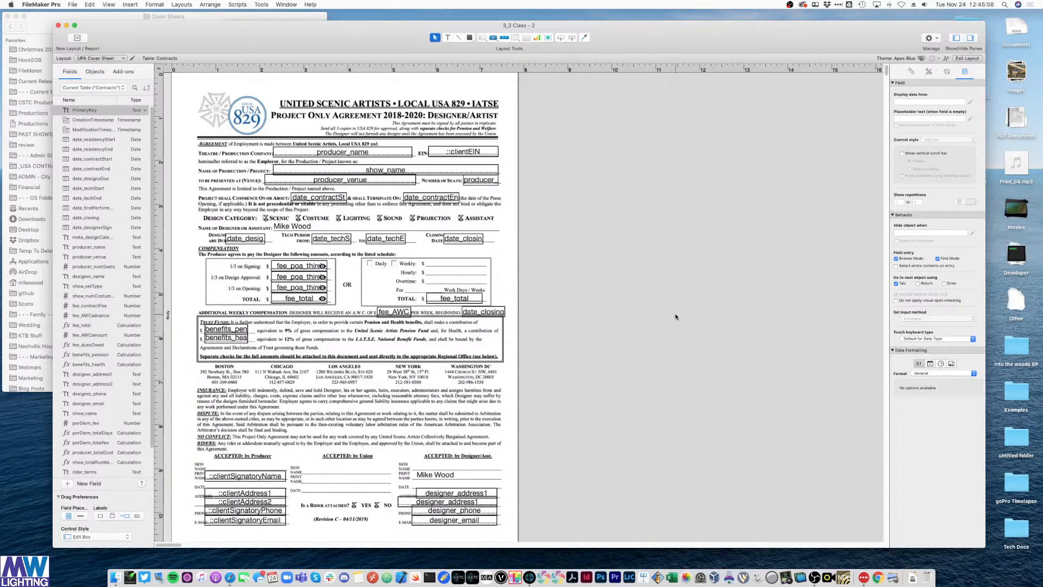
# - In the Contracts field definitions, create the text field fee_poa_paymentFrequency
pyautogui.press('super+shift+d')
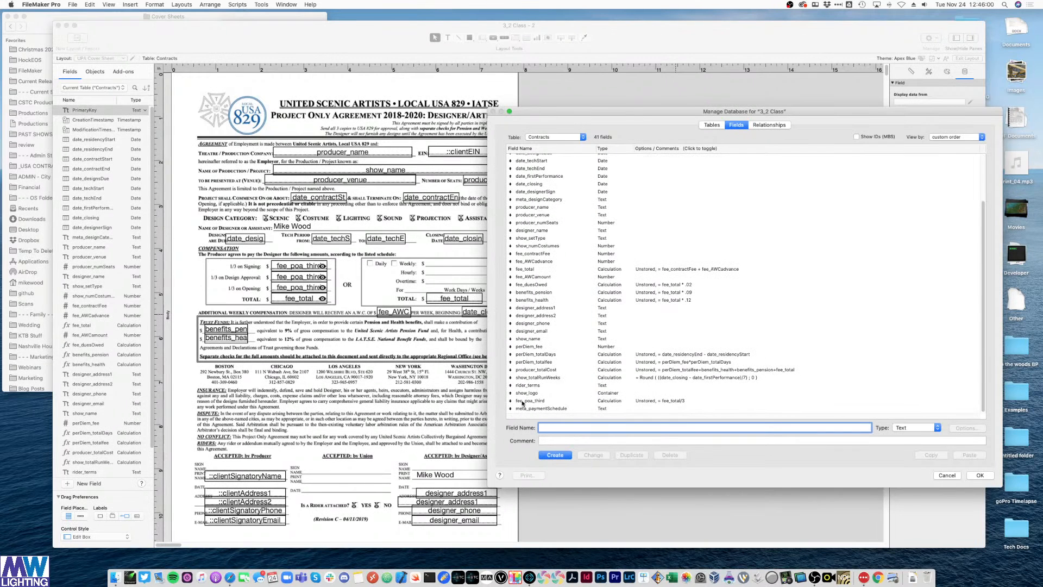
pyautogui.click(523, 402)
pyautogui.click(607, 371)
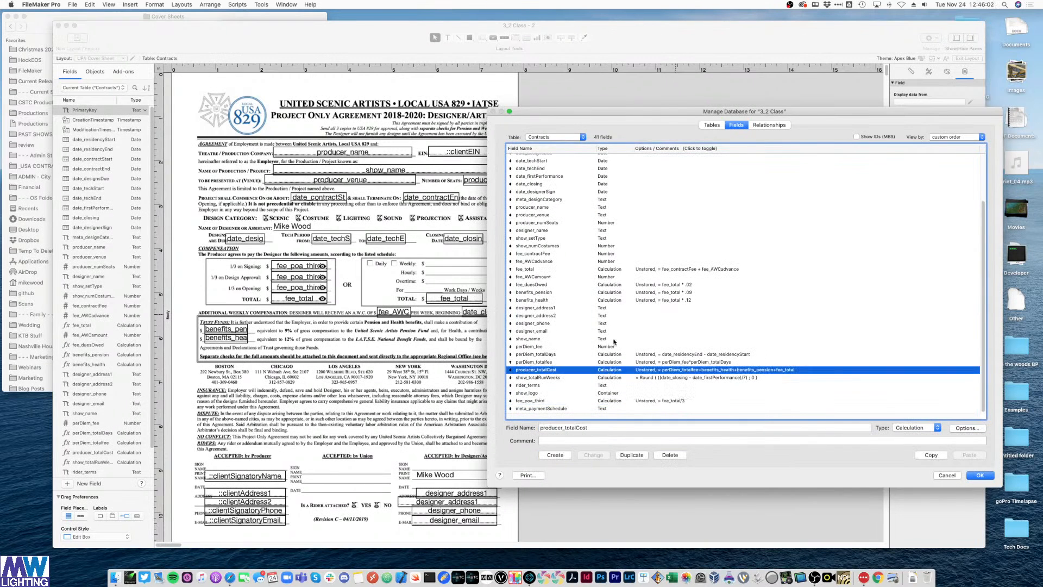
pyautogui.click(614, 332)
pyautogui.doubleClick(571, 428)
pyautogui.write('fe')
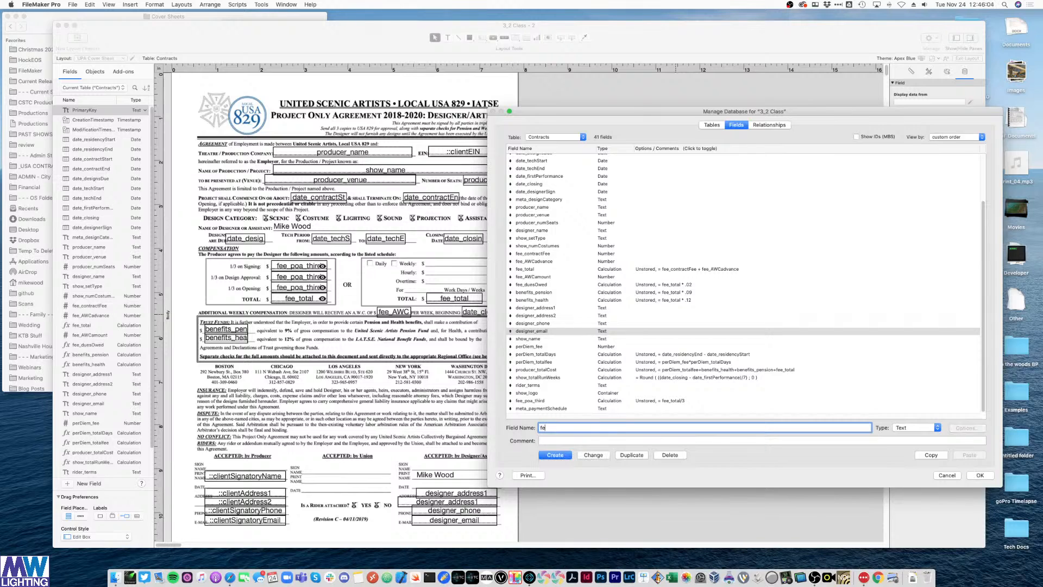
pyautogui.write('e_poa_paymentFrequency')
pyautogui.click(555, 455)
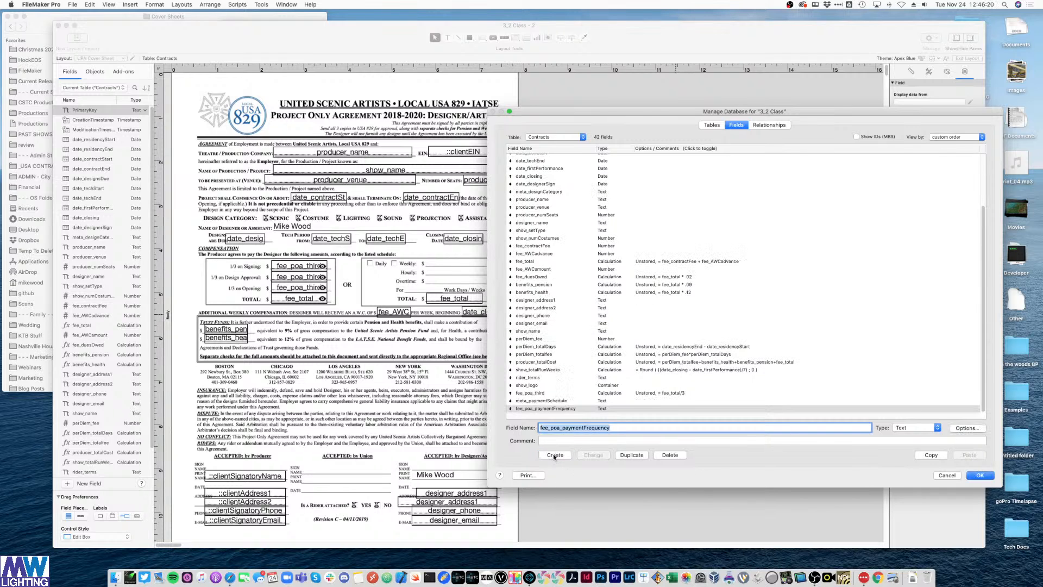
# - Create the text field fee_poa_rateWeek
pyautogui.moveTo(563, 428); pyautogui.dragTo(686, 425)
pyautogui.write('w')
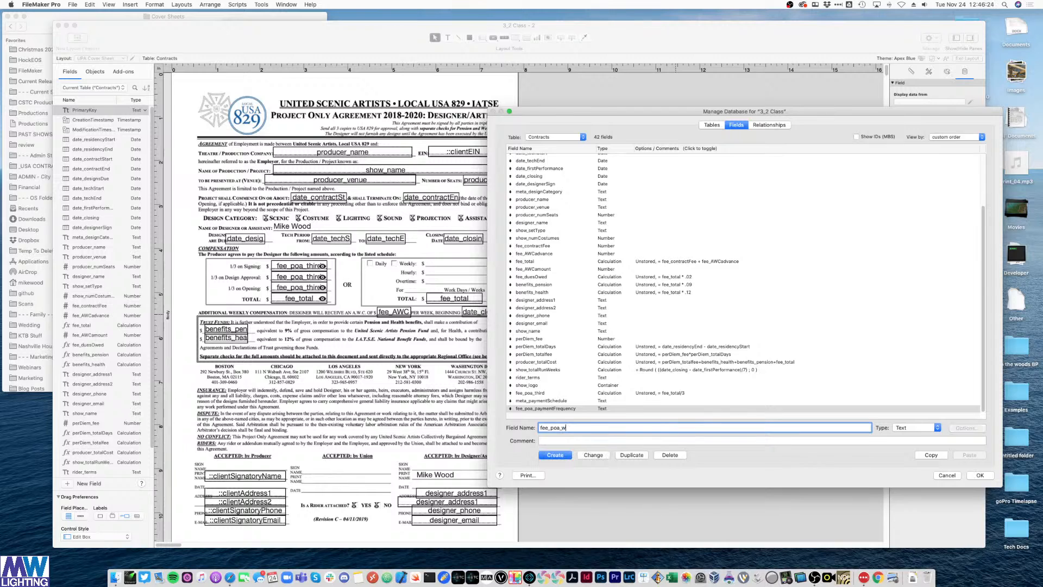
pyautogui.write('eekl')
pyautogui.press('BackSpace')
pyautogui.press('BackSpace')
pyautogui.press('BackSpace')
pyautogui.press('BackSpace')
pyautogui.press('BackSpace')
pyautogui.press('BackSpace')
pyautogui.write('rateWeel')
pyautogui.click(555, 455)
# - Create the text fields fee_poa_rateHour and fee_poa_rateOT
pyautogui.click(601, 427)
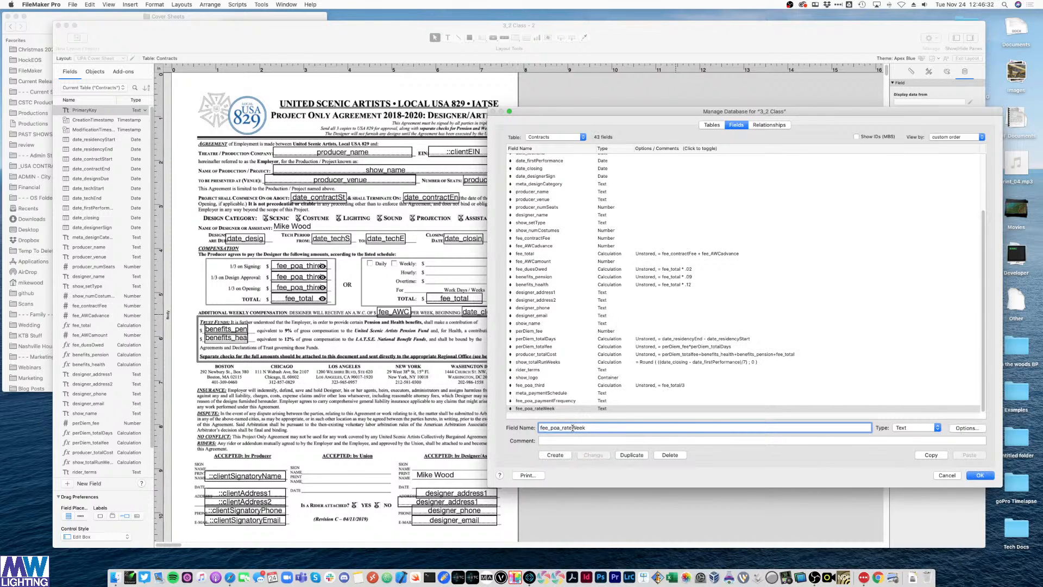
pyautogui.moveTo(573, 428); pyautogui.dragTo(633, 427)
pyautogui.write('hHour')
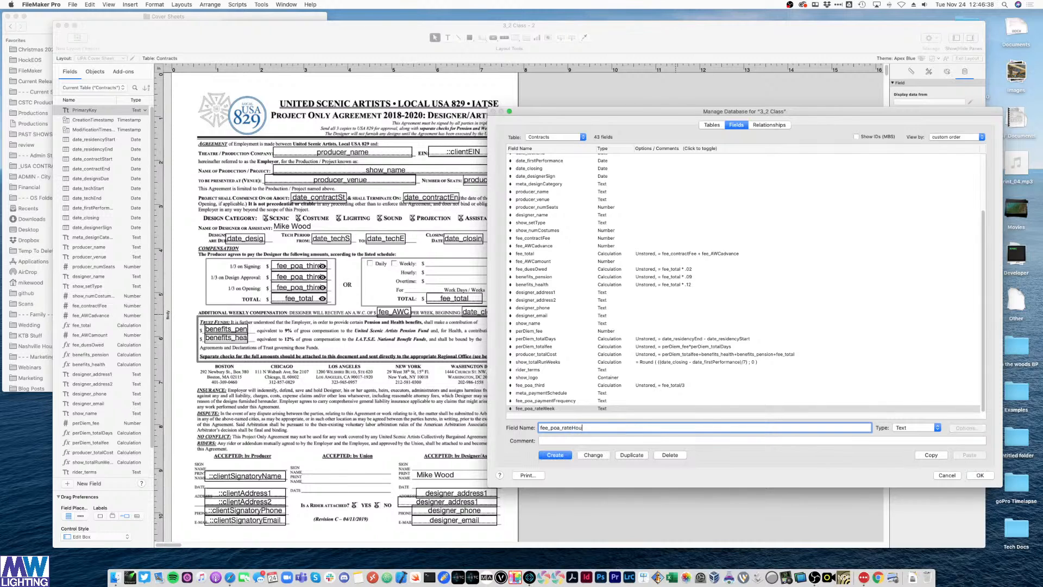
pyautogui.press('Return')
pyautogui.click(613, 425)
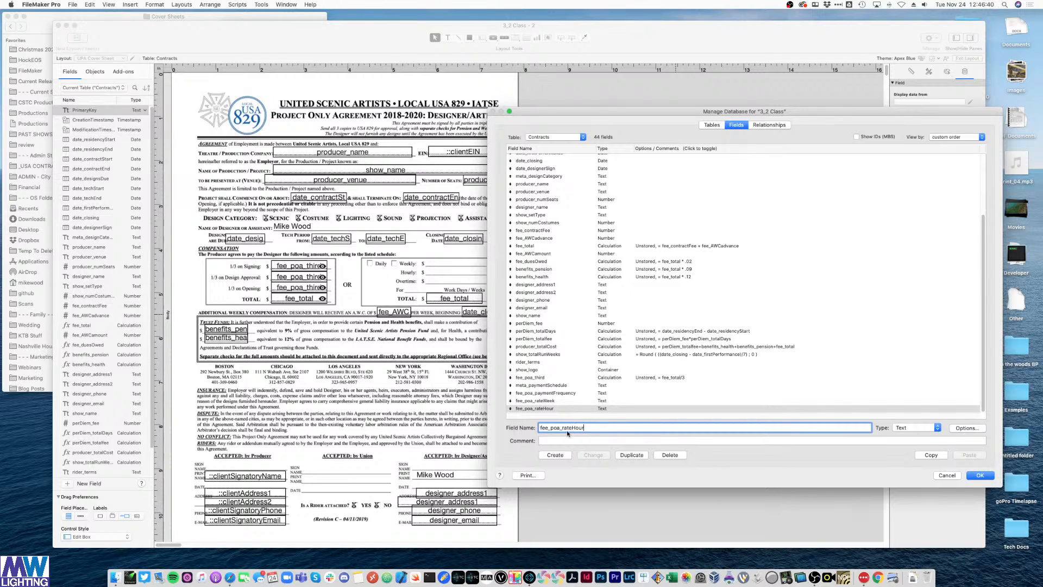
pyautogui.moveTo(571, 428); pyautogui.dragTo(623, 428)
pyautogui.write('OT')
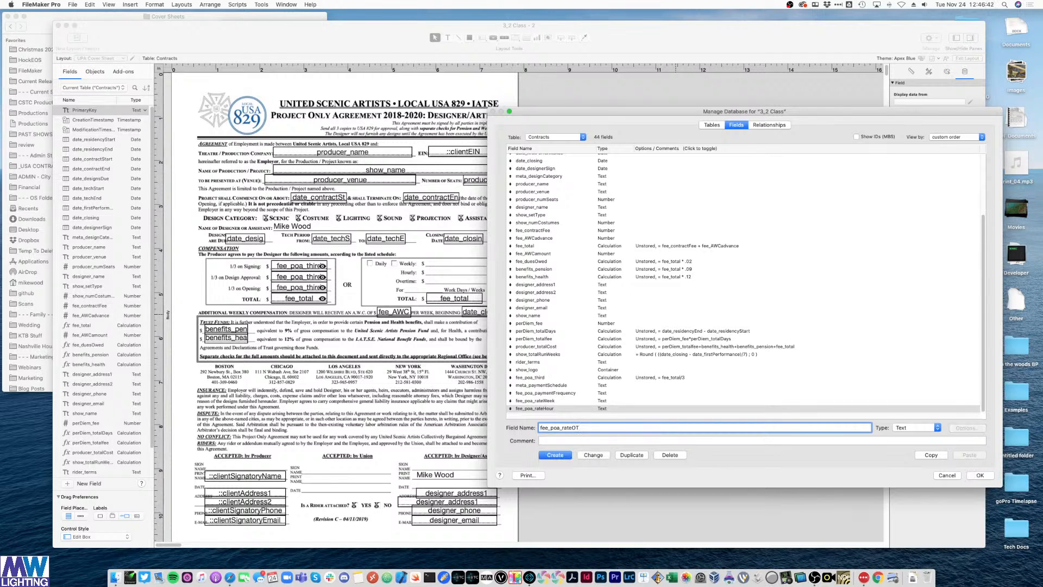
pyautogui.press('Return')
# - Create the text field fee_poa_paymentPeriods, starting from the fee_poa_paymentFrequency name
pyautogui.click(597, 425)
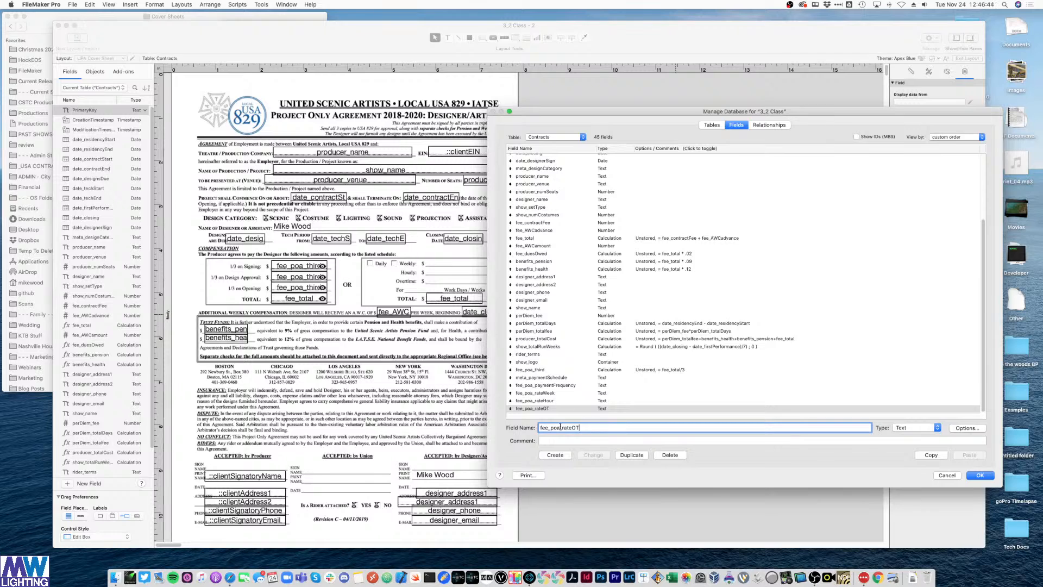
pyautogui.moveTo(561, 428); pyautogui.dragTo(628, 427)
pyautogui.click(571, 386)
pyautogui.moveTo(583, 428); pyautogui.dragTo(678, 425)
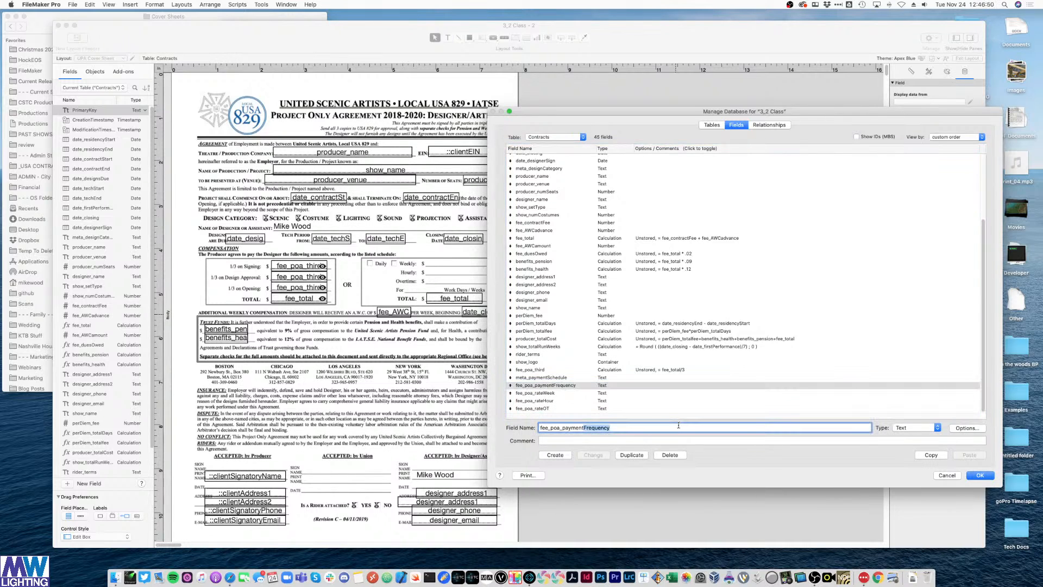
pyautogui.write('Periods')
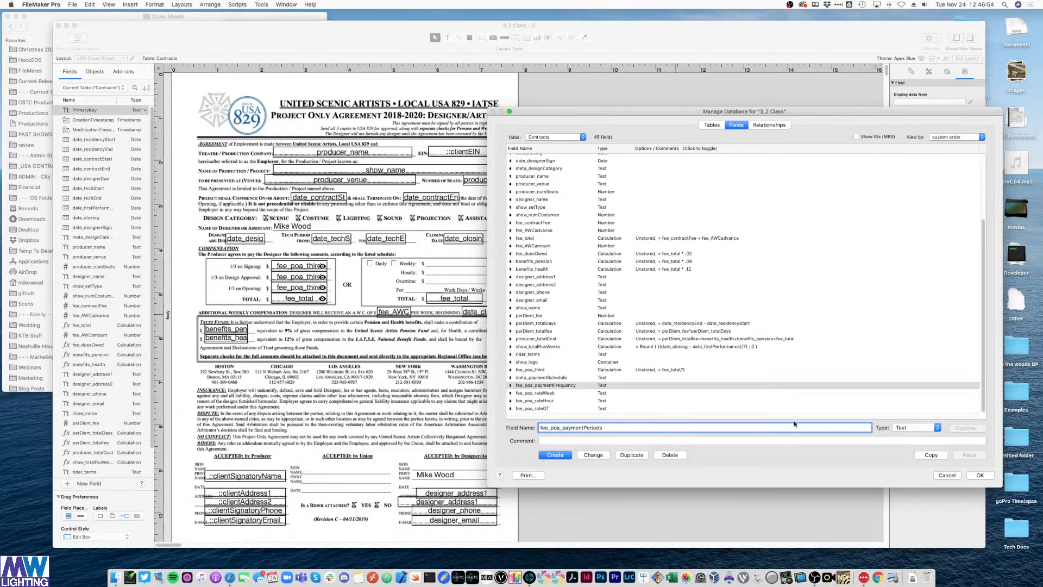
pyautogui.press('Return')
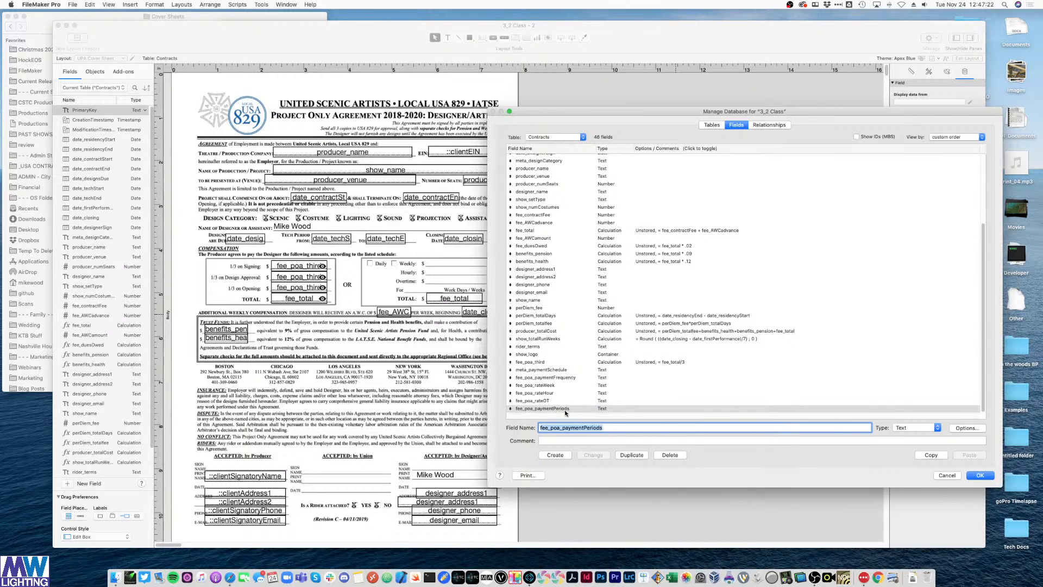
# - Draft a fee_poa_bTotal field name, leave its type unchanged, then clear the name without creating it
pyautogui.click(569, 428)
pyautogui.moveTo(563, 428); pyautogui.dragTo(675, 439)
pyautogui.write('bTotal')
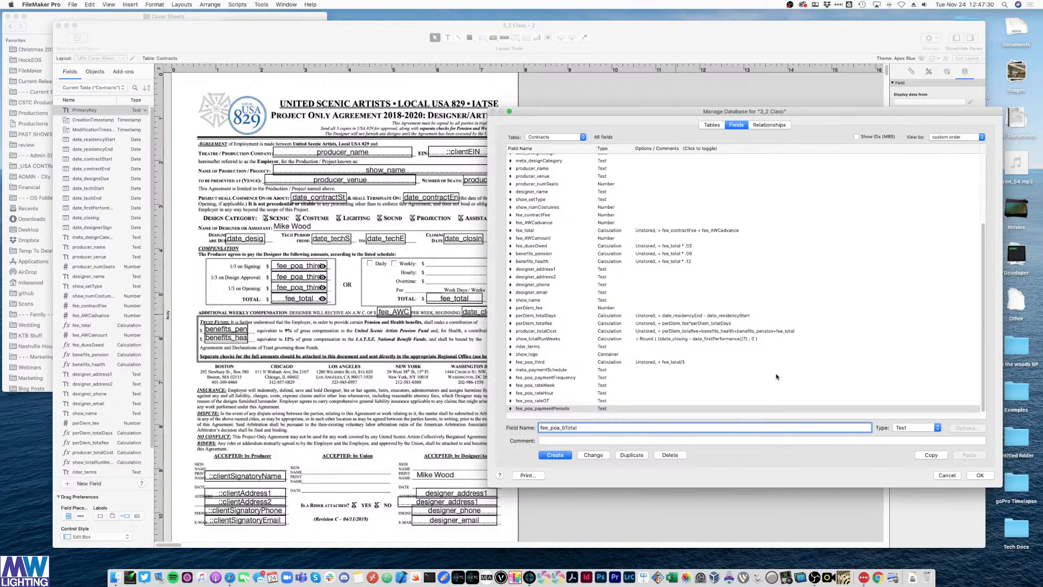
pyautogui.click(916, 427)
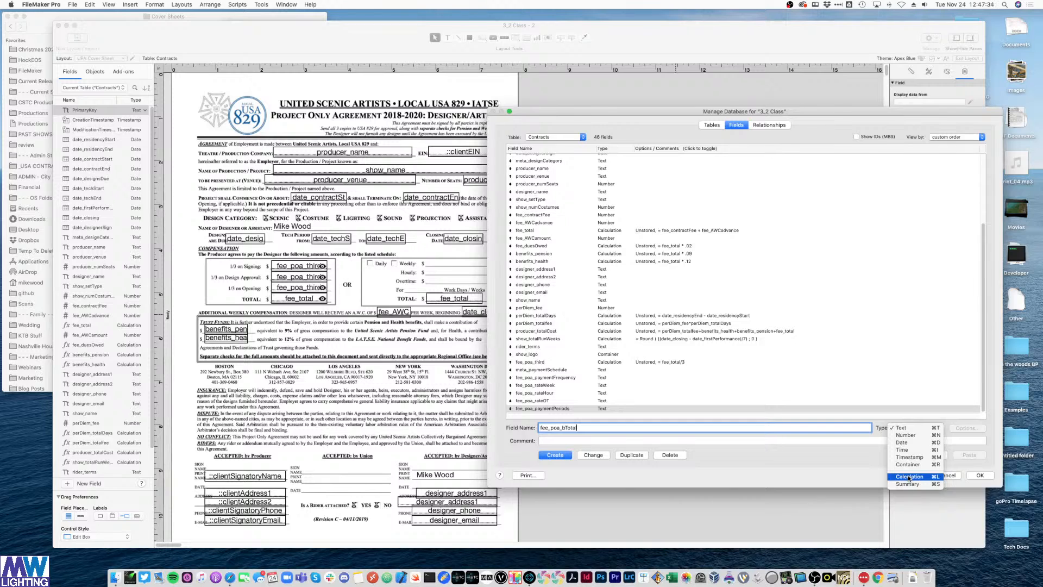
pyautogui.click(881, 370)
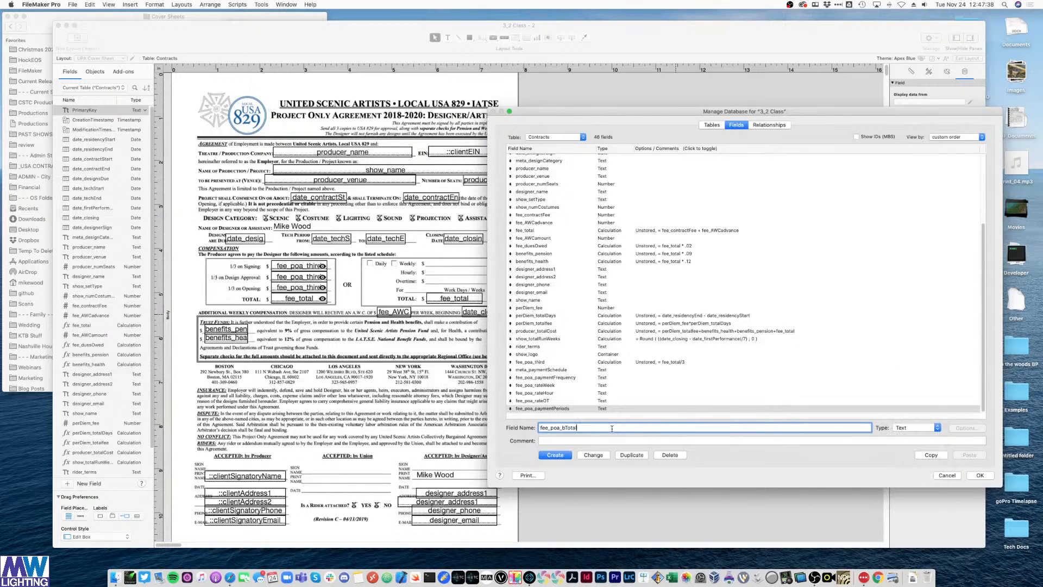
pyautogui.doubleClick(560, 430)
pyautogui.press('BackSpace')
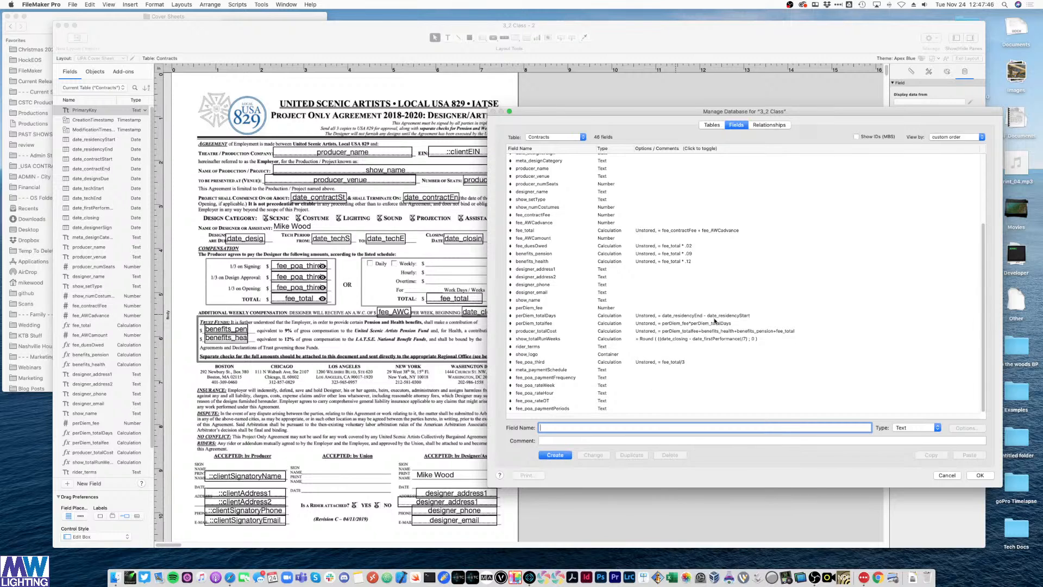
# - Close the field definitions and place a duplicate of fee_poa_third on the Weekly line
pyautogui.click(980, 476)
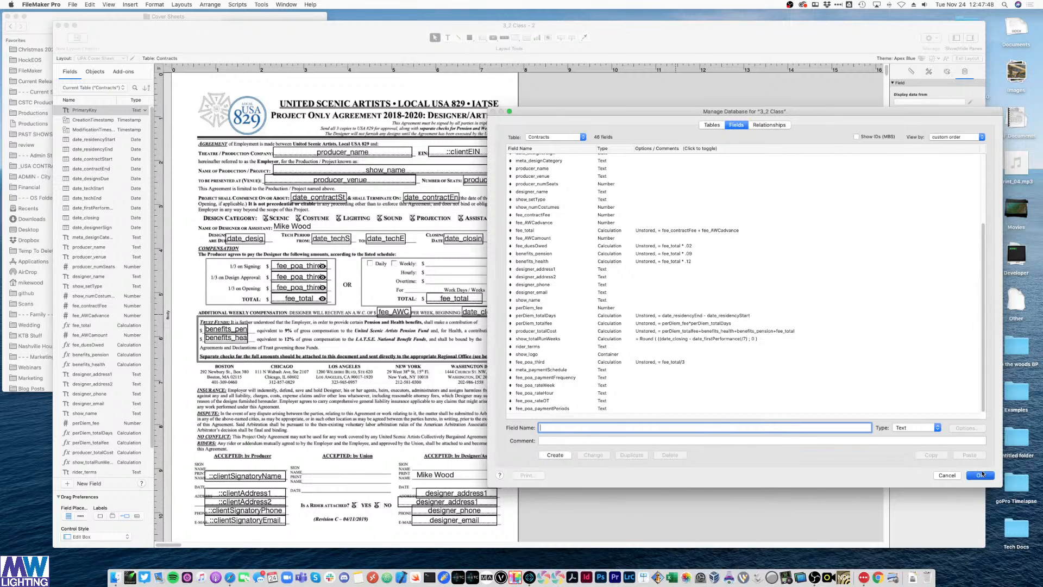
pyautogui.click(302, 268)
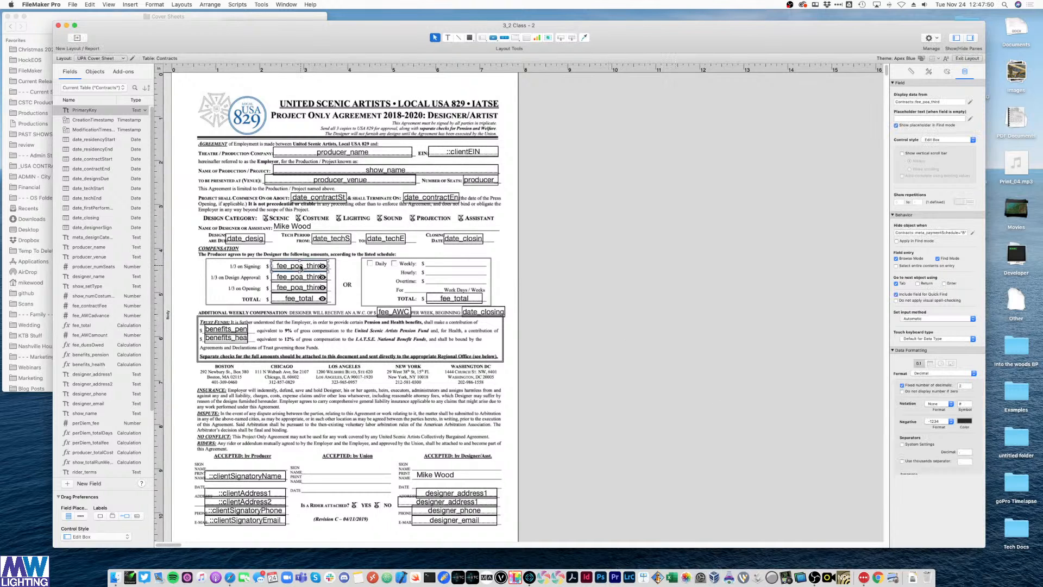
pyautogui.press('super+d')
pyautogui.moveTo(314, 271); pyautogui.dragTo(466, 263)
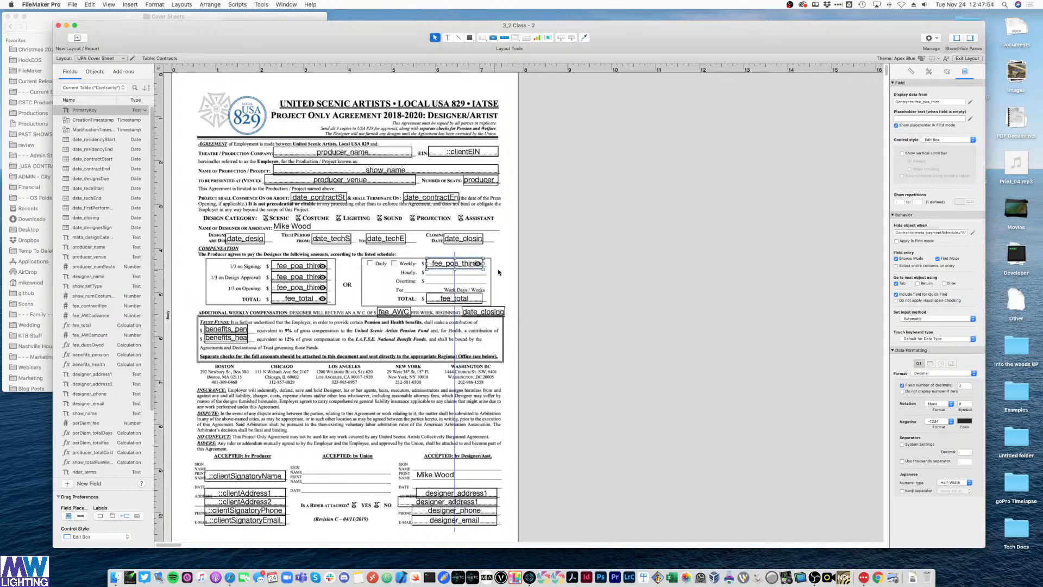
pyautogui.click(587, 286)
# - Make the Weekly box show fee_poa_rateWeek, hidden when meta_paymentSchedule = "A"
pyautogui.doubleClick(440, 265)
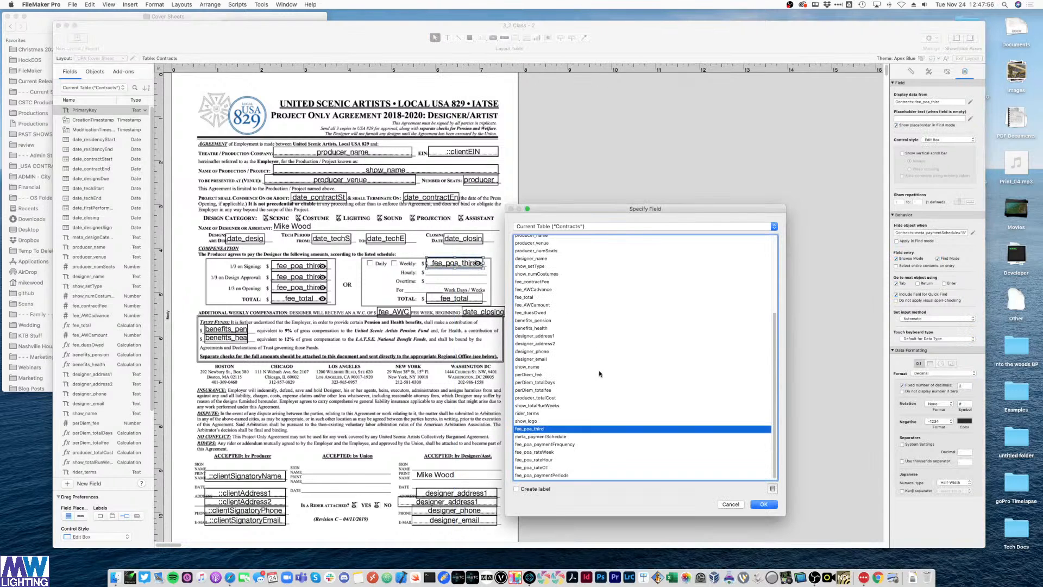
pyautogui.doubleClick(549, 452)
pyautogui.click(972, 234)
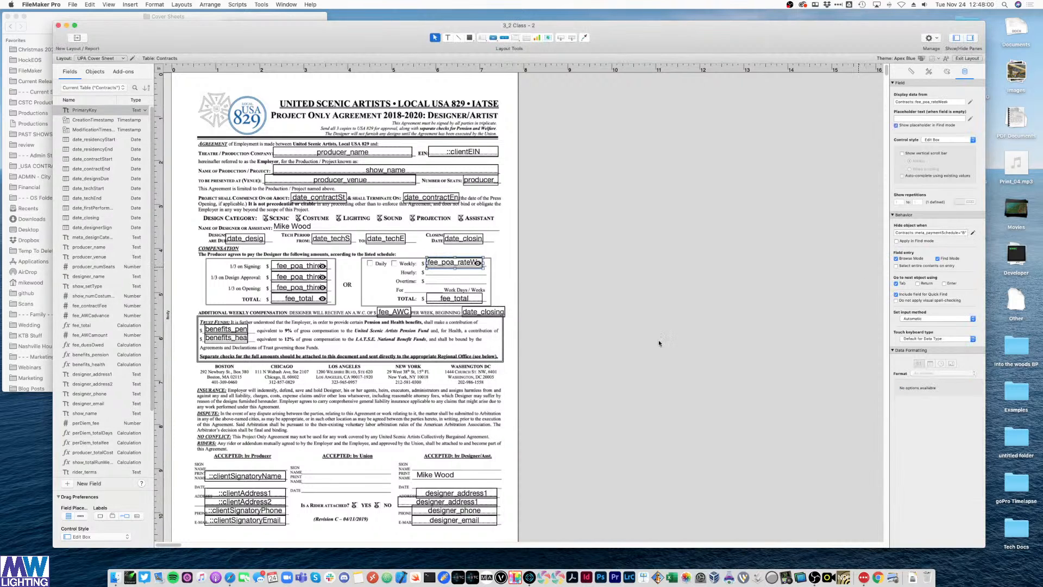
pyautogui.doubleClick(426, 156)
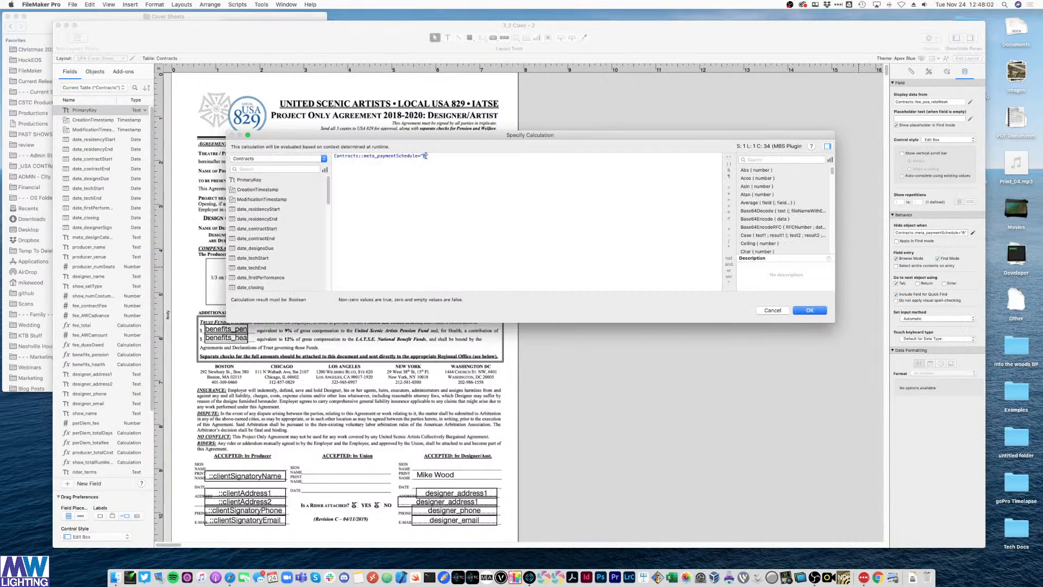
pyautogui.write('A')
pyautogui.press('Return')
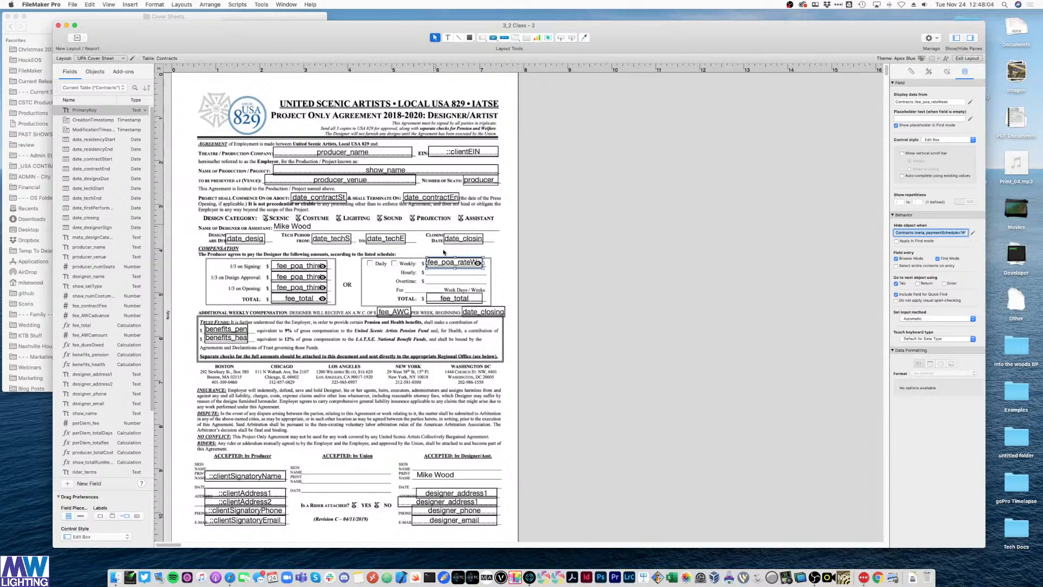
pyautogui.press('super+c')
# - Duplicate the Weekly field onto the Hourly line and align it
pyautogui.click(450, 267)
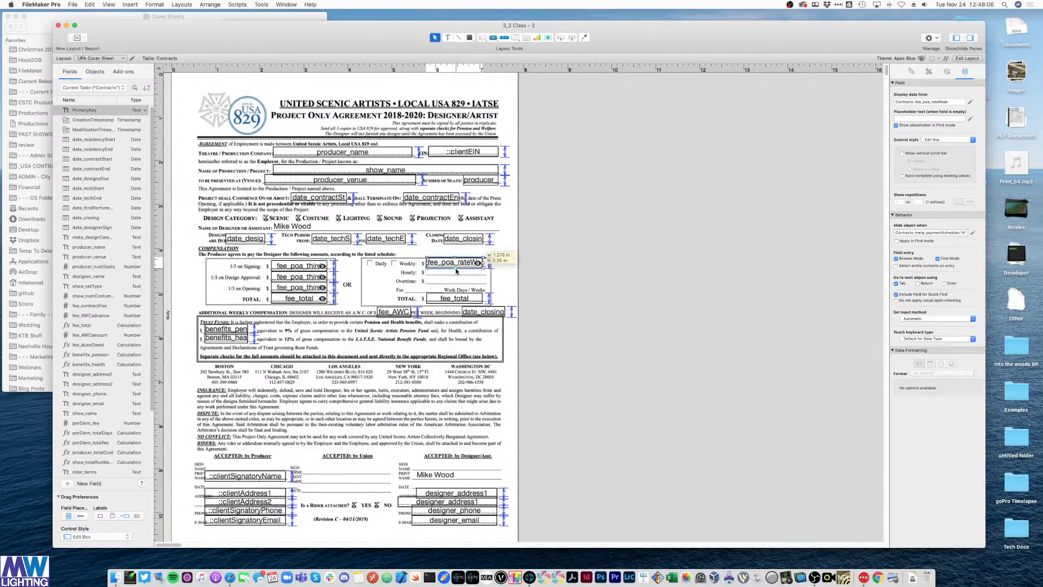
pyautogui.moveTo(461, 269)
pyautogui.mouseDown()
pyautogui.moveTo(479, 282)
pyautogui.moveTo(469, 275)
pyautogui.mouseUp()
pyautogui.press('super+z')
pyautogui.press('super+d')
pyautogui.click(574, 287)
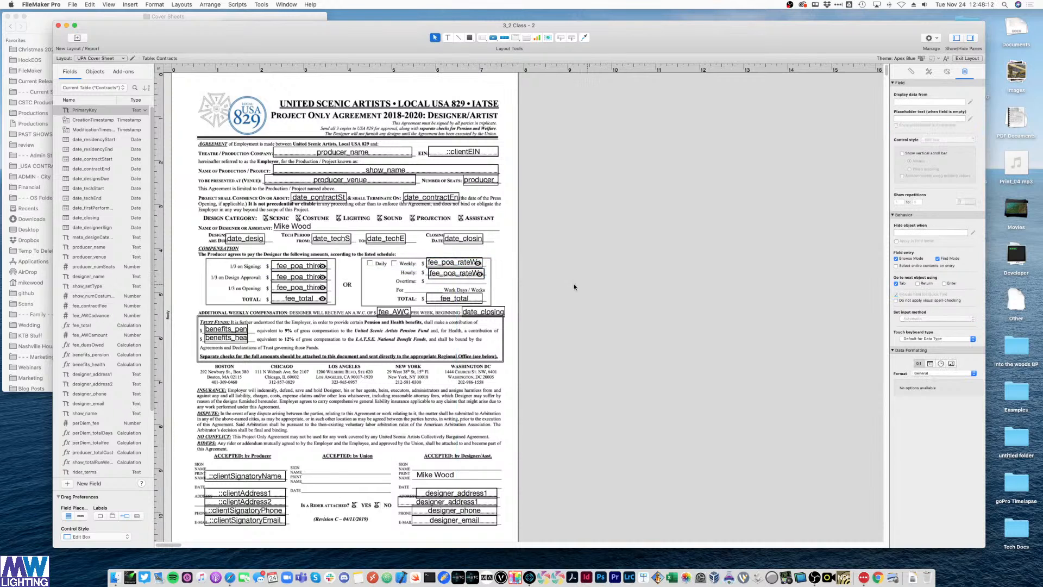
pyautogui.click(461, 278)
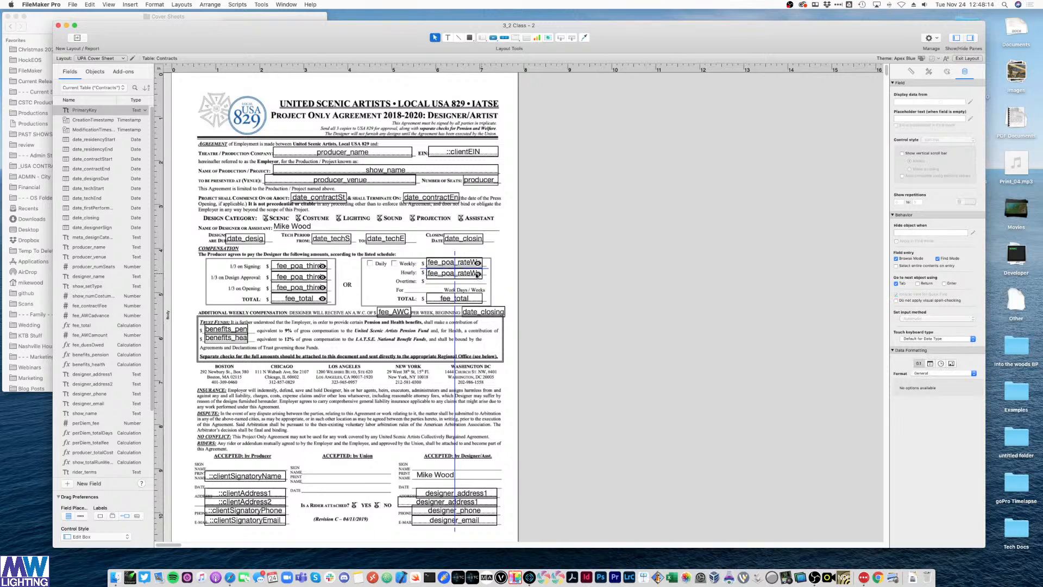
pyautogui.moveTo(466, 274); pyautogui.dragTo(466, 273)
pyautogui.click(606, 284)
# - Show fee_poa_rateHour in the Hourly box and copy it down to the Overtime line
pyautogui.doubleClick(471, 273)
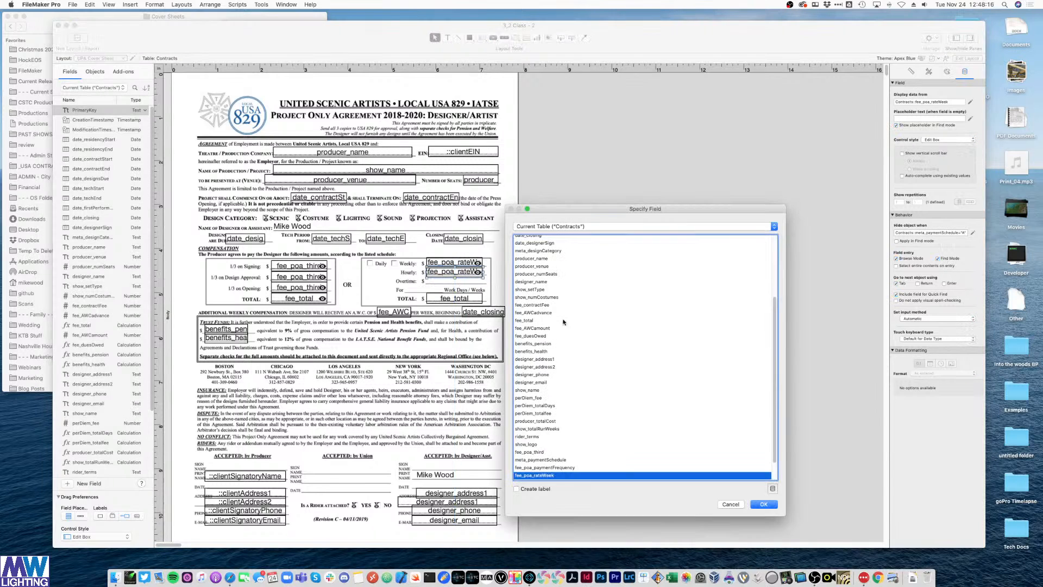
pyautogui.scroll(-3, 545, 435)
pyautogui.doubleClick(543, 460)
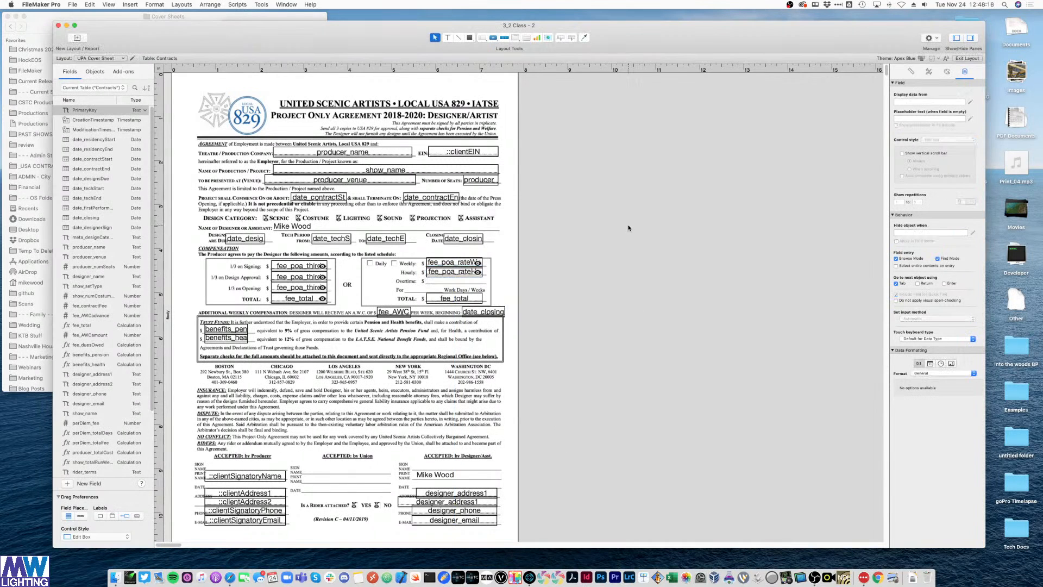
pyautogui.moveTo(452, 274); pyautogui.dragTo(453, 283)
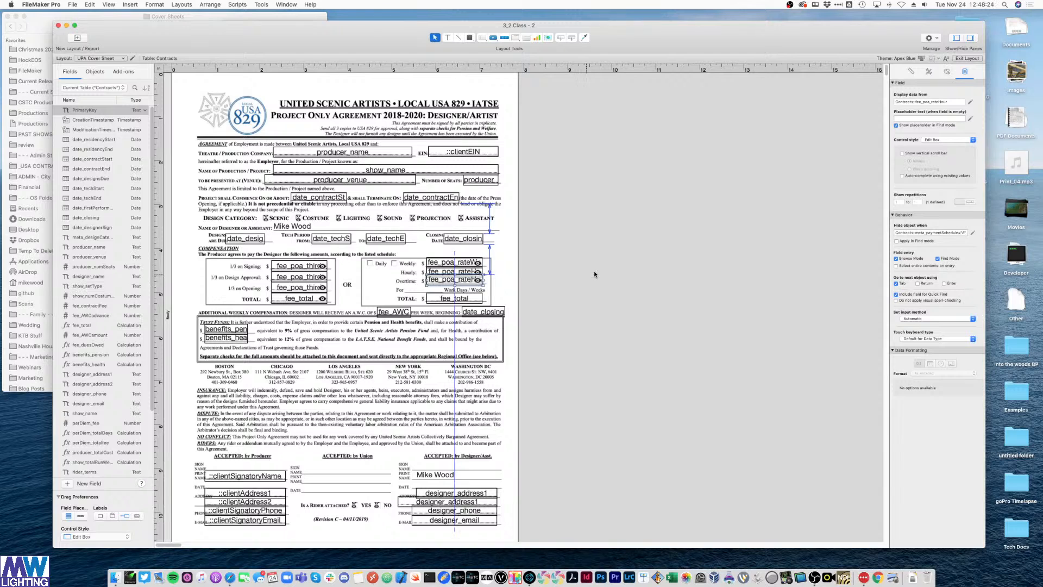
# - Align the Overtime copy and make it display fee_poa_rateOT
pyautogui.click(594, 275)
pyautogui.scroll(-1, 458, 284)
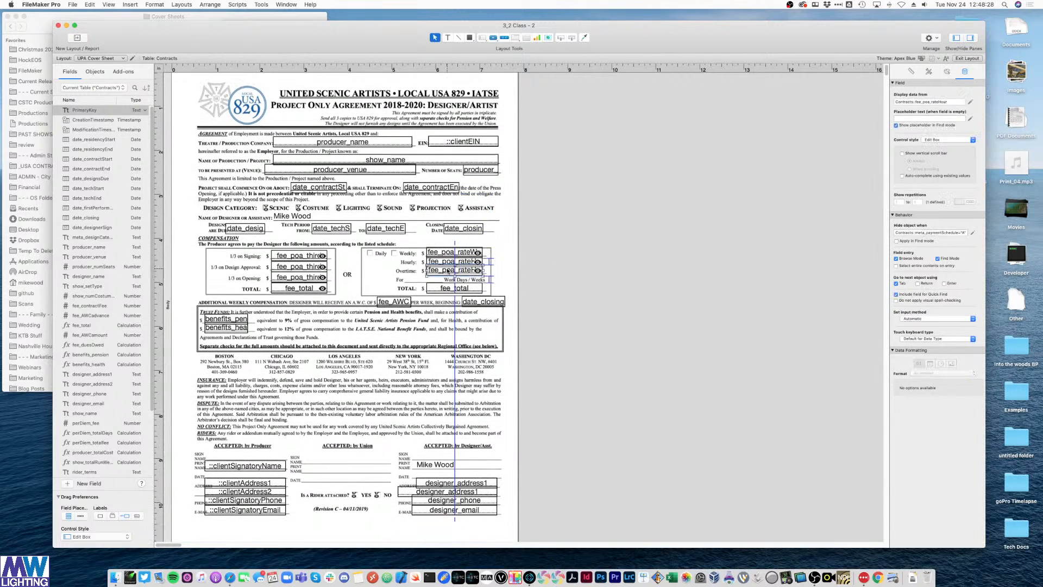
pyautogui.doubleClick(461, 271)
pyautogui.click(556, 467)
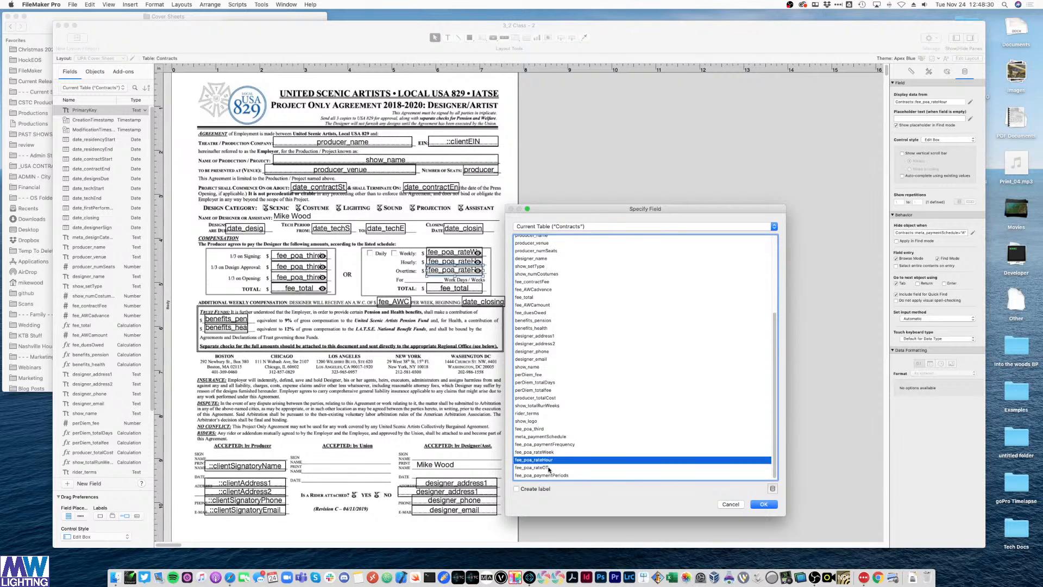
pyautogui.doubleClick(549, 467)
pyautogui.click(583, 289)
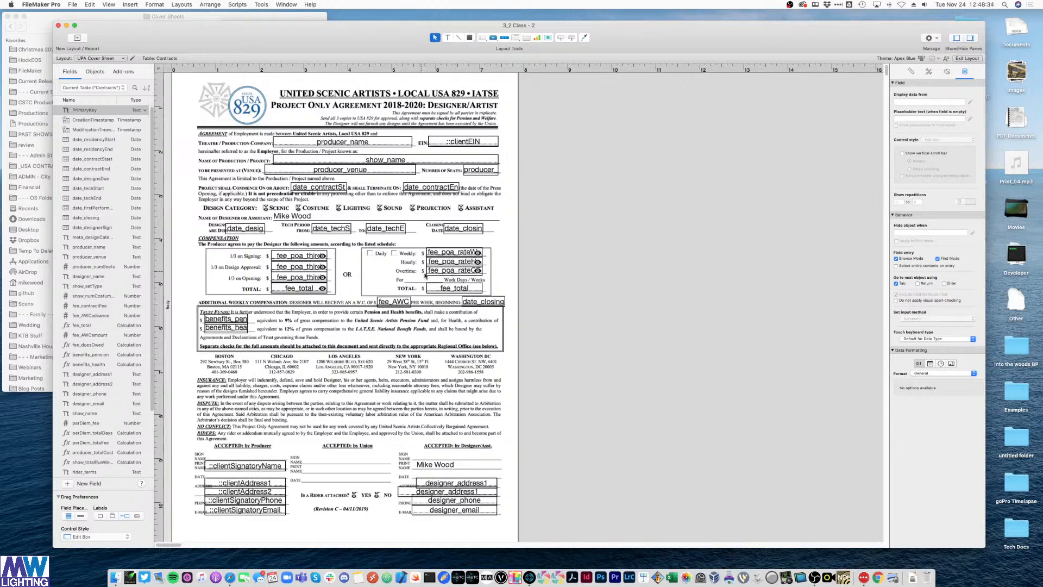
# - Duplicate the Overtime field onto the Work Days/Weeks line showing fee_poa_paymentPeriods
pyautogui.click(458, 272)
pyautogui.press('super+d')
pyautogui.moveTo(462, 276); pyautogui.dragTo(441, 279)
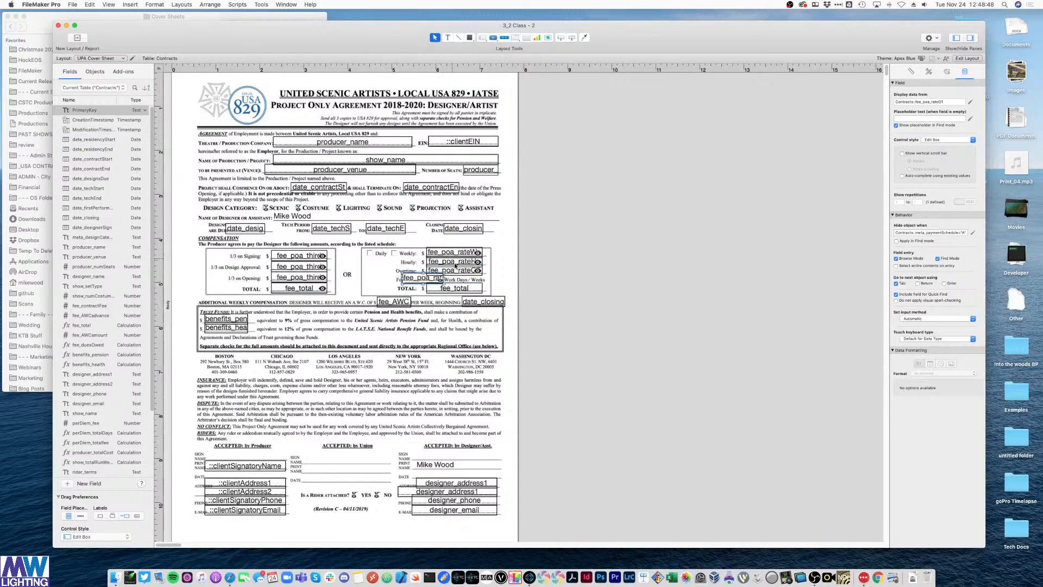
pyautogui.click(601, 254)
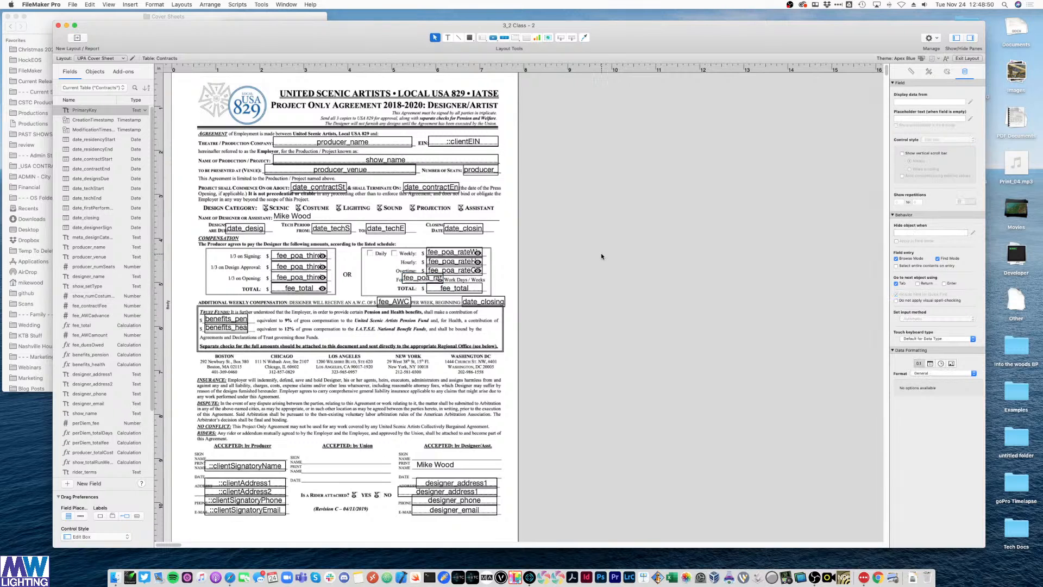
pyautogui.click(408, 280)
pyautogui.doubleClick(409, 280)
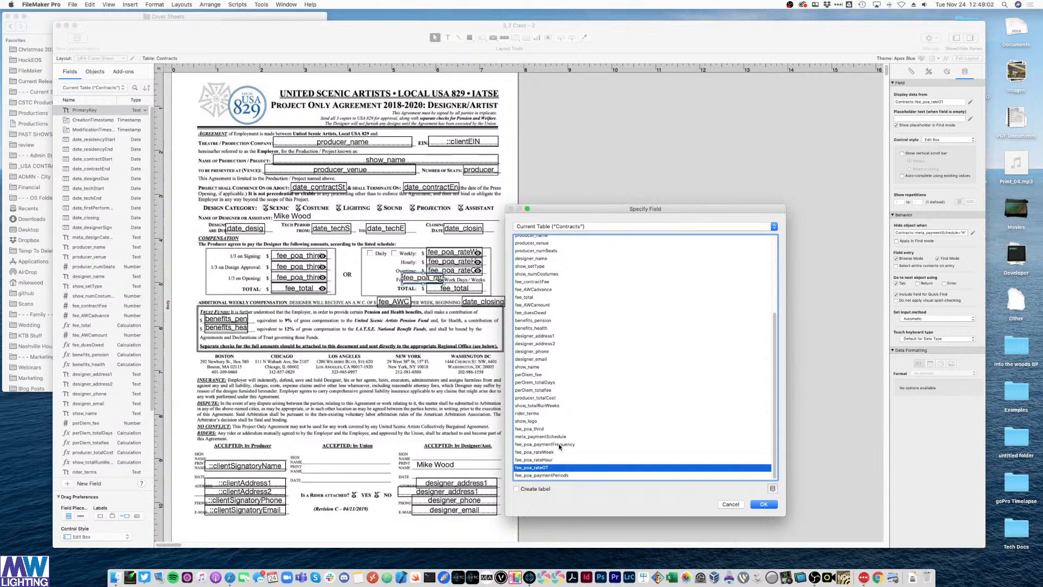
pyautogui.doubleClick(562, 476)
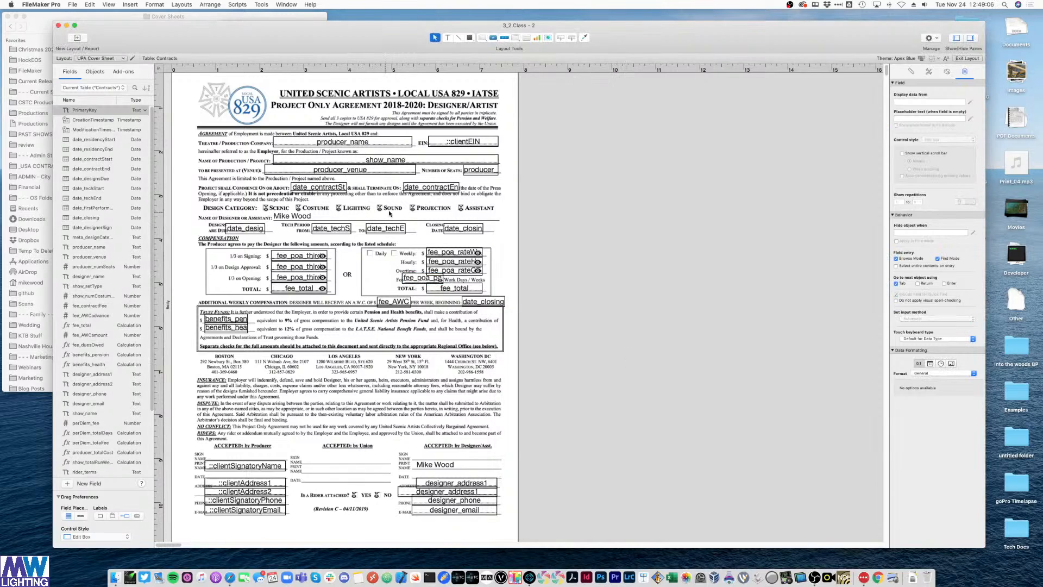
# - Duplicate the Sound X mark and place it over the Daily box
pyautogui.click(379, 207)
pyautogui.press('super+d')
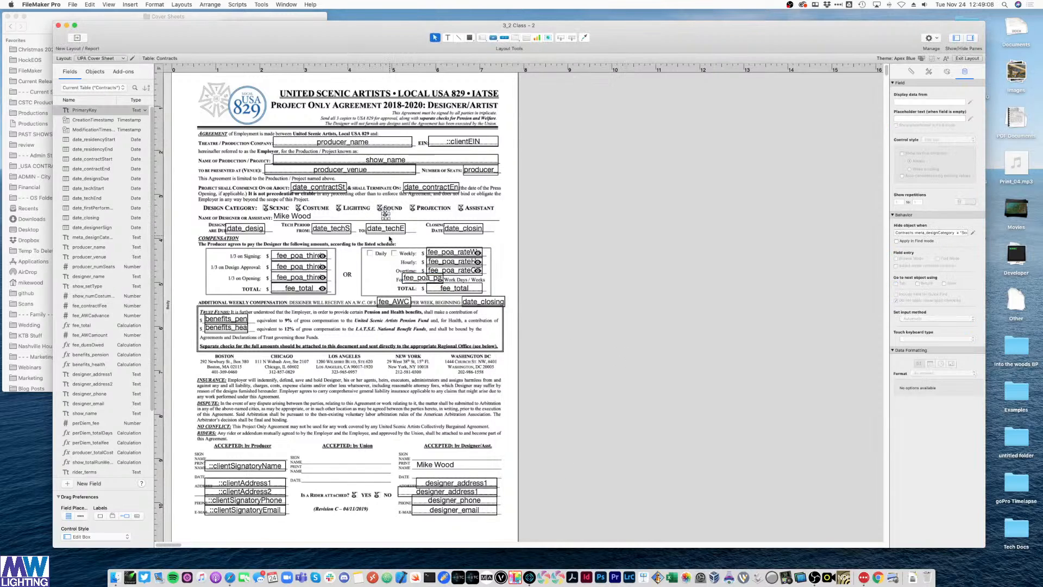
pyautogui.moveTo(385, 218); pyautogui.dragTo(386, 234)
pyautogui.press('super+equal')
pyautogui.press('super+equal')
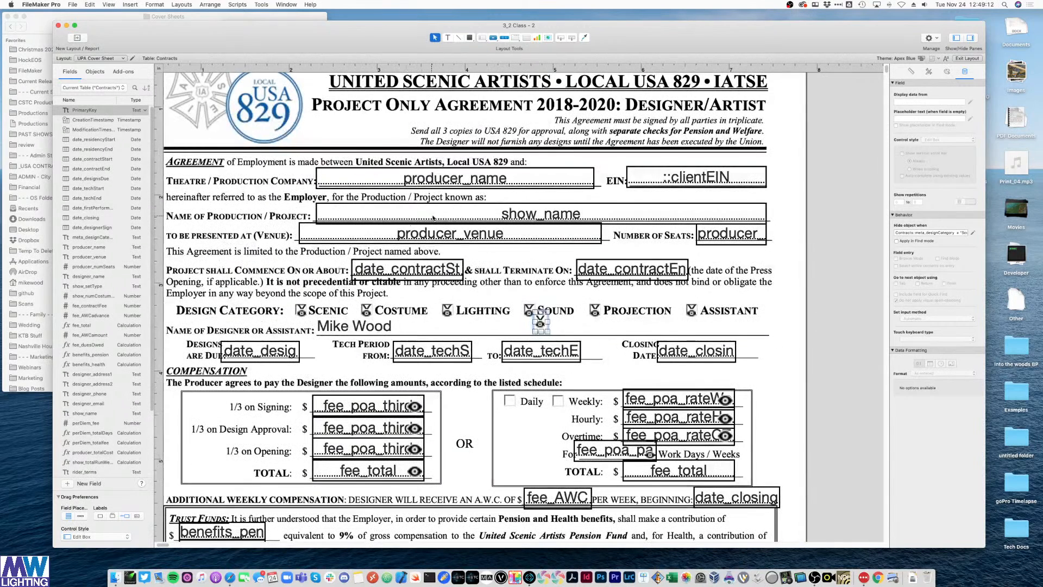
pyautogui.moveTo(541, 323); pyautogui.dragTo(514, 401)
pyautogui.click(827, 329)
pyautogui.click(824, 328)
pyautogui.click(511, 401)
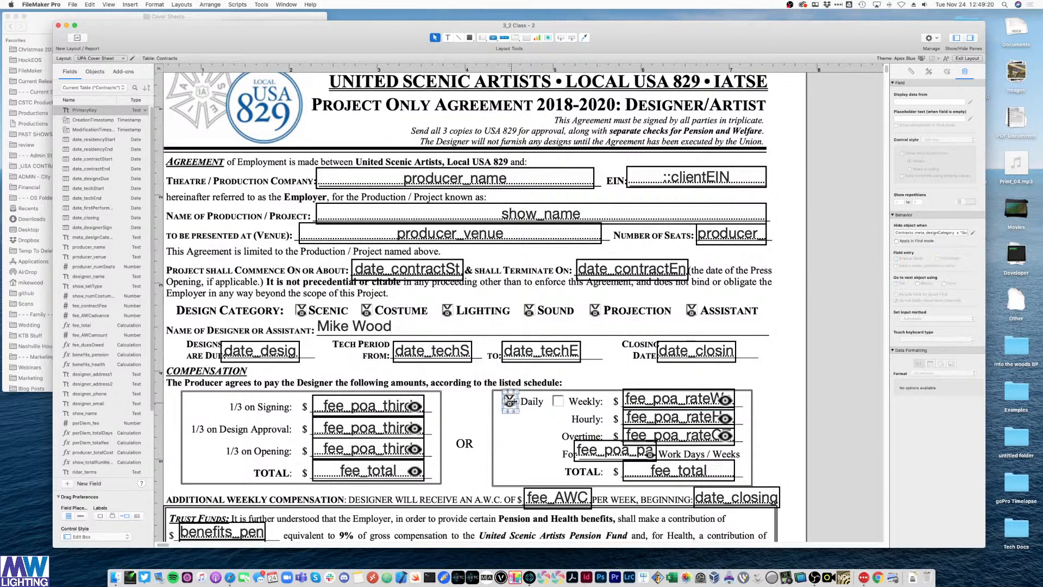
# - Hide the Daily X mark when fee_poa_paymentFrequency = "Weekly"
pyautogui.click(973, 233)
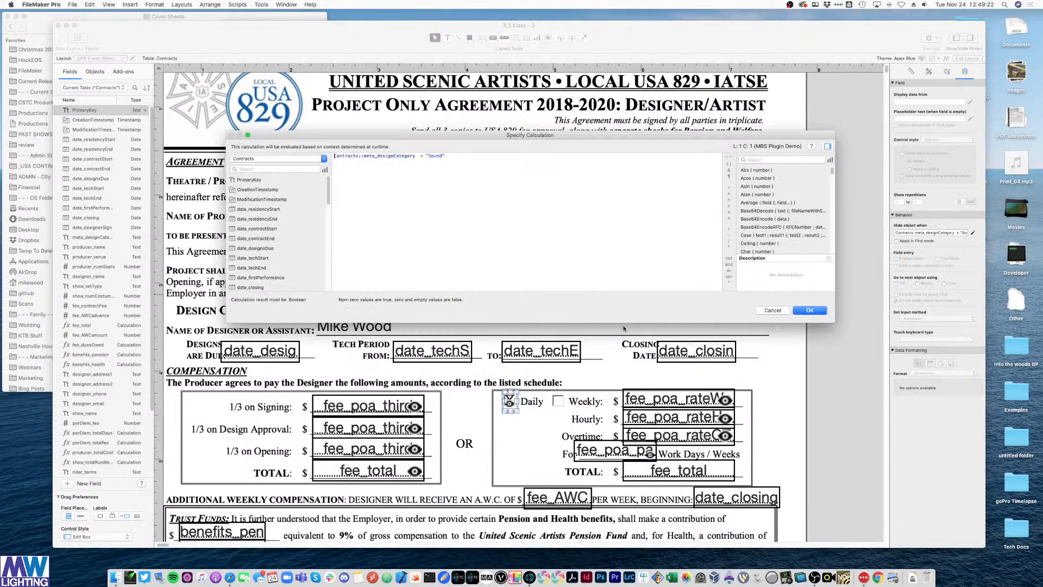
pyautogui.moveTo(472, 157); pyautogui.dragTo(338, 144)
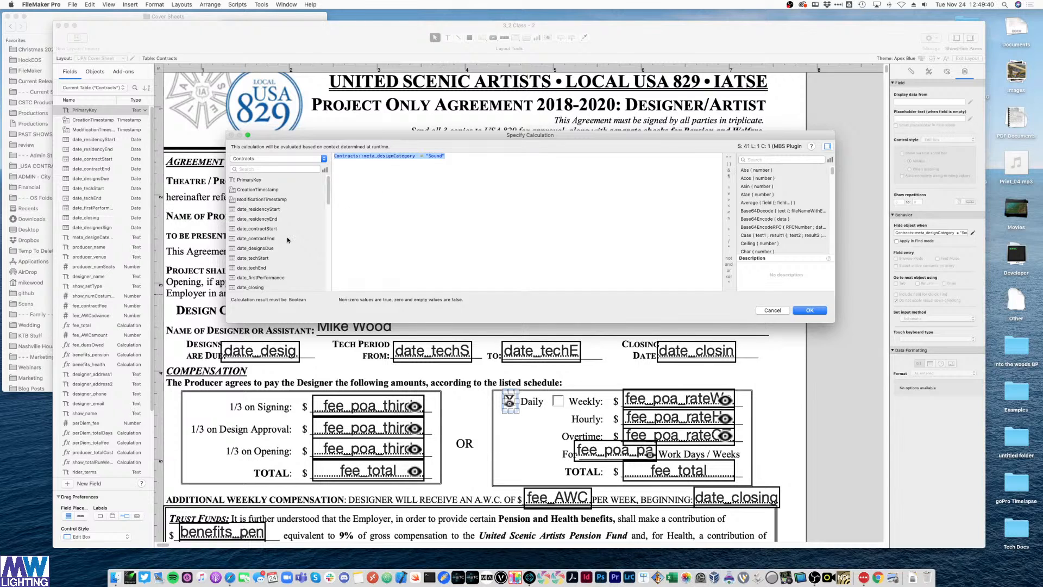
pyautogui.scroll(-10, 288, 240)
pyautogui.click(281, 248)
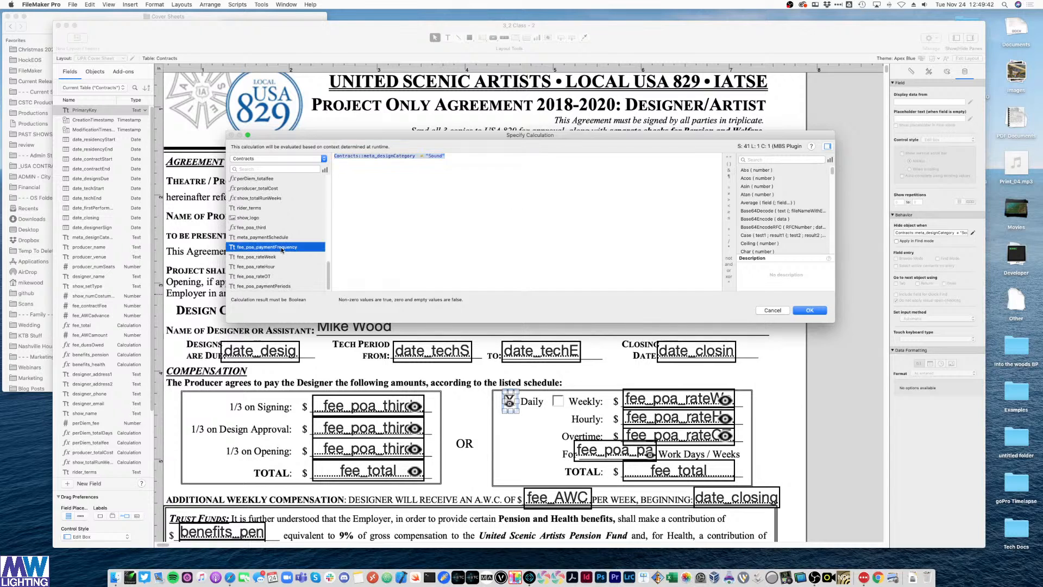
pyautogui.doubleClick(282, 249)
pyautogui.write('= ')
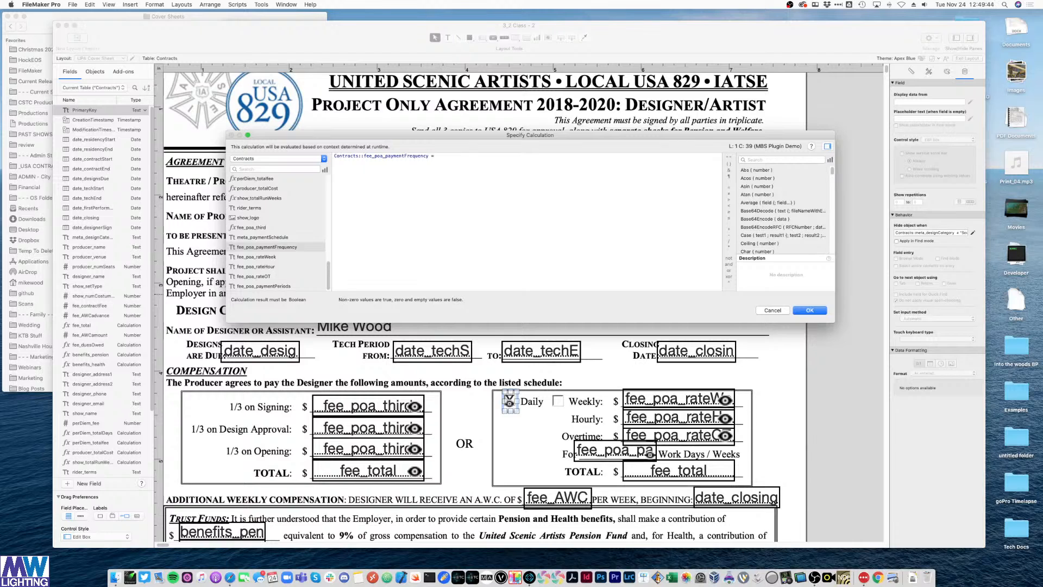
pyautogui.write('"Weekly')
pyautogui.press('Return')
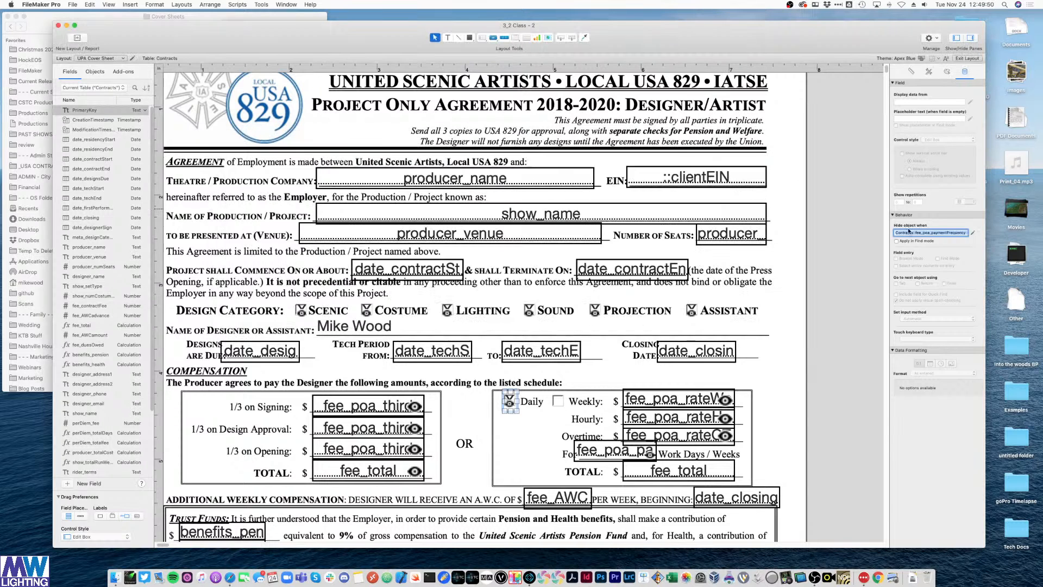
# - Copy the X mark onto the Weekly box, hidden when fee_poa_paymentFrequency = "Daily"
pyautogui.click(510, 401)
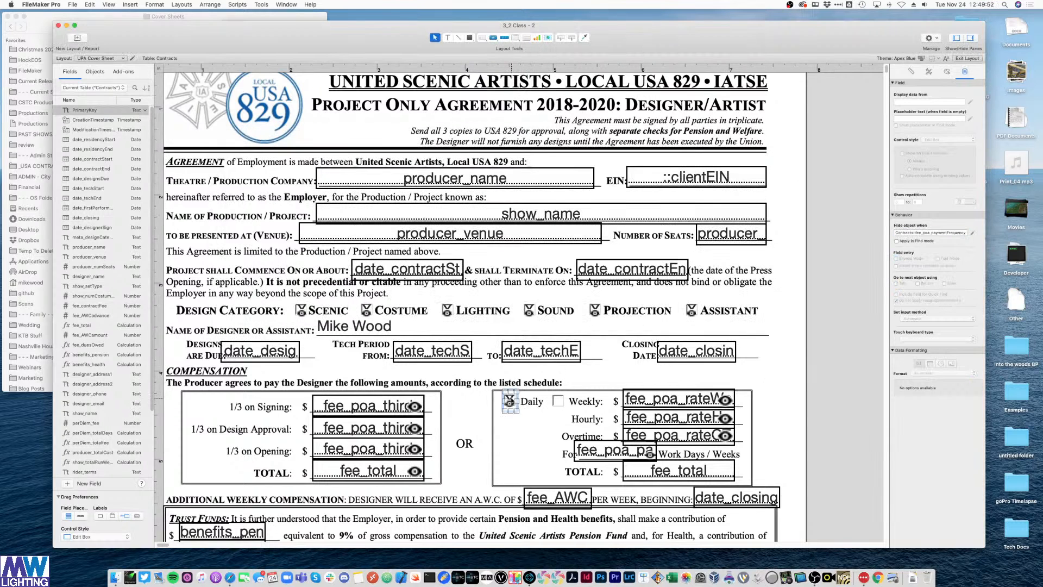
pyautogui.moveTo(510, 400); pyautogui.dragTo(559, 405)
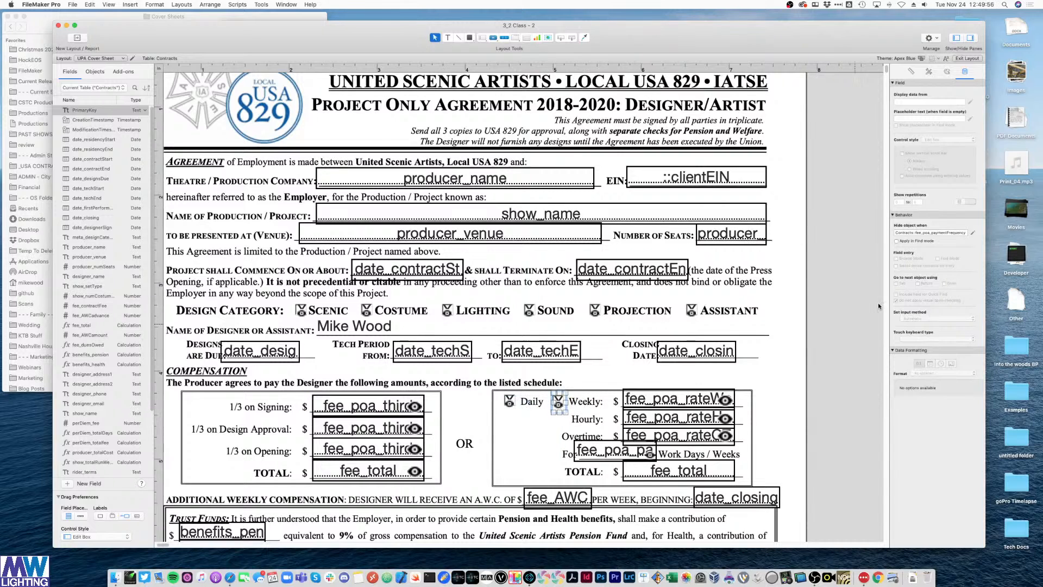
pyautogui.click(974, 232)
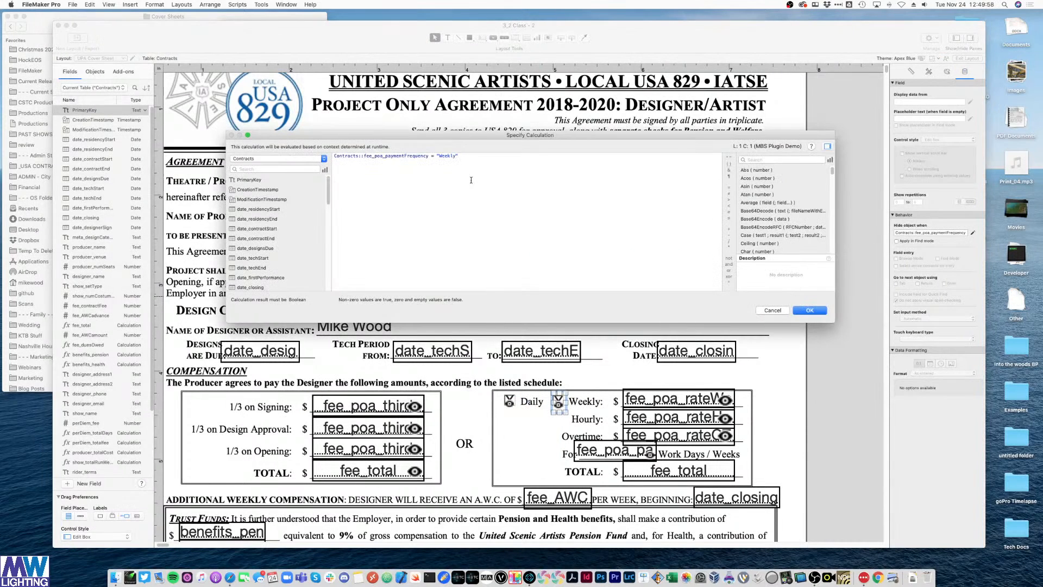
pyautogui.doubleClick(445, 156)
pyautogui.write('Daily')
pyautogui.press('Return')
pyautogui.click(847, 235)
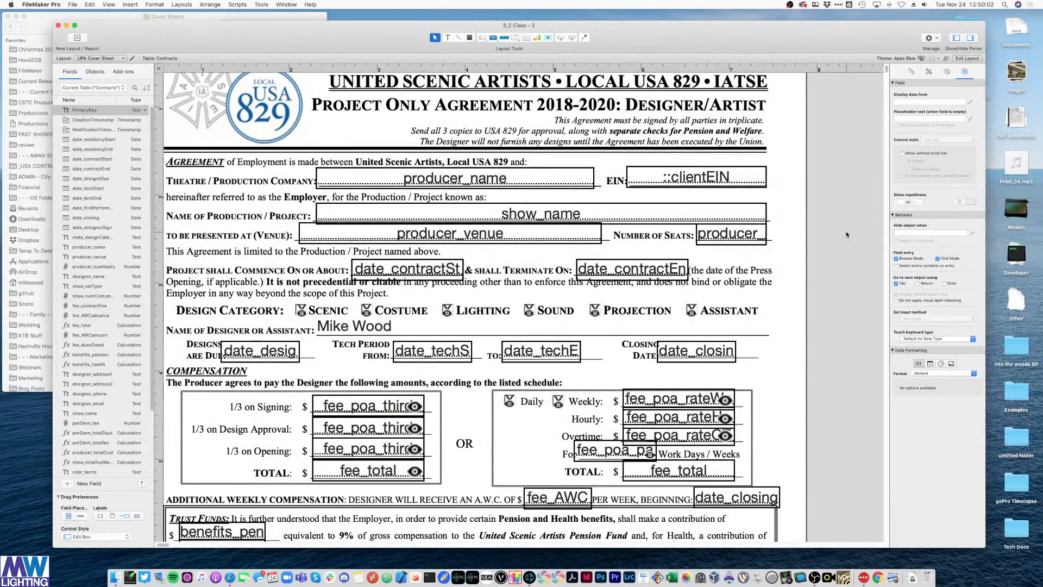
pyautogui.press('super+minus')
pyautogui.press('super+minus')
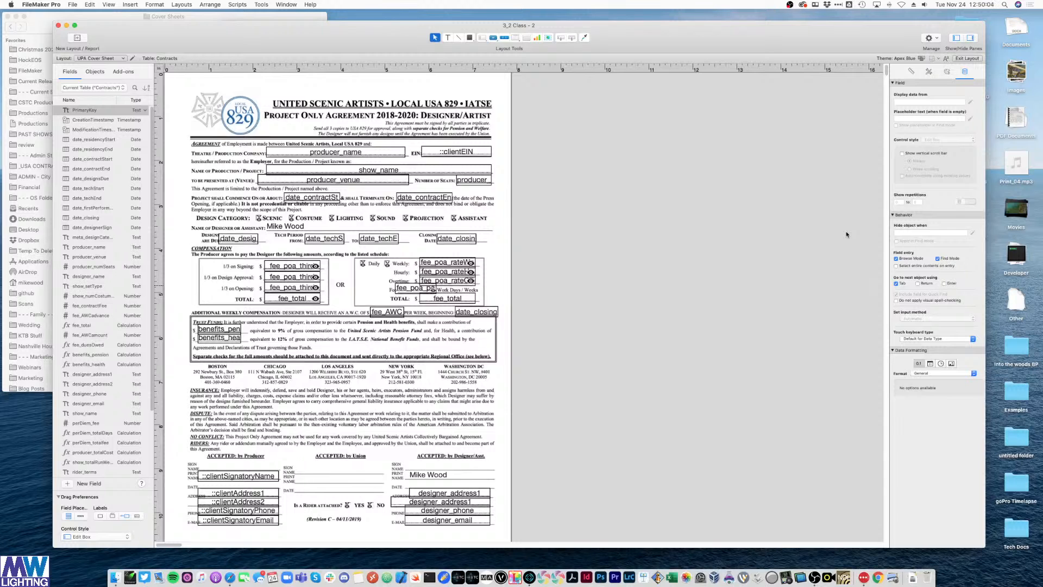
# - In Browse mode, check the UPA and SDA Cover Sheet layouts
pyautogui.press('super+b')
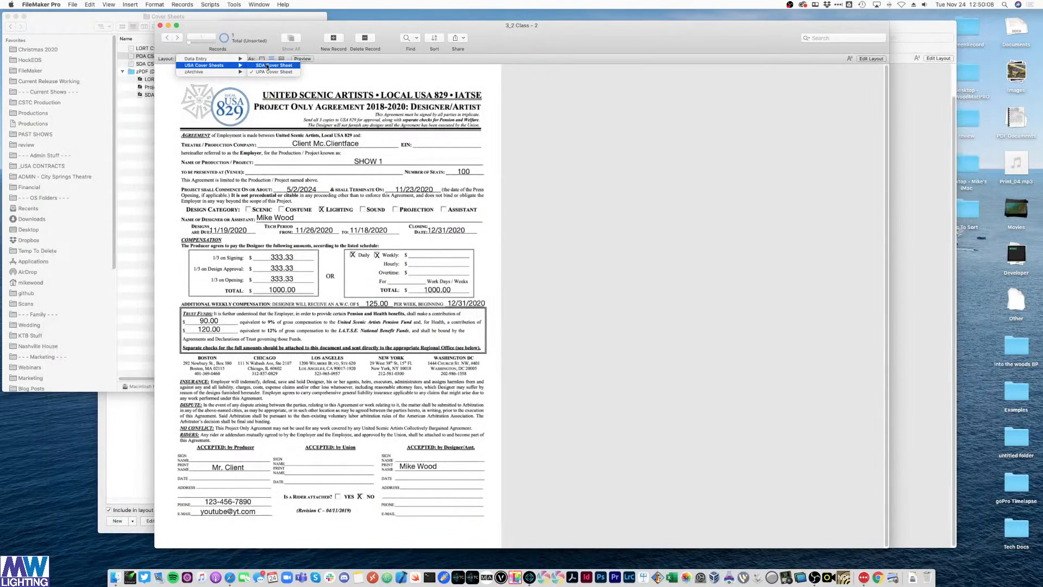
pyautogui.click(211, 60)
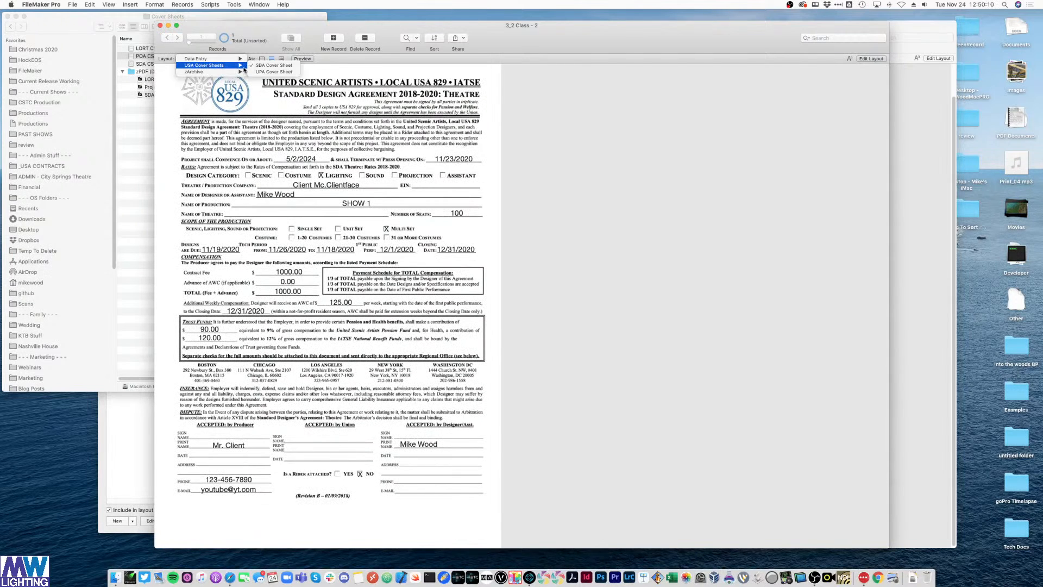
pyautogui.click(258, 72)
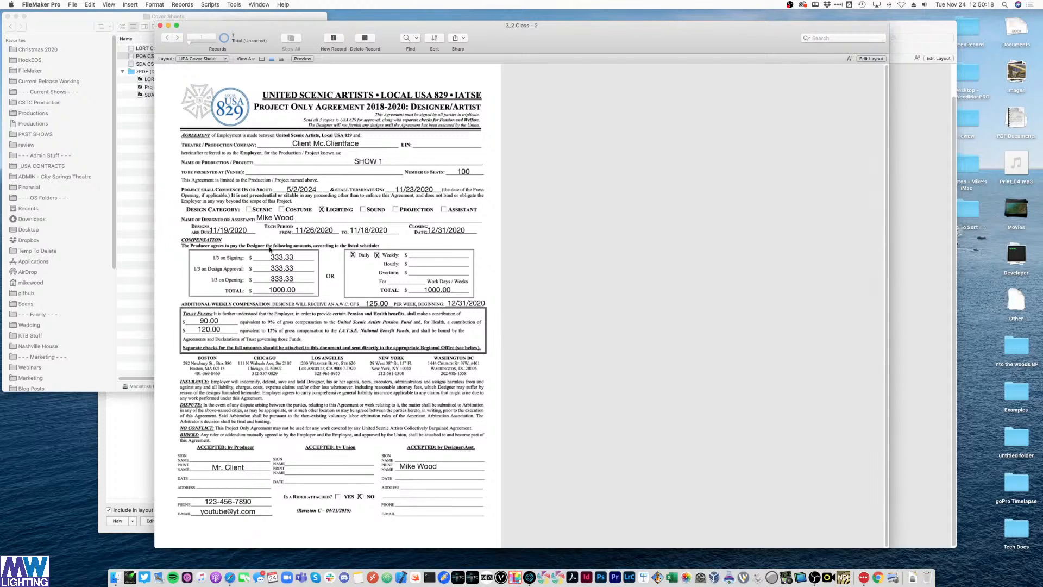
pyautogui.click(210, 59)
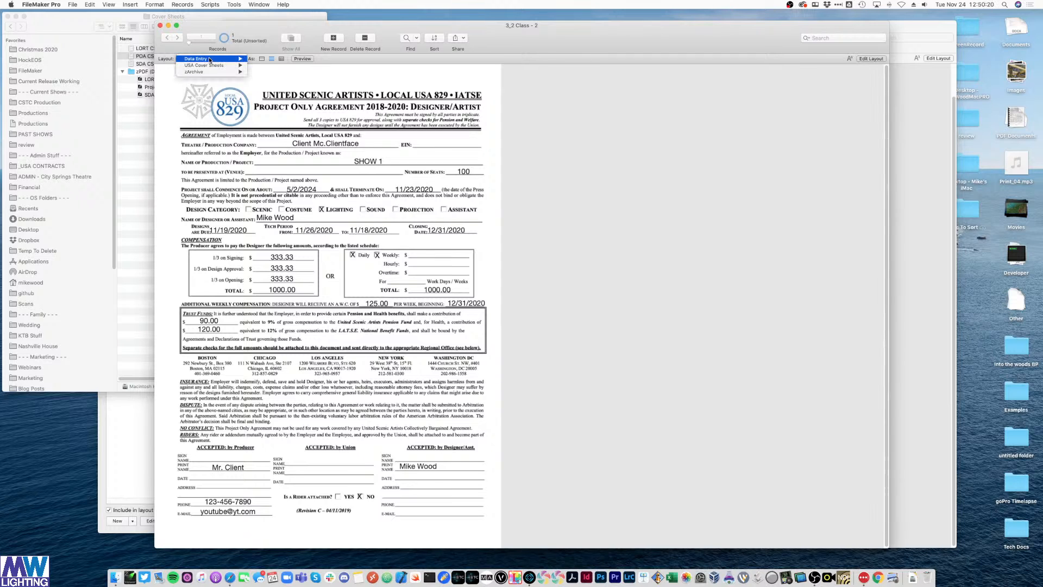
pyautogui.click(232, 63)
pyautogui.click(220, 58)
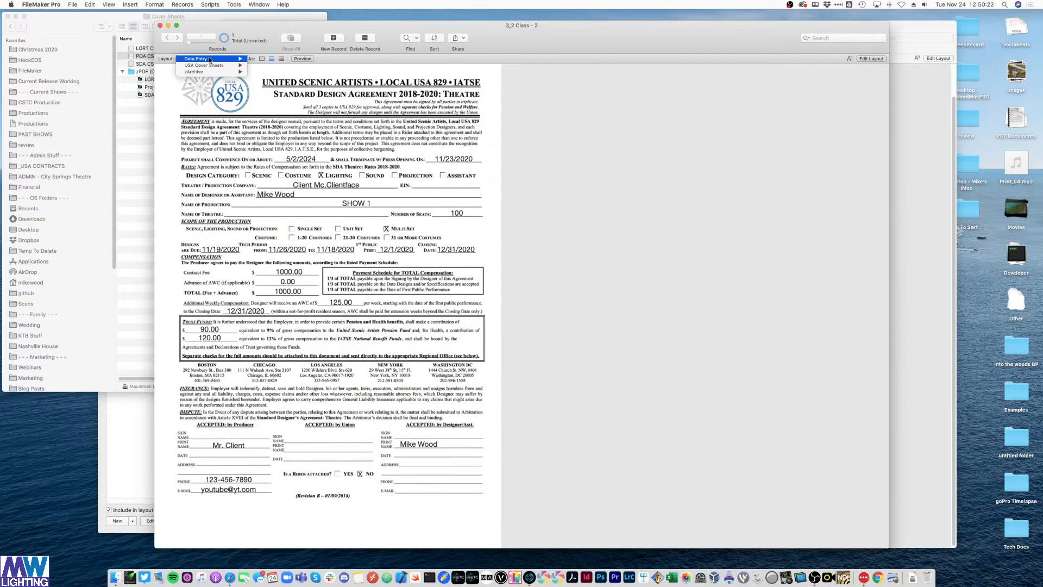
pyautogui.moveTo(240, 66)
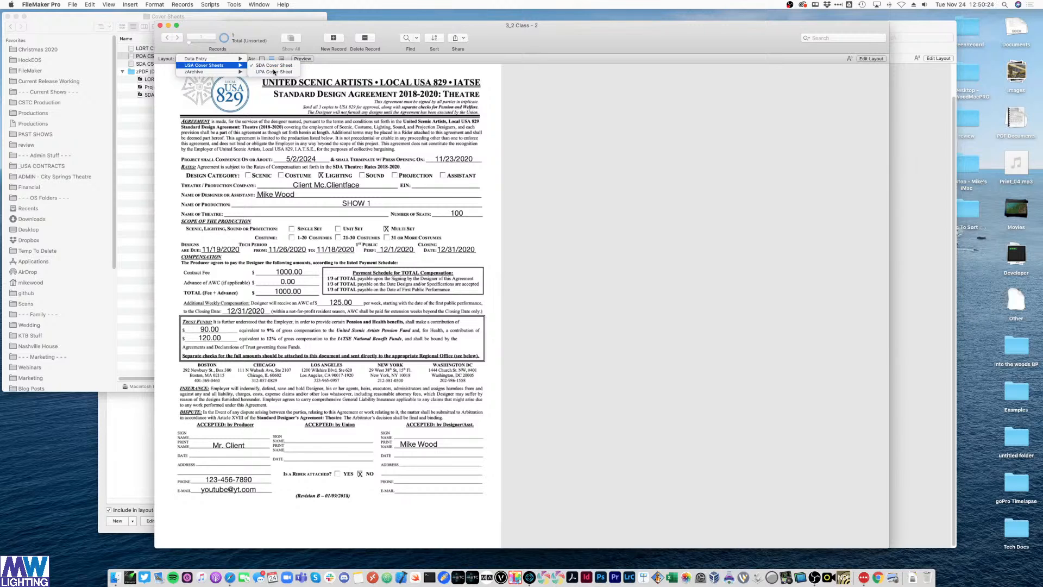
pyautogui.click(274, 72)
# - Switch to Contract Data Entry at 100% zoom and open the database field definitions
pyautogui.click(181, 59)
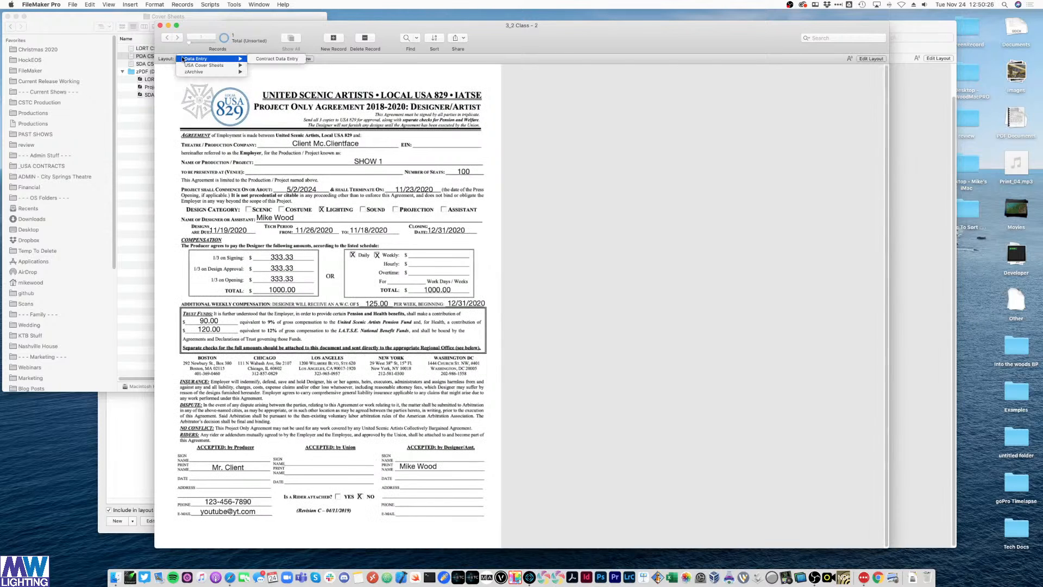
pyautogui.click(268, 59)
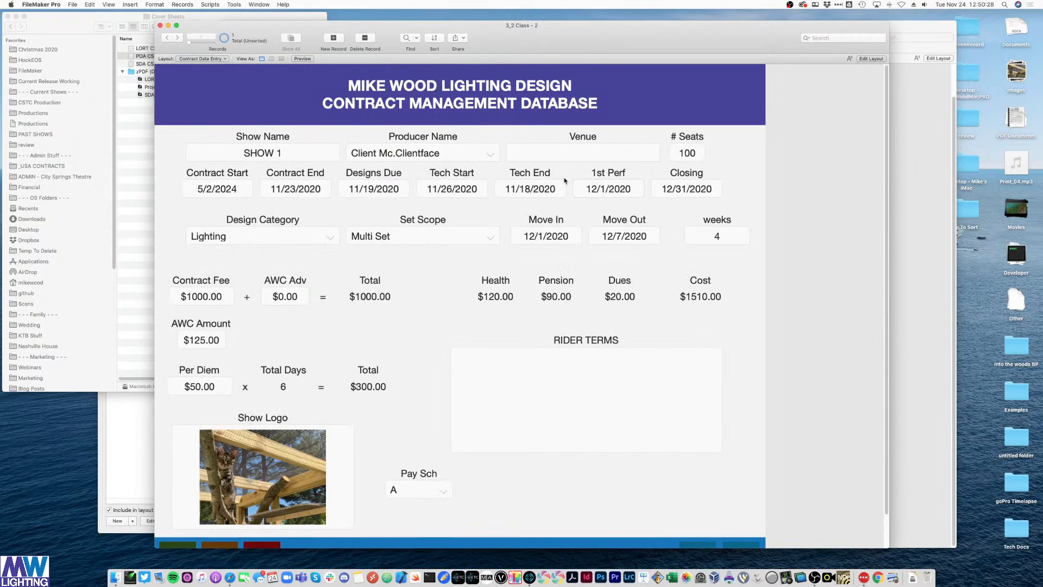
pyautogui.scroll(-2, 565, 182)
pyautogui.press('super+minus')
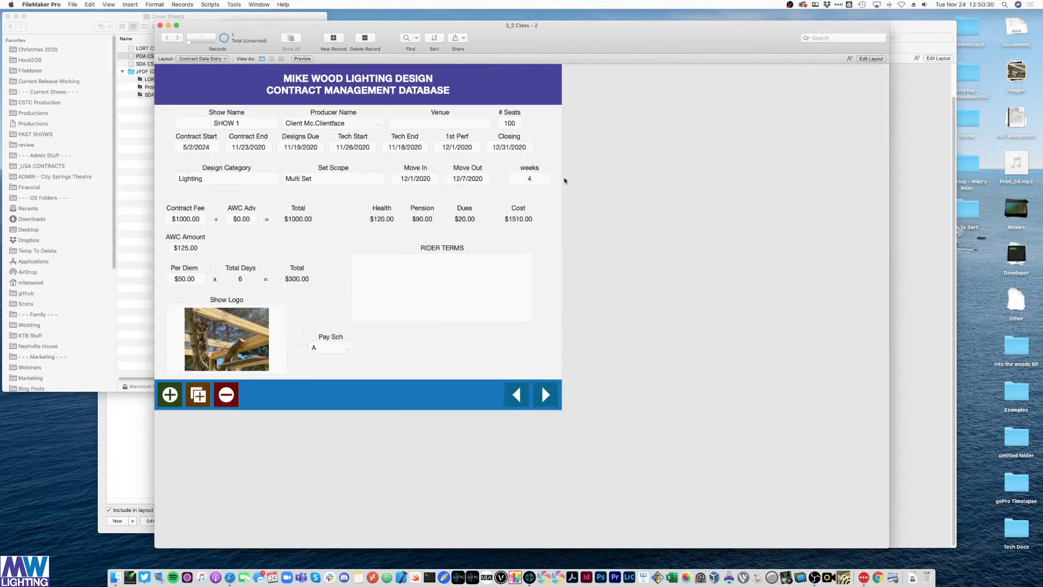
pyautogui.press('shift+super+d')
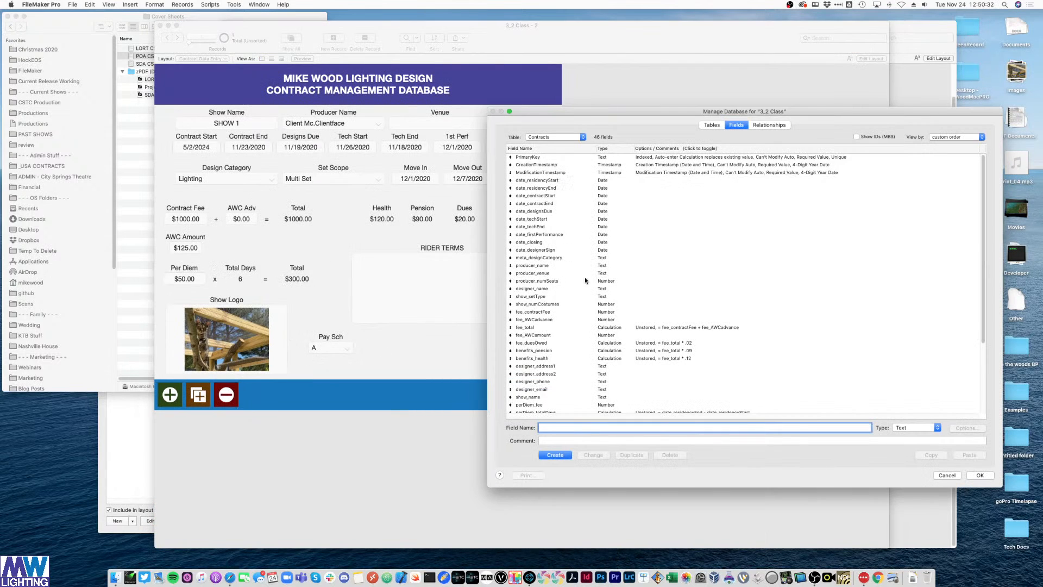
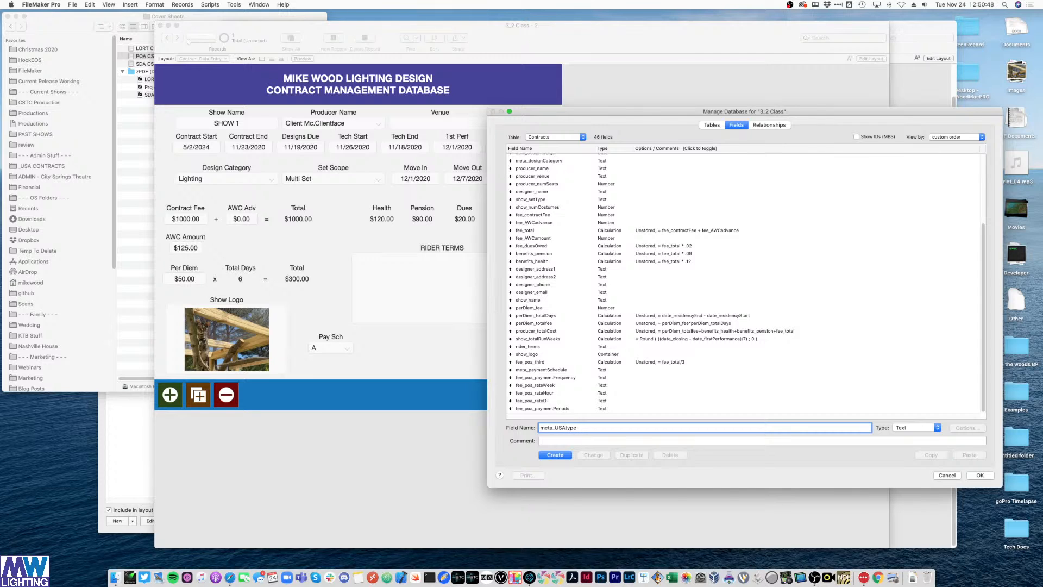
# - Create the text field meta_USAtype, sort the field list by name, and close the database definitions
pyautogui.press('Return')
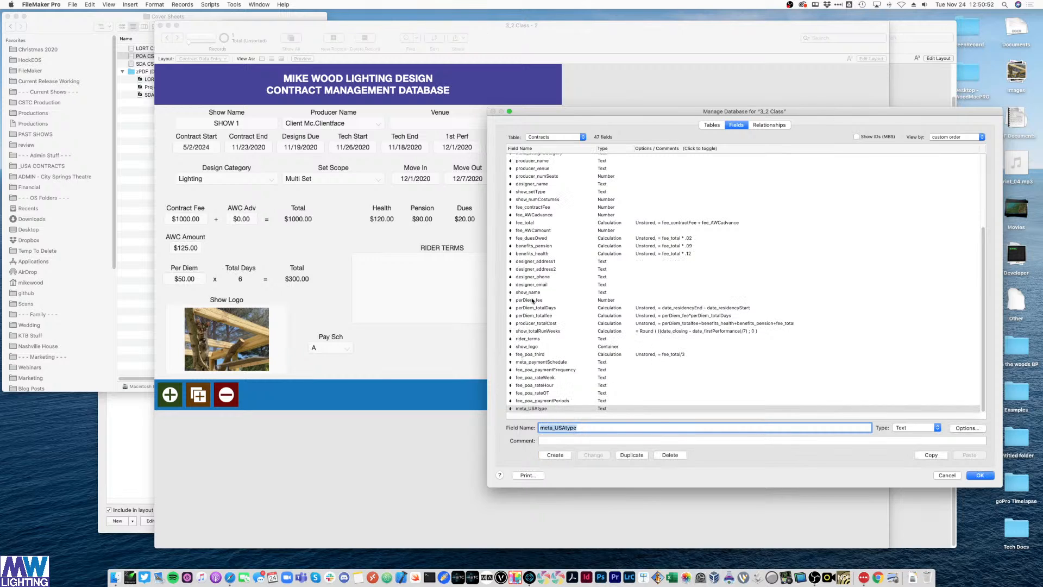
pyautogui.click(527, 149)
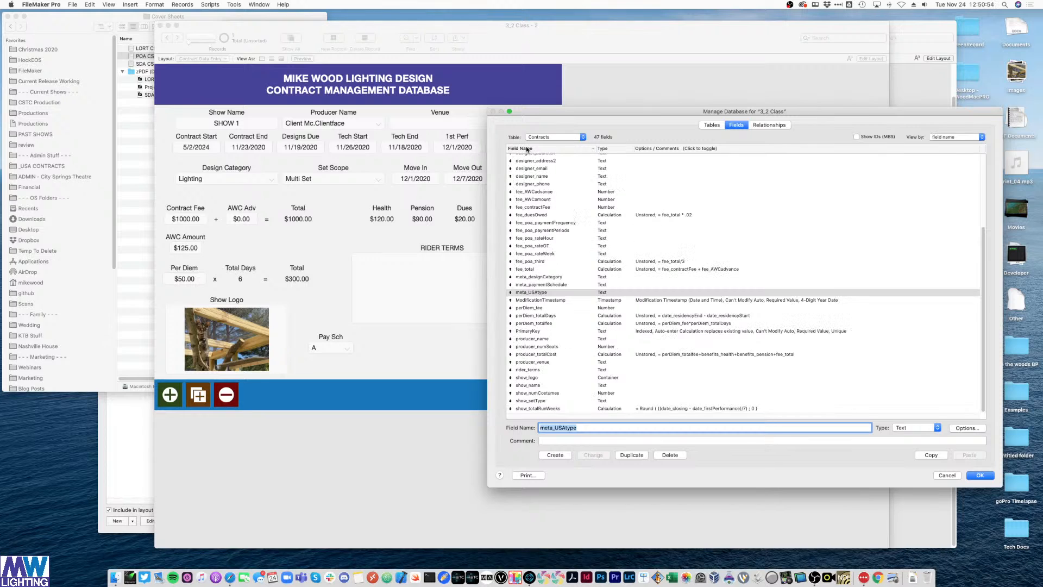
pyautogui.scroll(2, 541, 282)
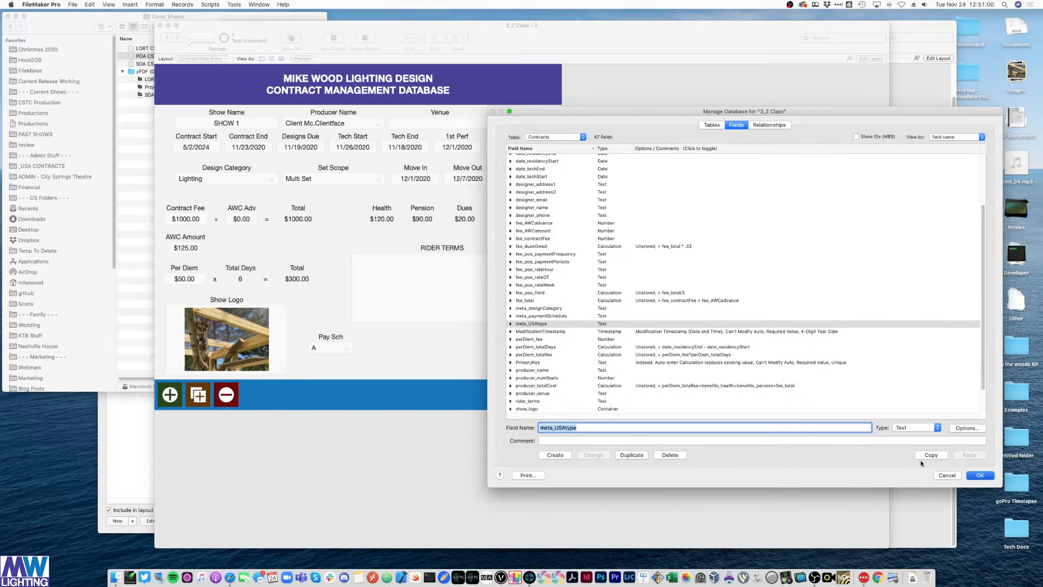
pyautogui.press('Return')
# - In Layout mode, lengthen the body, shift all objects down, and place Pay Sch beside AWC Amount
pyautogui.press('super+l')
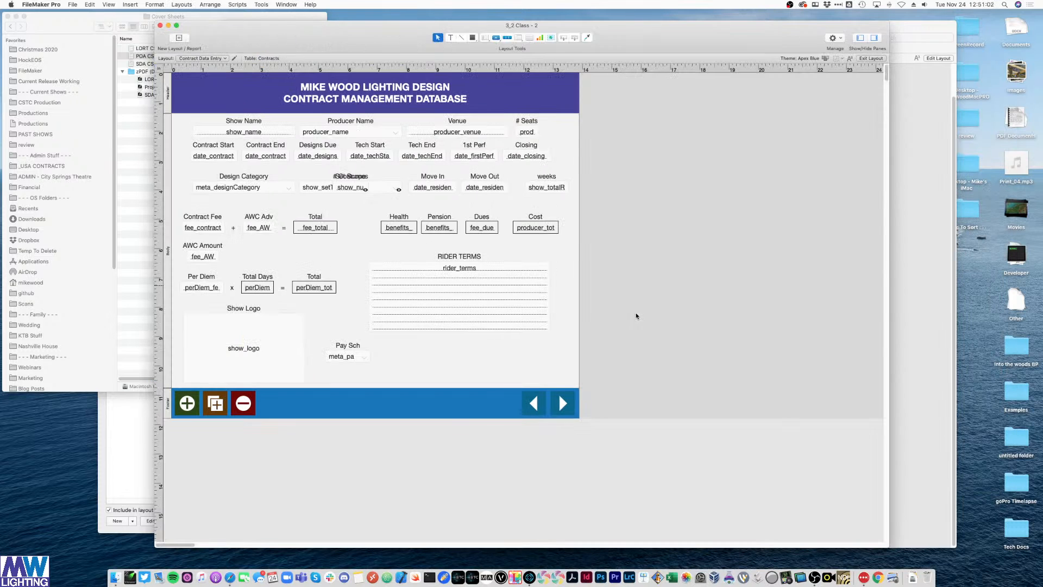
pyautogui.click(356, 346)
pyautogui.click(468, 376)
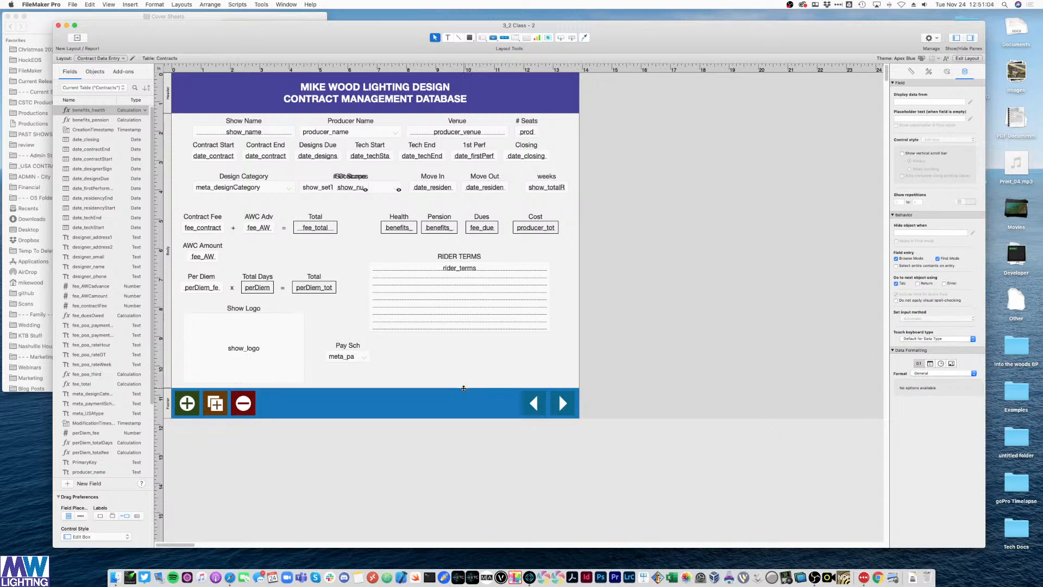
pyautogui.moveTo(464, 388); pyautogui.dragTo(465, 421)
pyautogui.moveTo(402, 373); pyautogui.dragTo(665, 159)
pyautogui.moveTo(598, 380); pyautogui.dragTo(180, 126)
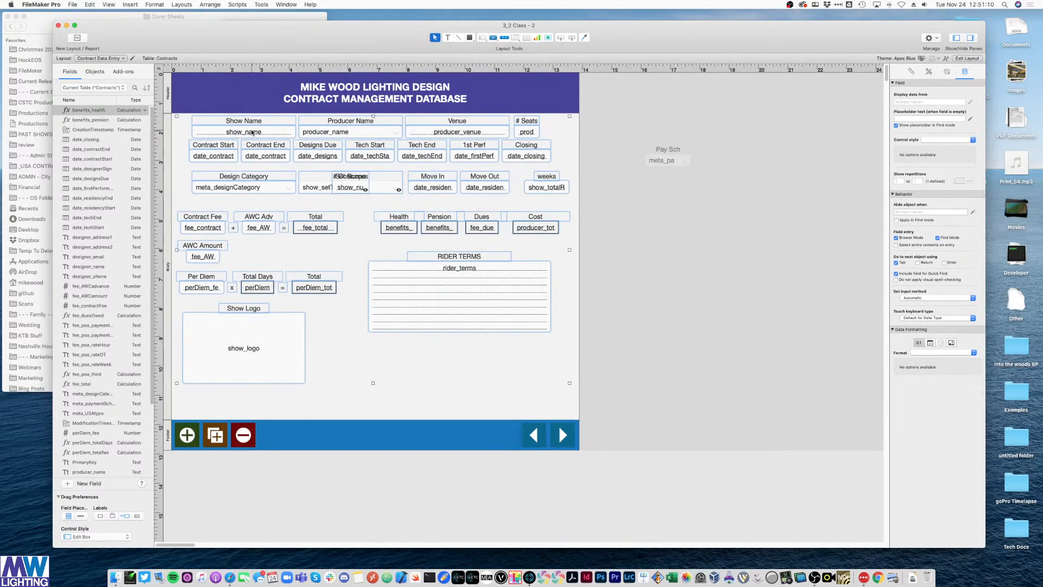
pyautogui.moveTo(253, 133); pyautogui.dragTo(252, 165)
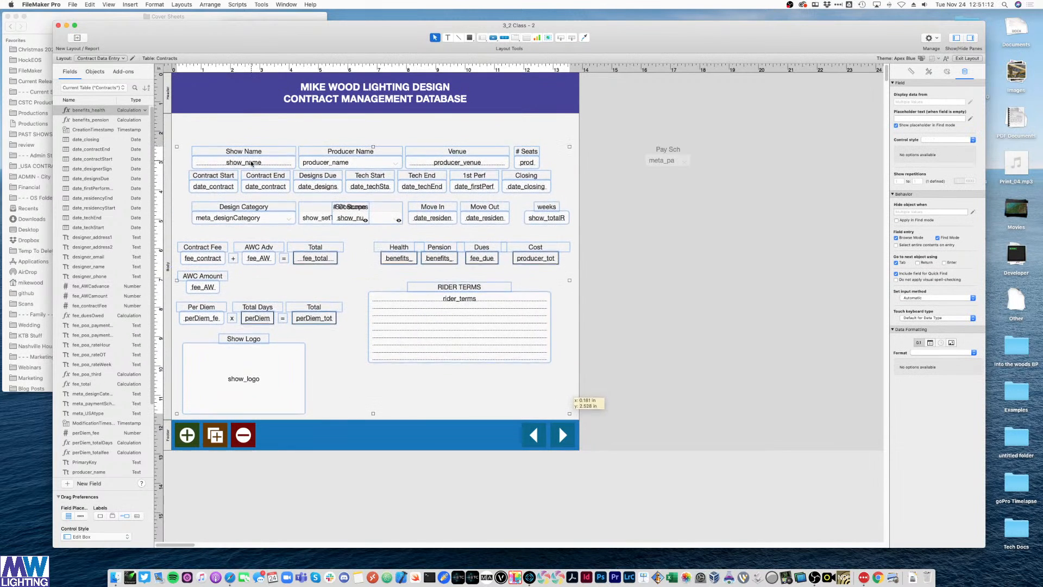
pyautogui.click(690, 219)
pyautogui.moveTo(707, 198); pyautogui.dragTo(659, 149)
pyautogui.moveTo(664, 159); pyautogui.dragTo(244, 289)
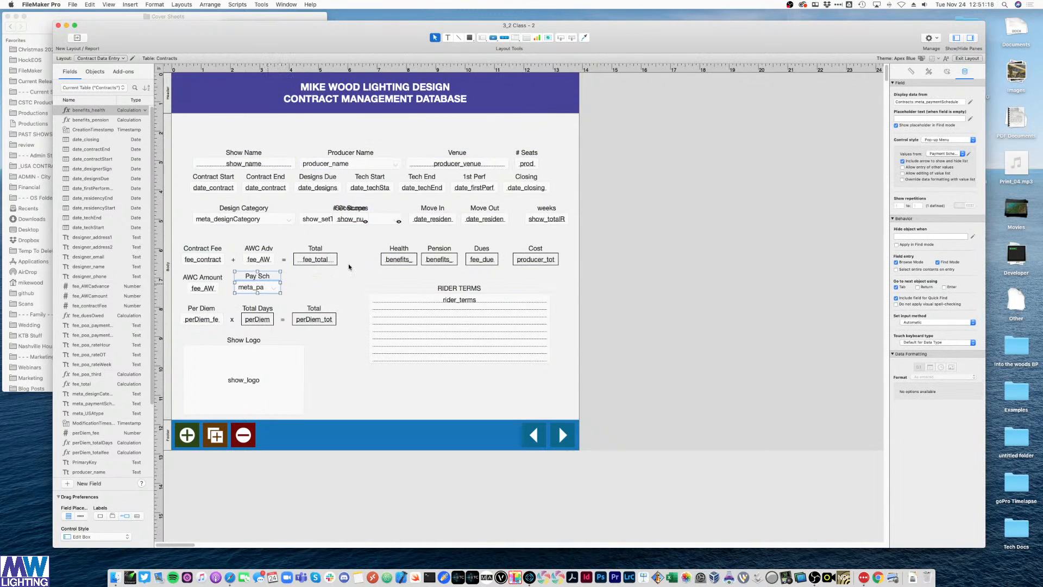
pyautogui.click(548, 162)
# - Copy the Producer Name pair to the top, relabel it 'Contract Type', and bind it to meta_USAtype
pyautogui.click(351, 157)
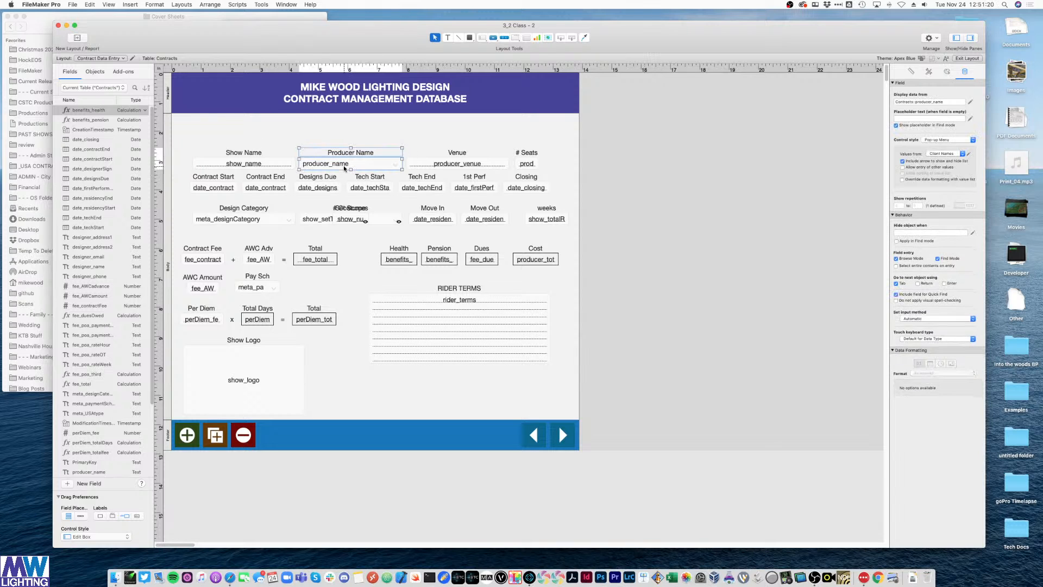
pyautogui.moveTo(350, 157); pyautogui.dragTo(244, 141)
pyautogui.click(404, 142)
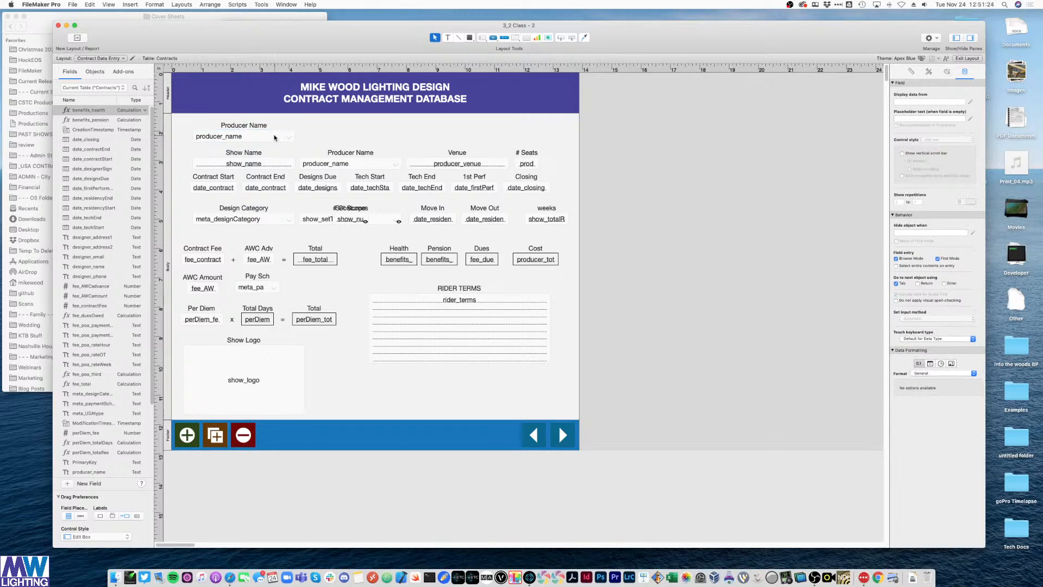
pyautogui.tripleClick(258, 125)
pyautogui.write('Cont')
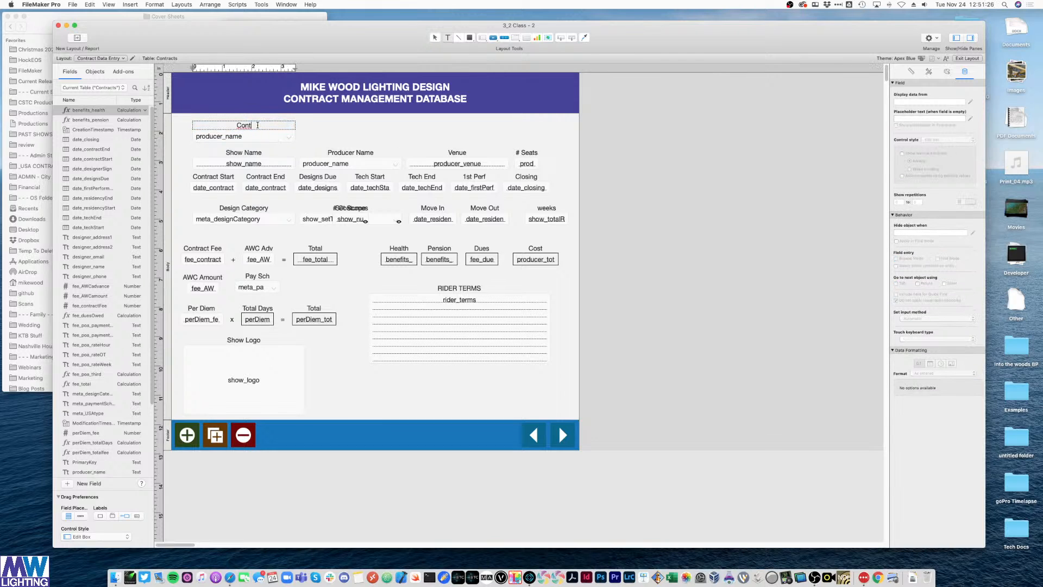
pyautogui.write('ract Type')
pyautogui.doubleClick(242, 136)
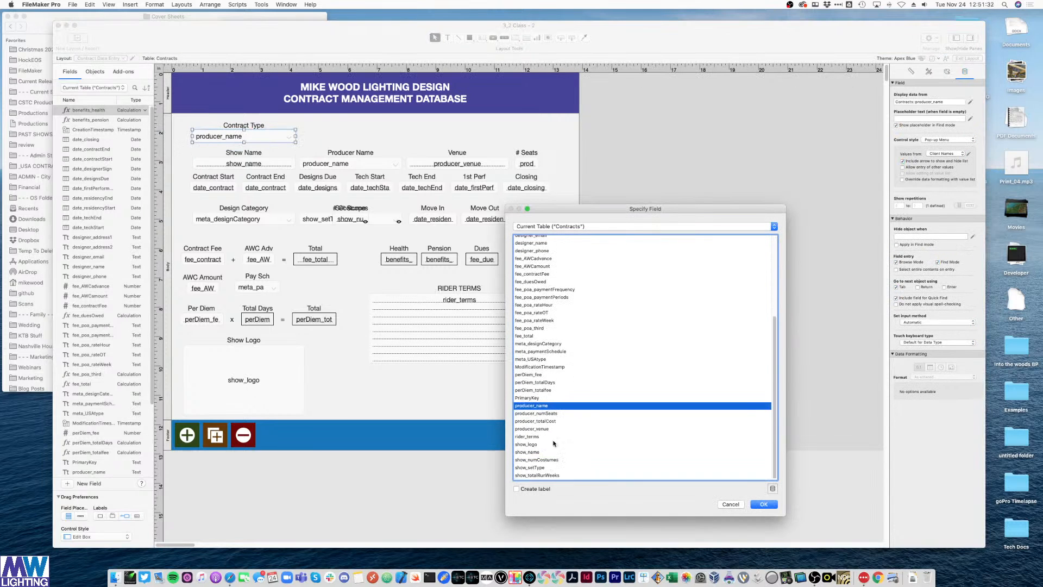
pyautogui.doubleClick(549, 360)
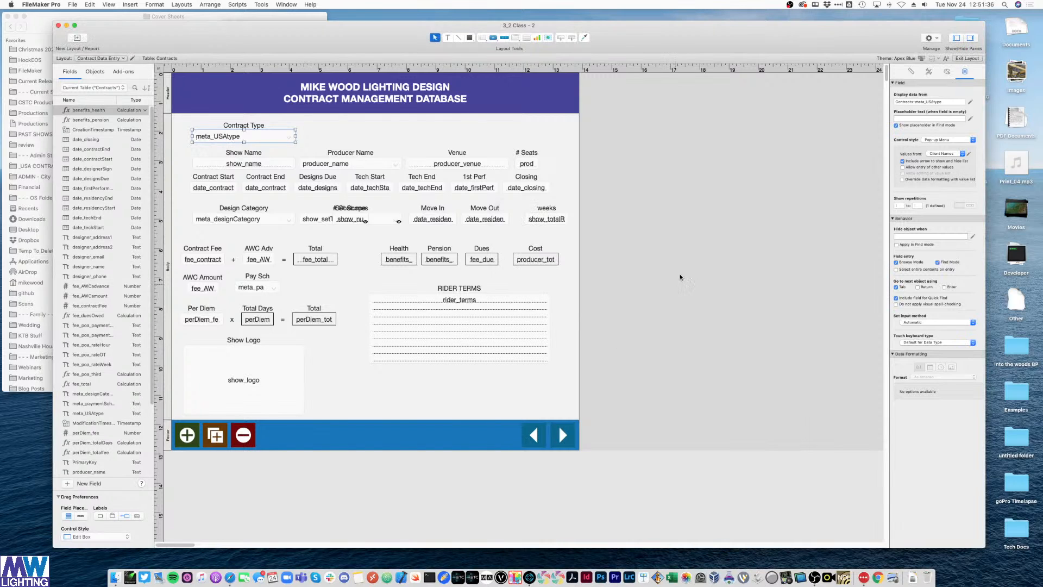
pyautogui.click(294, 126)
pyautogui.click(71, 4)
# - Create a value list named 'USA Types' with the values SDA, POA and LORT
pyautogui.moveTo(112, 72)
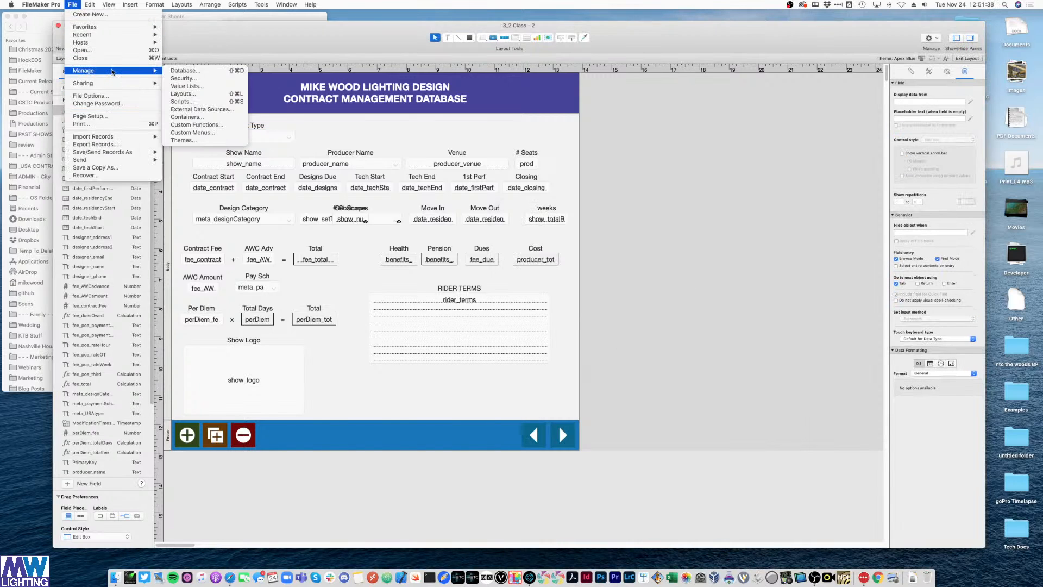
pyautogui.click(184, 86)
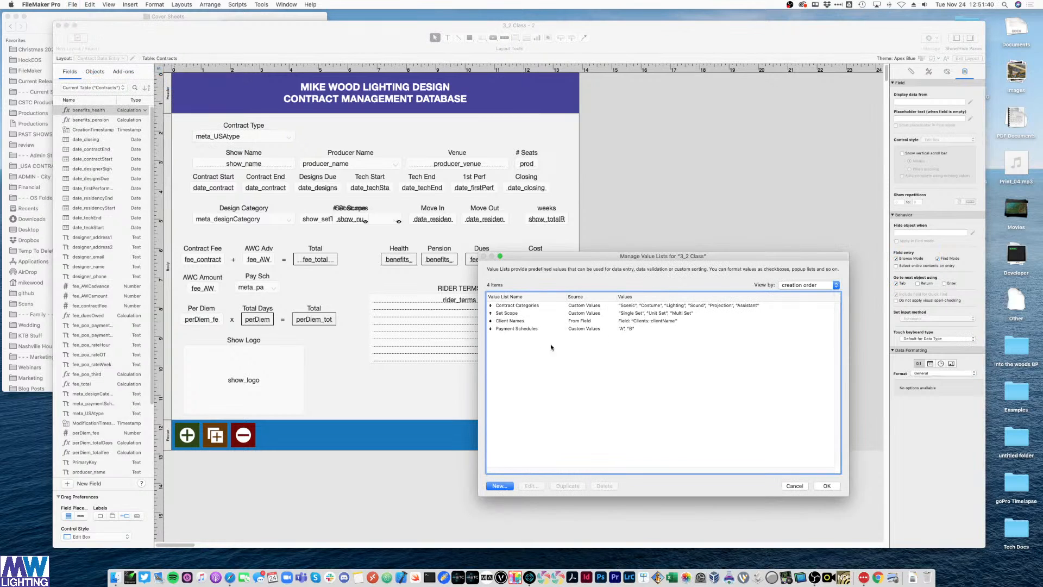
pyautogui.click(499, 486)
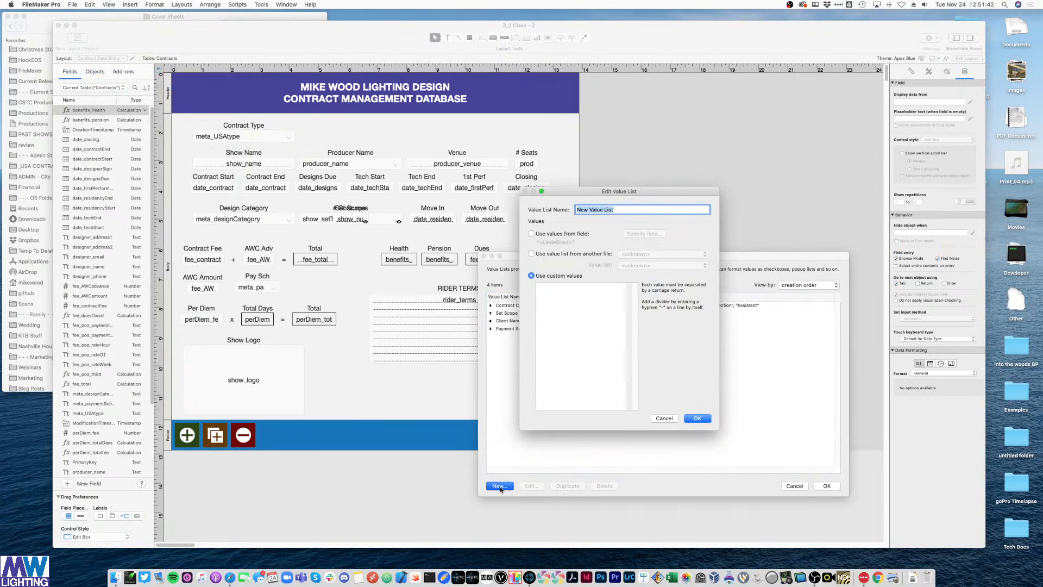
pyautogui.write('USA Types')
pyautogui.press('Tab')
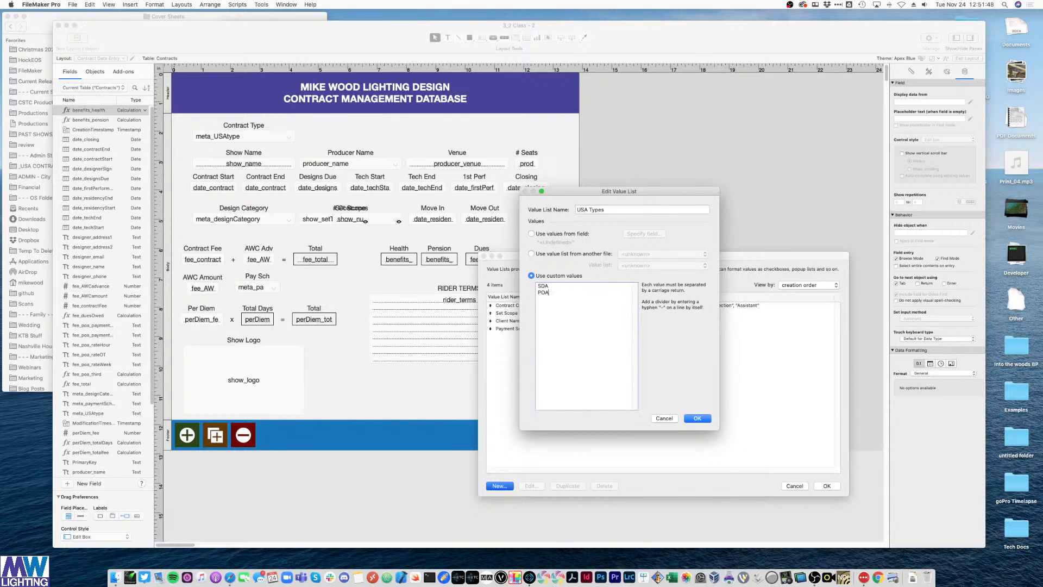
pyautogui.write('LORT')
pyautogui.press('KP_Enter')
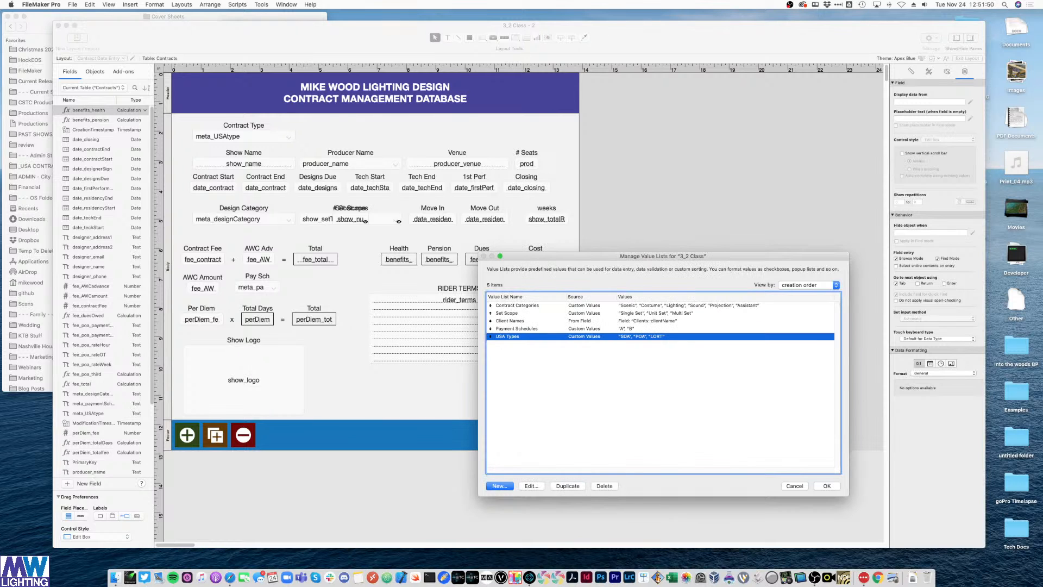
pyautogui.click(831, 489)
# - Make the Contract Type pop-up take its values from USA Types, then return to Browse mode
pyautogui.click(264, 137)
pyautogui.click(947, 156)
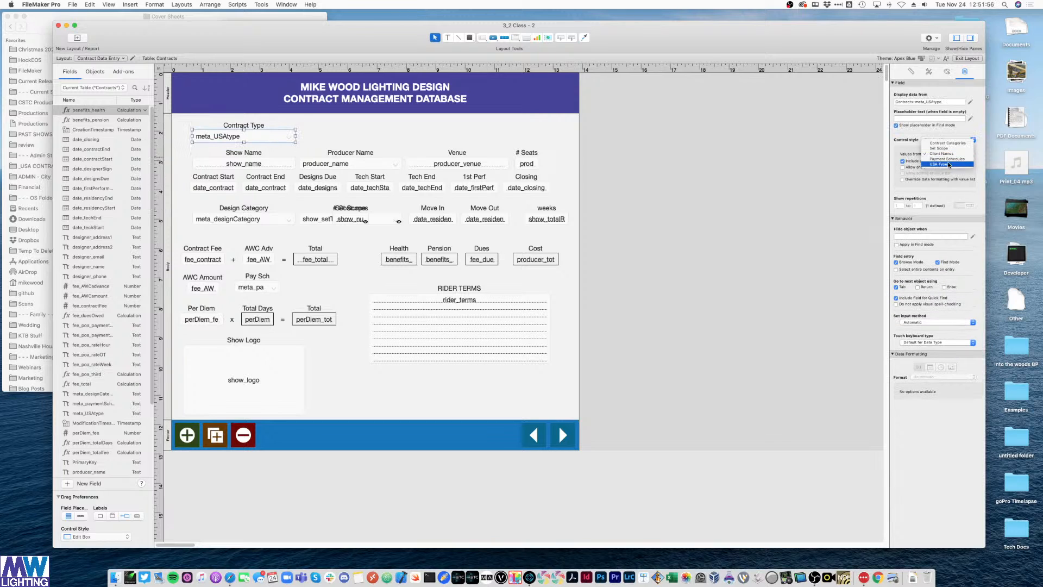
pyautogui.click(945, 164)
pyautogui.click(697, 224)
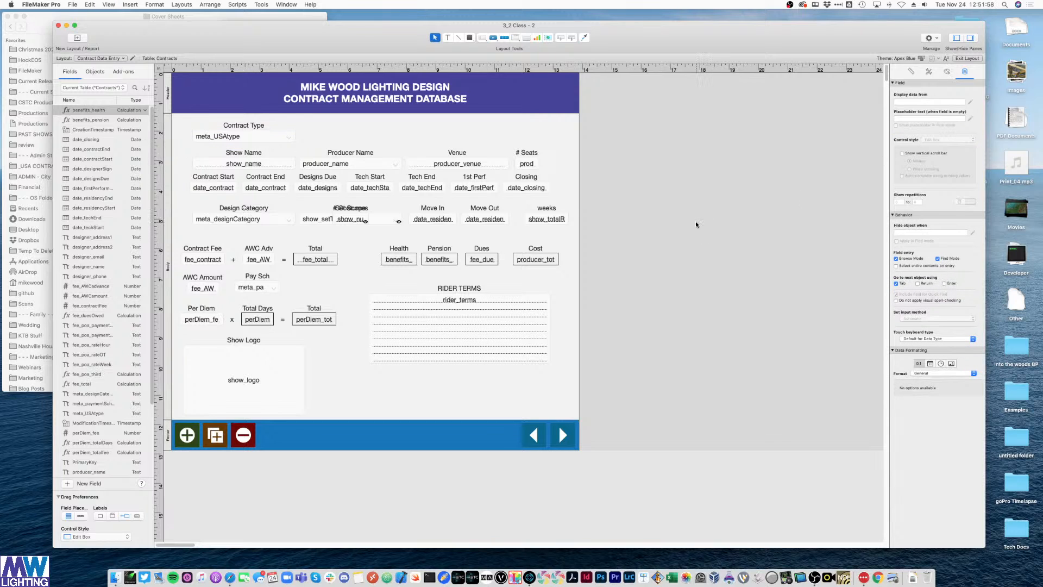
pyautogui.press('super+b')
pyautogui.click(254, 129)
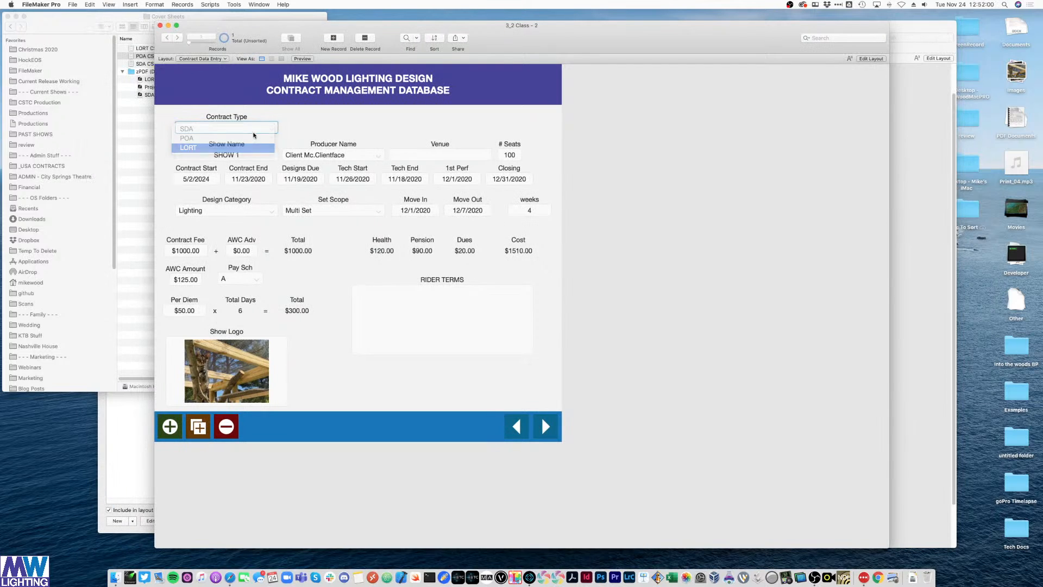
# - Cycle the record's Contract Type through SDA, POA and LORT, ending on SDA
pyautogui.click(252, 129)
pyautogui.click(251, 130)
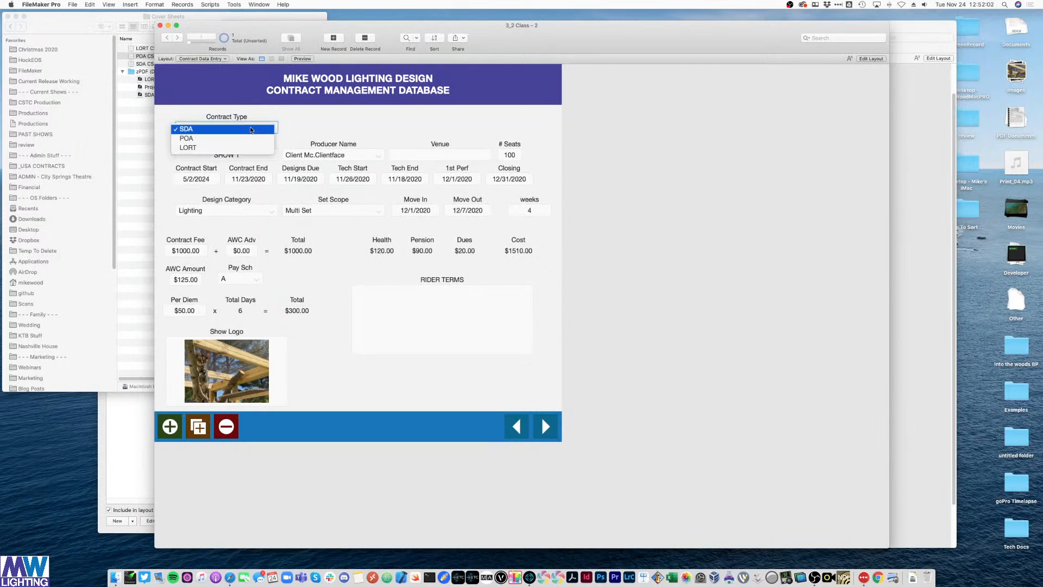
pyautogui.click(242, 137)
pyautogui.click(244, 129)
pyautogui.click(244, 120)
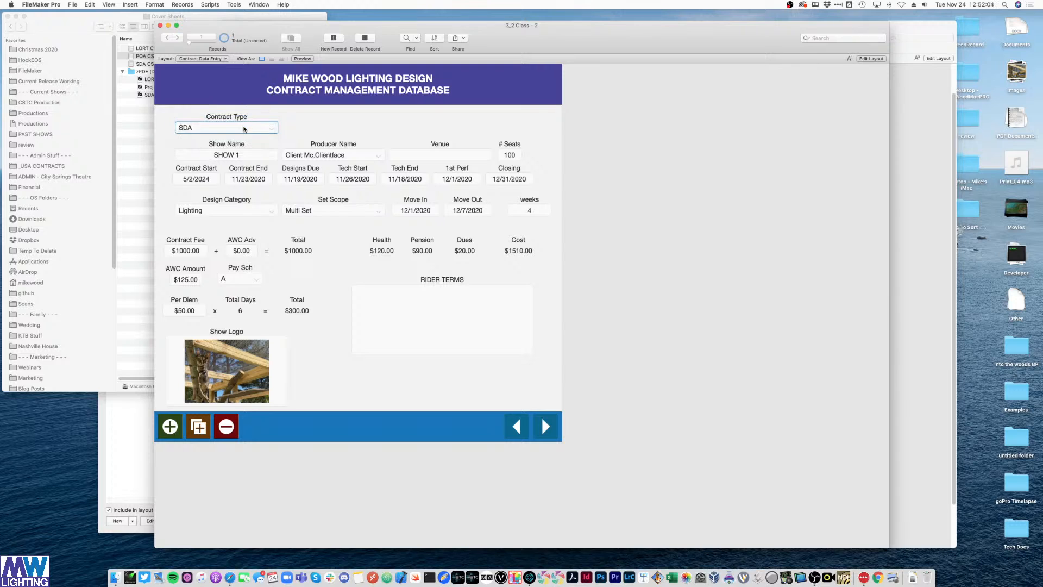
pyautogui.click(244, 129)
pyautogui.click(242, 137)
pyautogui.click(241, 129)
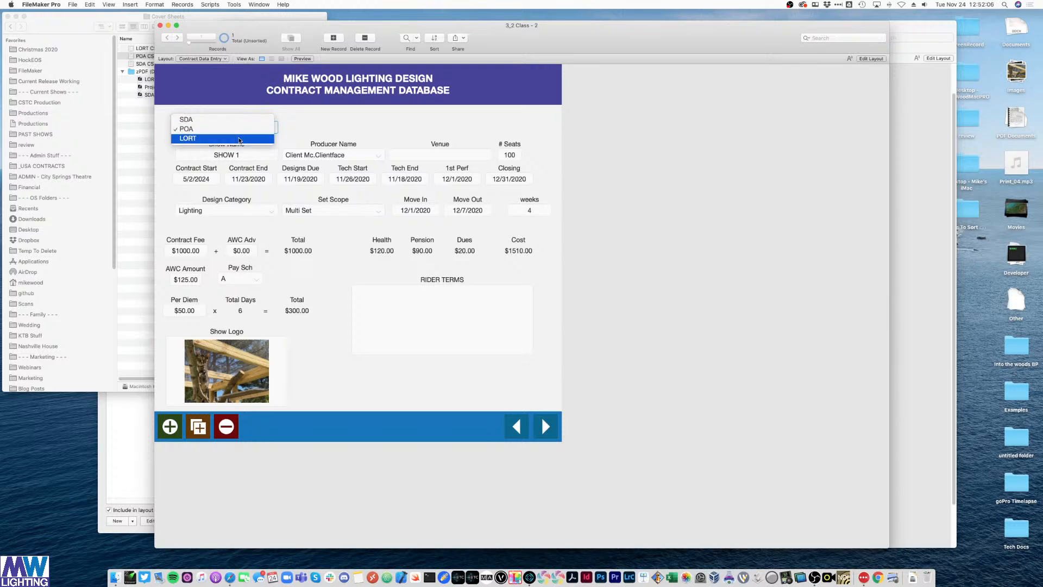
pyautogui.click(240, 138)
pyautogui.click(240, 129)
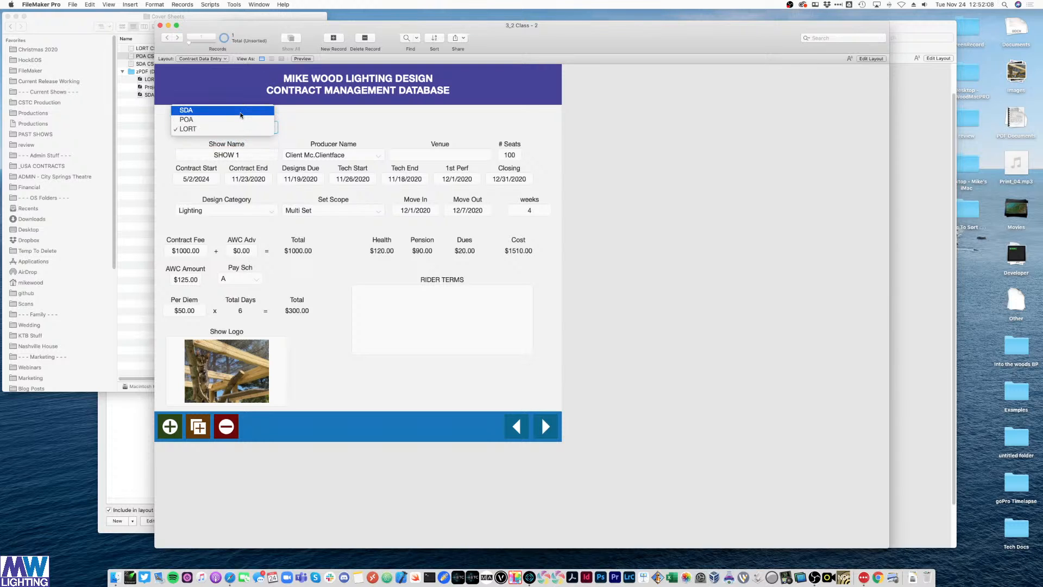
pyautogui.click(240, 115)
pyautogui.click(701, 171)
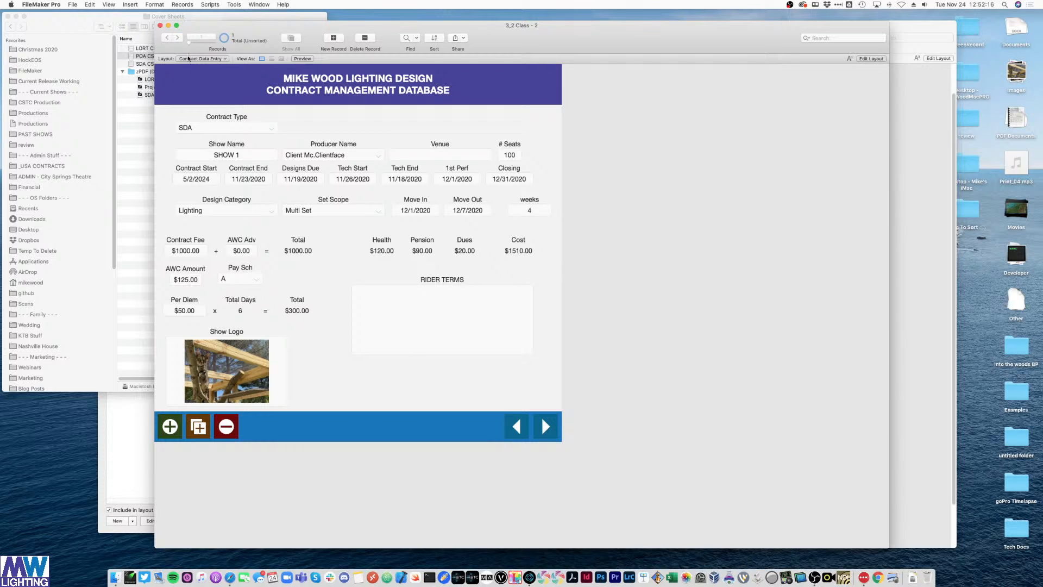
# - Recheck the Contract Type pop-up, try POA, and set it back to SDA
pyautogui.click(188, 131)
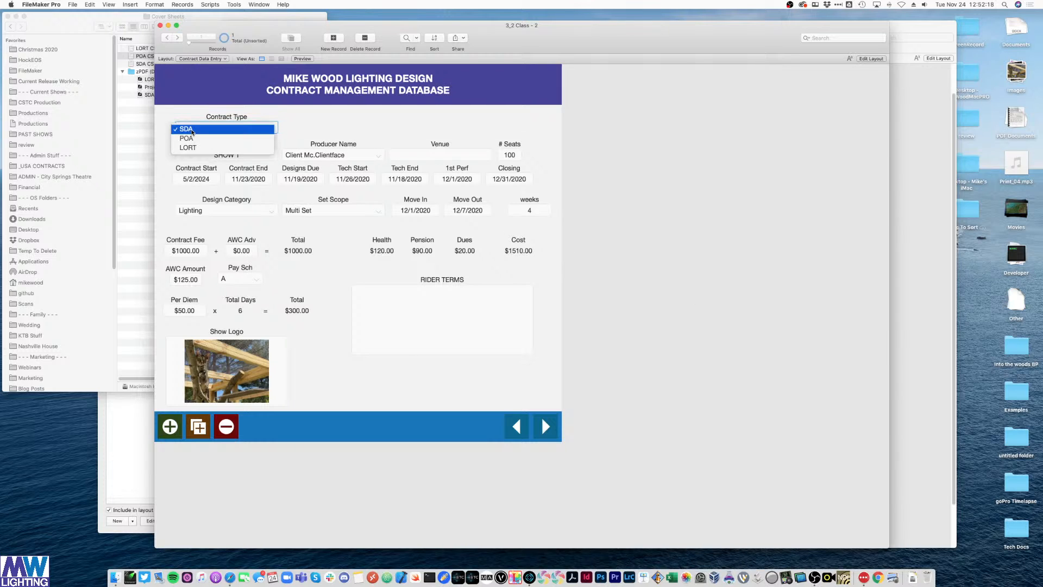
pyautogui.click(192, 131)
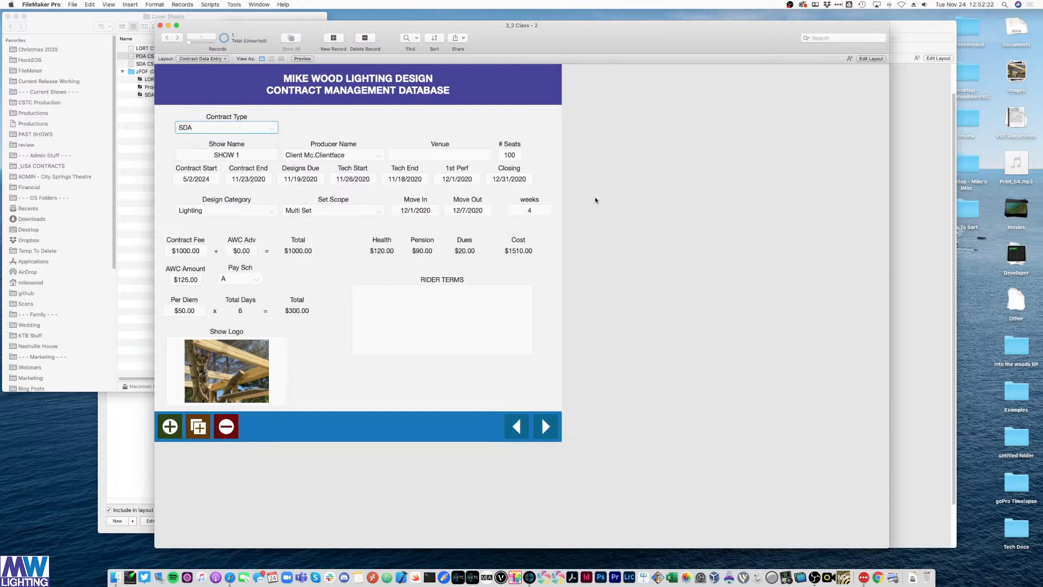
pyautogui.click(679, 170)
pyautogui.click(195, 126)
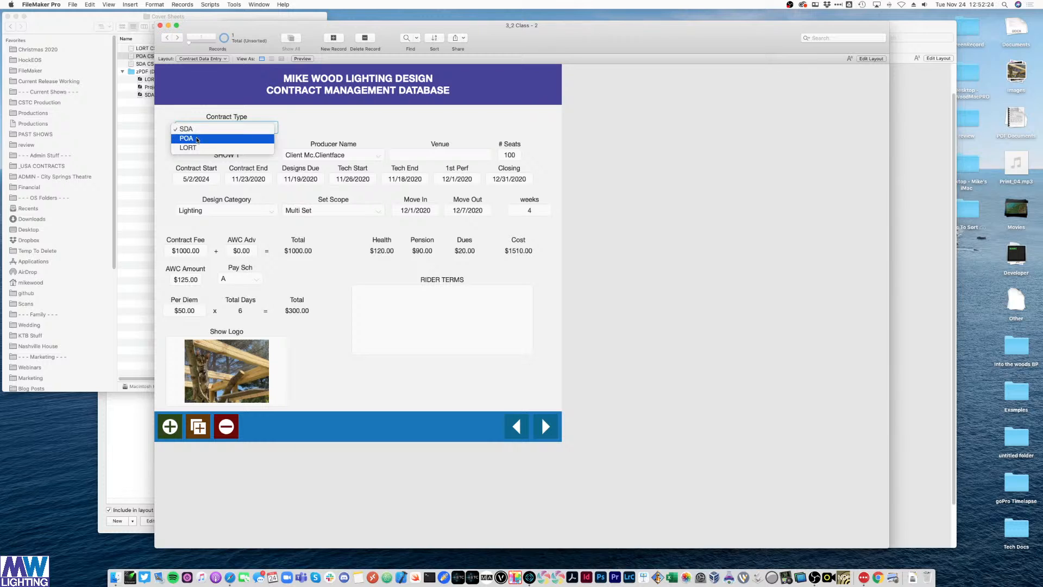
pyautogui.click(188, 137)
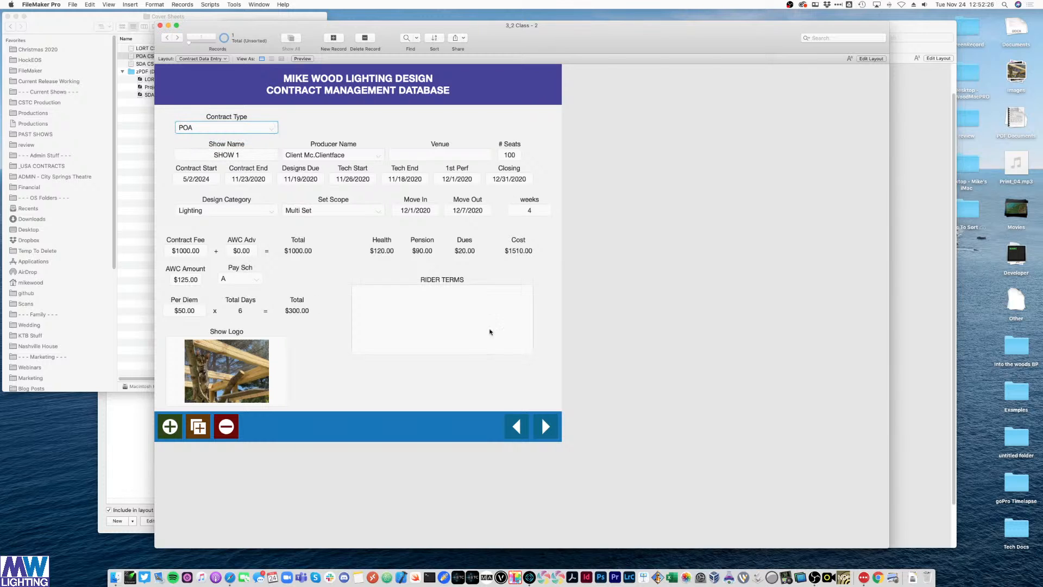
pyautogui.click(215, 130)
pyautogui.click(214, 121)
# - In Layout mode, move the Rider Terms pair lower and the Health–Cost fields down to the Per Diem row
pyautogui.press('super+l')
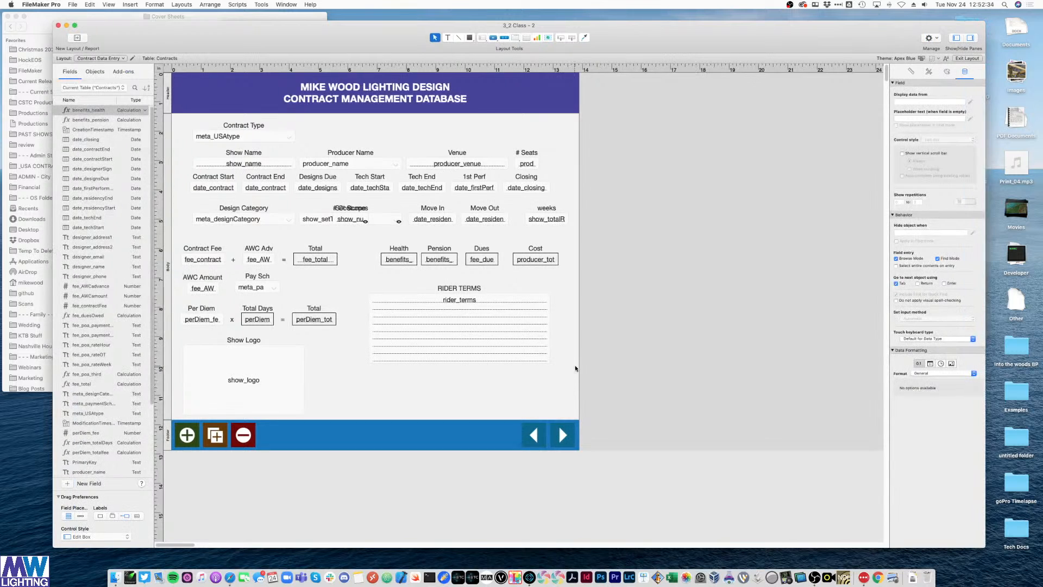
pyautogui.moveTo(566, 354); pyautogui.dragTo(366, 282)
pyautogui.moveTo(428, 330); pyautogui.dragTo(425, 381)
pyautogui.click(488, 294)
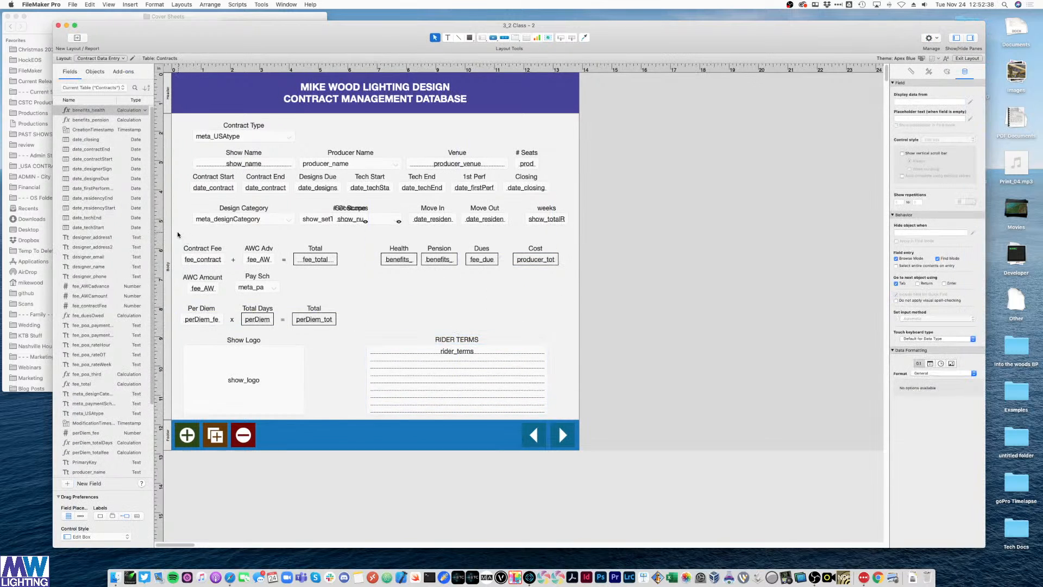
pyautogui.moveTo(177, 232); pyautogui.dragTo(570, 337)
pyautogui.moveTo(241, 264); pyautogui.dragTo(666, 254)
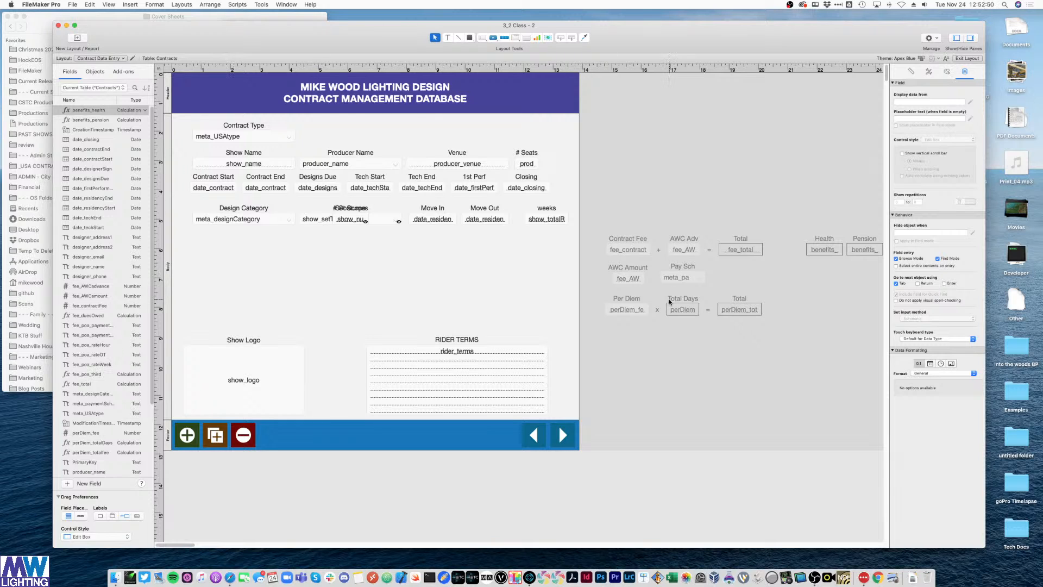
pyautogui.press('super+c')
pyautogui.press('super+z')
pyautogui.click(425, 287)
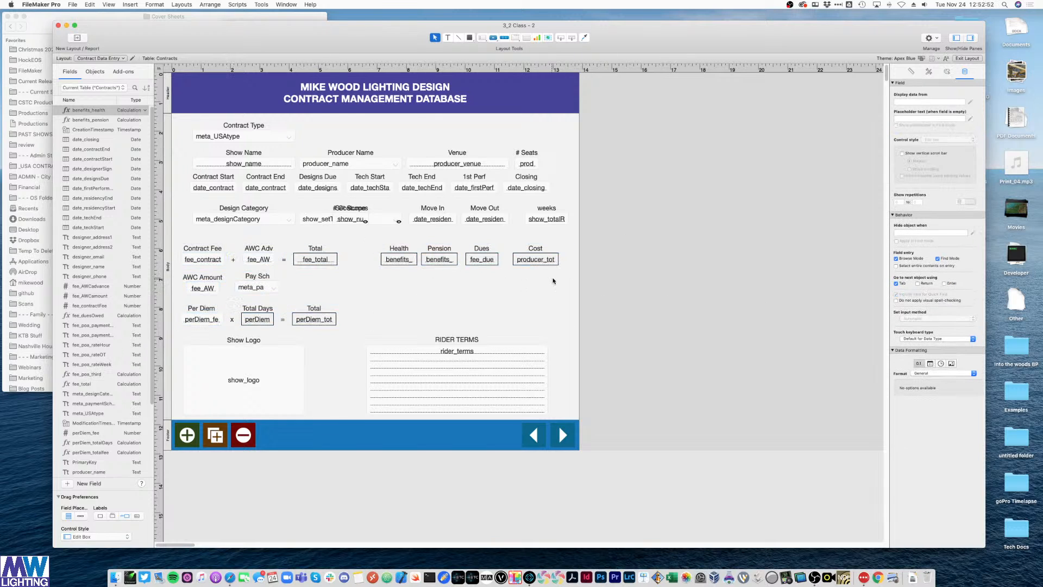
pyautogui.moveTo(554, 279)
pyautogui.mouseDown()
pyautogui.moveTo(399, 249)
pyautogui.moveTo(394, 326)
pyautogui.mouseUp()
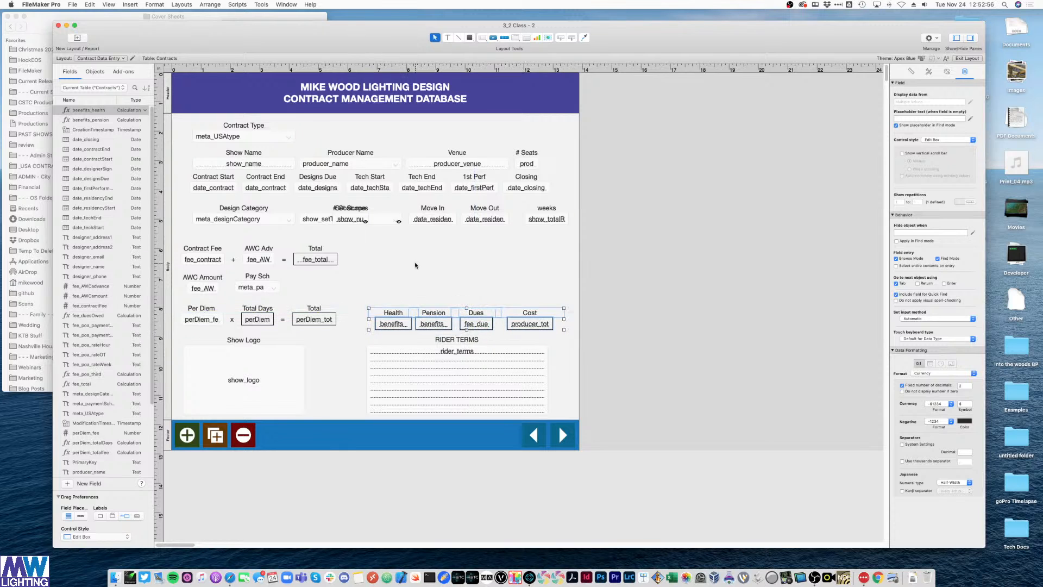
pyautogui.click(417, 263)
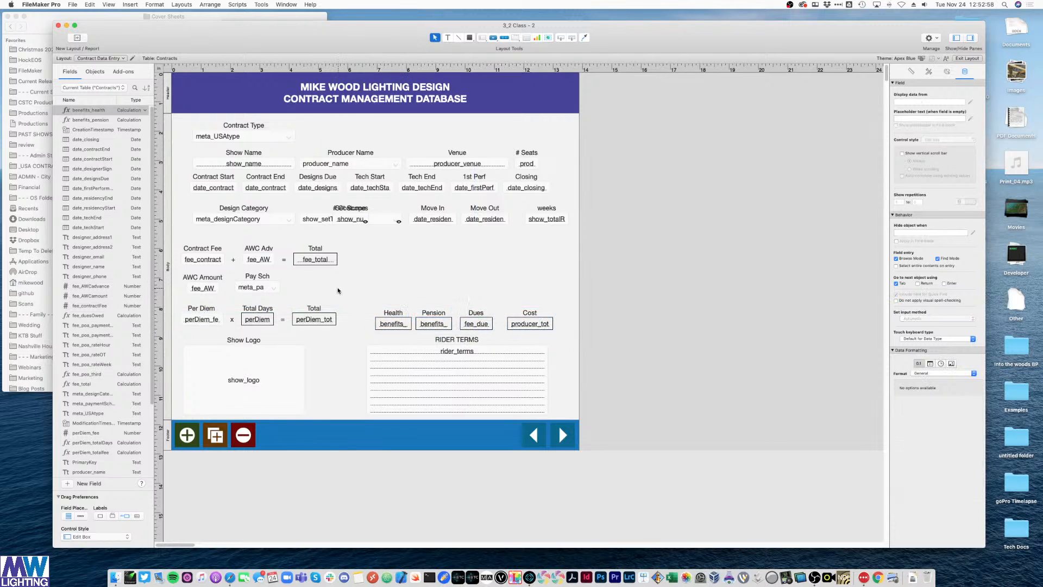
# - Duplicate the Contract Fee pair as a 'Frequency' field bound to fee_poa_paymentFrequency
pyautogui.click(200, 251)
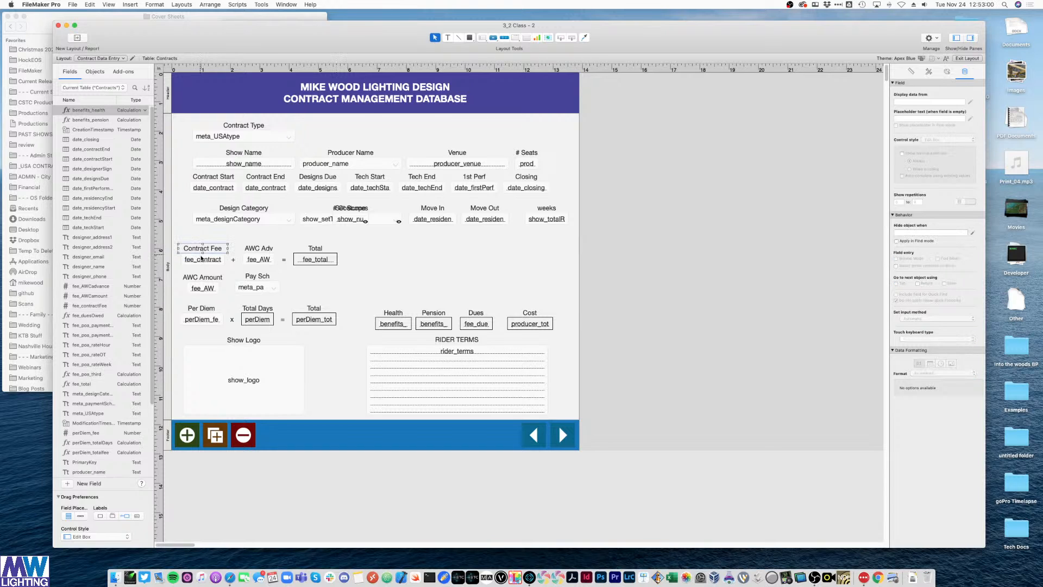
pyautogui.keyDown('shift'); pyautogui.click(199, 262); pyautogui.keyUp('shift')
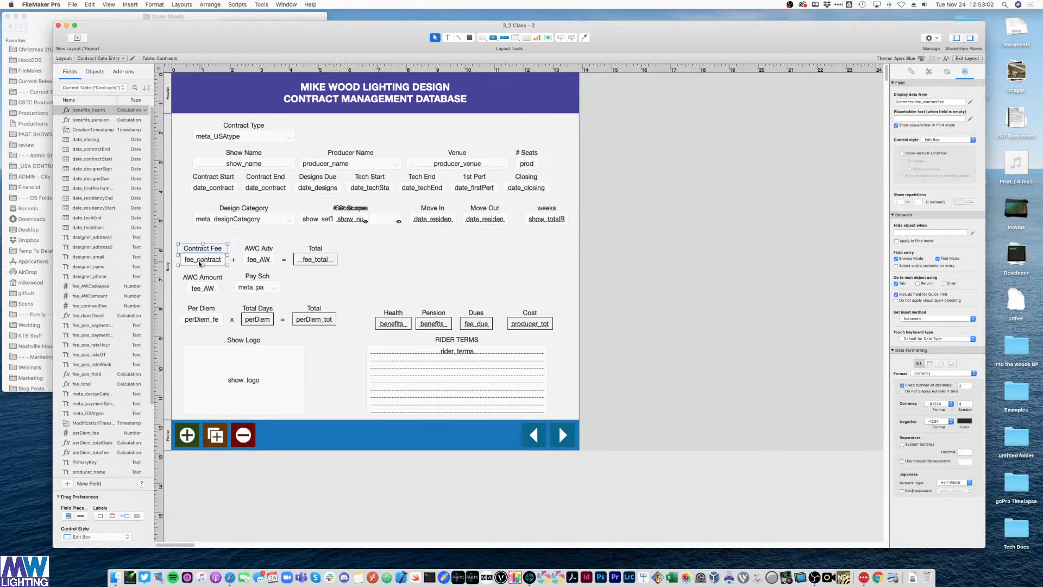
pyautogui.press('super+d')
pyautogui.moveTo(216, 268); pyautogui.dragTo(423, 269)
pyautogui.doubleClick(421, 266)
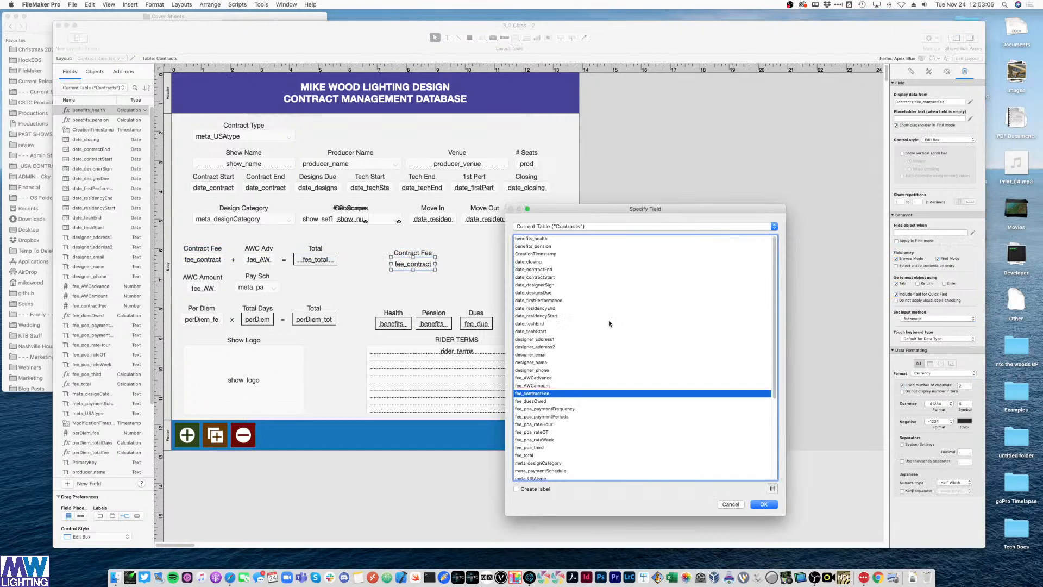
pyautogui.scroll(-5, 611, 324)
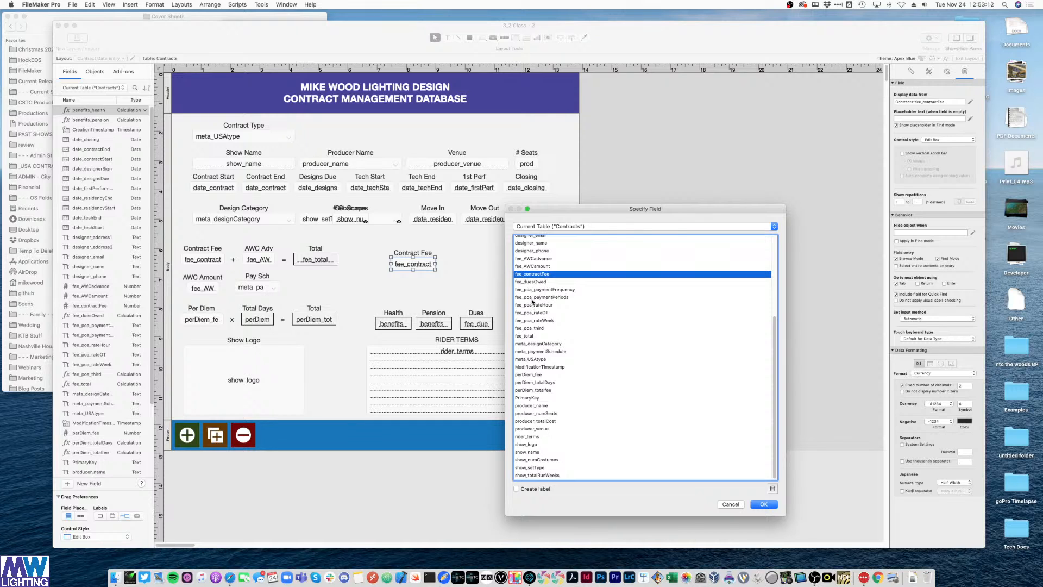
pyautogui.doubleClick(532, 289)
pyautogui.doubleClick(424, 252)
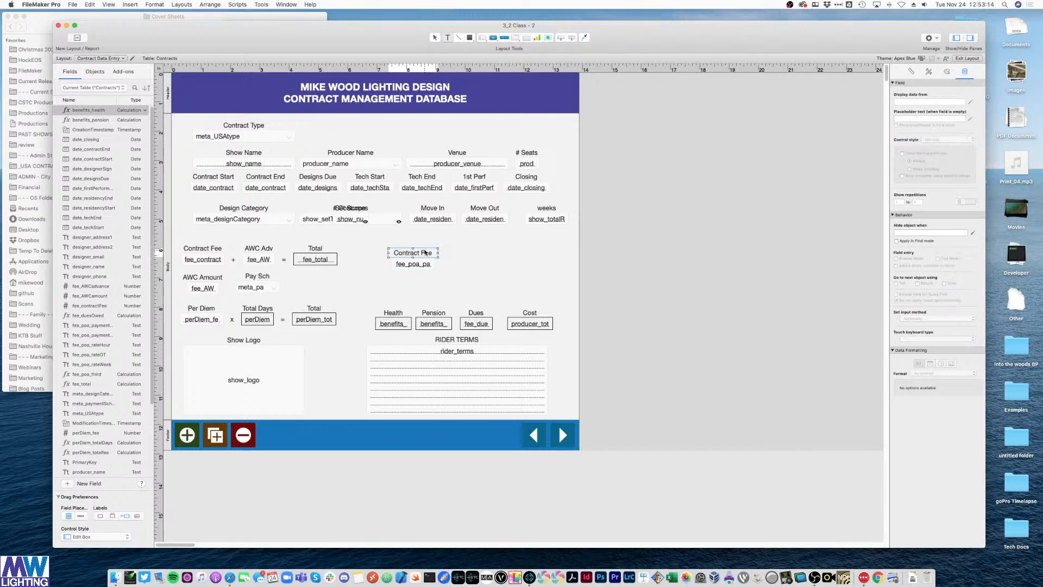
pyautogui.tripleClick(425, 252)
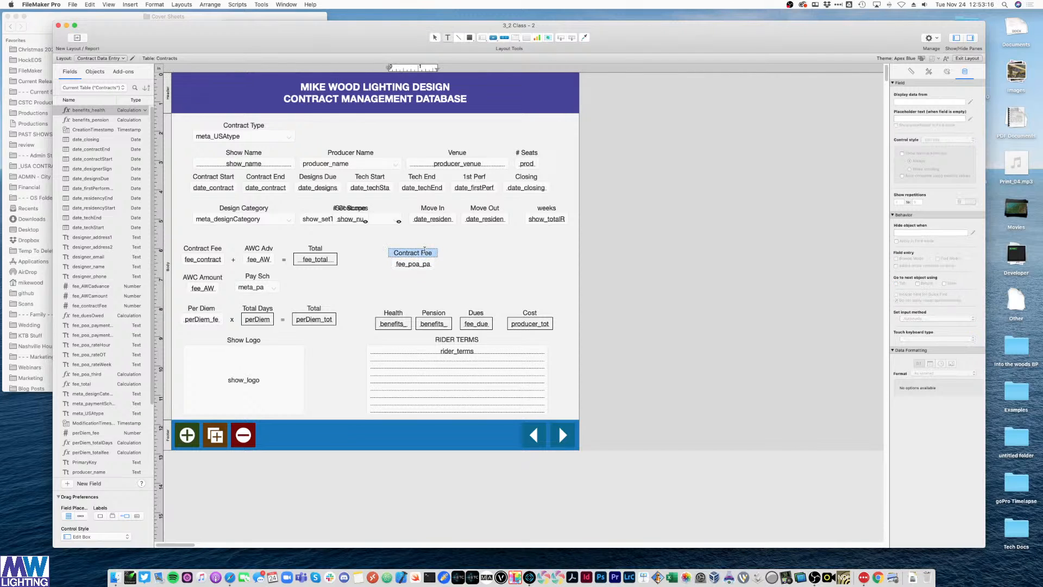
pyautogui.write('Frequency')
pyautogui.press('Escape')
pyautogui.moveTo(459, 278); pyautogui.dragTo(402, 253)
pyautogui.moveTo(404, 266); pyautogui.dragTo(471, 264)
pyautogui.click(384, 225)
# - Duplicate the Frequency pair as 'Total Periods' bound to fee_poa_paymentPeriods
pyautogui.press('super+d')
pyautogui.doubleClick(471, 261)
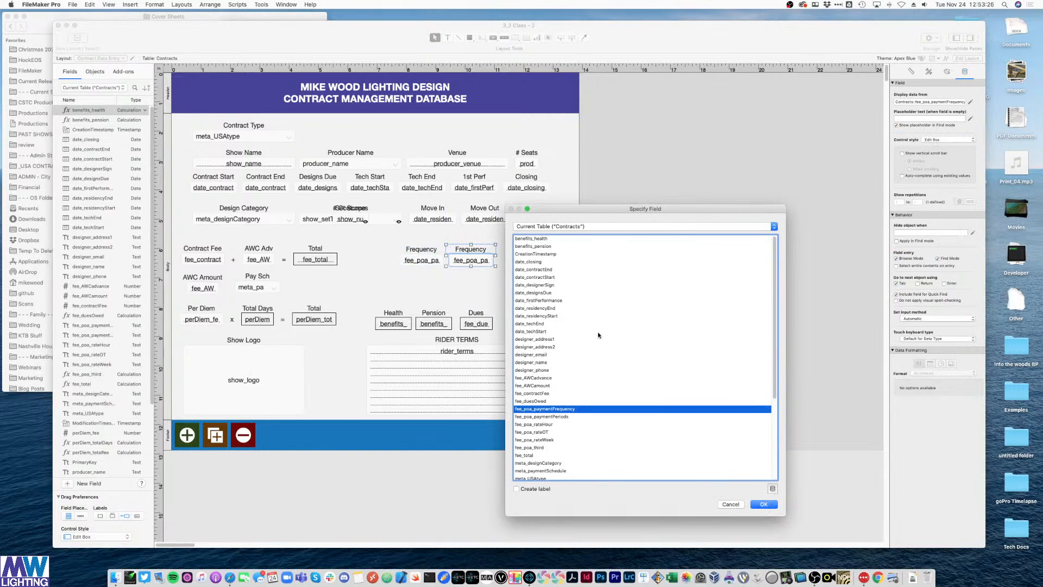
pyautogui.doubleClick(560, 417)
pyautogui.click(491, 245)
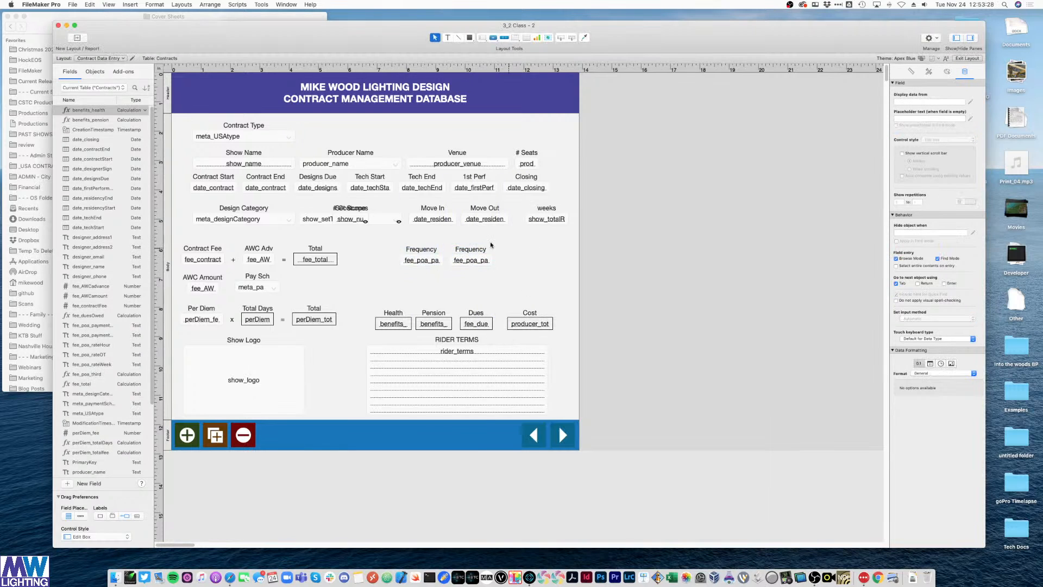
pyautogui.doubleClick(466, 250)
pyautogui.write('Total Perios')
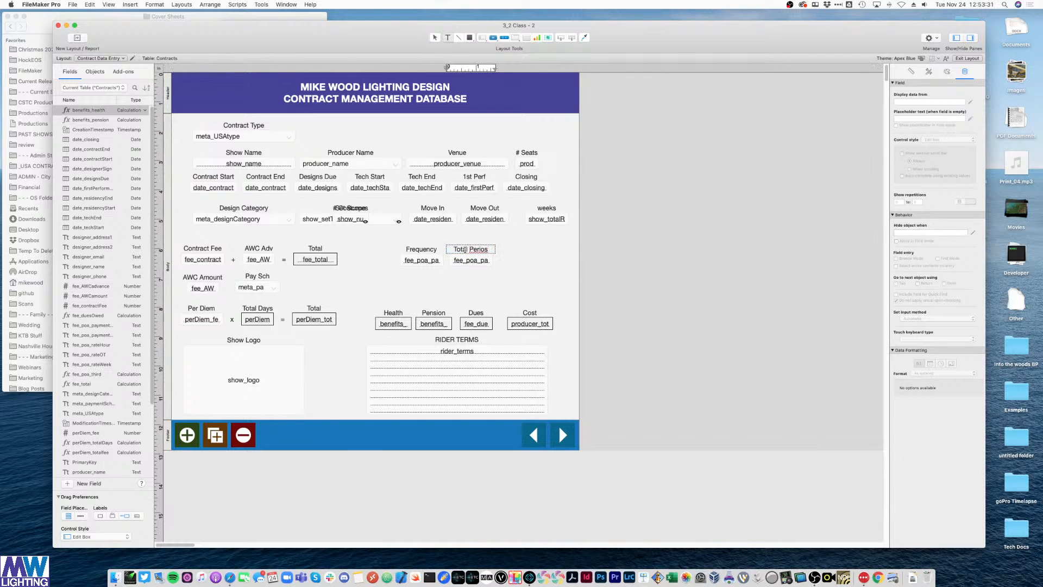
pyautogui.press('BackSpace')
pyautogui.write('ds')
# - Copy the pair below Frequency as an 'Hourly' rate field and align it
pyautogui.moveTo(509, 269); pyautogui.dragTo(433, 286)
pyautogui.doubleClick(433, 285)
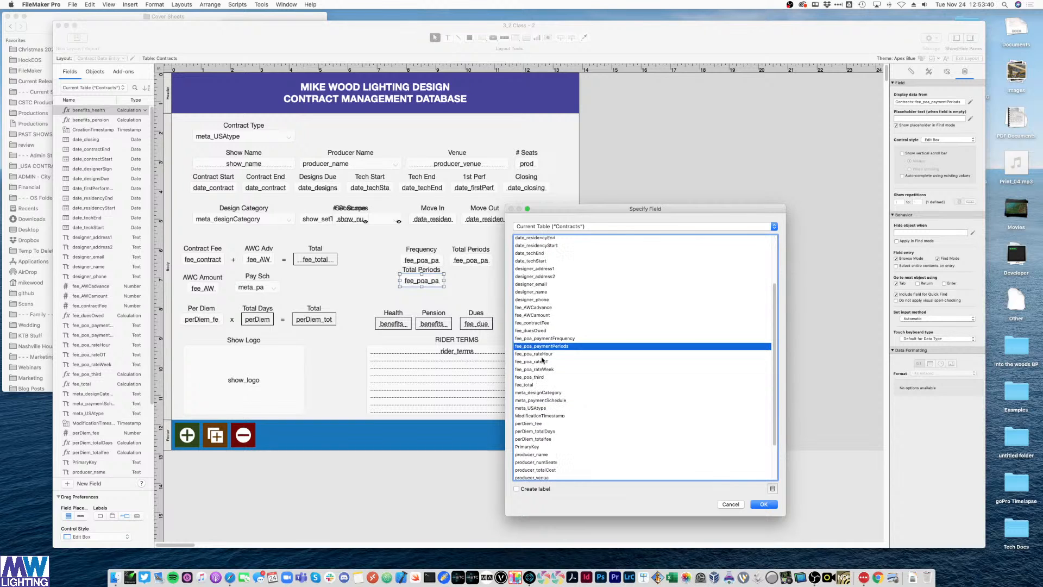
pyautogui.doubleClick(542, 361)
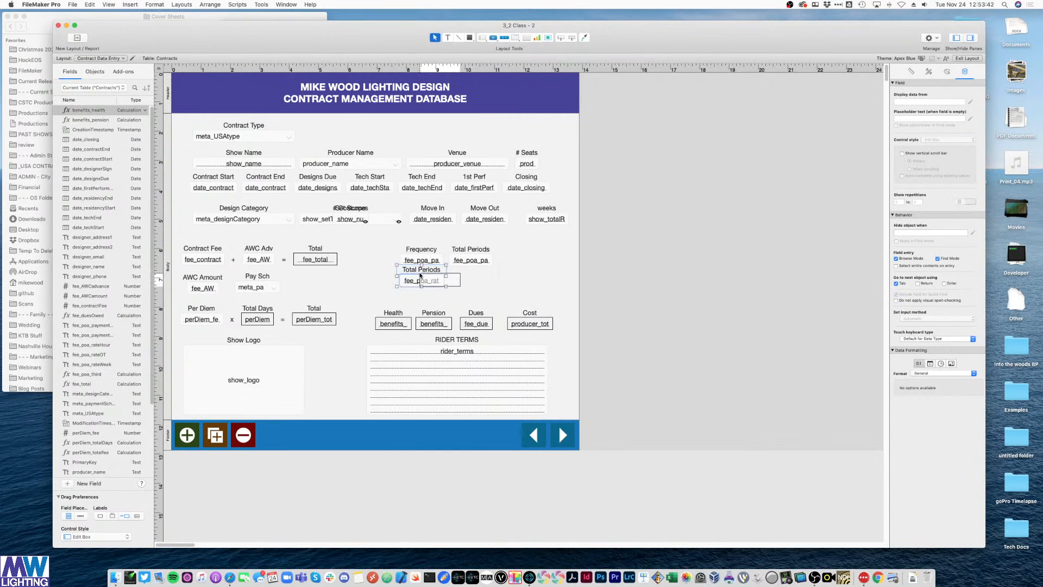
pyautogui.doubleClick(433, 270)
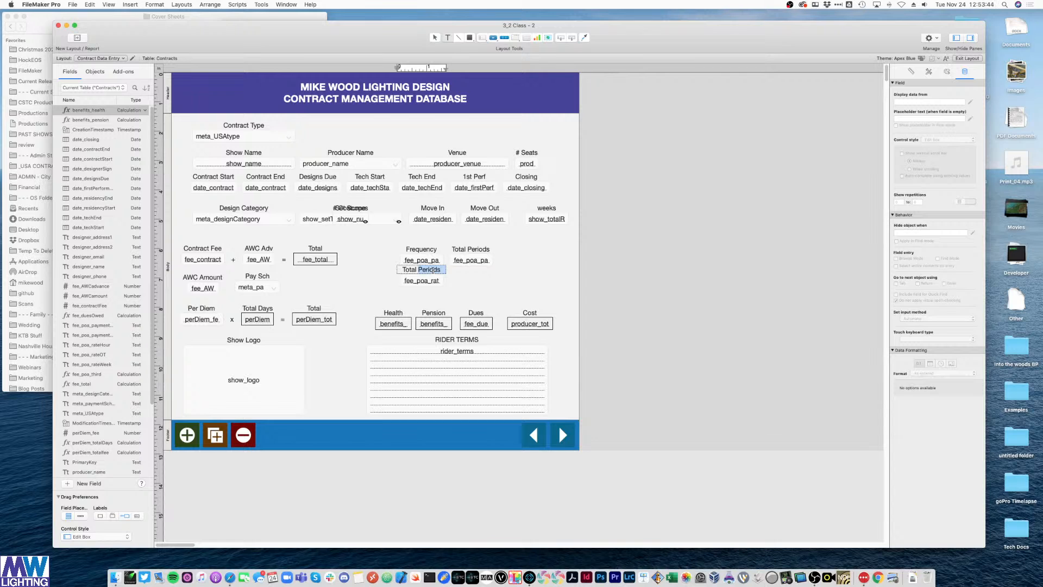
pyautogui.press('super+a')
pyautogui.write('Hourly')
pyautogui.moveTo(458, 286); pyautogui.dragTo(484, 283)
pyautogui.press('Down')
pyautogui.press('Down')
pyautogui.press('Down')
pyautogui.click(462, 284)
# - Label the copy under Total Periods 'Weekly' and bind it to fee_poa_rateWeek
pyautogui.doubleClick(477, 271)
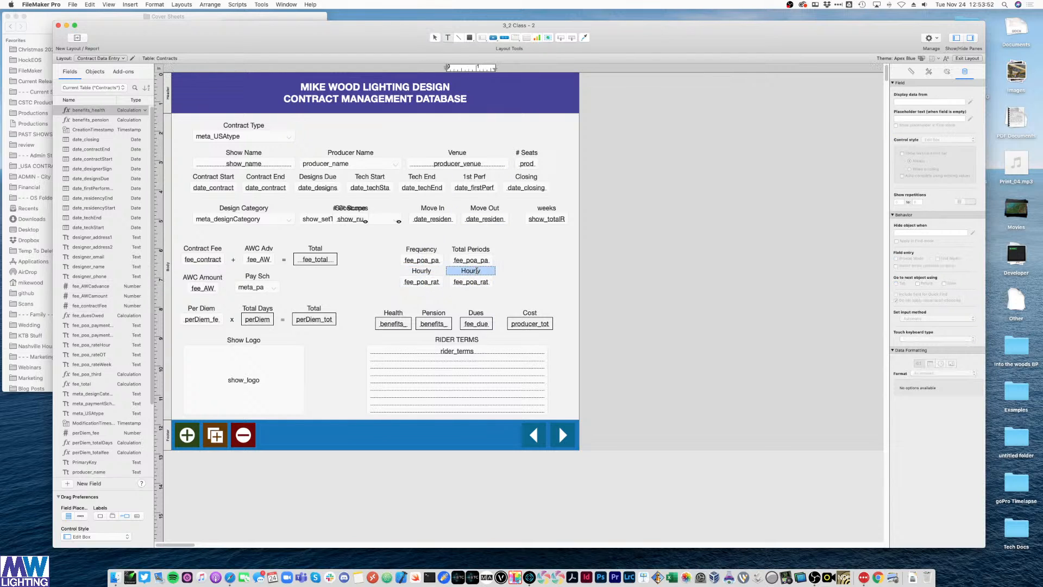
pyautogui.write('Daily')
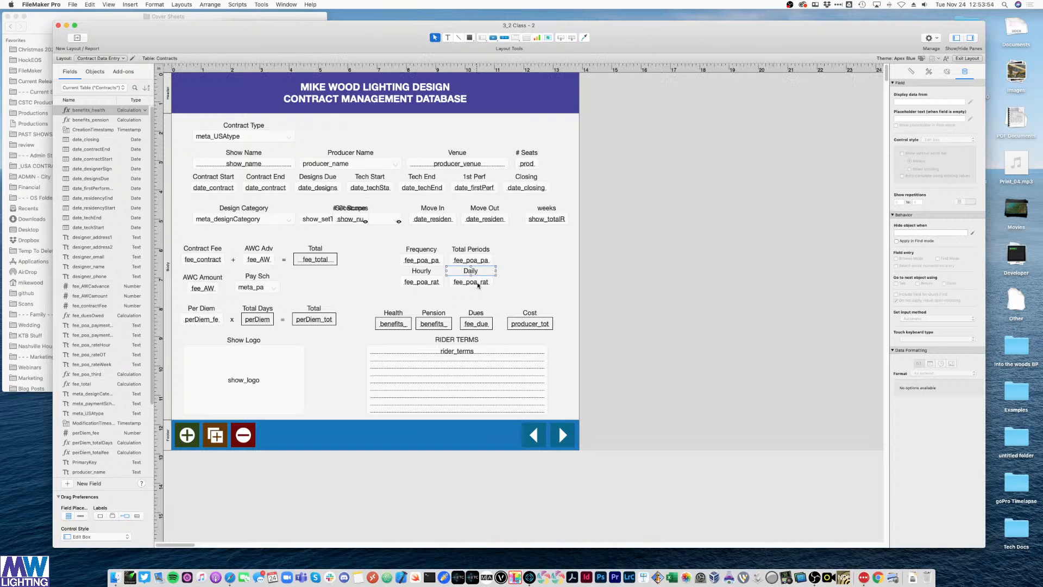
pyautogui.doubleClick(471, 281)
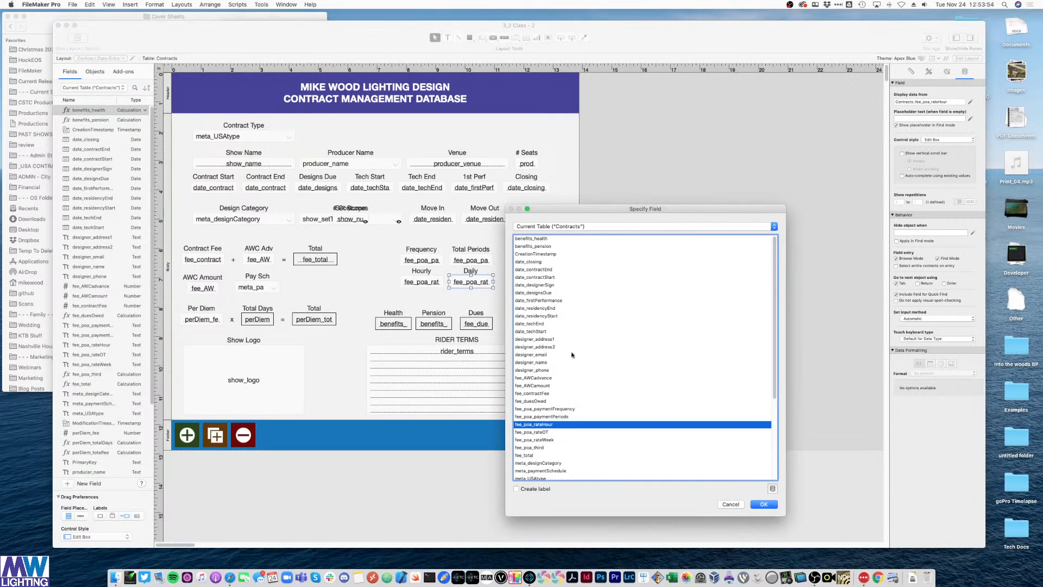
pyautogui.click(553, 440)
pyautogui.doubleClick(554, 441)
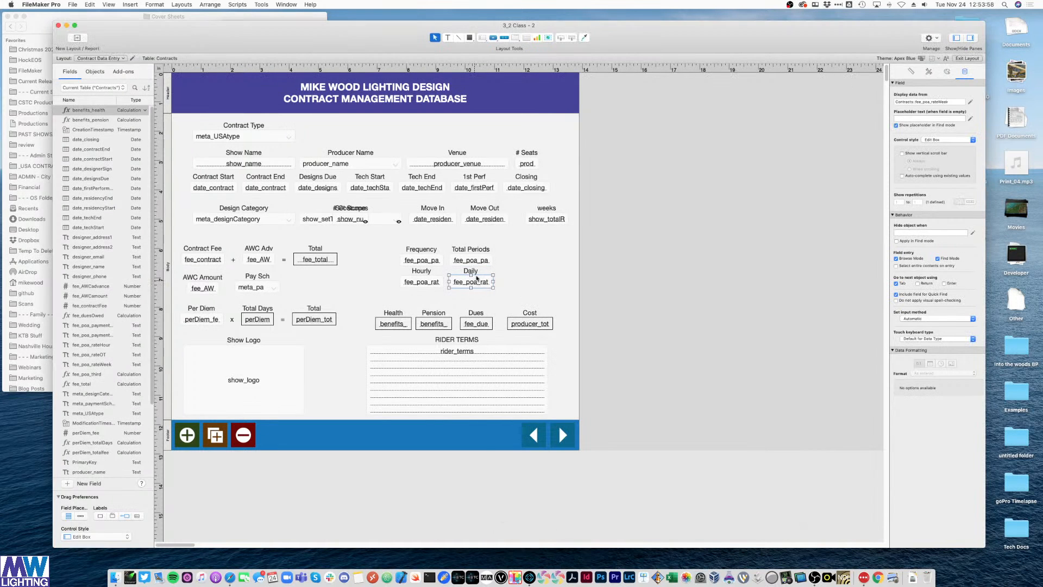
pyautogui.doubleClick(475, 271)
pyautogui.write('Weekly')
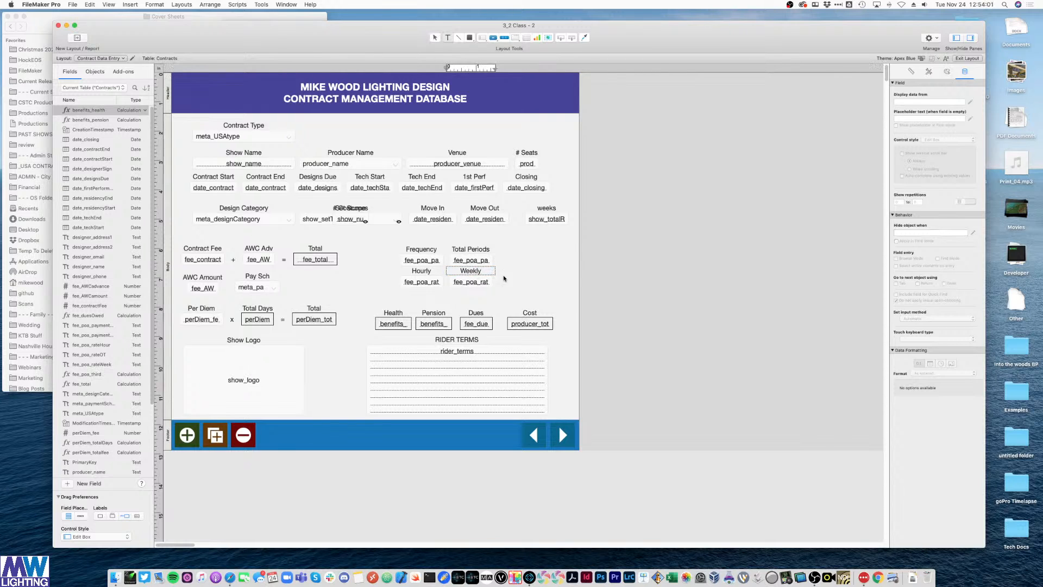
pyautogui.click(471, 272)
# - Copy the Weekly pair to the right as 'OT' bound to fee_poa_rateOT
pyautogui.moveTo(470, 272); pyautogui.dragTo(525, 281)
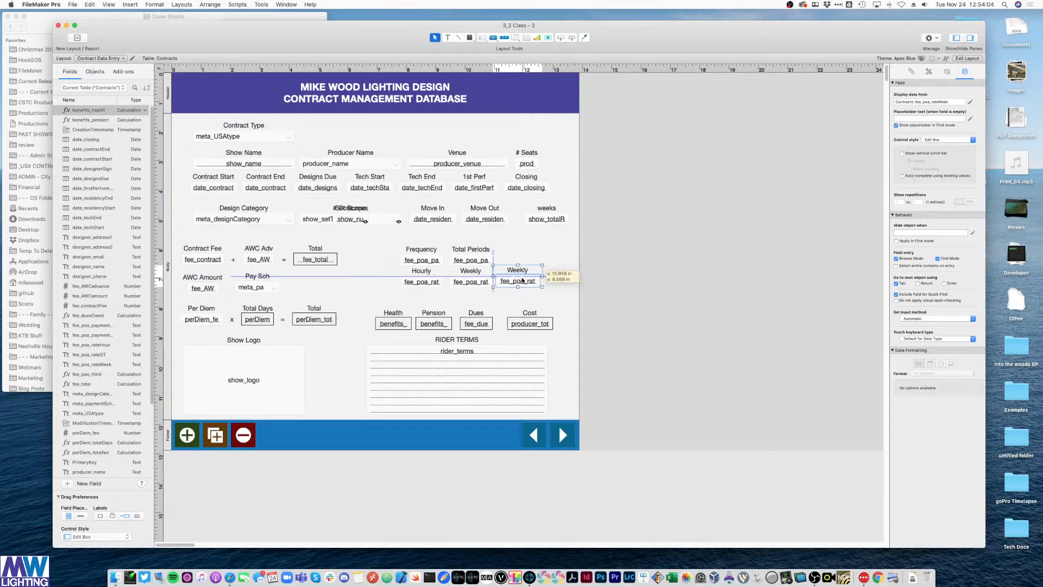
pyautogui.doubleClick(520, 269)
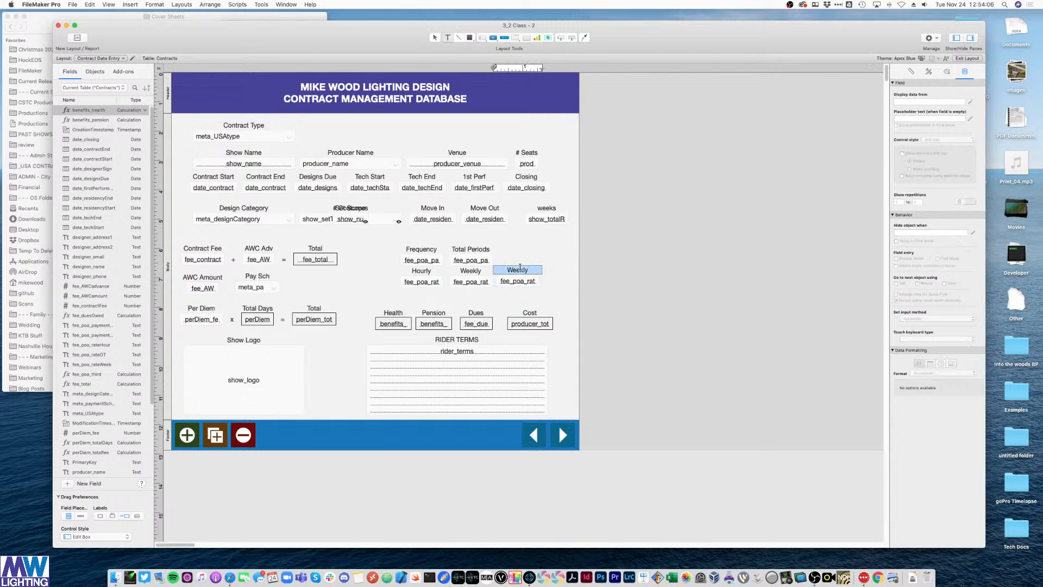
pyautogui.write('OT')
pyautogui.doubleClick(511, 285)
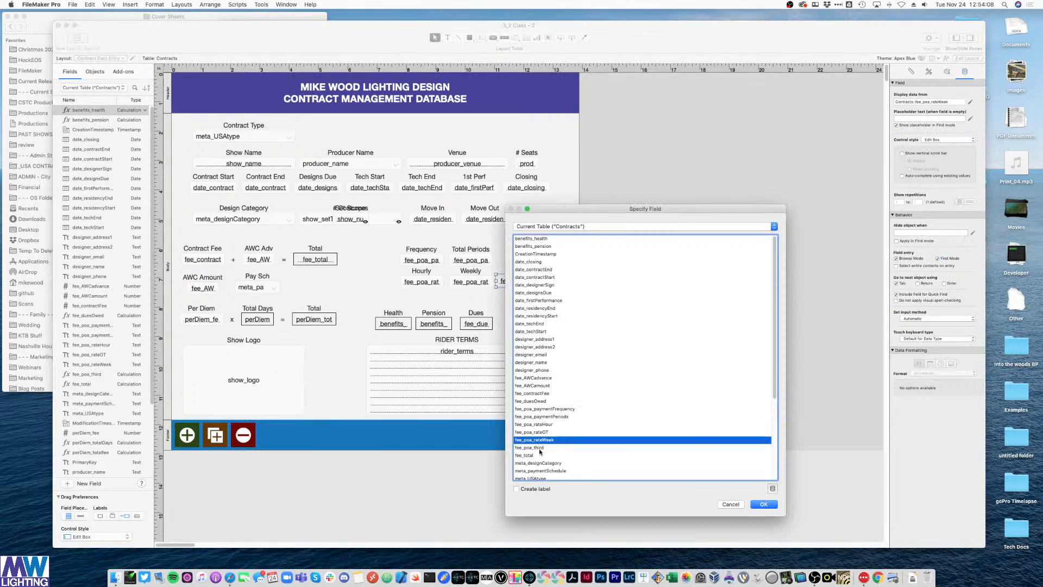
pyautogui.doubleClick(548, 430)
pyautogui.click(655, 264)
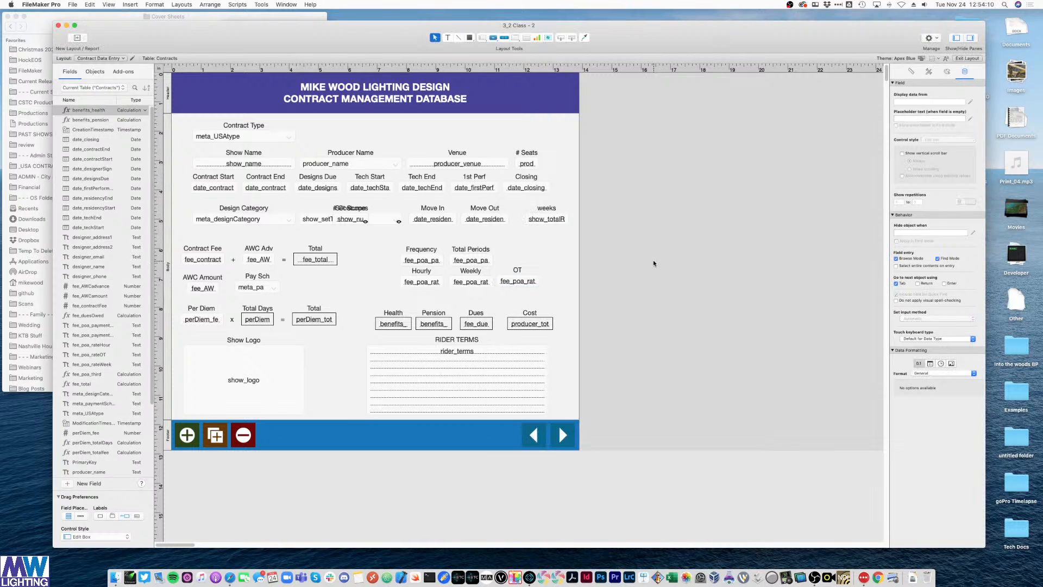
# - Test entering a value in the Frequency field in Browse mode, then return to Layout mode
pyautogui.press('super+b')
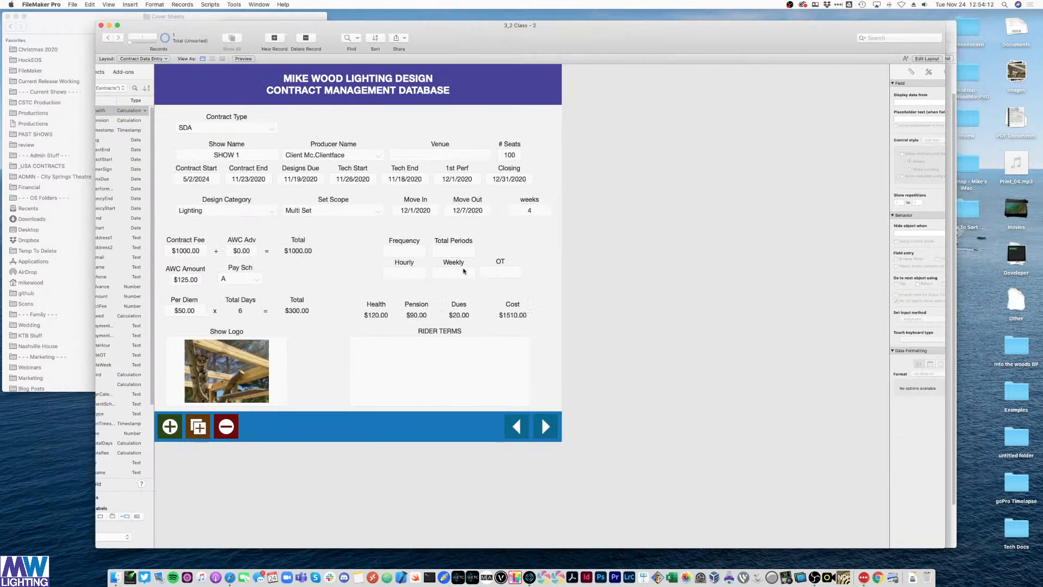
pyautogui.click(402, 250)
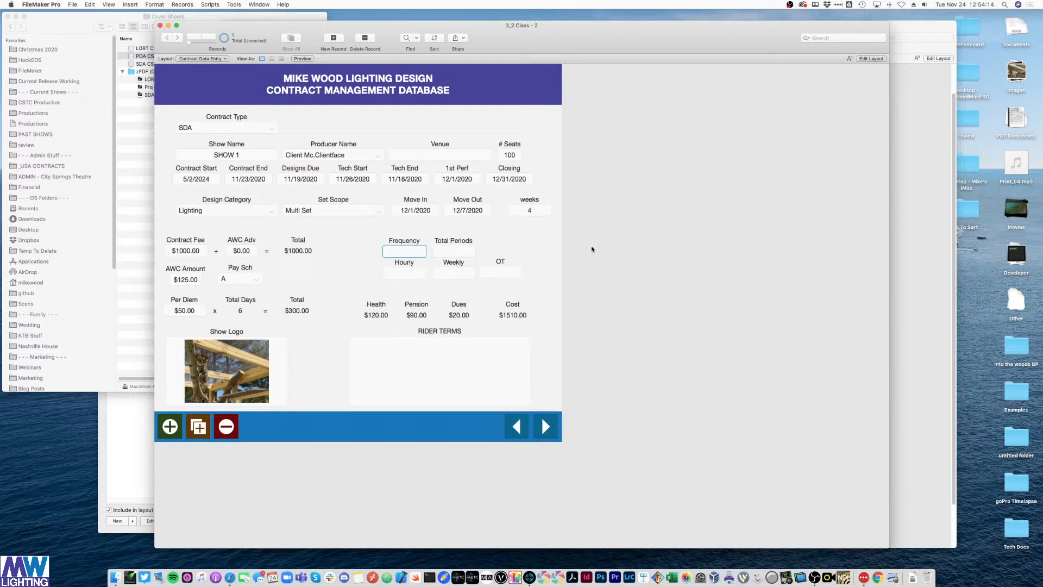
pyautogui.press('super+l')
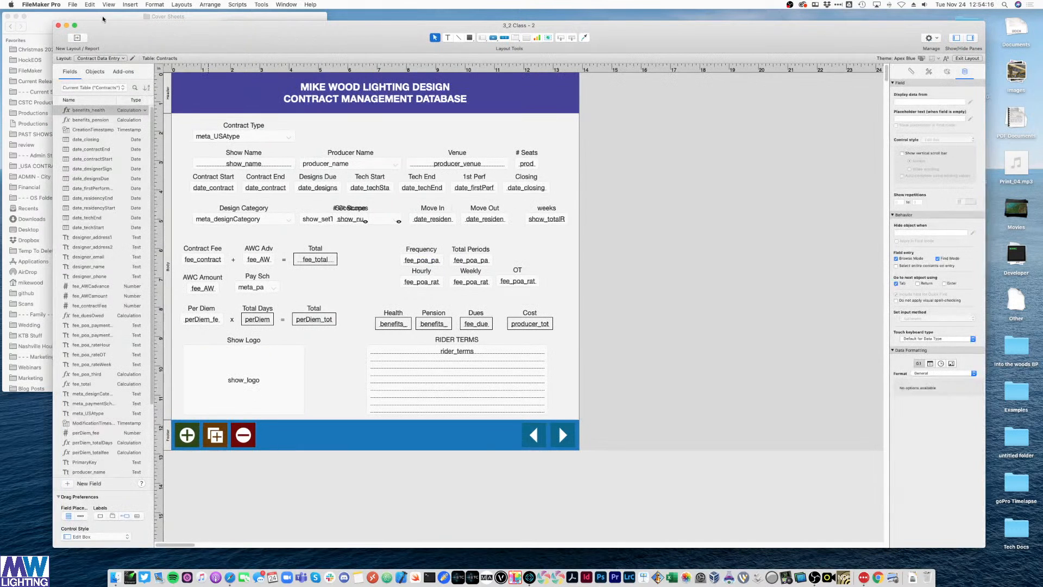
# - Create the 'POA Frequency' value list with custom values Daily and Weekly
pyautogui.click(72, 4)
pyautogui.moveTo(120, 71)
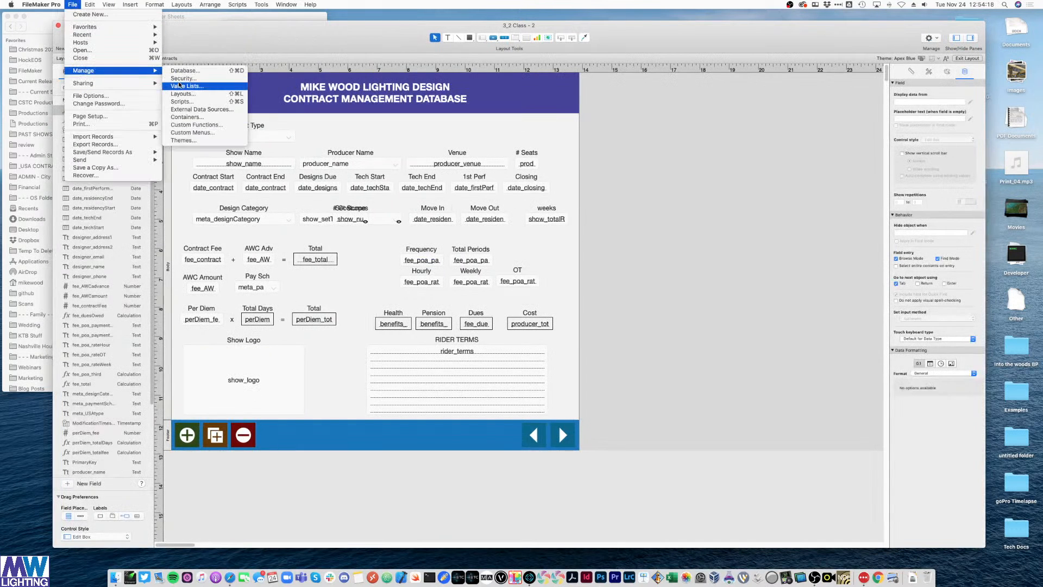
pyautogui.click(180, 86)
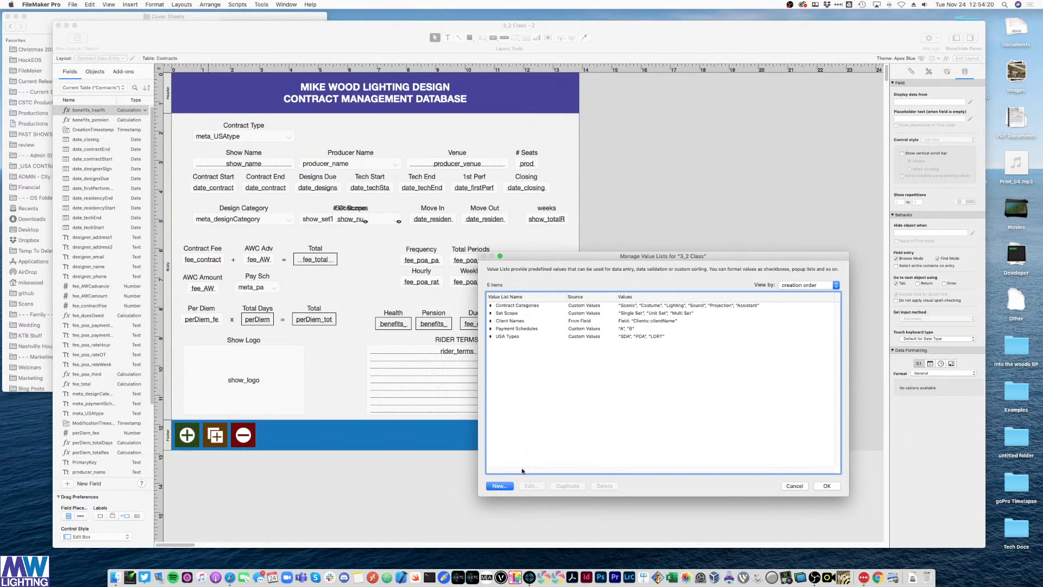
pyautogui.click(507, 485)
pyautogui.write('P')
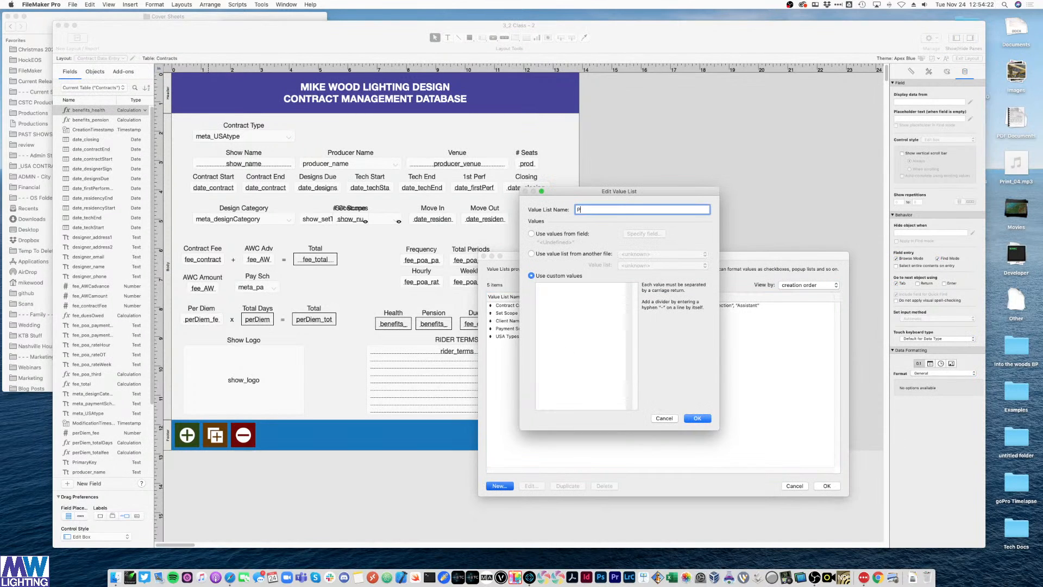
pyautogui.write('OA Frequency')
pyautogui.press('Tab')
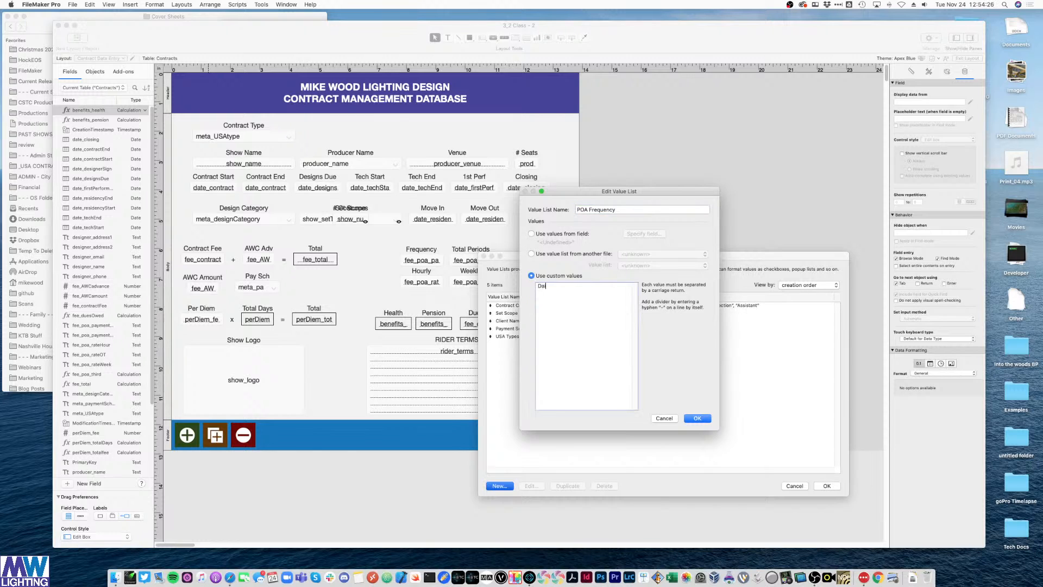
pyautogui.write('Weekly')
pyautogui.press('KP_Enter')
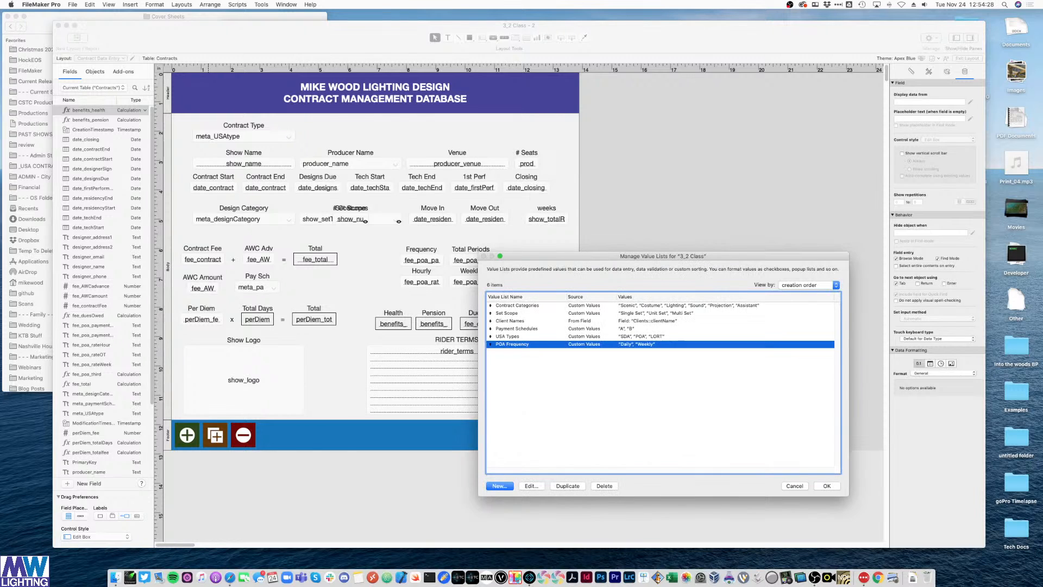
pyautogui.press('Return')
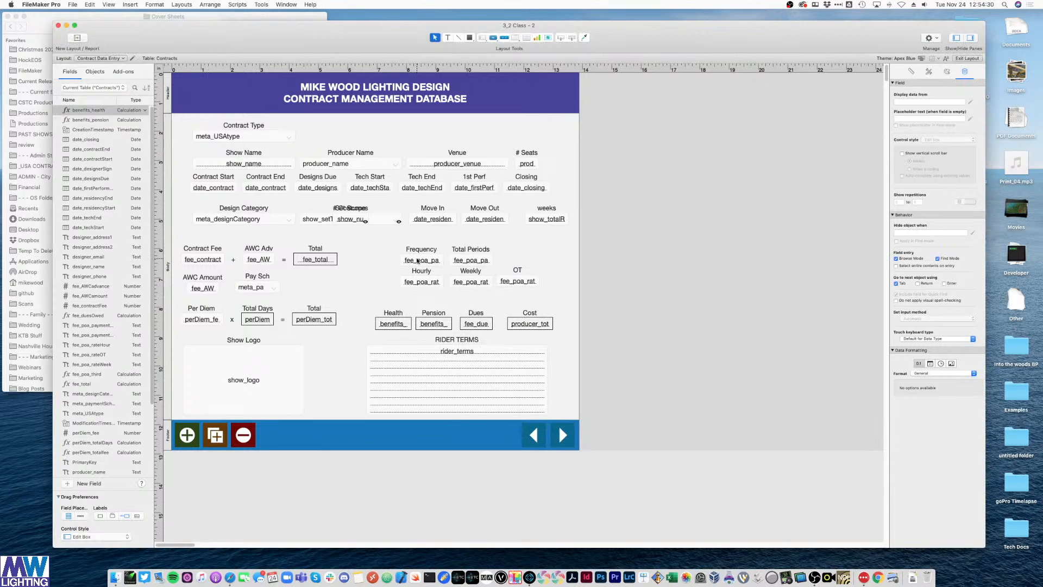
# - Set the Frequency field's control style to Pop-up Menu using the POA Frequency values
pyautogui.click(940, 140)
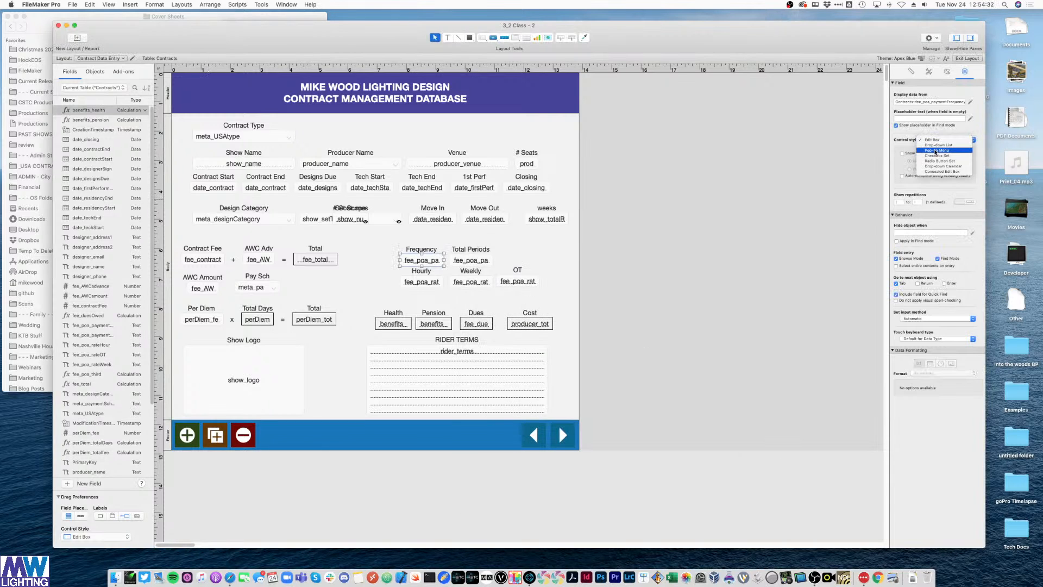
pyautogui.click(938, 148)
pyautogui.click(946, 140)
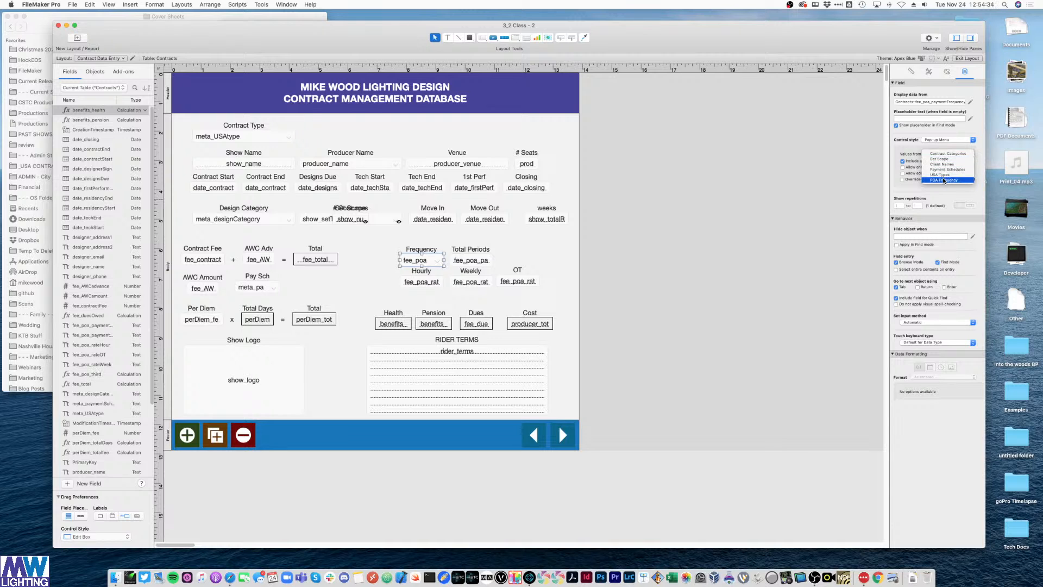
pyautogui.click(940, 155)
pyautogui.click(768, 231)
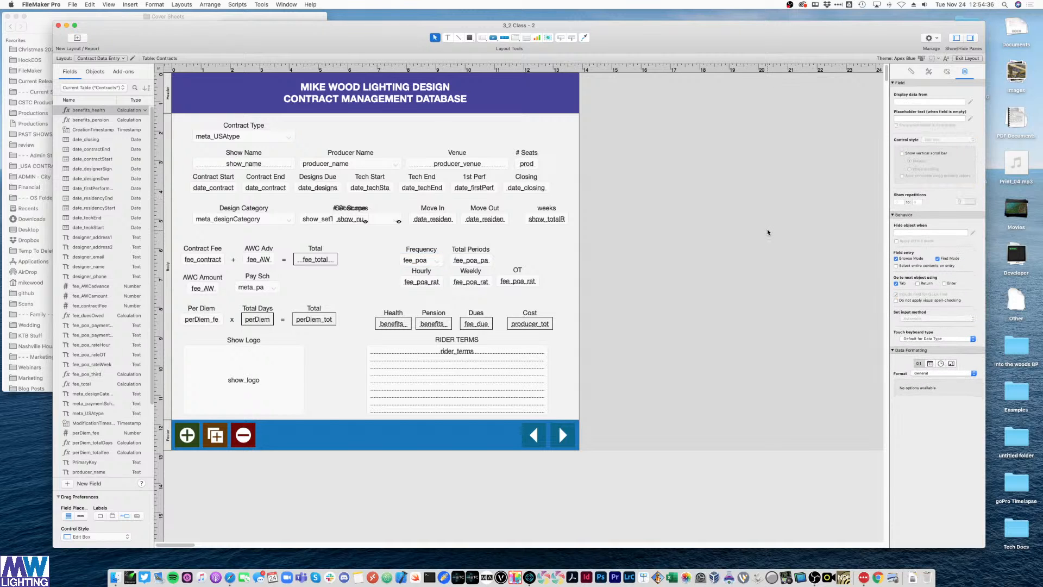
# - In Browse mode, try Weekly and Daily in Frequency, leaving it on Weekly
pyautogui.press('super+b')
pyautogui.click(403, 251)
pyautogui.click(398, 260)
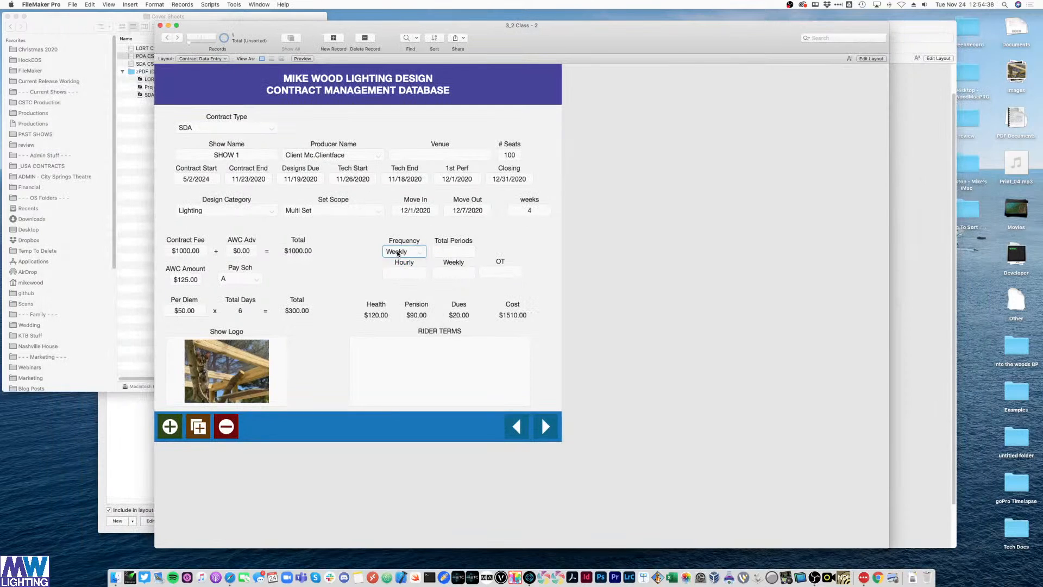
pyautogui.click(398, 253)
pyautogui.click(401, 241)
pyautogui.click(405, 251)
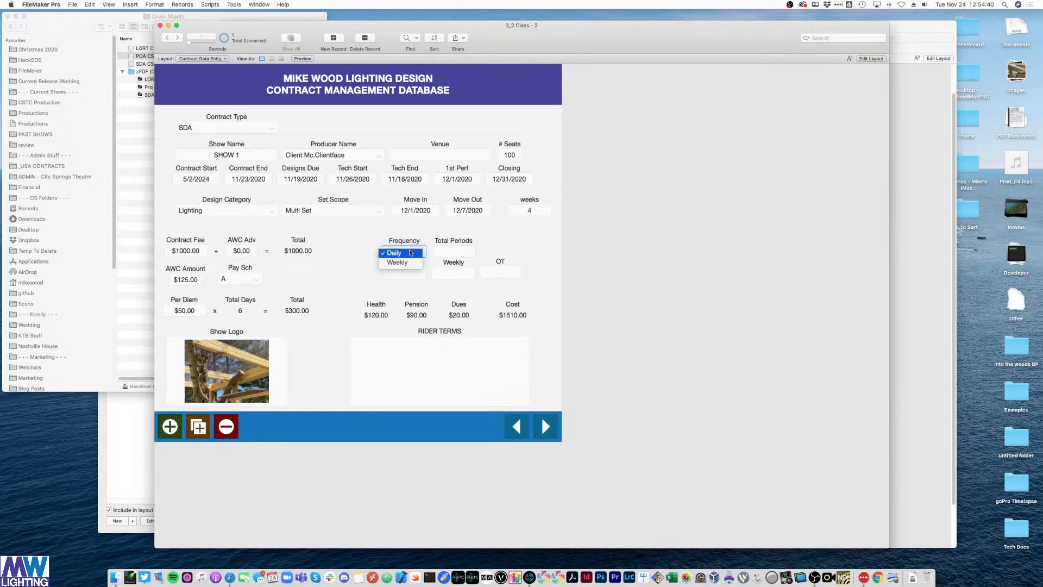
pyautogui.click(402, 262)
pyautogui.press('super+l')
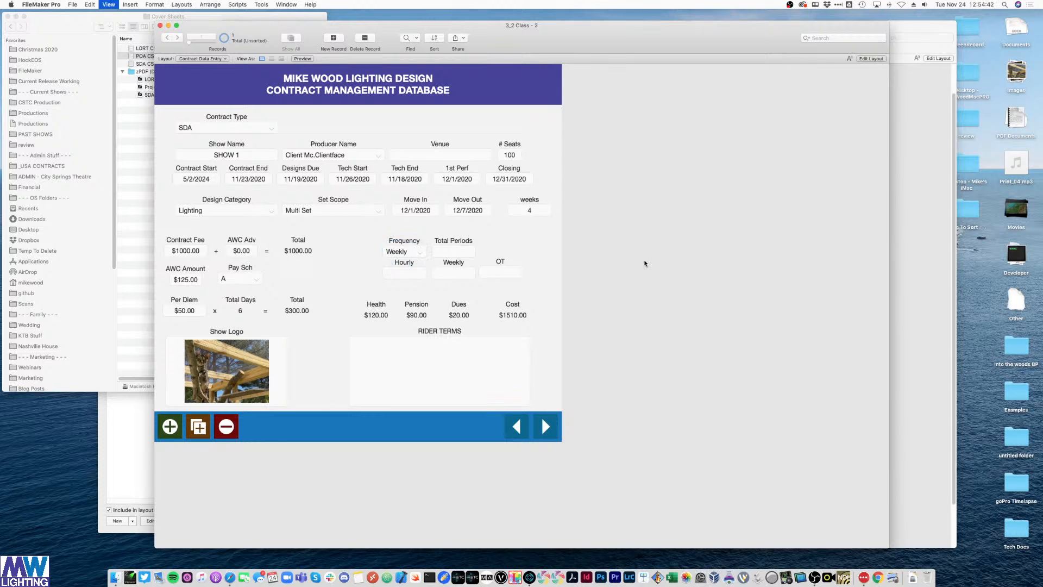
pyautogui.moveTo(560, 289); pyautogui.dragTo(398, 251)
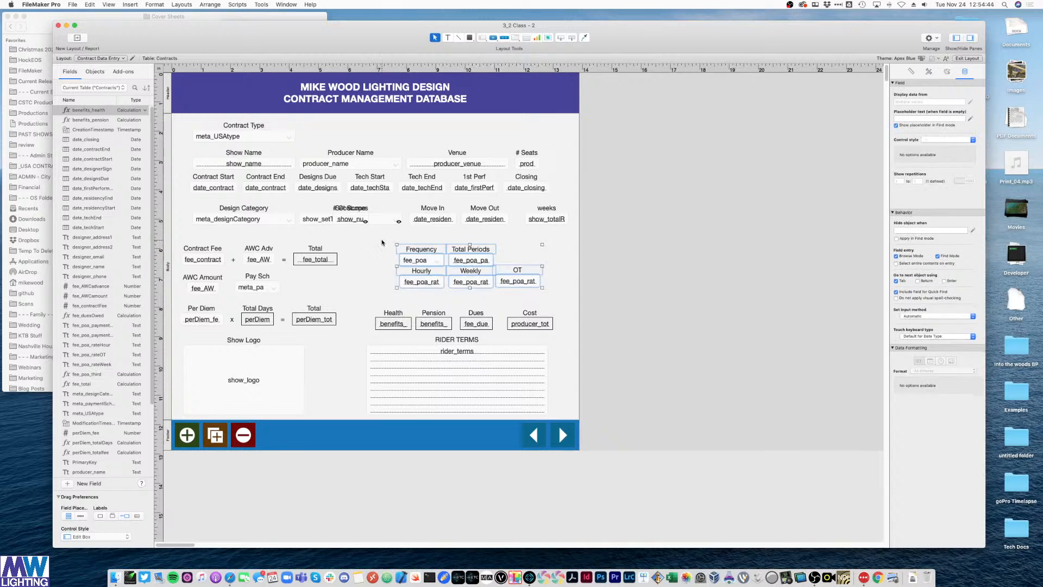
# - Hide Frequency, Total Periods, Hourly, Weekly and OT when Contracts::meta_USAtype ≠ "POA"
pyautogui.click(973, 212)
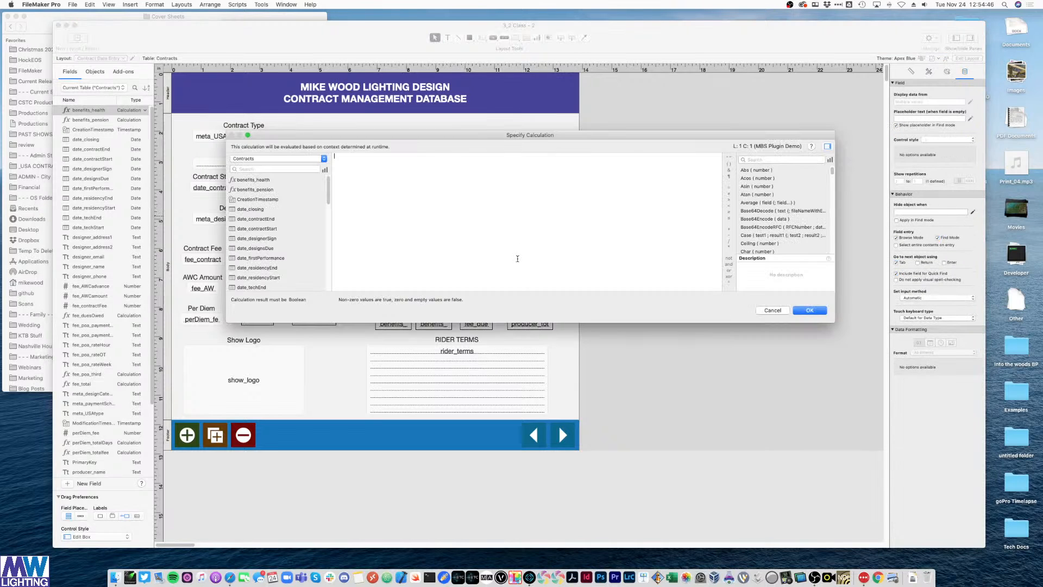
pyautogui.scroll(-8, 316, 217)
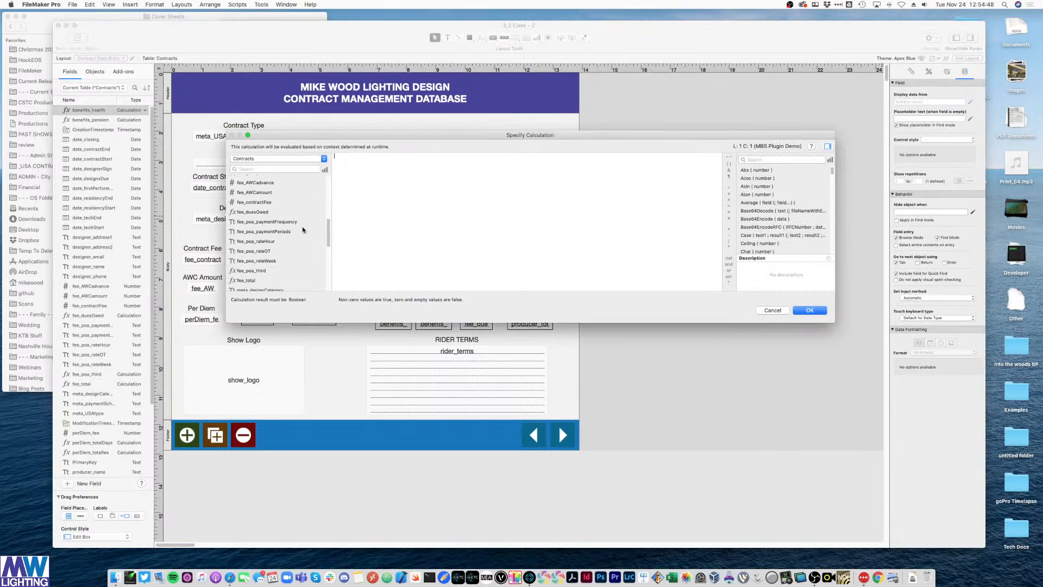
pyautogui.scroll(-1, 297, 232)
pyautogui.doubleClick(254, 284)
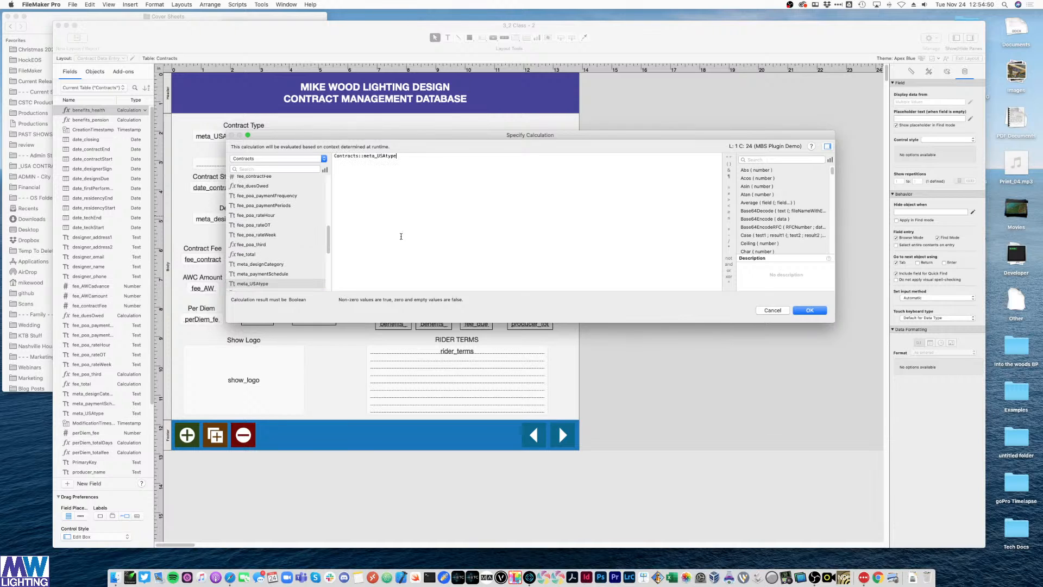
pyautogui.moveTo(457, 143); pyautogui.dragTo(451, 205)
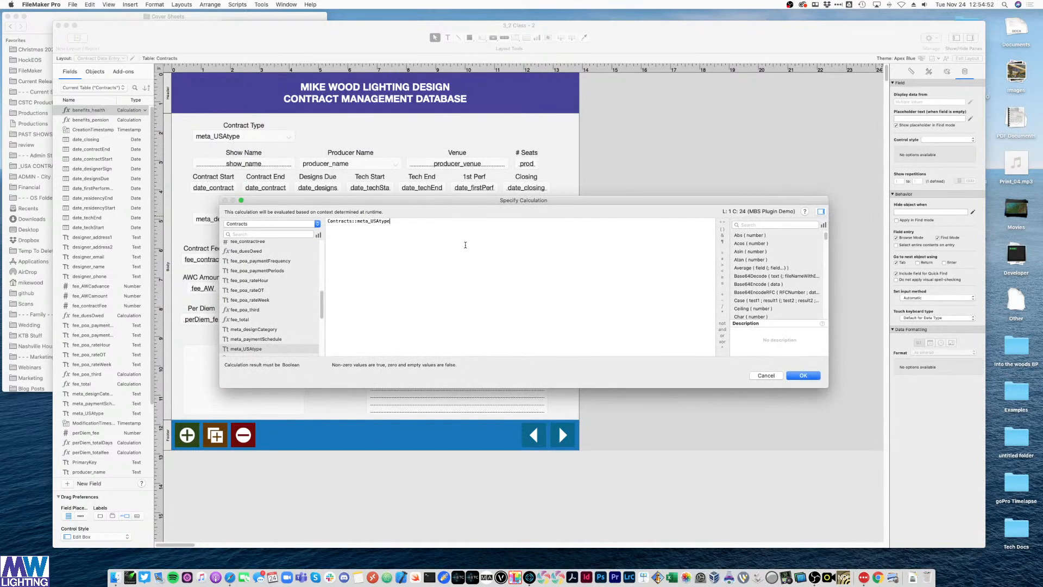
pyautogui.click(722, 263)
pyautogui.press('Return')
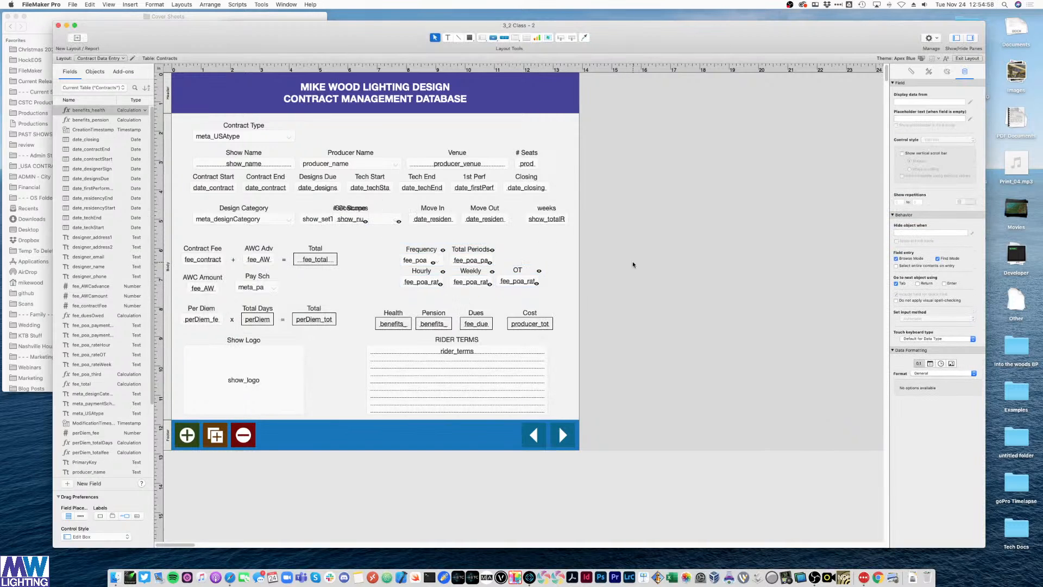
# - Test in Browse mode by setting this record's Contract Type to POA, then return to Layout mode
pyautogui.press('super+b')
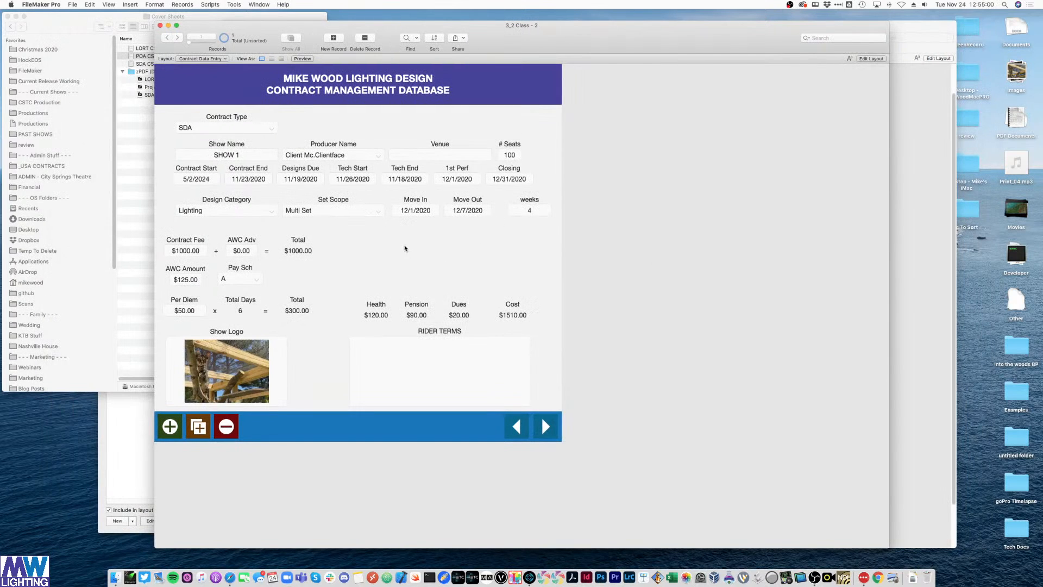
pyautogui.click(271, 129)
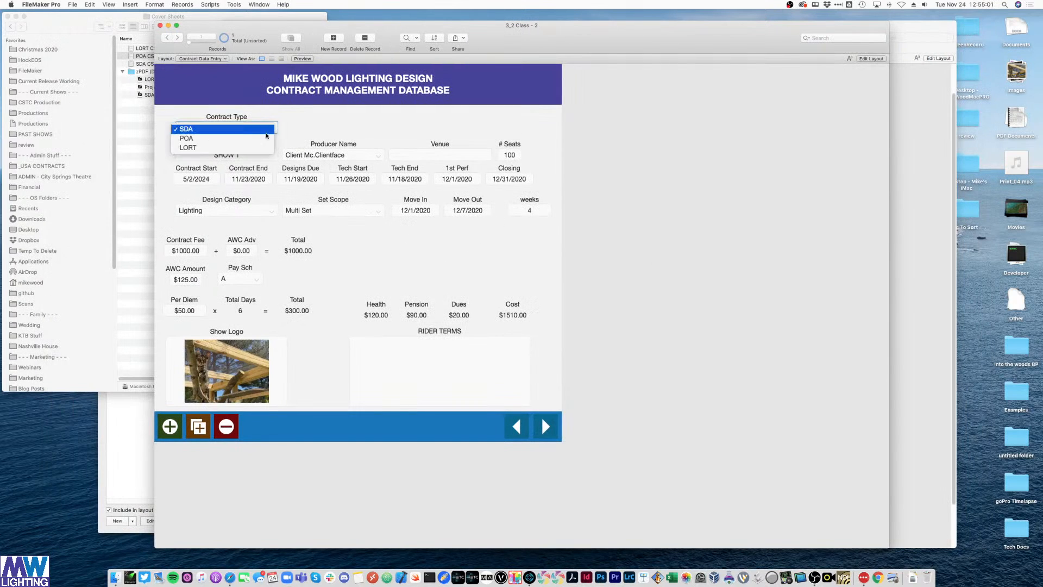
pyautogui.click(212, 139)
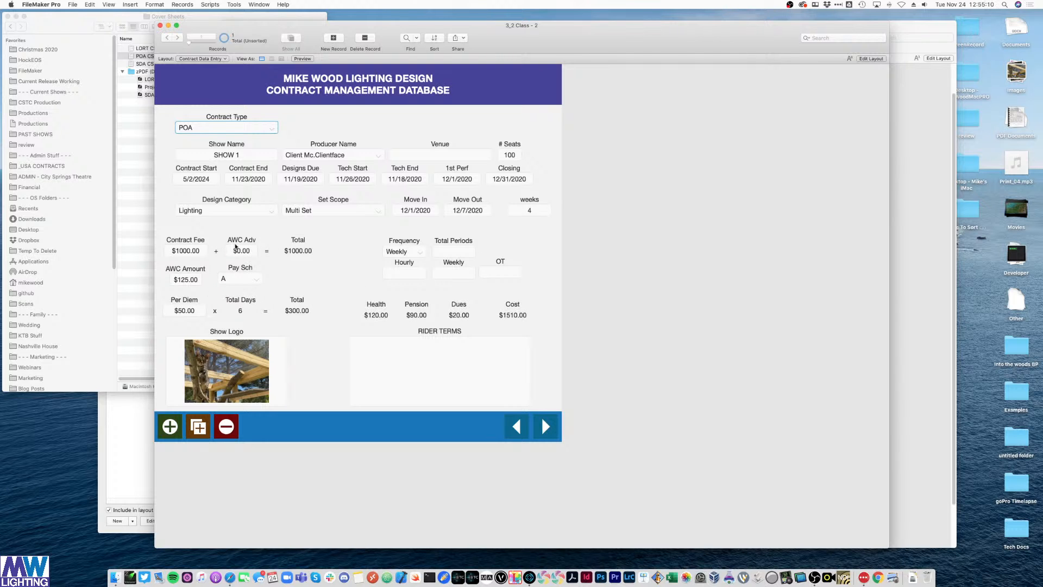
pyautogui.press('super+l')
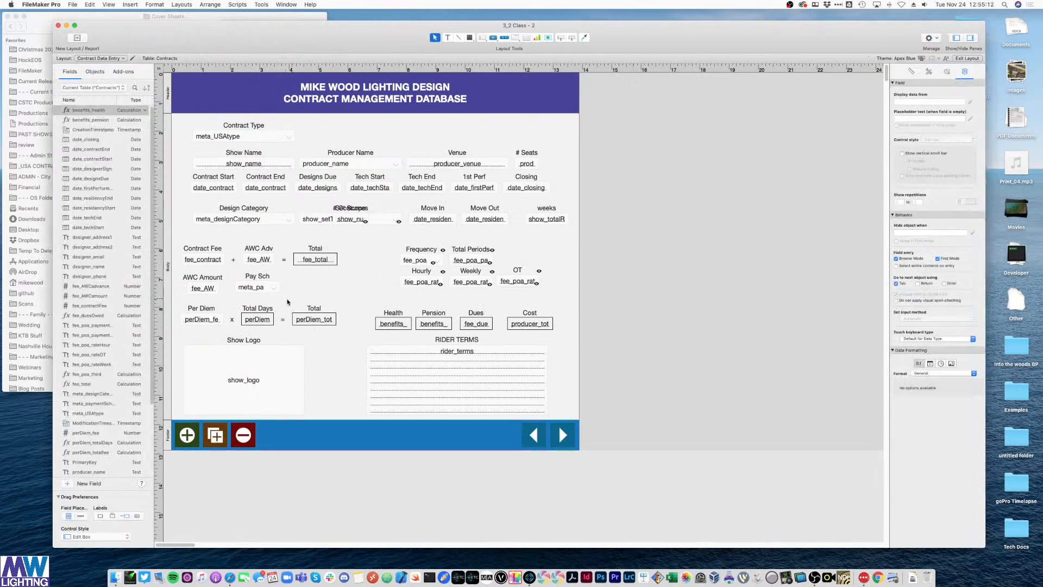
# - Move the Pay Sch field beside Total Periods
pyautogui.click(246, 273)
pyautogui.moveTo(246, 273); pyautogui.dragTo(518, 261)
pyautogui.click(538, 257)
# - Copy OT's POA hide formula onto the Pay Sch label and field, then browse records
pyautogui.click(517, 271)
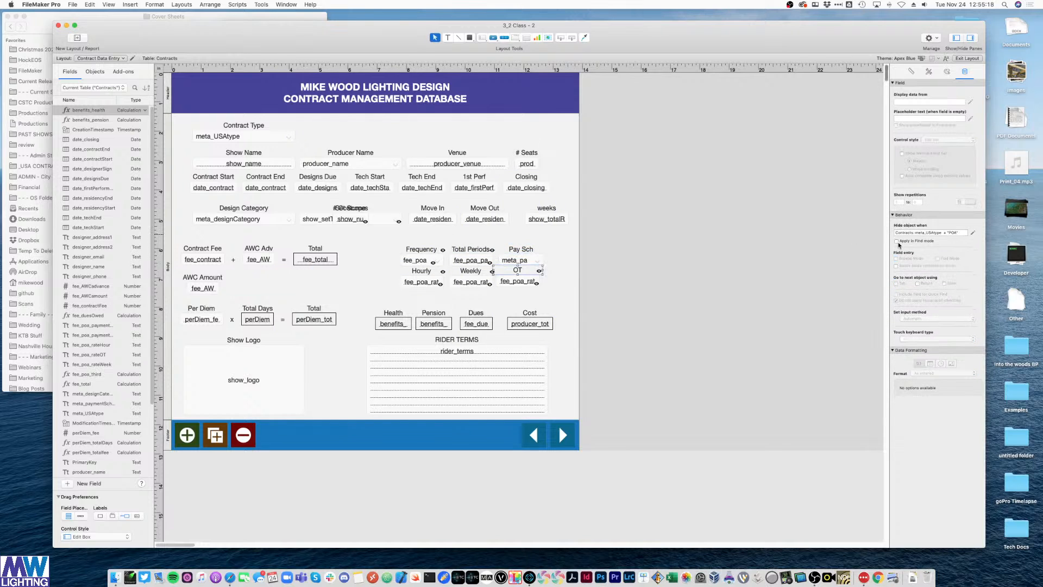
pyautogui.doubleClick(931, 232)
pyautogui.click(518, 250)
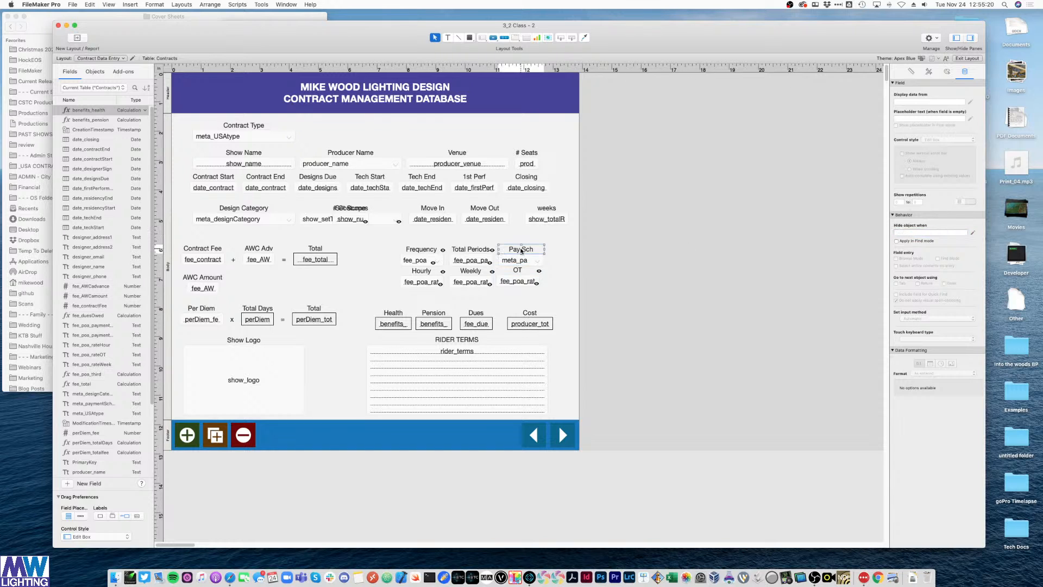
pyautogui.keyDown('shift'); pyautogui.click(516, 261); pyautogui.keyUp('shift')
pyautogui.click(930, 236)
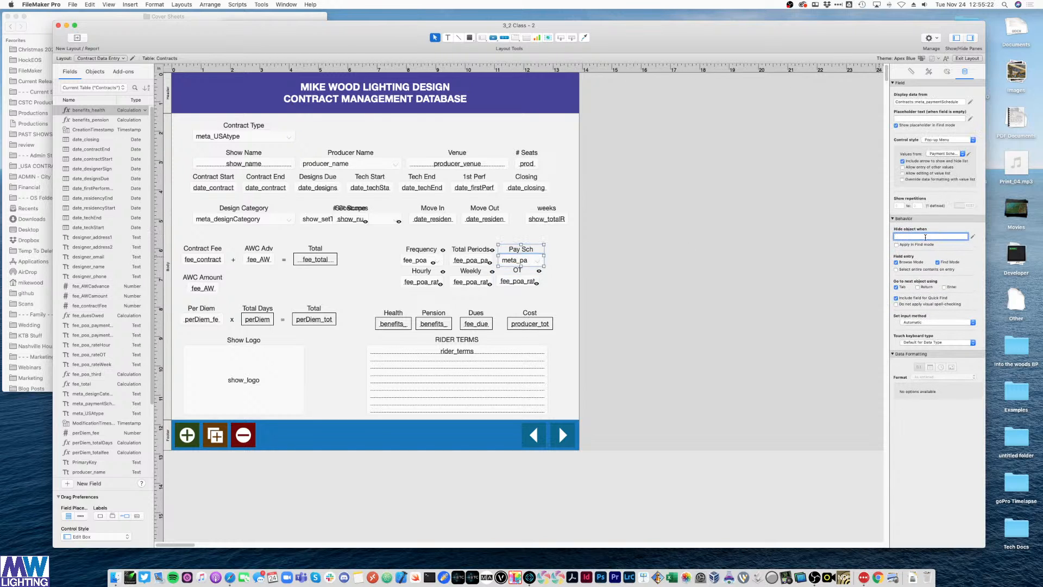
pyautogui.write('Contracts::meta_USAtype ≠ "POA"')
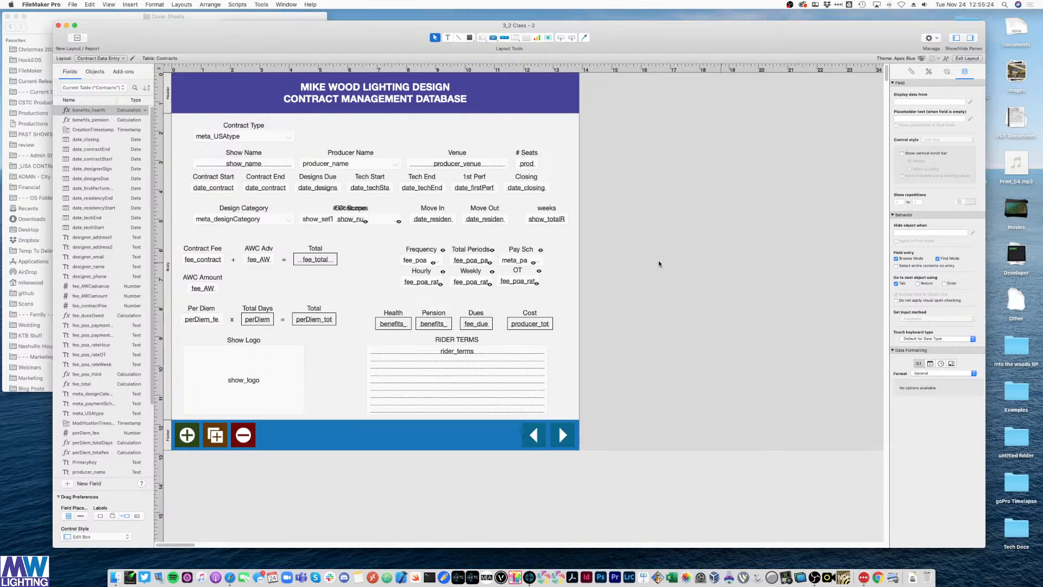
pyautogui.press('super+b')
# - Set Pay Sch to B and Frequency to Daily, then visit the Weekly and Hourly fields
pyautogui.click(514, 252)
pyautogui.click(499, 261)
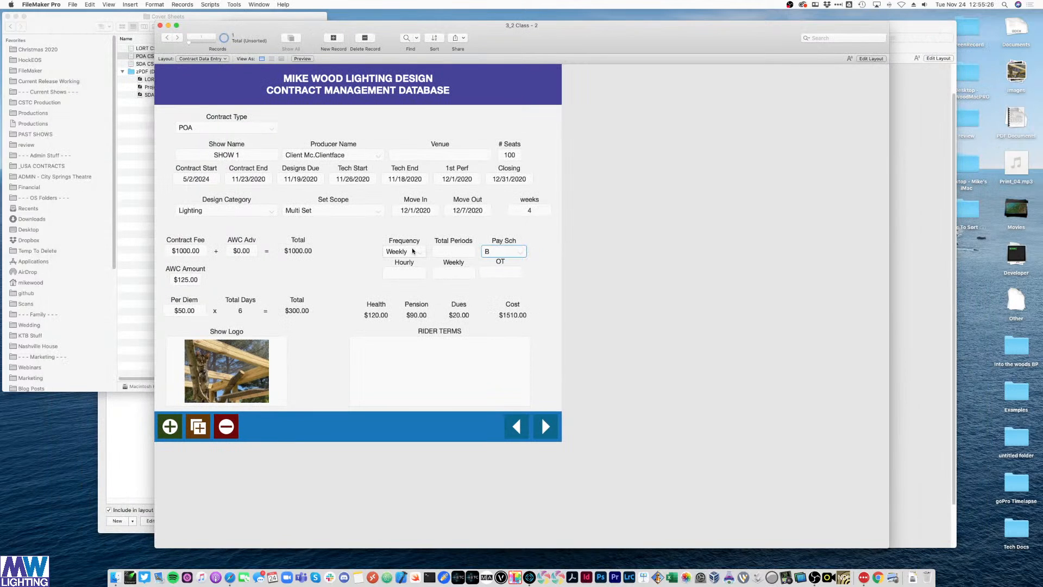
pyautogui.click(402, 251)
pyautogui.click(405, 244)
pyautogui.click(451, 276)
pyautogui.click(403, 274)
pyautogui.click(680, 243)
# - Switch Contract Type back to SDA and return to Layout mode
pyautogui.click(274, 128)
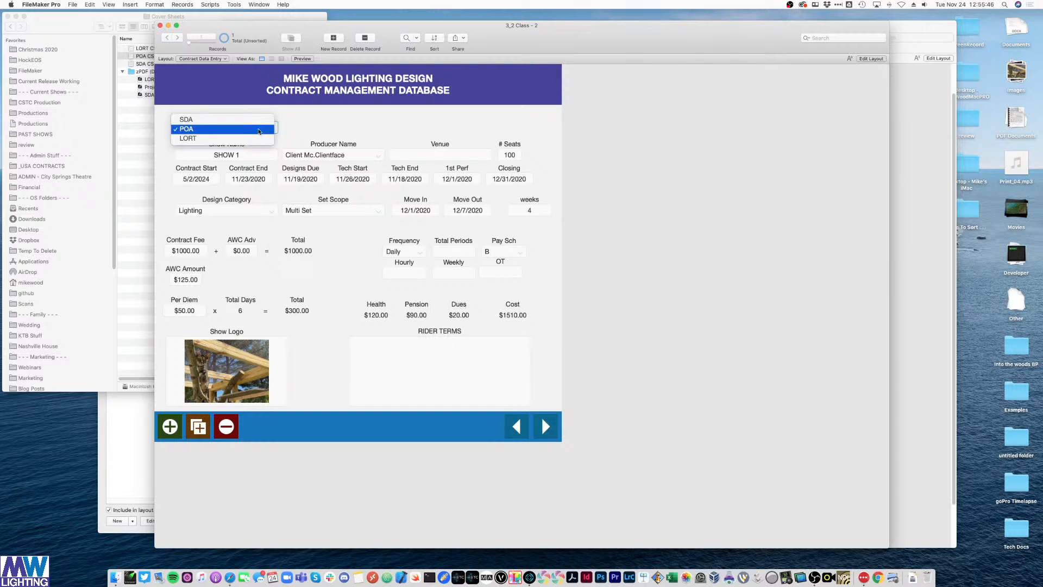
pyautogui.click(244, 138)
pyautogui.click(661, 261)
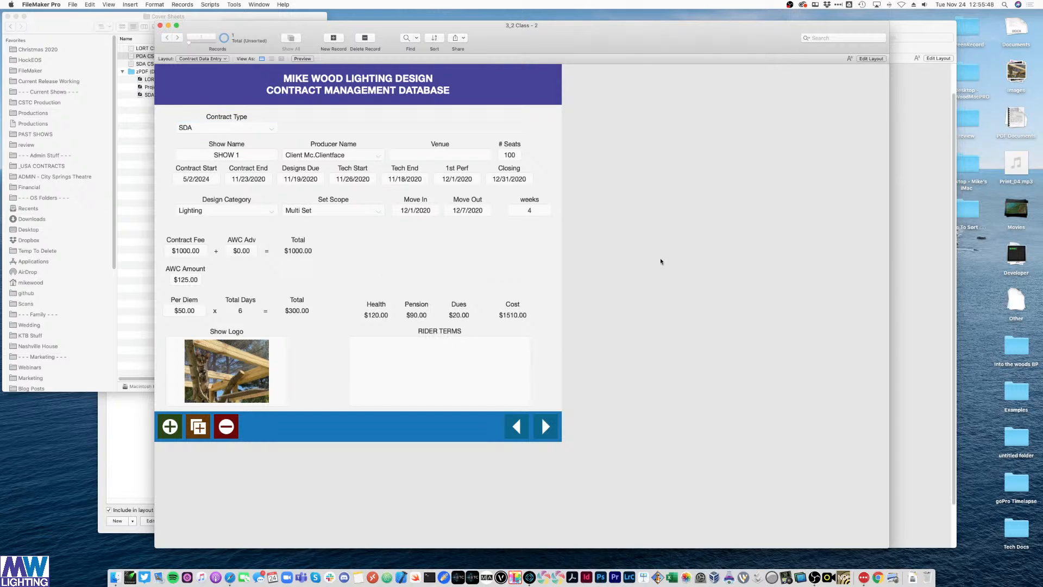
pyautogui.press('super+l')
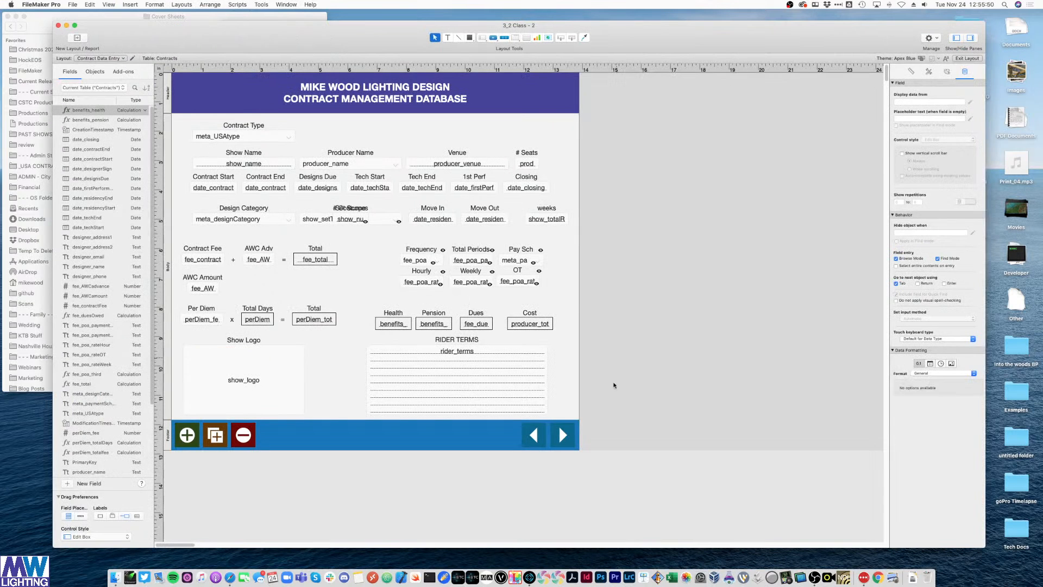
# - Duplicate the next-record arrow button as a PDF-icon button labelled CS
pyautogui.click(573, 437)
pyautogui.click(637, 295)
pyautogui.press('super+a')
pyautogui.press('super+v')
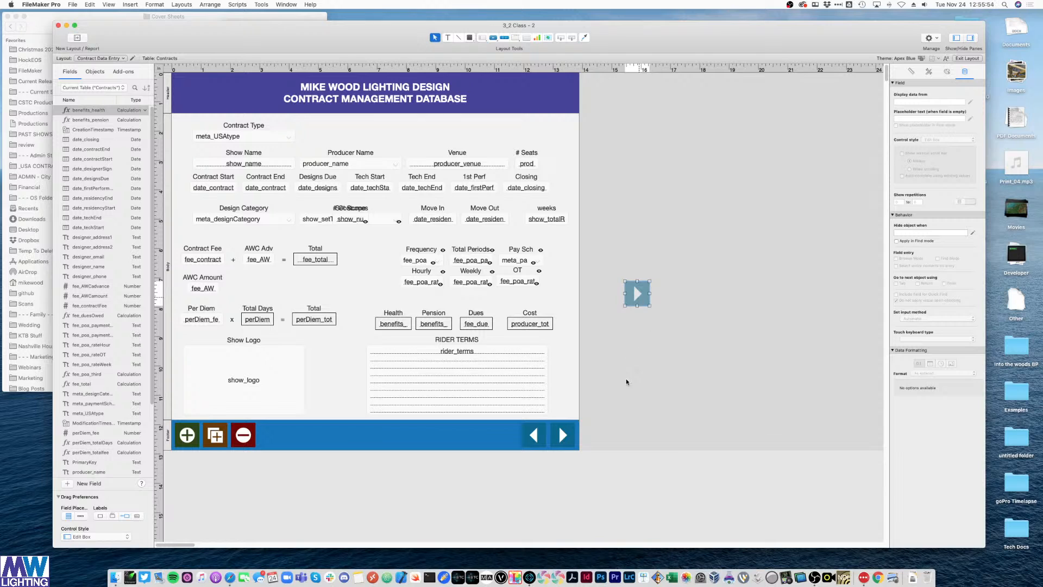
pyautogui.doubleClick(637, 294)
pyautogui.scroll(-5, 719, 337)
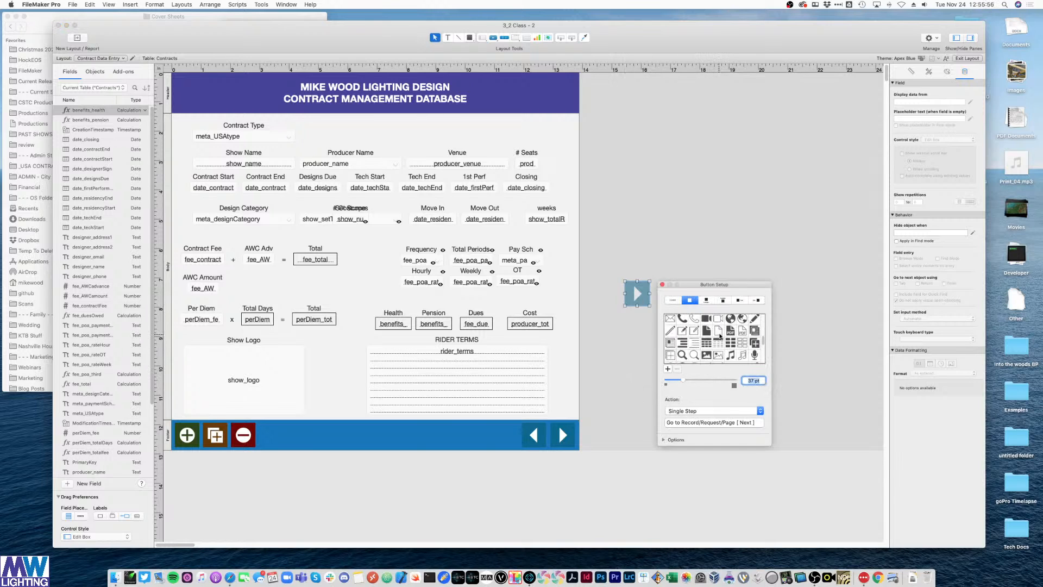
pyautogui.click(730, 331)
pyautogui.click(706, 299)
pyautogui.click(680, 318)
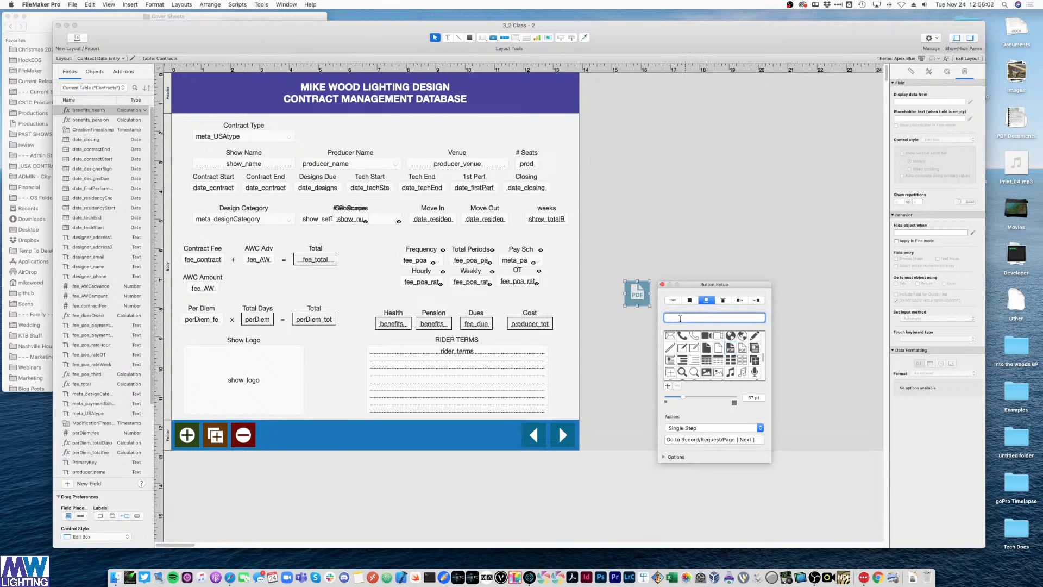
pyautogui.write('CO')
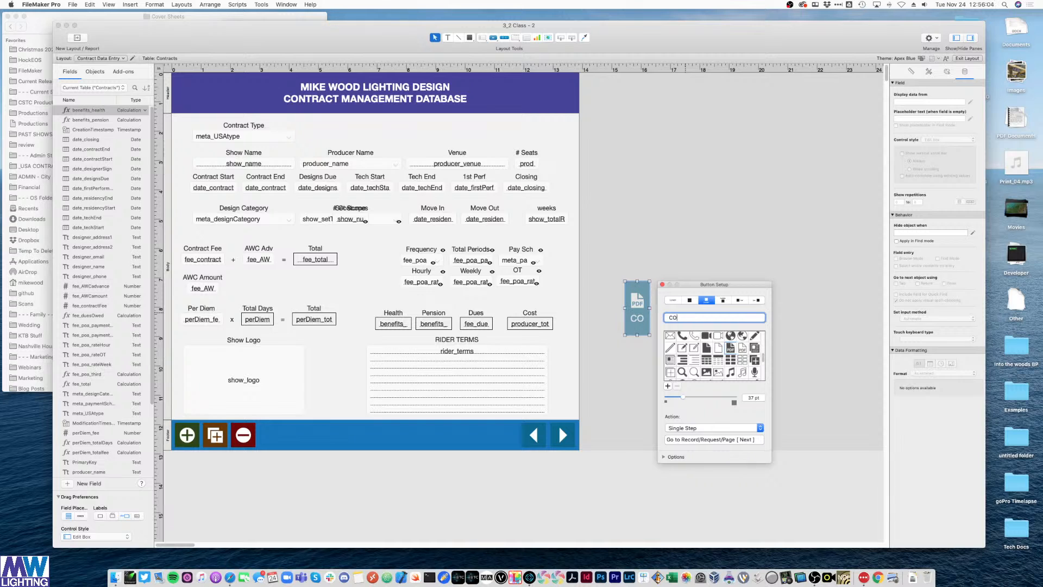
pyautogui.press('BackSpace')
pyautogui.write('S')
pyautogui.click(653, 232)
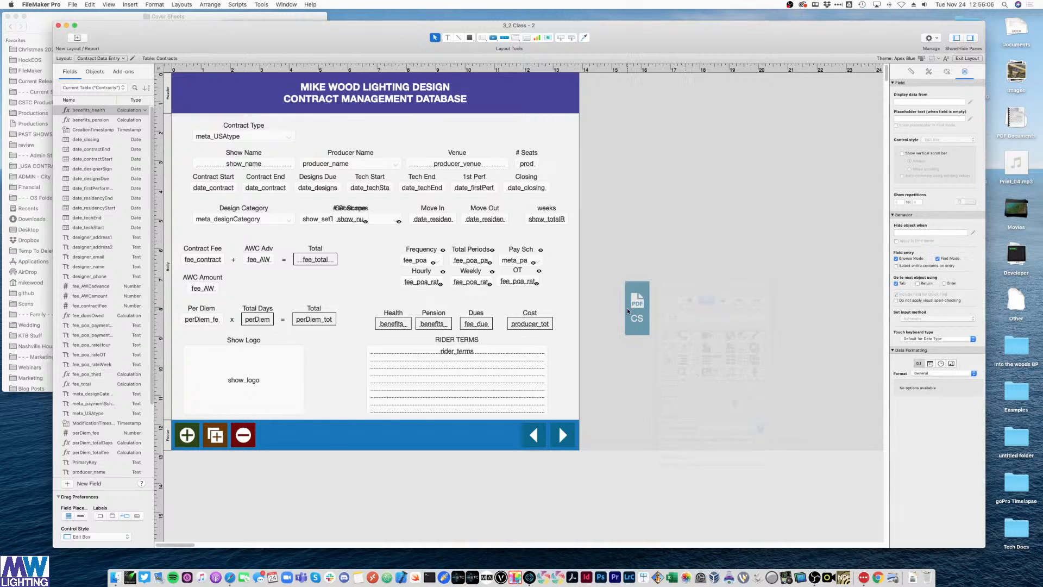
# - Set the CS button's top, bottom, left and right padding to 0 and fill to dark navy
pyautogui.click(629, 309)
pyautogui.click(947, 71)
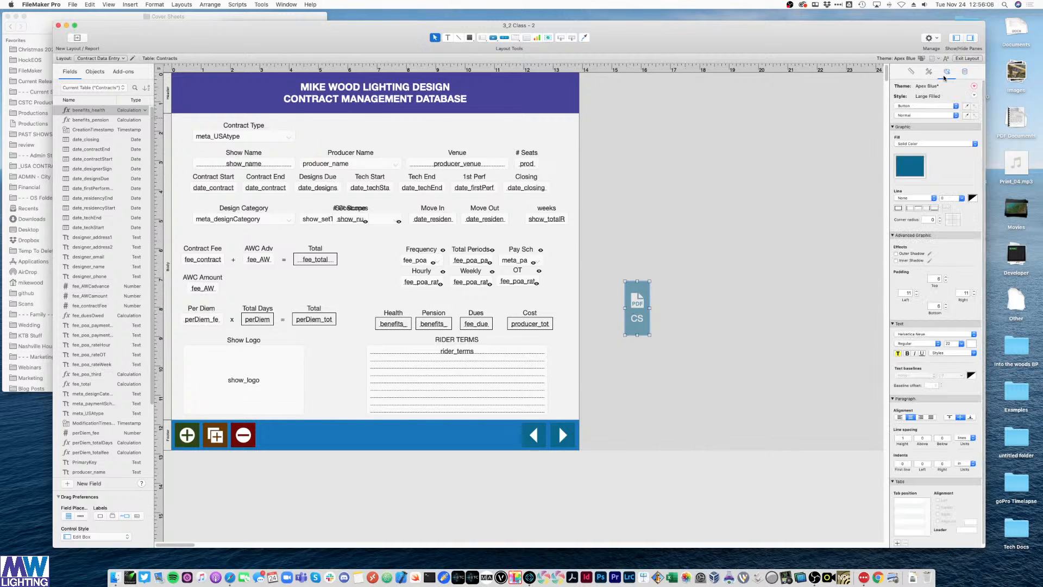
pyautogui.click(907, 294)
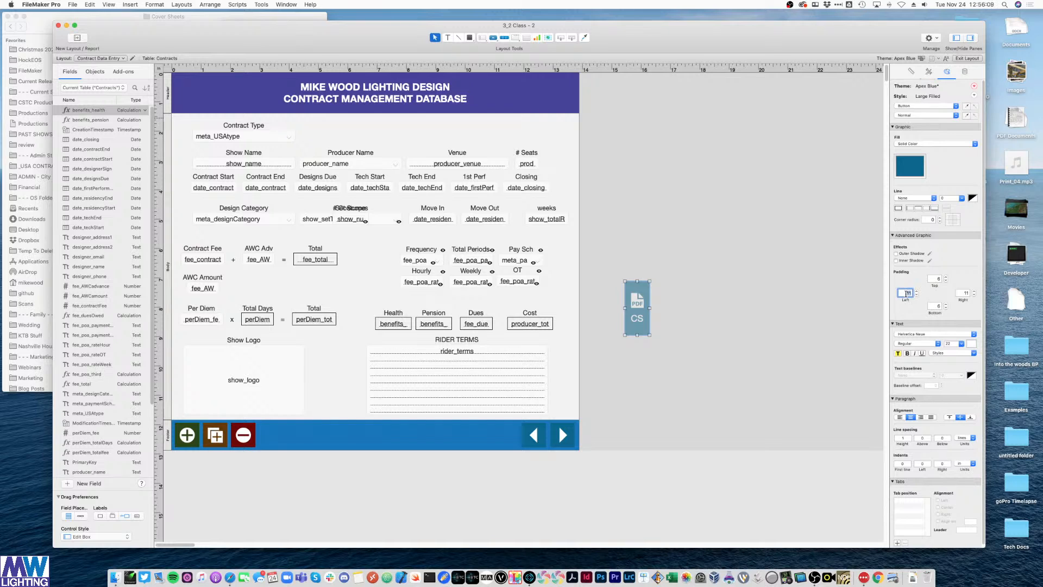
pyautogui.write('0')
pyautogui.click(934, 306)
pyautogui.write('0')
pyautogui.click(936, 279)
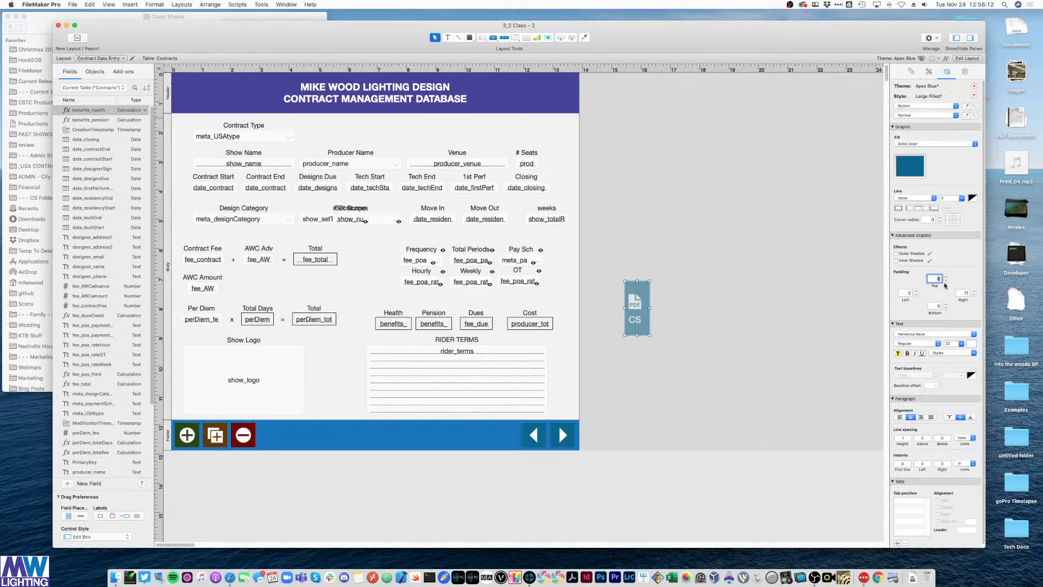
pyautogui.write('0')
pyautogui.click(963, 293)
pyautogui.write('0')
pyautogui.click(912, 164)
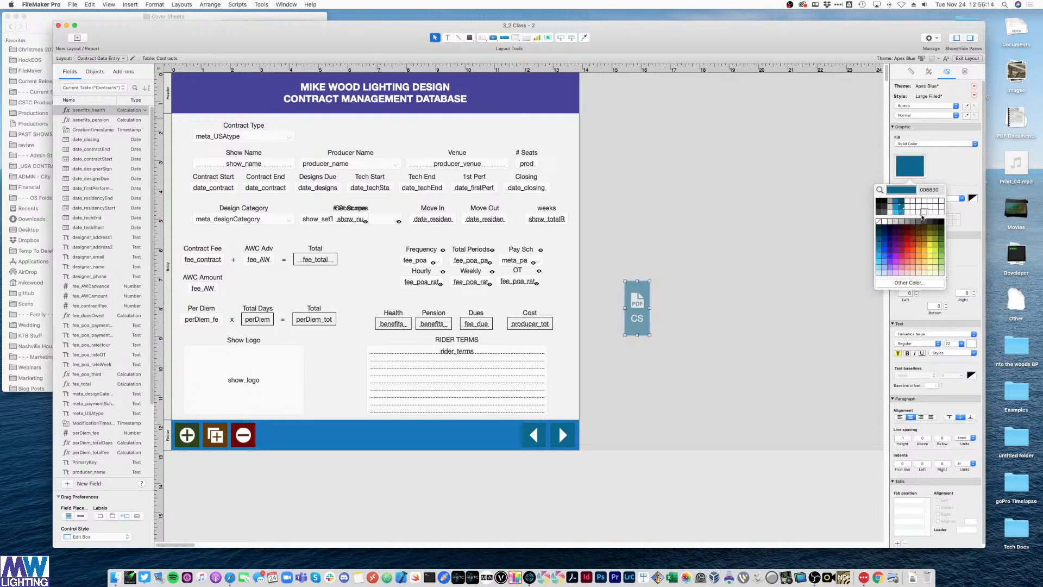
pyautogui.click(888, 231)
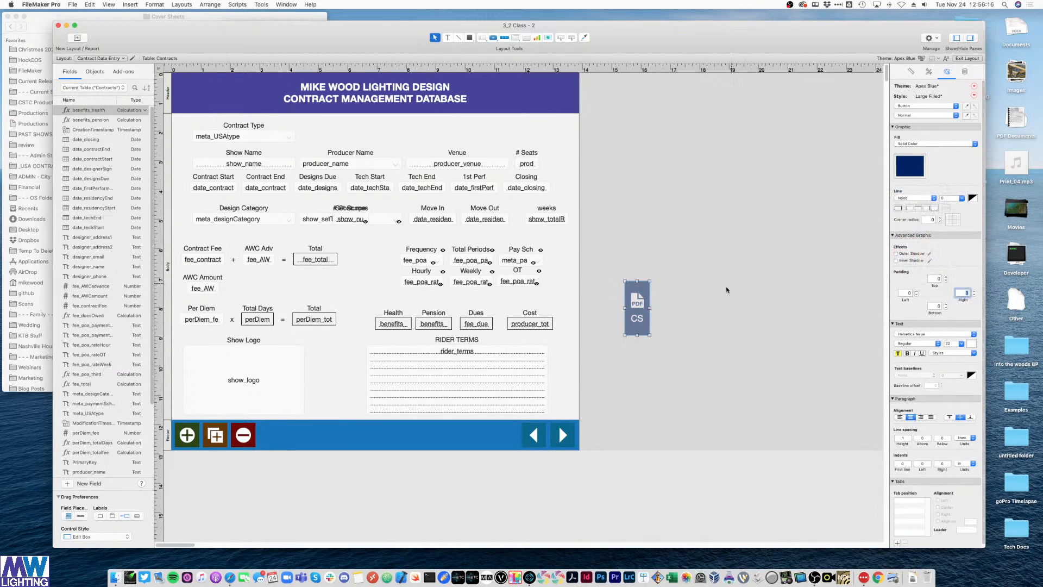
# - Place the CS button beside Show Logo, set its action to Do Nothing, and browse records
pyautogui.moveTo(638, 282); pyautogui.dragTo(337, 383)
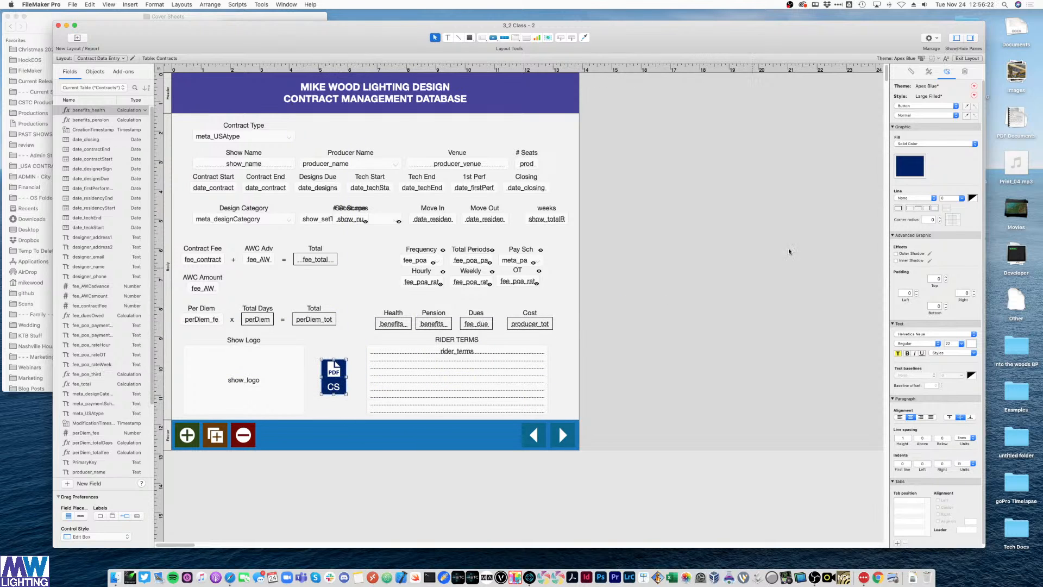
pyautogui.click(789, 251)
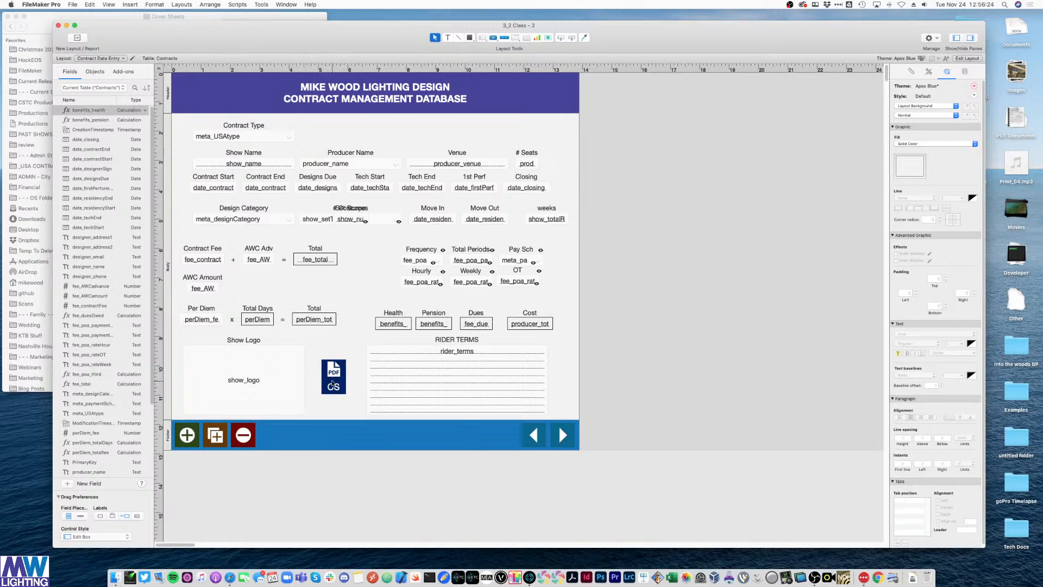
pyautogui.doubleClick(332, 383)
pyautogui.click(382, 506)
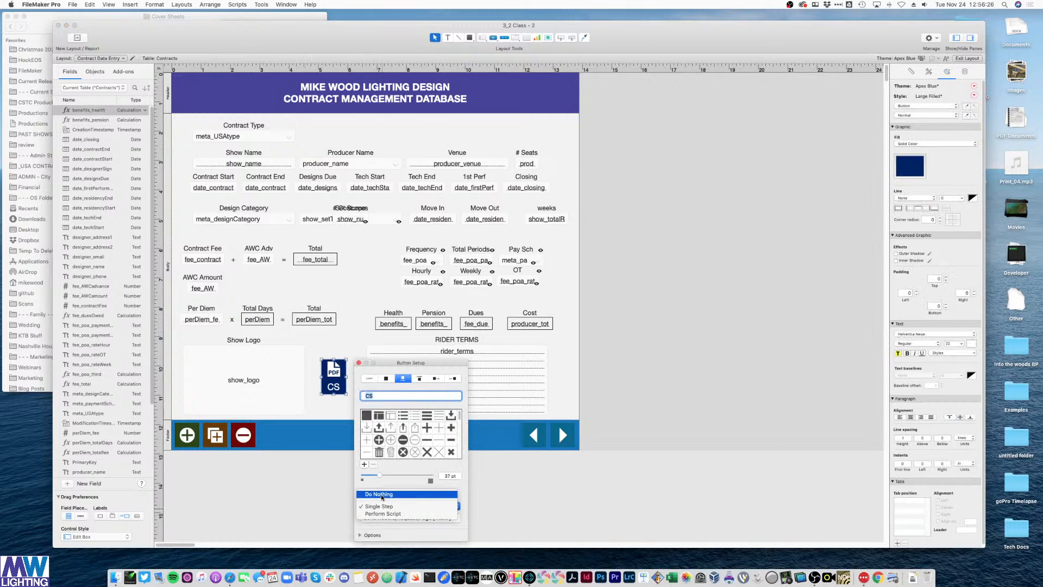
pyautogui.click(382, 495)
pyautogui.click(359, 363)
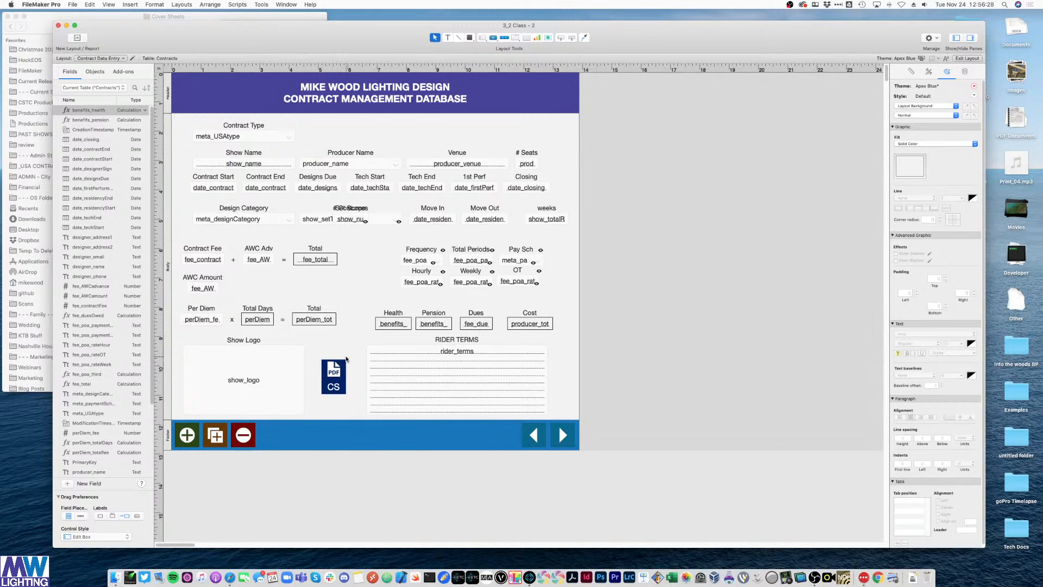
pyautogui.press('super+b')
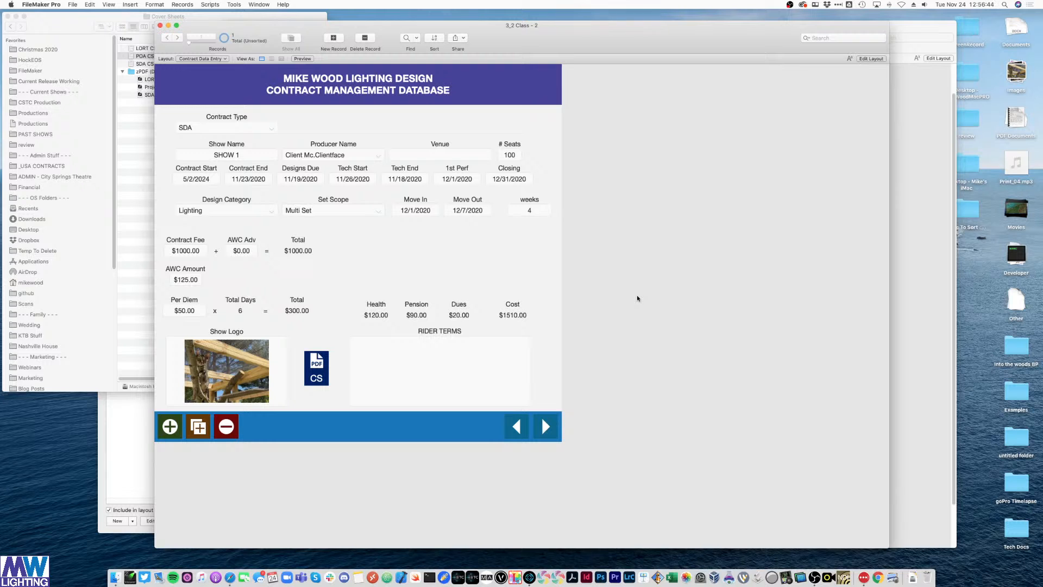
# - Create a new script named 'Go to Cover Sheet' in the Script Workspace
pyautogui.press('super+shift+s')
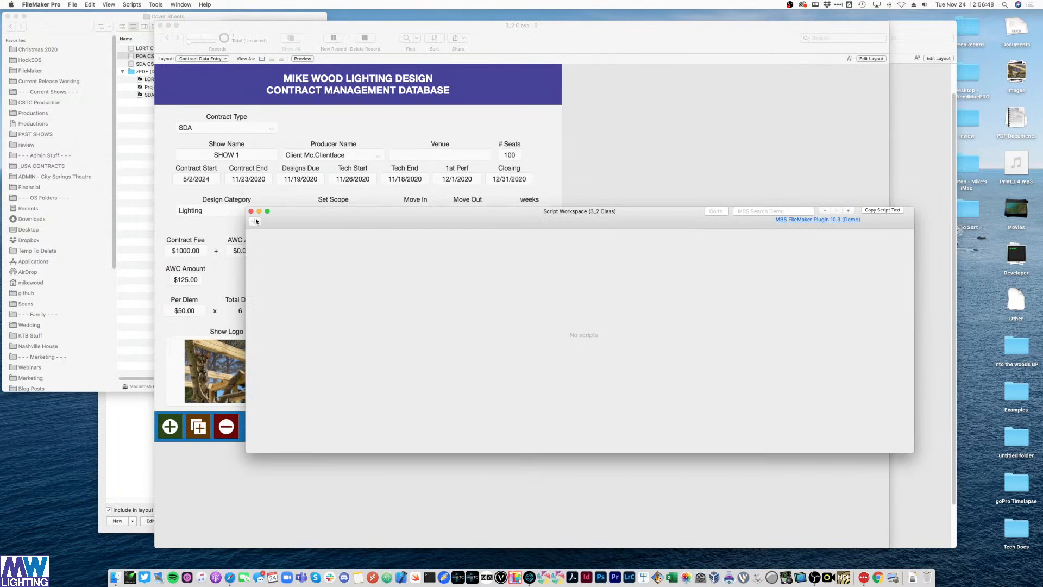
pyautogui.click(255, 220)
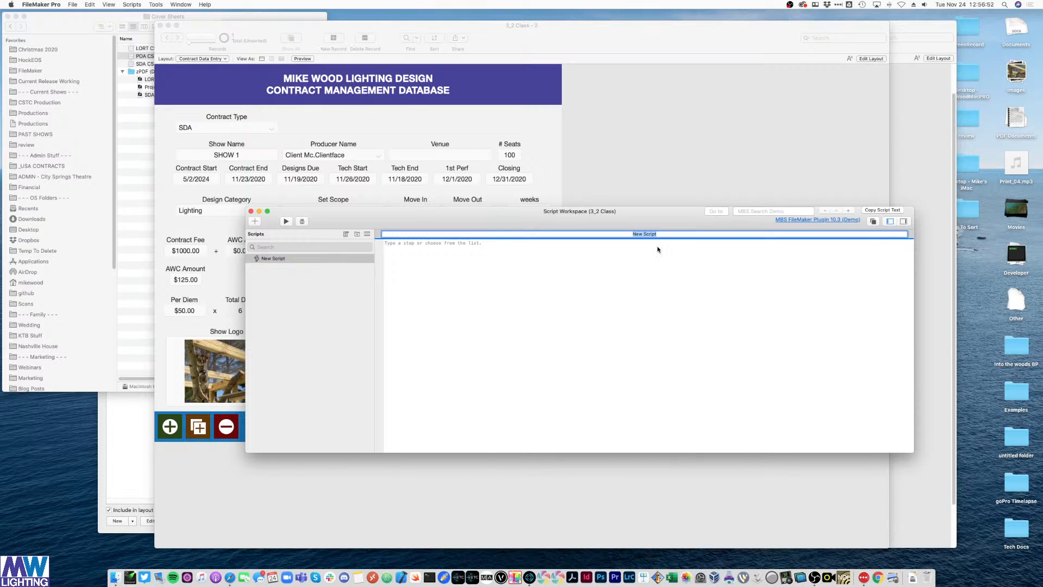
pyautogui.write('Go to Cover Sheet')
pyautogui.press('Return')
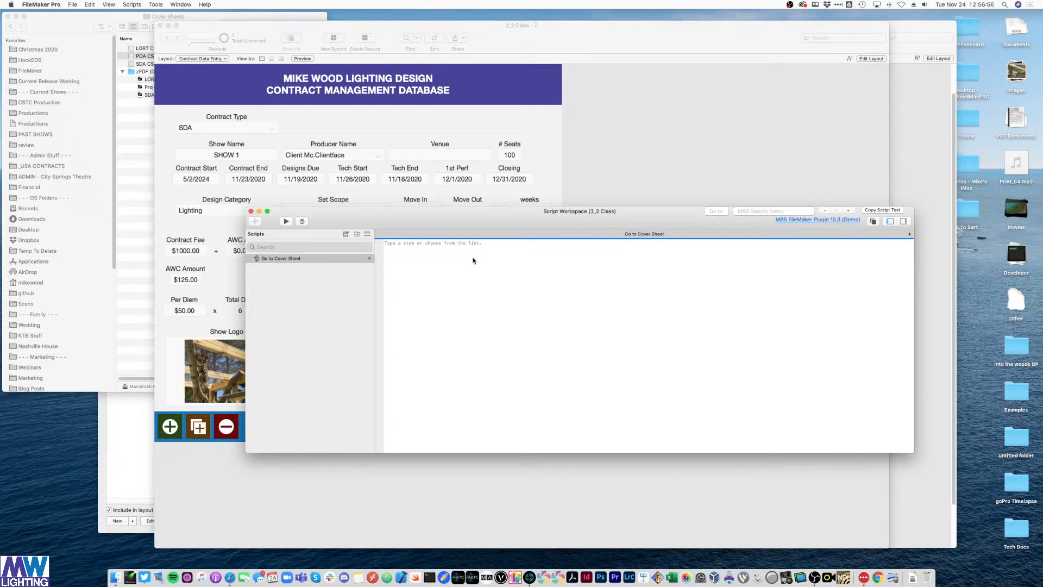
pyautogui.moveTo(432, 221); pyautogui.dragTo(537, 174)
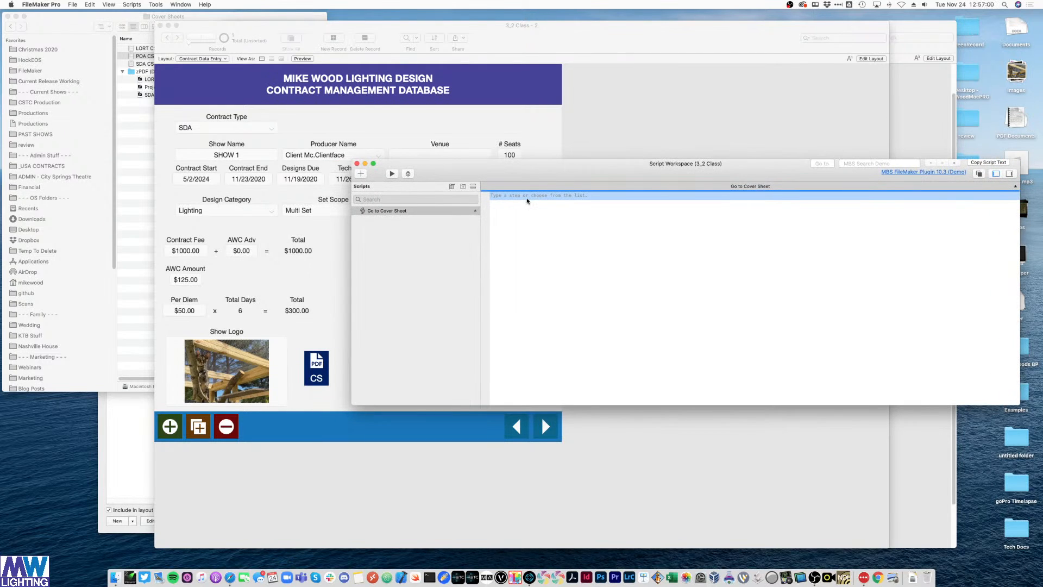
# - Insert an empty Set Variable step on line 2 of the script
pyautogui.press('Return')
pyautogui.press('Return')
pyautogui.press('Return')
pyautogui.press('Return')
pyautogui.press('Return')
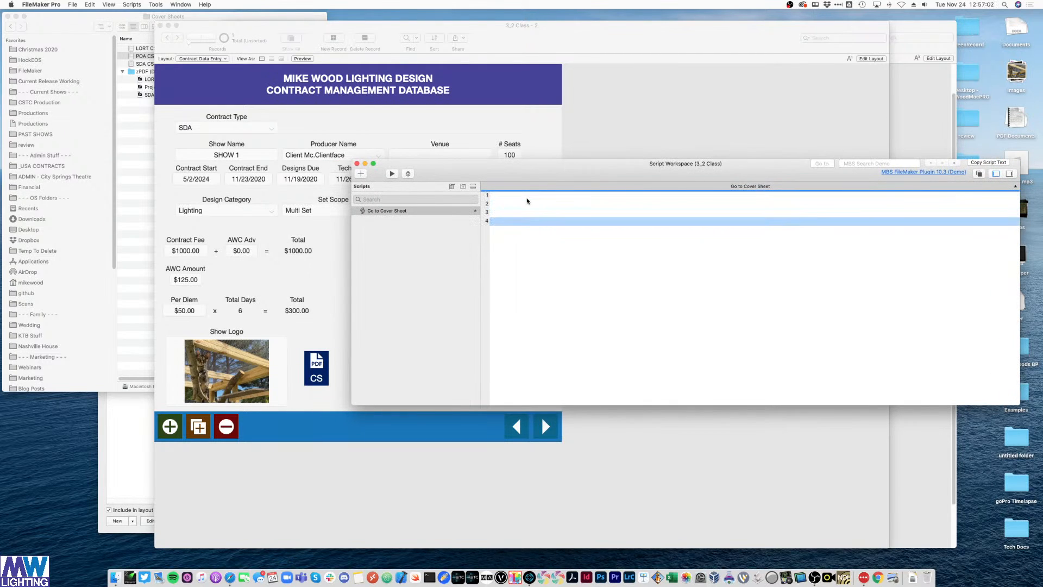
pyautogui.press('Up')
pyautogui.press('Up')
pyautogui.press('Up')
pyautogui.press('Up')
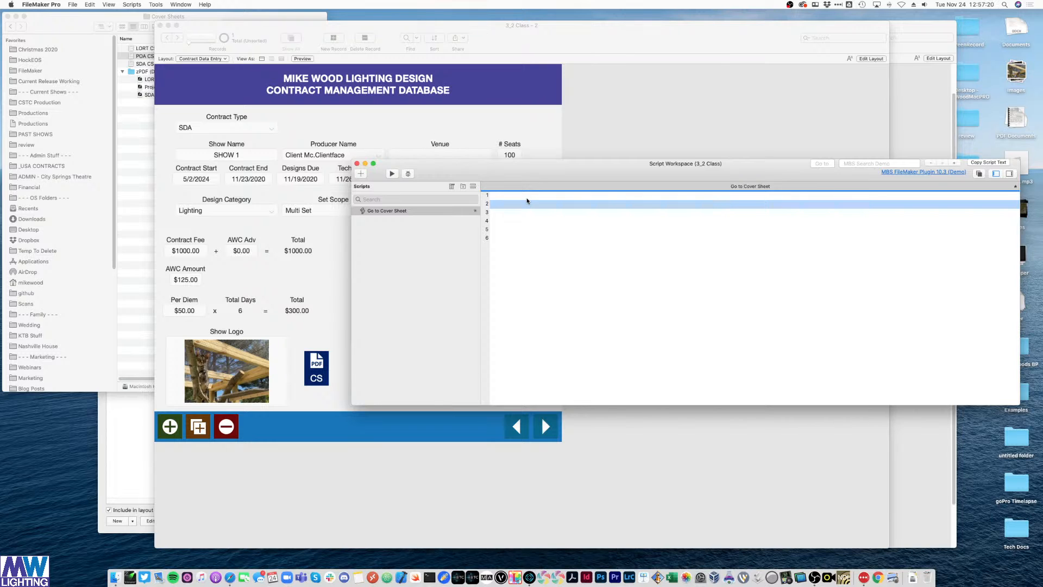
pyautogui.write('set var')
pyautogui.press('Return')
# - Name the Set Variable step's variable $type
pyautogui.click(539, 204)
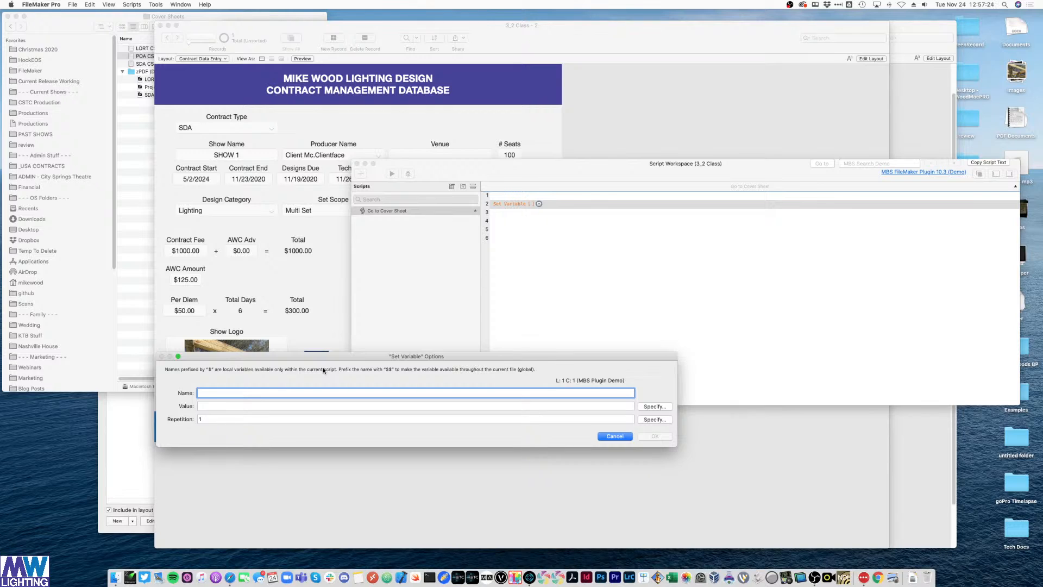
pyautogui.write('$type')
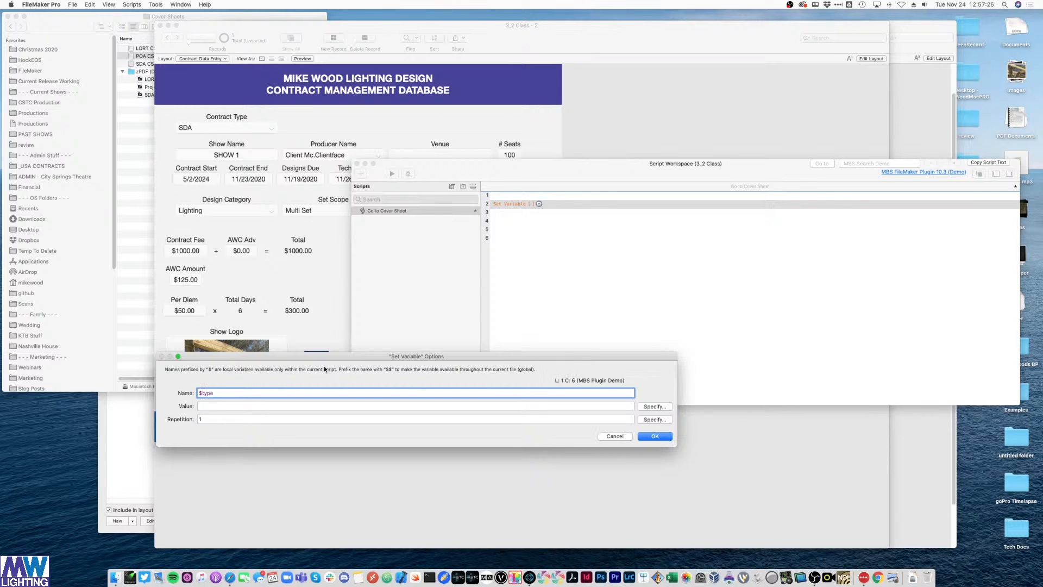
pyautogui.click(262, 408)
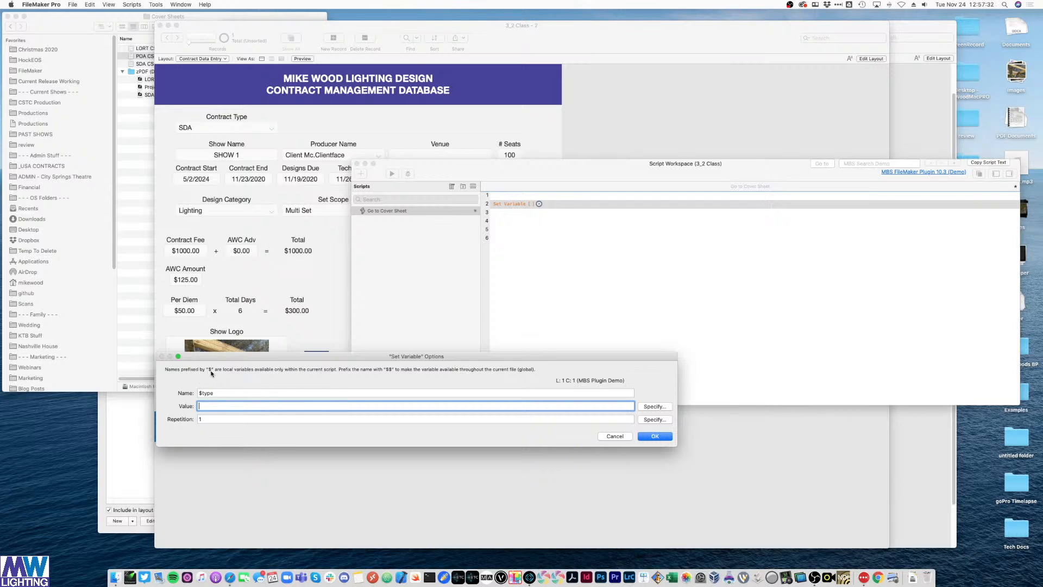
pyautogui.click(203, 394)
pyautogui.click(218, 393)
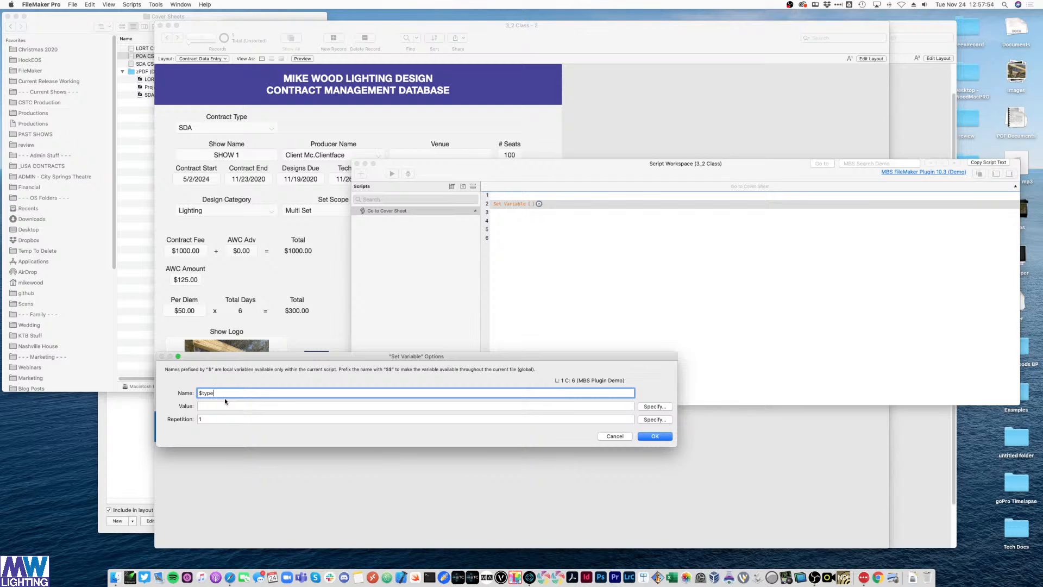
# - Set the $type value to Contracts::meta_USAtype through the calculation editor and confirm
pyautogui.click(316, 405)
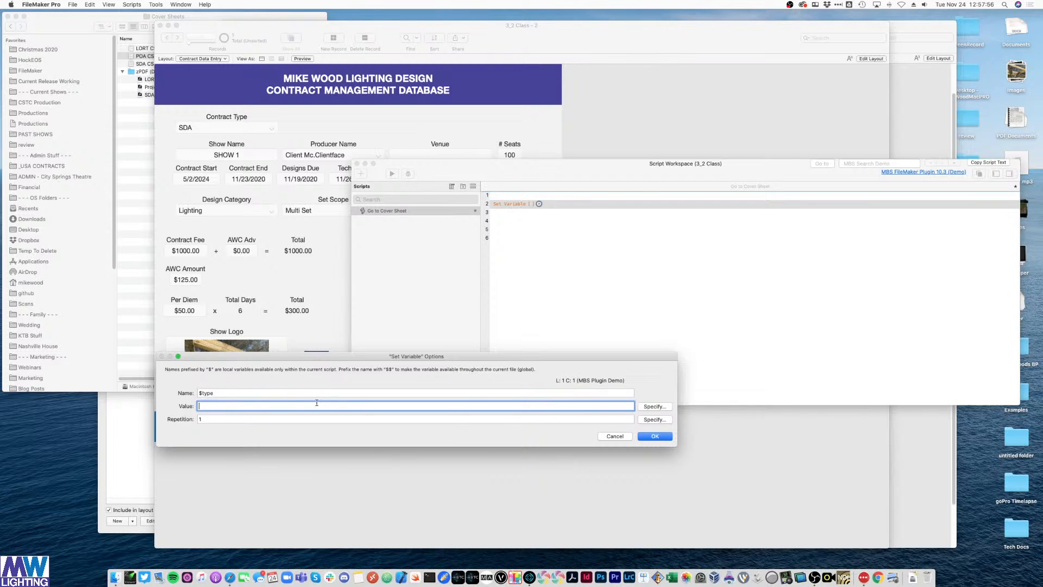
pyautogui.click(655, 407)
pyautogui.scroll(-5, 265, 286)
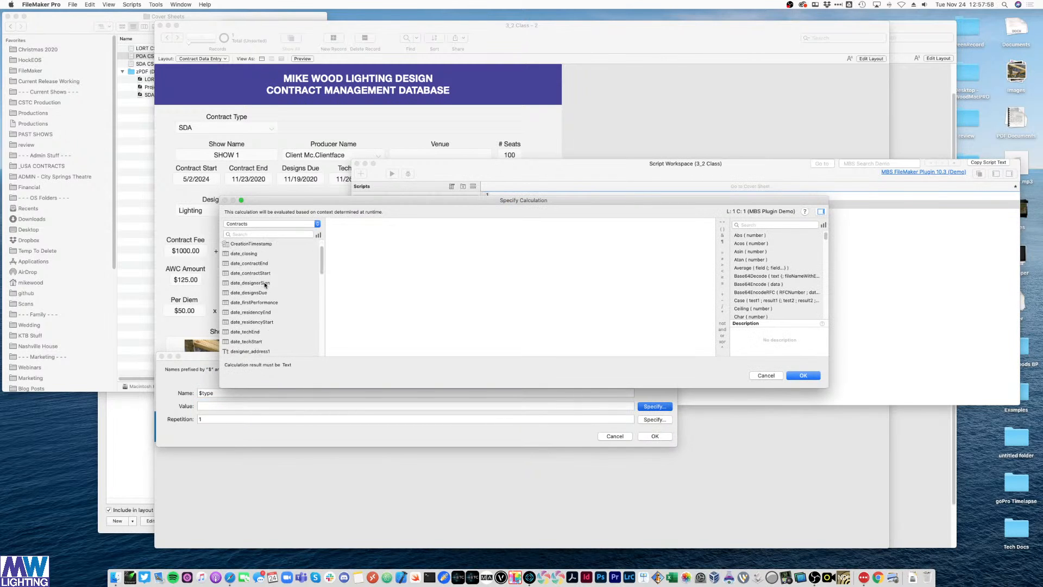
pyautogui.scroll(-2, 265, 286)
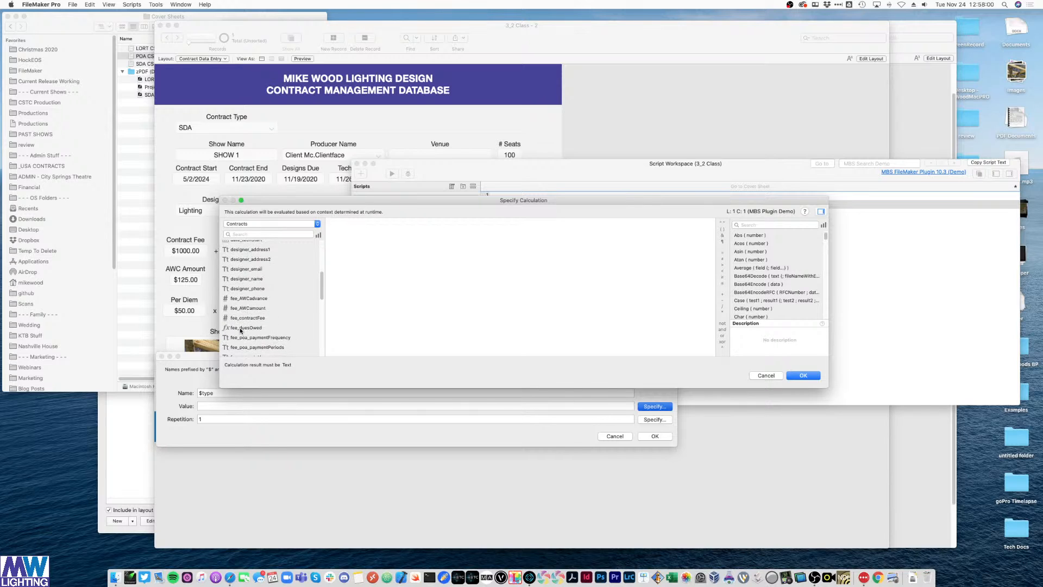
pyautogui.scroll(-4, 247, 332)
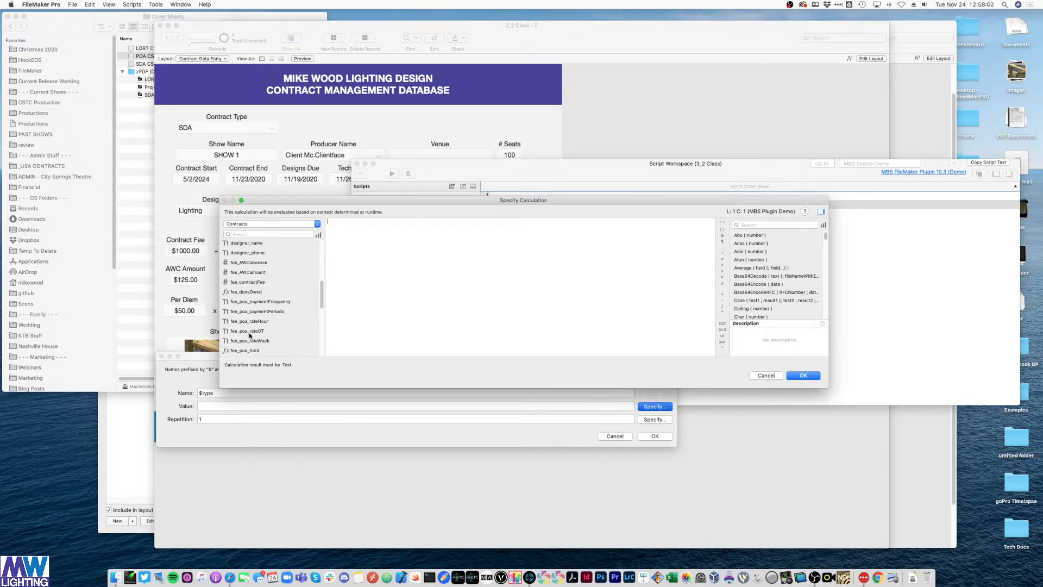
pyautogui.doubleClick(251, 309)
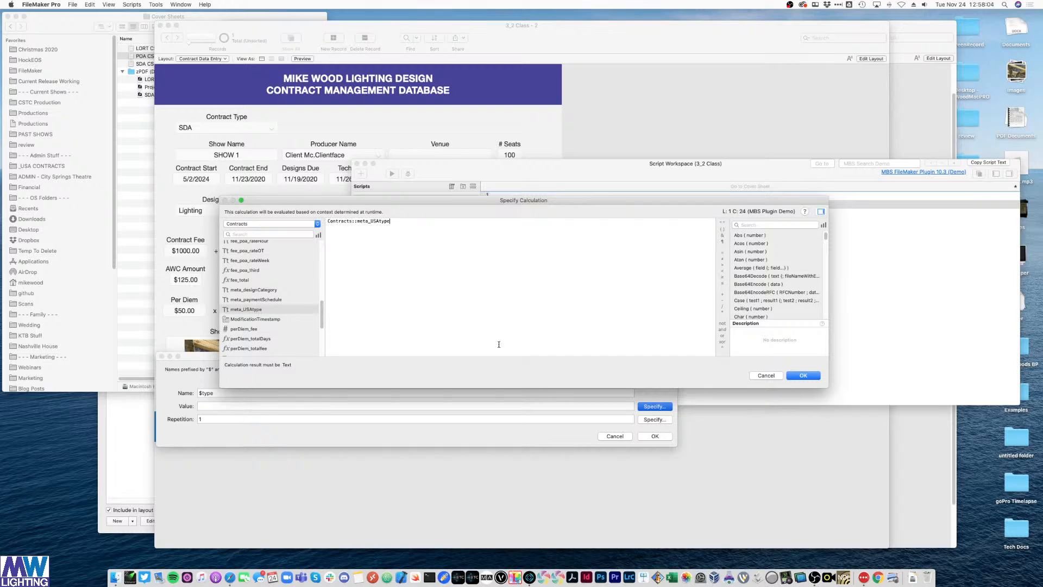
pyautogui.click(803, 376)
pyautogui.click(655, 436)
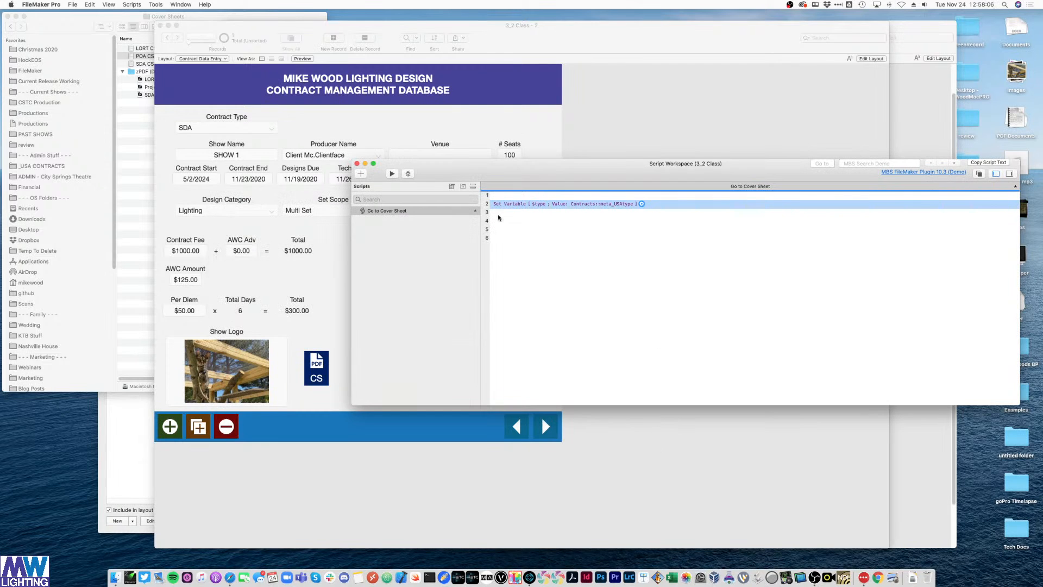
pyautogui.click(551, 221)
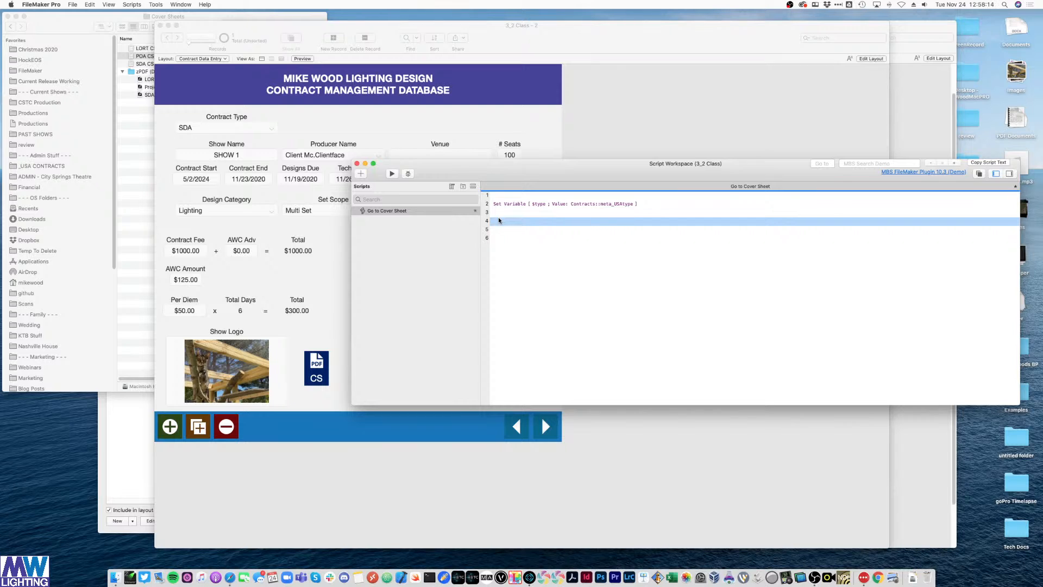
# - Add an If step testing $type="POA"
pyautogui.write('if')
pyautogui.press('Return')
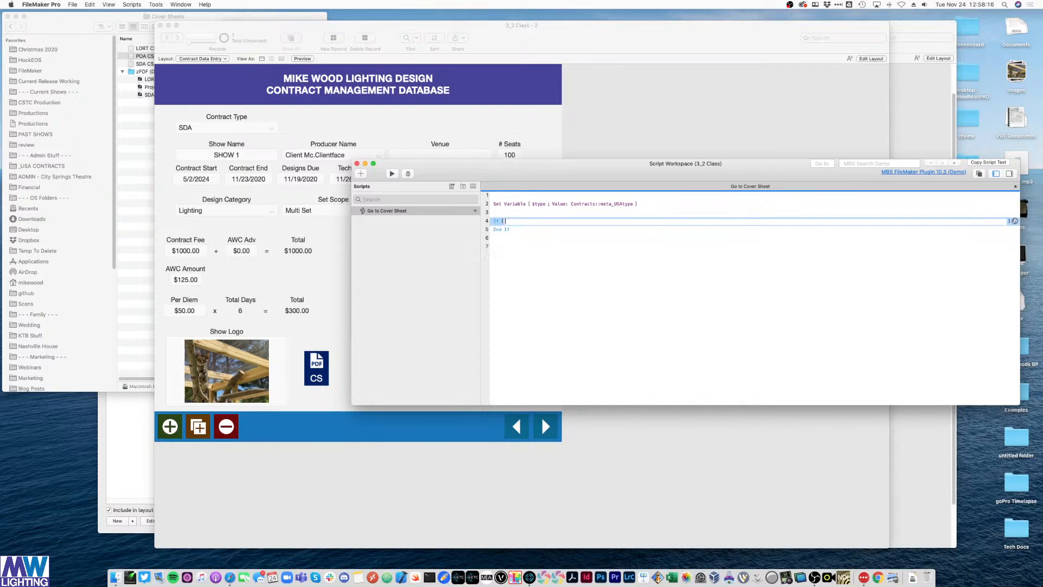
pyautogui.write('$type="POA"')
pyautogui.press('Return')
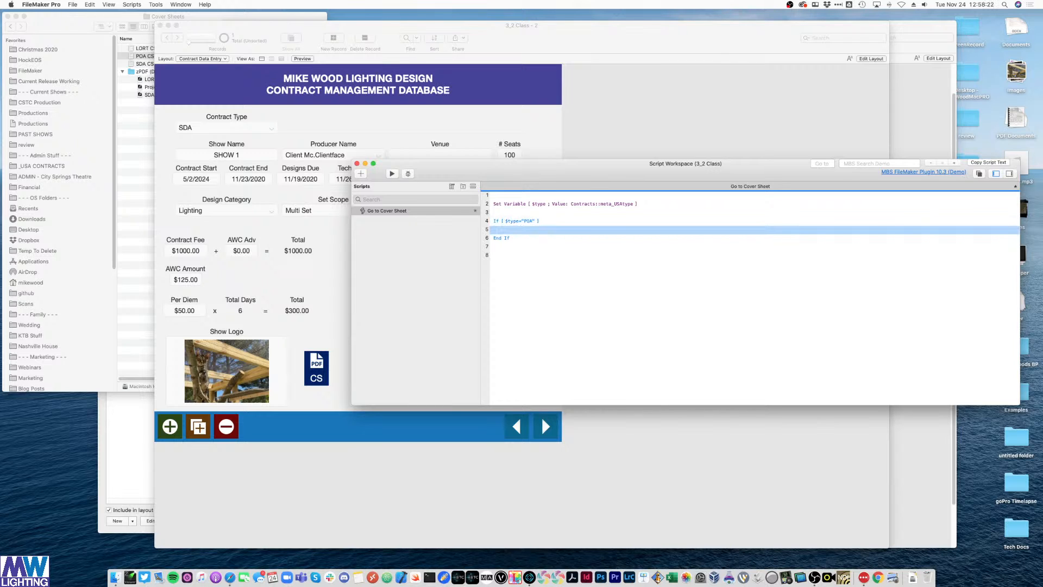
pyautogui.write('else')
pyautogui.press('Return')
pyautogui.press('BackSpace')
pyautogui.press('Up')
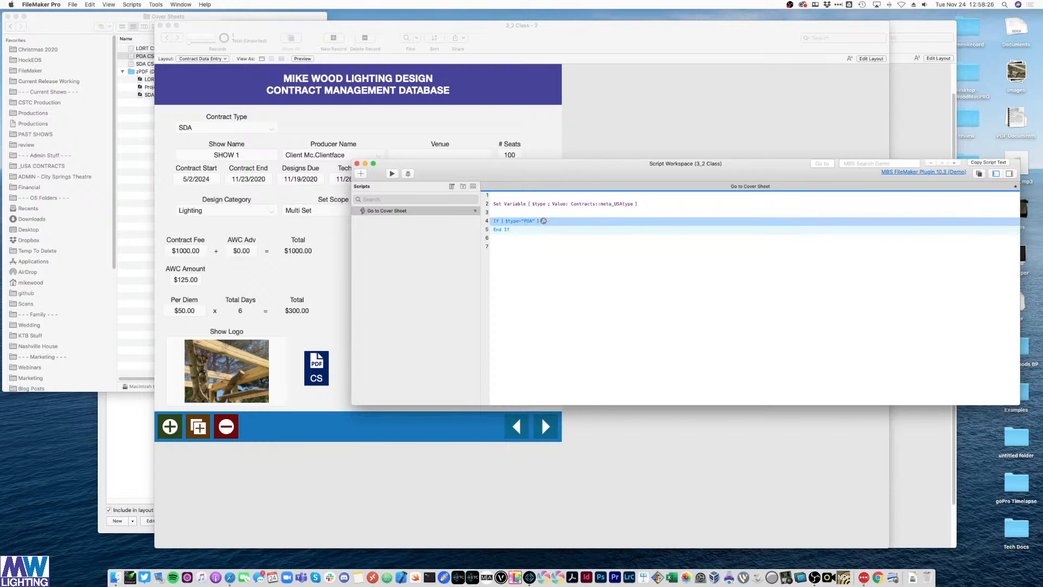
pyautogui.press('Return')
# - Add Else If branches for $type="SDA" and $type="LORT"
pyautogui.write('else if')
pyautogui.press('Return')
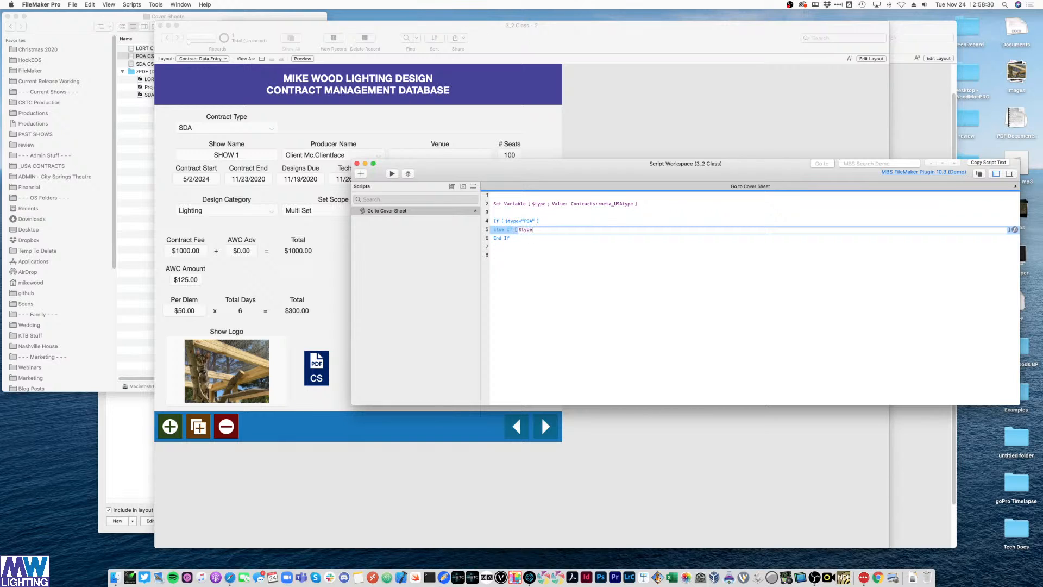
pyautogui.write('$type="SDA"')
pyautogui.press('Return')
pyautogui.press('Return')
pyautogui.write('Else')
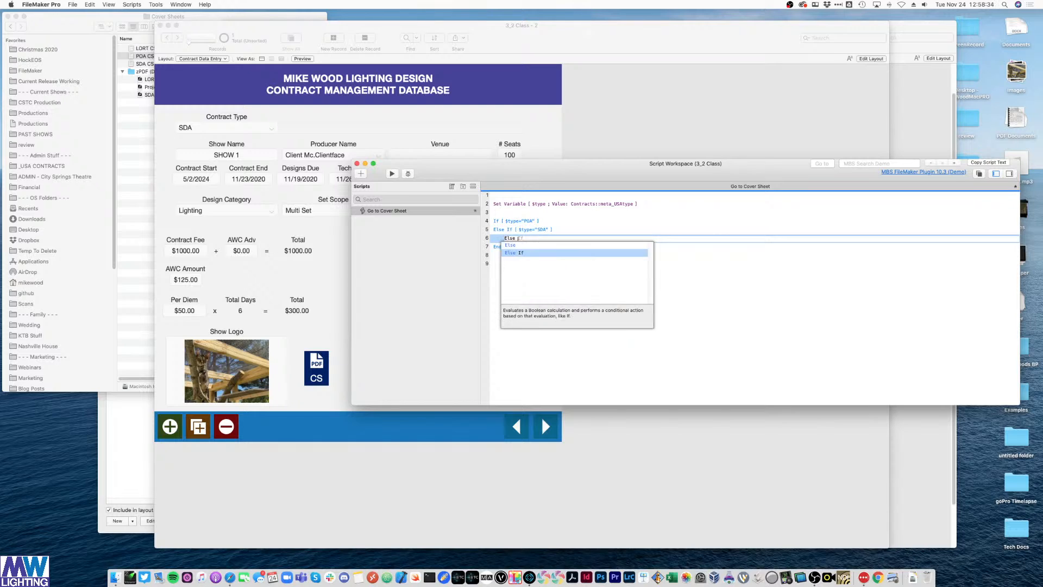
pyautogui.write(' I')
pyautogui.press('Return')
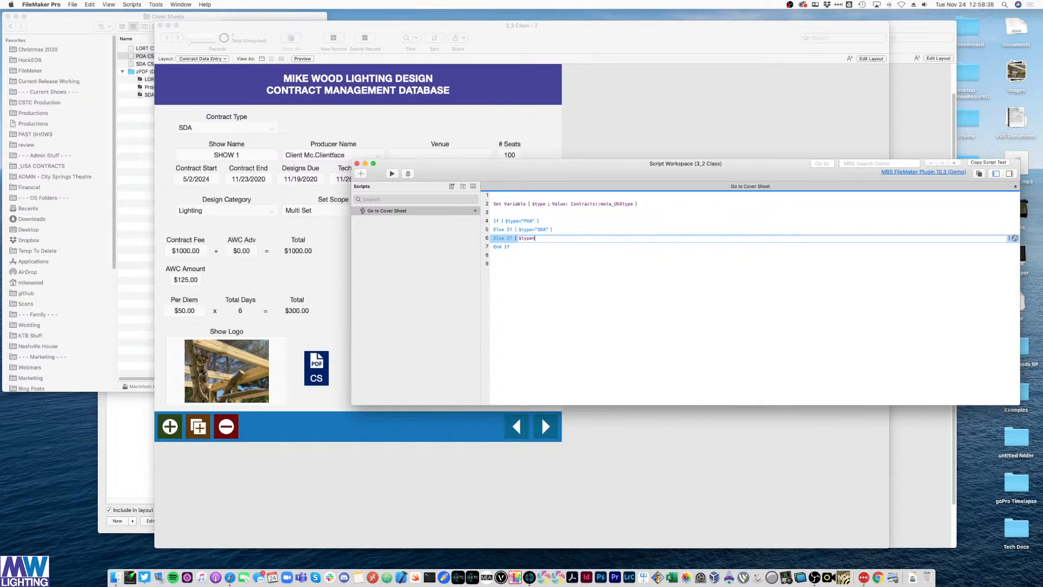
pyautogui.write('$type="LORT"')
pyautogui.press('Return')
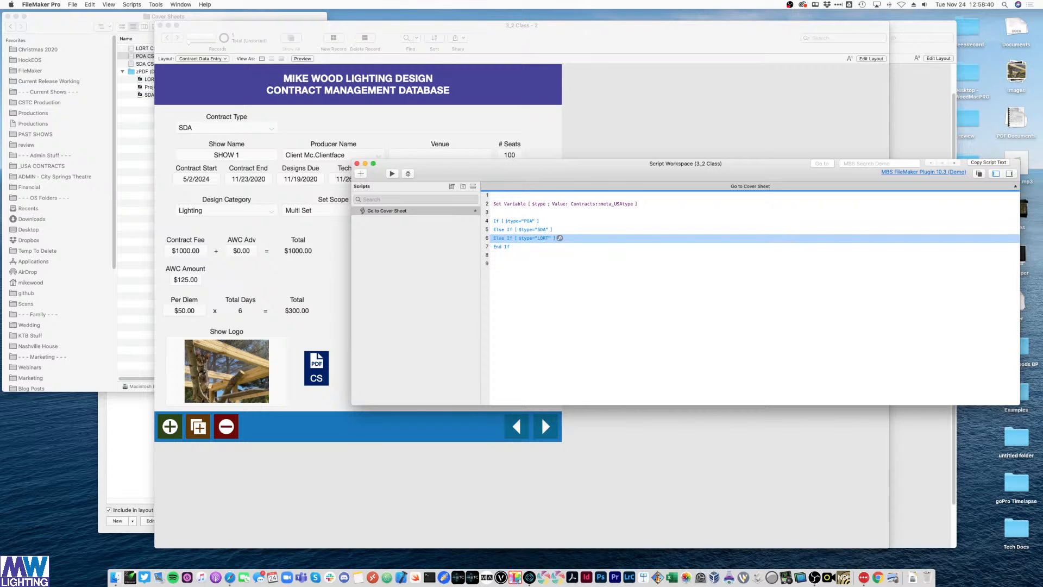
# - Insert empty script lines under the POA, SDA and LORT branches
pyautogui.click(498, 222)
pyautogui.press('Return')
pyautogui.click(505, 238)
pyautogui.press('Return')
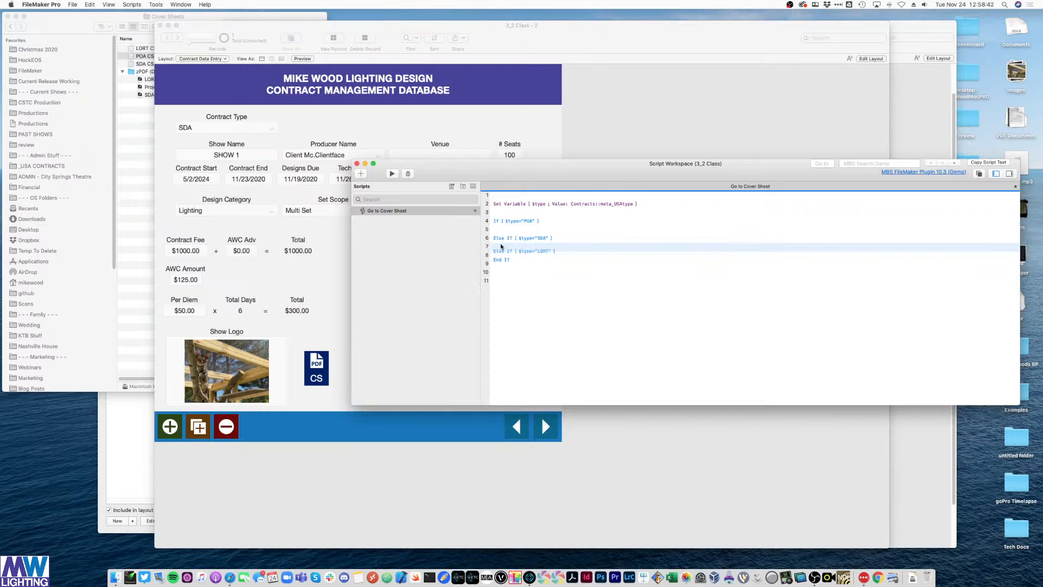
pyautogui.click(502, 256)
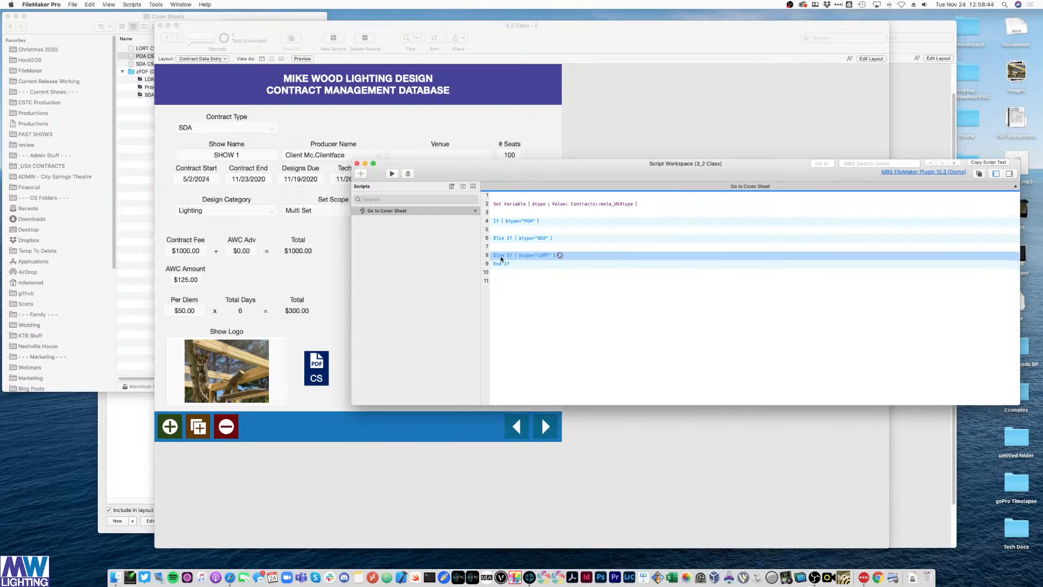
pyautogui.press('Return')
pyautogui.click(505, 265)
pyautogui.click(506, 248)
pyautogui.click(506, 230)
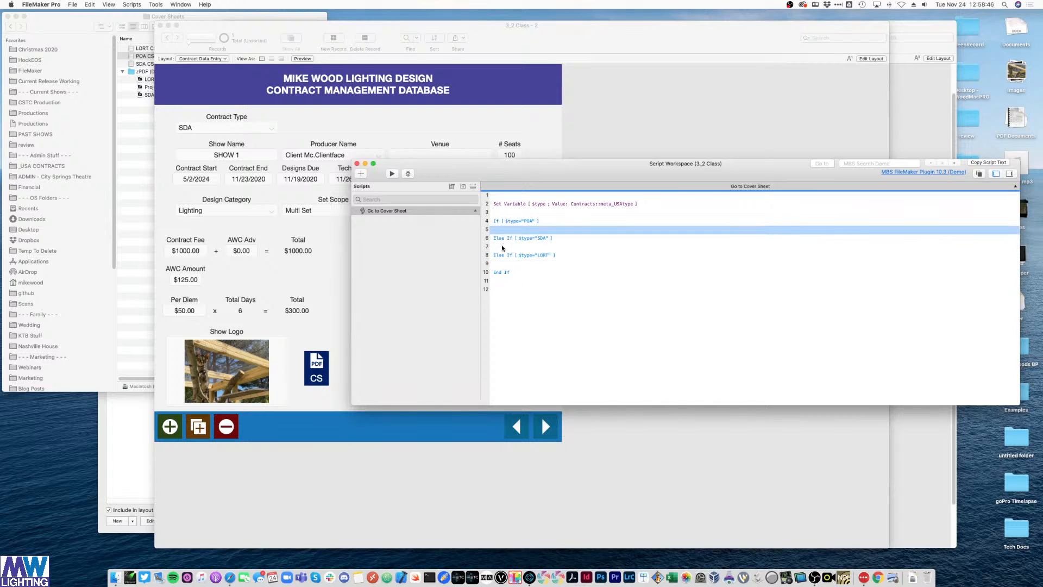
pyautogui.click(501, 245)
pyautogui.click(501, 263)
pyautogui.click(503, 247)
# - Add a New Window step under POA that opens the UPA Cover Sheet layout
pyautogui.click(522, 231)
pyautogui.write('new wind')
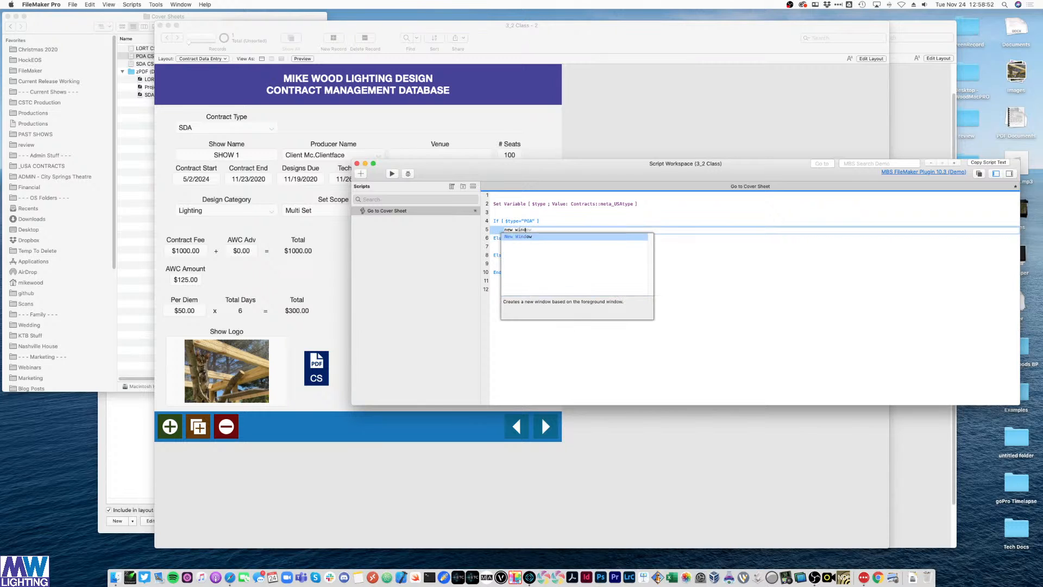
pyautogui.press('Return')
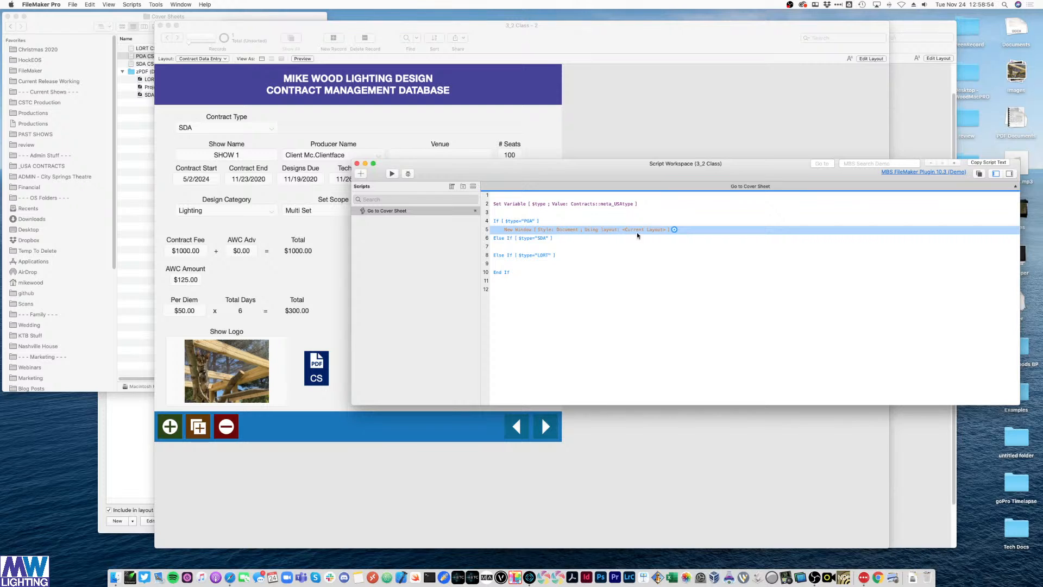
pyautogui.click(674, 229)
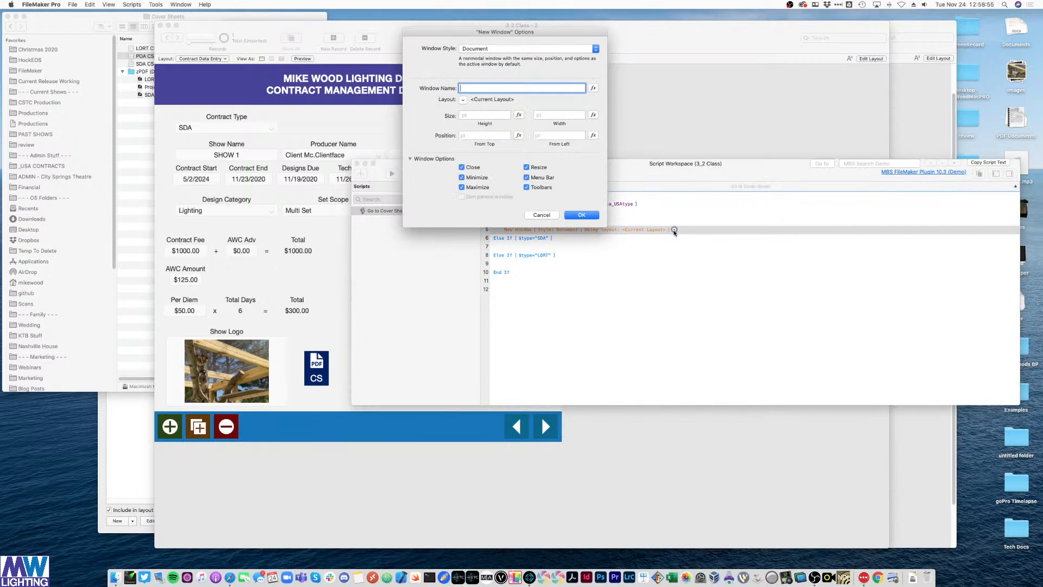
pyautogui.click(477, 100)
pyautogui.click(476, 112)
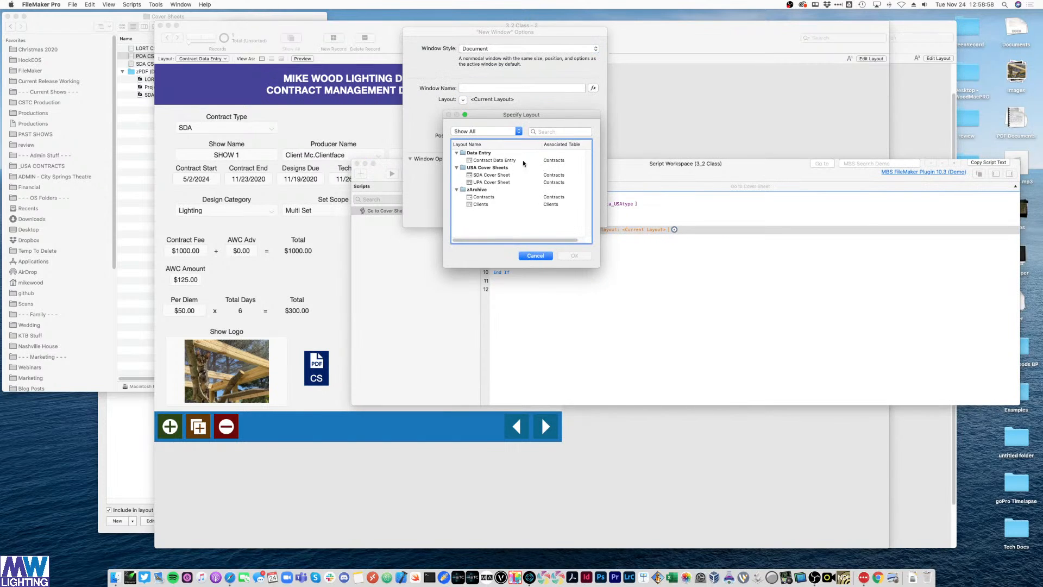
pyautogui.click(486, 182)
pyautogui.click(568, 255)
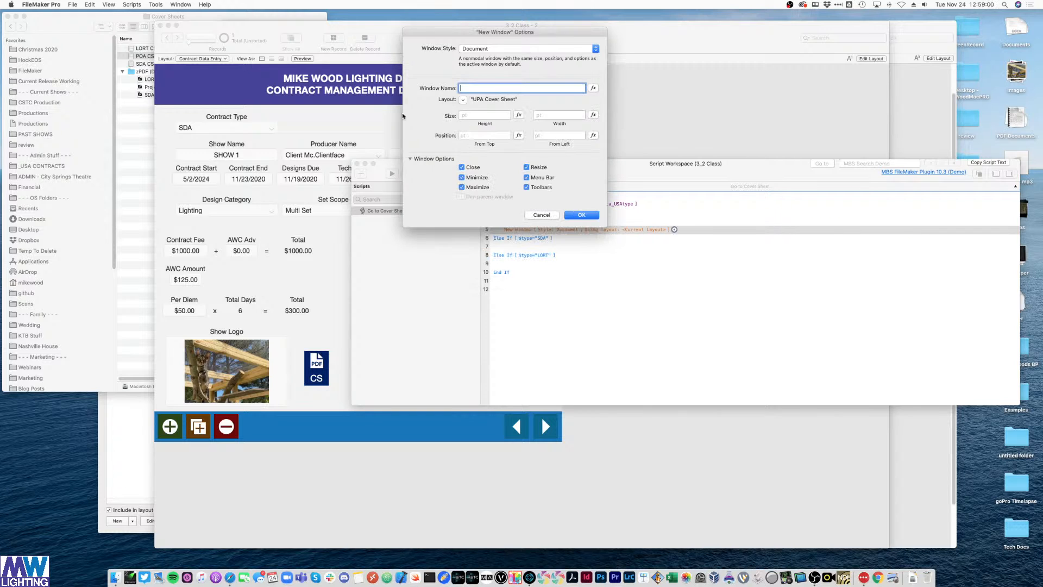
pyautogui.click(578, 217)
pyautogui.click(584, 303)
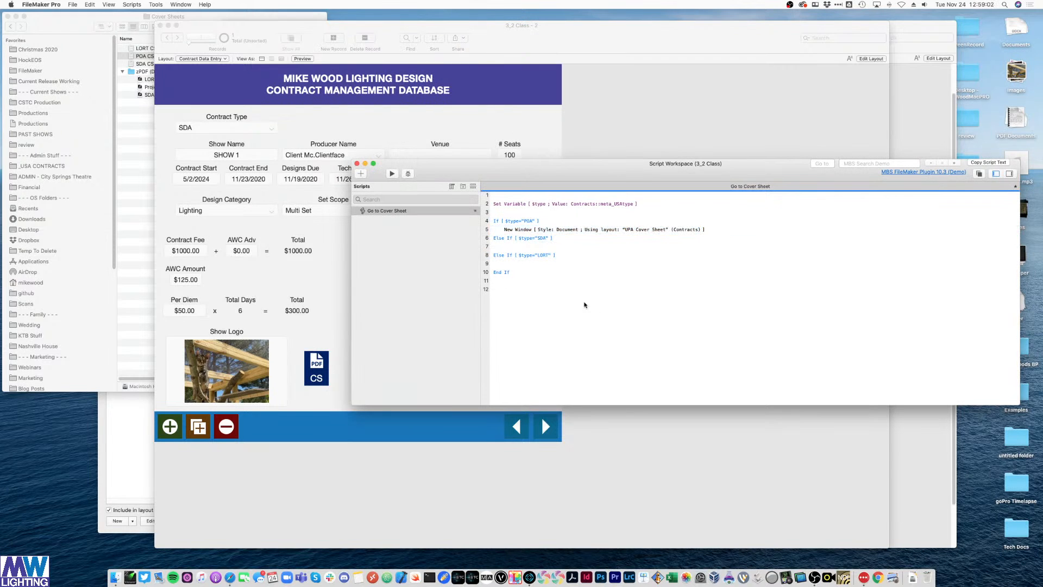
# - Copy the New Window step under SDA, switch its layout to SDA Cover Sheet, and delete the stray blank line
pyautogui.click(508, 230)
pyautogui.press('super+c')
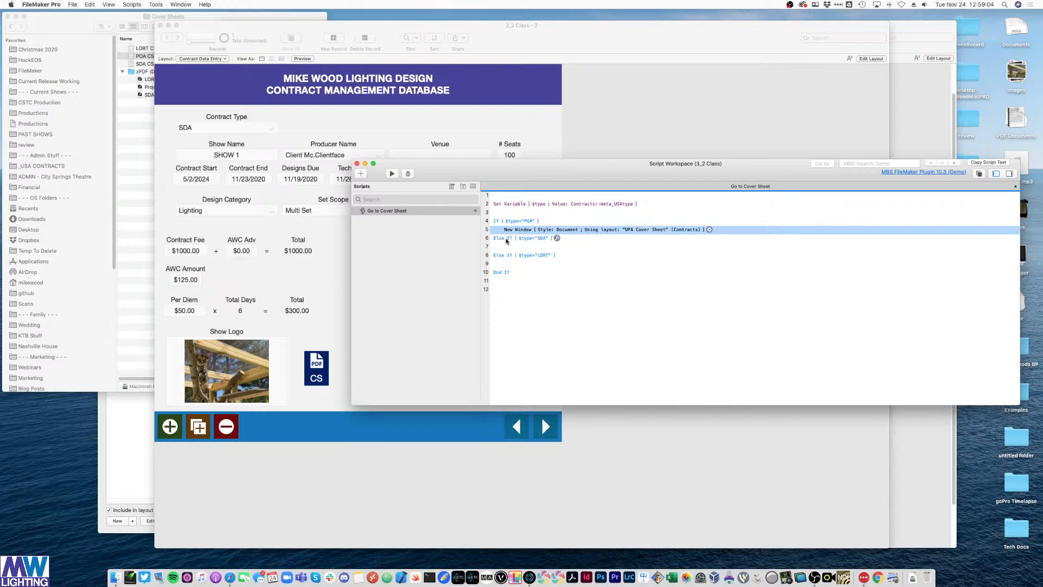
pyautogui.click(528, 238)
pyautogui.press('super+v')
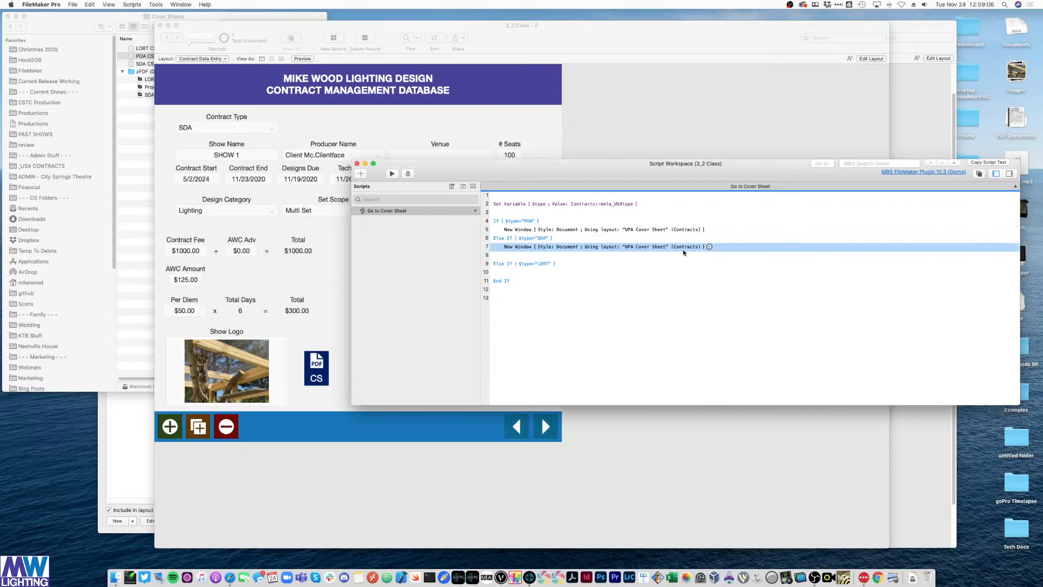
pyautogui.click(709, 246)
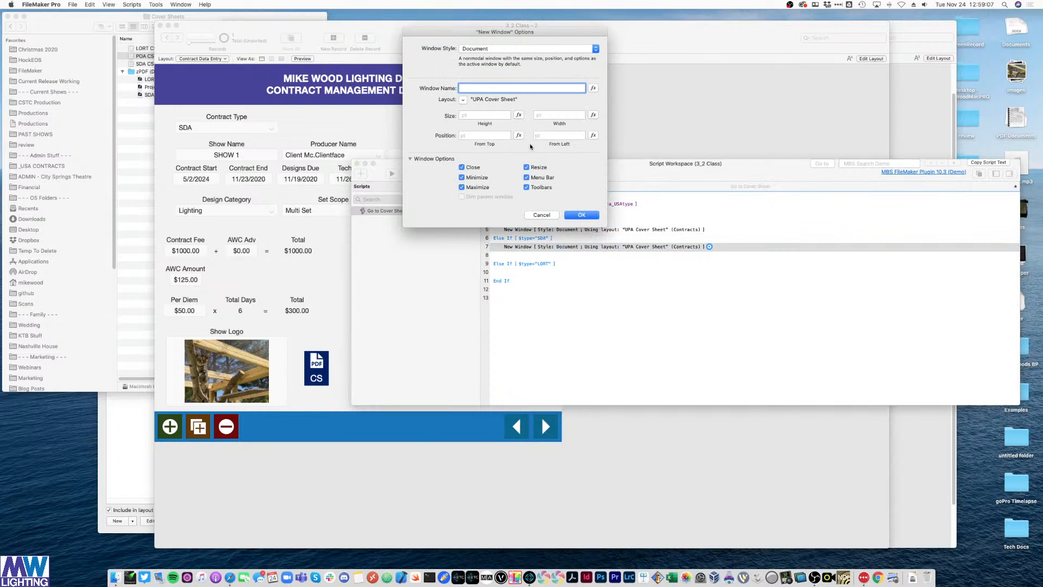
pyautogui.click(463, 100)
pyautogui.click(487, 113)
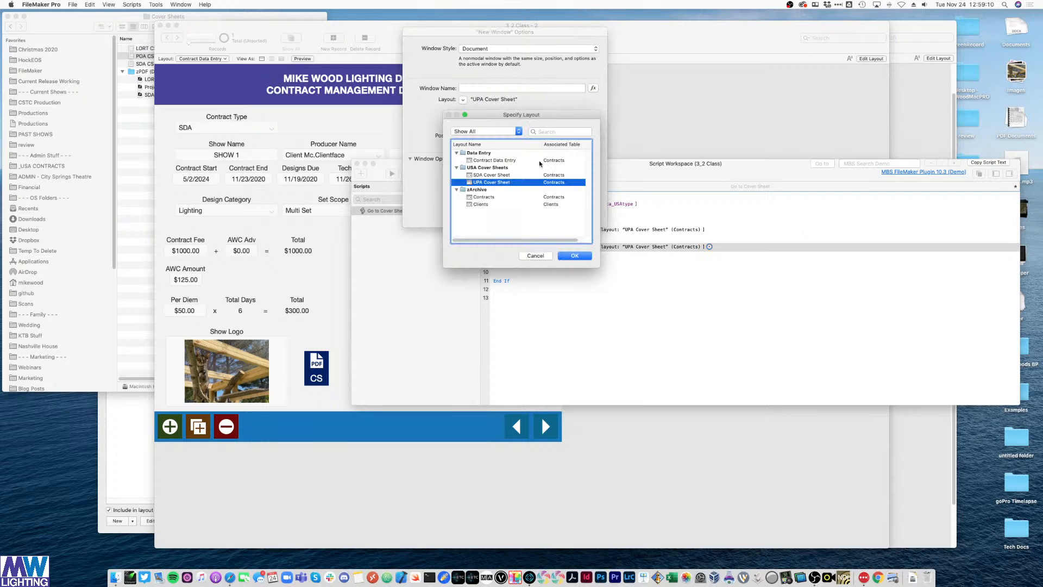
pyautogui.doubleClick(482, 178)
pyautogui.click(582, 215)
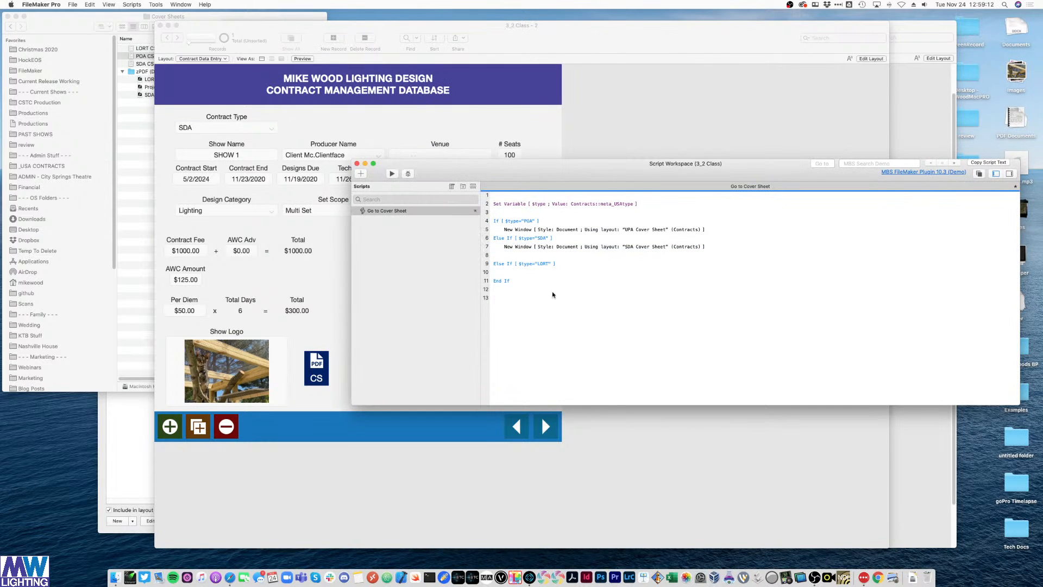
pyautogui.click(549, 256)
pyautogui.press('Delete')
# - Give the CS button a Perform Script action running 'Go to Cover Sheet', then return to Browse mode
pyautogui.click(654, 114)
pyautogui.press('super+l')
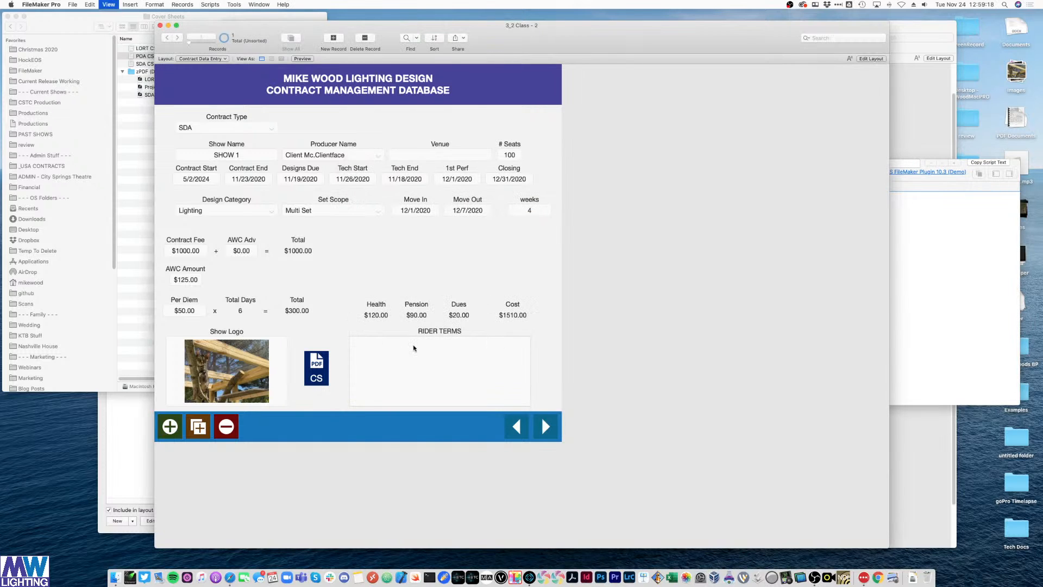
pyautogui.doubleClick(330, 382)
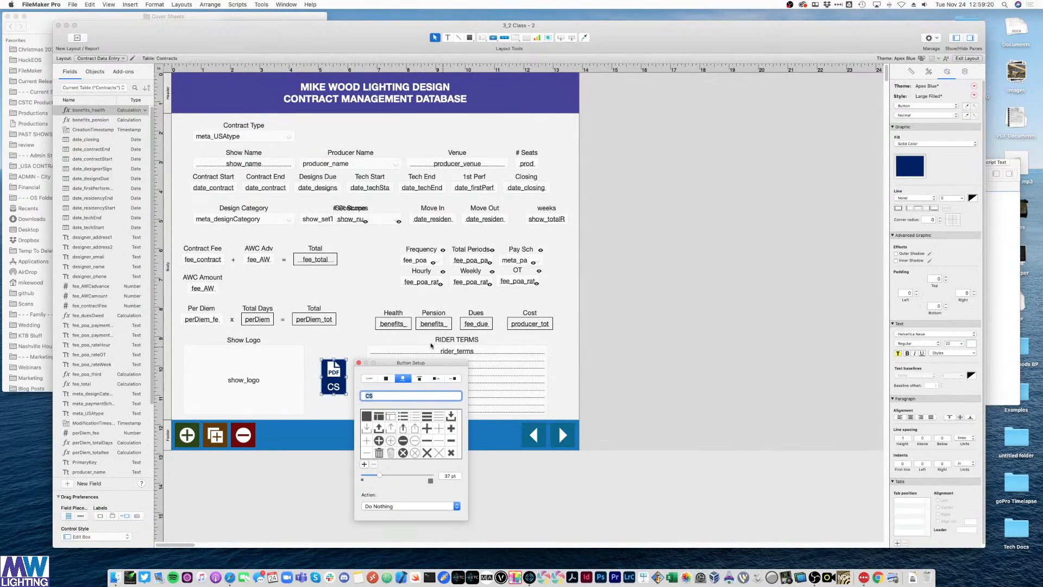
pyautogui.click(375, 507)
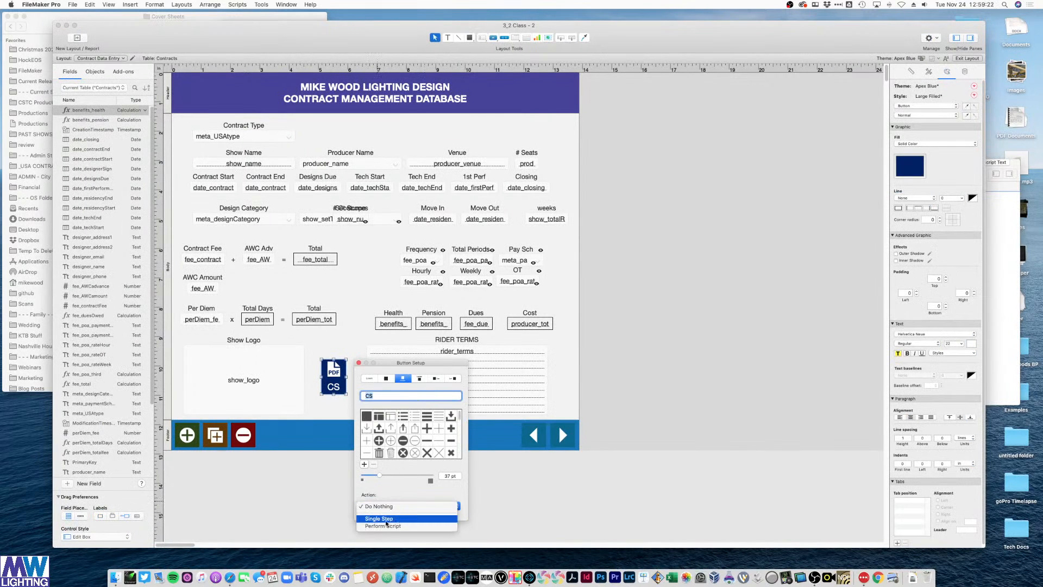
pyautogui.click(389, 527)
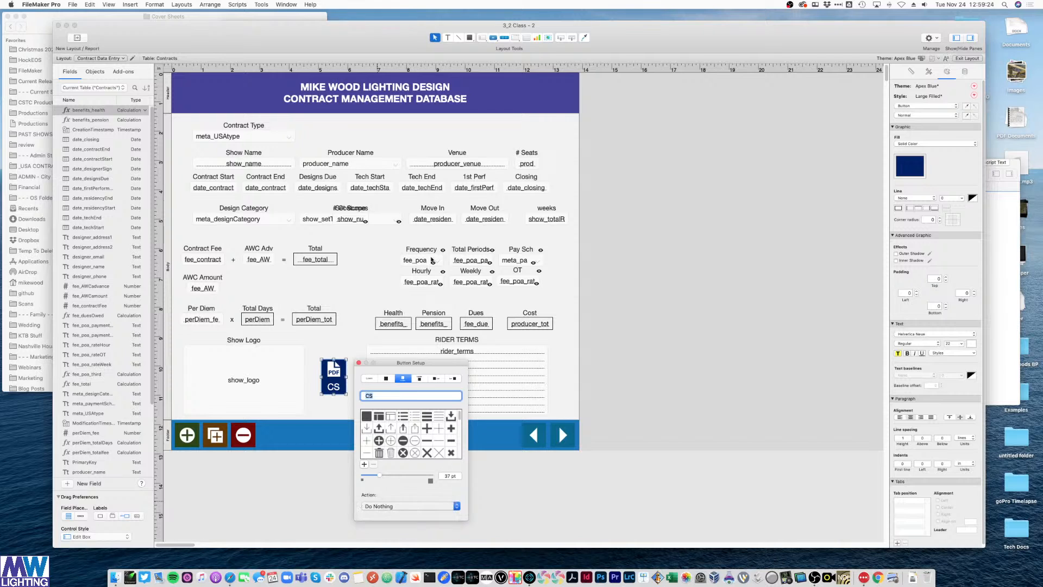
pyautogui.click(514, 313)
pyautogui.press('Return')
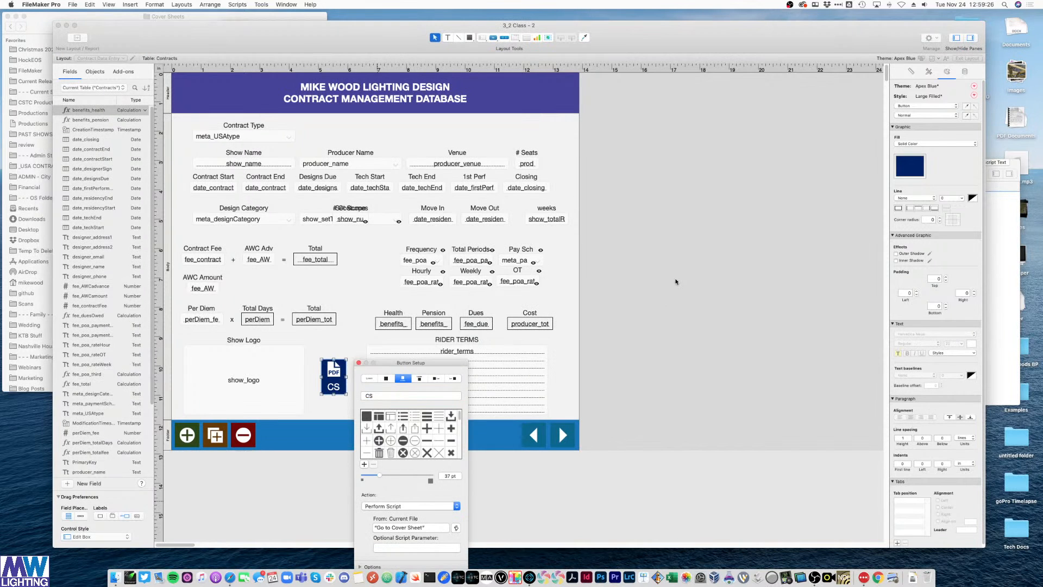
pyautogui.click(670, 275)
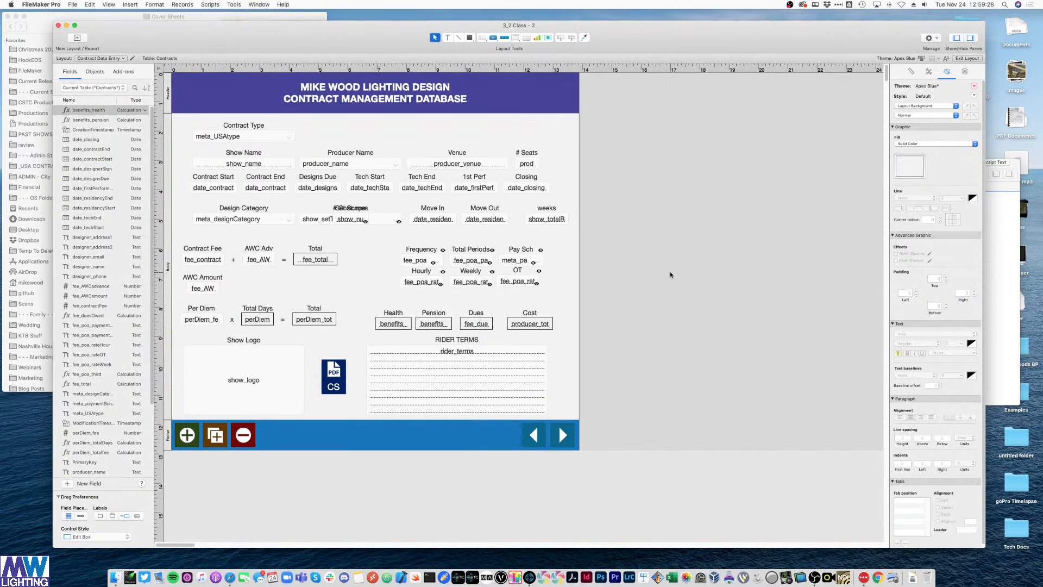
pyautogui.press('super+b')
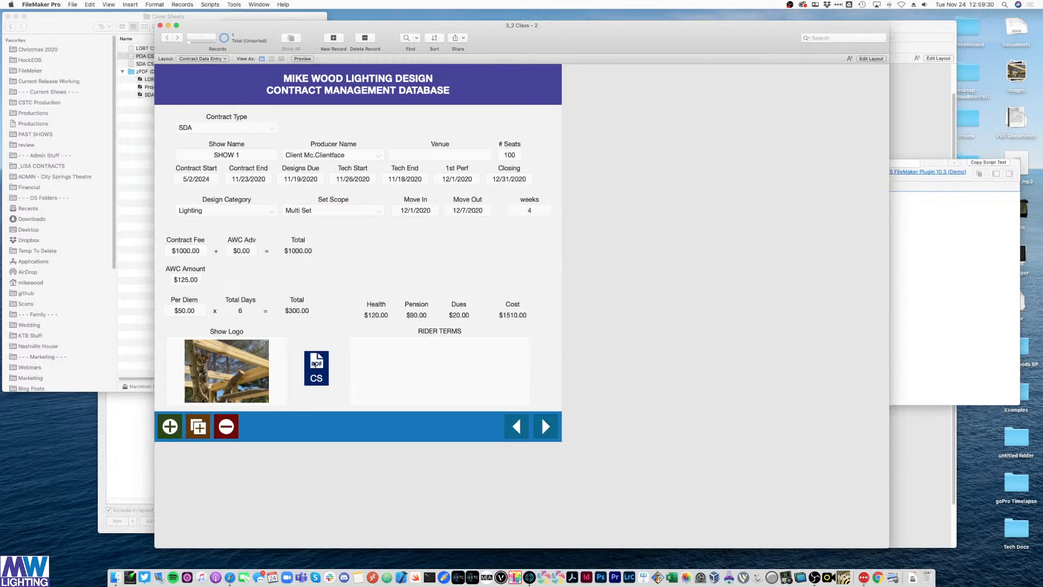
# - Test the CS button on the SDA record, then close the SDA cover sheet
pyautogui.click(328, 374)
pyautogui.moveTo(541, 33); pyautogui.dragTo(723, 256)
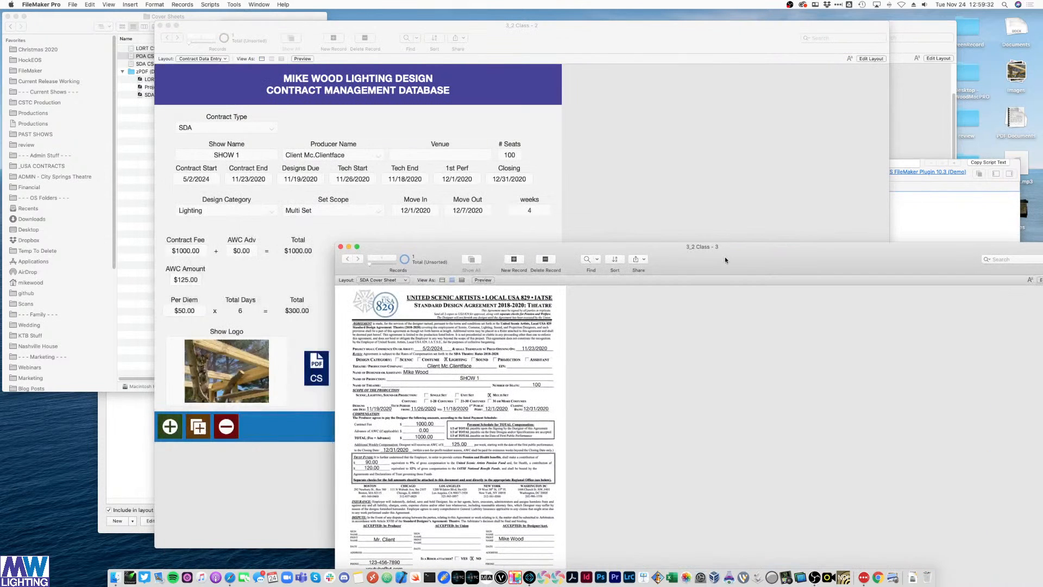
pyautogui.click(340, 248)
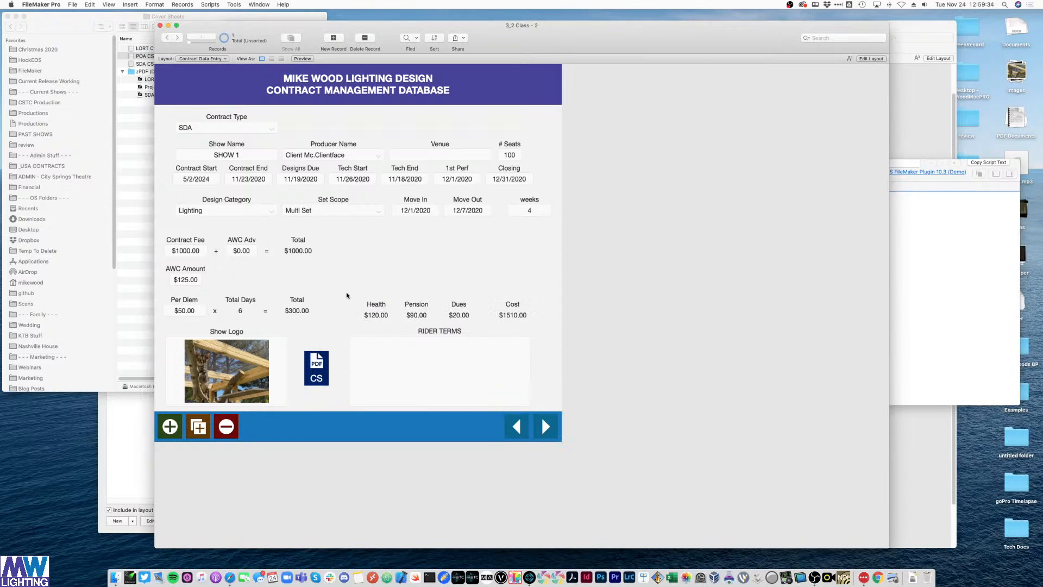
# - Change Contract Type to POA and confirm CS opens the UPA cover sheet, then close it
pyautogui.click(268, 130)
pyautogui.click(257, 139)
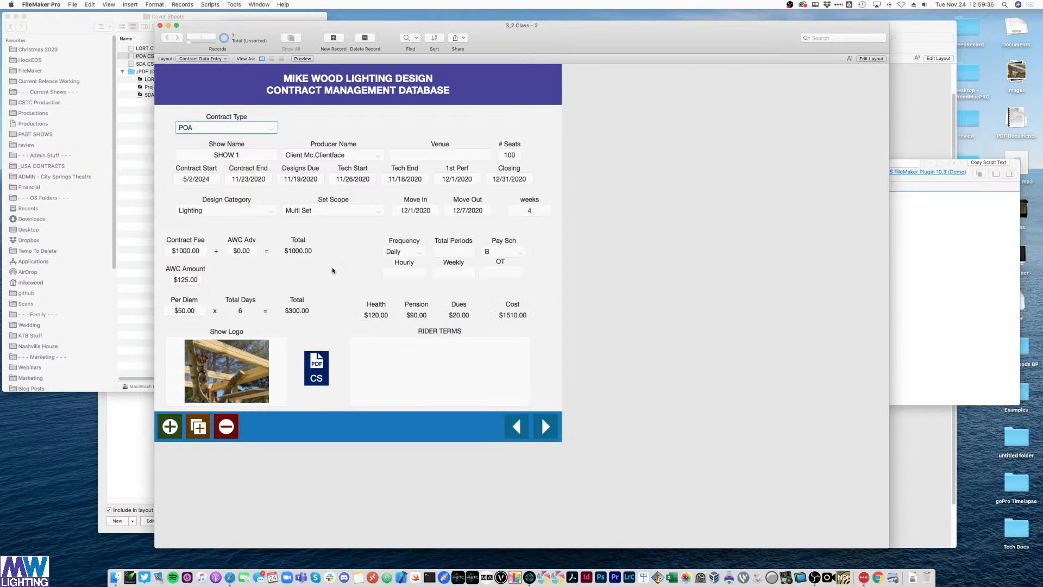
pyautogui.click(317, 378)
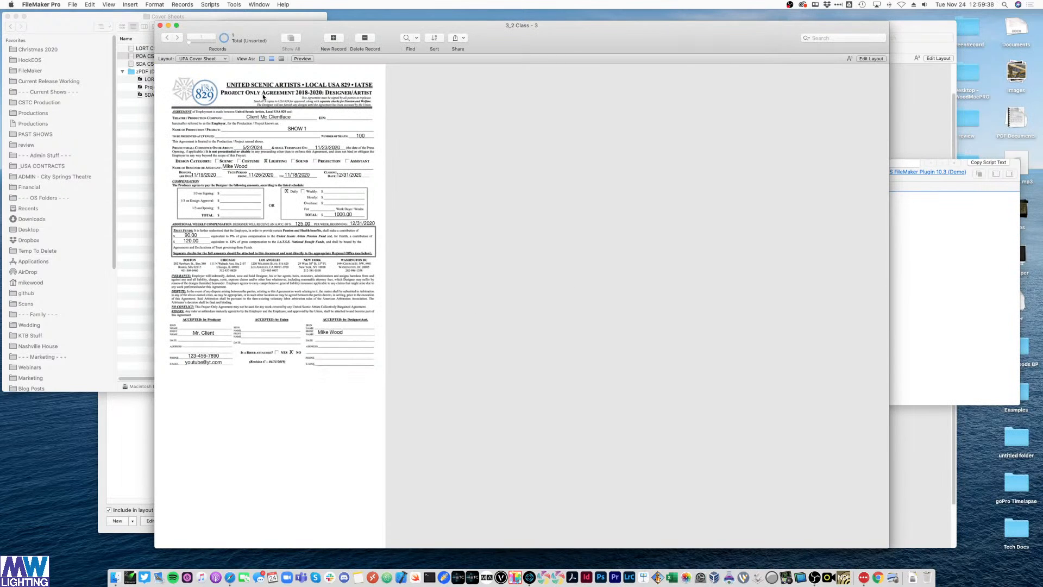
pyautogui.moveTo(517, 48); pyautogui.dragTo(649, 119)
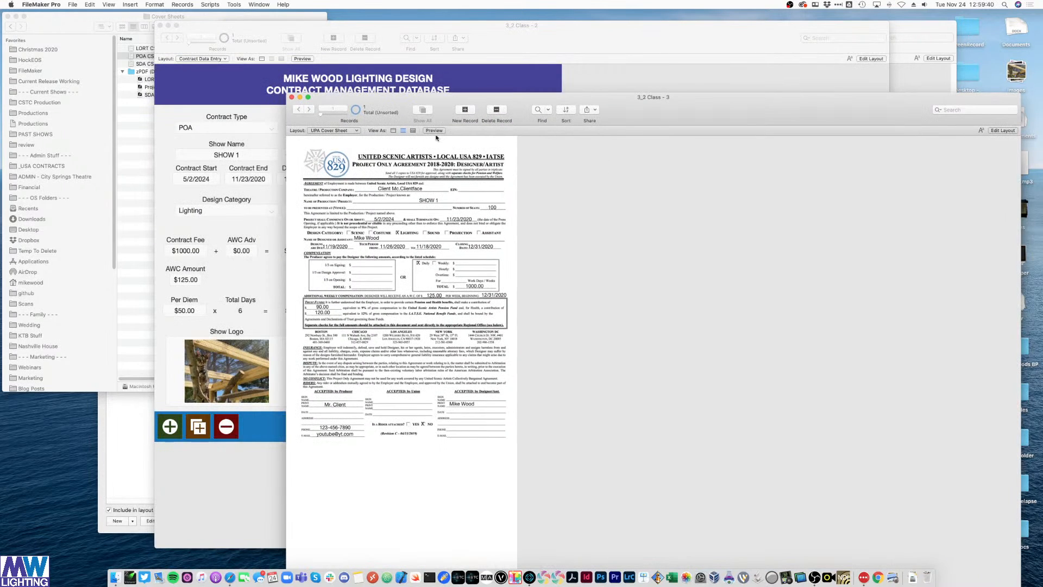
pyautogui.click(292, 97)
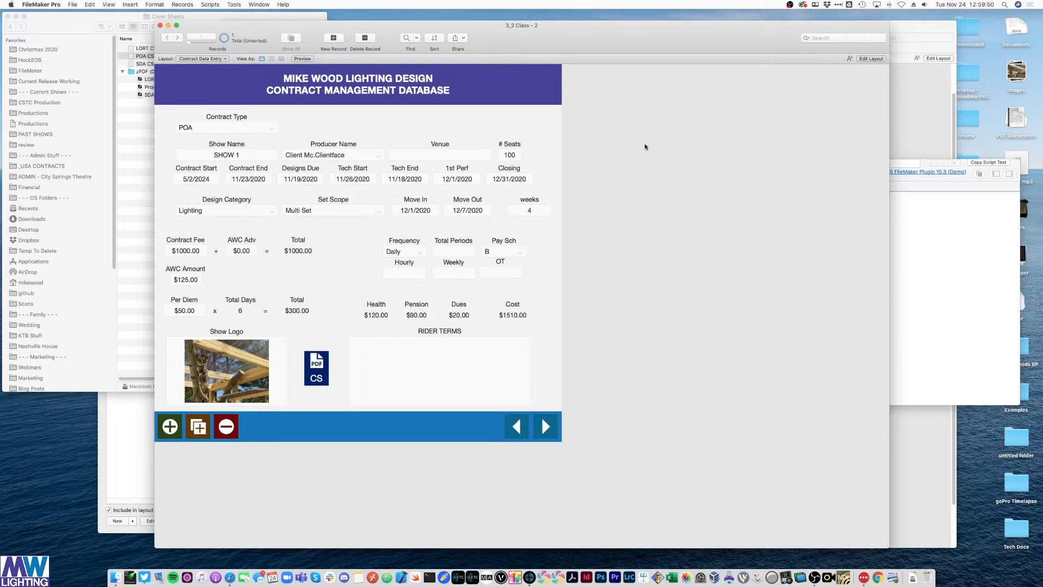
# - Narrow the Script Workspace window and return to the contract record
pyautogui.click(939, 259)
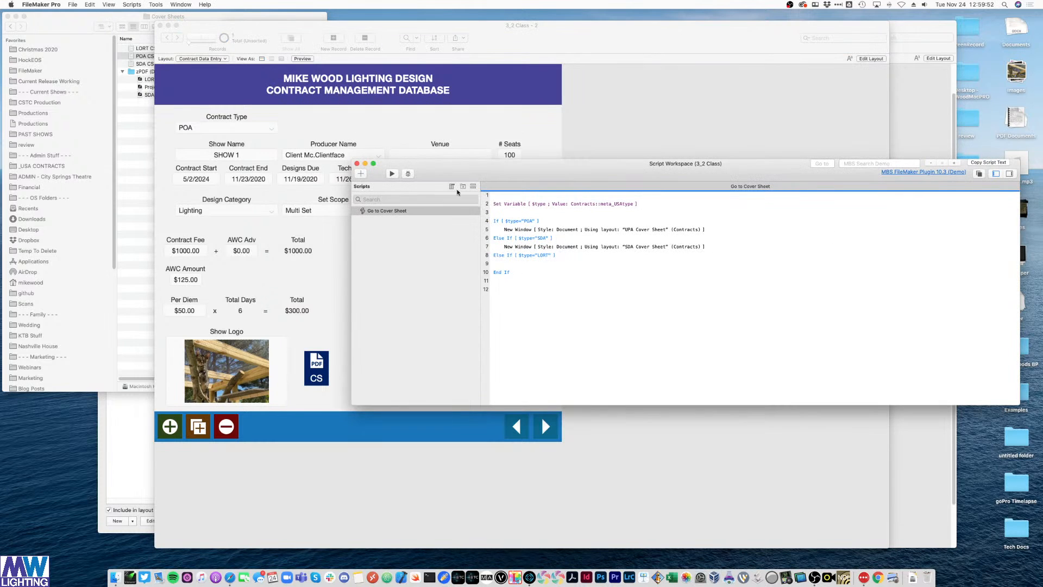
pyautogui.moveTo(351, 184); pyautogui.dragTo(578, 188)
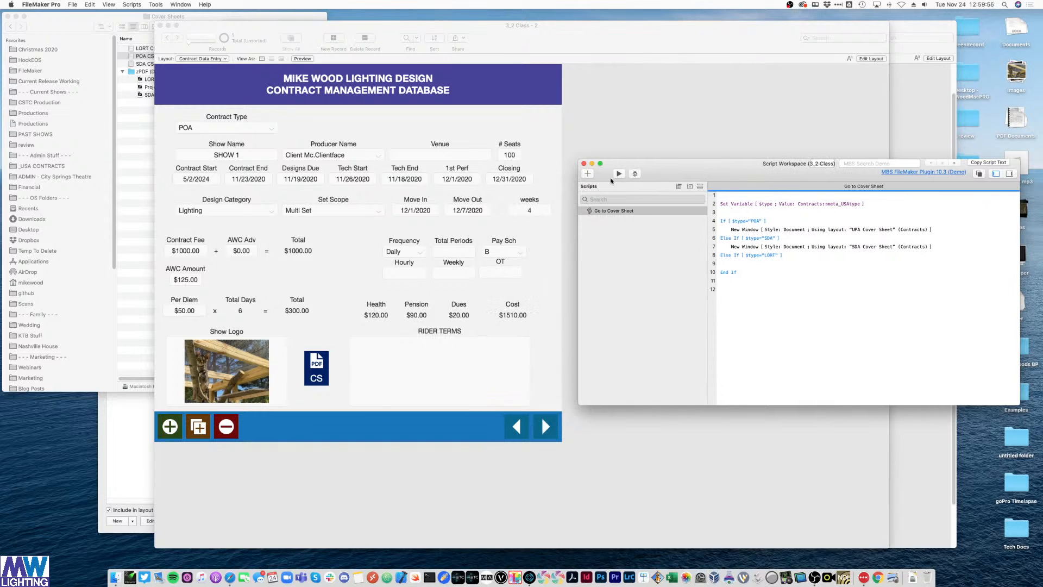
pyautogui.click(614, 158)
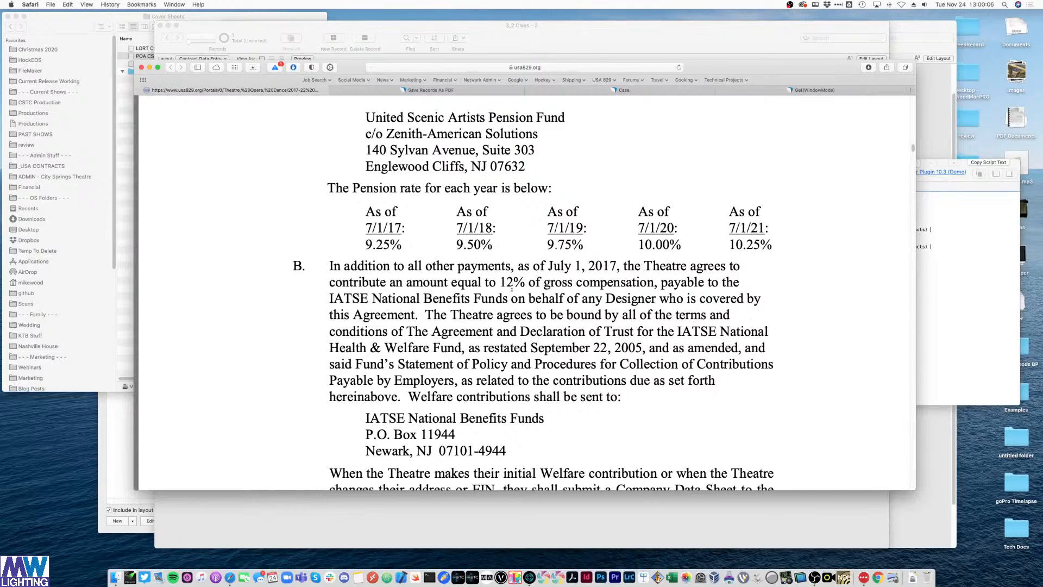
# - Highlight the 12% welfare rate and the 9.75%, 10.00% and 10.25% pension rates in the agreement
pyautogui.moveTo(500, 283); pyautogui.dragTo(525, 282)
pyautogui.moveTo(546, 245); pyautogui.dragTo(762, 244)
pyautogui.moveTo(546, 245); pyautogui.dragTo(683, 244)
pyautogui.click(720, 240)
pyautogui.moveTo(771, 244); pyautogui.dragTo(734, 230)
pyautogui.click(772, 256)
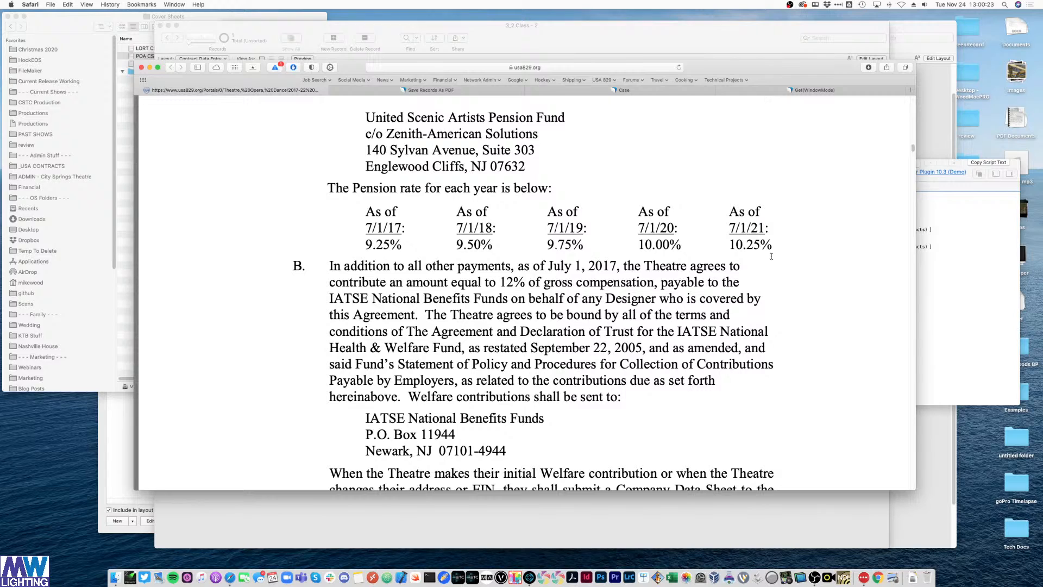
pyautogui.doubleClick(651, 245)
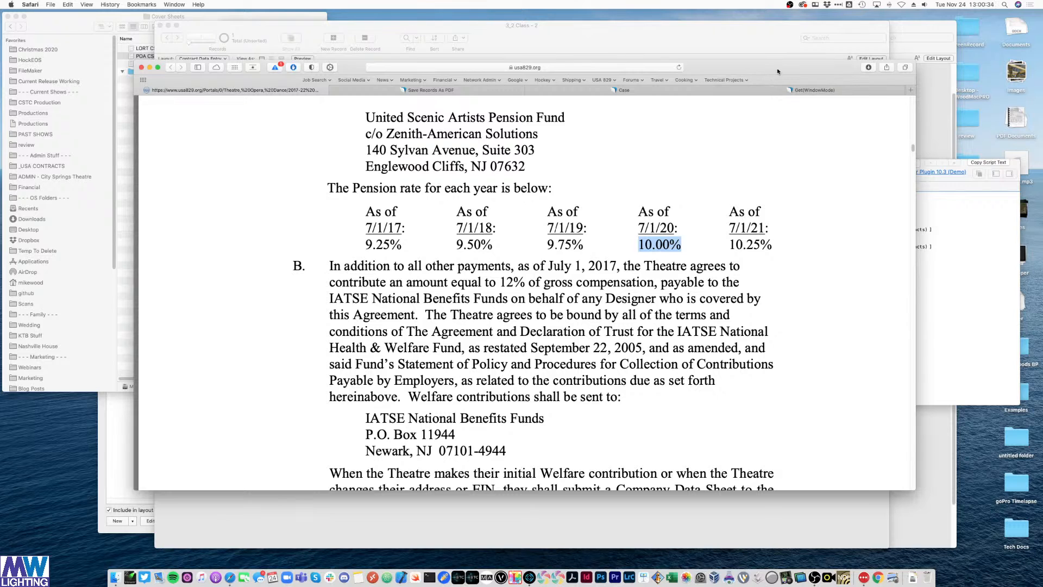
# - Read the Case function help down to its examples, then move the help window off screen
pyautogui.click(655, 93)
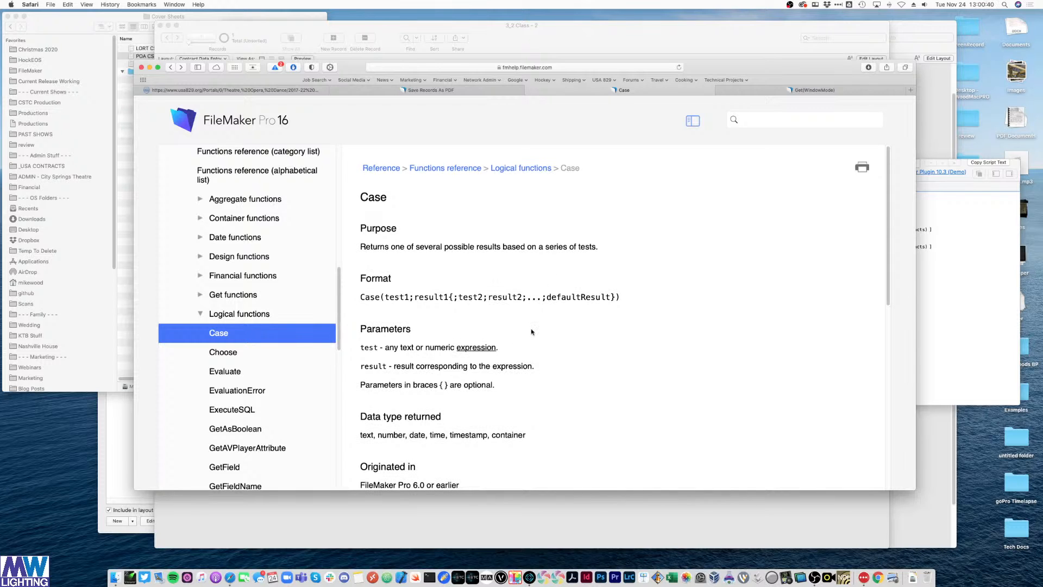
pyautogui.scroll(-3, 530, 330)
pyautogui.scroll(-10, 531, 328)
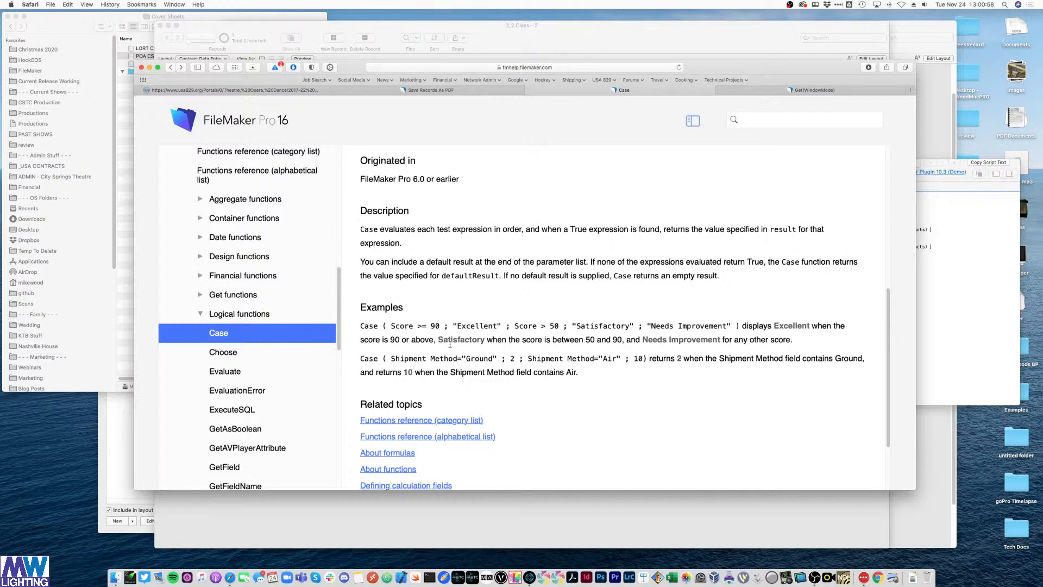
pyautogui.moveTo(371, 327); pyautogui.dragTo(587, 326)
pyautogui.click(686, 325)
pyautogui.moveTo(745, 69); pyautogui.dragTo(0, 116)
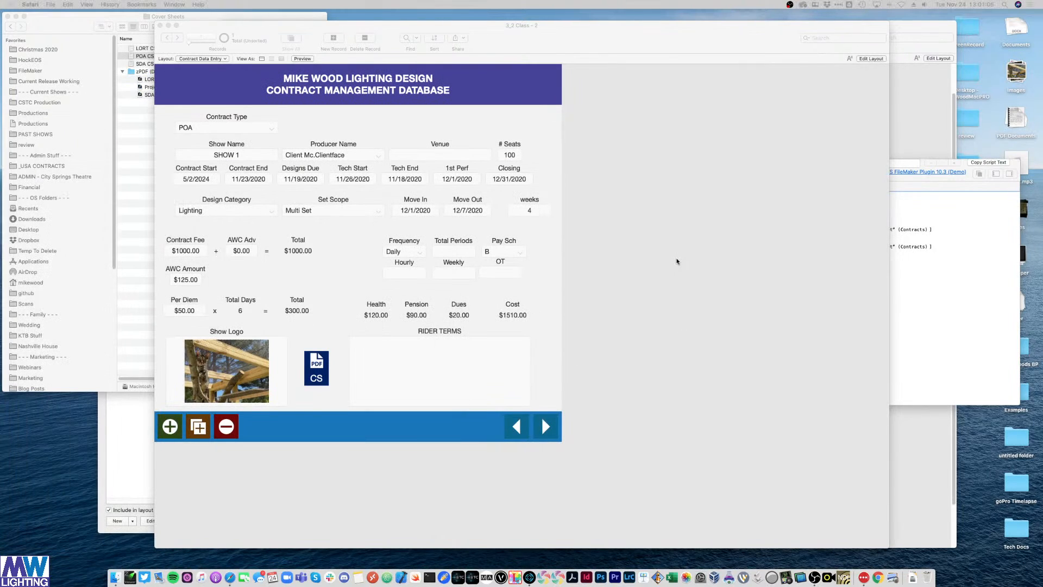
# - Open Manage Database for the contract file and centre the field definitions dialog
pyautogui.click(676, 259)
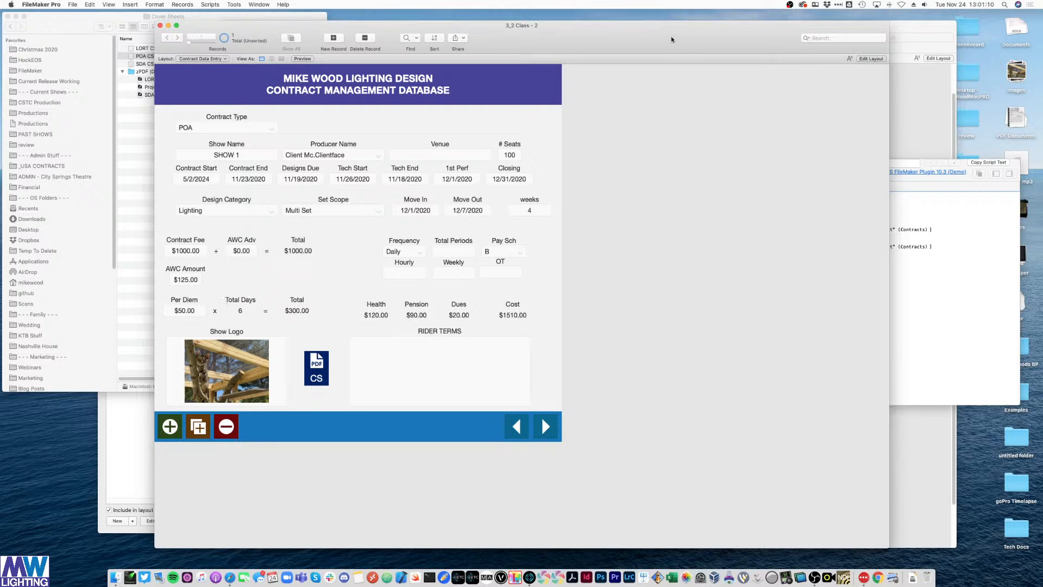
pyautogui.moveTo(672, 39); pyautogui.dragTo(710, 63)
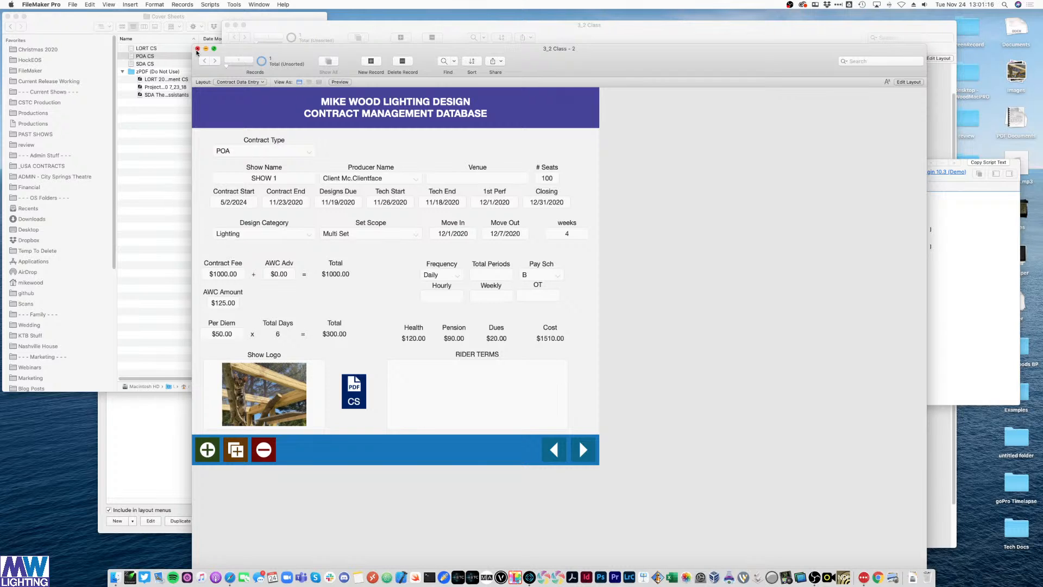
pyautogui.press('super+shift+d')
pyautogui.moveTo(696, 112); pyautogui.dragTo(500, 148)
pyautogui.scroll(-5, 433, 304)
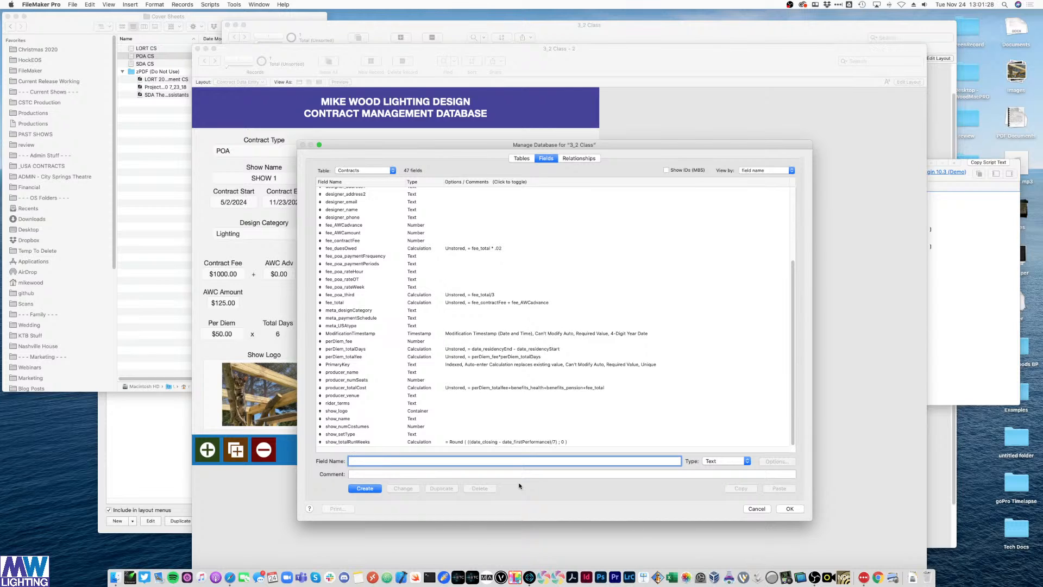
# - Create a Calculation field named benefits_pensionPercentage in Contracts
pyautogui.write('bene')
pyautogui.scroll(5, 520, 423)
pyautogui.write('e')
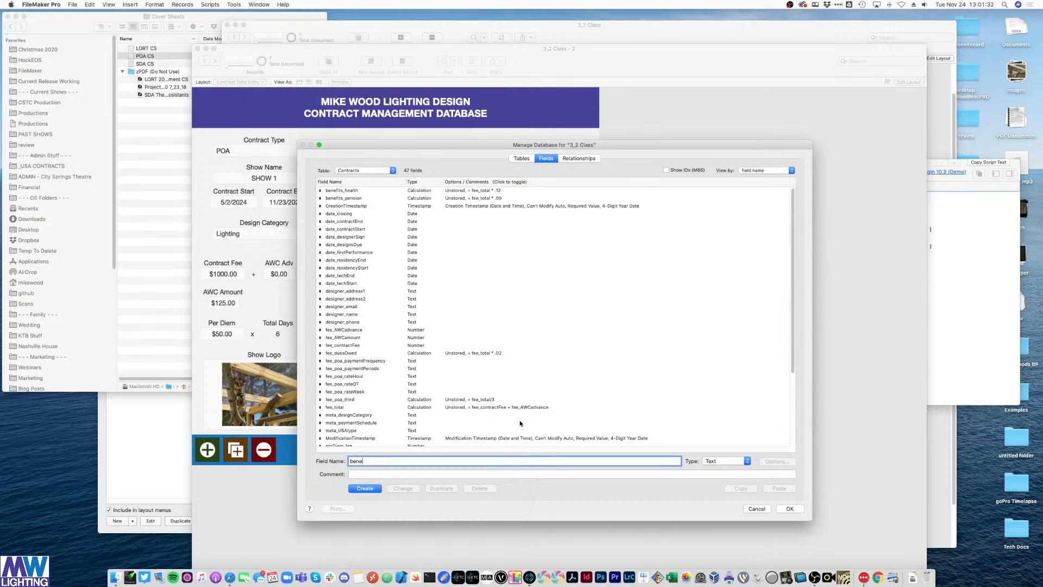
pyautogui.write('fits_pensionPercentage')
pyautogui.click(725, 462)
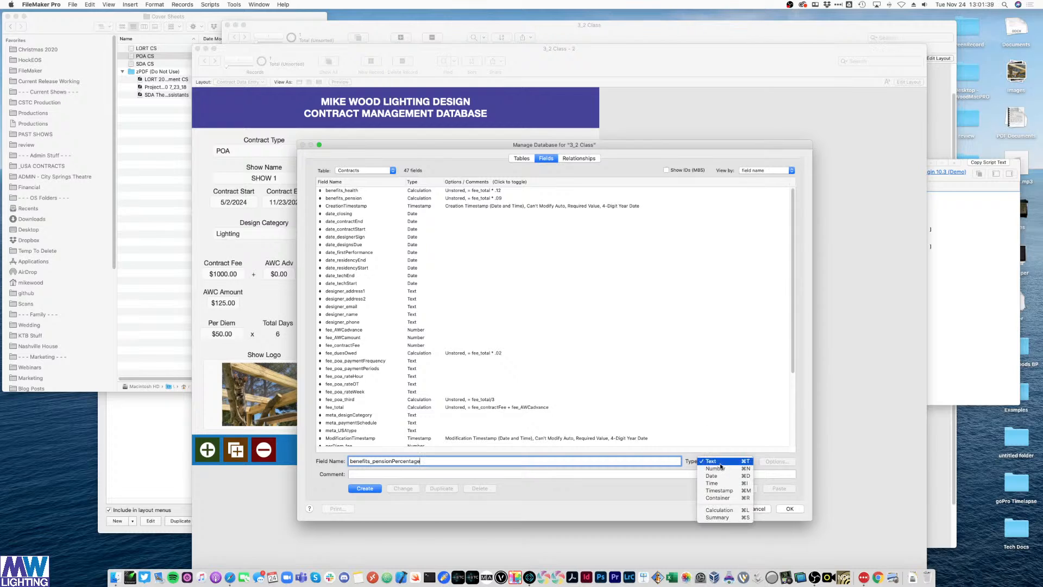
pyautogui.click(724, 511)
pyautogui.click(374, 490)
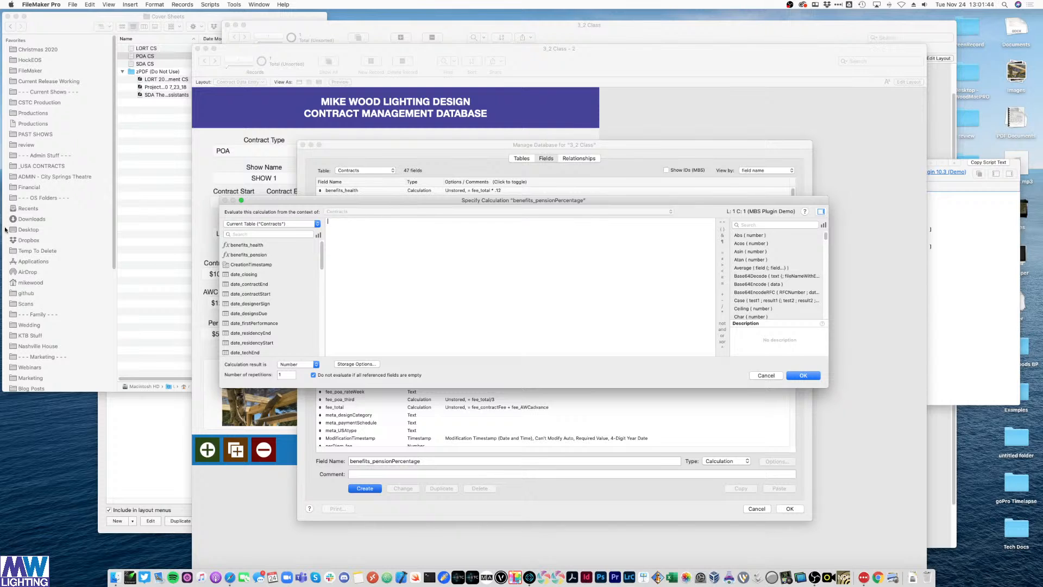
# - Bring the Case help back into view and insert the Case function into the formula
pyautogui.moveTo(0, 154); pyautogui.dragTo(496, 124)
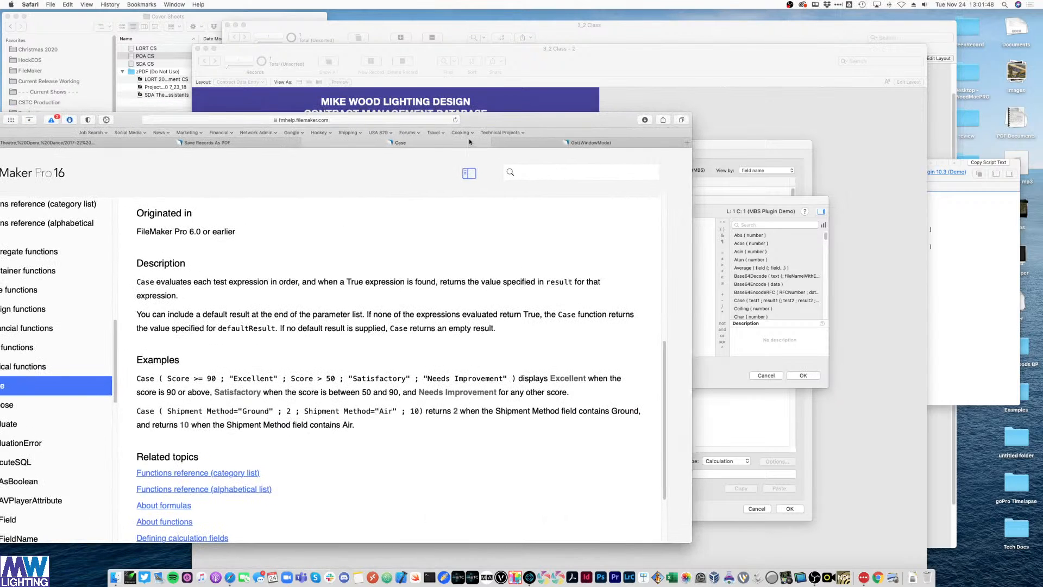
pyautogui.click(705, 230)
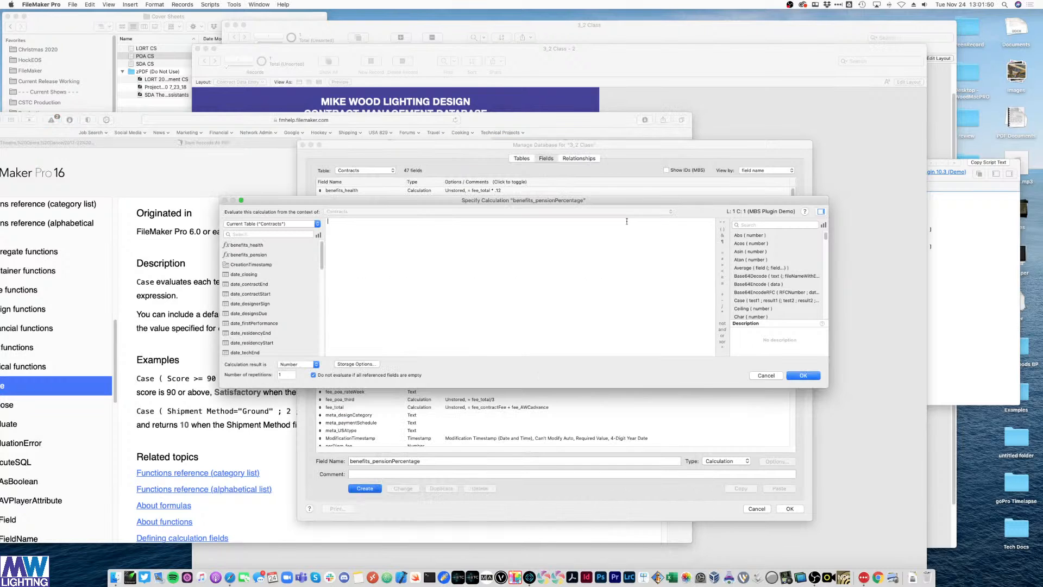
pyautogui.write('ca')
pyautogui.press('Return')
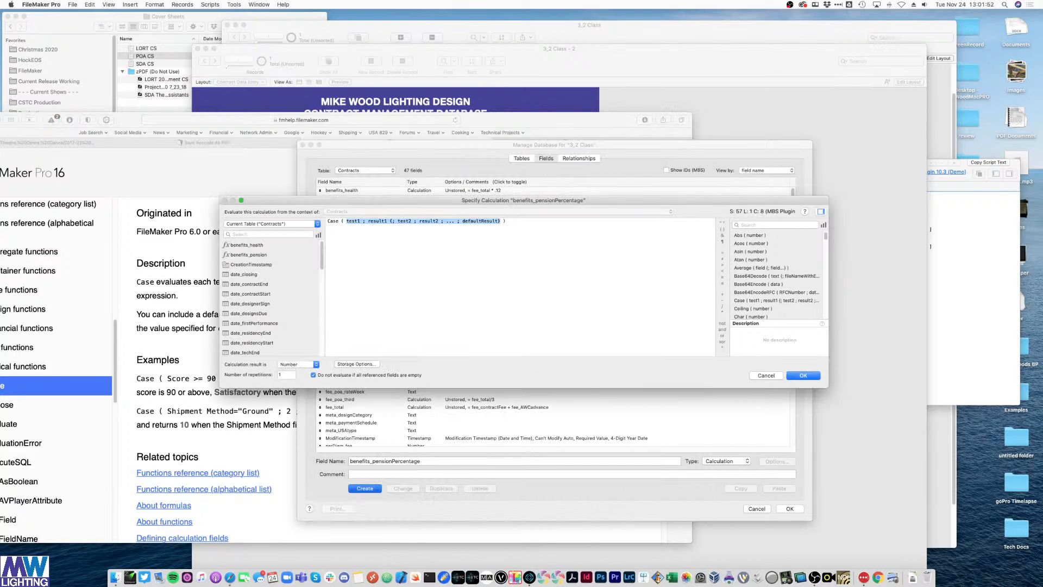
pyautogui.doubleClick(354, 221)
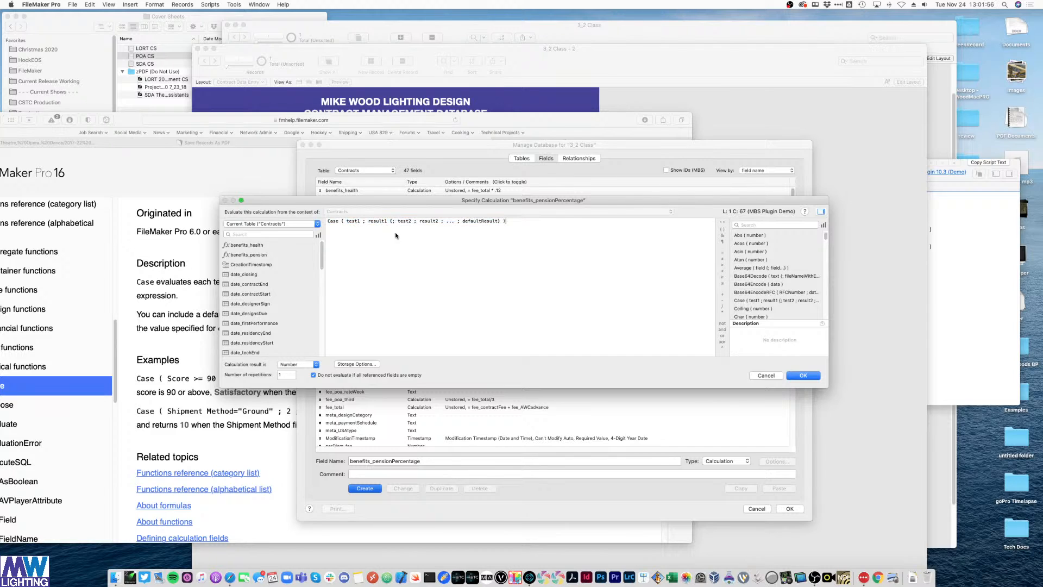
pyautogui.doubleClick(404, 221)
pyautogui.doubleClick(451, 222)
pyautogui.click(455, 226)
pyautogui.doubleClick(471, 221)
pyautogui.click(454, 229)
# - Fill in Case ( meta_USAtype="LORT" ; ".10" ; ".09" ), removing the extra placeholders
pyautogui.doubleClick(351, 221)
pyautogui.scroll(-10, 269, 309)
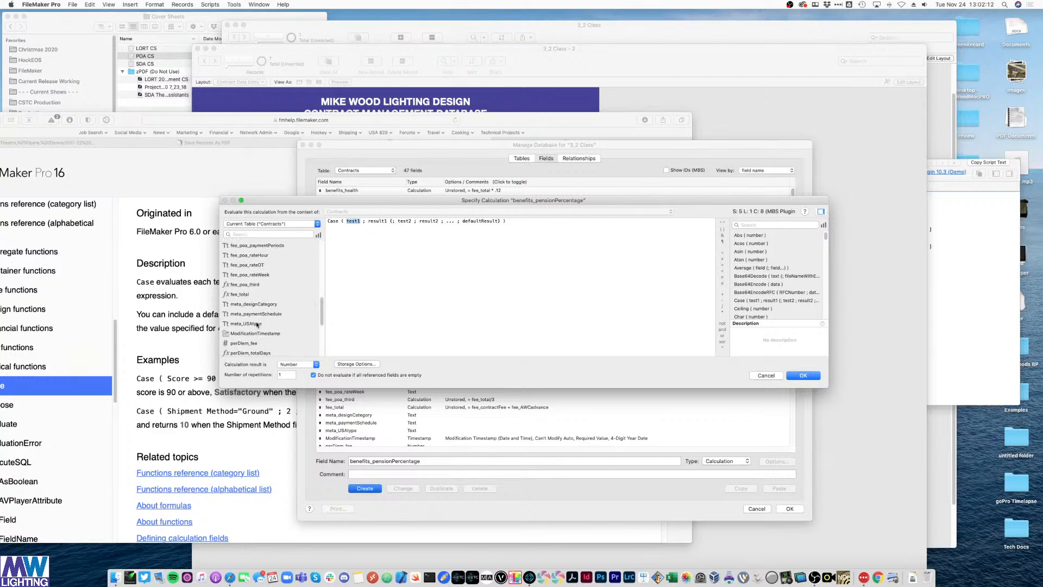
pyautogui.doubleClick(258, 324)
pyautogui.write('=')
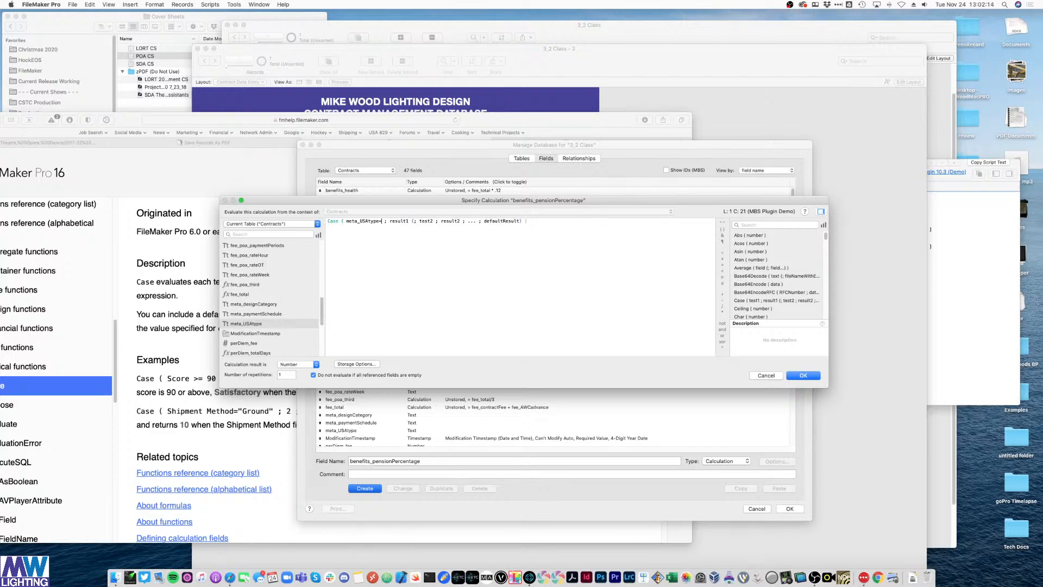
pyautogui.write('"LORT"')
pyautogui.doubleClick(413, 220)
pyautogui.write('".10"')
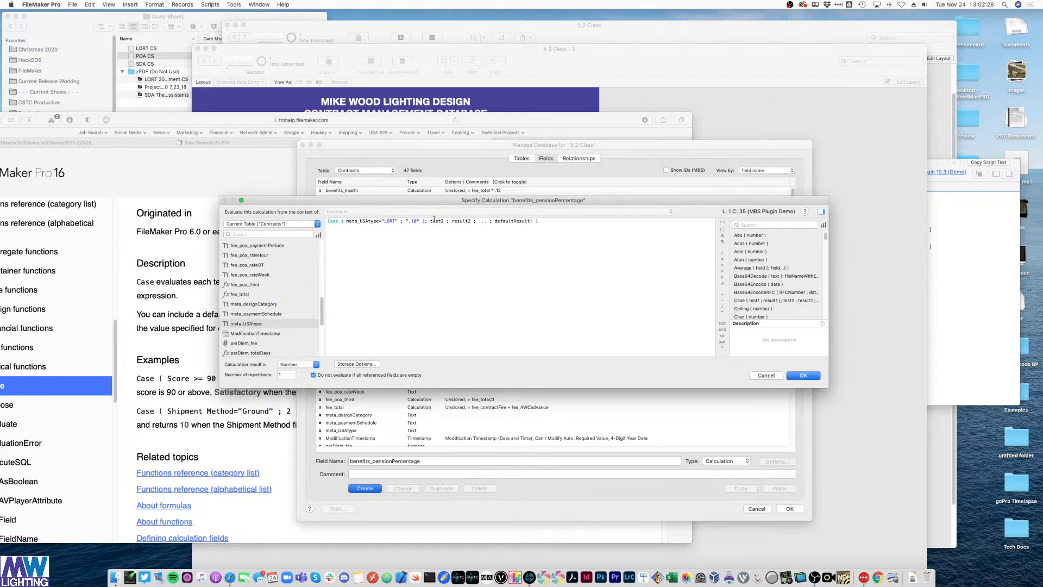
pyautogui.moveTo(422, 221); pyautogui.dragTo(490, 223)
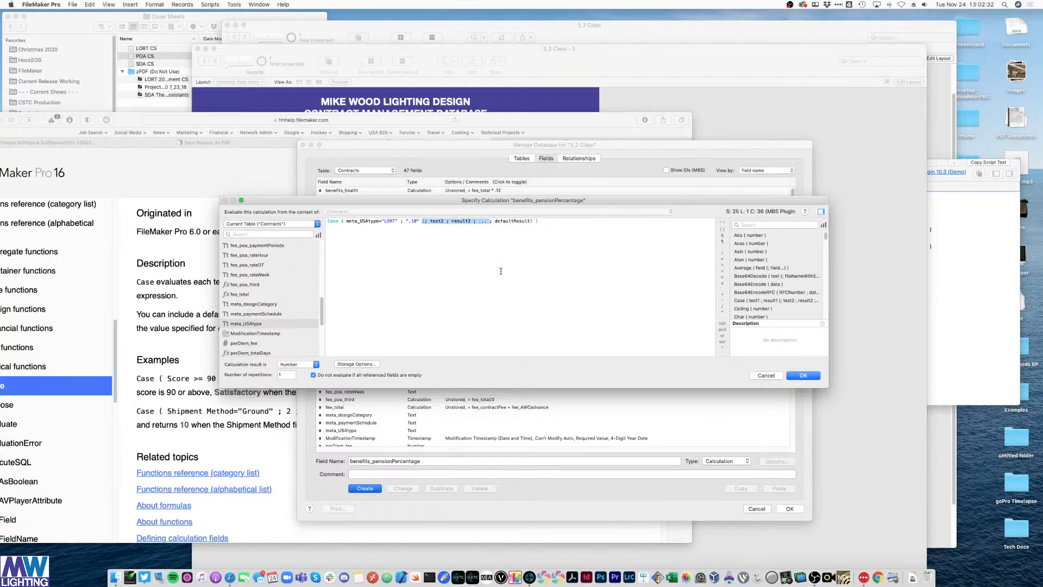
pyautogui.press('BackSpace')
pyautogui.click(463, 222)
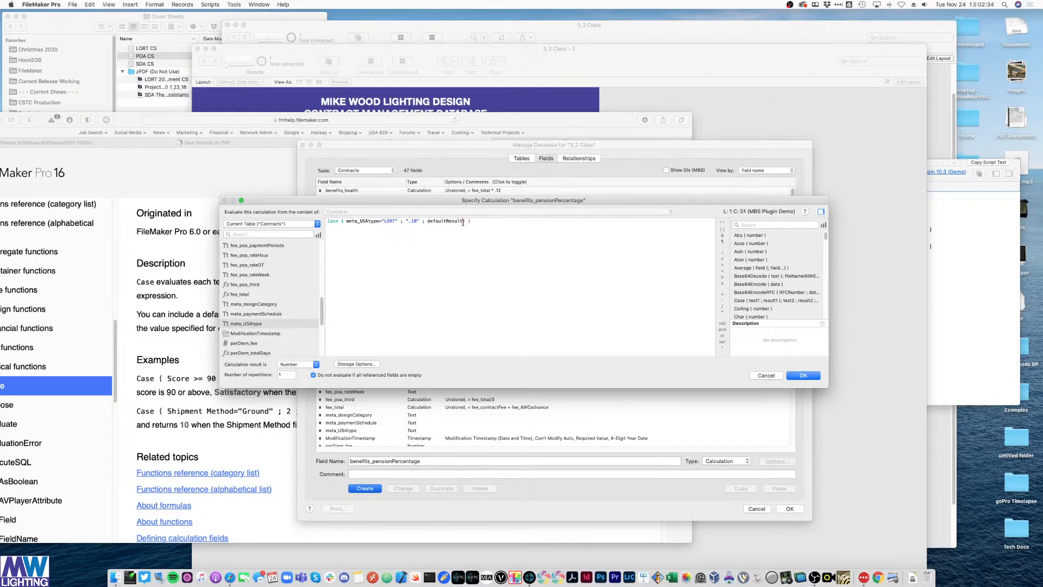
pyautogui.doubleClick(446, 221)
pyautogui.write('".09"')
# - Check the Storage Options, keep the defaults, and save the benefits_pensionPercentage field
pyautogui.moveTo(347, 222); pyautogui.dragTo(419, 221)
pyautogui.click(450, 221)
pyautogui.click(357, 364)
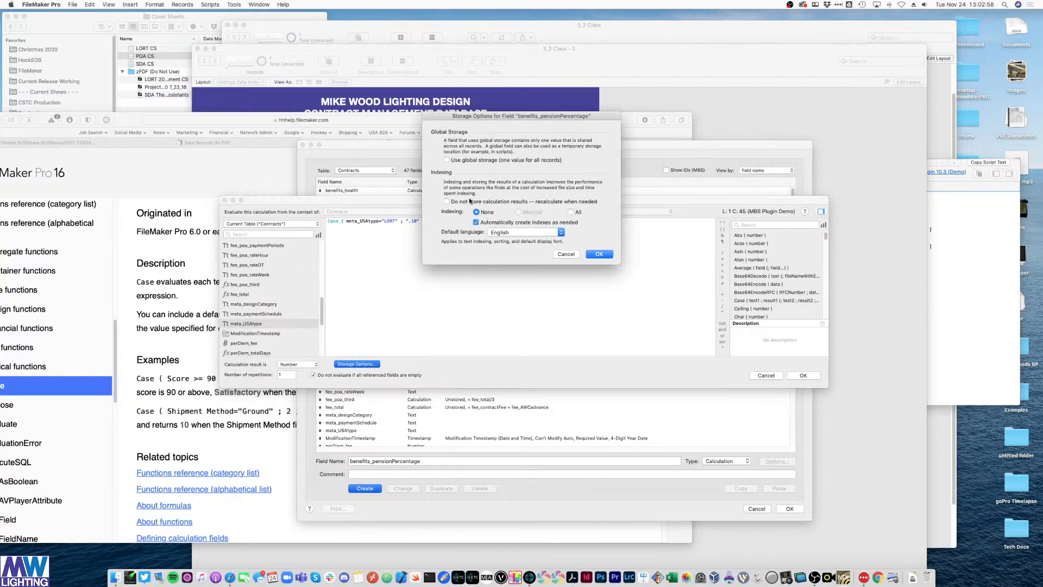
pyautogui.click(599, 254)
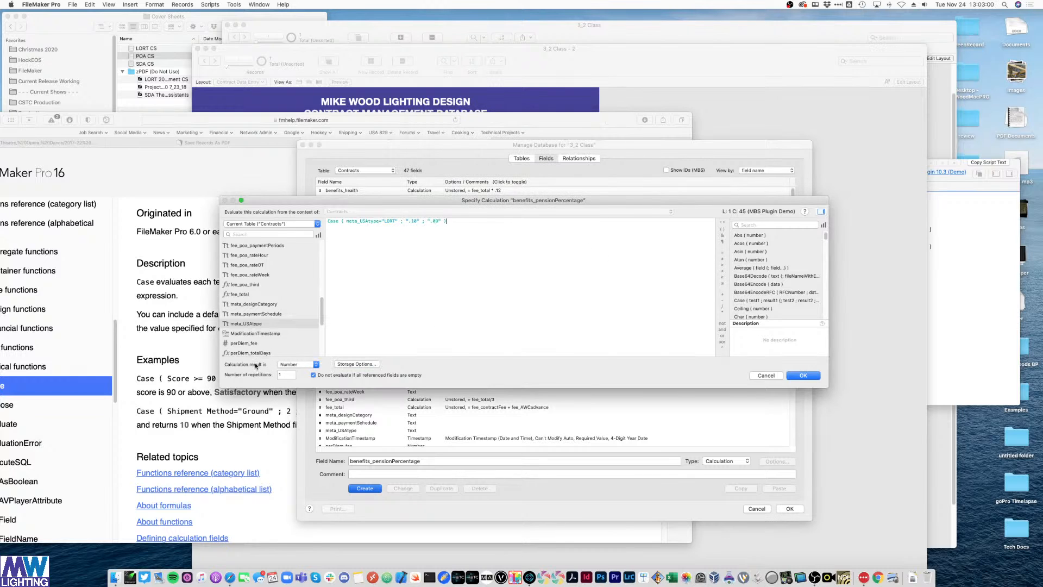
pyautogui.click(806, 374)
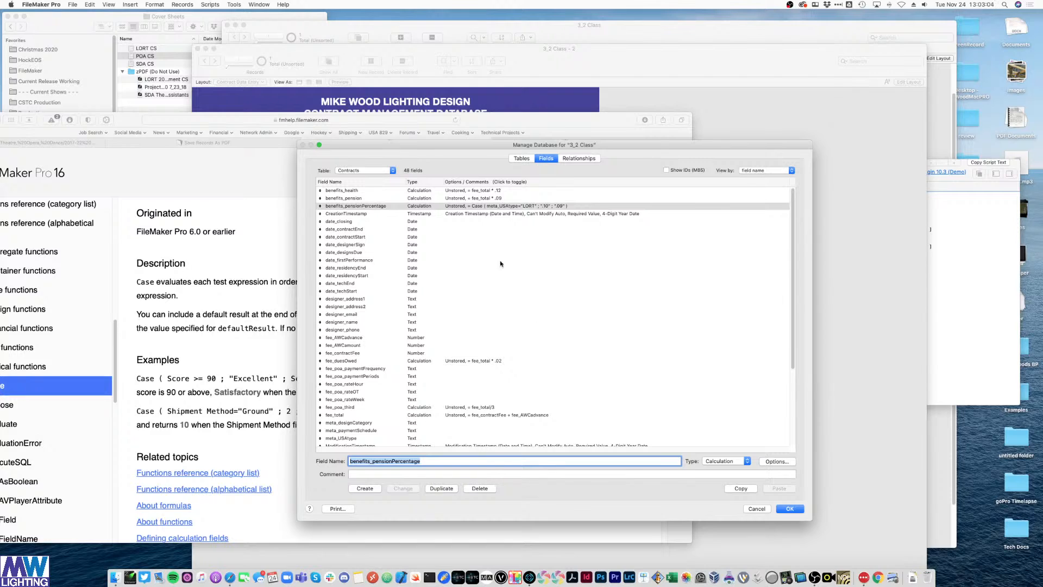
# - Edit benefits_pension to calculate fee_total * benefits_pensionPercentage instead of .09
pyautogui.click(504, 229)
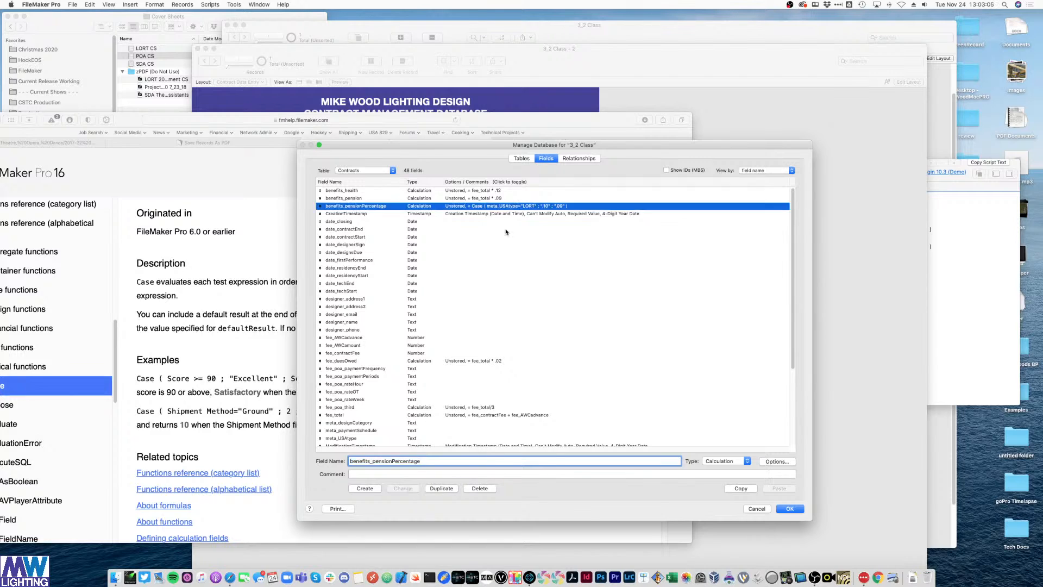
pyautogui.click(351, 198)
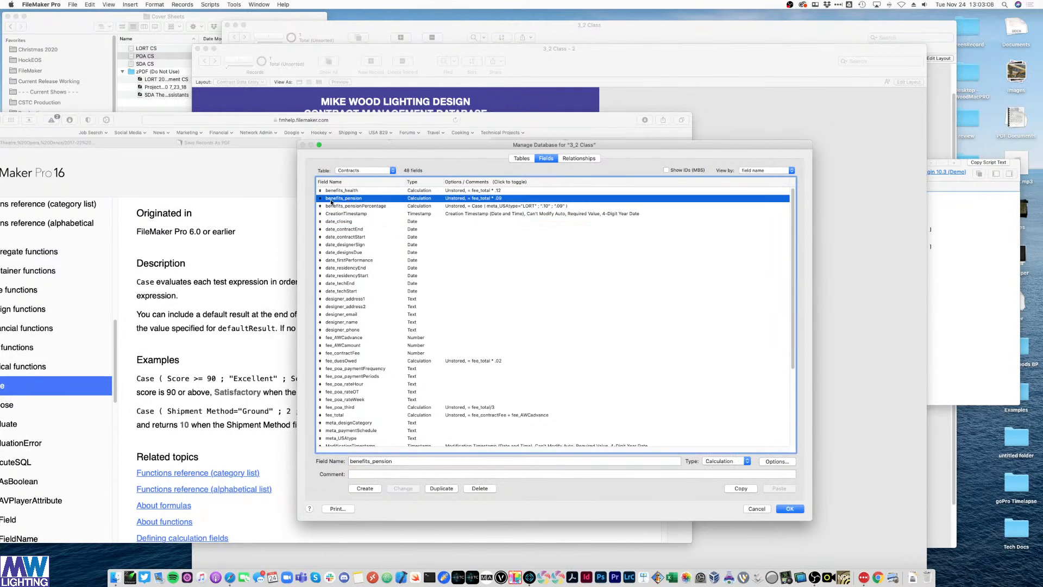
pyautogui.doubleClick(498, 199)
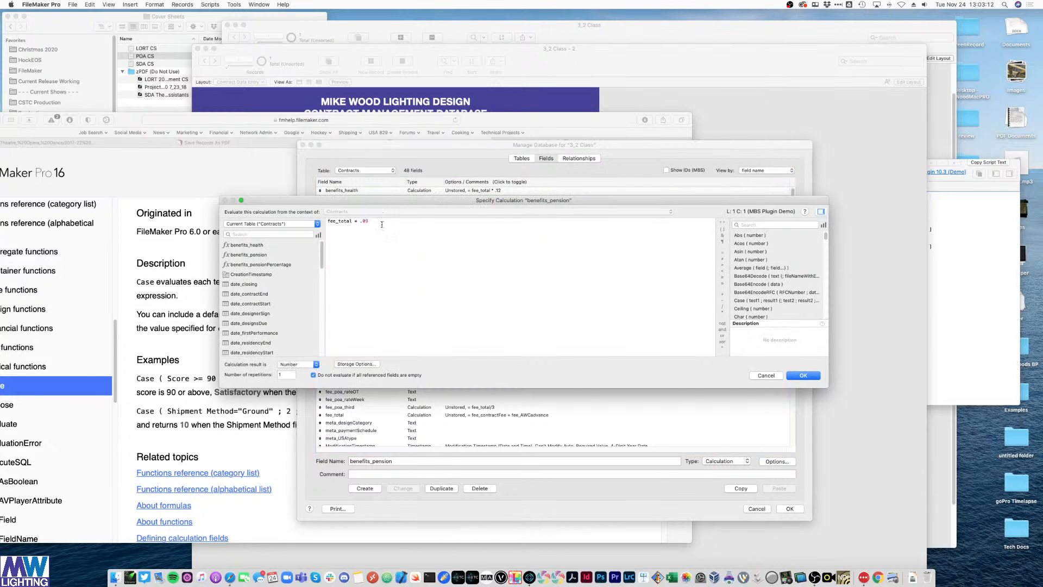
pyautogui.doubleClick(362, 221)
pyautogui.doubleClick(282, 265)
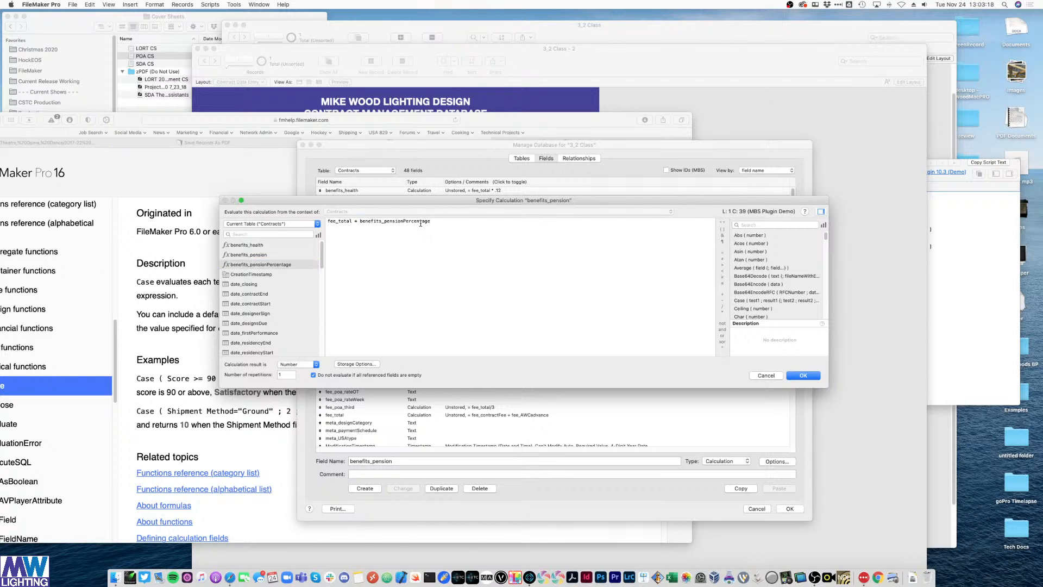
pyautogui.click(796, 375)
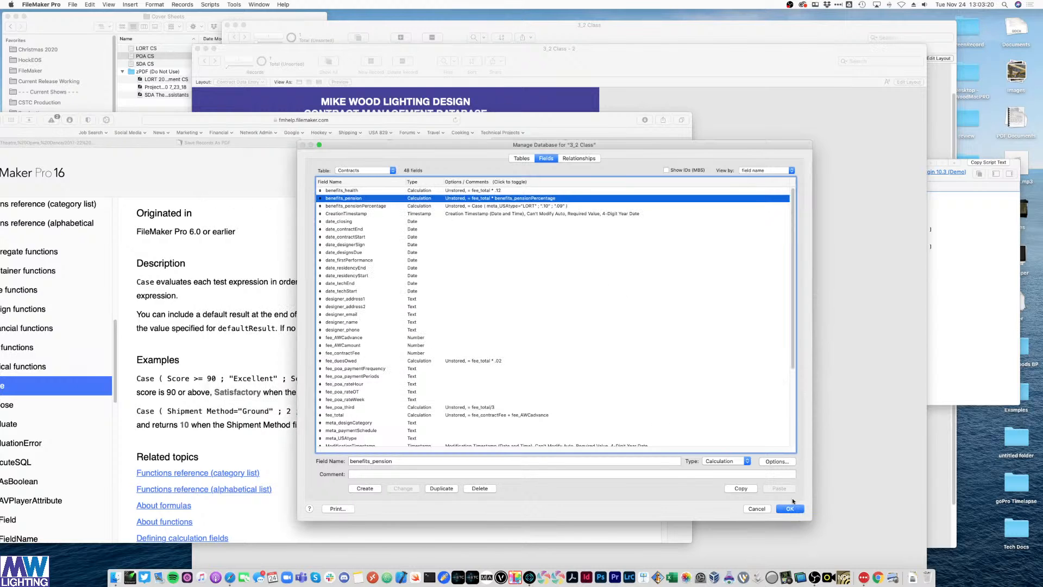
# - Close Manage Database and toggle Contract Type between LORT and POA to check the pension recalculation
pyautogui.click(789, 509)
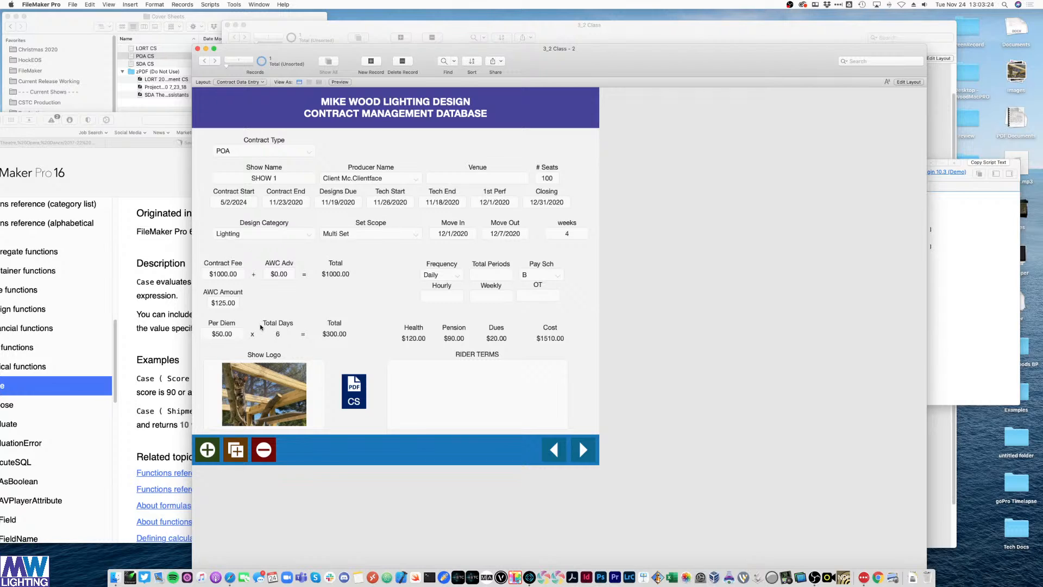
pyautogui.click(297, 154)
pyautogui.click(288, 163)
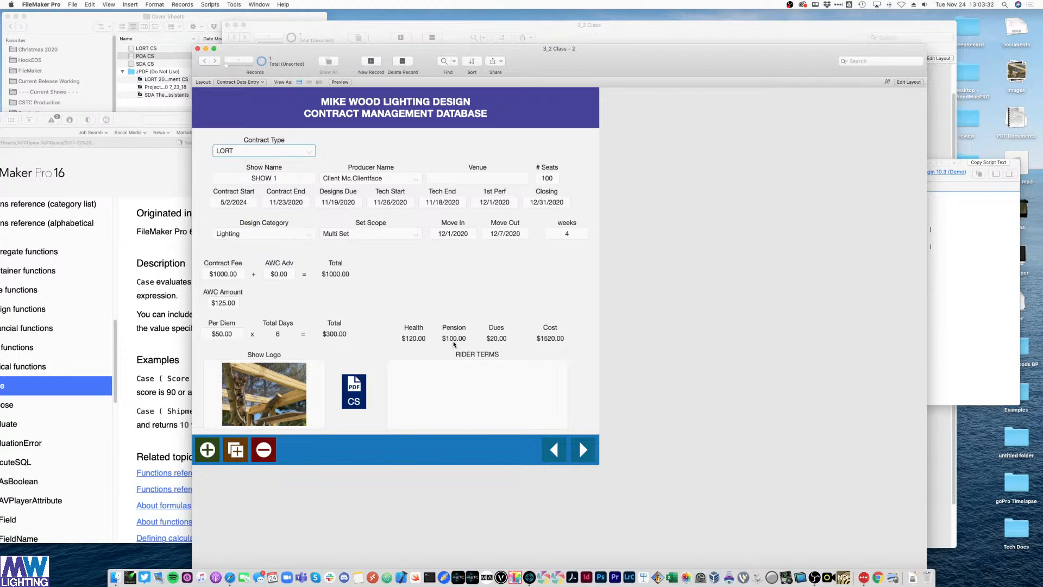
pyautogui.click(298, 151)
pyautogui.click(299, 142)
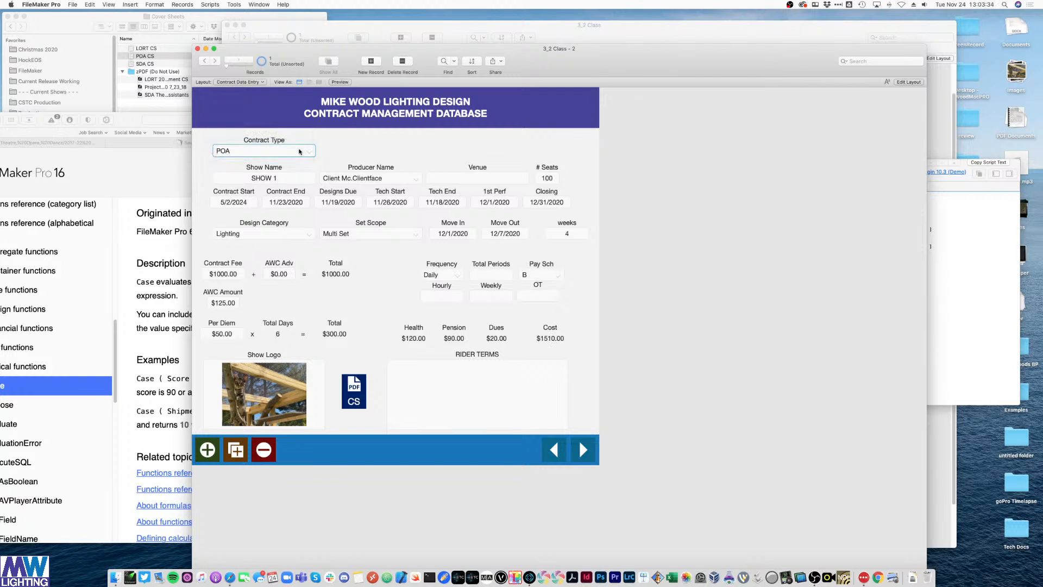
pyautogui.click(298, 151)
pyautogui.click(301, 161)
pyautogui.click(297, 152)
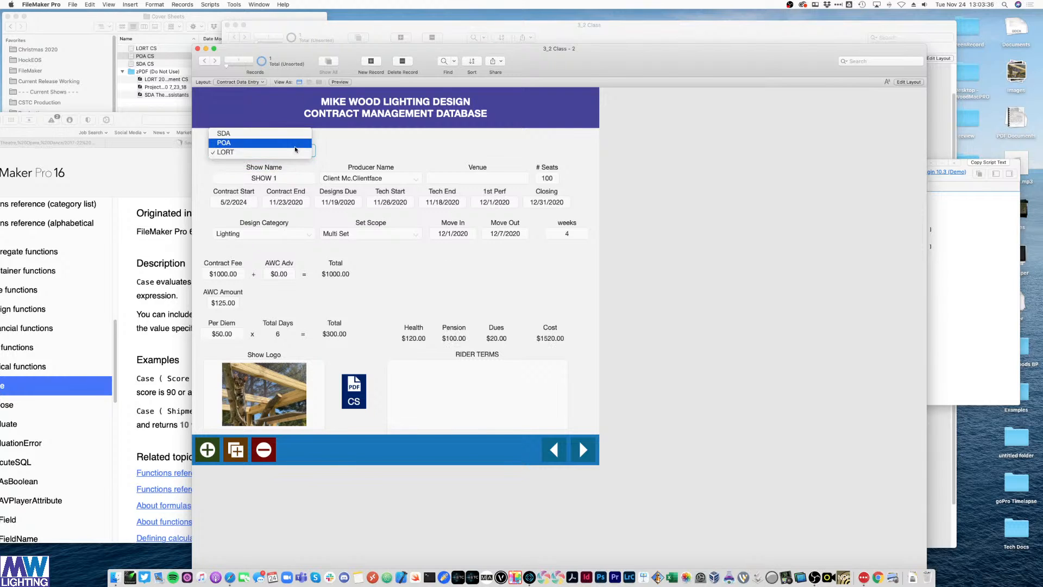
# - Move the Case help window aside and set Contract Type to LORT ($100.00 pension, $1520.00 cost)
pyautogui.click(164, 168)
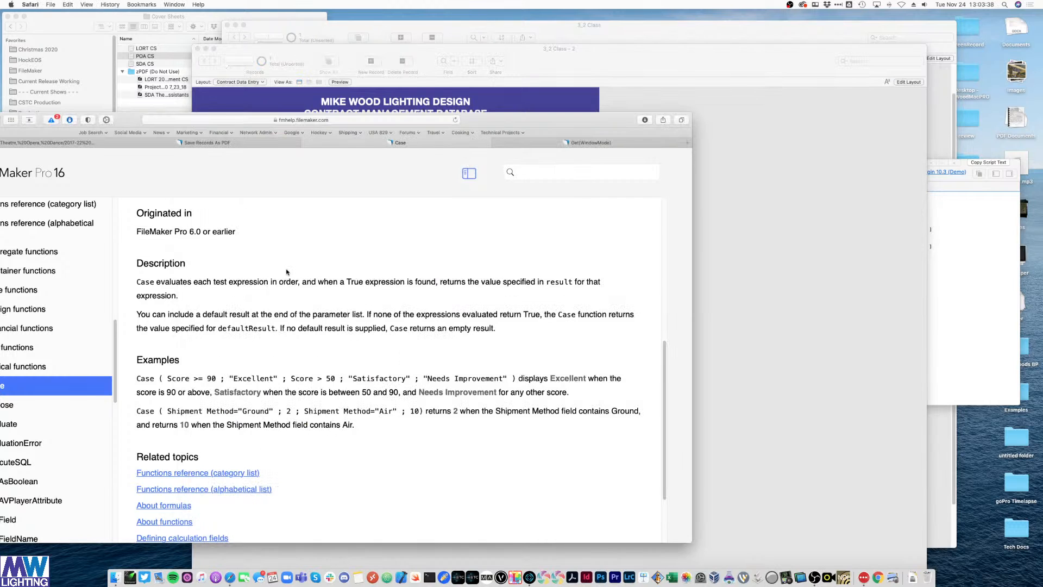
pyautogui.click(787, 226)
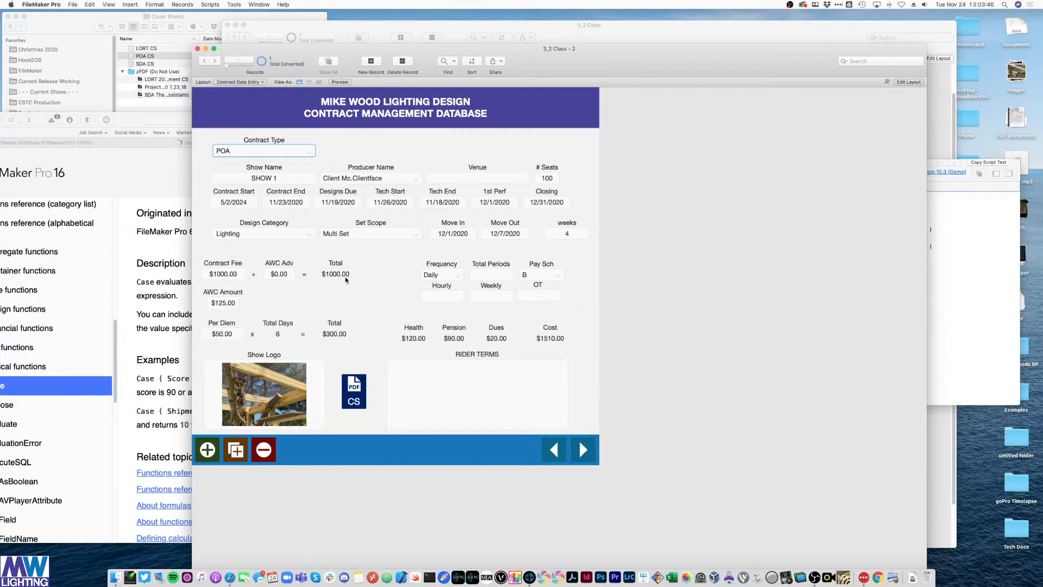
pyautogui.click(130, 120)
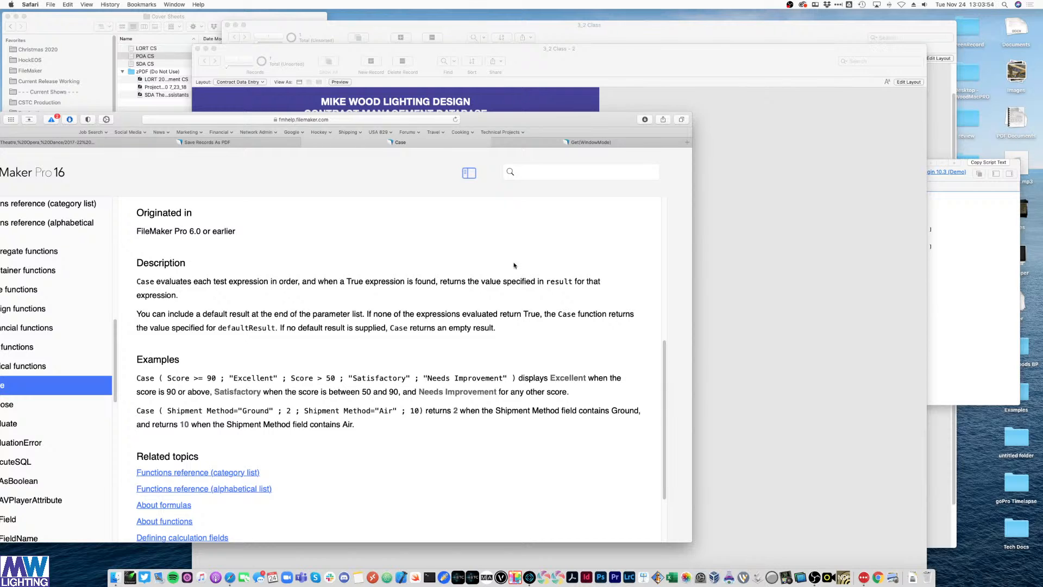
pyautogui.moveTo(553, 131); pyautogui.dragTo(0, 113)
pyautogui.click(748, 266)
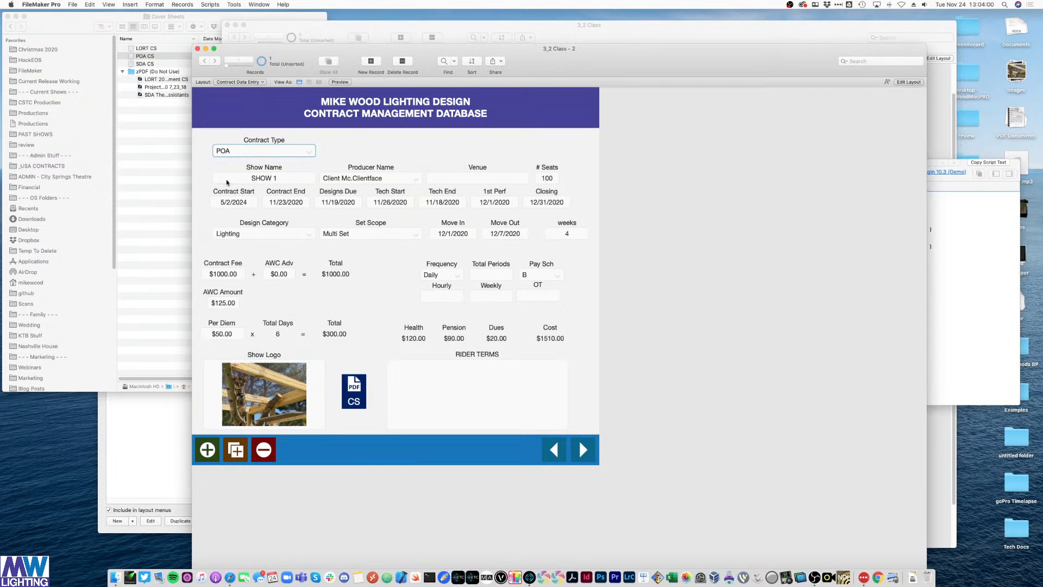
pyautogui.click(237, 152)
pyautogui.click(237, 161)
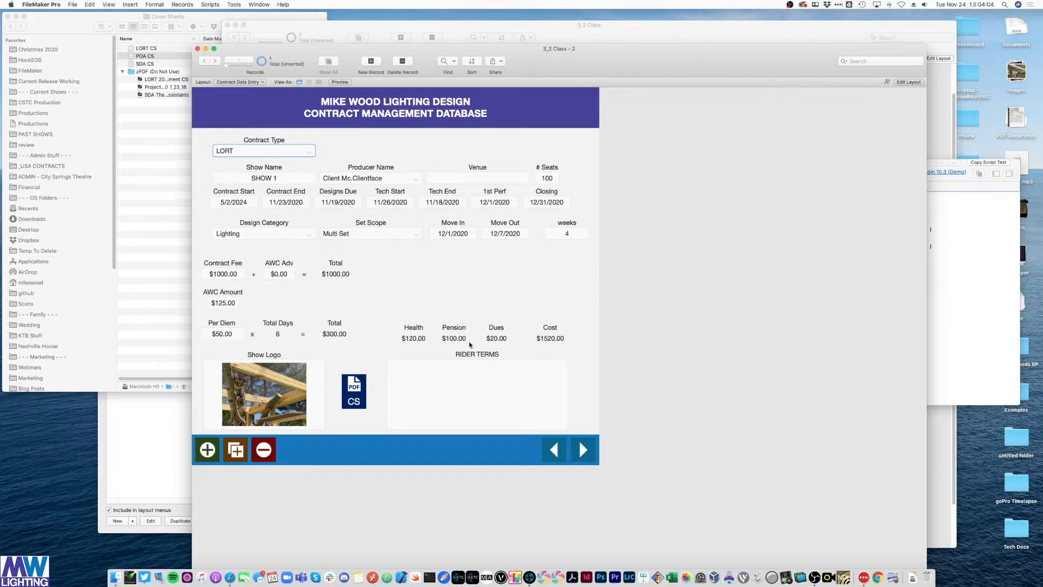
pyautogui.click(742, 352)
pyautogui.press('super+l')
# - Point the Pension value box at benefits_pensionPercentage and move it beside the Pension label
pyautogui.click(466, 348)
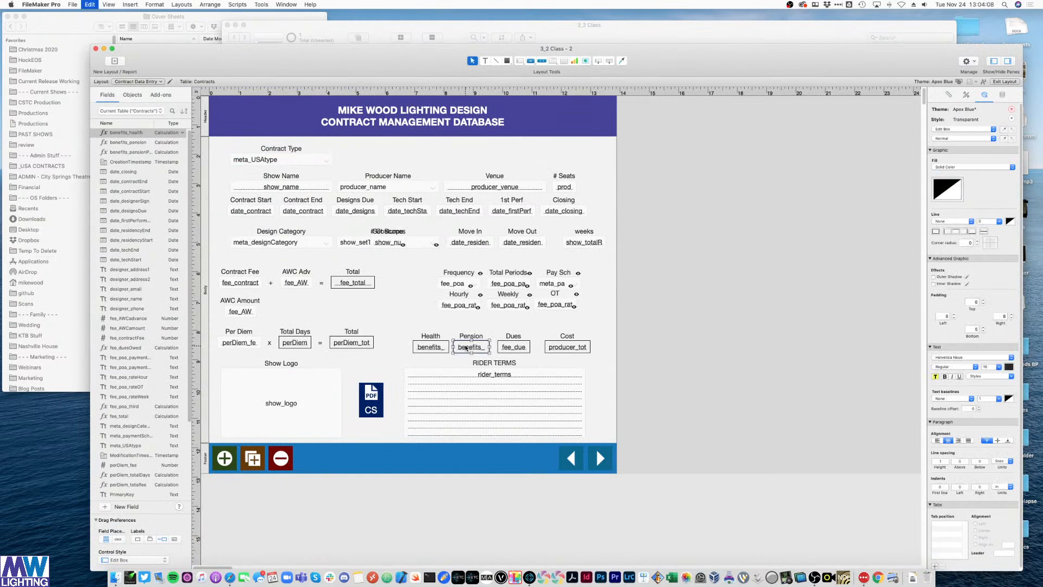
pyautogui.doubleClick(466, 348)
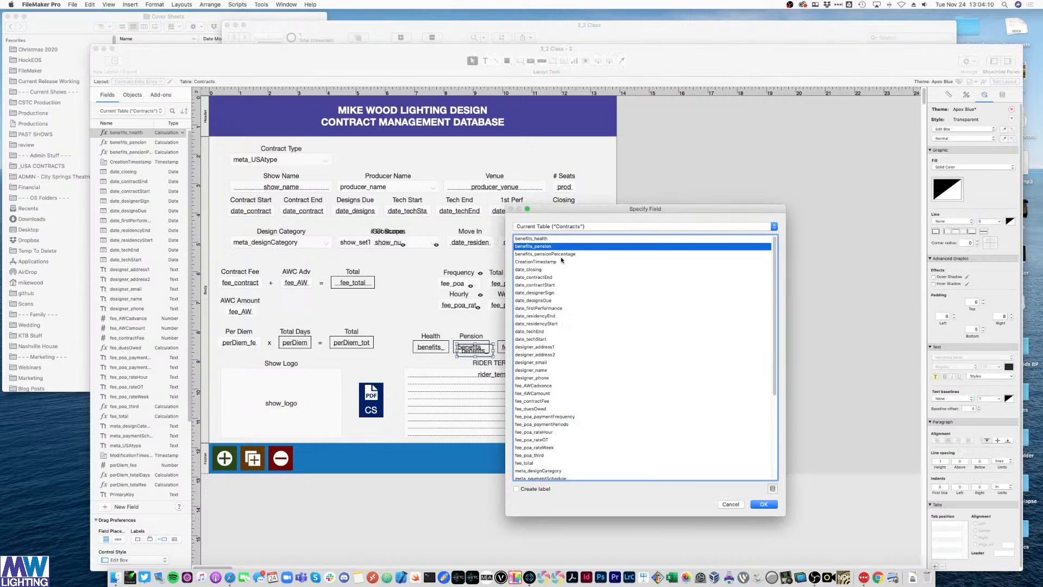
pyautogui.click(559, 254)
pyautogui.press('Return')
pyautogui.moveTo(487, 347)
pyautogui.mouseDown()
pyautogui.moveTo(503, 337)
pyautogui.moveTo(481, 338)
pyautogui.mouseUp()
pyautogui.keyDown('shift'); pyautogui.click(464, 339); pyautogui.keyUp('shift')
# - Preview the layout, then set the percentage field's Data Formatting to General
pyautogui.press('super+b')
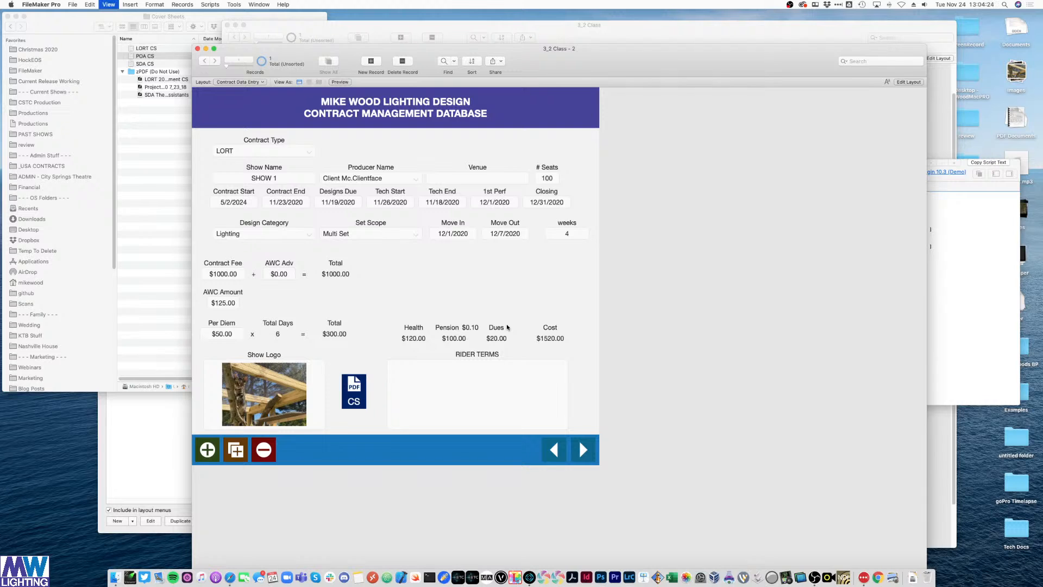
pyautogui.press('super+l')
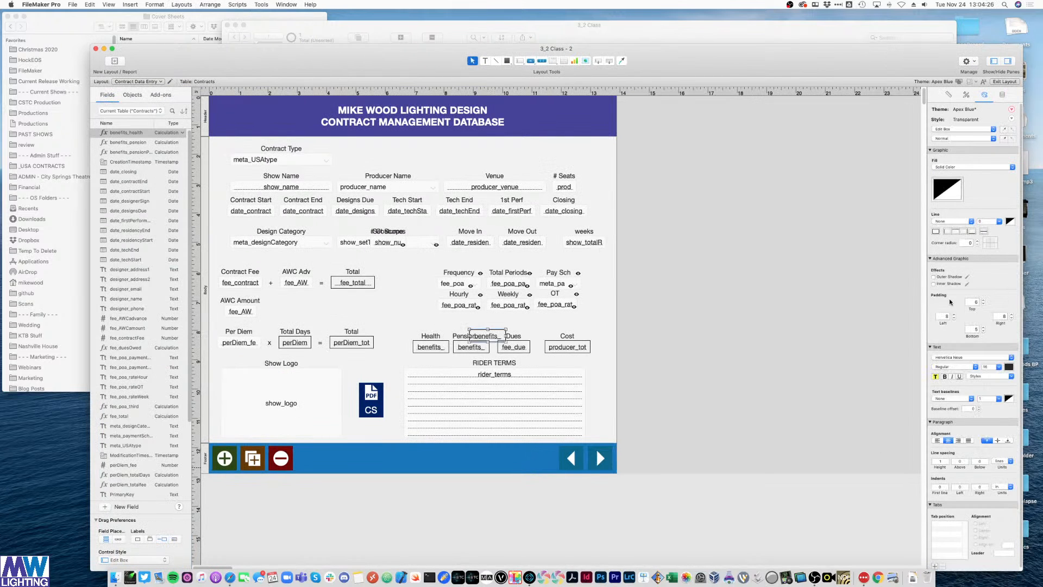
pyautogui.click(1003, 94)
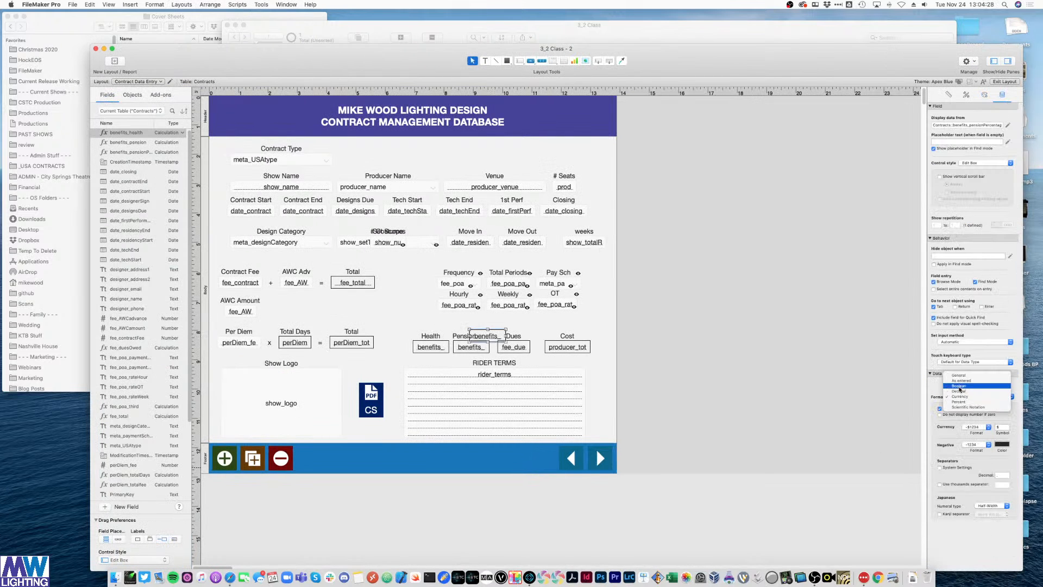
pyautogui.click(678, 308)
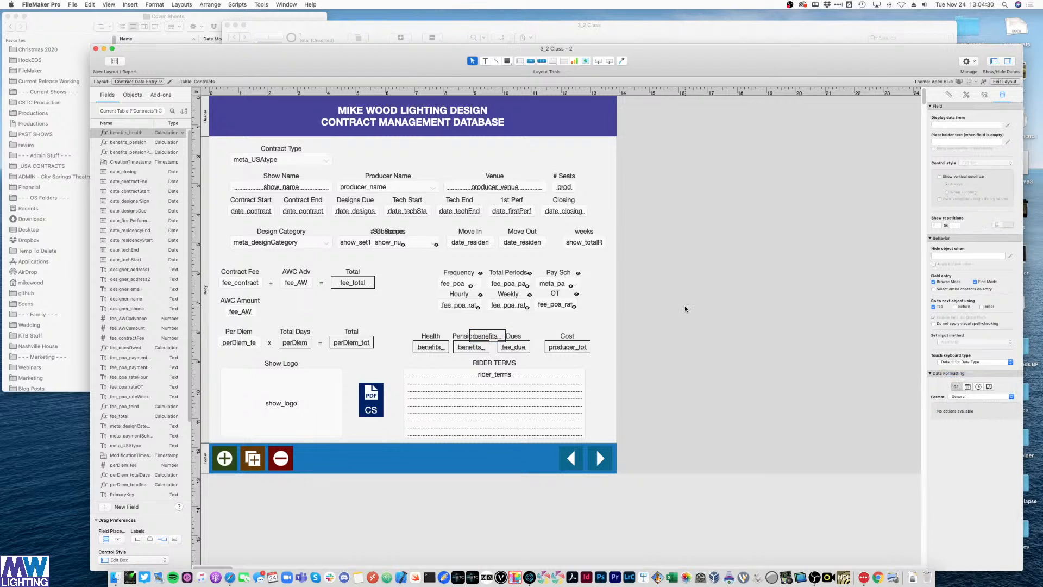
# - In Browse mode, cycle Contract Type through POA and SDA, then back to LORT
pyautogui.press('super+b')
pyautogui.click(277, 150)
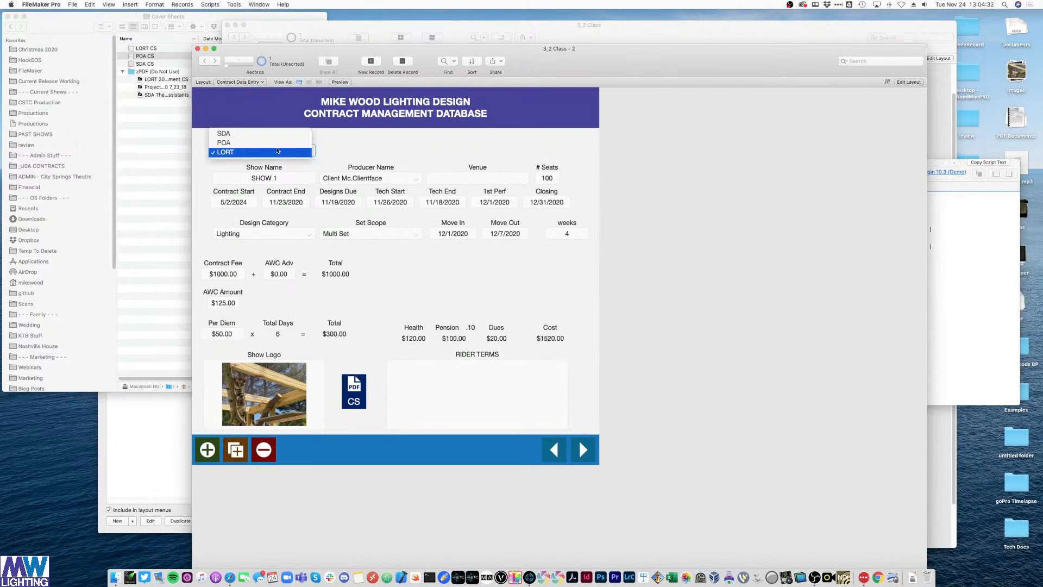
pyautogui.click(277, 152)
pyautogui.click(276, 151)
pyautogui.click(275, 142)
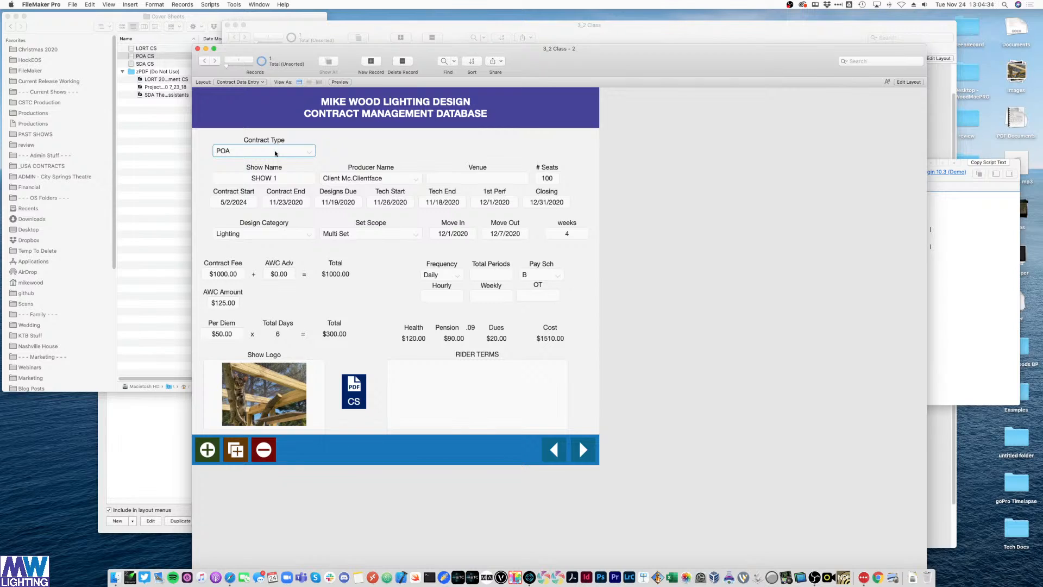
pyautogui.click(275, 152)
pyautogui.click(276, 142)
pyautogui.click(270, 152)
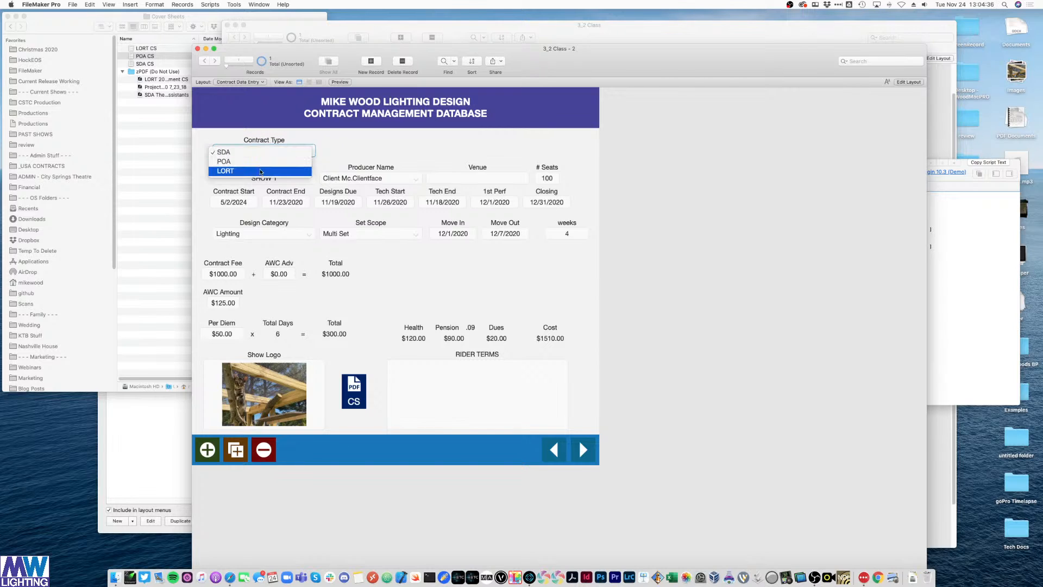
pyautogui.click(261, 172)
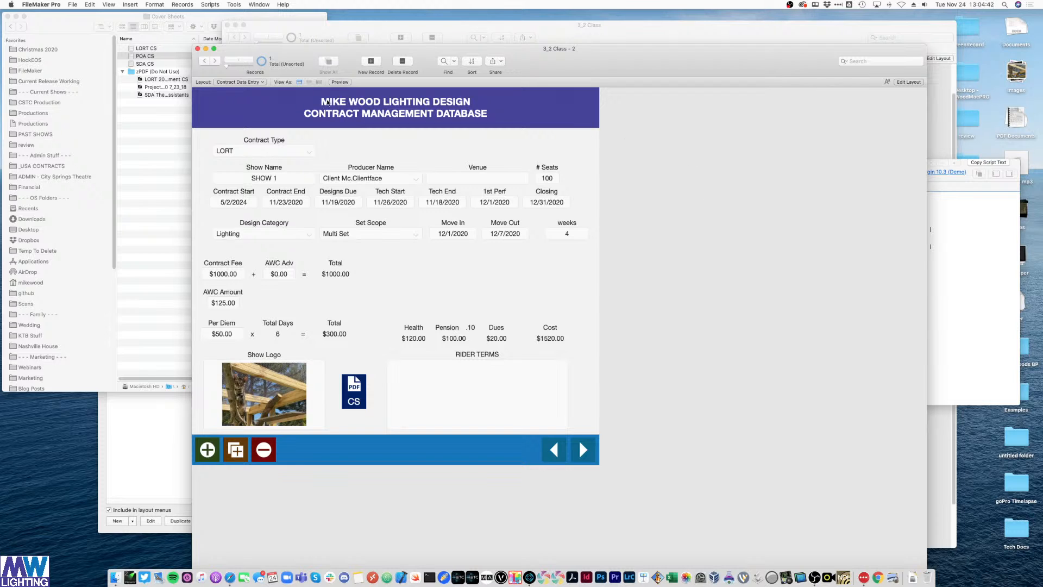
# - Rename the UPA Cover Sheet layout to POA Cover Sheet in Manage Layouts
pyautogui.press('super+w')
pyautogui.hotkey('ctrl', 'Up')
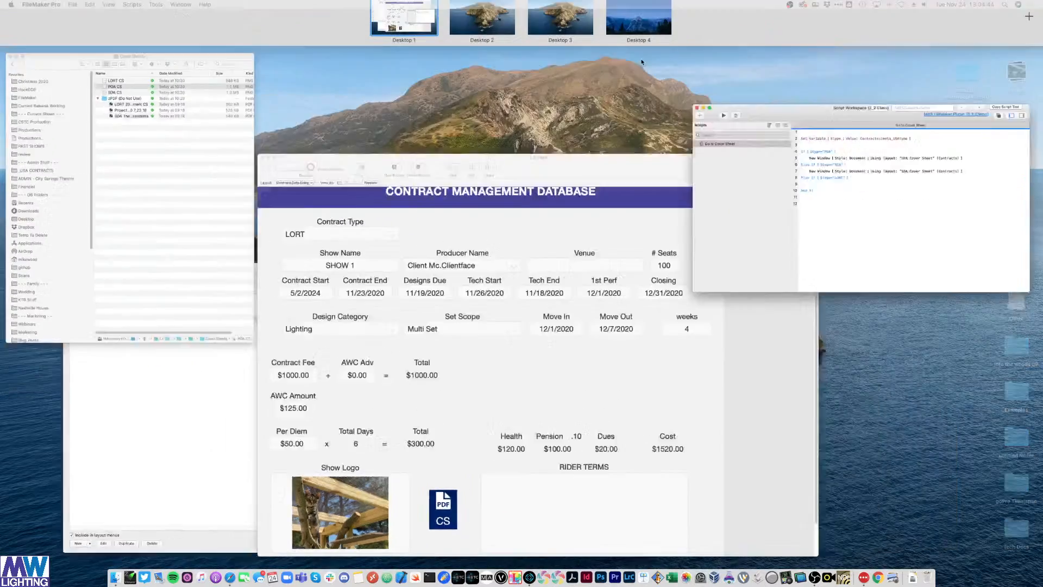
pyautogui.click(614, 290)
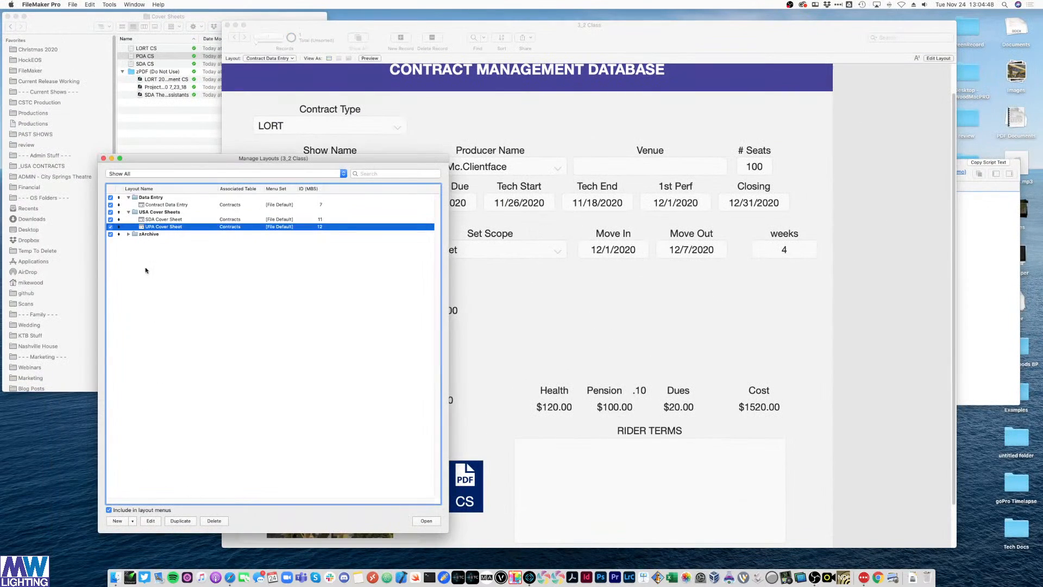
pyautogui.doubleClick(155, 227)
pyautogui.click(450, 170)
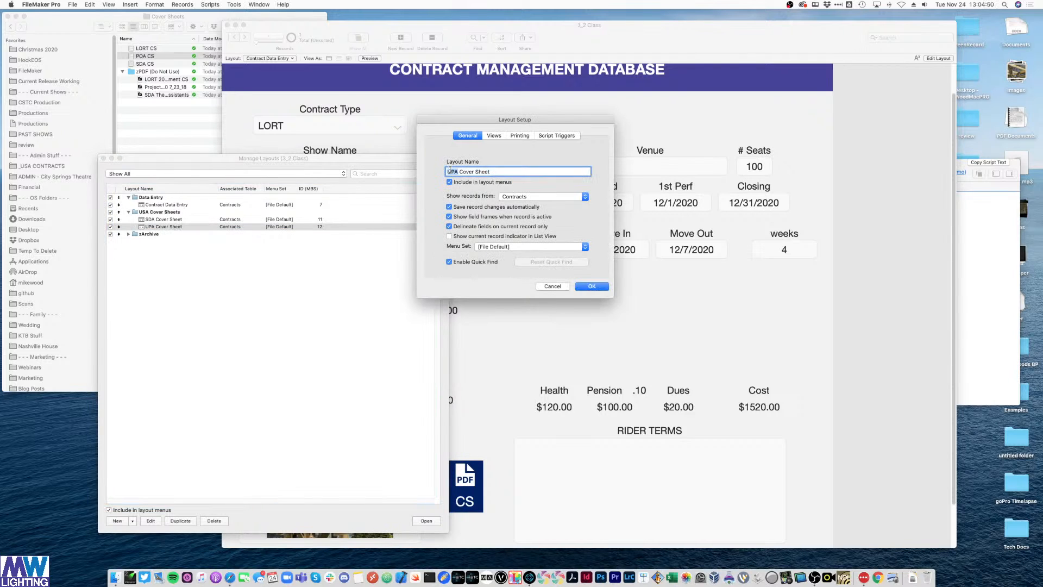
pyautogui.write('POA')
pyautogui.press('Return')
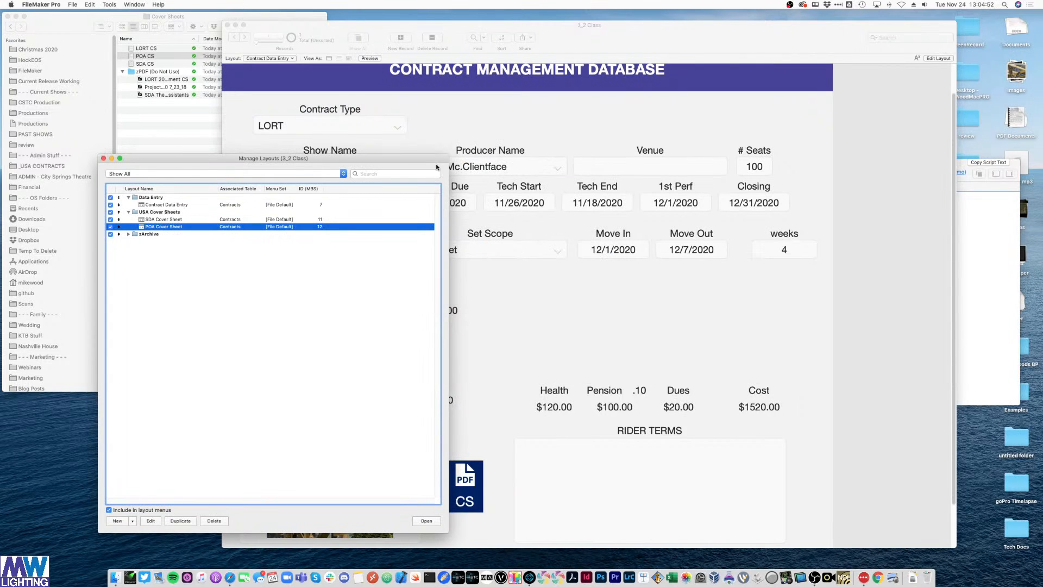
# - Duplicate POA Cover Sheet, name the copy LORT Cover Sheet, and open it
pyautogui.click(180, 521)
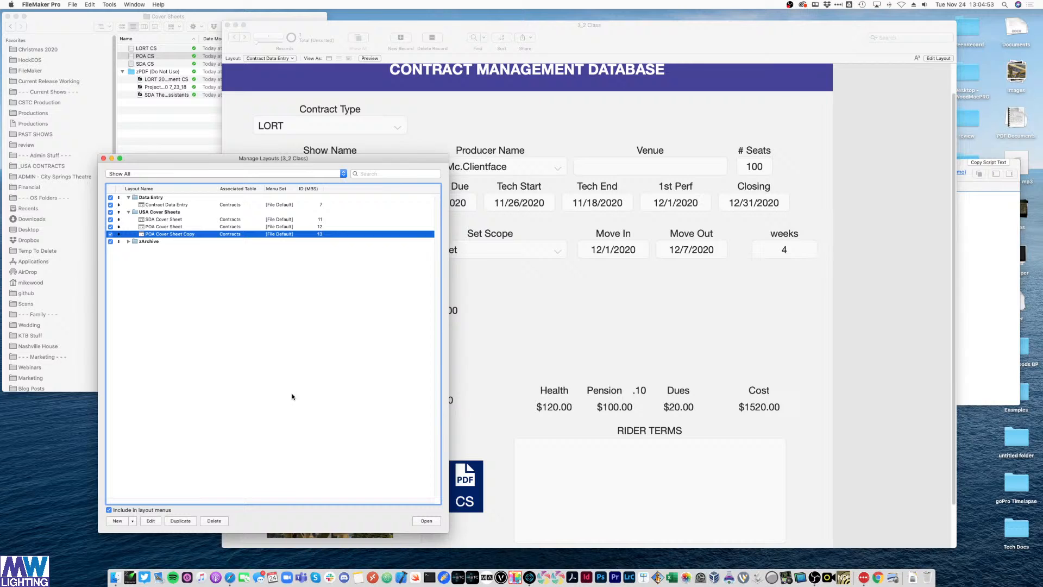
pyautogui.doubleClick(190, 236)
pyautogui.doubleClick(451, 172)
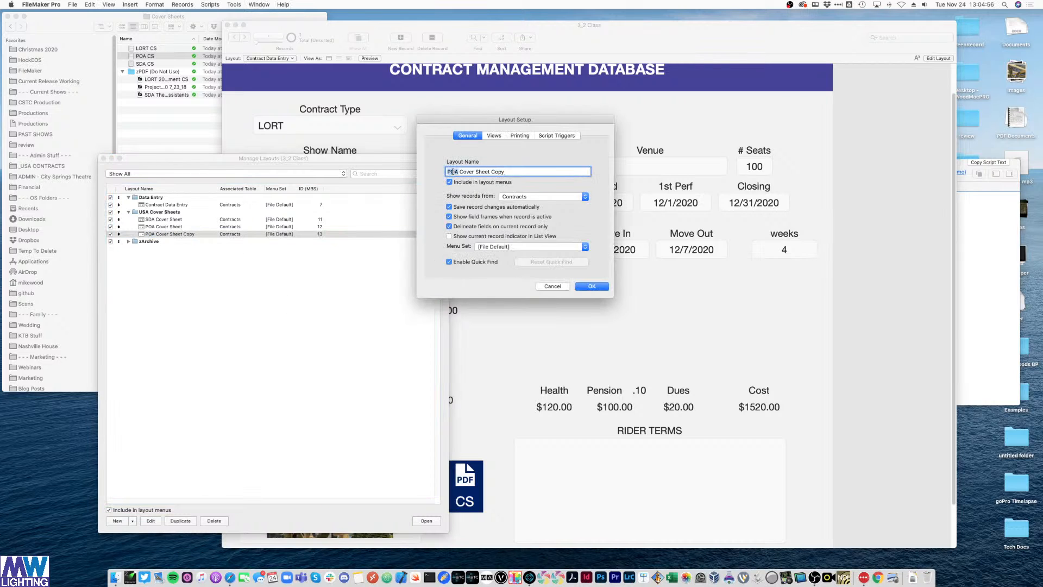
pyautogui.write('LORT')
pyautogui.doubleClick(497, 172)
pyautogui.press('BackSpace')
pyautogui.press('BackSpace')
pyautogui.click(591, 286)
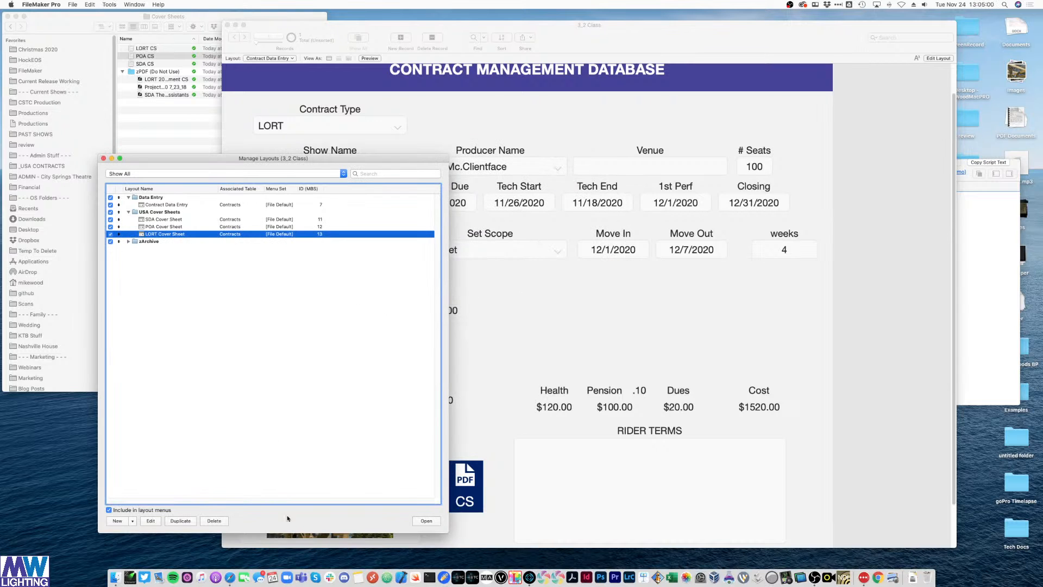
pyautogui.click(426, 520)
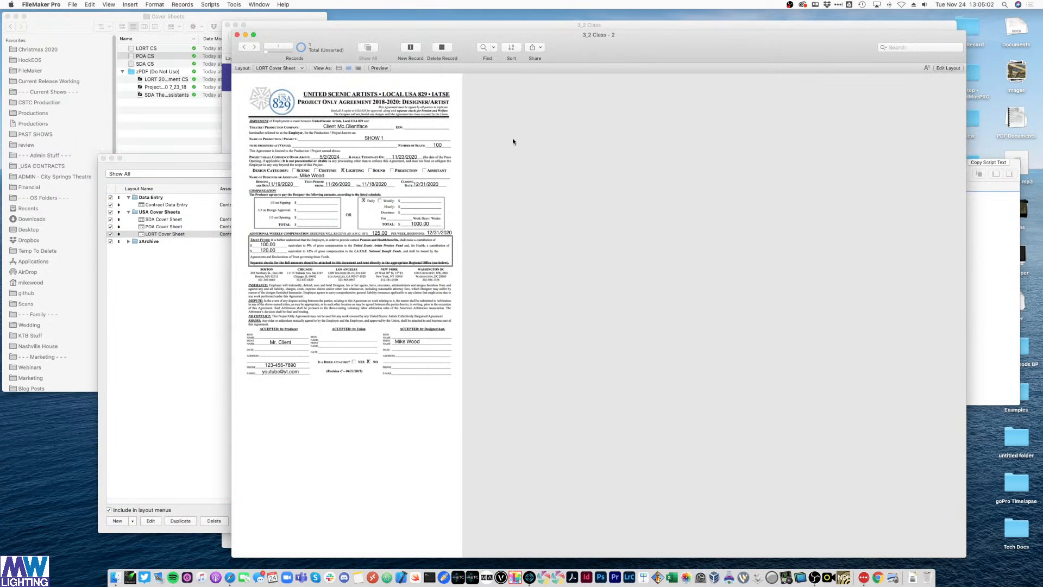
# - Delete the old background image and move all layout fields to the right of the page
pyautogui.press('super+l')
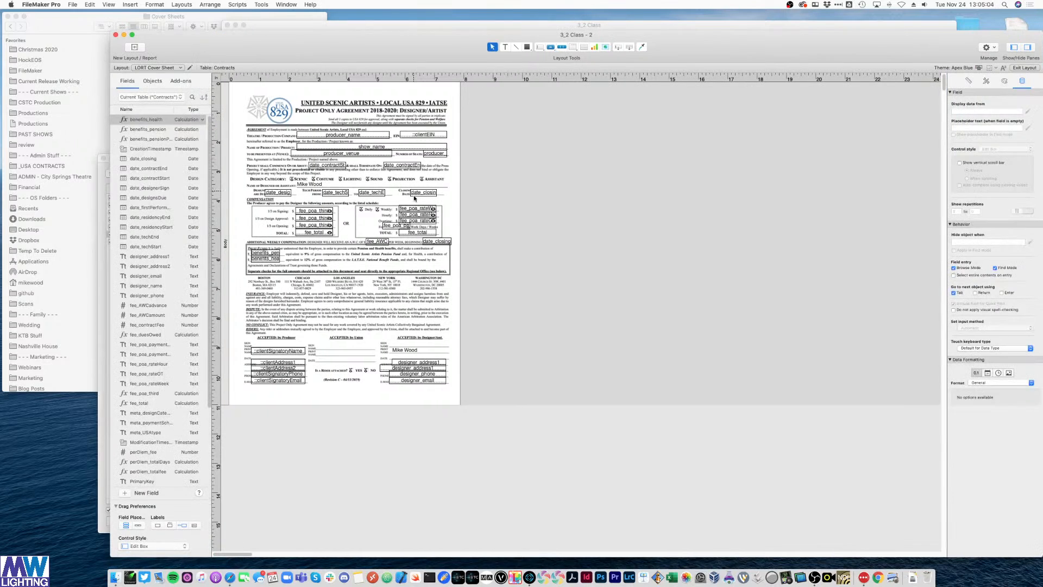
pyautogui.click(457, 222)
pyautogui.press('Delete')
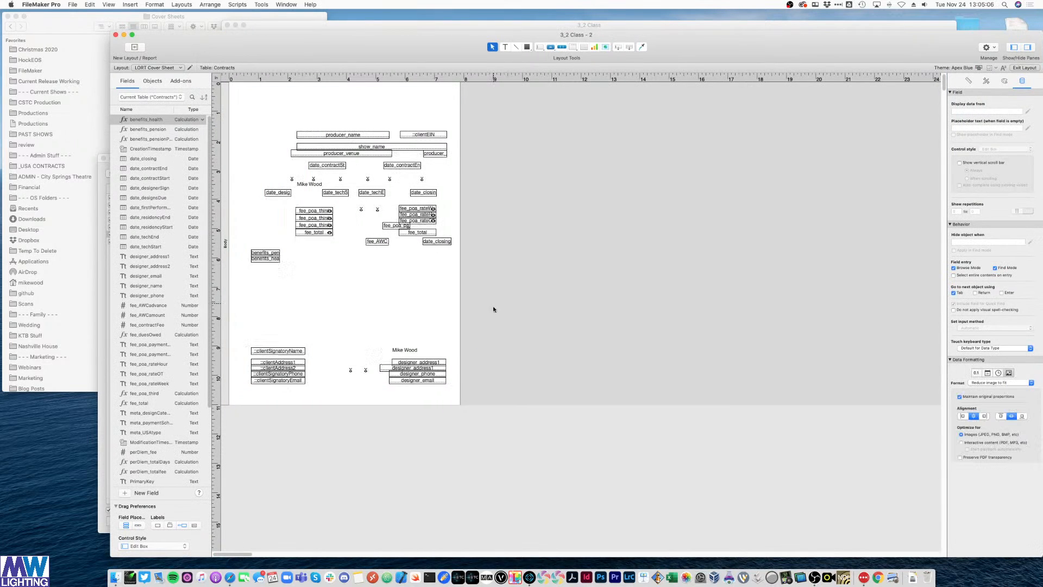
pyautogui.moveTo(500, 391); pyautogui.dragTo(239, 117)
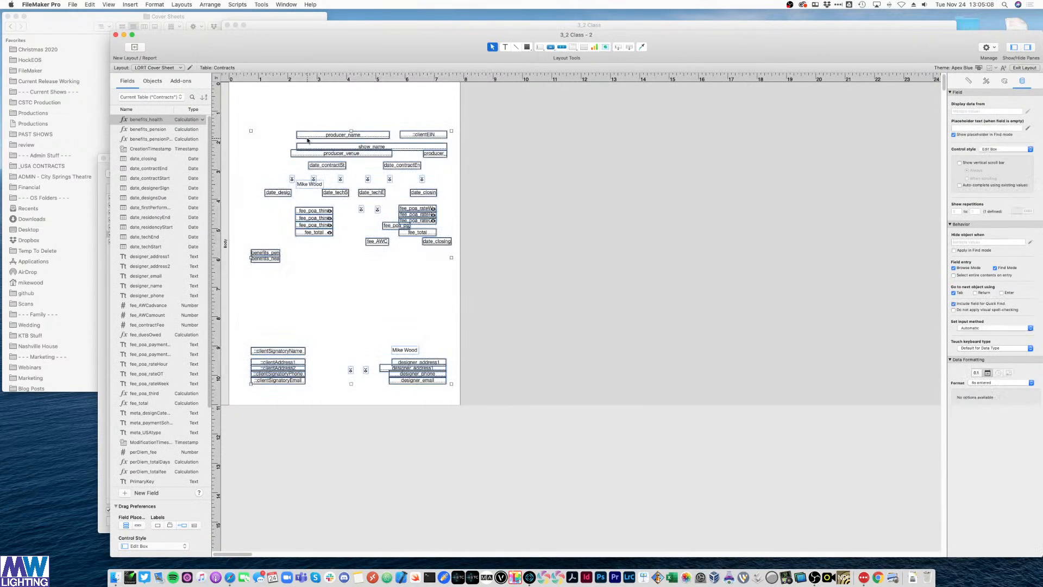
pyautogui.moveTo(418, 136); pyautogui.dragTo(417, 142)
pyautogui.moveTo(319, 214); pyautogui.dragTo(555, 212)
# - Drop the LORT CS image onto the layout and size it to fit the page
pyautogui.click(99, 38)
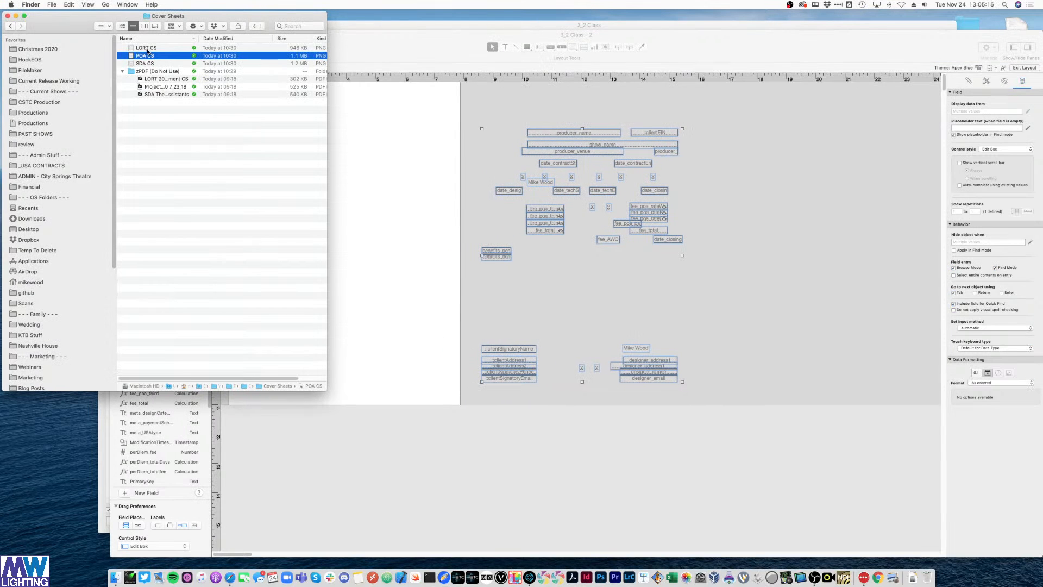
pyautogui.moveTo(148, 49); pyautogui.dragTo(382, 191)
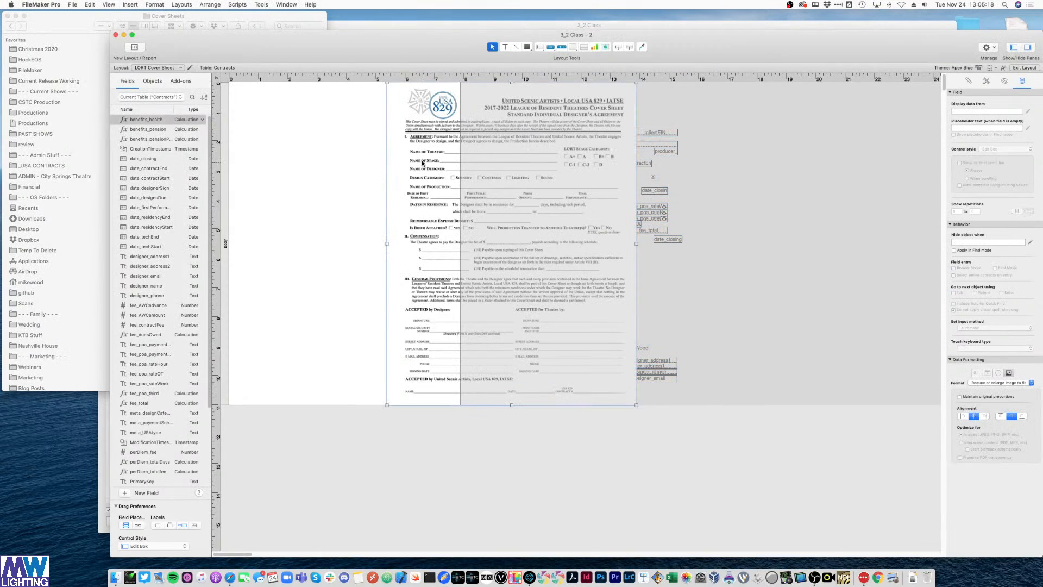
pyautogui.moveTo(422, 163); pyautogui.dragTo(254, 150)
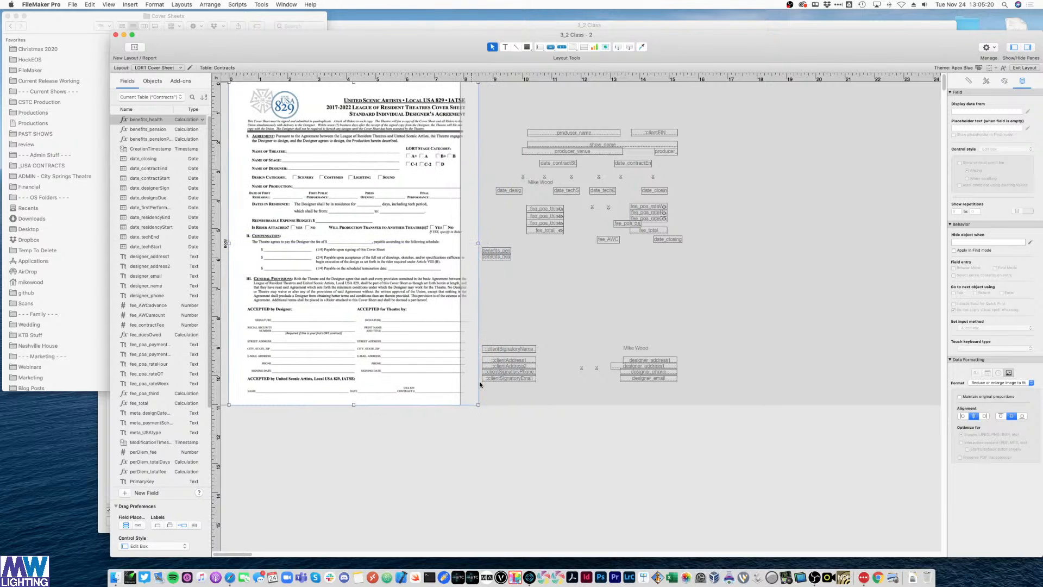
pyautogui.moveTo(479, 404); pyautogui.dragTo(461, 380)
pyautogui.click(473, 310)
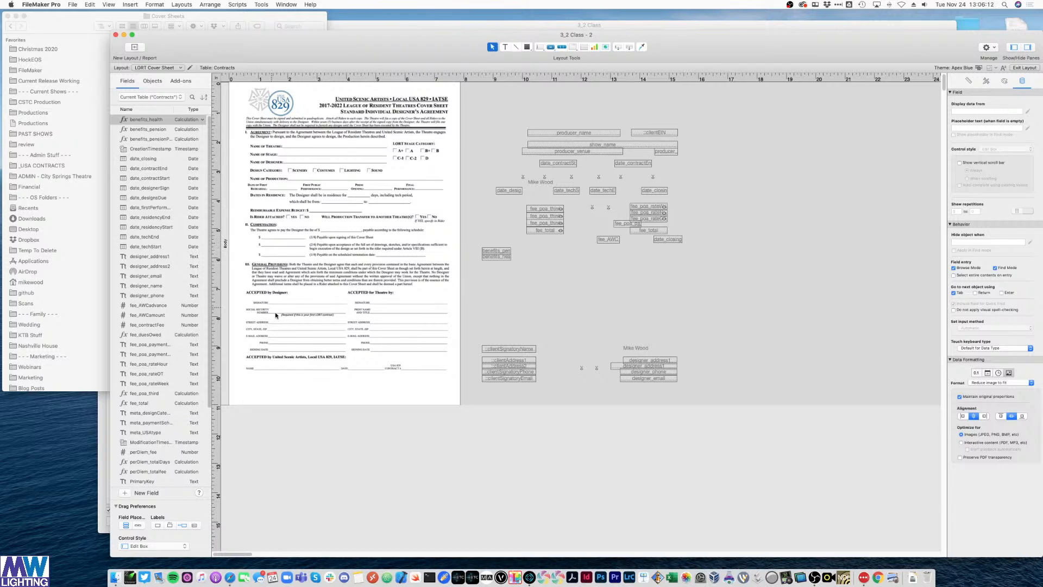
# - Deselect the LORT cover-sheet image and switch to the Contract Data Entry layout
pyautogui.click(299, 311)
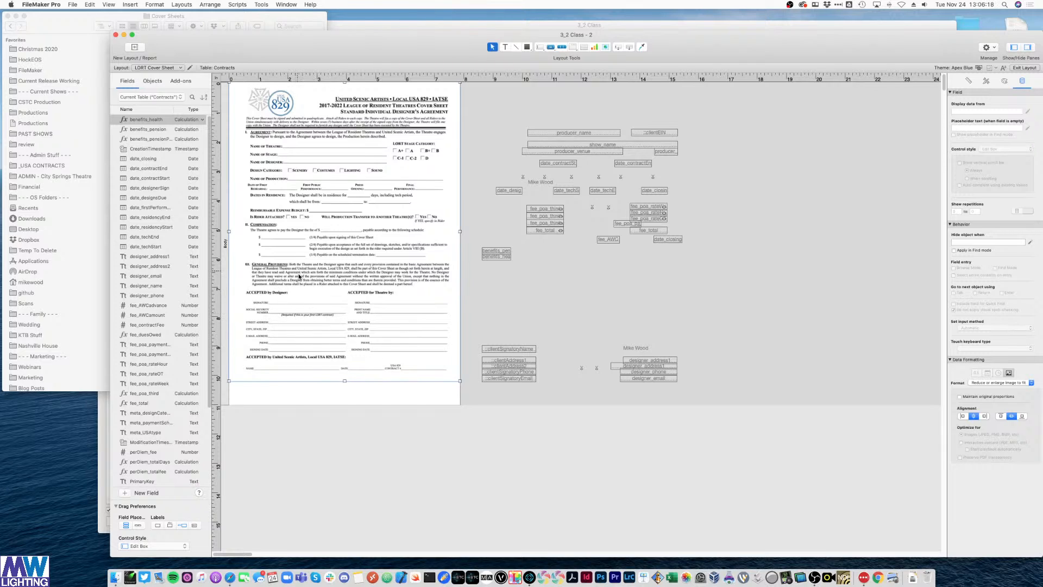
pyautogui.click(492, 448)
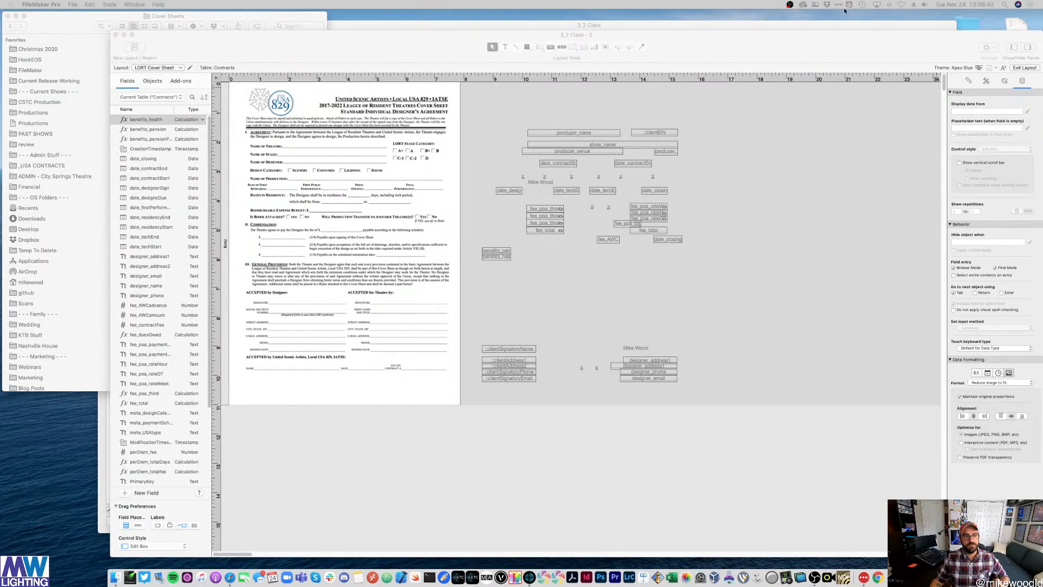
pyautogui.click(166, 68)
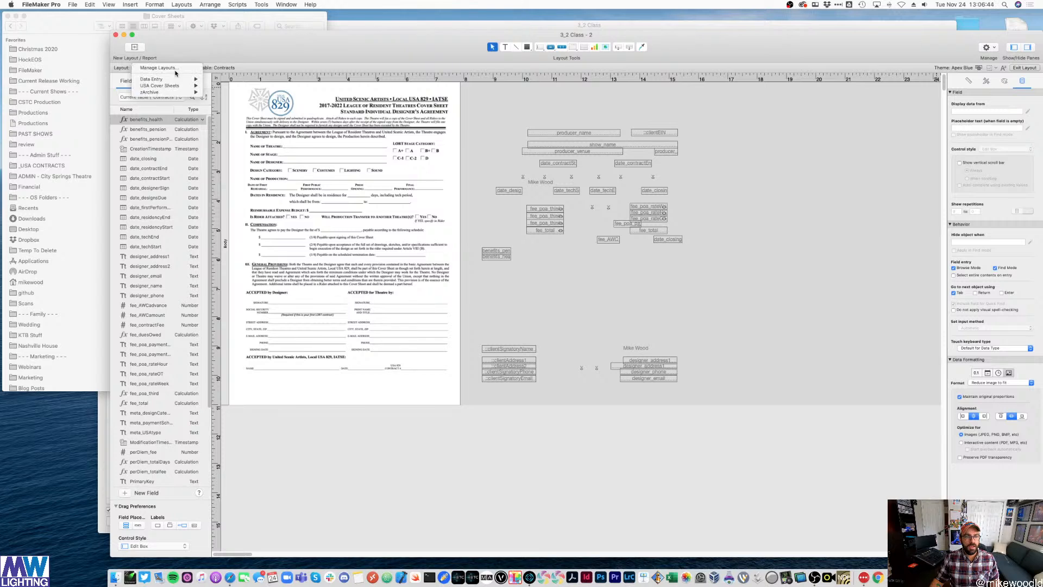
pyautogui.moveTo(177, 79)
pyautogui.click(218, 80)
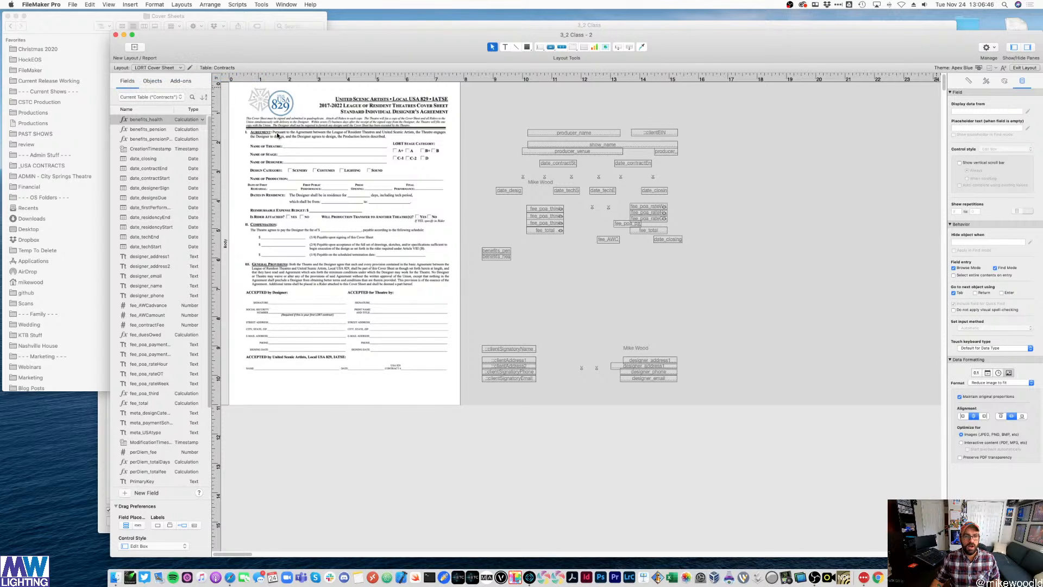
# - In Browse mode, fill the RIDER TERMS field with several lines of pasted placeholder text
pyautogui.click(300, 145)
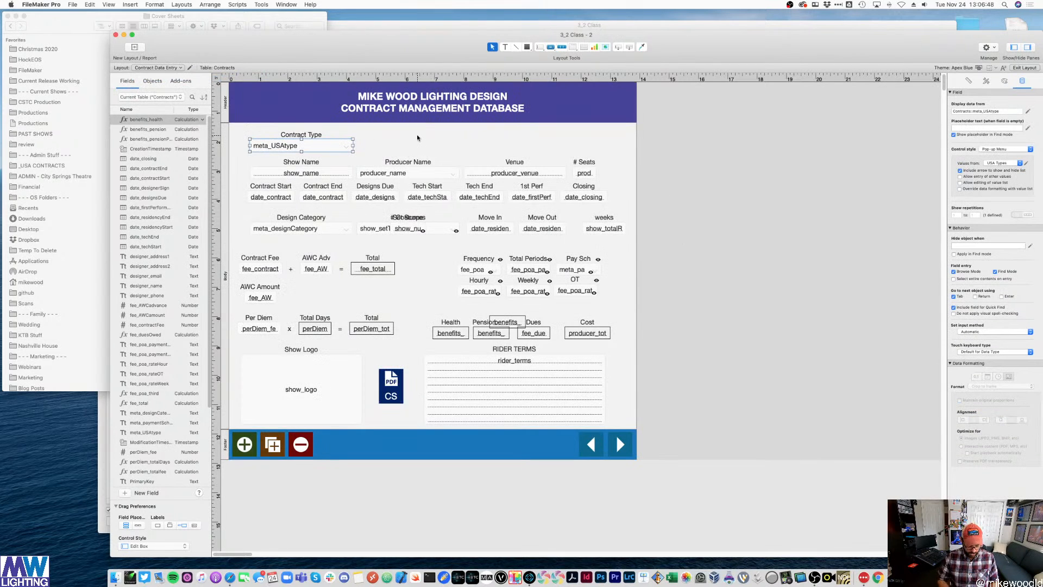
pyautogui.press('super+b')
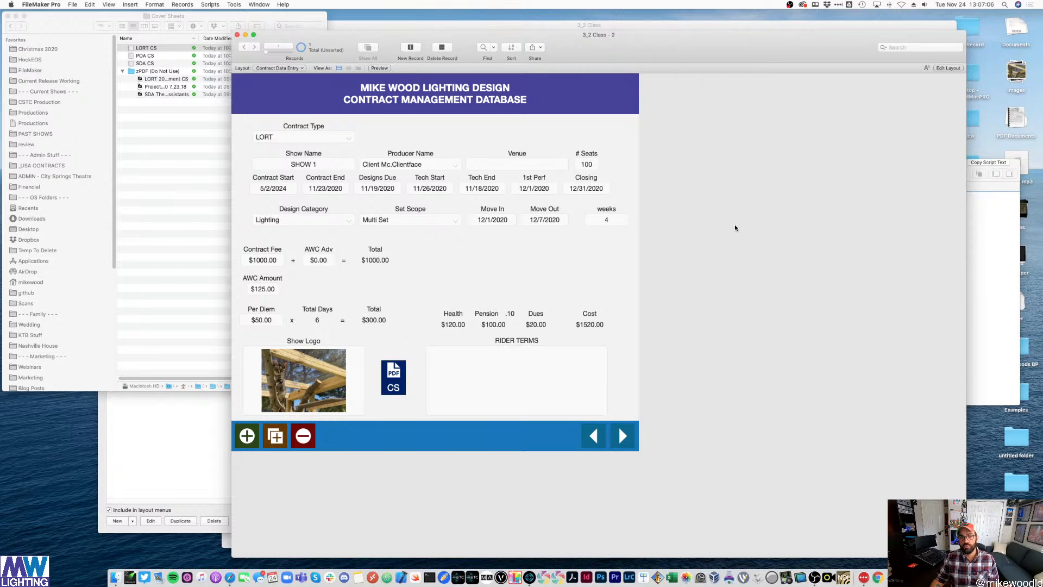
pyautogui.click(517, 405)
pyautogui.write('wlrihgowjgbklwjghlwhglweegh;welghwprhgbklerhjg;oe')
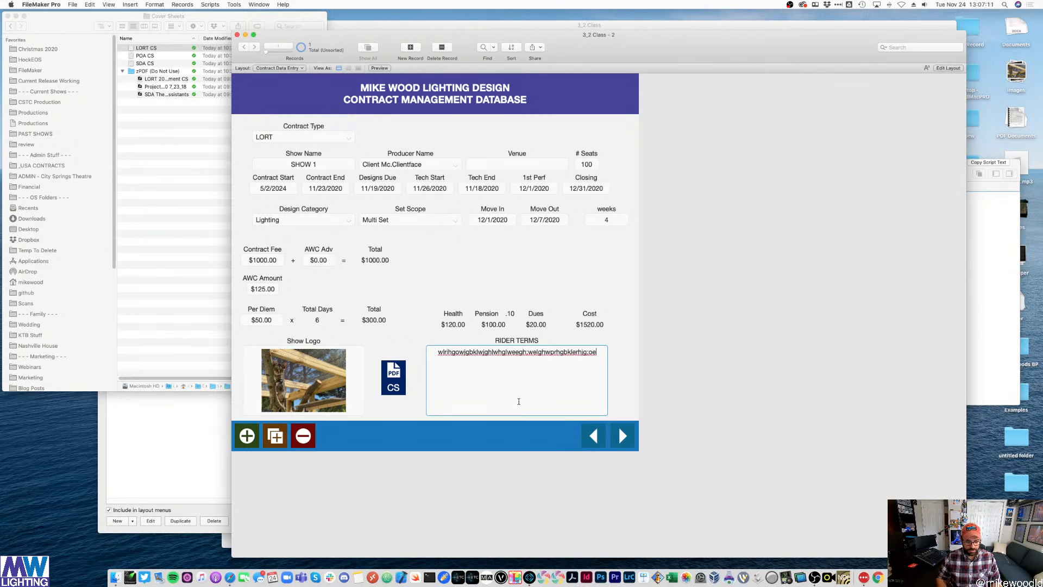
pyautogui.press('super+a')
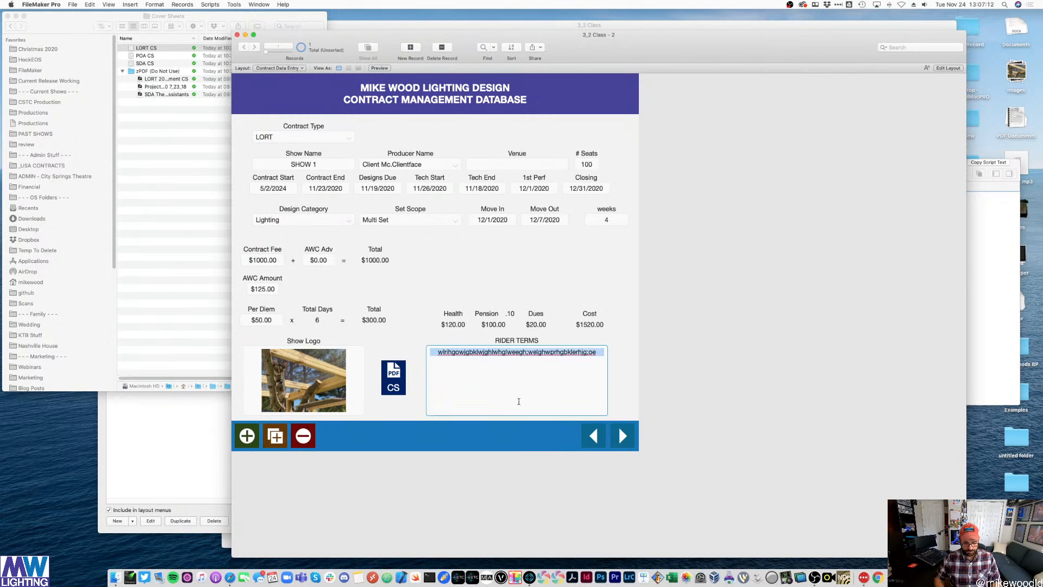
pyautogui.press('super+v')
pyautogui.press('super+v')
pyautogui.press('super+v')
pyautogui.press('super+v')
pyautogui.press('super+v')
pyautogui.press('super+v')
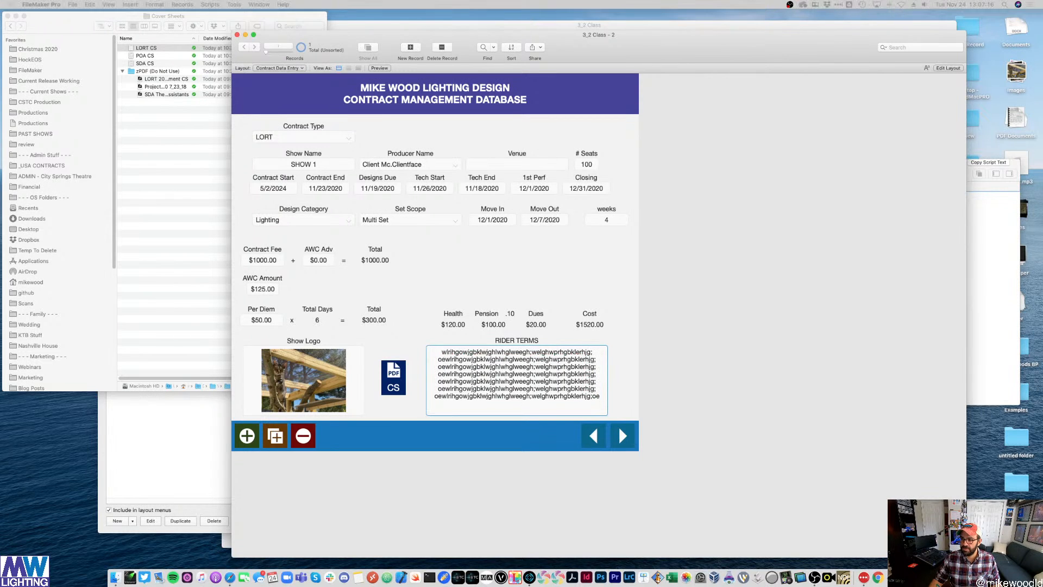
pyautogui.click(774, 162)
# - Create a new layout folder named Riders in Manage Layouts
pyautogui.press('super+shift+l')
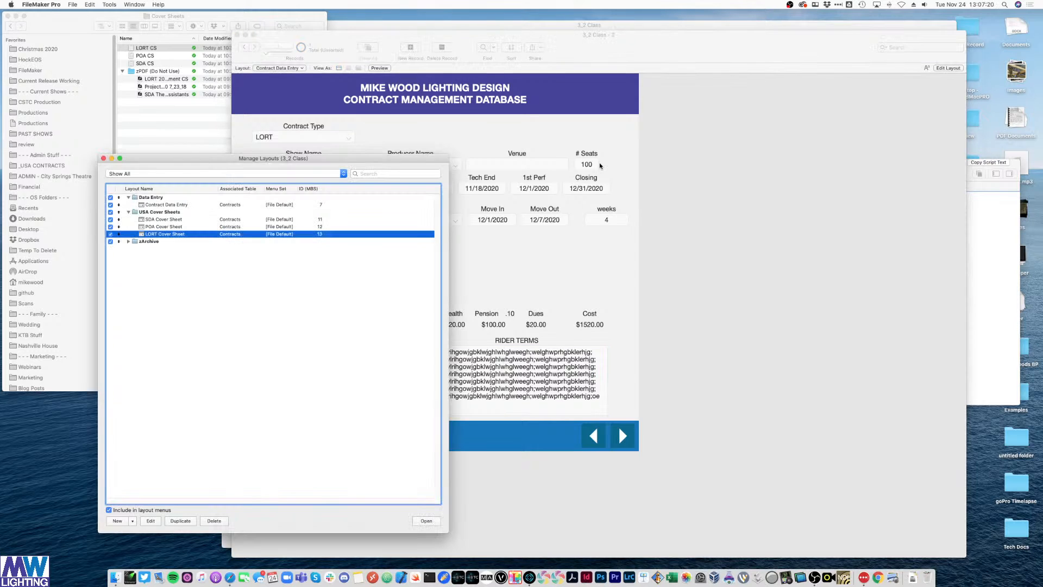
pyautogui.click(133, 520)
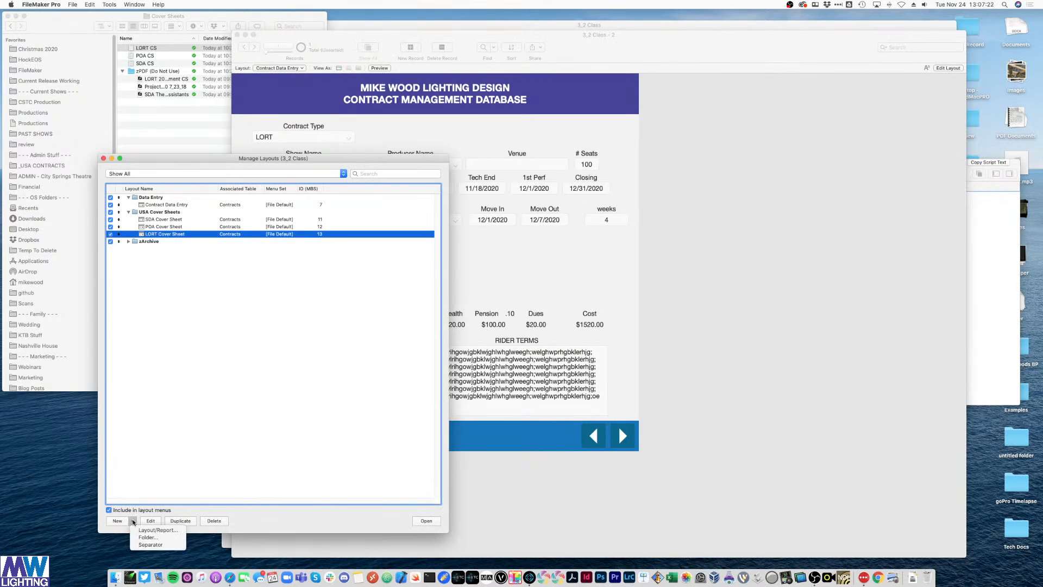
pyautogui.click(143, 537)
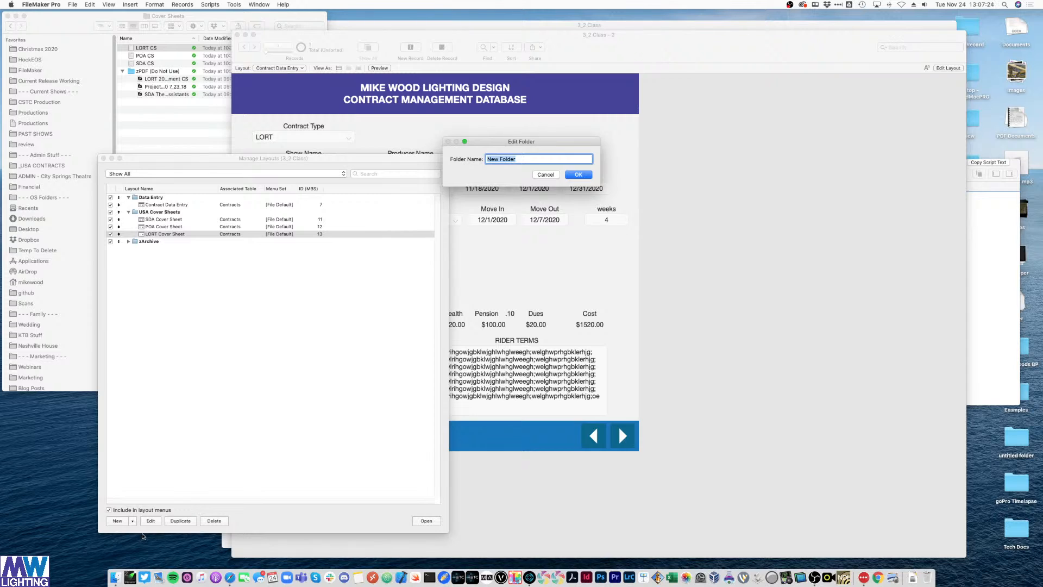
pyautogui.write('Riders')
pyautogui.press('Return')
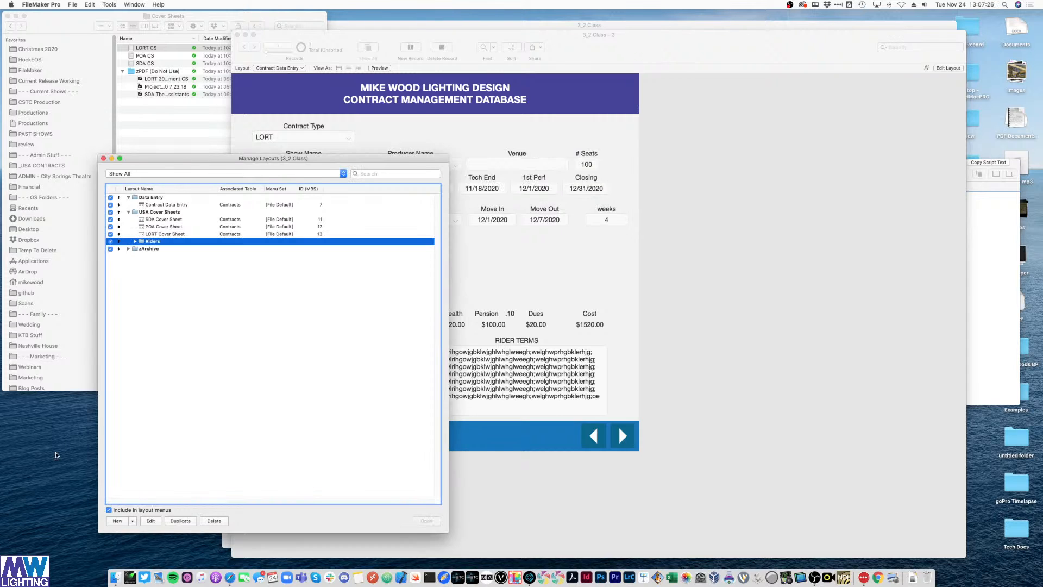
# - Start a new layout named SDA Rider inside the Riders folder
pyautogui.click(157, 257)
pyautogui.click(145, 243)
pyautogui.click(118, 520)
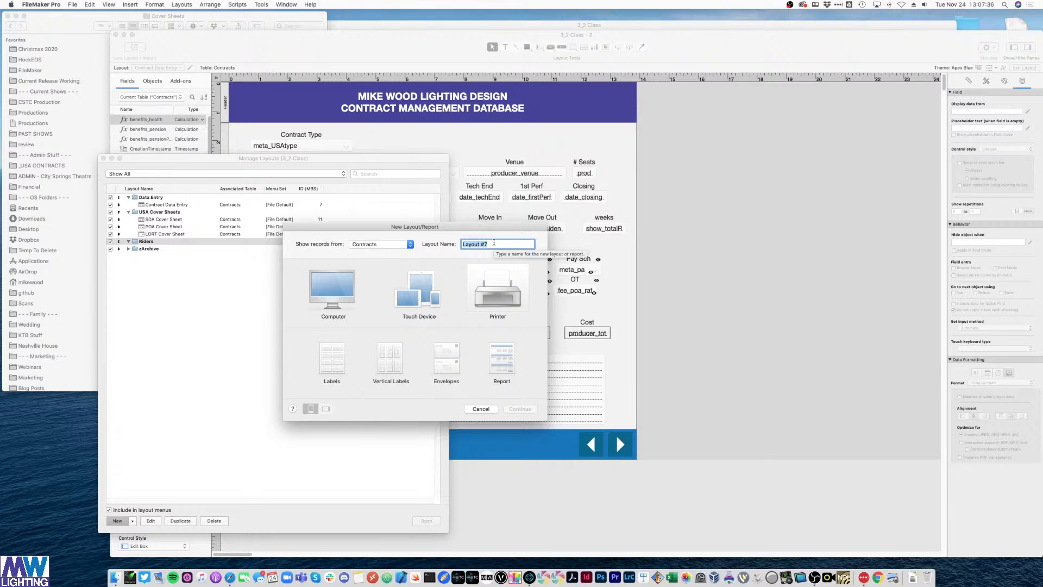
pyautogui.write('SDA Rider')
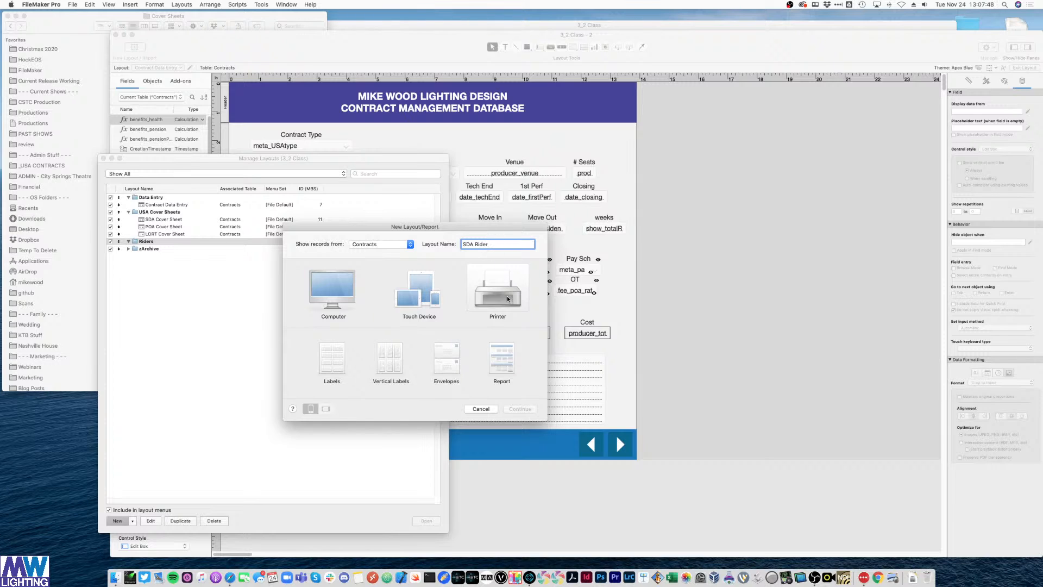
# - Finish the report wizard with no subtotals, grand totals, fields, sort order or header details
pyautogui.click(501, 356)
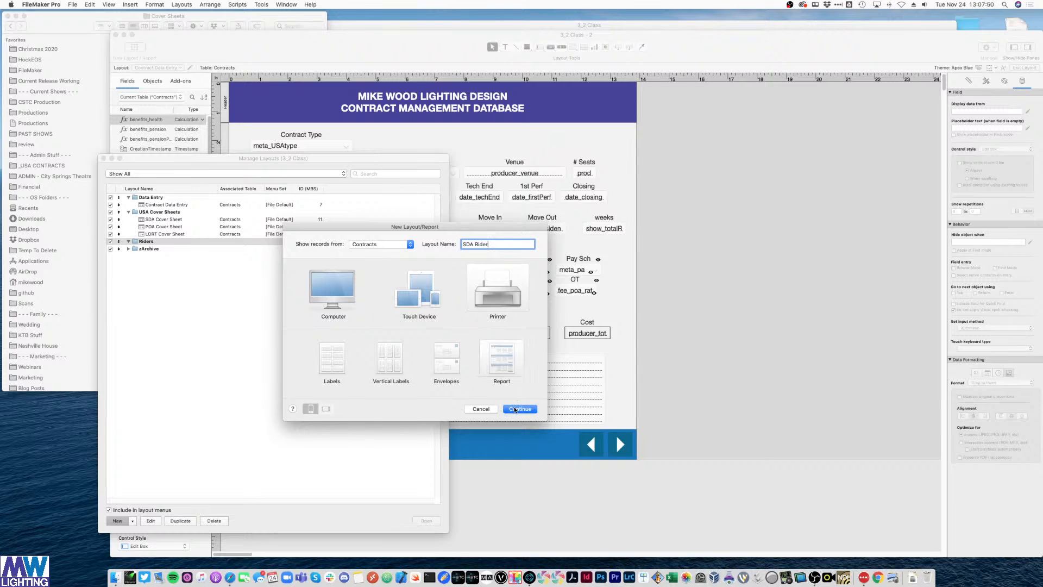
pyautogui.click(515, 409)
pyautogui.click(371, 249)
pyautogui.click(373, 256)
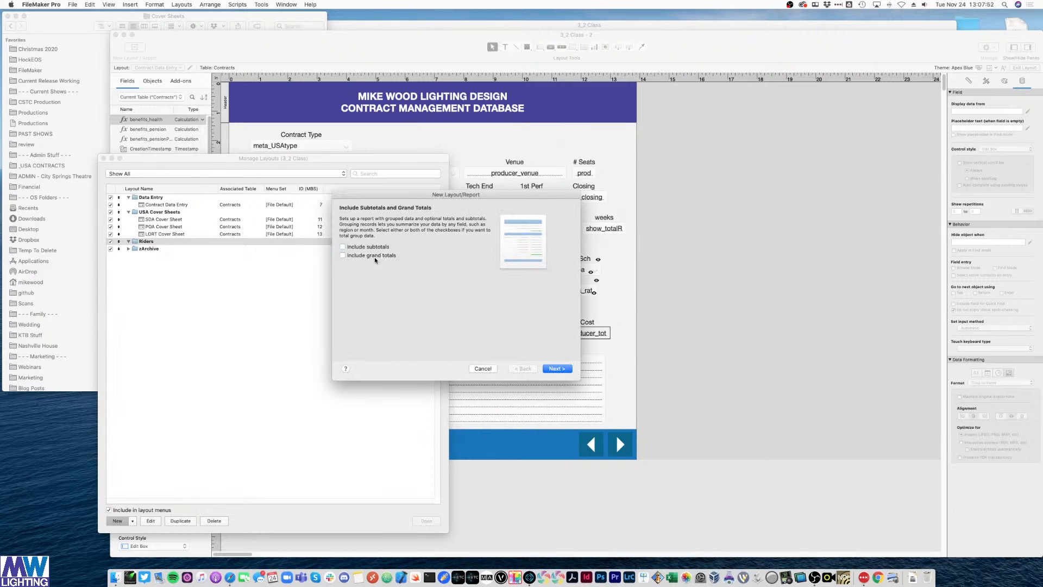
pyautogui.press('Return')
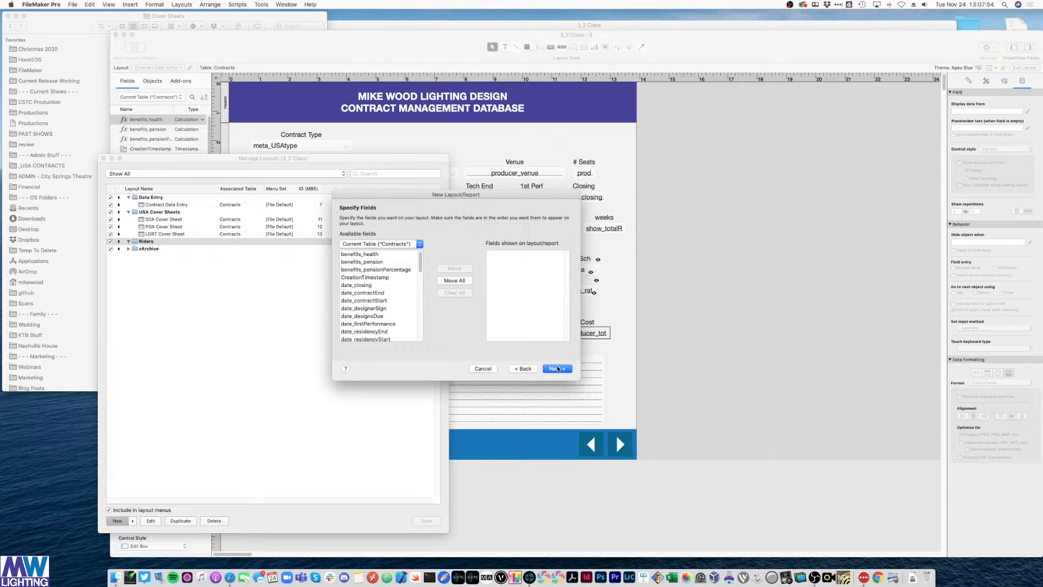
pyautogui.press('Return')
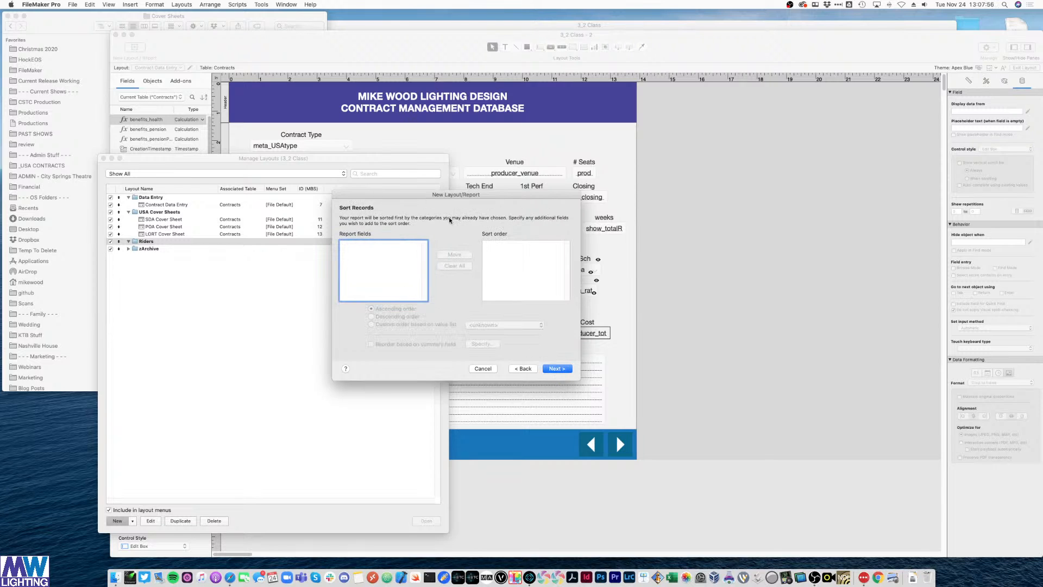
pyautogui.click(549, 370)
pyautogui.click(549, 370)
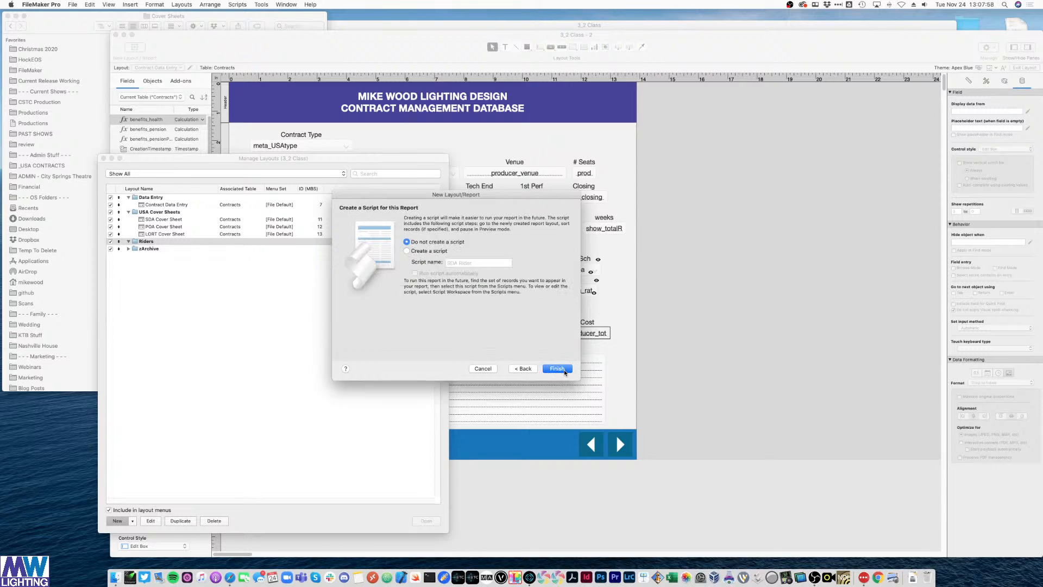
pyautogui.click(553, 368)
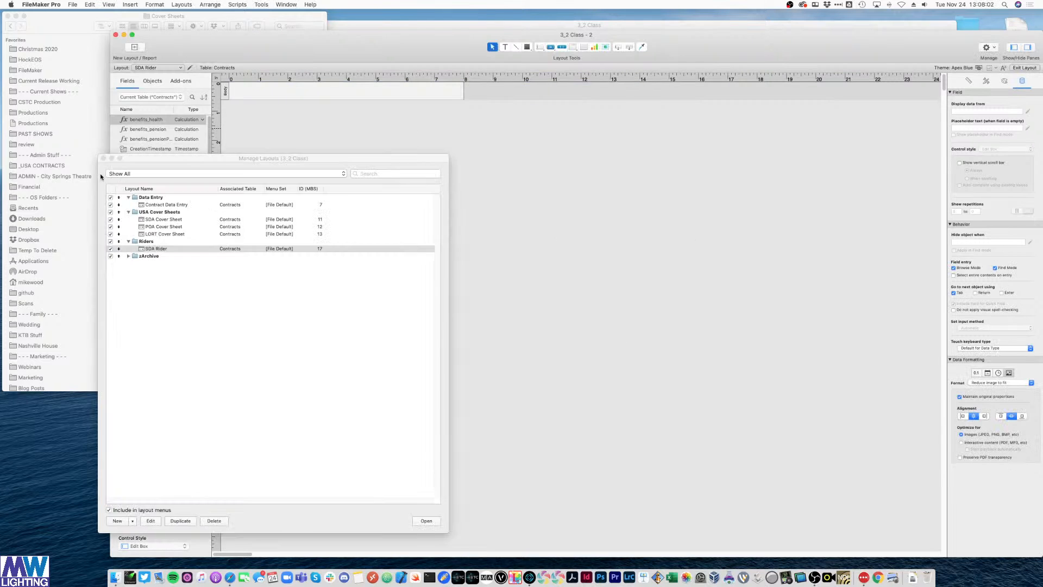
# - Add Header and Footer parts to the SDA Rider layout and shorten the header
pyautogui.rightClick(457, 178)
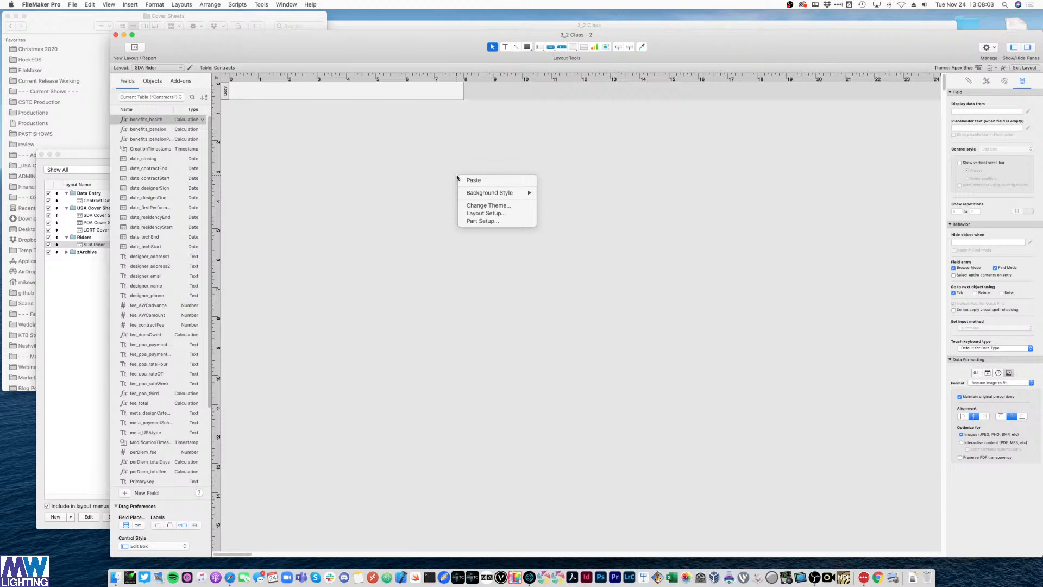
pyautogui.click(503, 220)
pyautogui.click(586, 144)
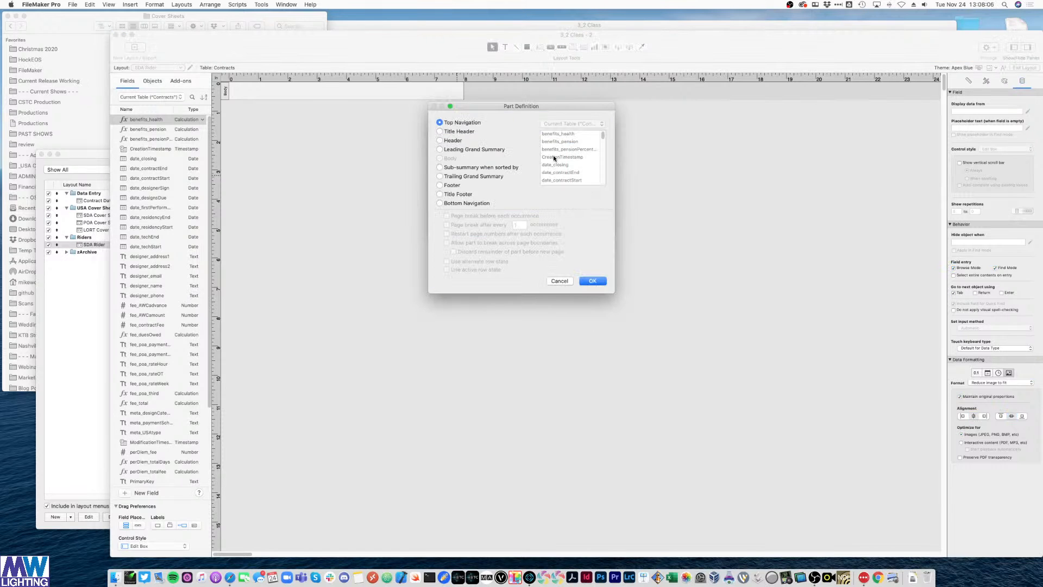
pyautogui.click(446, 140)
pyautogui.click(591, 280)
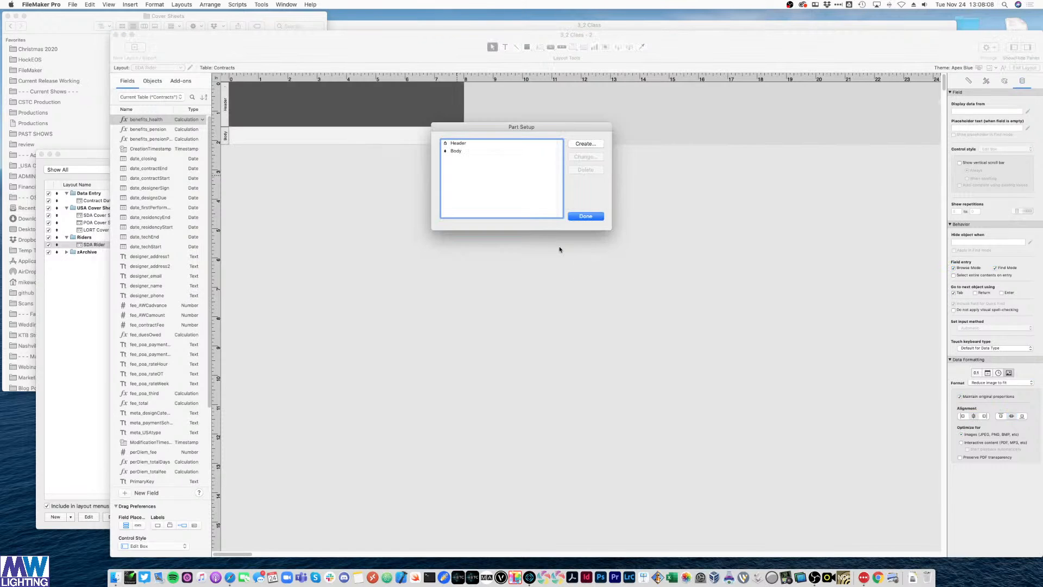
pyautogui.click(585, 144)
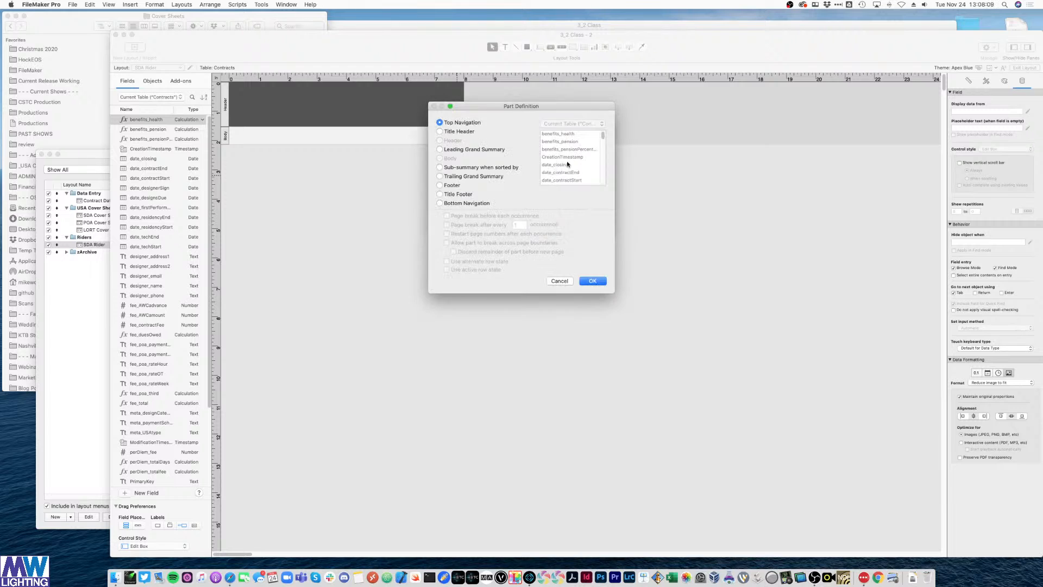
pyautogui.click(454, 185)
pyautogui.click(592, 282)
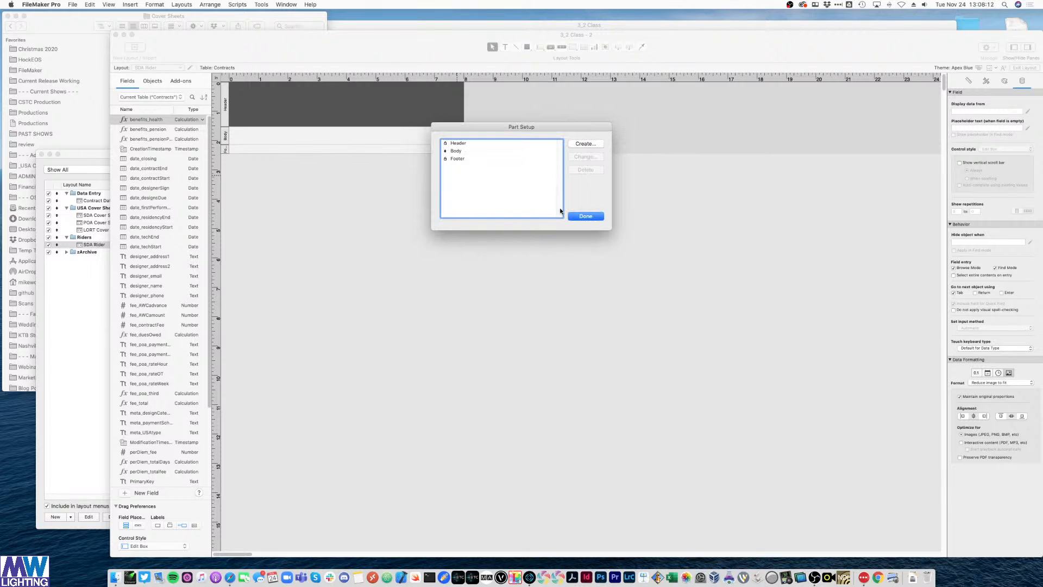
pyautogui.click(574, 215)
pyautogui.moveTo(363, 126); pyautogui.dragTo(365, 100)
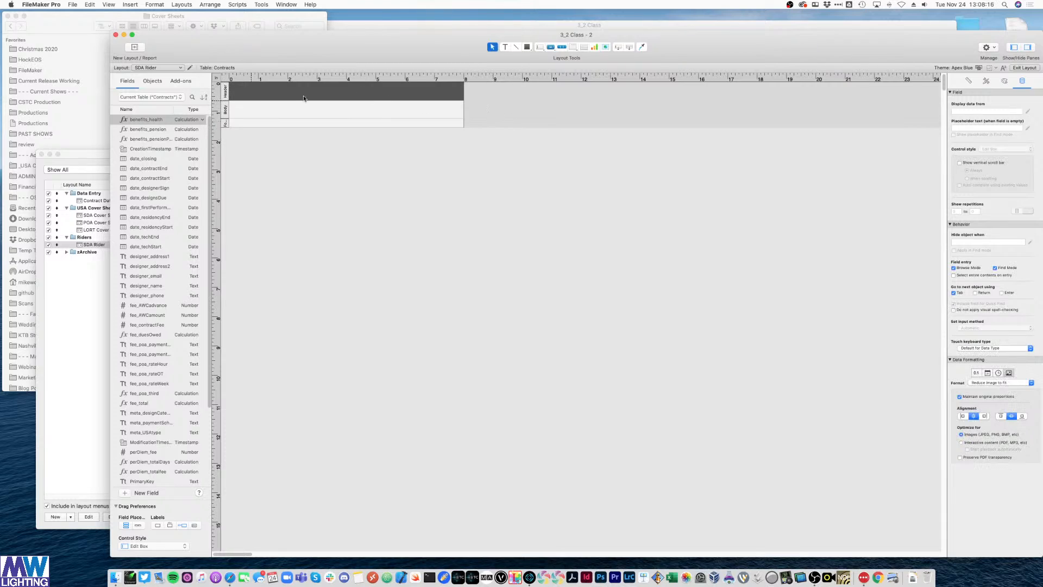
# - Copy the title banner from Contract Data Entry and make the SDA Rider header taller
pyautogui.hotkey('ctrl', 'Up')
pyautogui.click(820, 375)
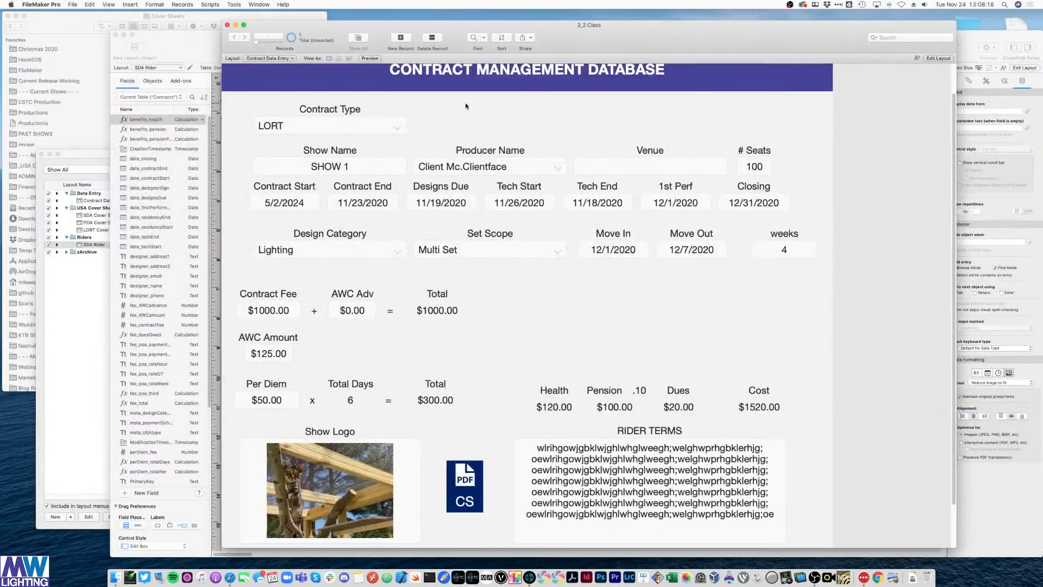
pyautogui.press('super+l')
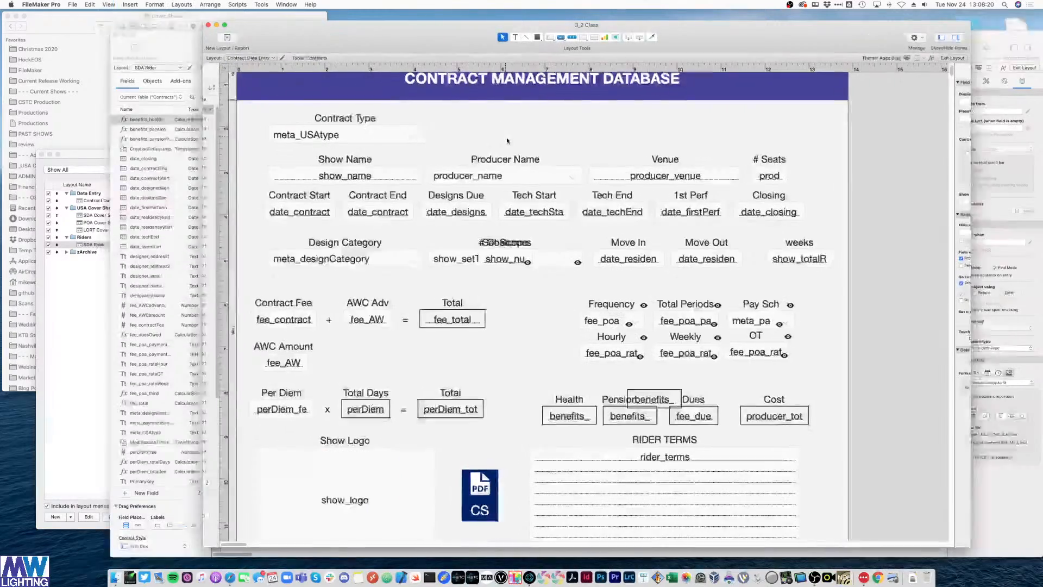
pyautogui.click(504, 106)
pyautogui.press('super+c')
pyautogui.hotkey('ctrl', 'Up')
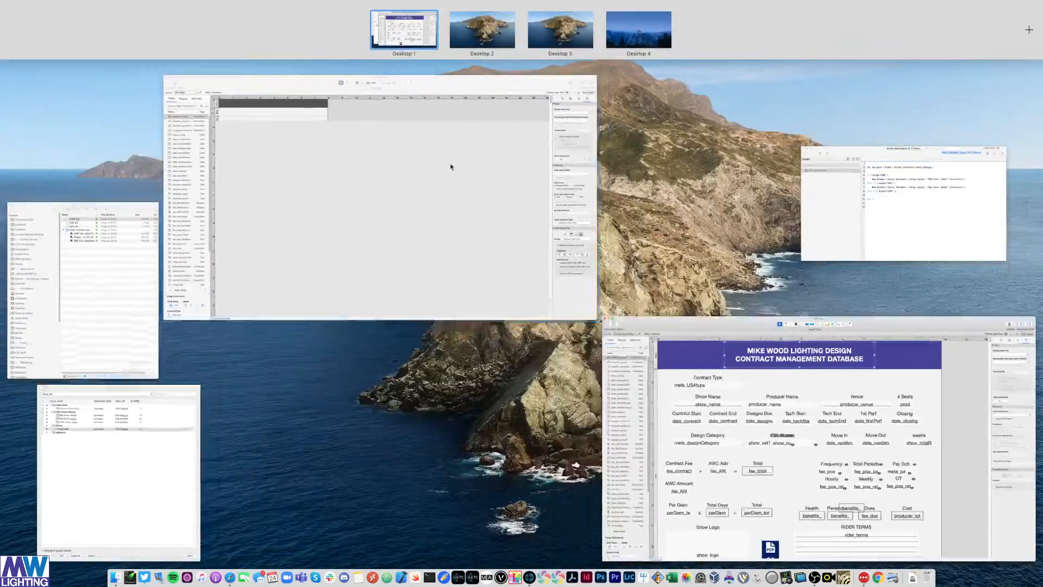
pyautogui.click(378, 201)
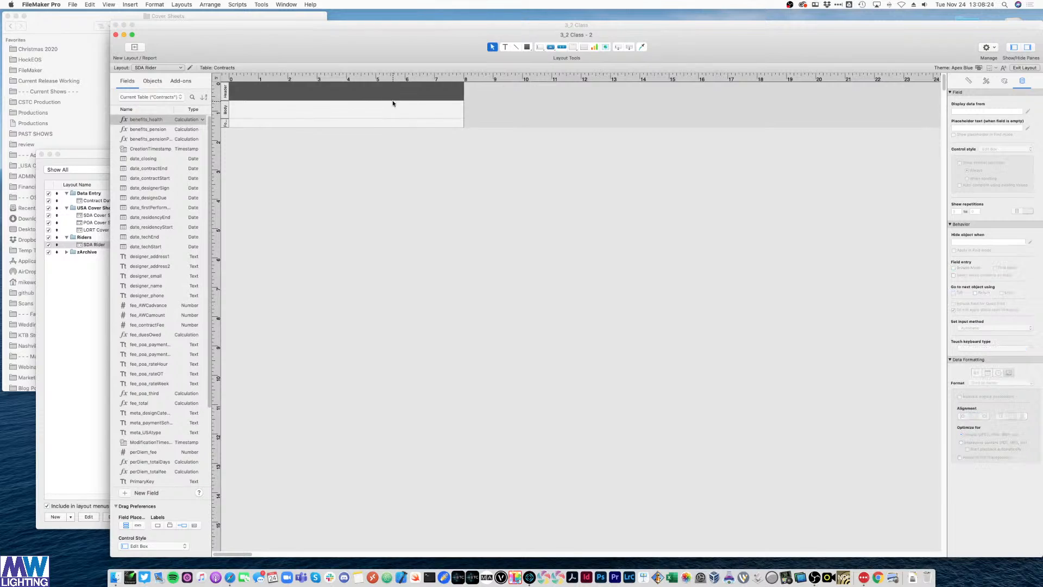
pyautogui.moveTo(393, 101); pyautogui.dragTo(363, 104)
# - Paste the banner into the header, retype it as RIDER TO USA AGREEMENT, and shrink it to one line
pyautogui.press('super+v')
pyautogui.doubleClick(363, 104)
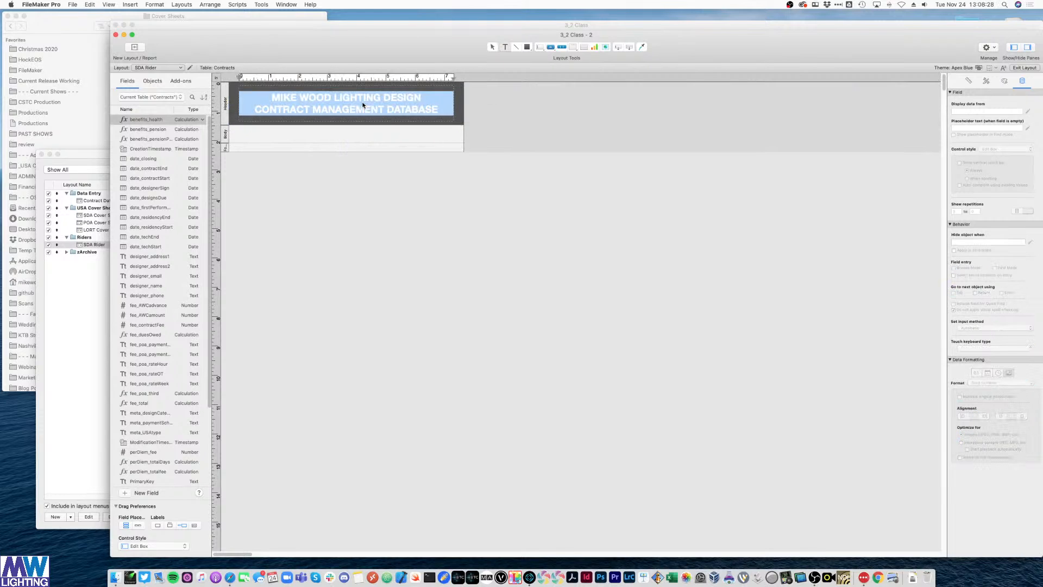
pyautogui.write('RIDER TO USA A')
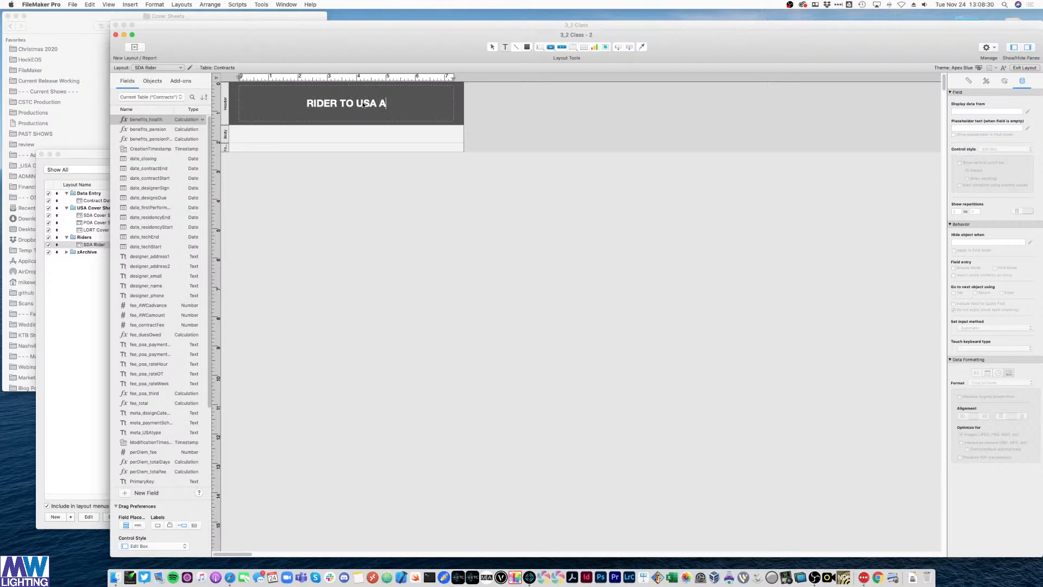
pyautogui.write('GREEMENT')
pyautogui.click(477, 120)
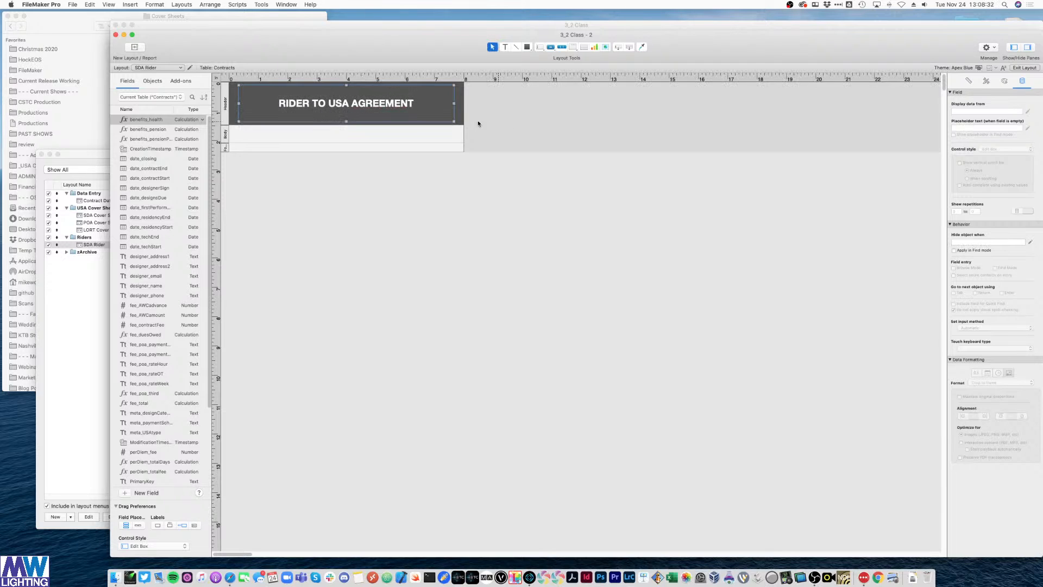
pyautogui.click(349, 120)
pyautogui.moveTo(349, 120); pyautogui.dragTo(335, 241)
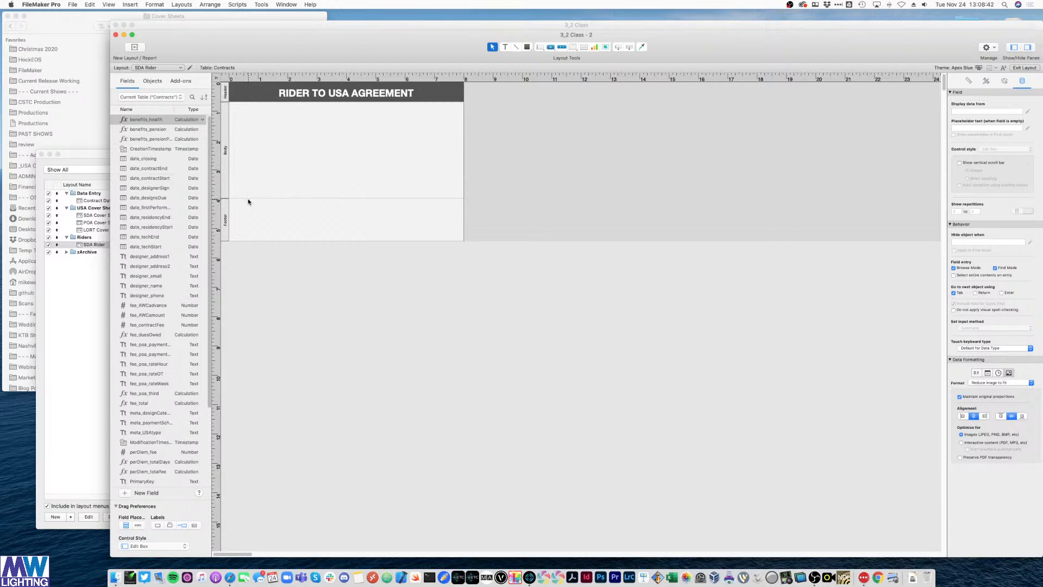
# - Place the rider_terms field on the body and make it several lines taller
pyautogui.scroll(-5, 144, 367)
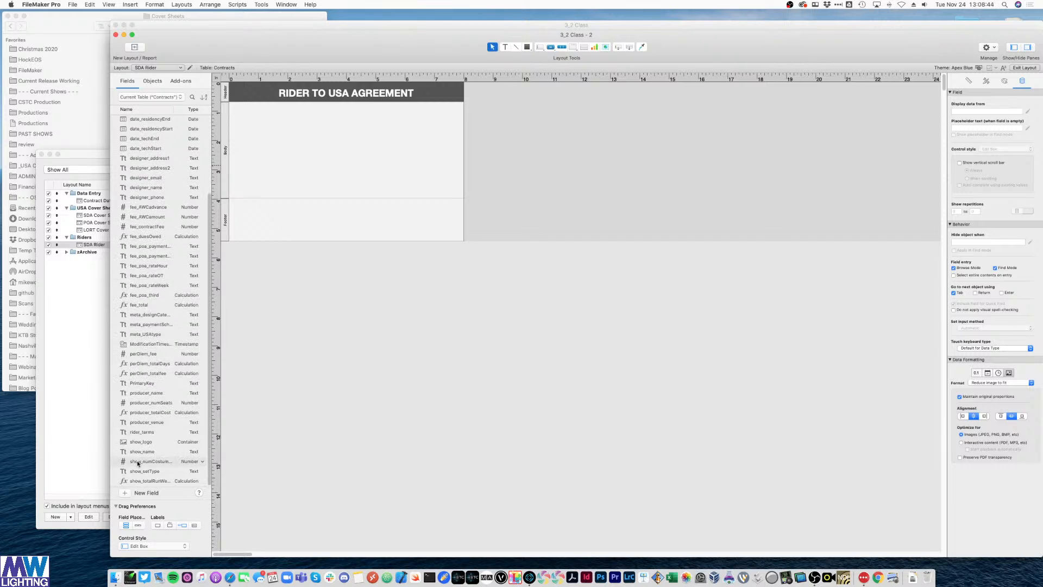
pyautogui.moveTo(143, 432); pyautogui.dragTo(322, 161)
pyautogui.click(416, 177)
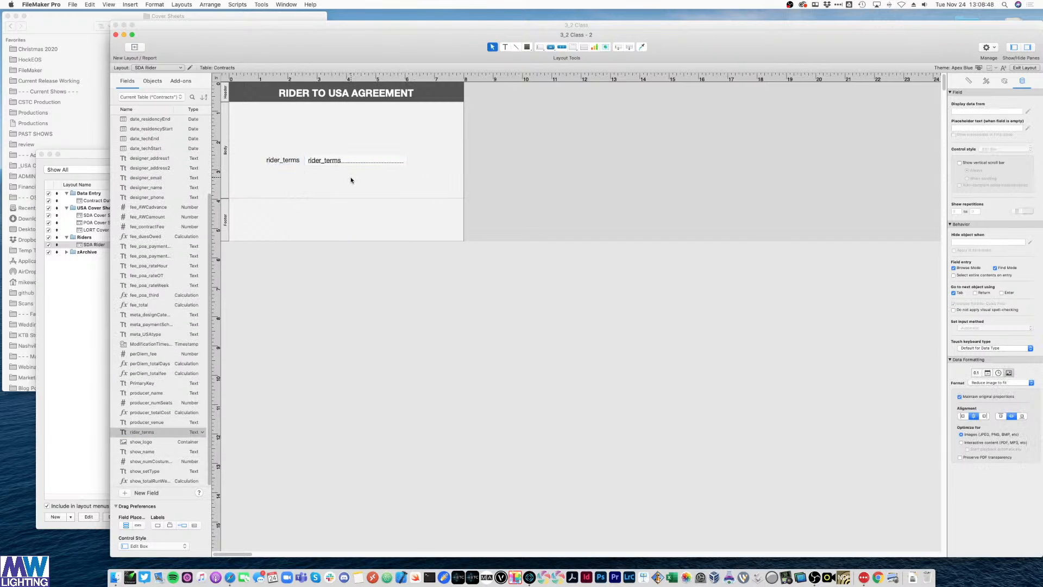
pyautogui.press('super+b')
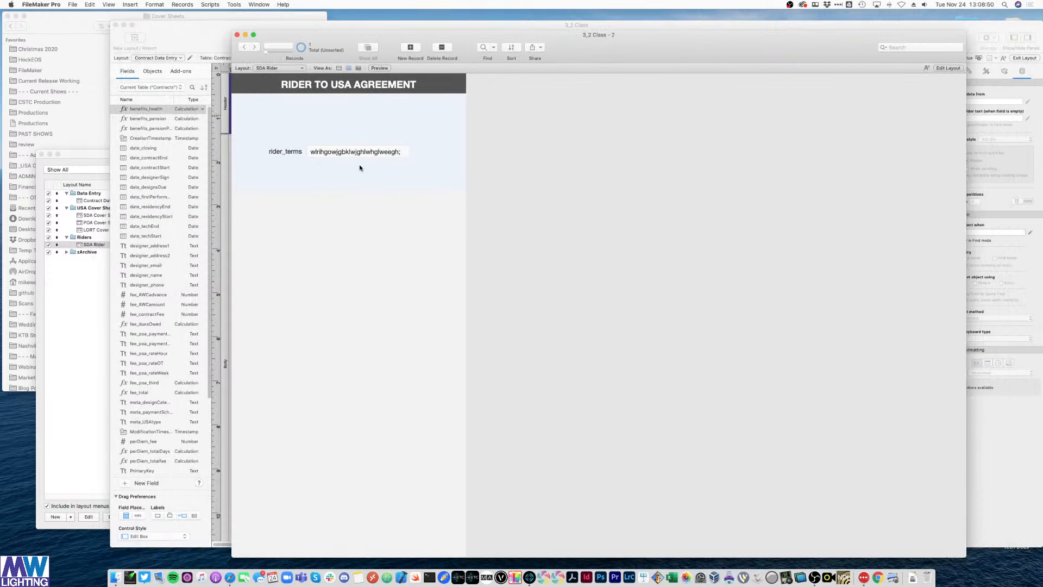
pyautogui.press('super+l')
pyautogui.click(359, 163)
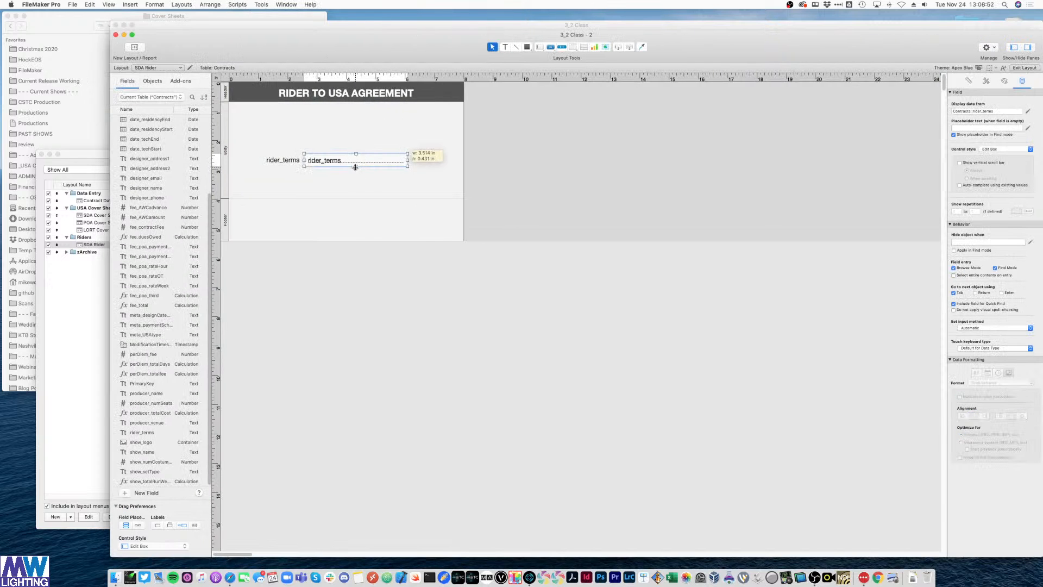
pyautogui.moveTo(355, 167); pyautogui.dragTo(356, 194)
# - Move the rider_terms label so it sits centred above the field
pyautogui.click(72, 4)
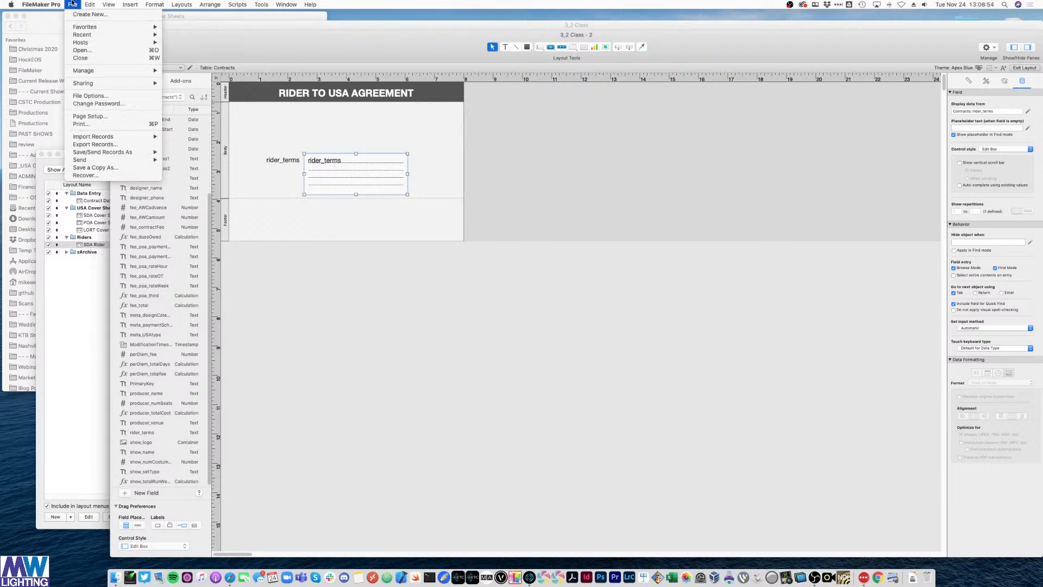
pyautogui.moveTo(102, 39)
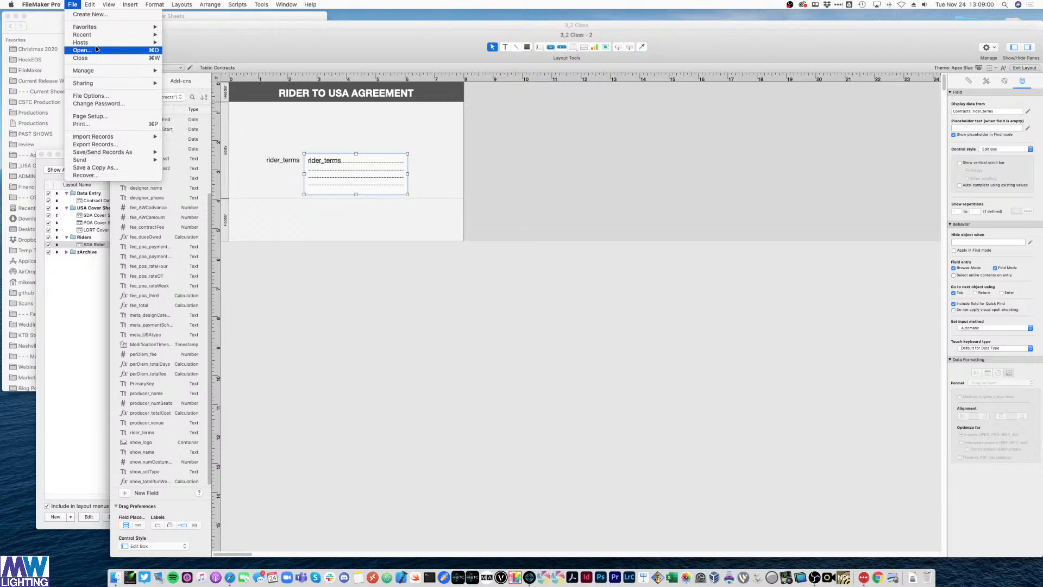
pyautogui.click(635, 171)
pyautogui.click(635, 171)
pyautogui.click(283, 160)
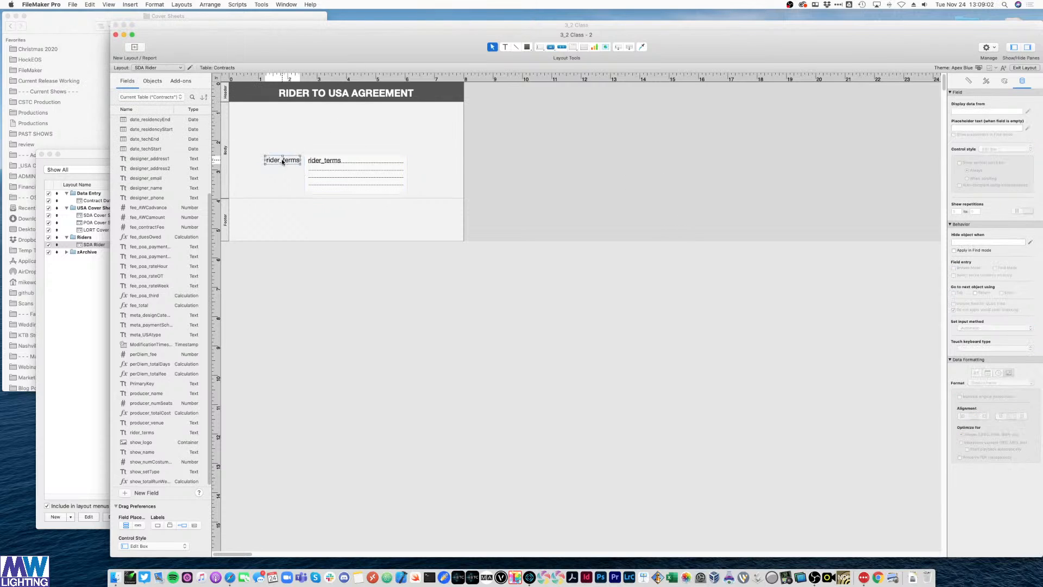
pyautogui.moveTo(282, 160); pyautogui.dragTo(416, 171)
pyautogui.keyDown('shift'); pyautogui.click(362, 168); pyautogui.keyUp('shift')
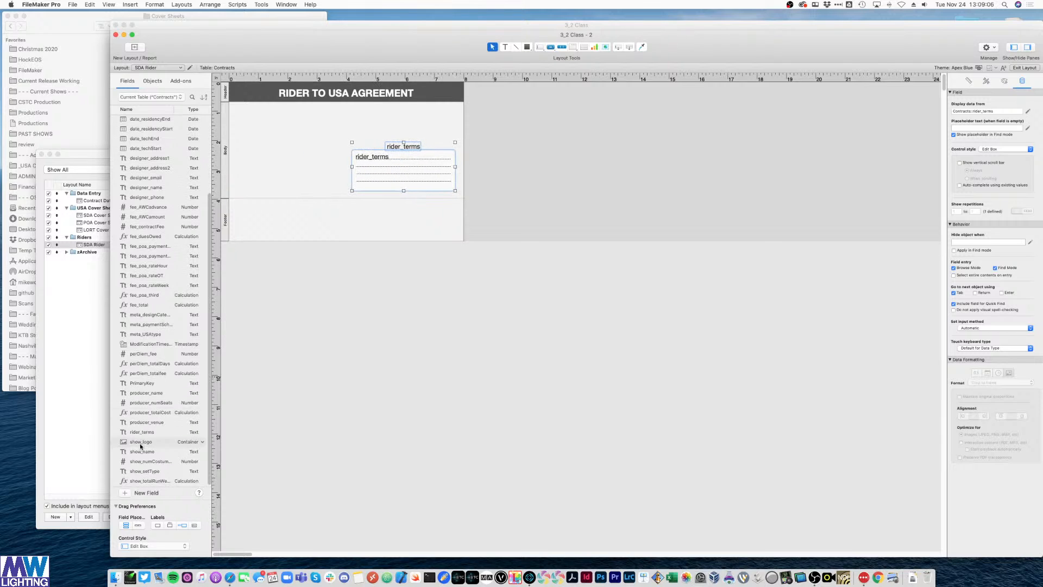
# - Add a small show_logo field at the body's top left without its label
pyautogui.moveTo(140, 446); pyautogui.dragTo(251, 128)
pyautogui.click(270, 125)
pyautogui.press('Delete')
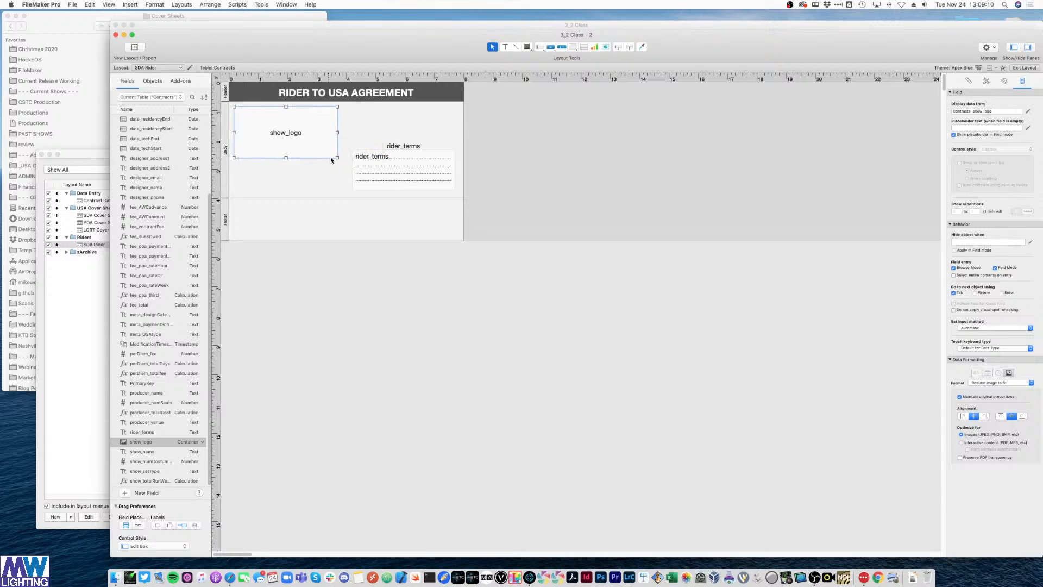
pyautogui.moveTo(338, 158); pyautogui.dragTo(297, 148)
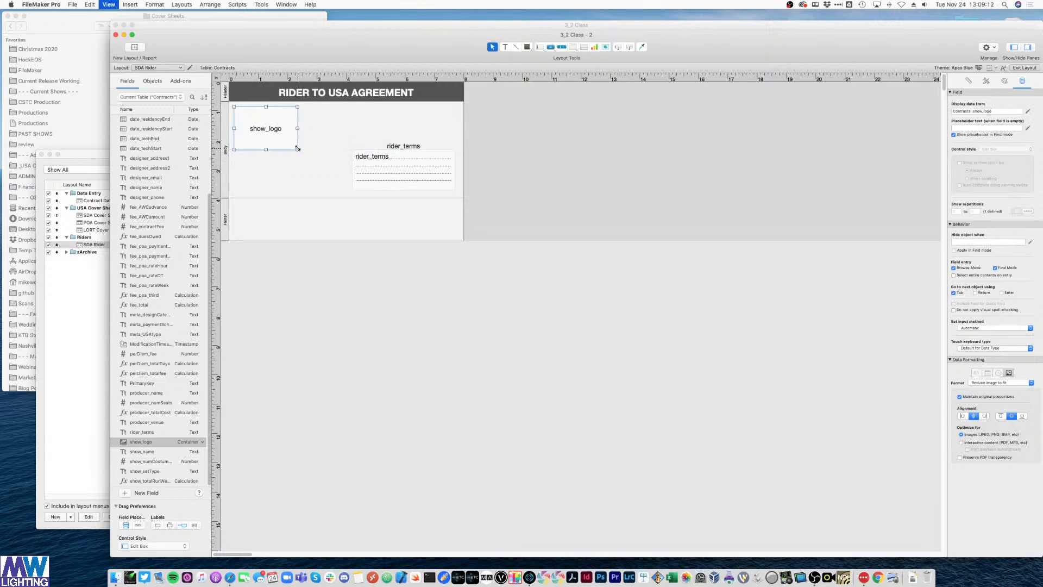
pyautogui.press('super+b')
pyautogui.press('super+l')
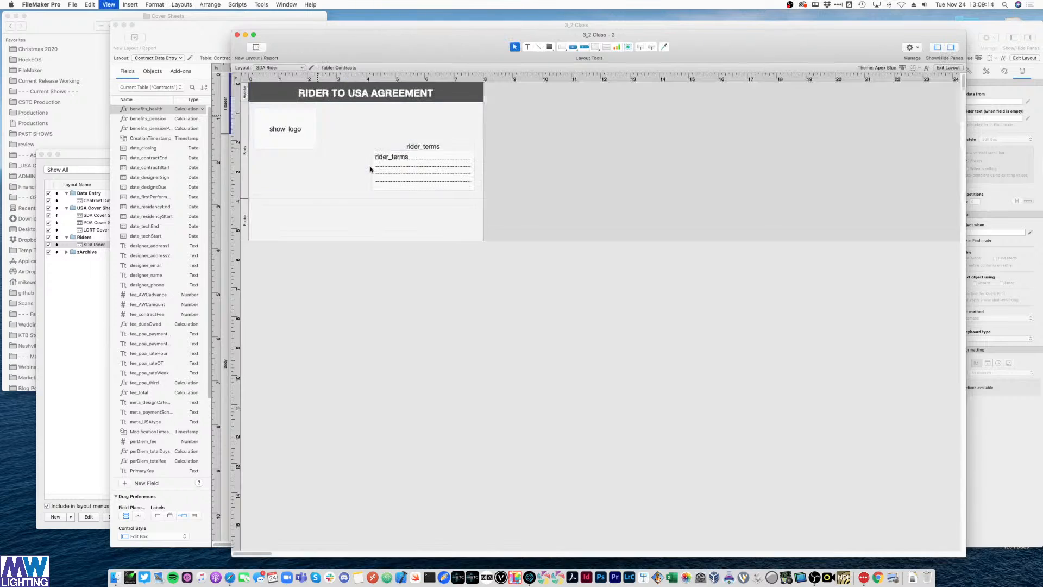
# - Make the body taller and move rider_terms with its label down to the left edge
pyautogui.moveTo(309, 204); pyautogui.dragTo(322, 236)
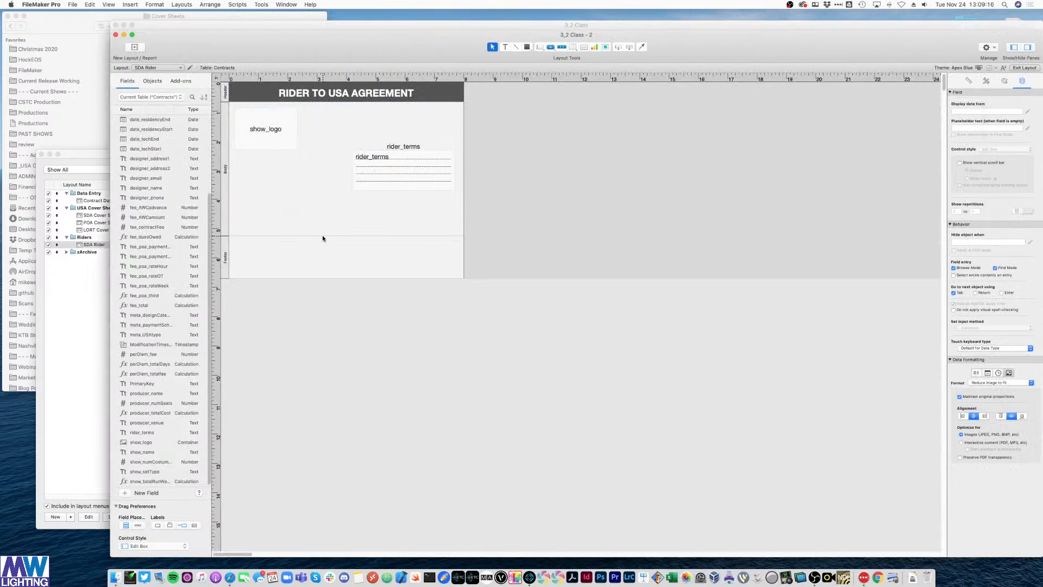
pyautogui.moveTo(418, 172); pyautogui.dragTo(293, 203)
pyautogui.click(317, 204)
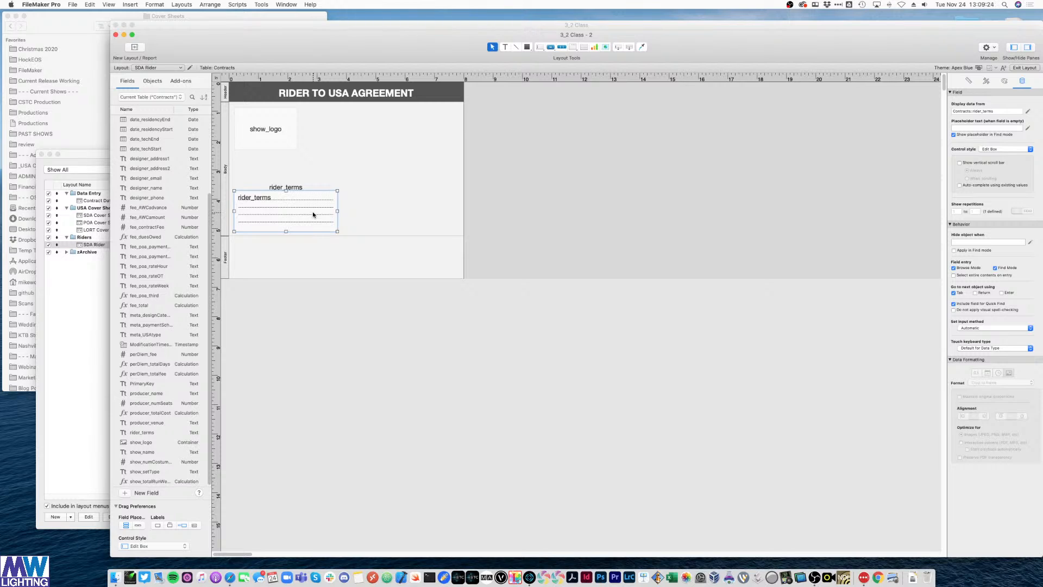
pyautogui.click(350, 158)
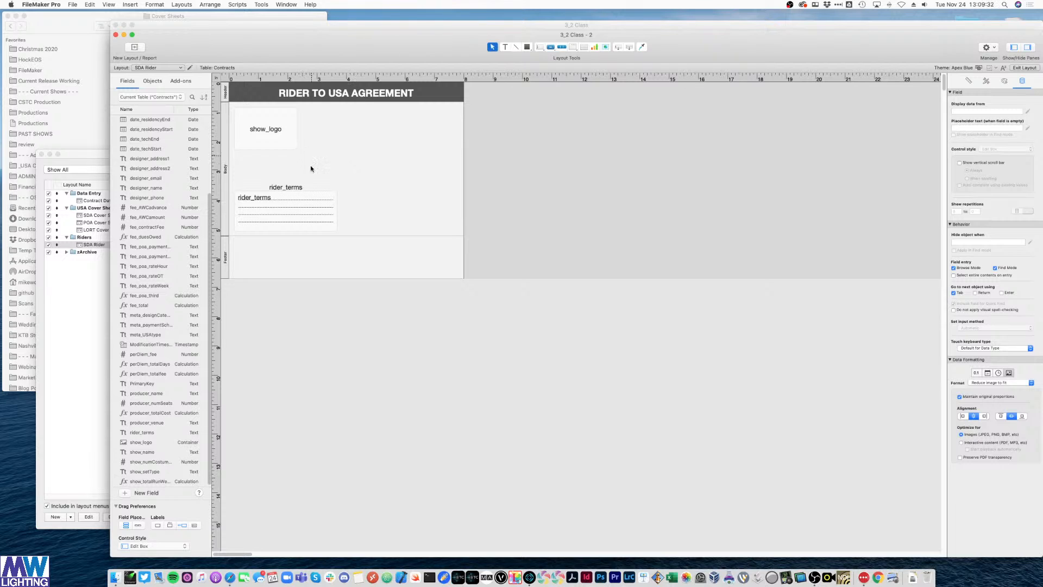
# - Rewrite the label as the rider sentence ending <<Contracts::producer_name>> for <<Contracts::show_name>>
pyautogui.moveTo(294, 187); pyautogui.dragTo(429, 182)
pyautogui.doubleClick(396, 144)
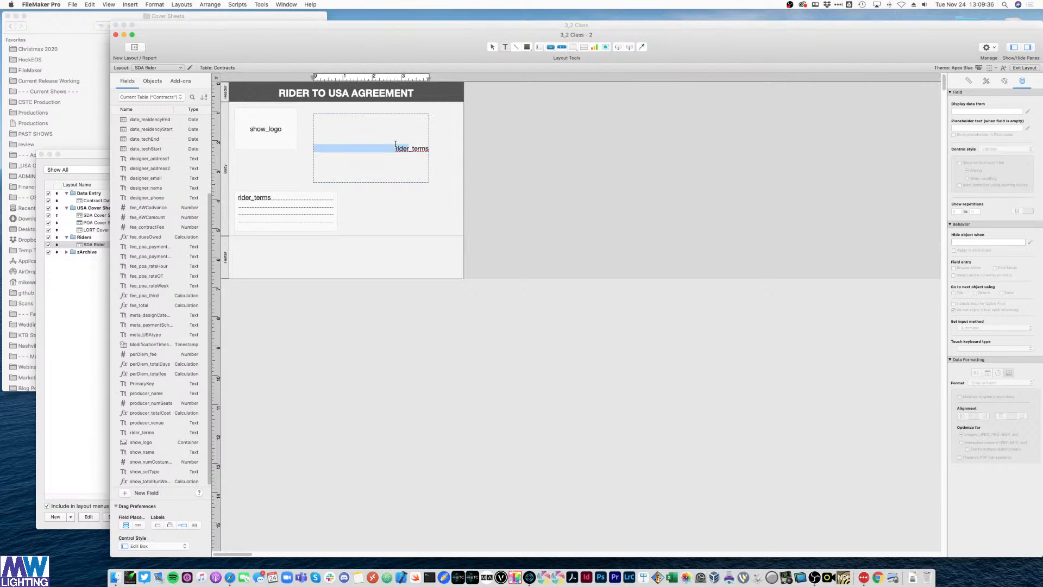
pyautogui.write('This is a')
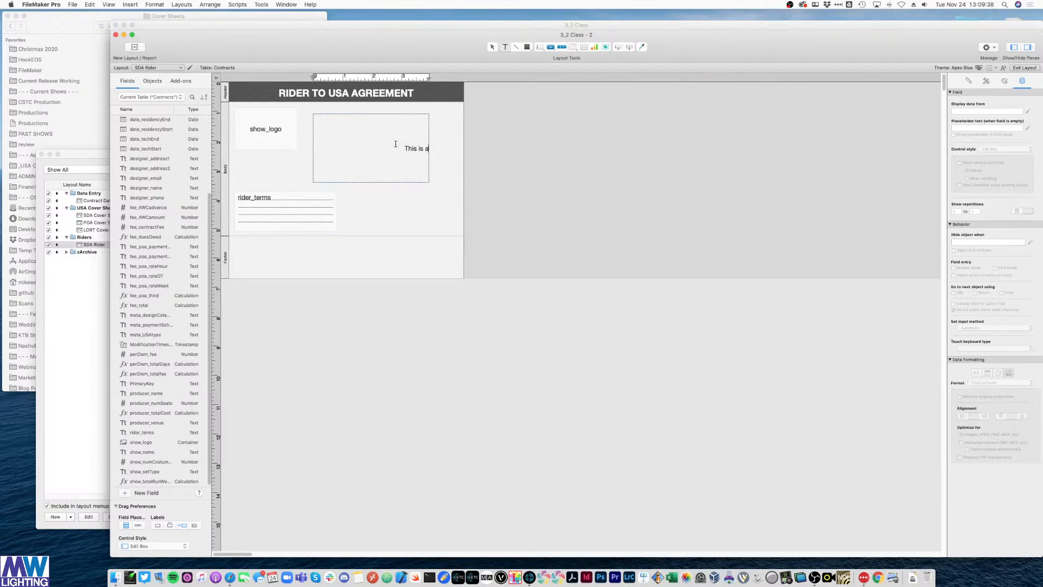
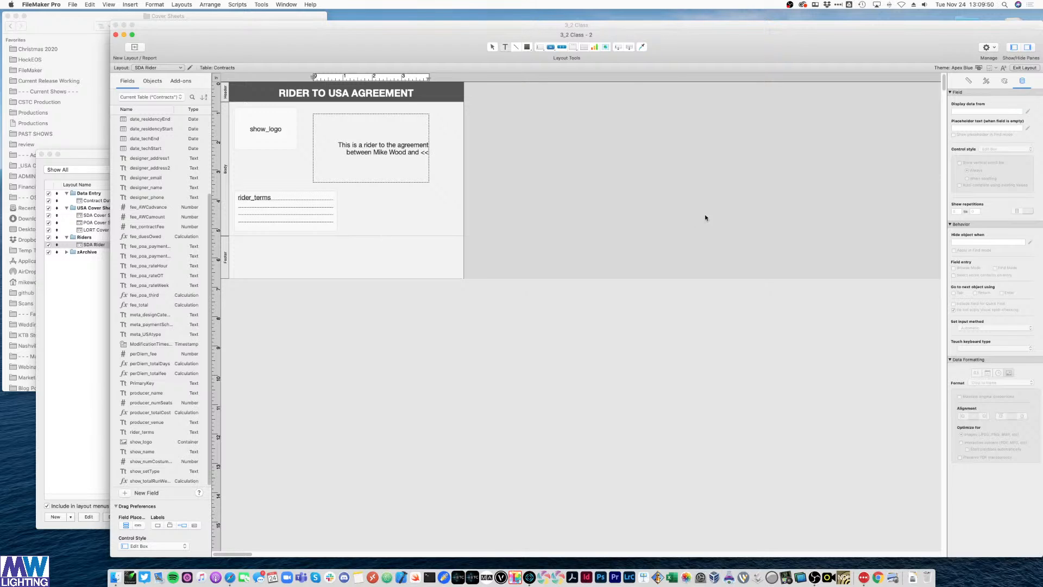
pyautogui.write('Contracts::Producer')
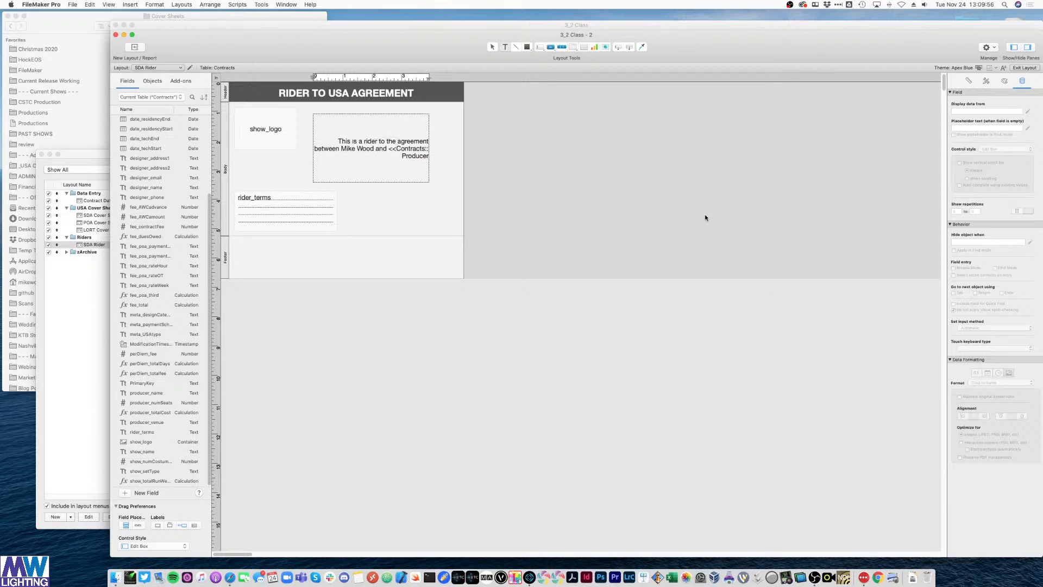
pyautogui.press('BackSpace')
pyautogui.press('BackSpace')
pyautogui.press('BackSpace')
pyautogui.press('BackSpace')
pyautogui.press('BackSpace')
pyautogui.press('BackSpace')
pyautogui.press('BackSpace')
pyautogui.write('producer')
pyautogui.write('_name>>')
pyautogui.write(' for')
pyautogui.write(' >>contracts')
pyautogui.press('BackSpace')
pyautogui.press('BackSpace')
pyautogui.press('BackSpace')
pyautogui.press('BackSpace')
pyautogui.press('BackSpace')
pyautogui.press('BackSpace')
pyautogui.press('BackSpace')
pyautogui.press('BackSpace')
pyautogui.press('BackSpace')
pyautogui.press('BackSpace')
pyautogui.press('BackSpace')
pyautogui.press('BackSpace')
pyautogui.write('<<Contracts::')
pyautogui.write('show')
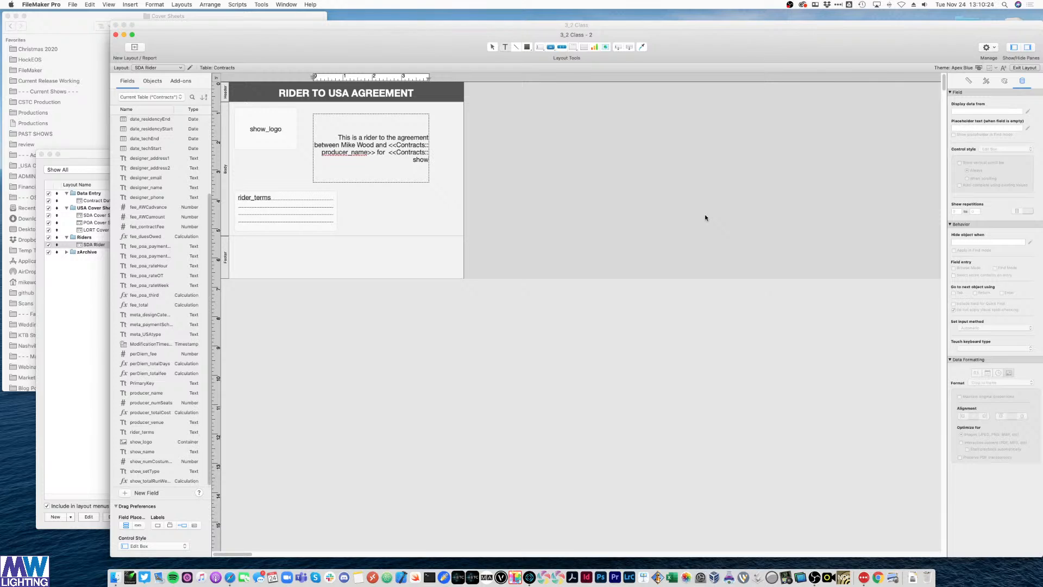
pyautogui.write('_name>>.')
# - Preview the rider sentence, then widen its text box on both sides
pyautogui.press('super+b')
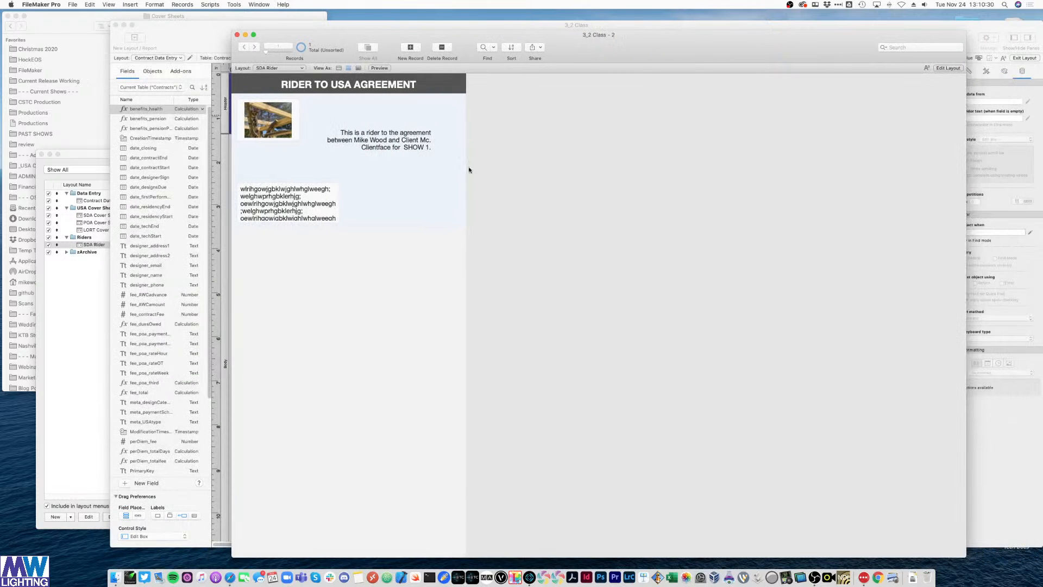
pyautogui.press('super+l')
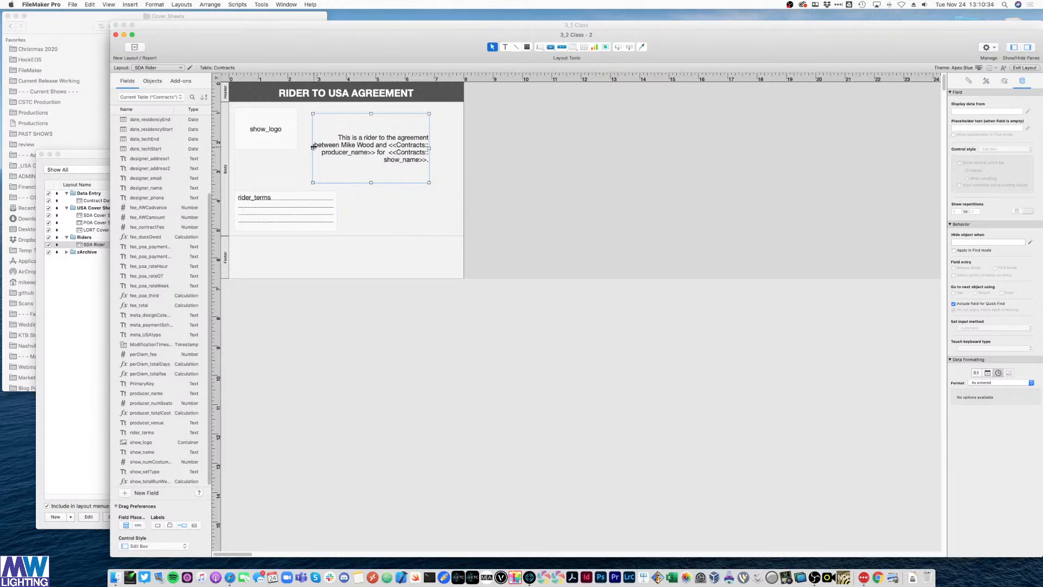
pyautogui.moveTo(313, 148); pyautogui.dragTo(284, 148)
pyautogui.moveTo(428, 148); pyautogui.dragTo(452, 147)
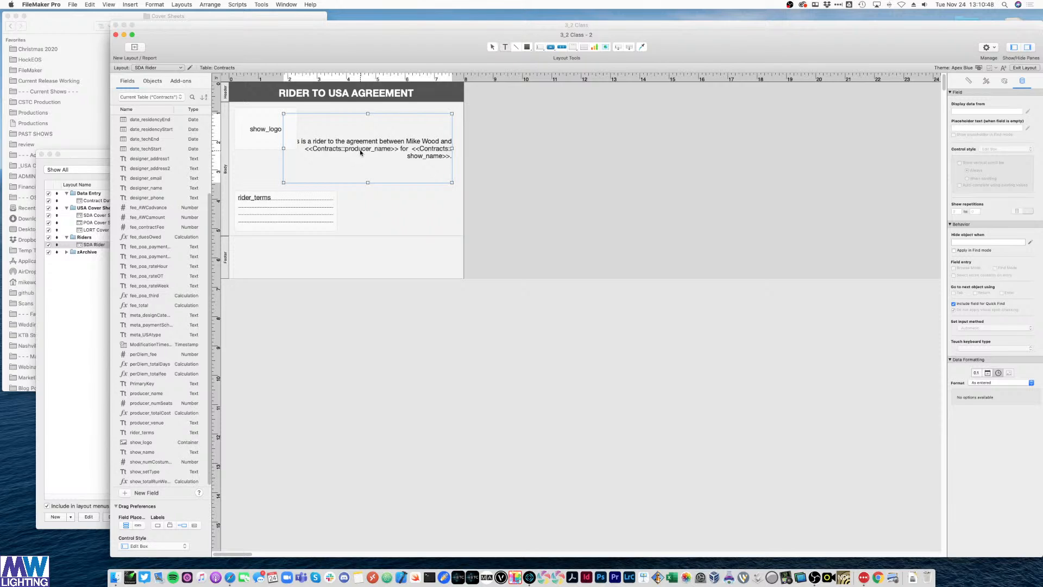
pyautogui.doubleClick(361, 152)
pyautogui.moveTo(304, 149); pyautogui.dragTo(399, 150)
pyautogui.click(547, 162)
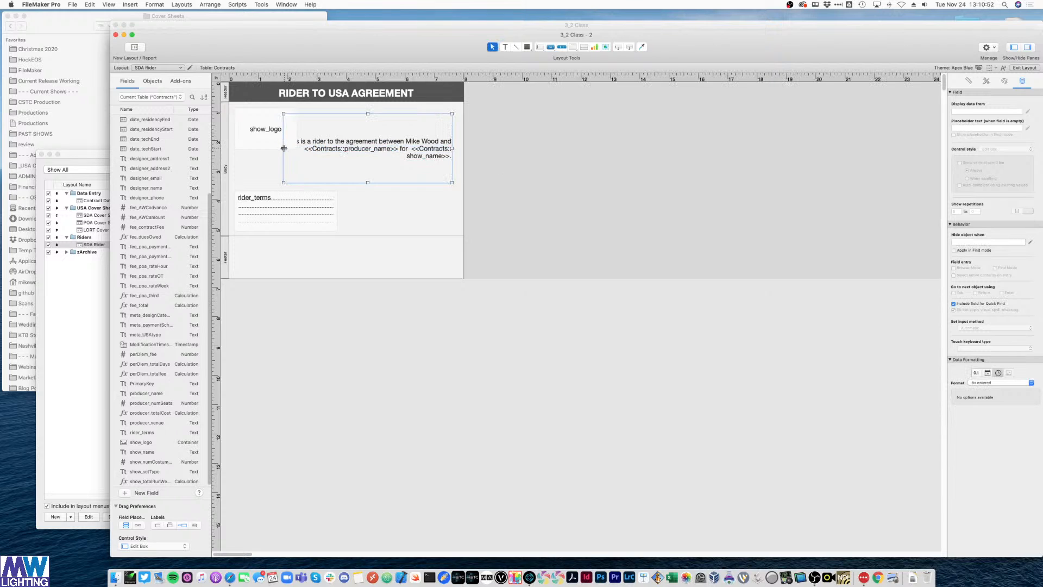
# - Narrow and shift the sentence box left so it wraps to two lines, then view it with data
pyautogui.moveTo(284, 147); pyautogui.dragTo(341, 138)
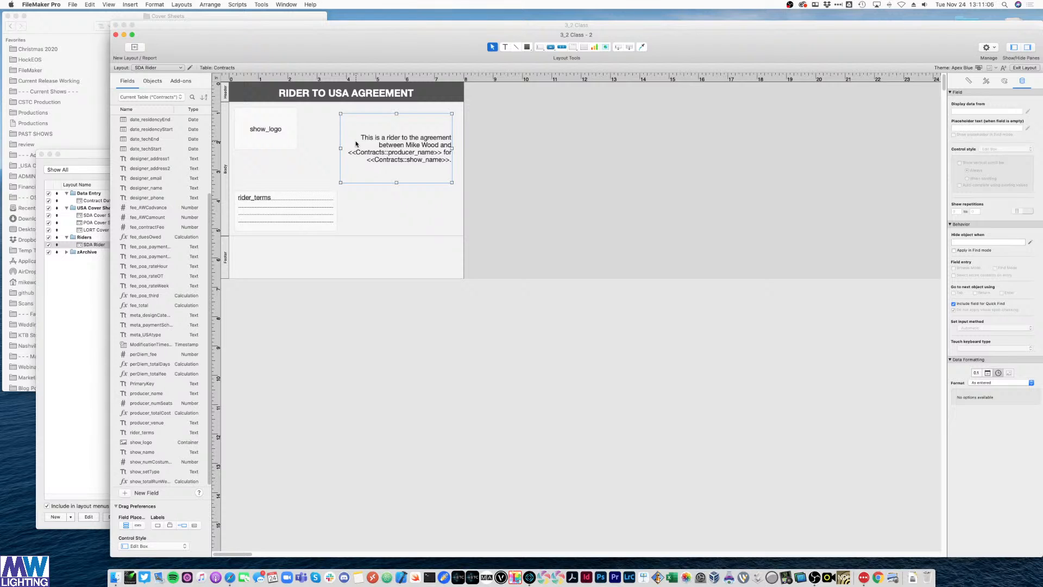
pyautogui.moveTo(453, 151)
pyautogui.mouseDown()
pyautogui.moveTo(411, 148)
pyautogui.moveTo(454, 148)
pyautogui.mouseUp()
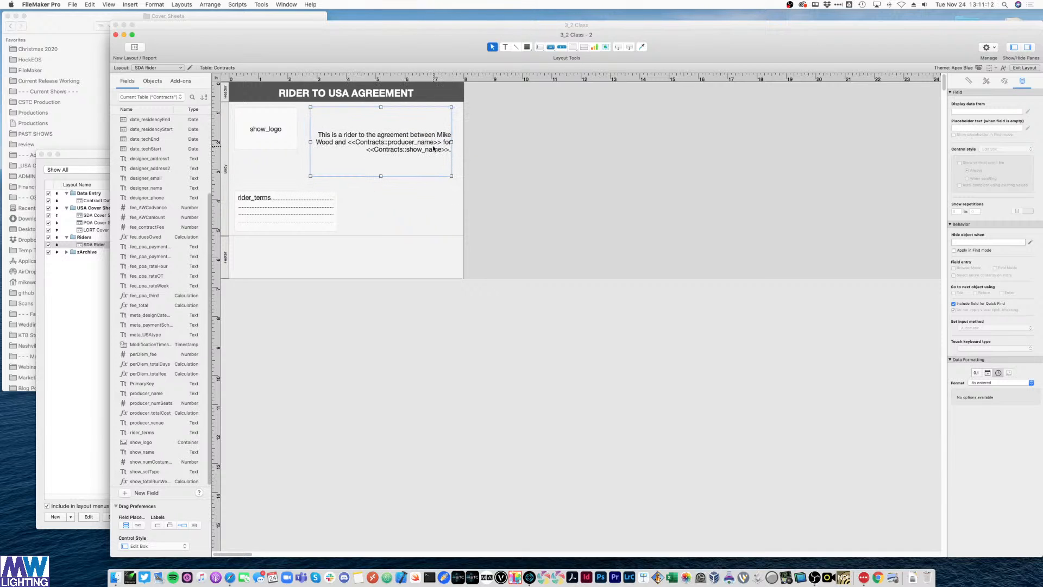
pyautogui.press('super+b')
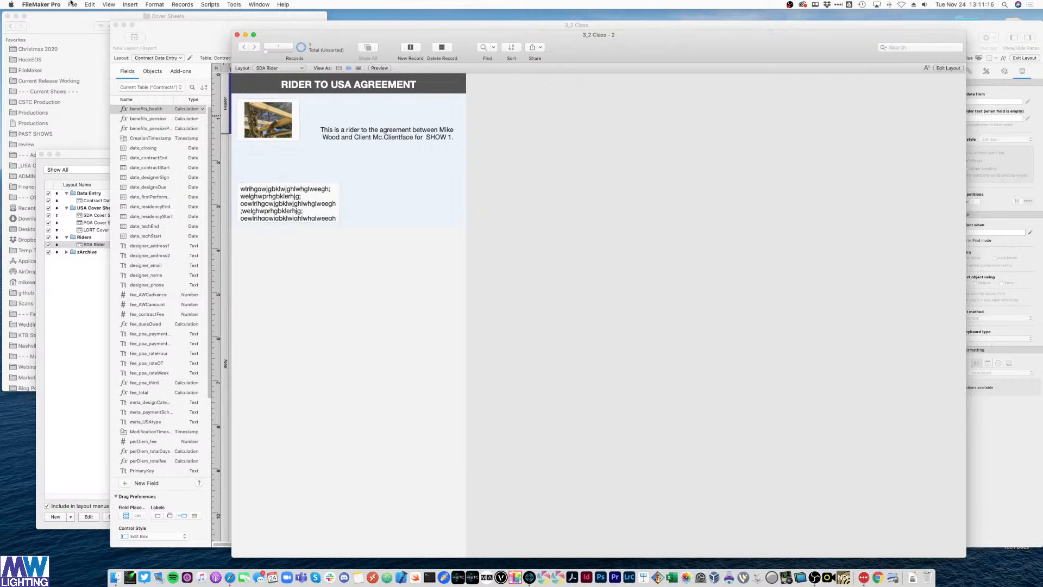
pyautogui.click(73, 5)
# - Open the lighting design contracts database, signing in with the Admin account after a failed attempt
pyautogui.click(402, 4)
pyautogui.moveTo(321, 16); pyautogui.dragTo(0, 22)
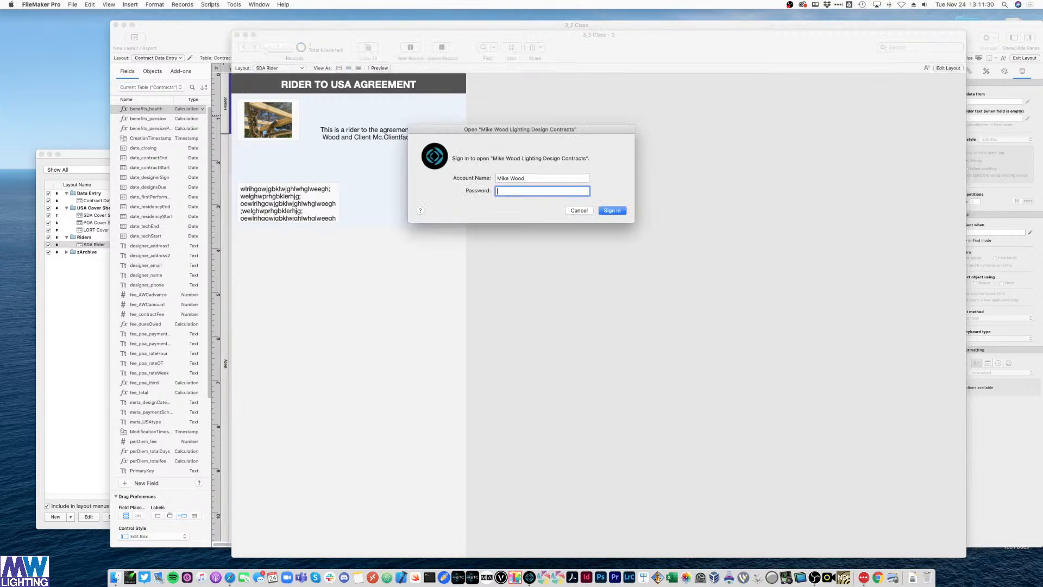
pyautogui.write('••••••')
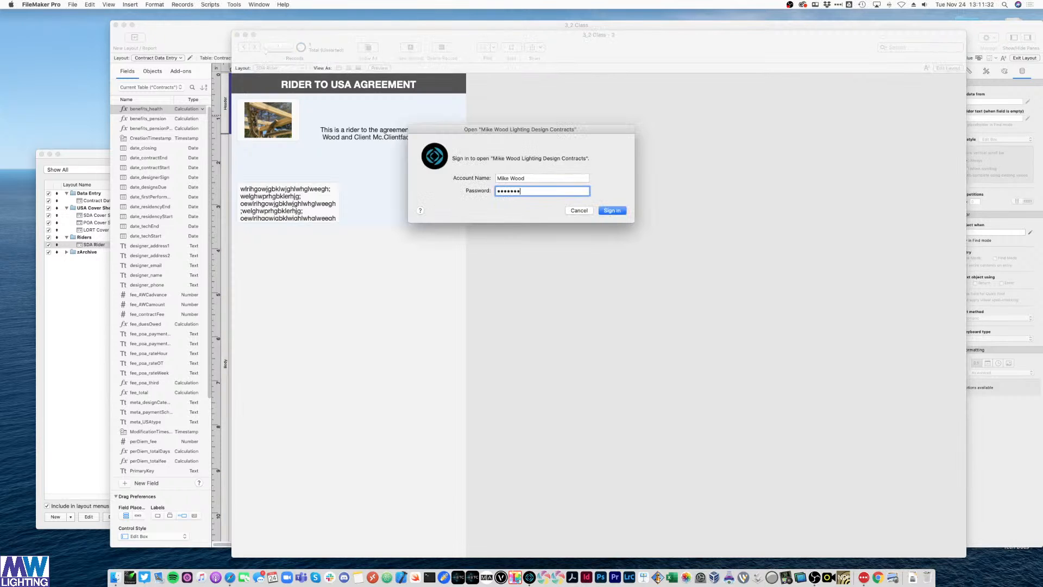
pyautogui.press('Return')
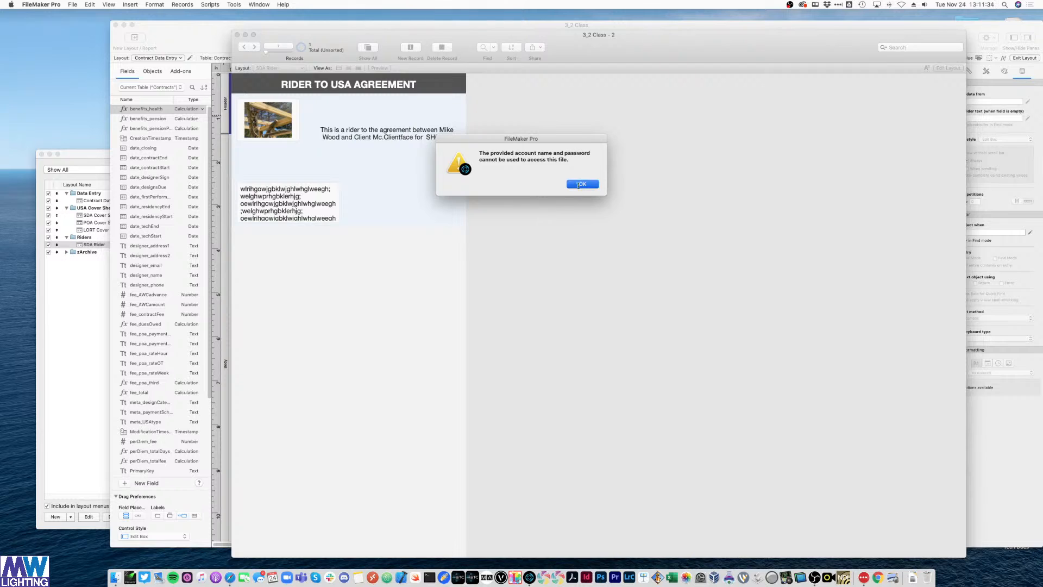
pyautogui.click(580, 183)
pyautogui.hotkey('shift', 'Tab')
pyautogui.write('Admin')
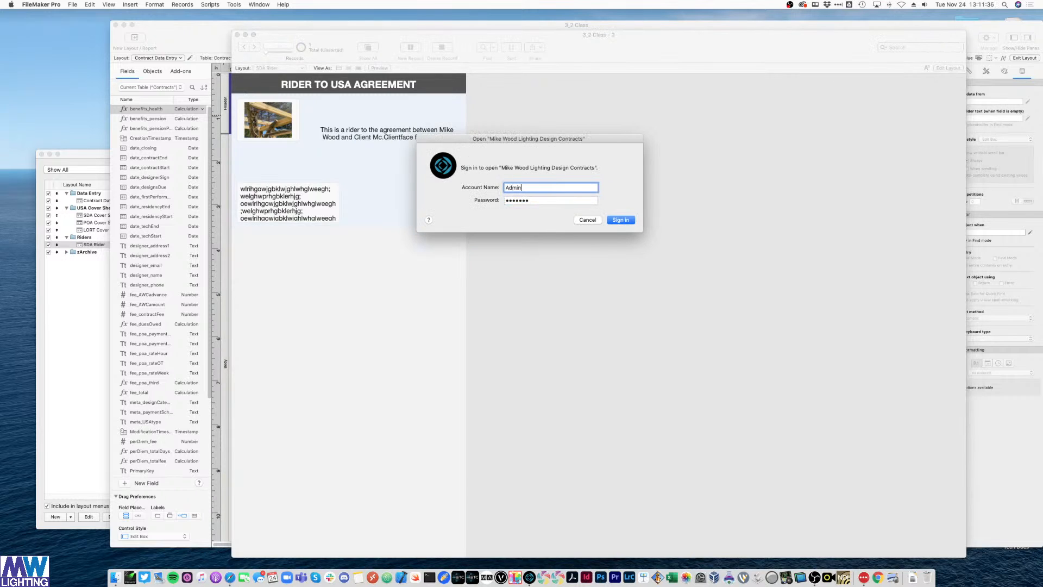
pyautogui.press('Return')
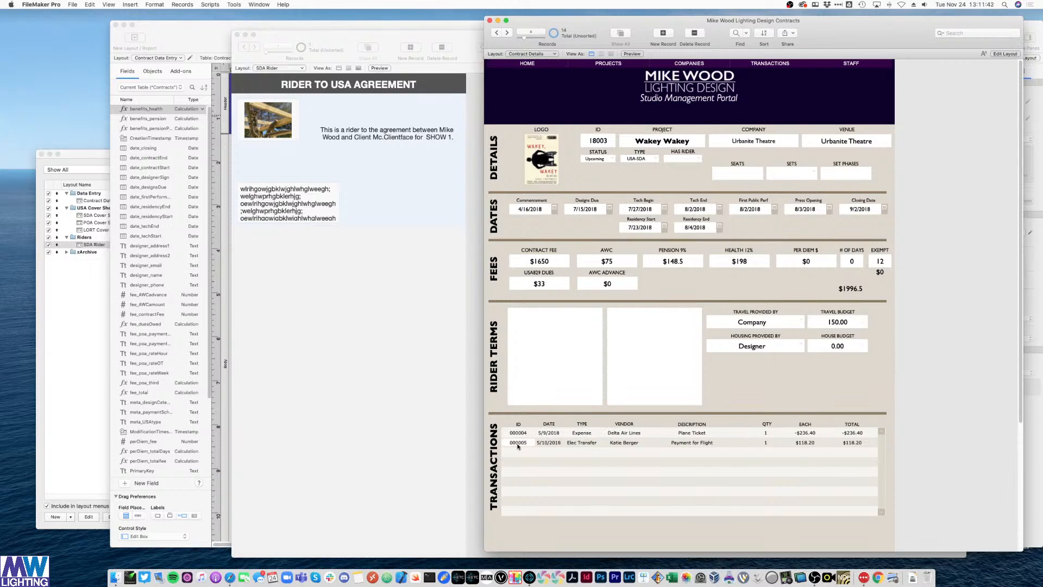
# - Switch to the PDFs > USA-SDA > Rider layout and zoom in on the Project Rider page
pyautogui.click(533, 54)
pyautogui.moveTo(536, 95)
pyautogui.moveTo(589, 95)
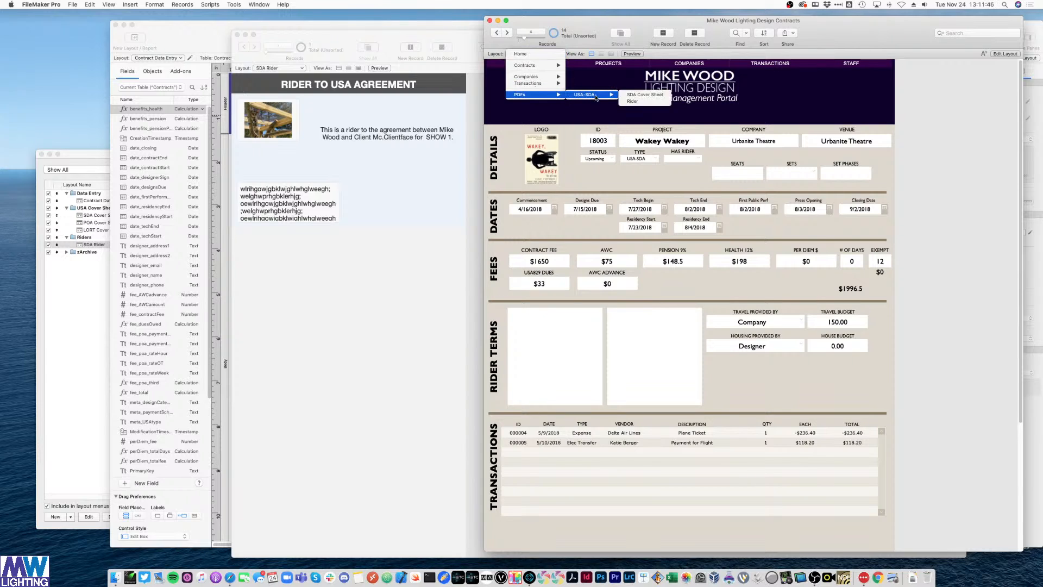
pyautogui.click(634, 101)
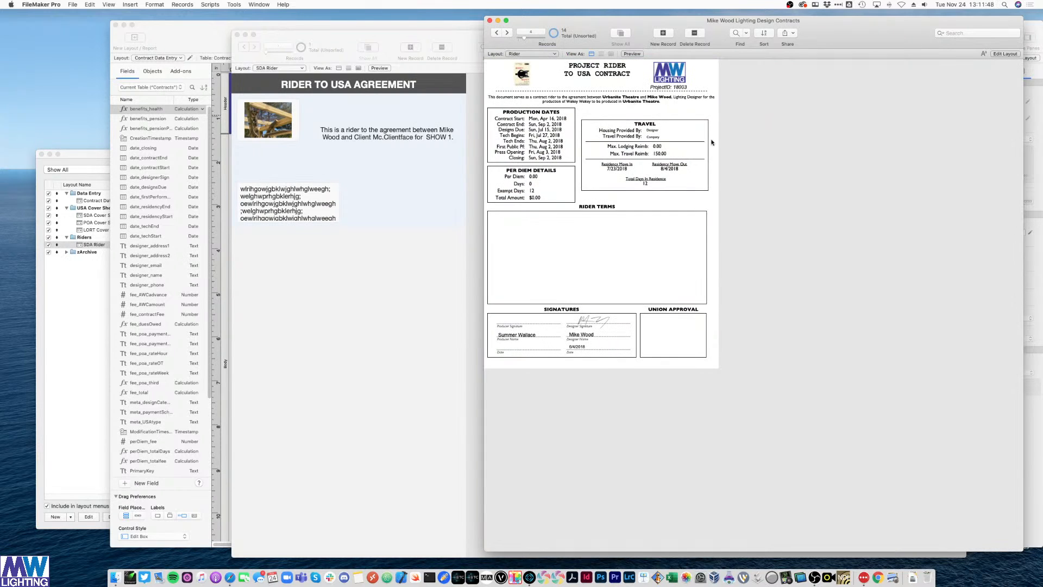
pyautogui.press('super+plus')
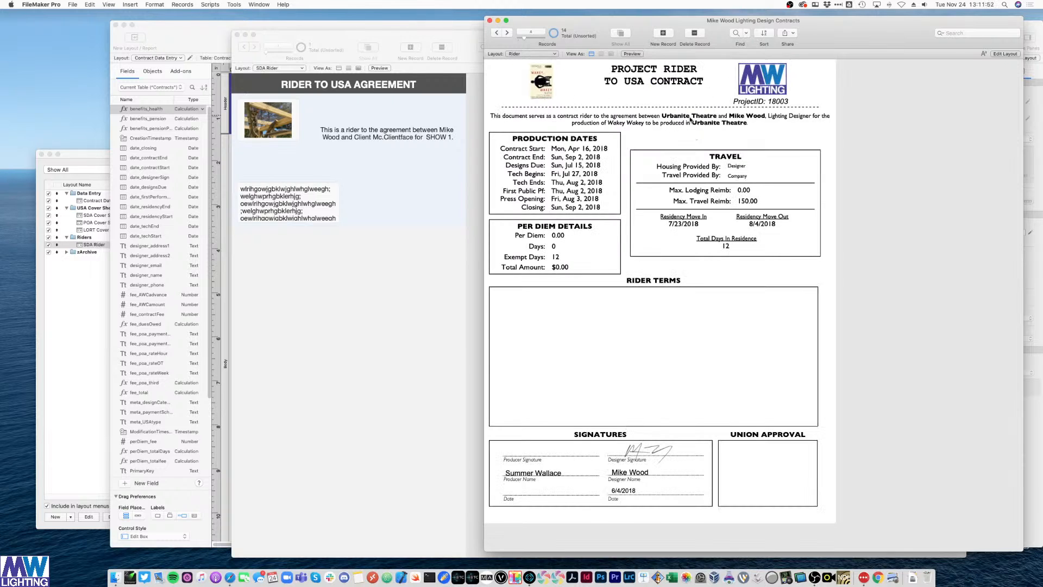
# - Inspect the Rider's Signer Name field and contract-rider sentence in Layout mode, then return to Browse
pyautogui.press('super+l')
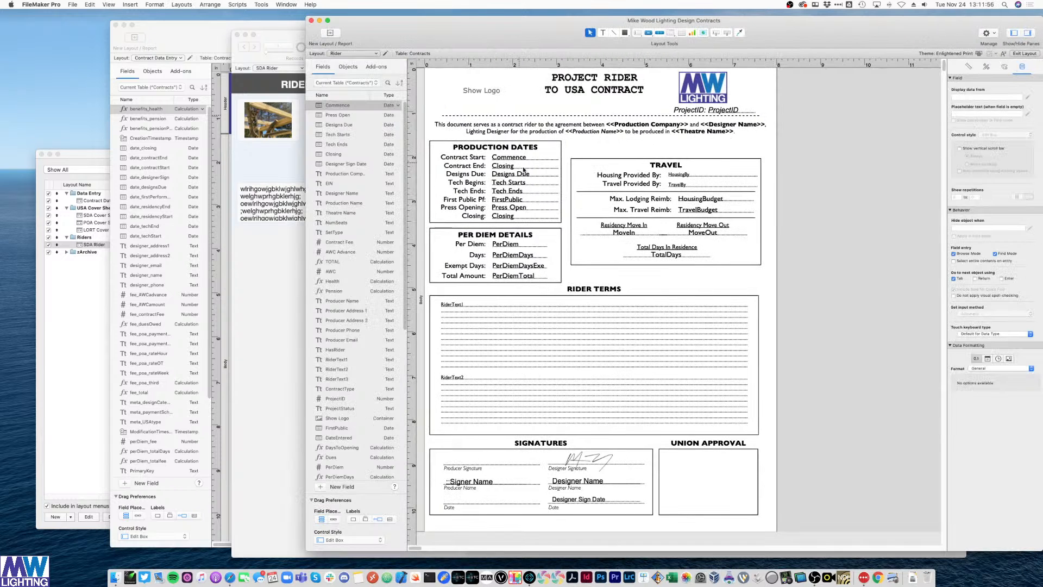
pyautogui.click(465, 484)
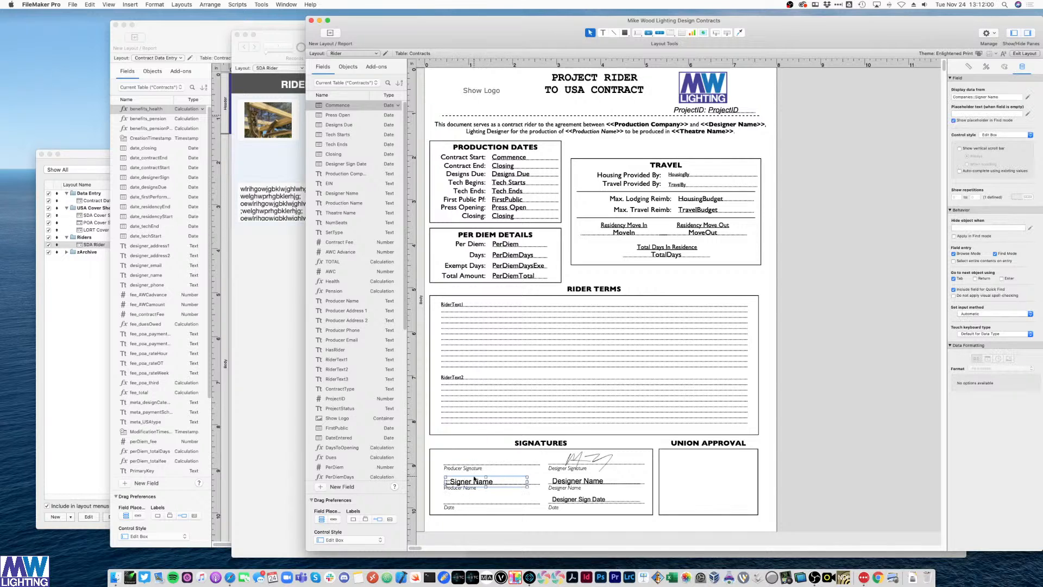
pyautogui.click(678, 128)
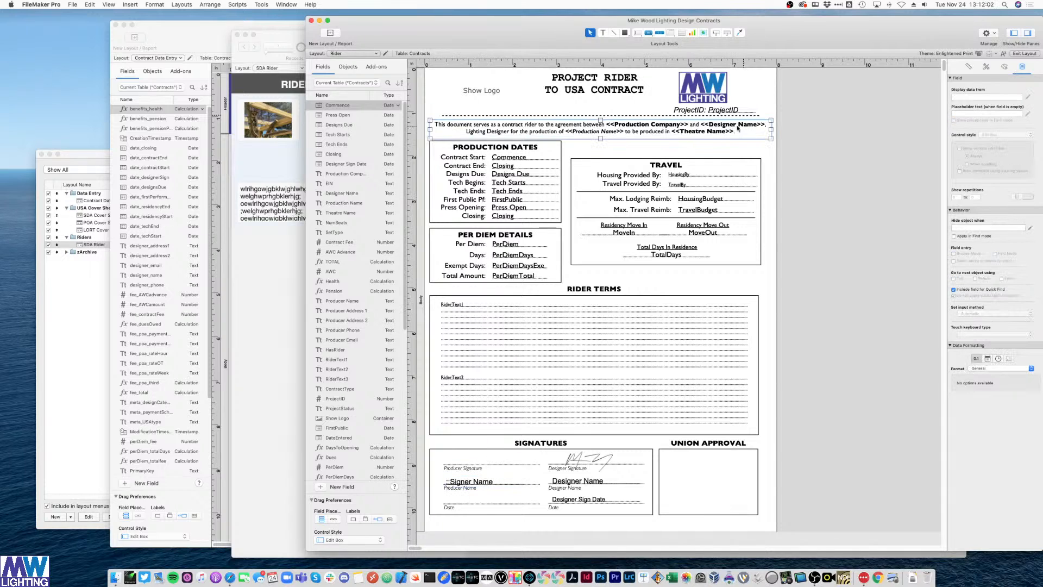
pyautogui.click(819, 164)
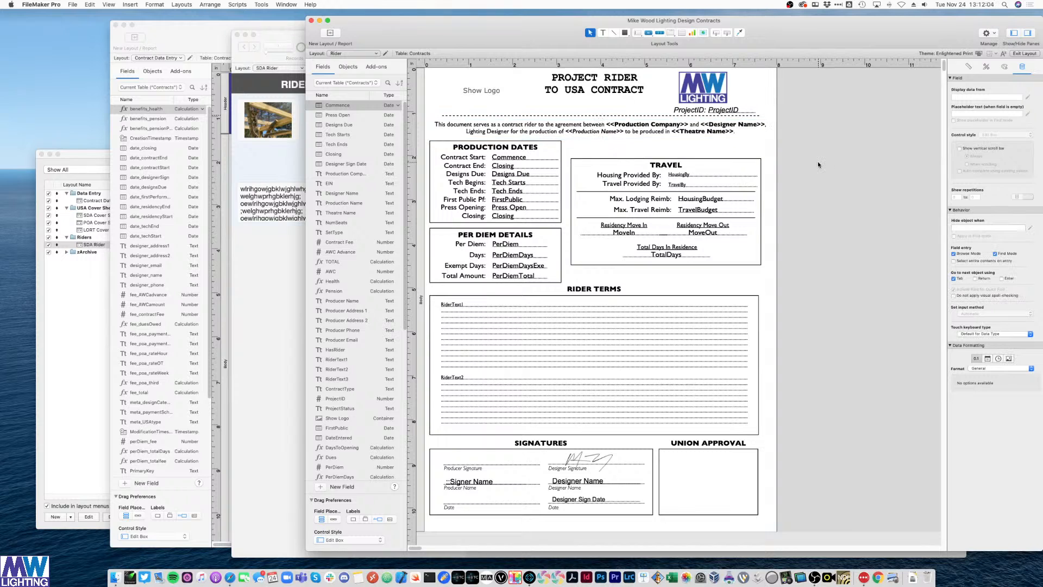
pyautogui.press('super+b')
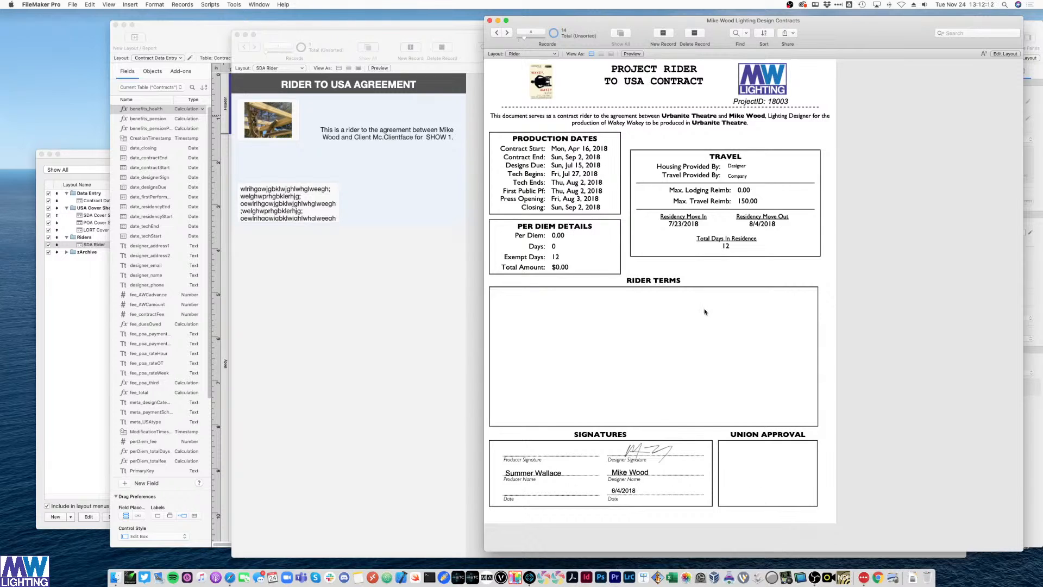
# - Rearrange windows, moving the 3_2 Class window and bringing the class database to the front
pyautogui.click(458, 228)
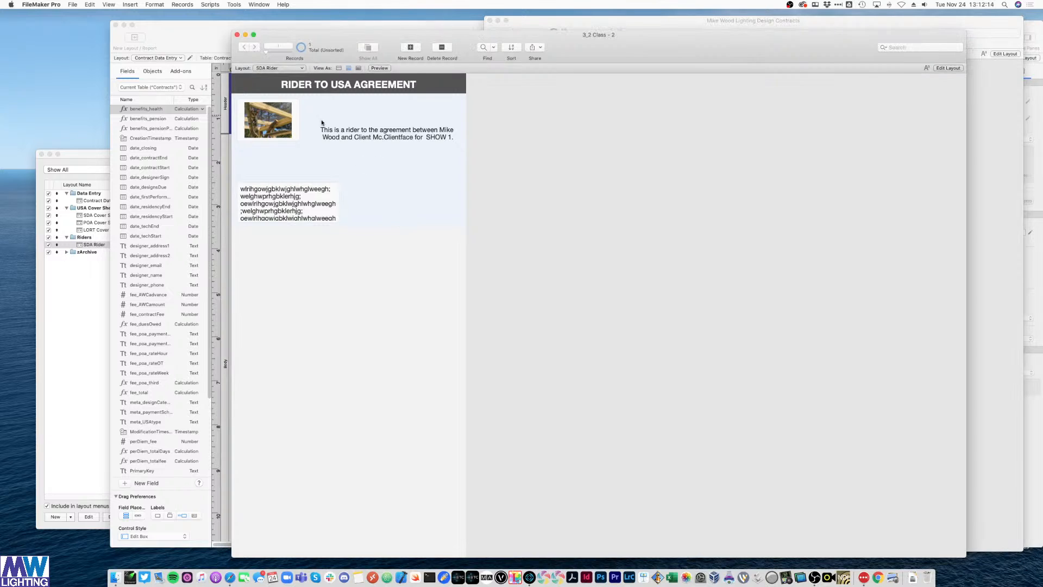
pyautogui.moveTo(270, 43)
pyautogui.mouseDown()
pyautogui.moveTo(318, 86)
pyautogui.moveTo(302, 47)
pyautogui.moveTo(282, 35)
pyautogui.mouseUp()
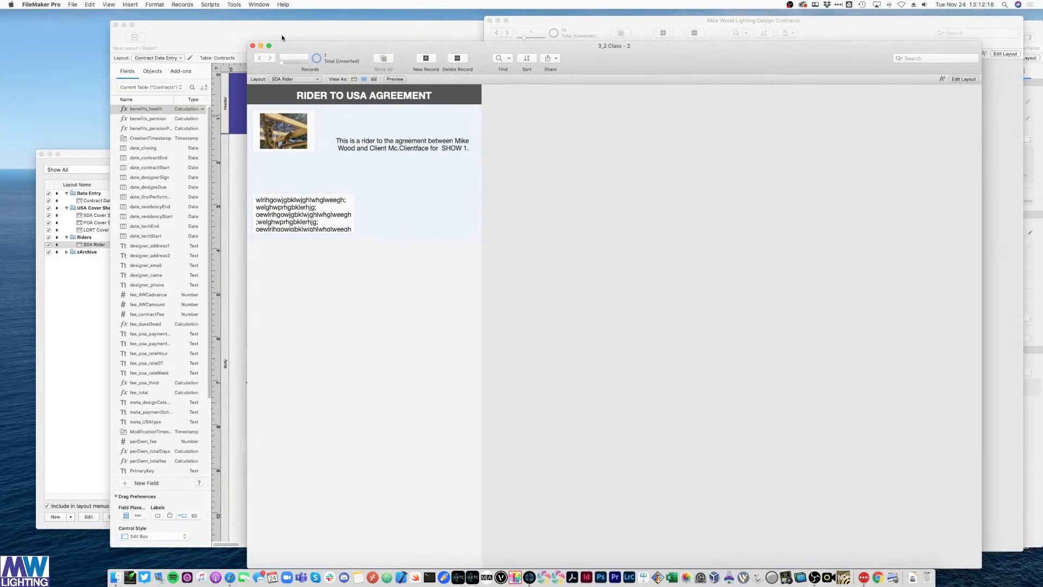
pyautogui.click(833, 33)
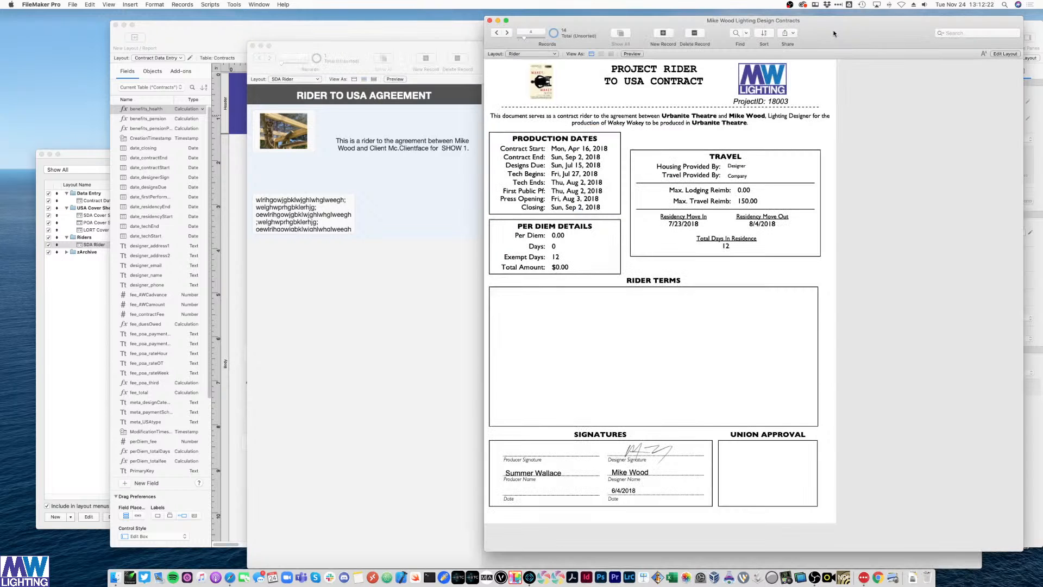
pyautogui.click(371, 27)
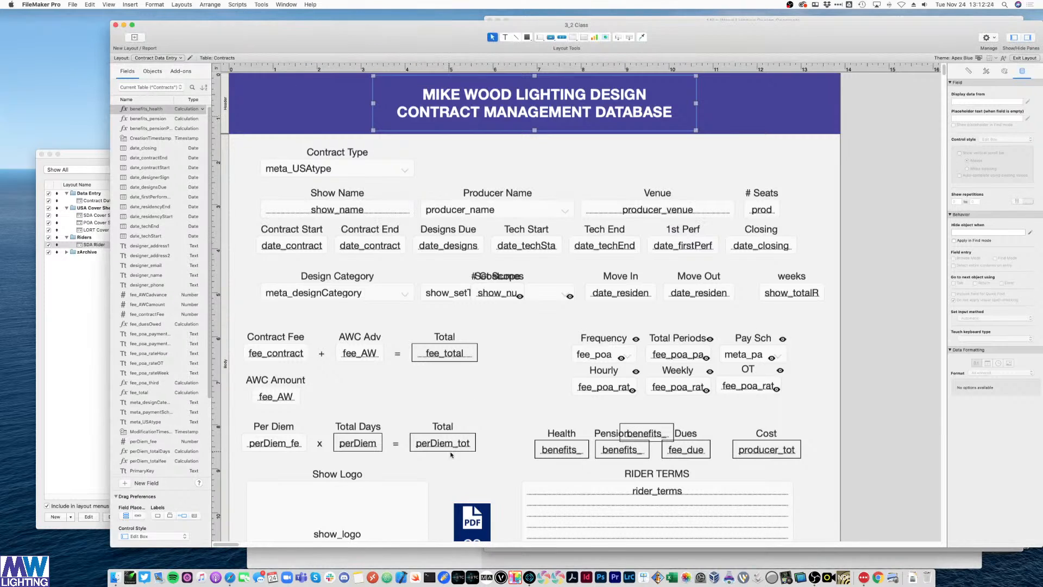
# - Set Contract Type to POA, preview its cover sheet, then bring the lighting contracts database forward
pyautogui.press('super+b')
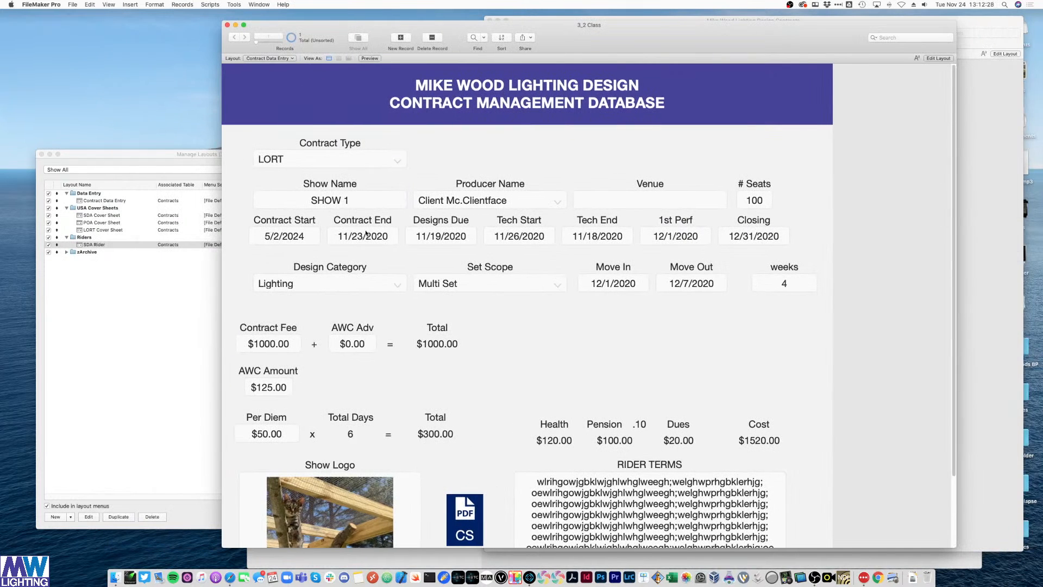
pyautogui.click(321, 159)
pyautogui.click(316, 145)
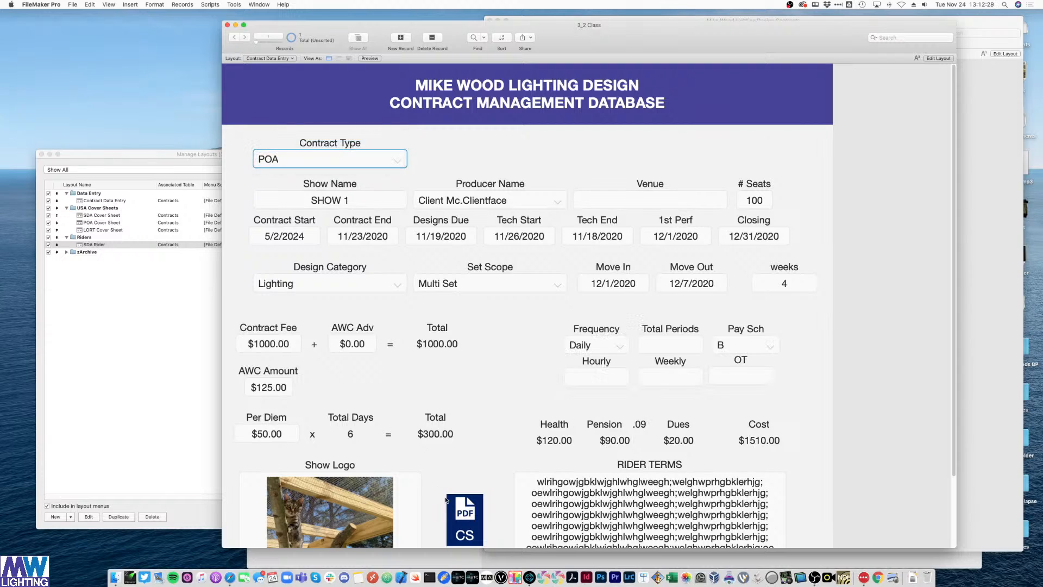
pyautogui.click(465, 520)
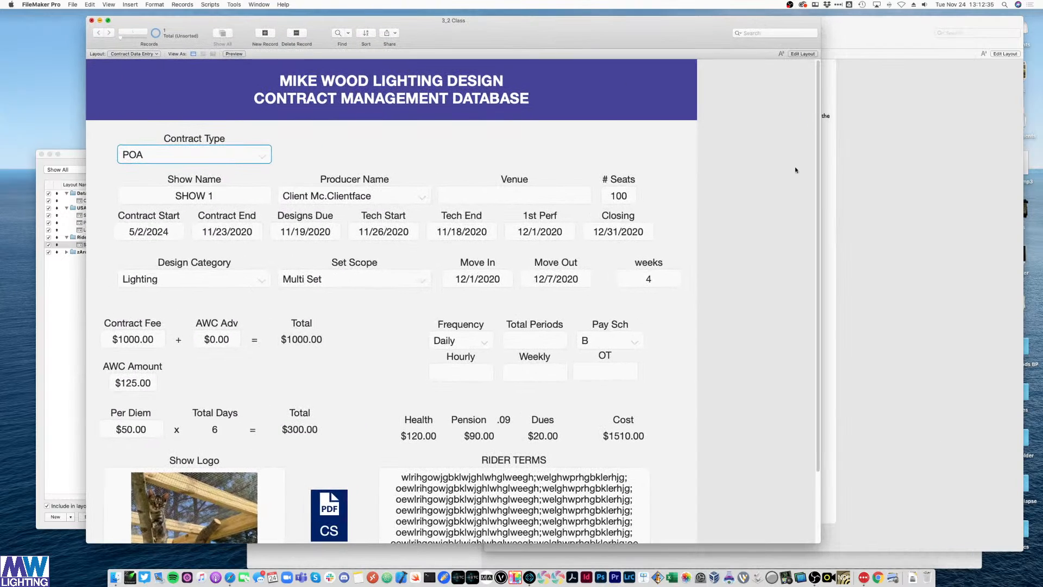
pyautogui.click(885, 188)
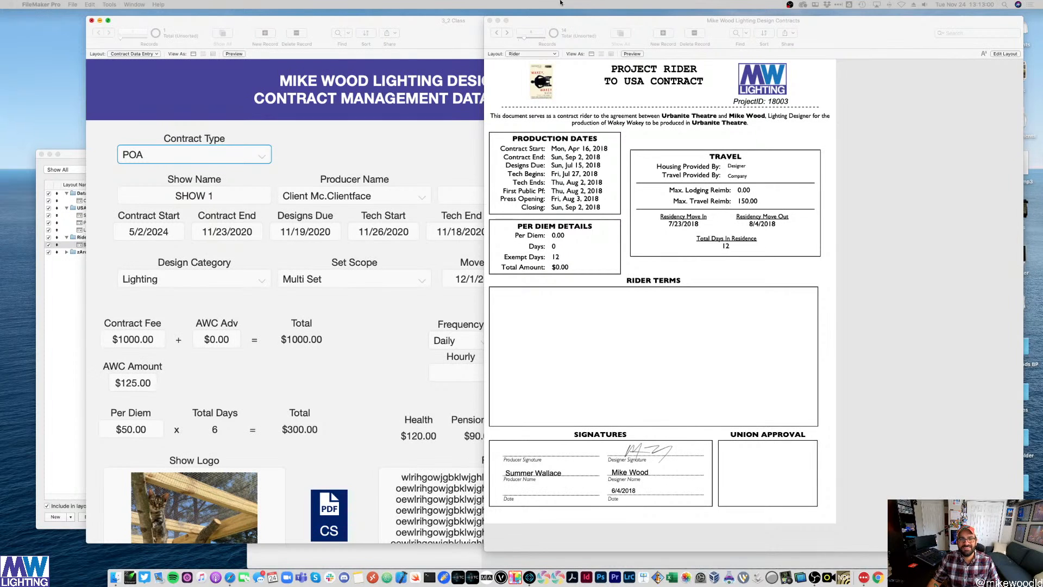
# - View the lighting database's Company List, Projects, Transactions and Home screens, then close its window
pyautogui.click(531, 54)
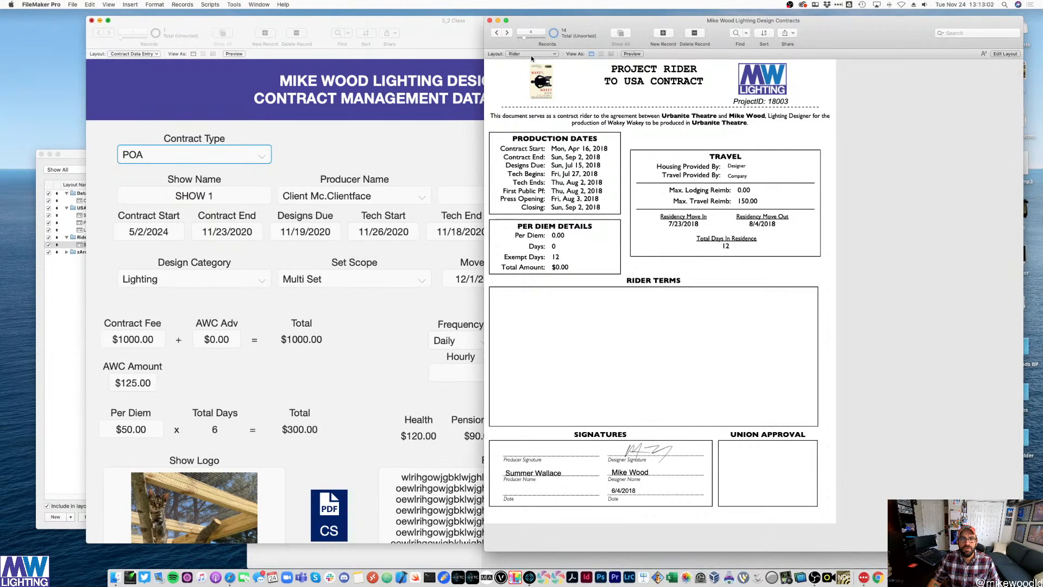
pyautogui.click(533, 54)
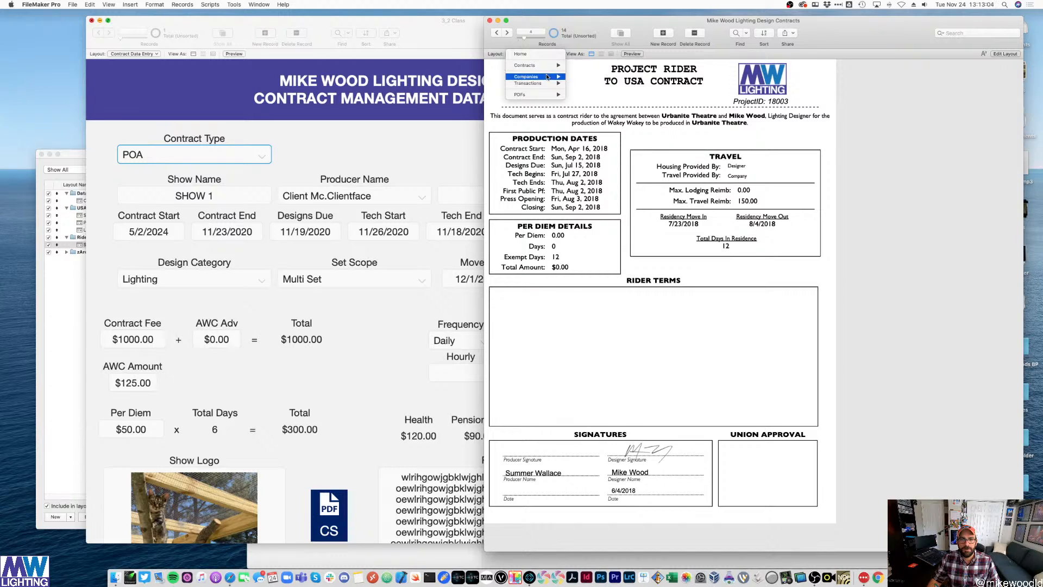
pyautogui.click(574, 77)
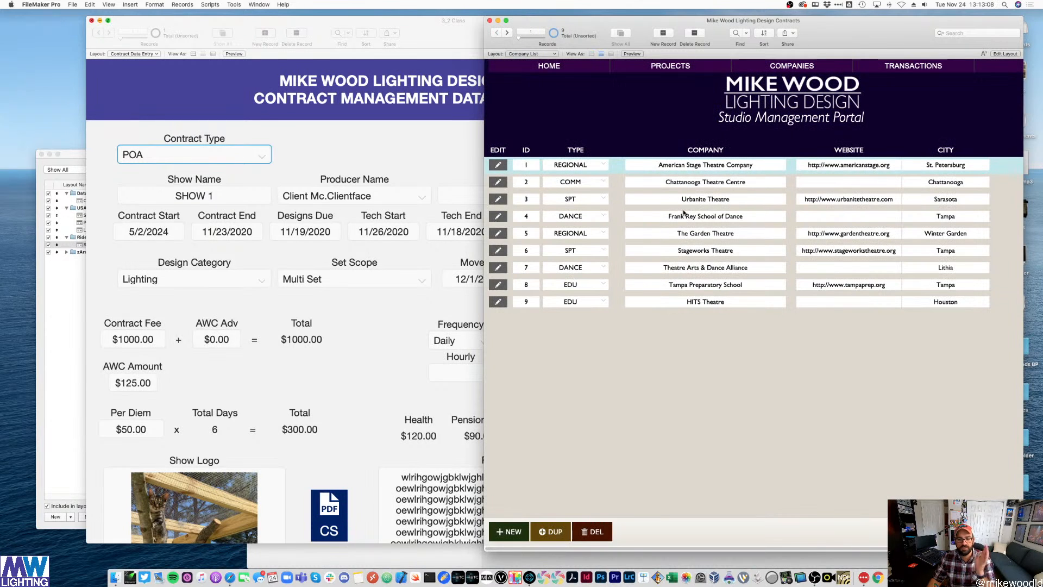
pyautogui.click(671, 66)
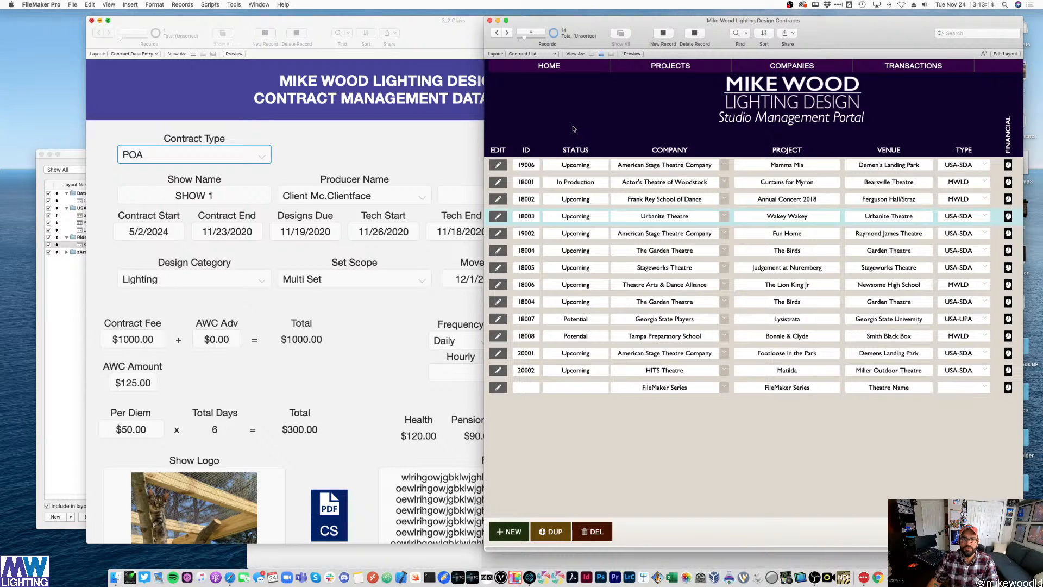
pyautogui.click(913, 66)
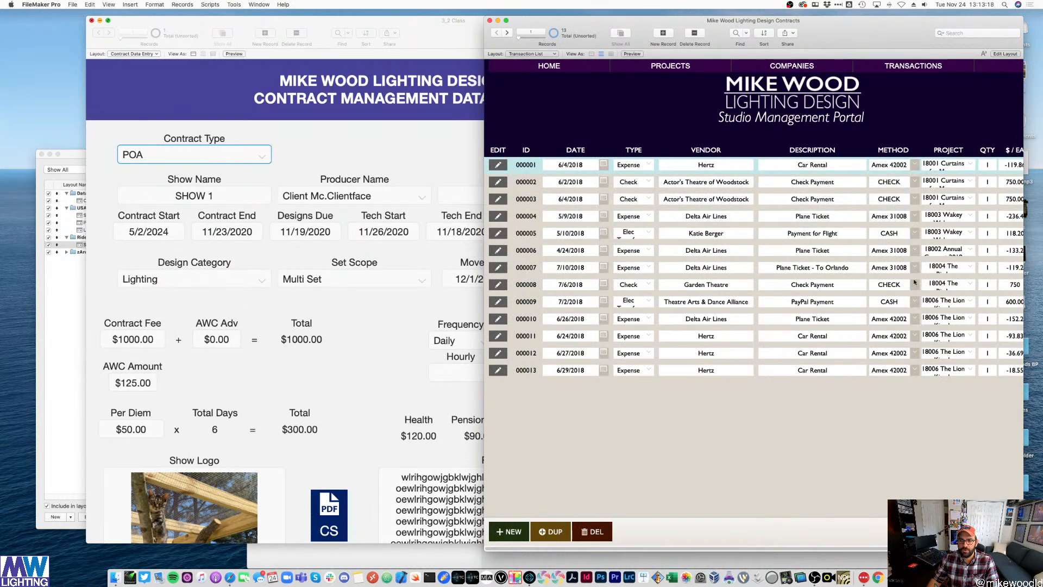
pyautogui.click(549, 68)
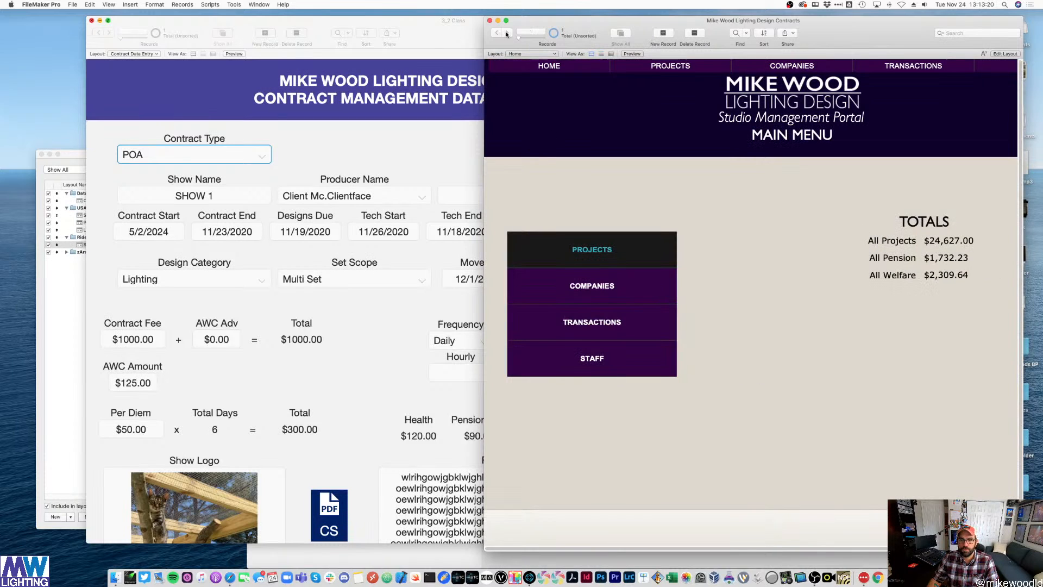
pyautogui.click(490, 21)
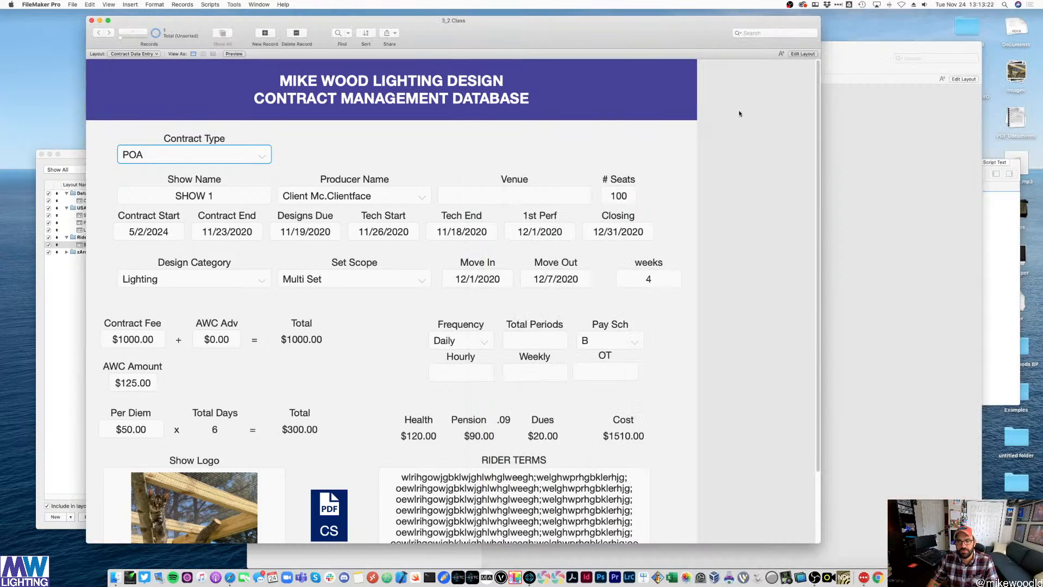
pyautogui.click(757, 102)
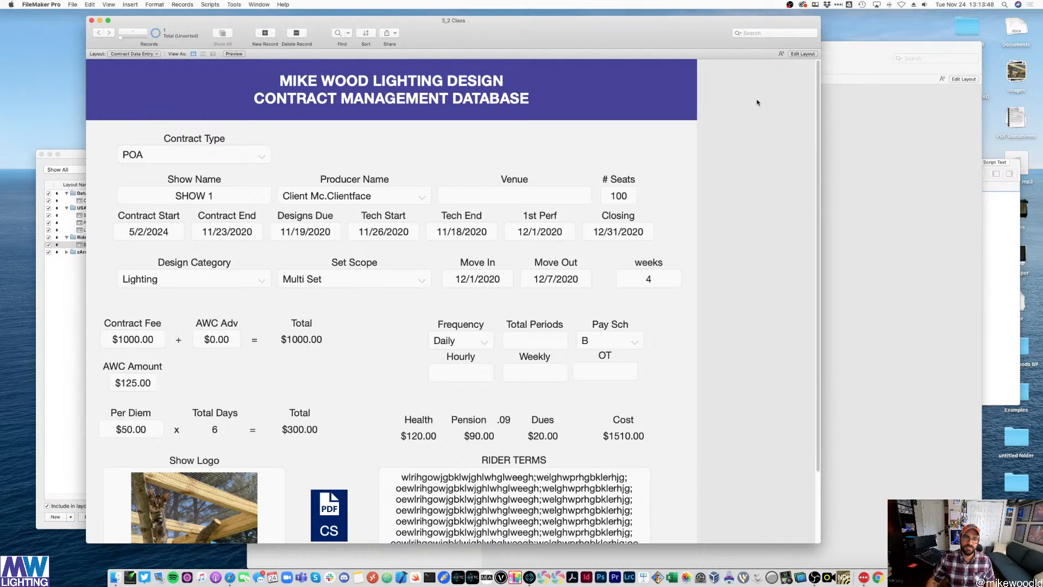
pyautogui.click(71, 4)
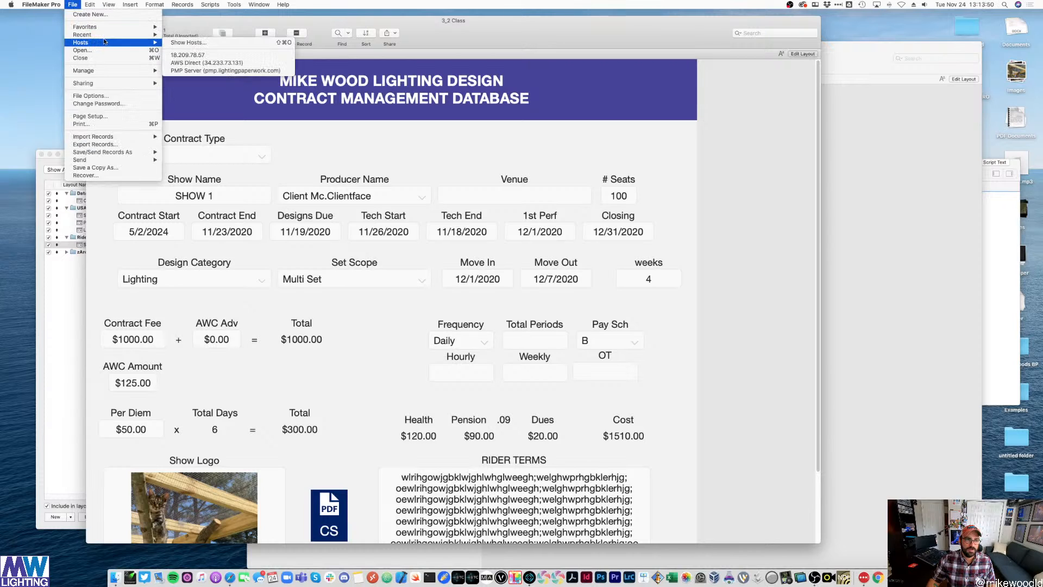
pyautogui.moveTo(116, 27)
pyautogui.click(760, 158)
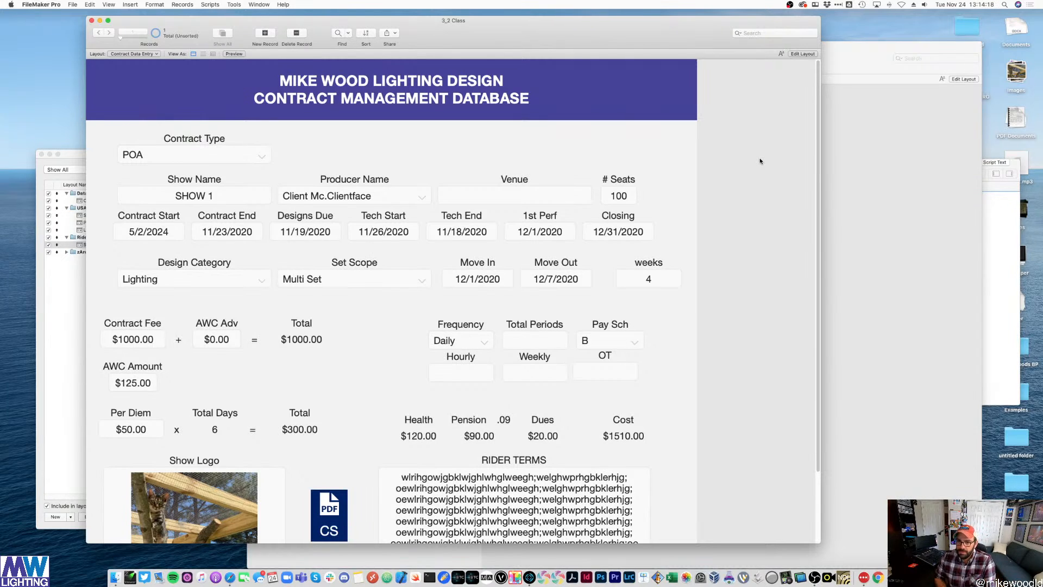
pyautogui.scroll(-3, 759, 161)
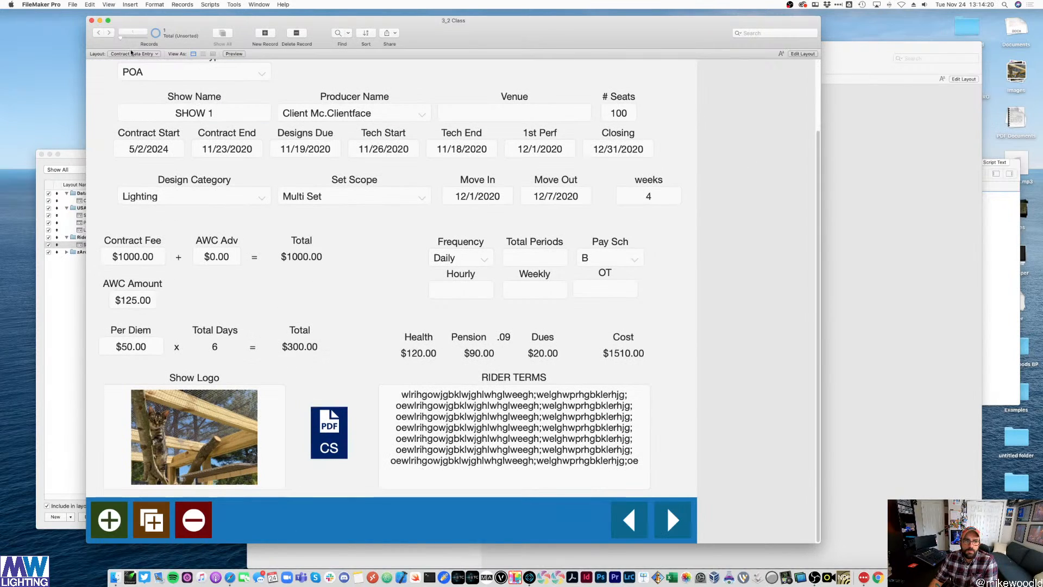
# - Check the USA Cover Sheets layouts, close the SDA Rider window, and select the script's SDA branch
pyautogui.click(132, 54)
pyautogui.moveTo(131, 62)
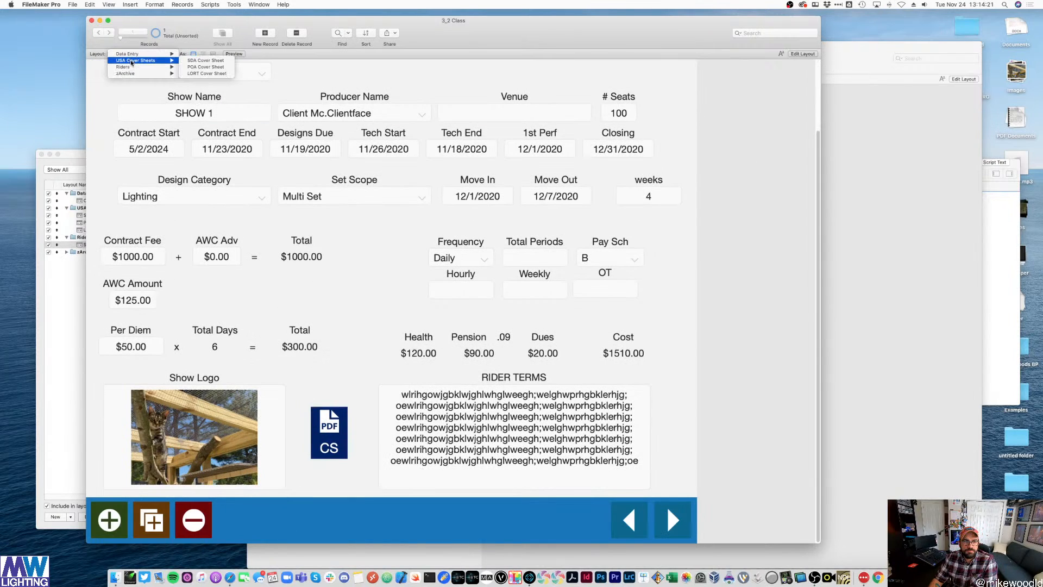
pyautogui.click(753, 212)
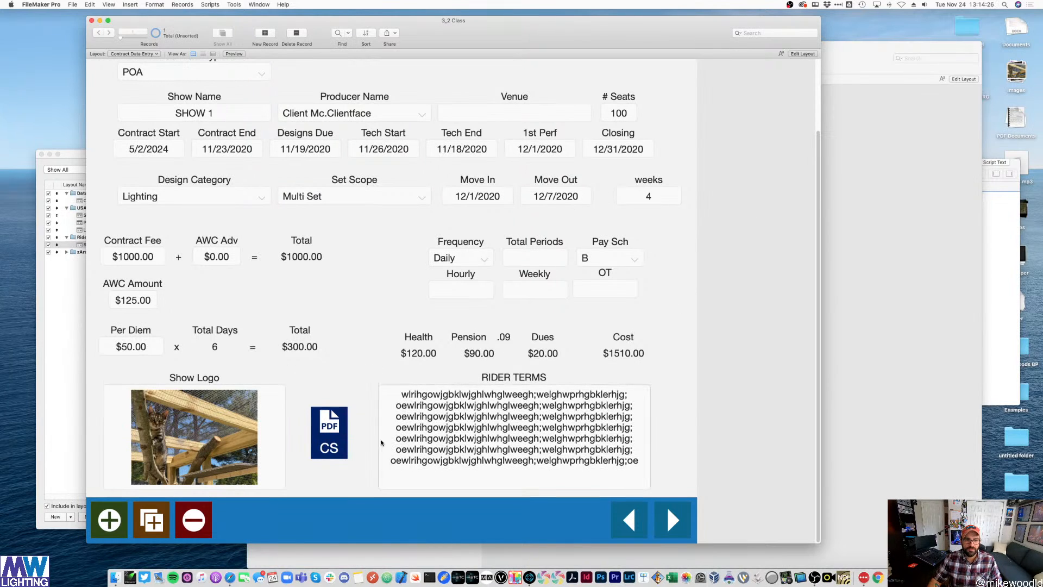
pyautogui.click(850, 183)
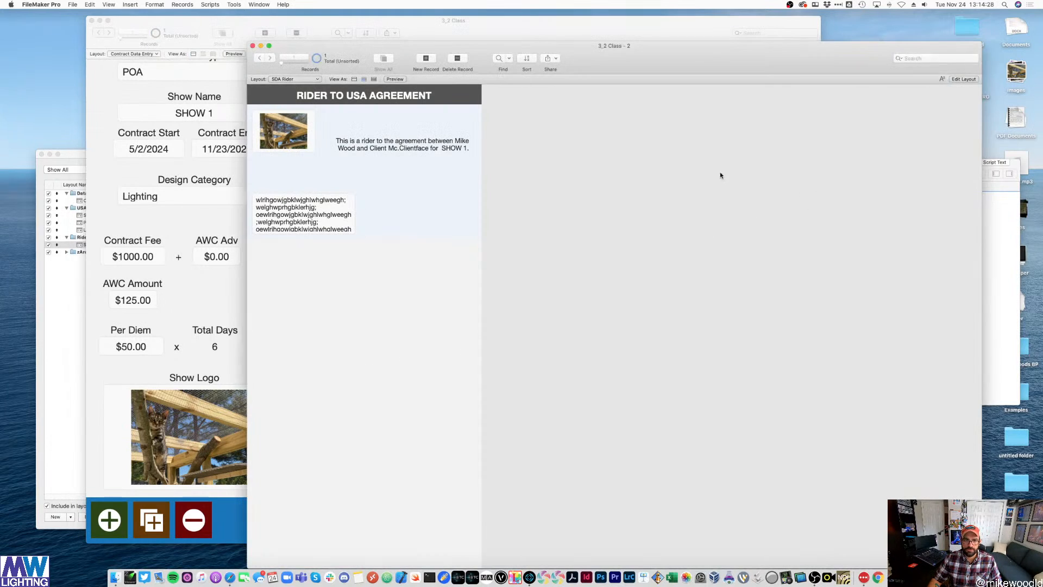
pyautogui.click(253, 46)
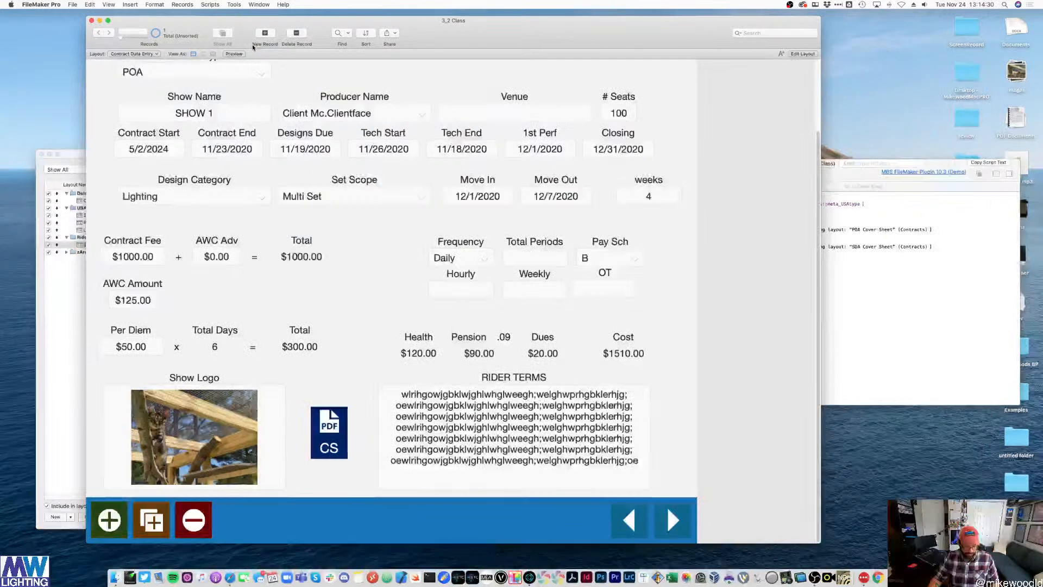
pyautogui.click(739, 241)
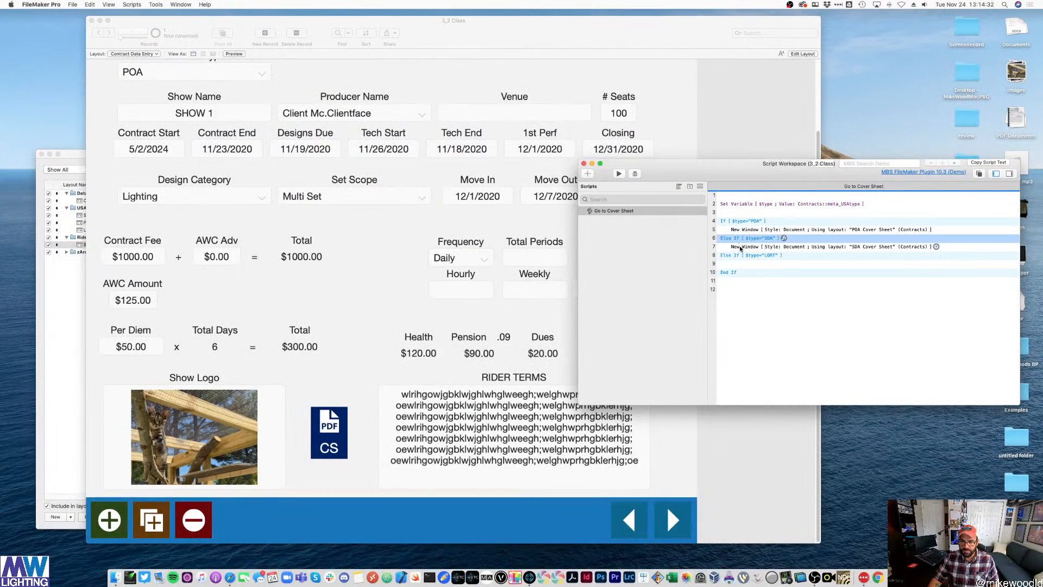
# - Paste a New Window step under the LORT branch and set its layout to LORT Cover Sheet
pyautogui.click(741, 248)
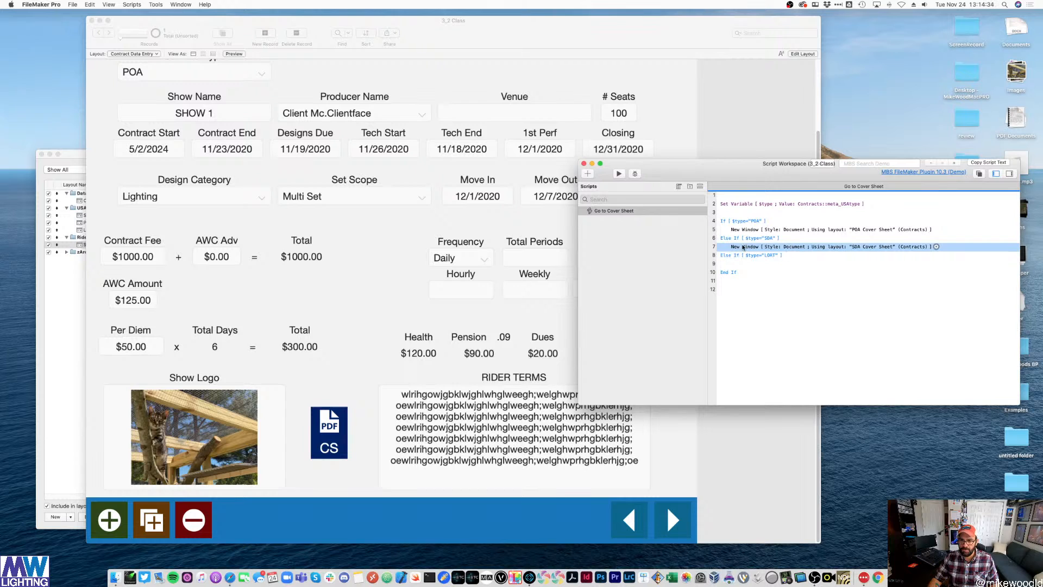
pyautogui.click(738, 255)
pyautogui.write('New Window [ Style: Document ; Using layout: "SDA Cover Sheet" (Contracts) ]')
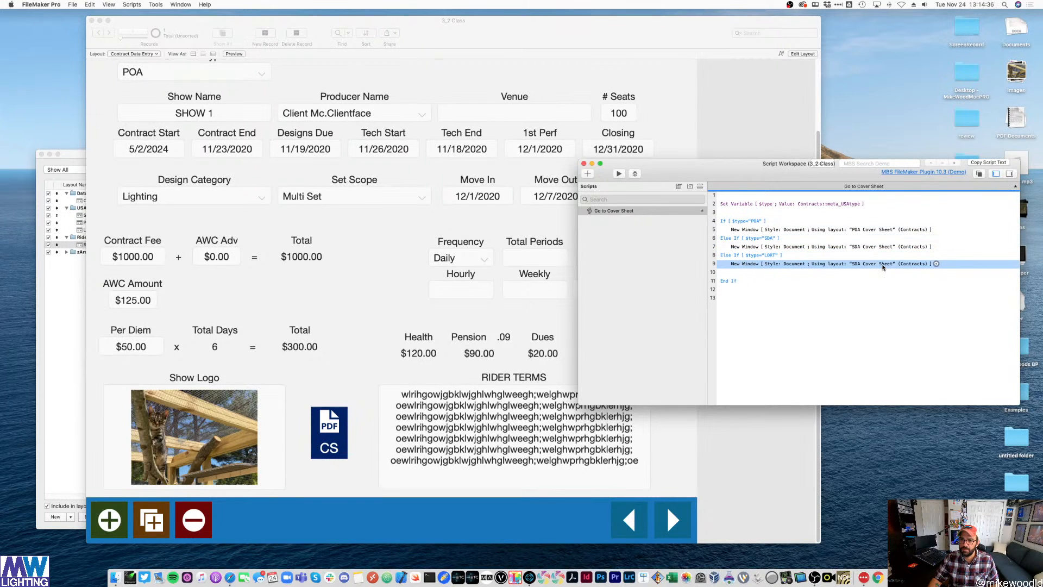
pyautogui.doubleClick(883, 267)
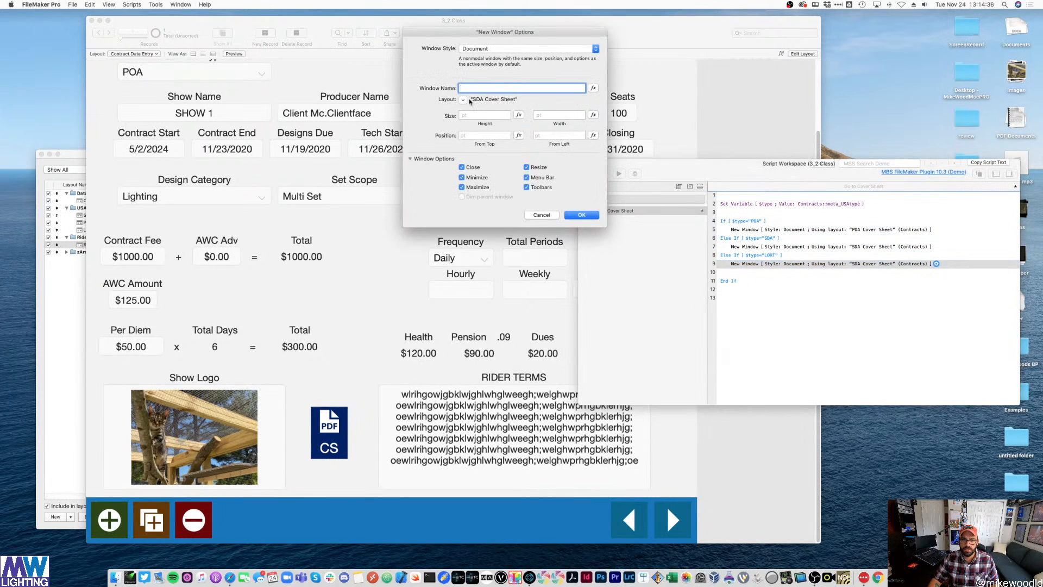
pyautogui.click(593, 88)
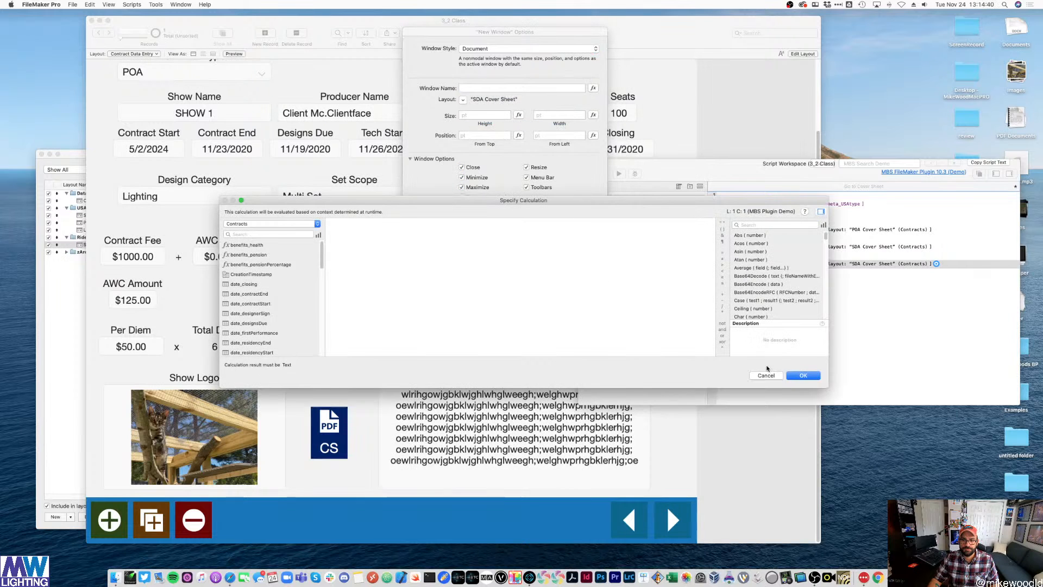
pyautogui.click(766, 375)
pyautogui.click(462, 100)
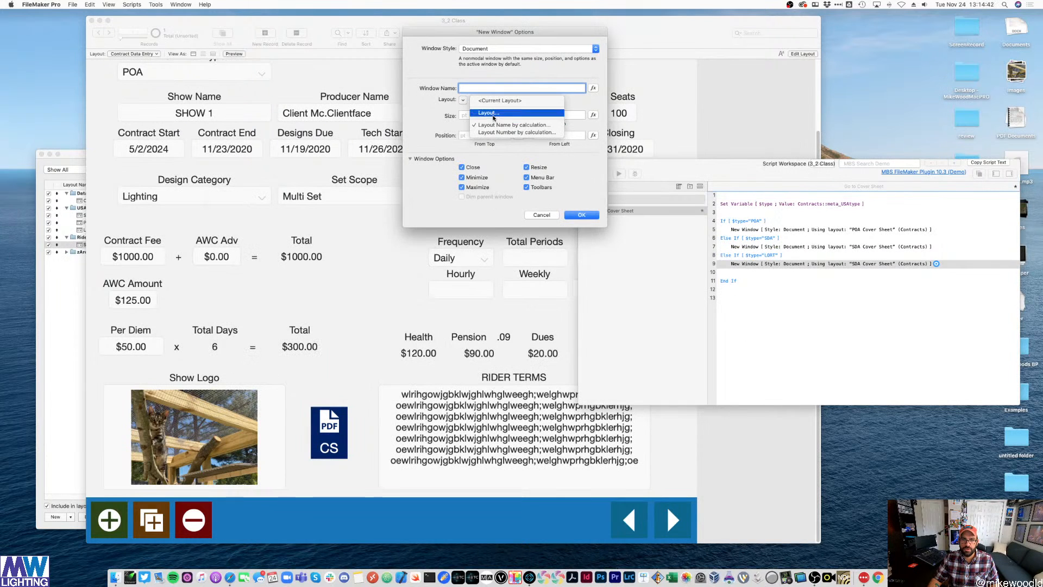
pyautogui.click(493, 115)
pyautogui.doubleClick(479, 190)
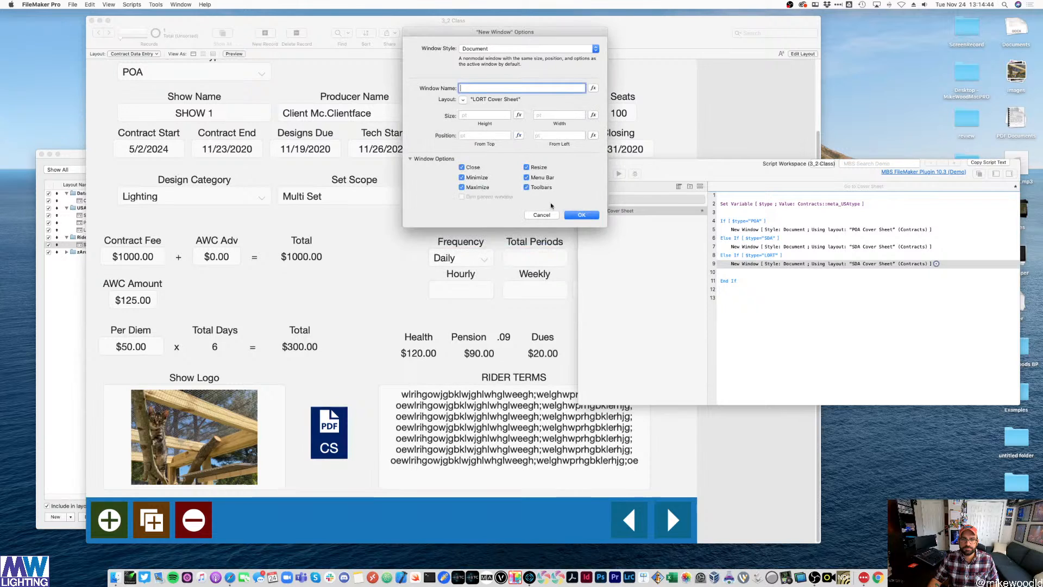
pyautogui.click(581, 214)
# - Delete the empty script line after the LORT step and return to the contract data-entry window
pyautogui.click(737, 273)
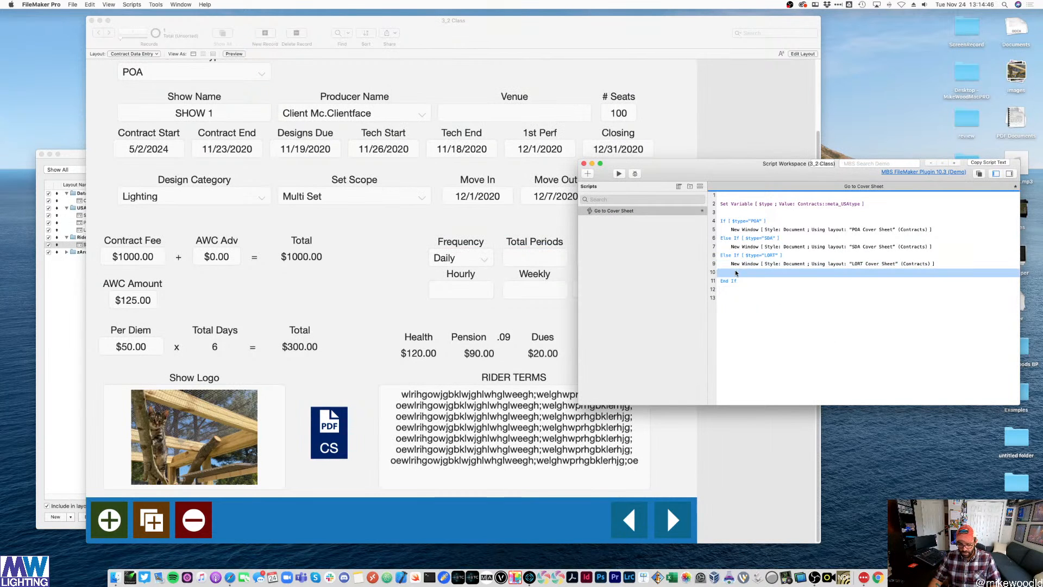
pyautogui.press('BackSpace')
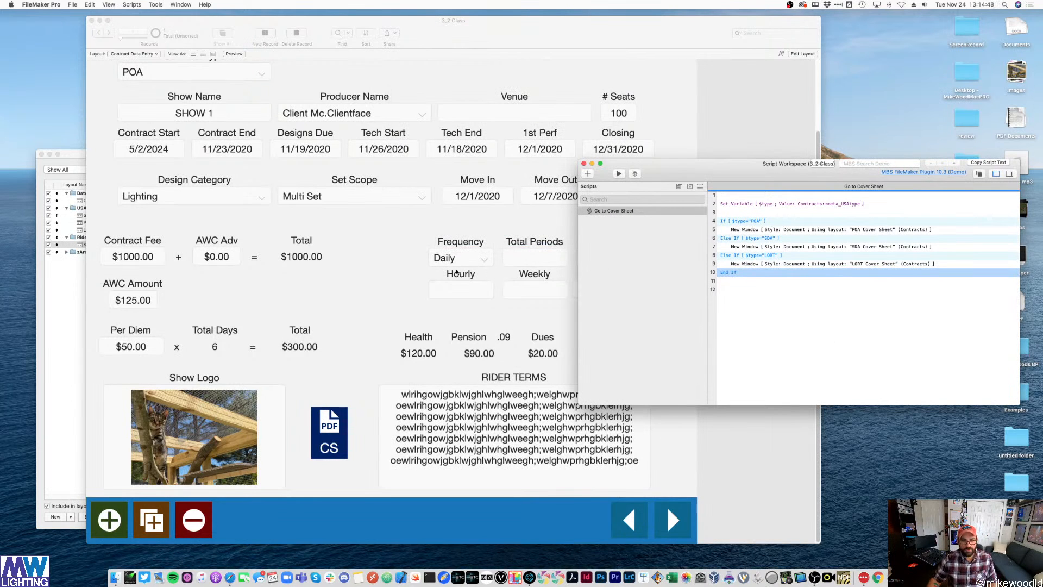
pyautogui.click(457, 273)
# - Test the script's POA cover-sheet window, then close it and return to the script editor
pyautogui.click(330, 429)
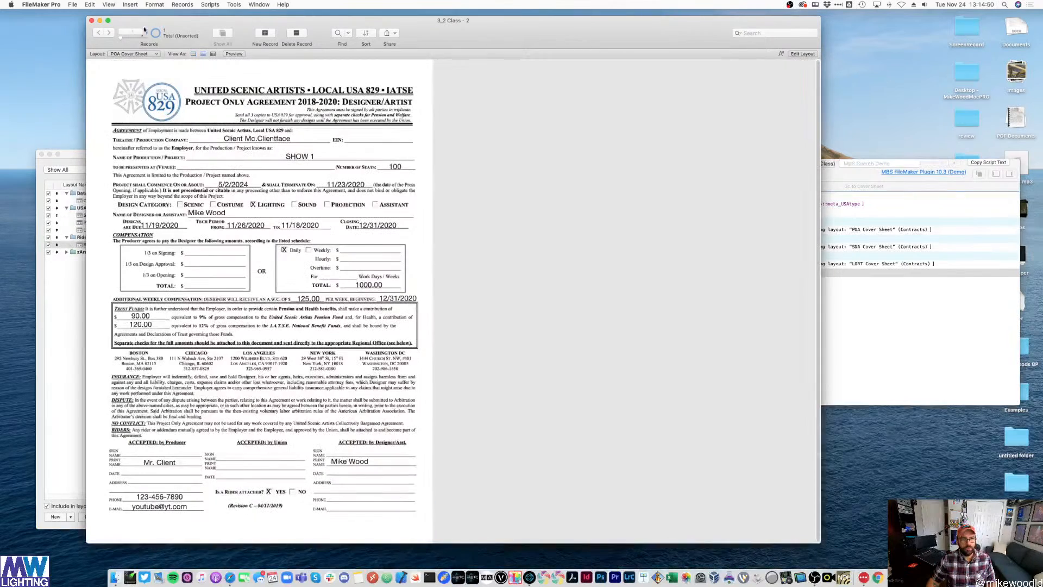
pyautogui.moveTo(161, 19); pyautogui.dragTo(200, 70)
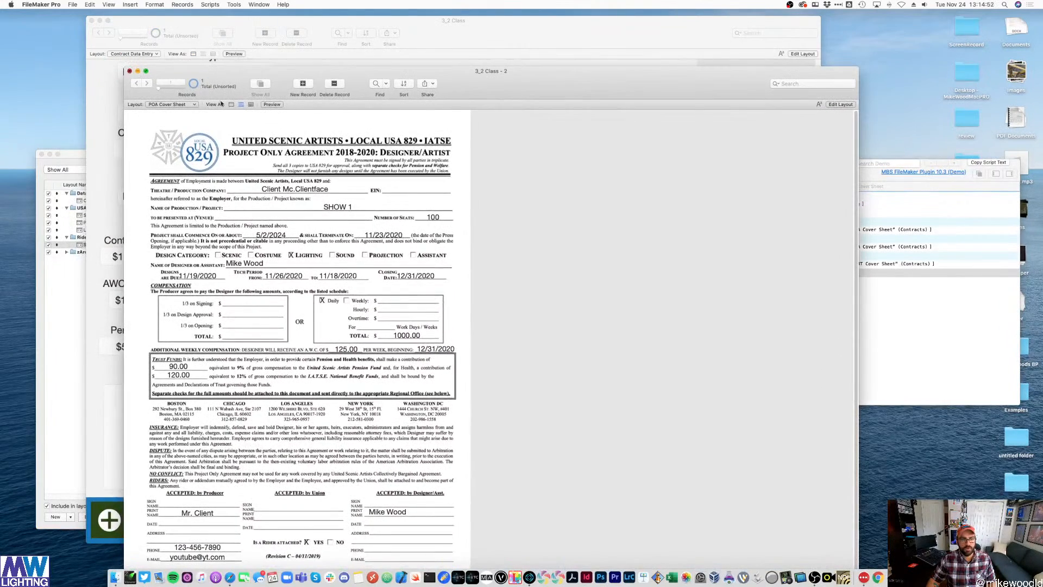
pyautogui.click(130, 72)
pyautogui.click(950, 338)
# - Position the POA and SDA New Window steps at Top 50 and Left 50
pyautogui.doubleClick(908, 230)
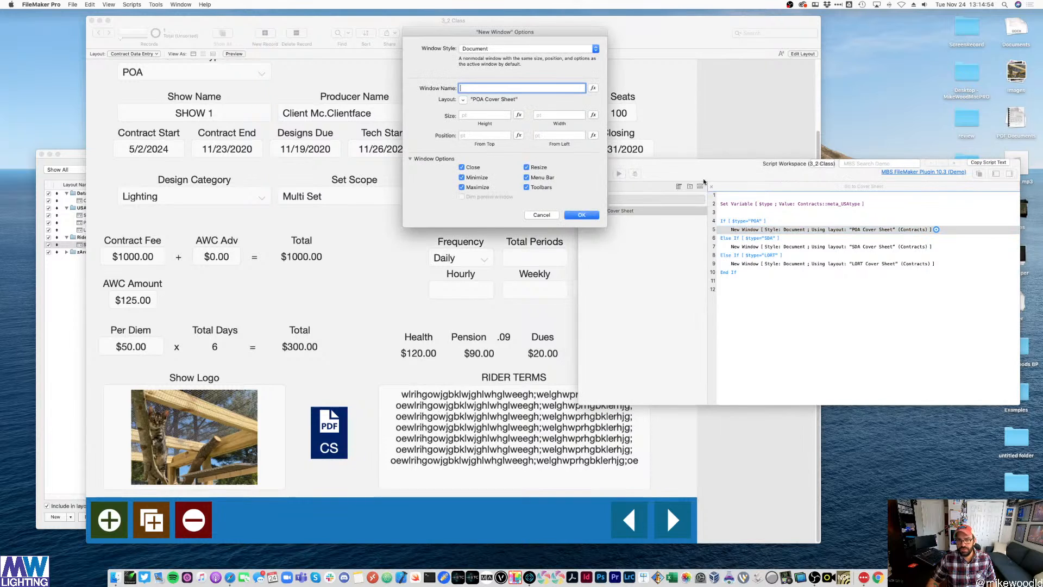
pyautogui.click(476, 133)
pyautogui.write('50')
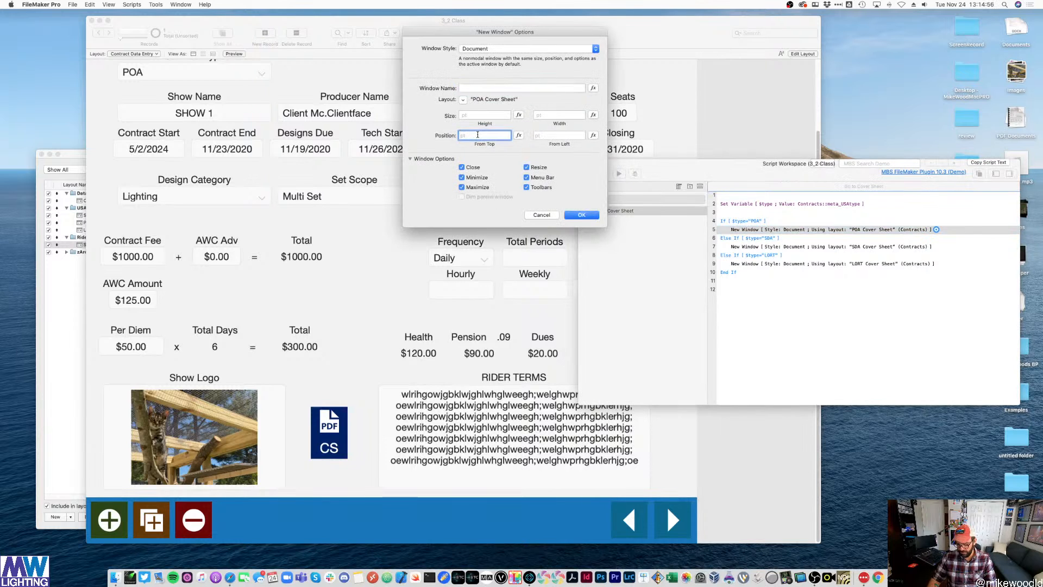
pyautogui.click(558, 136)
pyautogui.write('50')
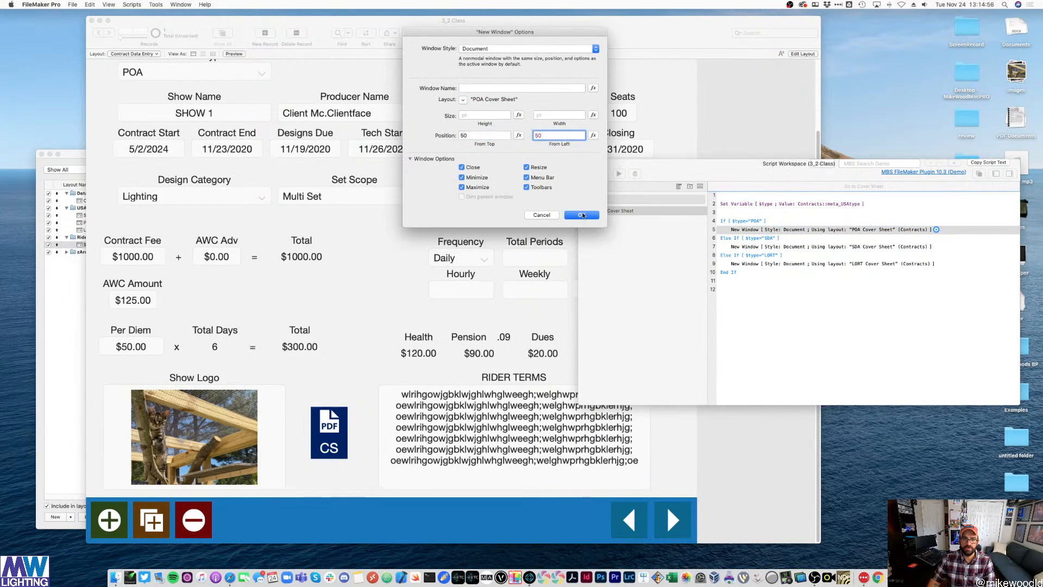
pyautogui.click(581, 215)
pyautogui.doubleClick(816, 247)
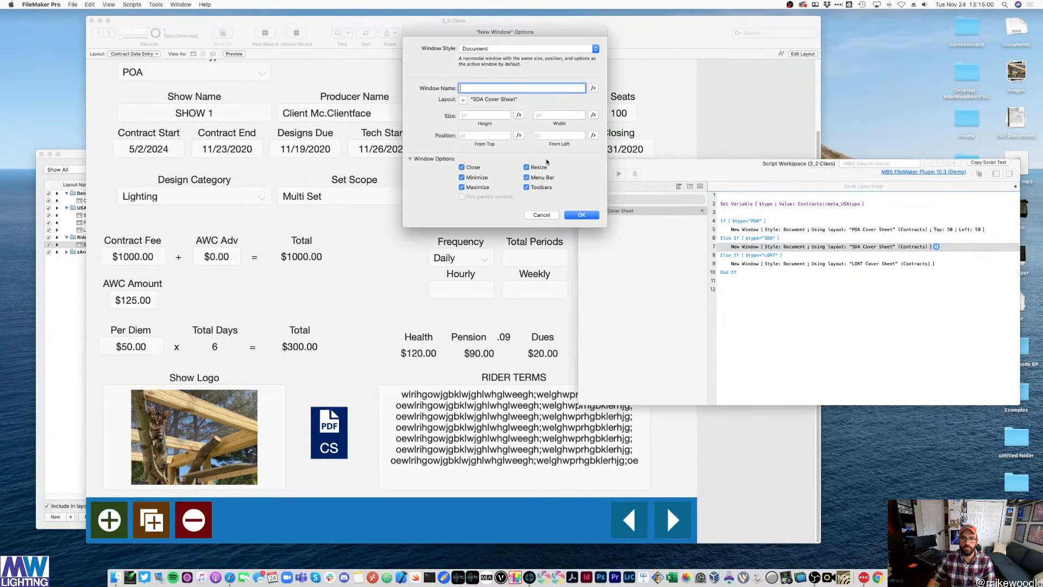
pyautogui.click(477, 134)
pyautogui.write('50')
pyautogui.click(558, 135)
pyautogui.write('50')
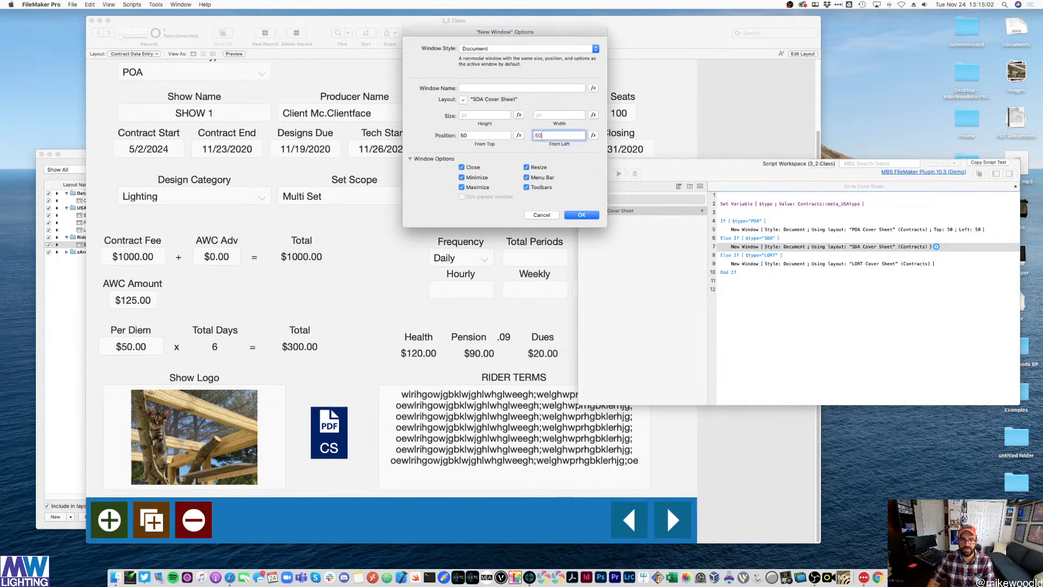
pyautogui.click(582, 216)
# - Position the LORT New Window step at Top 50 and Left 50
pyautogui.doubleClick(735, 257)
pyautogui.doubleClick(737, 265)
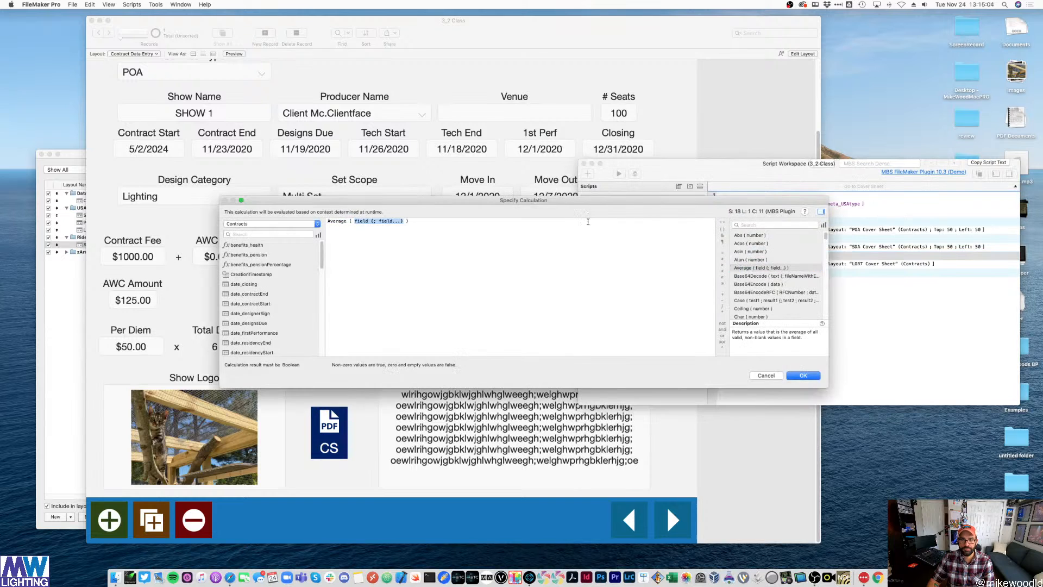
pyautogui.click(766, 376)
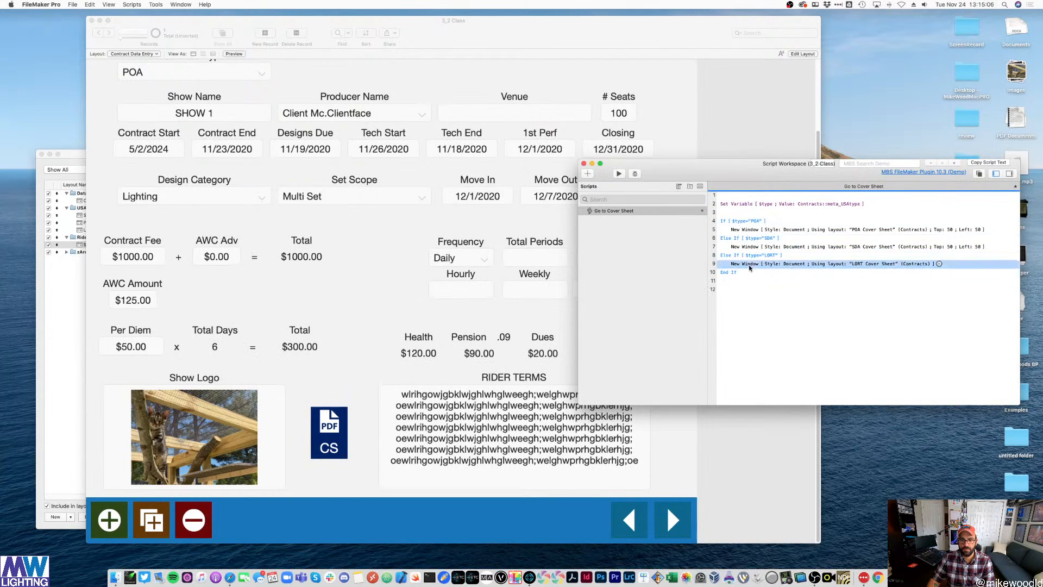
pyautogui.doubleClick(815, 264)
pyautogui.click(499, 136)
pyautogui.write('50')
pyautogui.click(561, 136)
pyautogui.write('50')
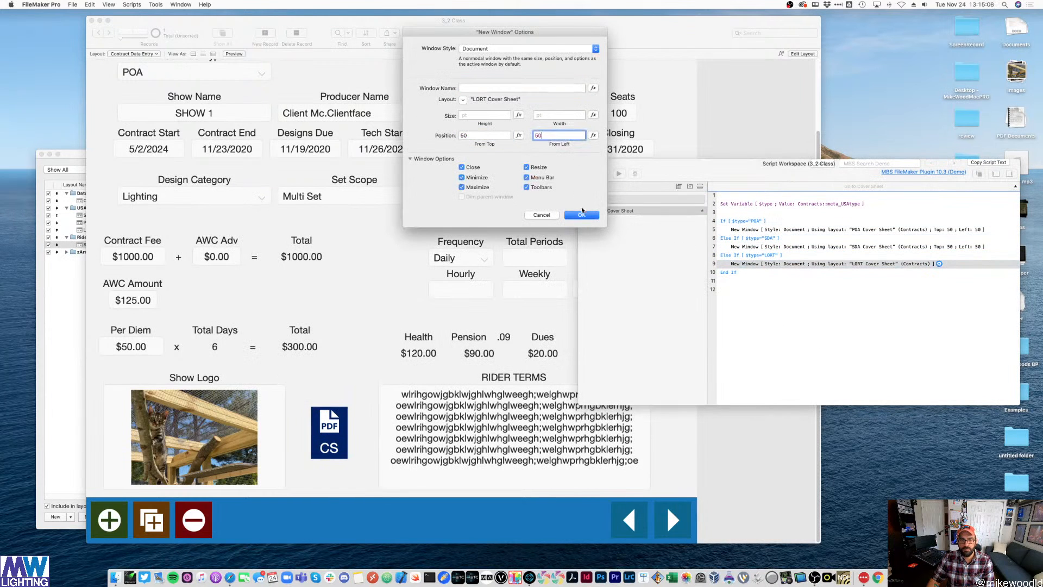
pyautogui.click(582, 215)
# - Run the cover-sheet script to check the POA window's placement, then close it
pyautogui.click(117, 40)
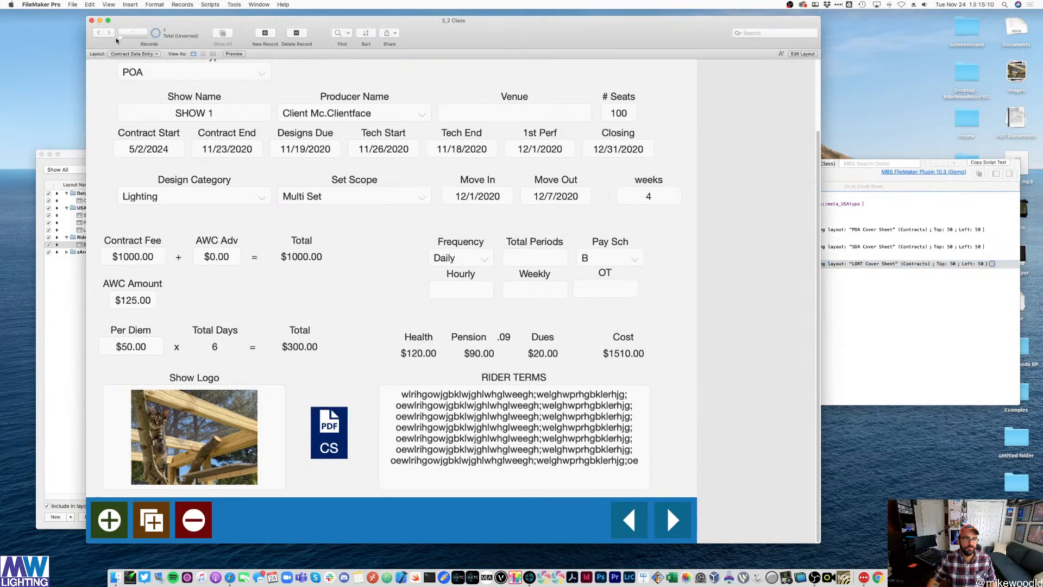
pyautogui.click(332, 426)
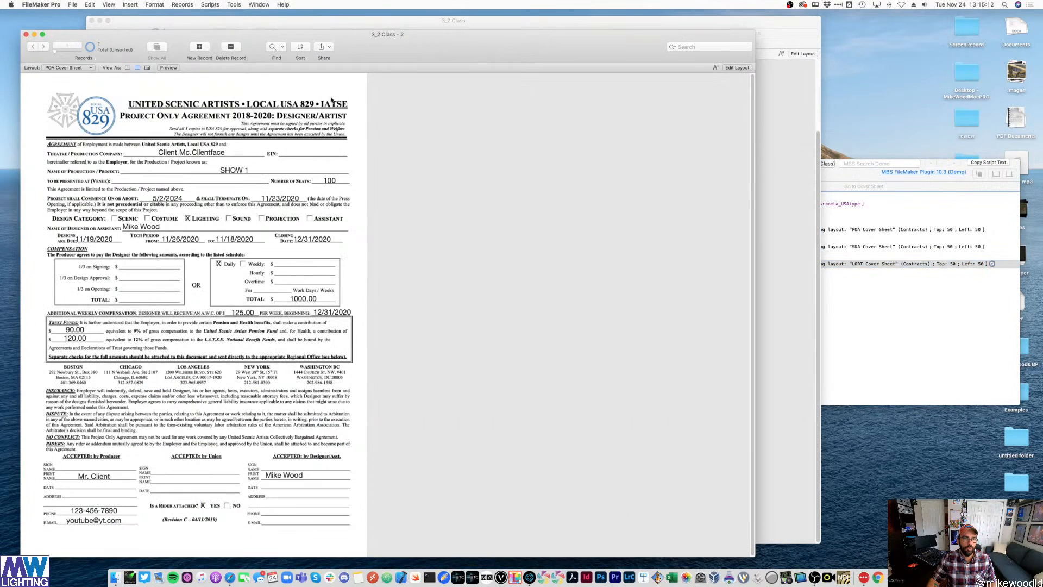
pyautogui.moveTo(381, 58); pyautogui.dragTo(402, 94)
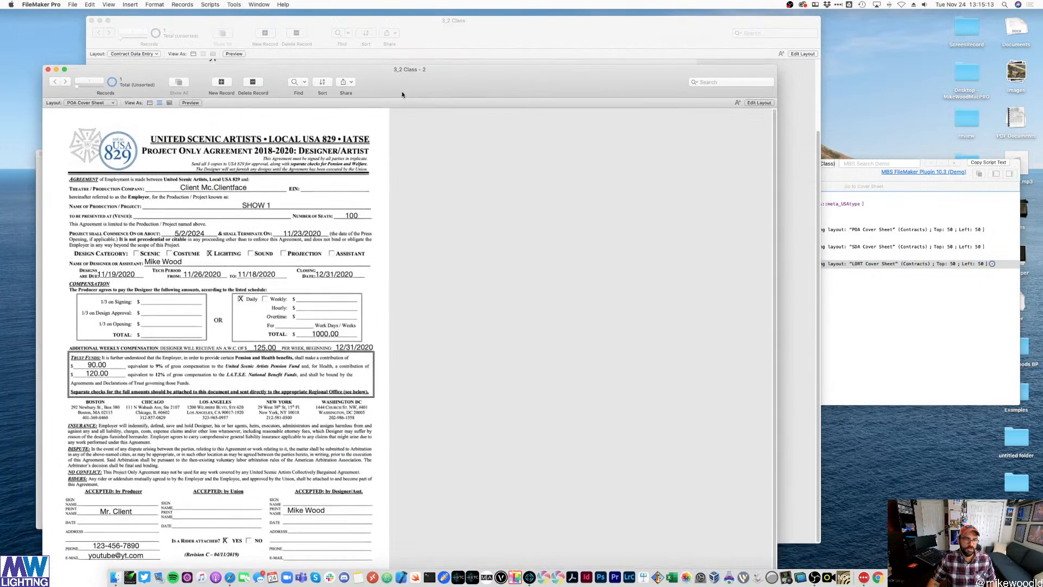
pyautogui.click(48, 69)
# - Turn off toolbars in the POA New Window step's options
pyautogui.scroll(3, 667, 516)
pyautogui.click(834, 251)
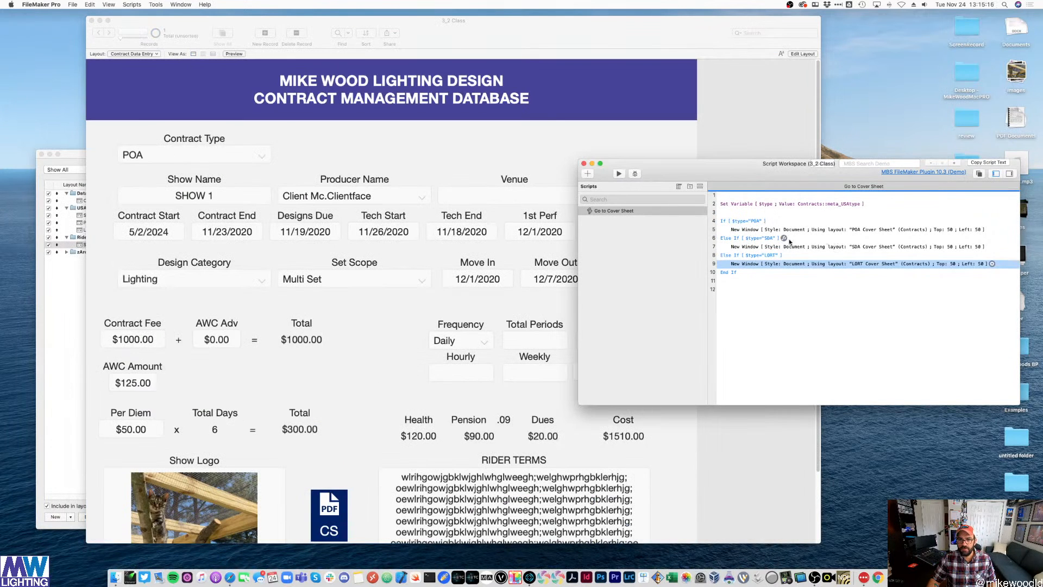
pyautogui.doubleClick(825, 230)
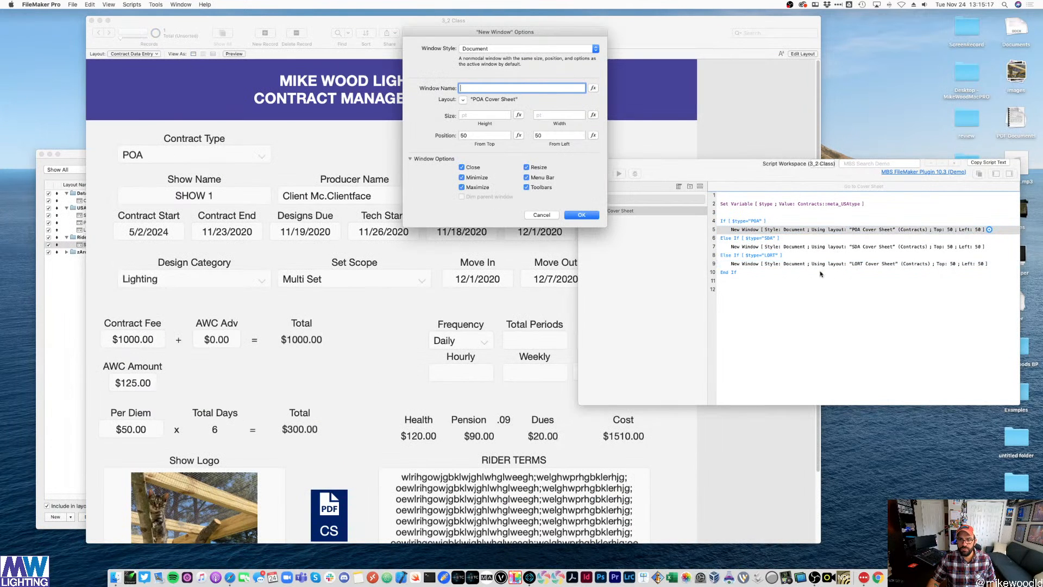
pyautogui.click(578, 217)
# - Rerun the script to test the toolbar-free POA window, then reopen the POA step's options
pyautogui.click(883, 369)
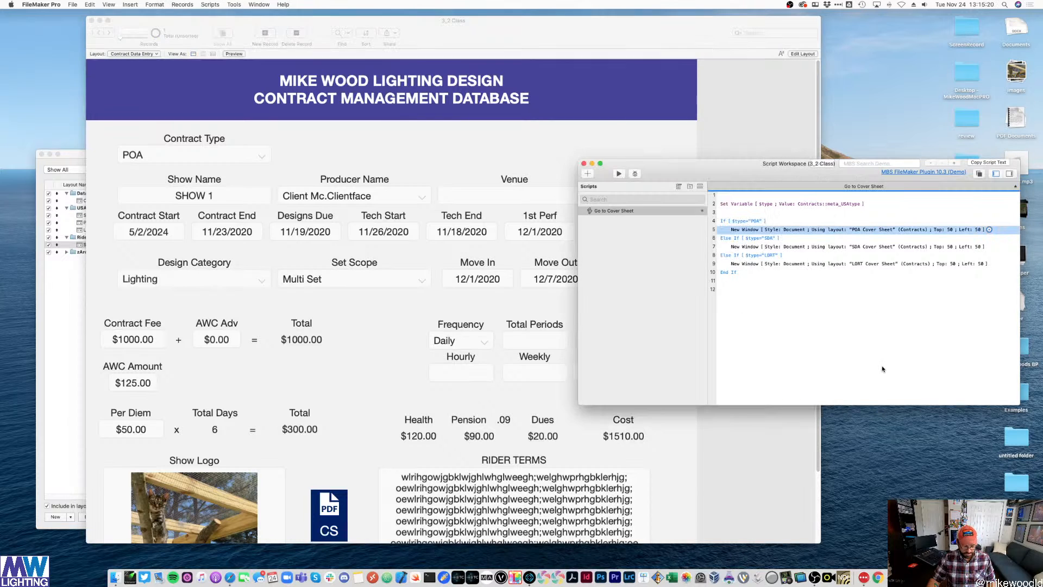
pyautogui.click(619, 174)
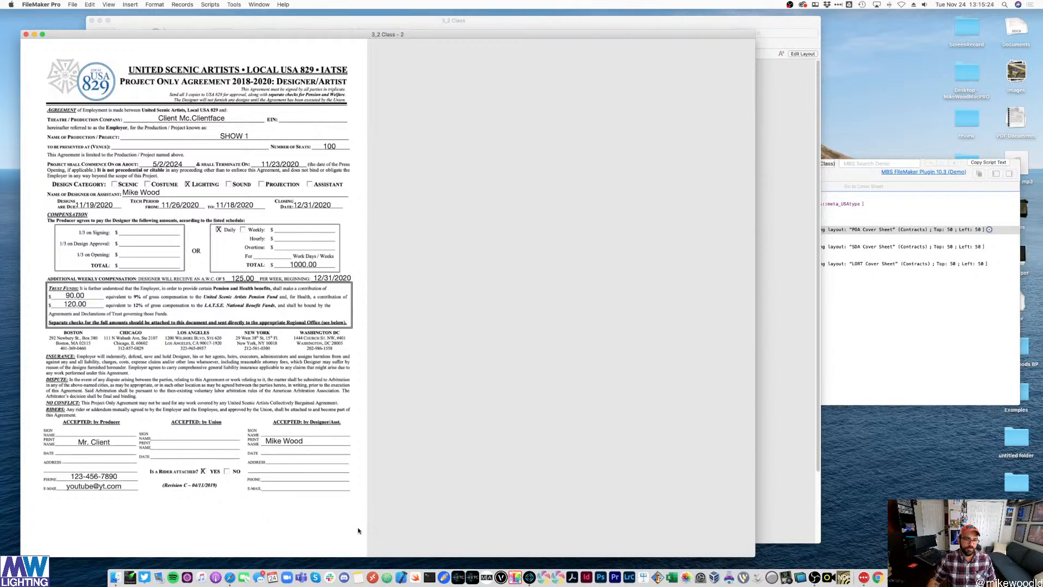
pyautogui.click(26, 34)
pyautogui.click(896, 279)
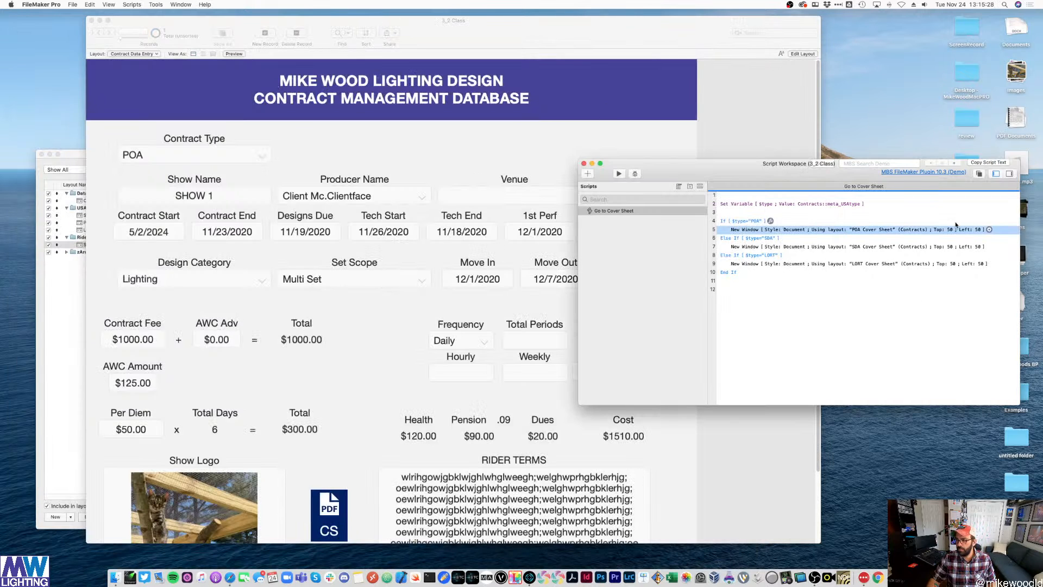
pyautogui.doubleClick(748, 231)
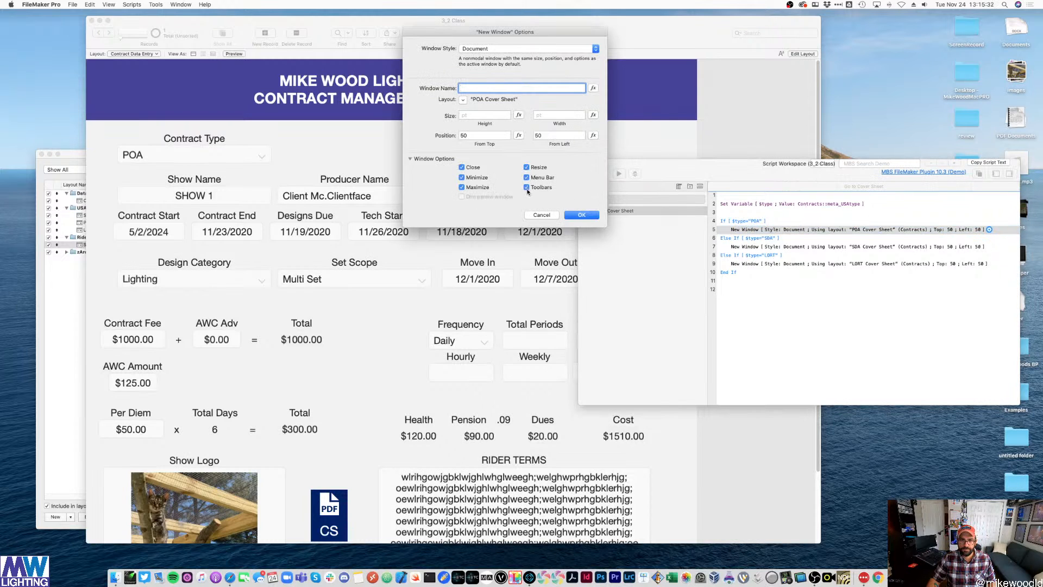
# - Confirm the POA window options, quit FileMaker Pro, and save all script changes
pyautogui.click(582, 214)
pyautogui.click(736, 129)
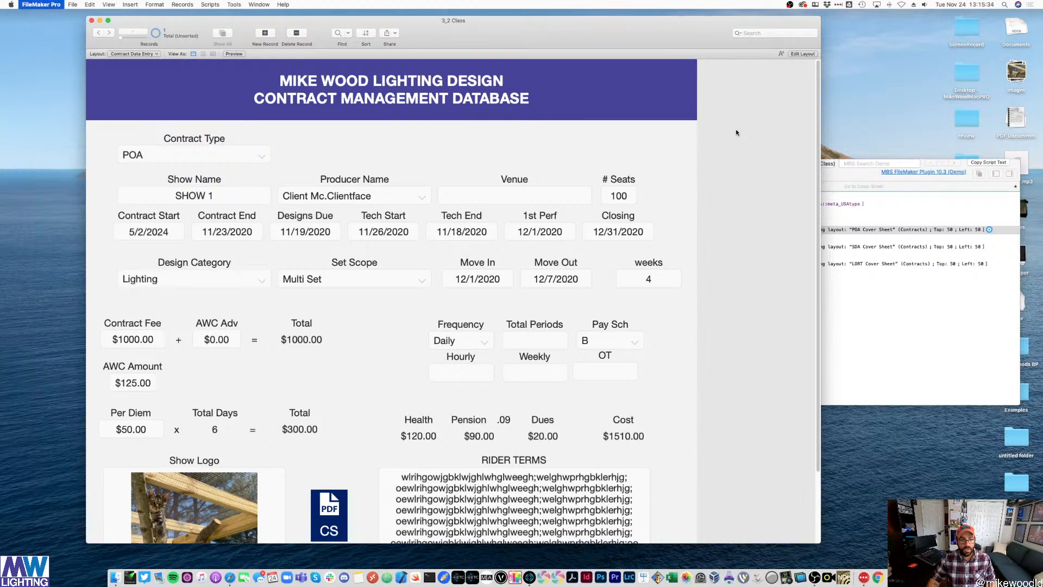
pyautogui.press('super+q')
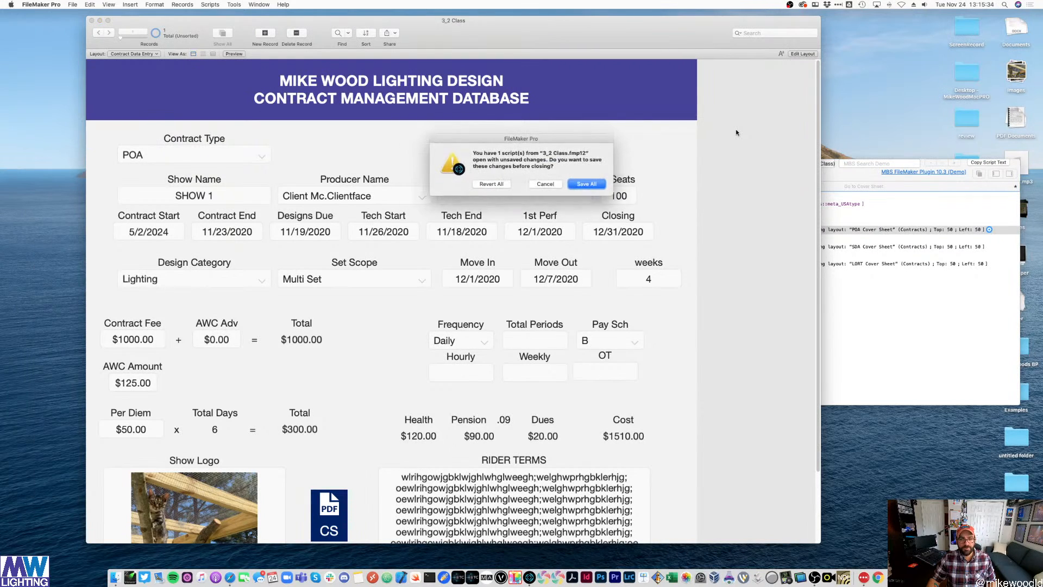
pyautogui.click(586, 185)
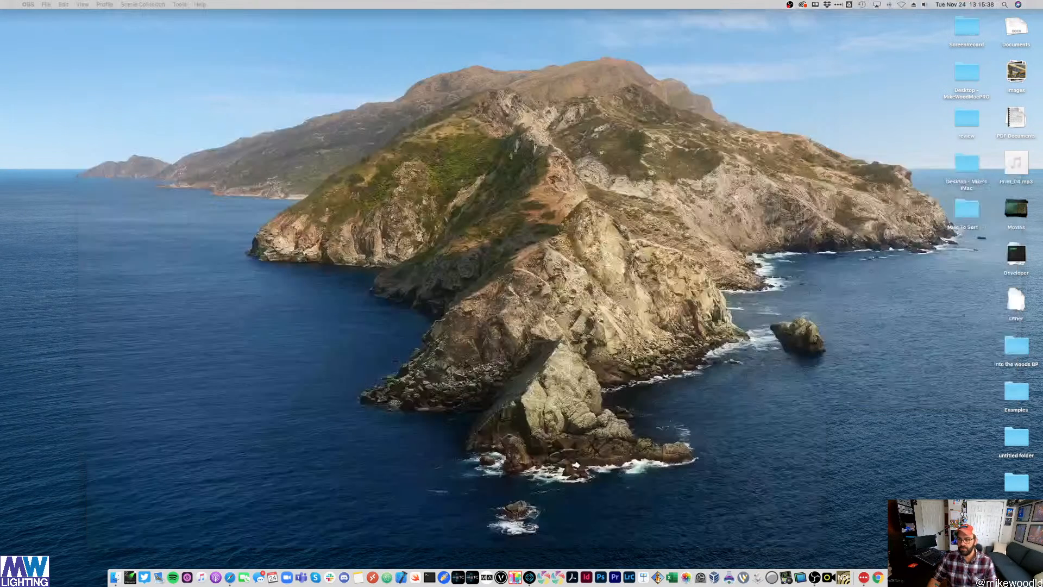